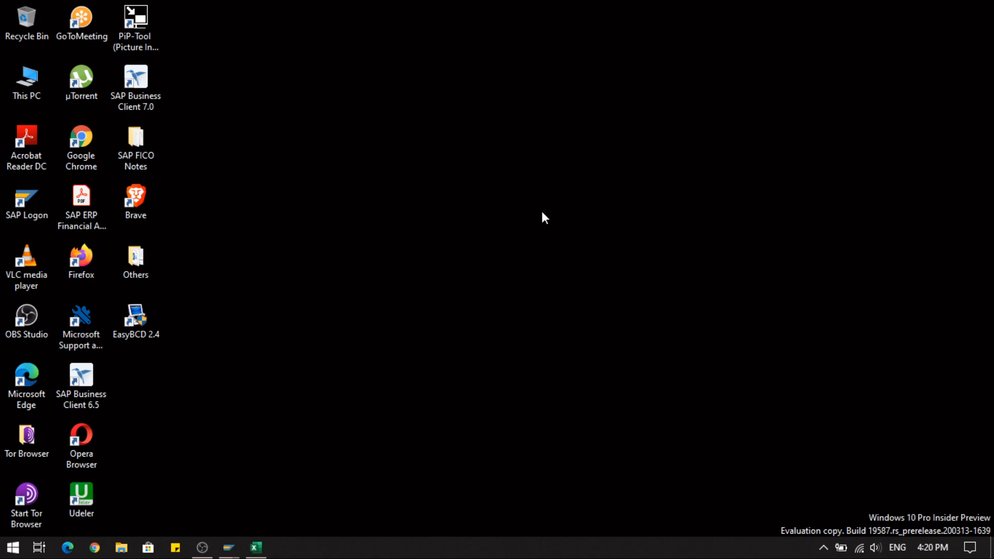
Step: Switch to the Book1 workbook in Excel and reduce its window so the desktop remains visible beside it
right_click(521, 213)
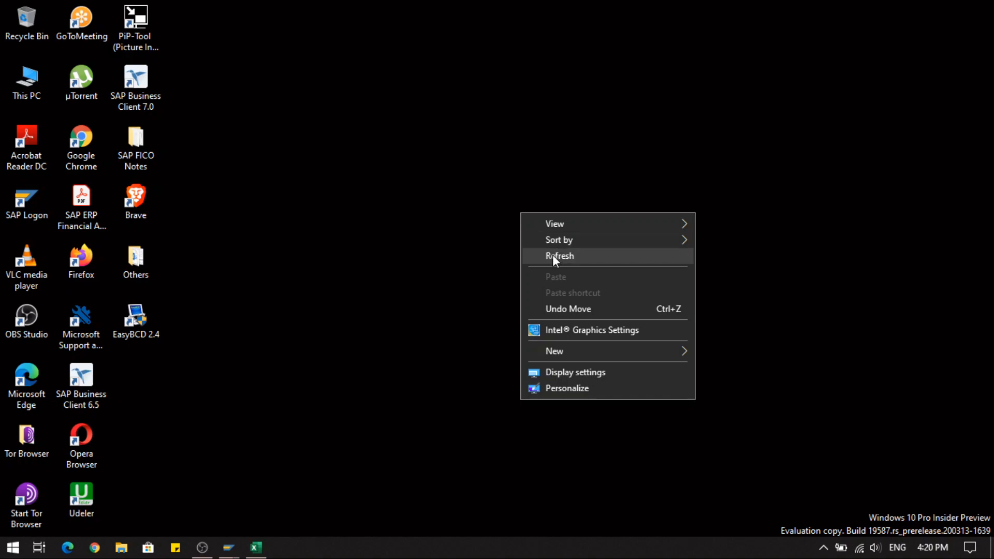
left_click(553, 256)
left_click(256, 547)
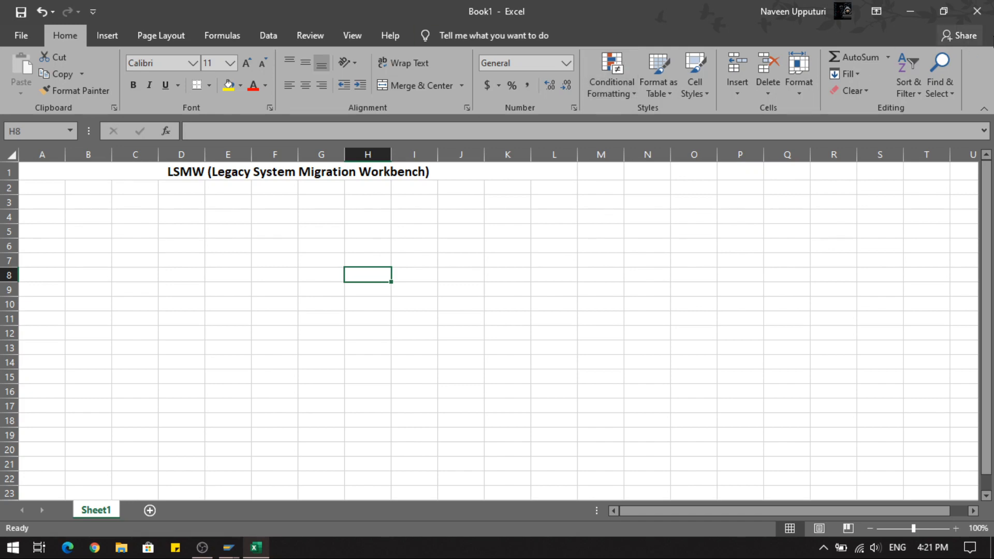
left_click(944, 11)
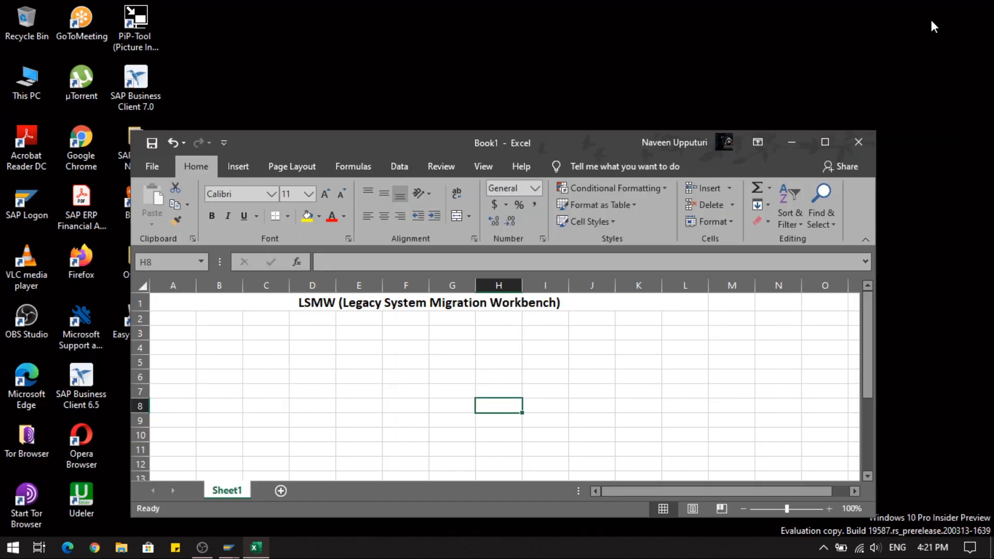
left_click_drag(558, 147, 720, 28)
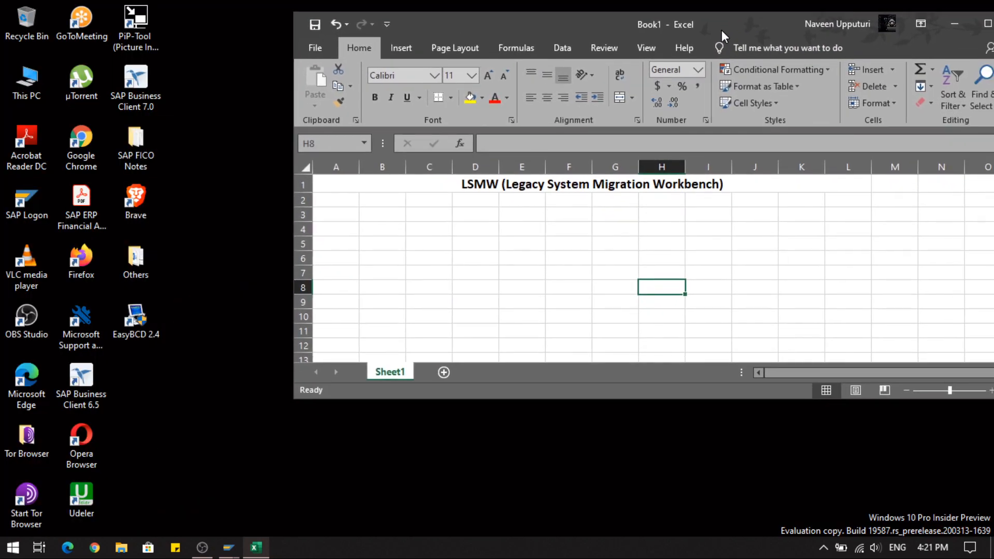
Step: Enter HPCL in cell B3 and HPDS in cell D3
left_click(377, 216)
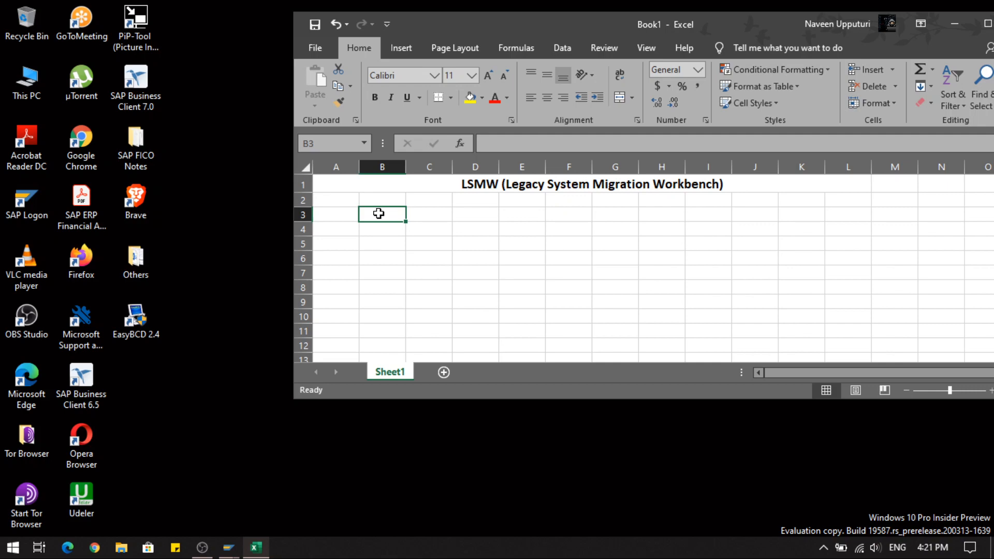
type("HPC")
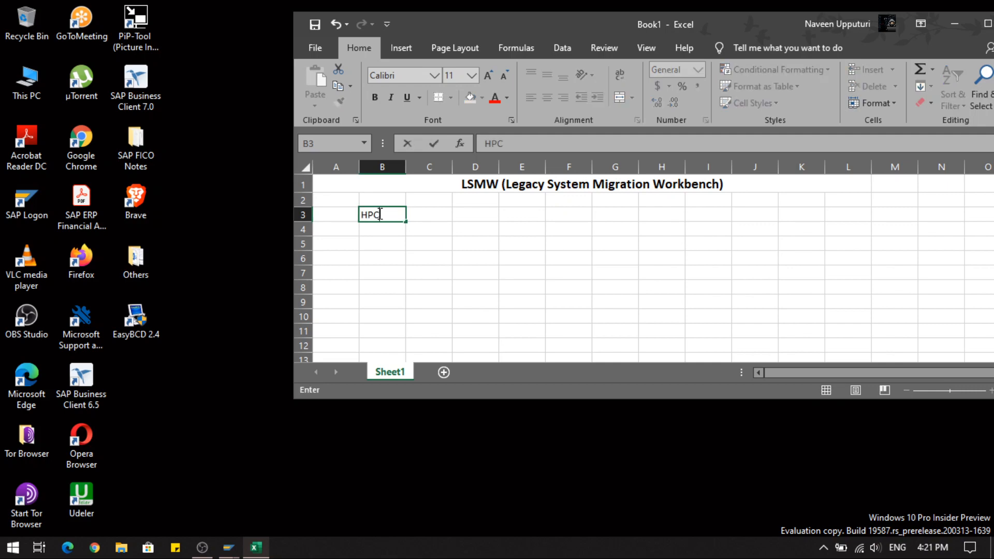
type("L")
left_click(473, 215)
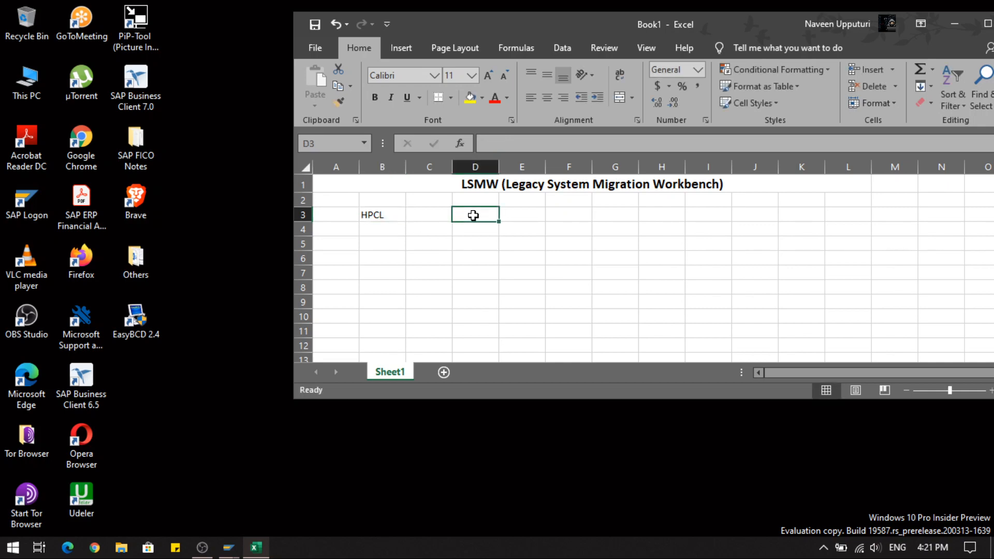
type("HP")
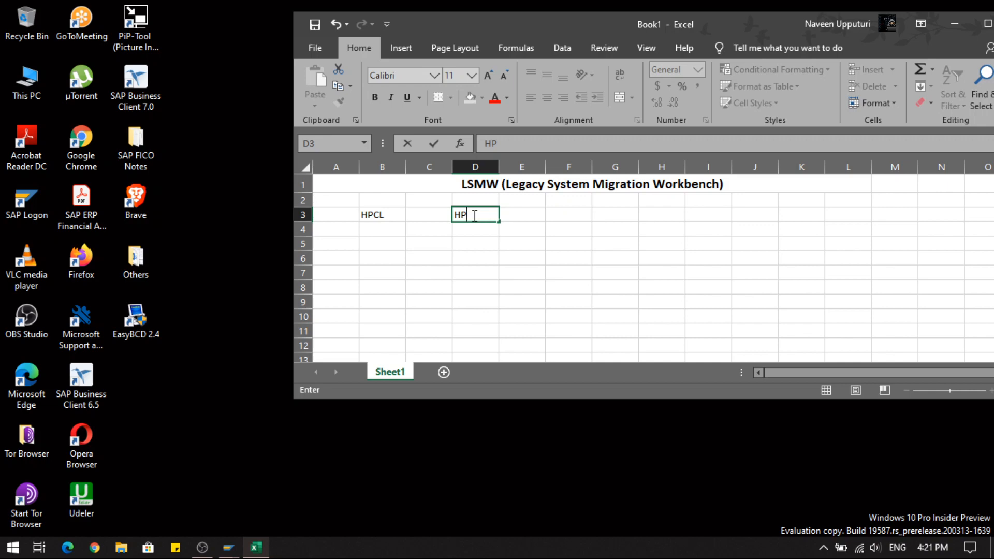
key("BackSpace")
key("BackSpace")
left_click(475, 216)
type("HPDS")
left_click(398, 217)
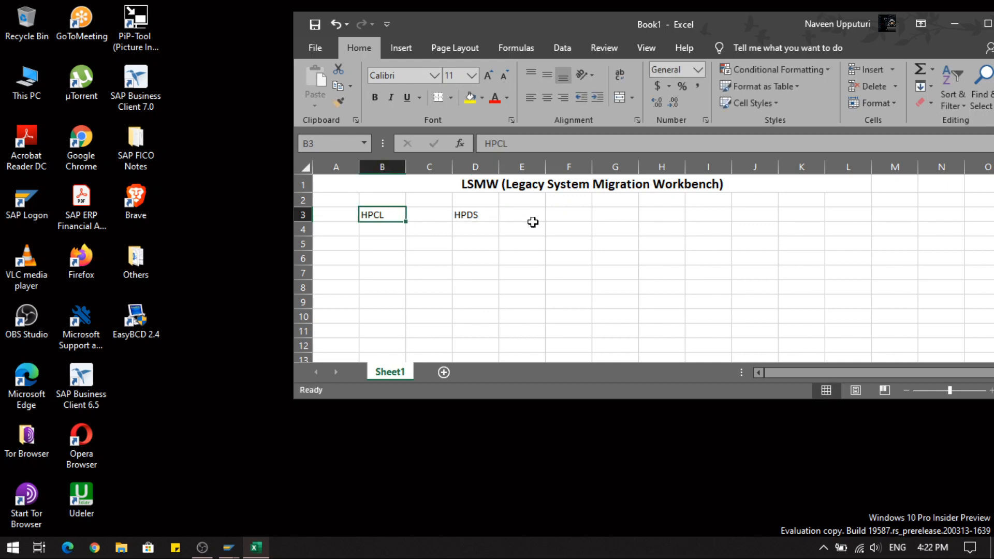
left_click(565, 216)
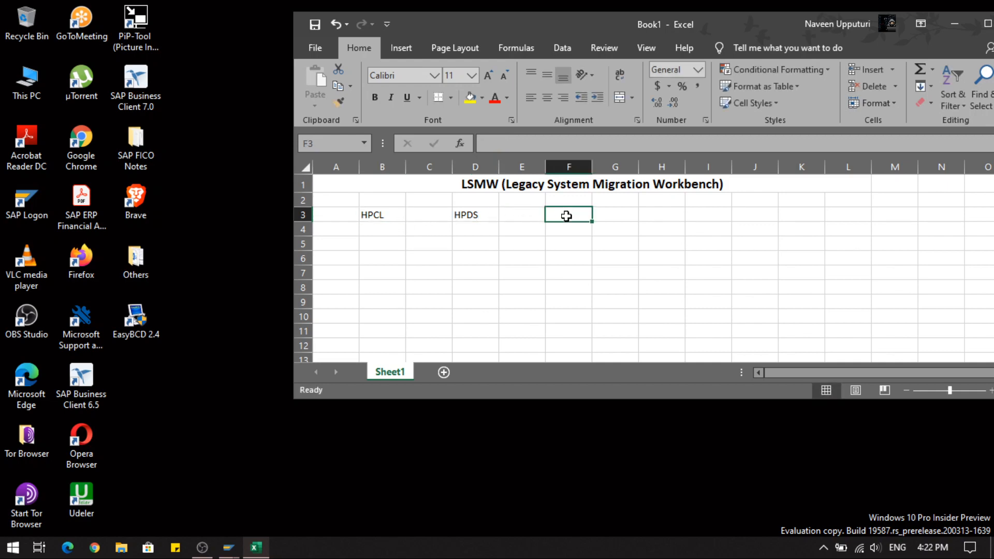
left_click(611, 215)
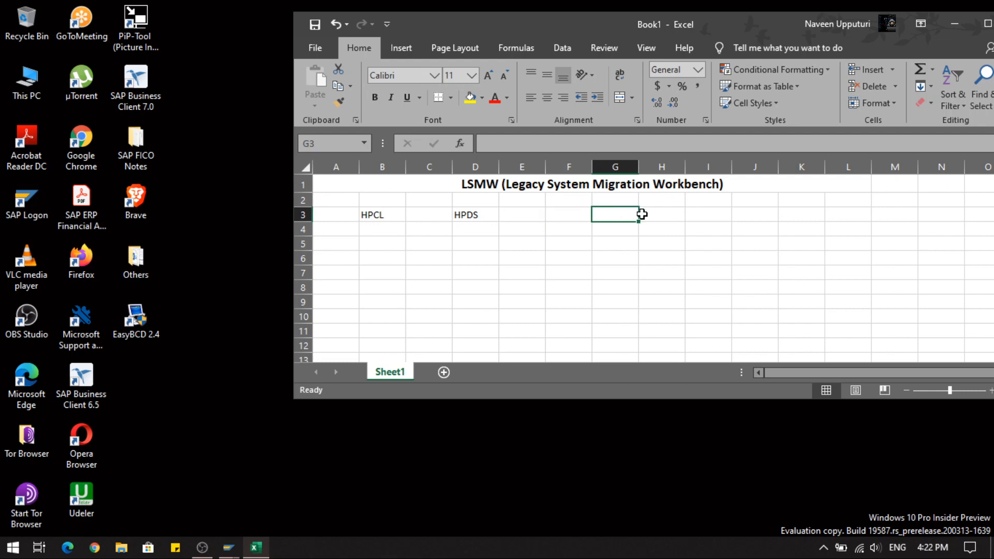
left_click(653, 215)
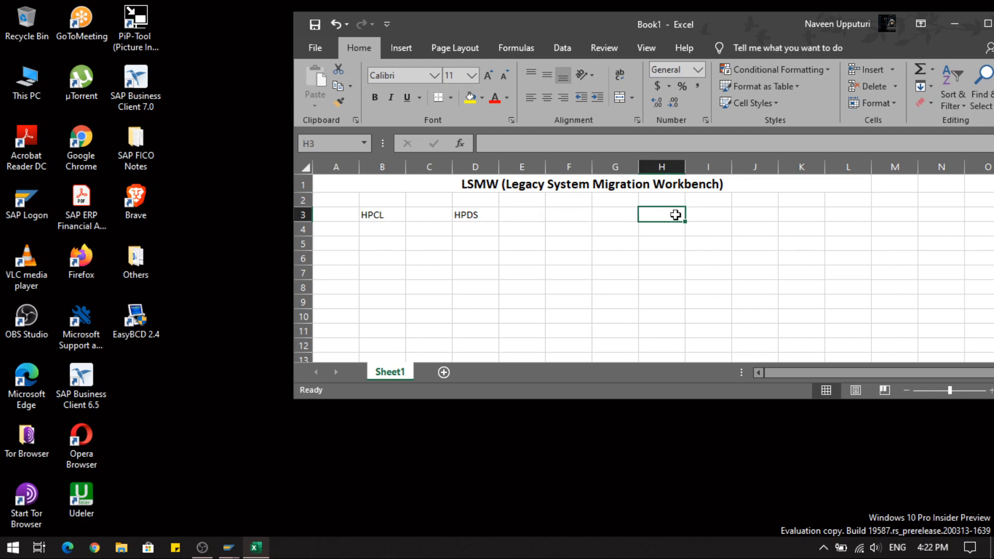
left_click(702, 215)
left_click(751, 217)
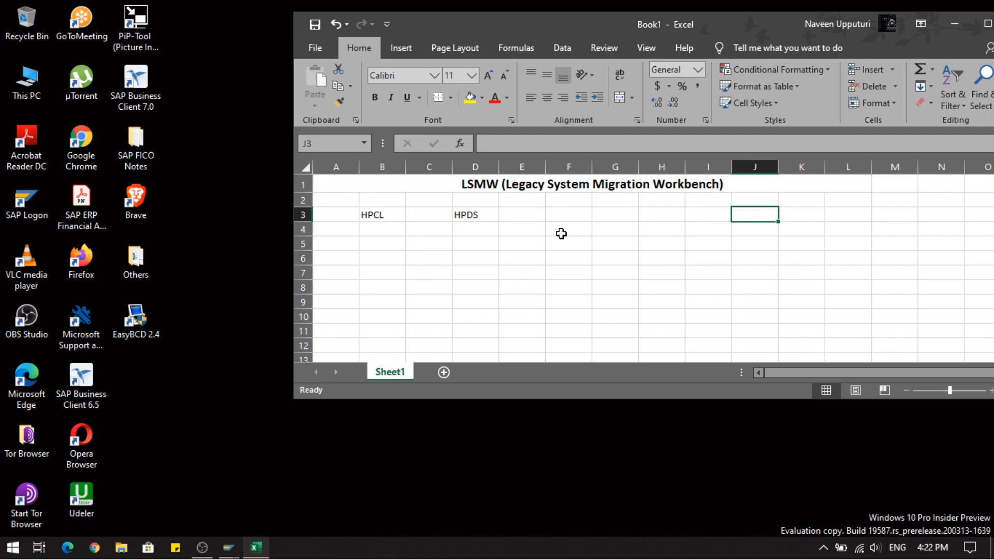
left_click(398, 214)
left_click(482, 211)
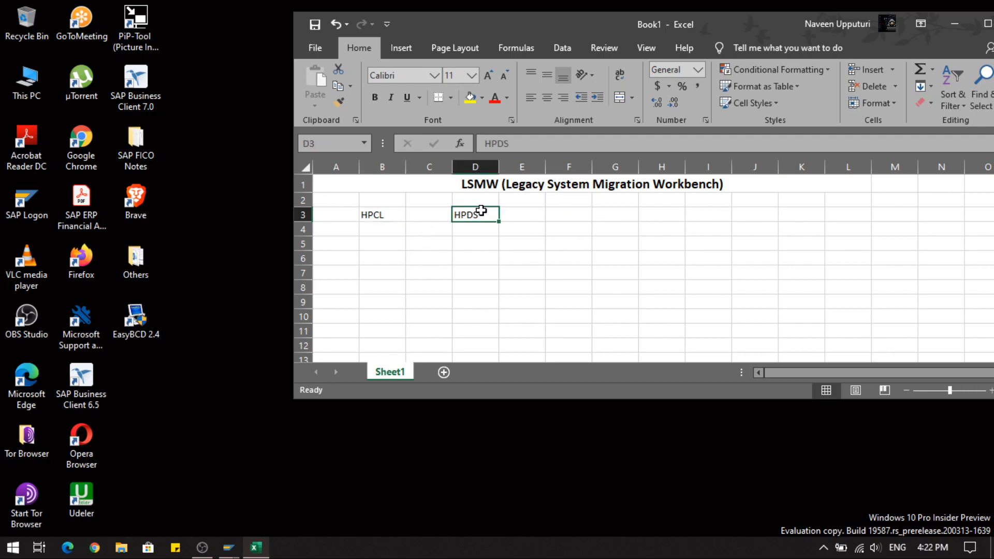
left_click(391, 216)
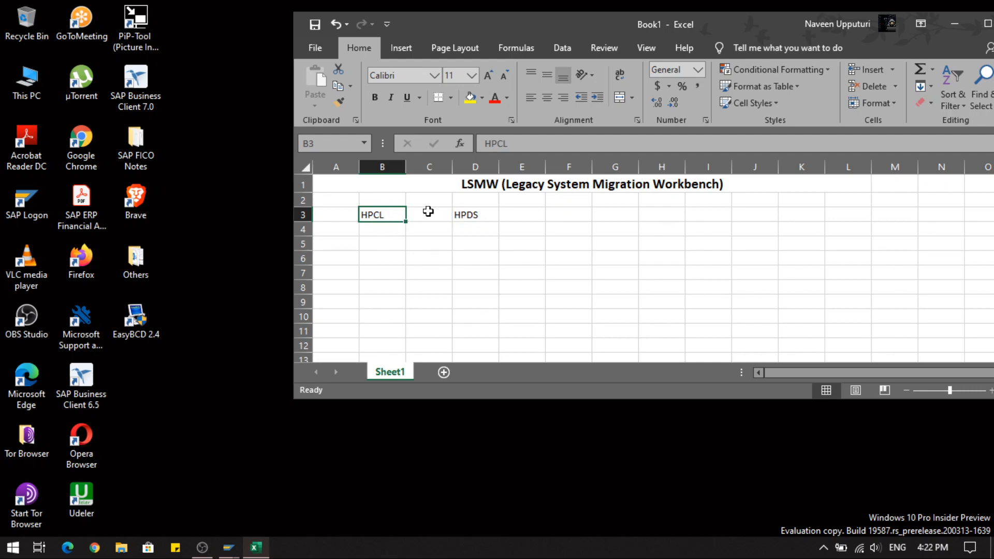
left_click(458, 215)
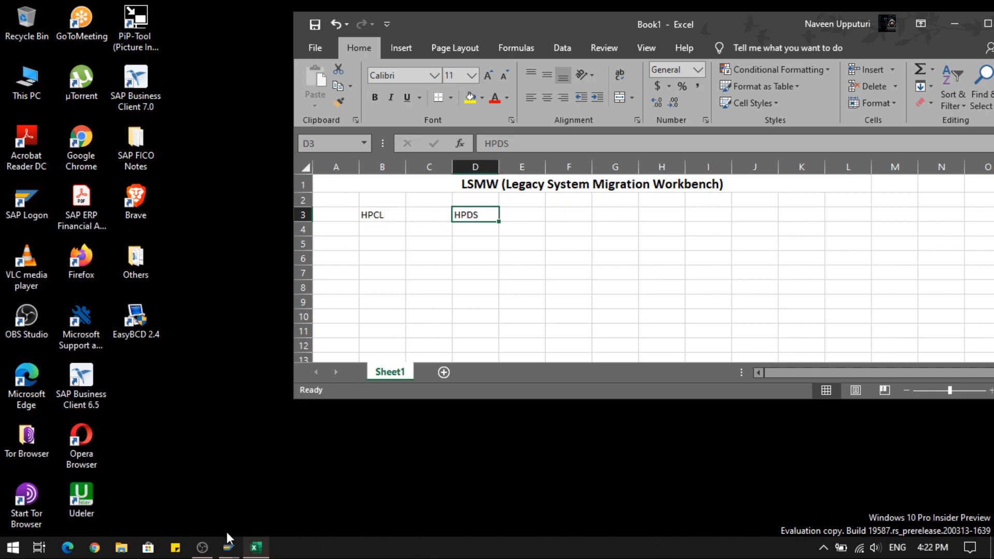
Step: Switch to the SAP Easy Access session and start the vendor creation transaction XK01
mouse_move(230, 548)
left_click(243, 510)
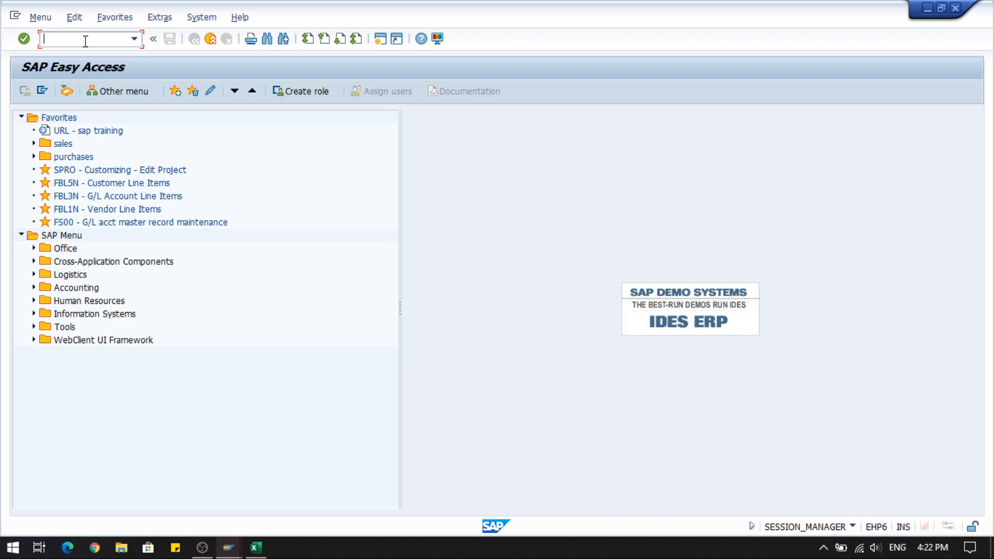
type("xk01")
key("Return")
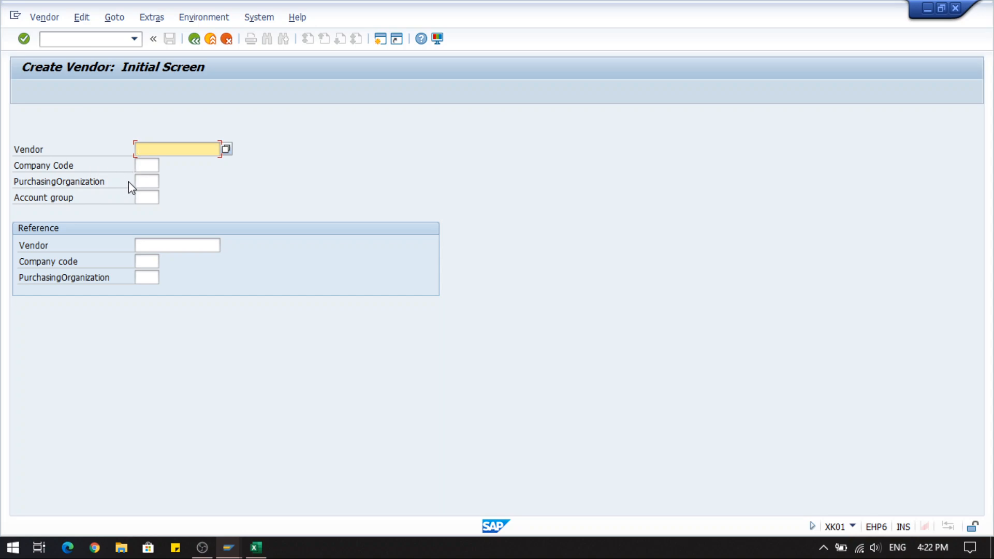
Step: Compare the HPCL and HPDS entries in the Excel sheet with the Company Code and Account group fields of the Create Vendor screen
left_click(256, 547)
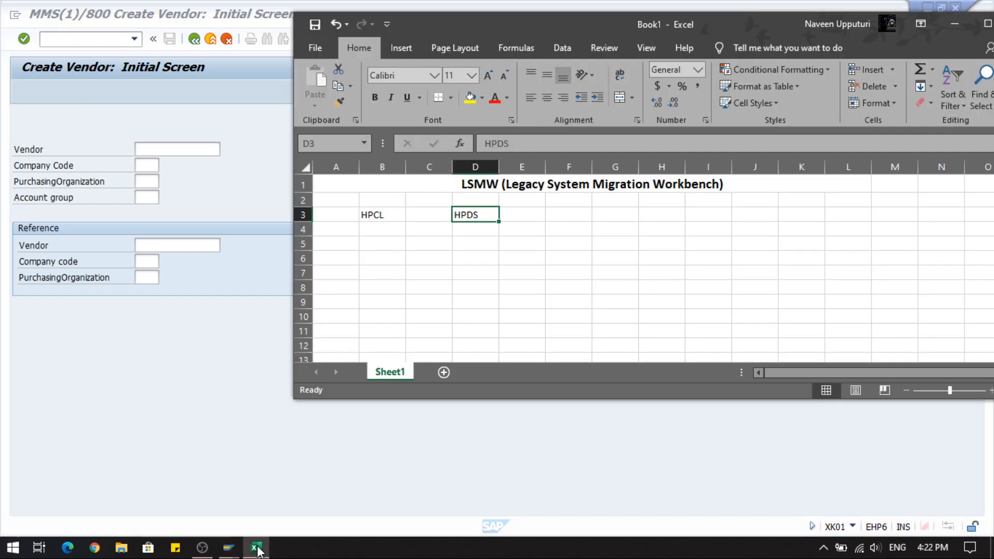
left_click(375, 222)
left_click(377, 215)
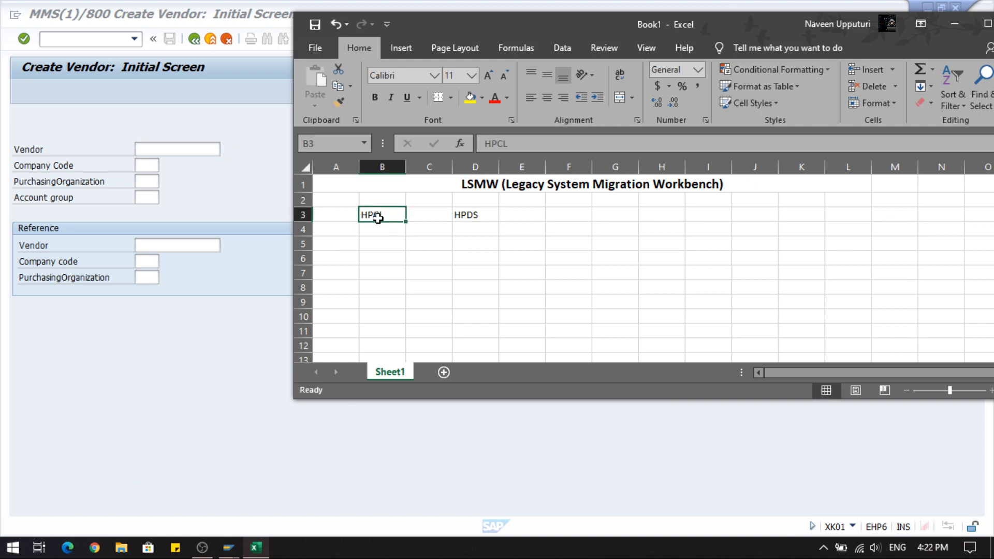
left_click(139, 165)
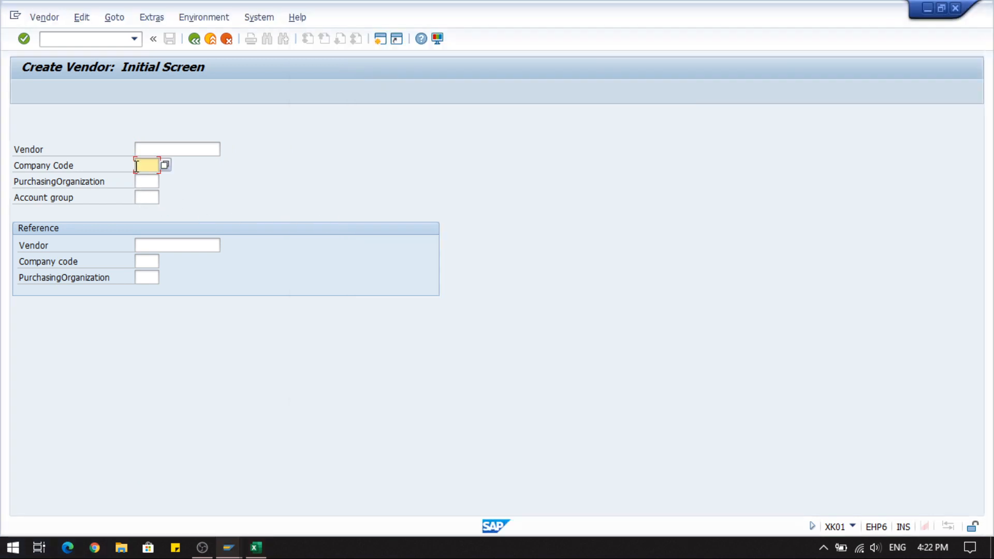
left_click(266, 548)
left_click(474, 216)
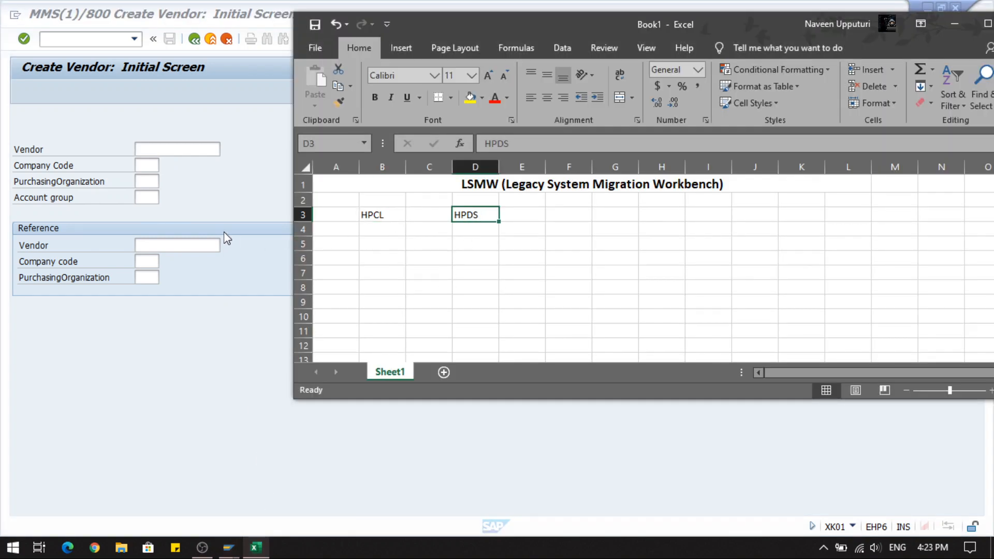
left_click(151, 198)
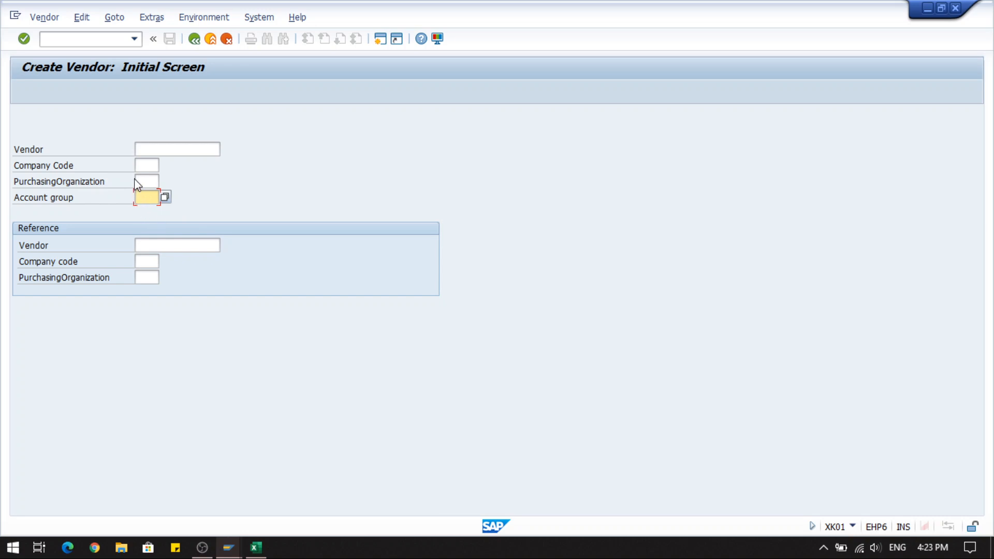
left_click(146, 166)
left_click(150, 199)
left_click(145, 166)
left_click(154, 199)
left_click(146, 165)
left_click(148, 198)
left_click(148, 166)
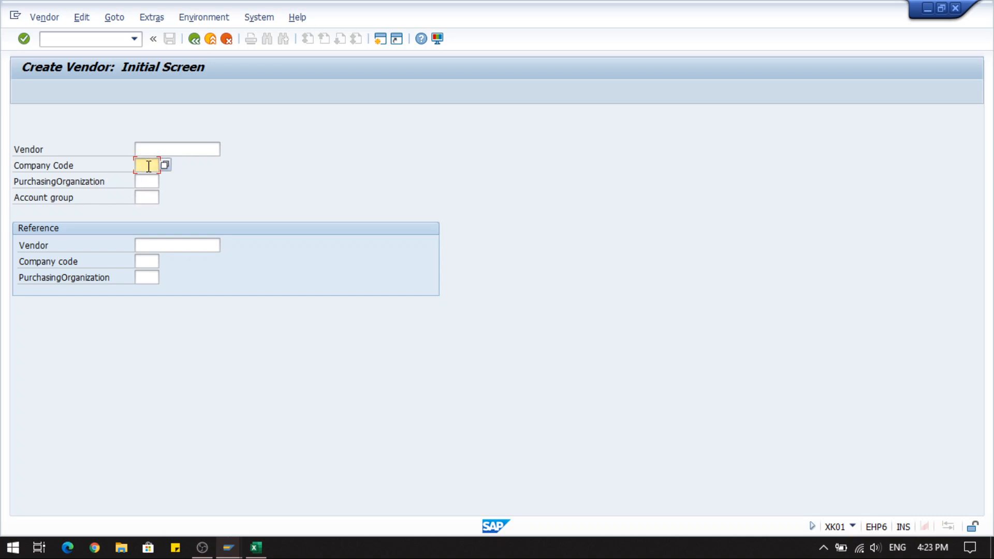
left_click(255, 547)
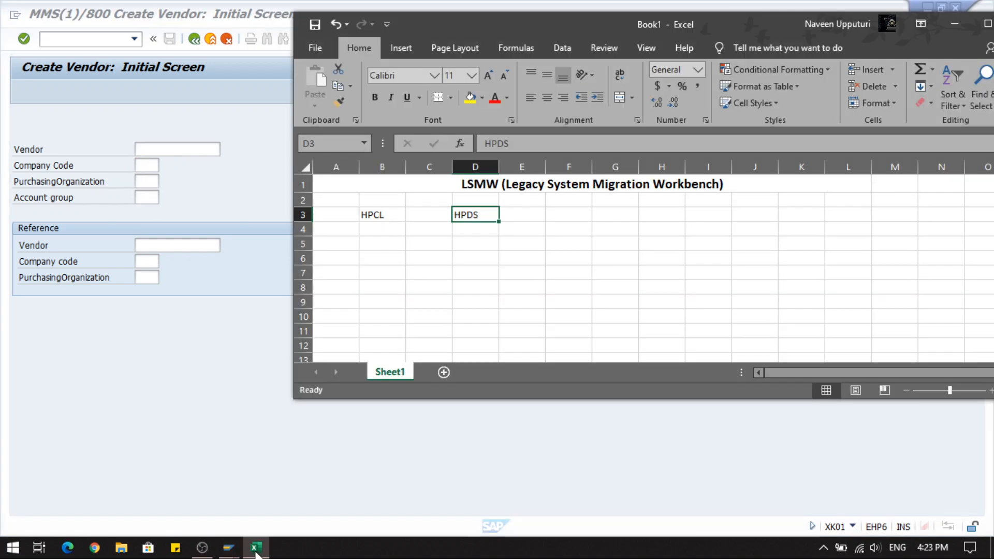
left_click(384, 214)
left_click(471, 217)
left_click(377, 219)
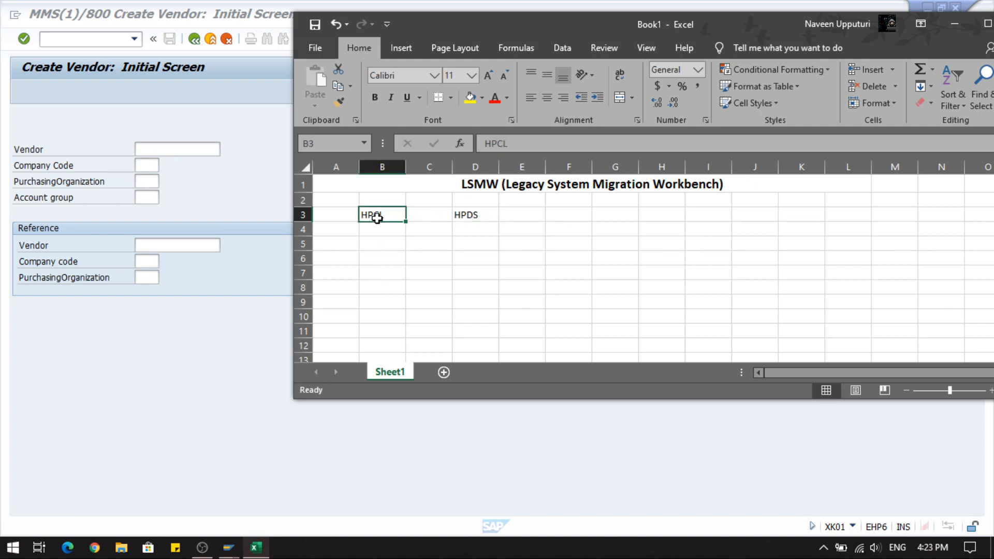
left_click(471, 214)
left_click(390, 218)
left_click(147, 164)
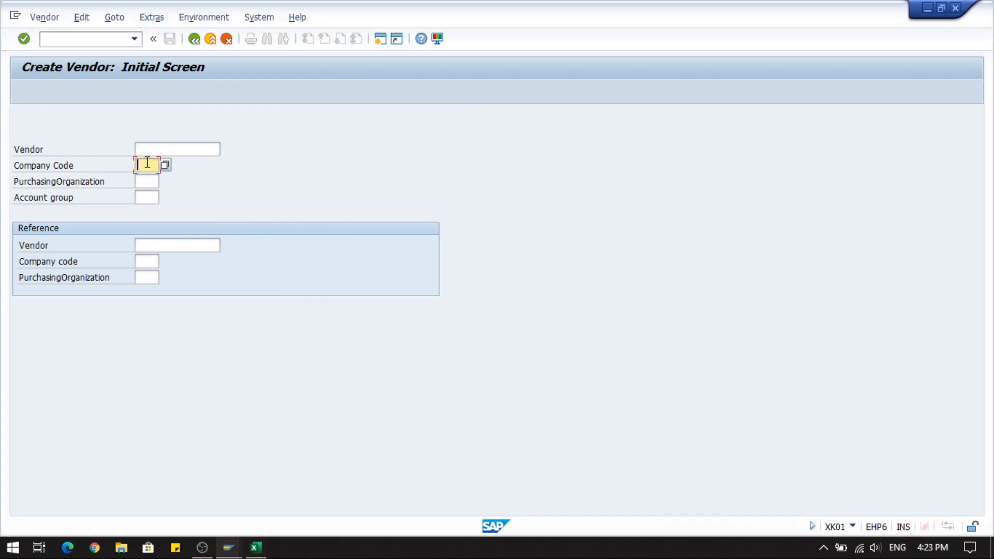
Step: Return to the Excel workbook, maximize it, and clear the HPCL and HPDS entries from cells B3 to D3
left_click(256, 548)
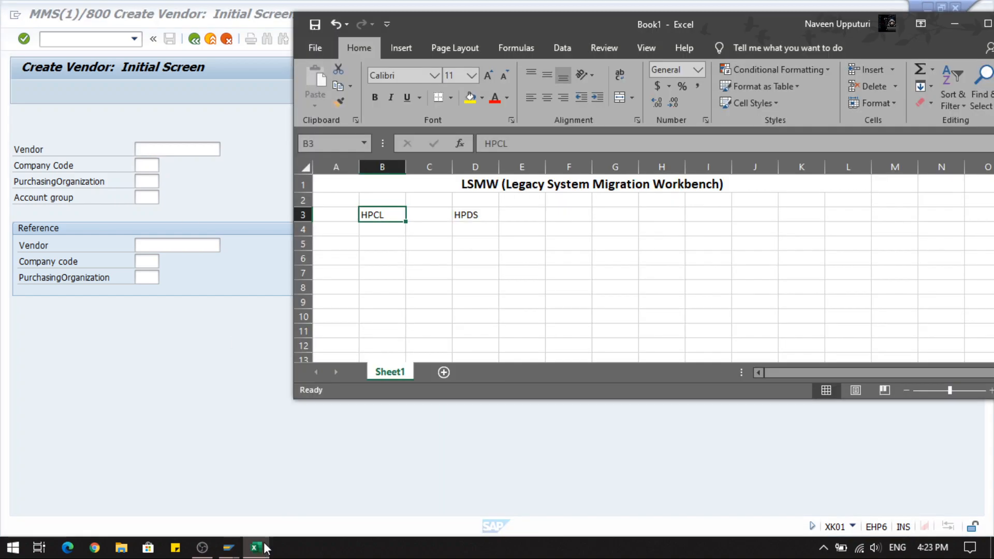
left_click(988, 24)
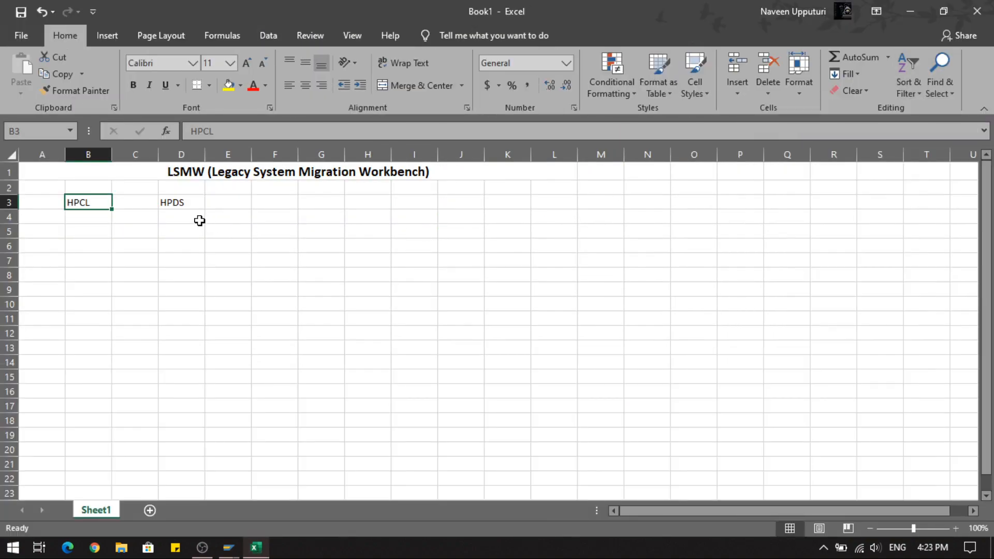
left_click_drag(96, 206, 193, 210)
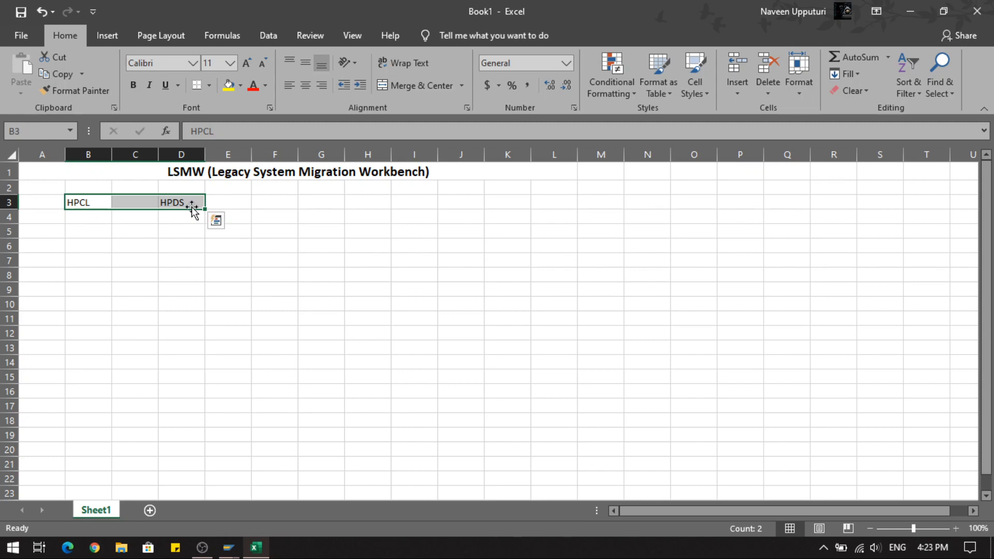
key("Delete")
left_click(158, 249)
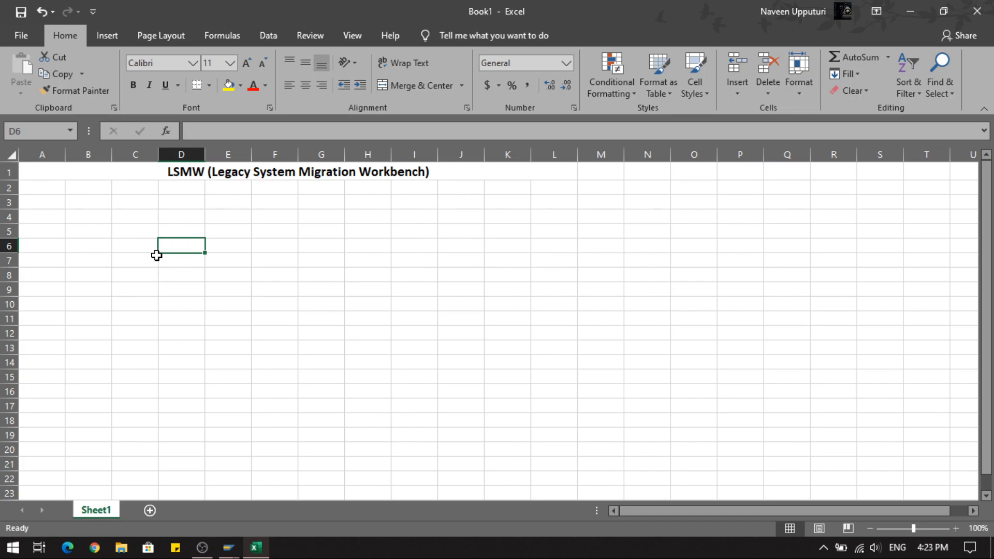
Step: Enter the label Target in cell A4 and the label Source in cell A9
left_click(46, 217)
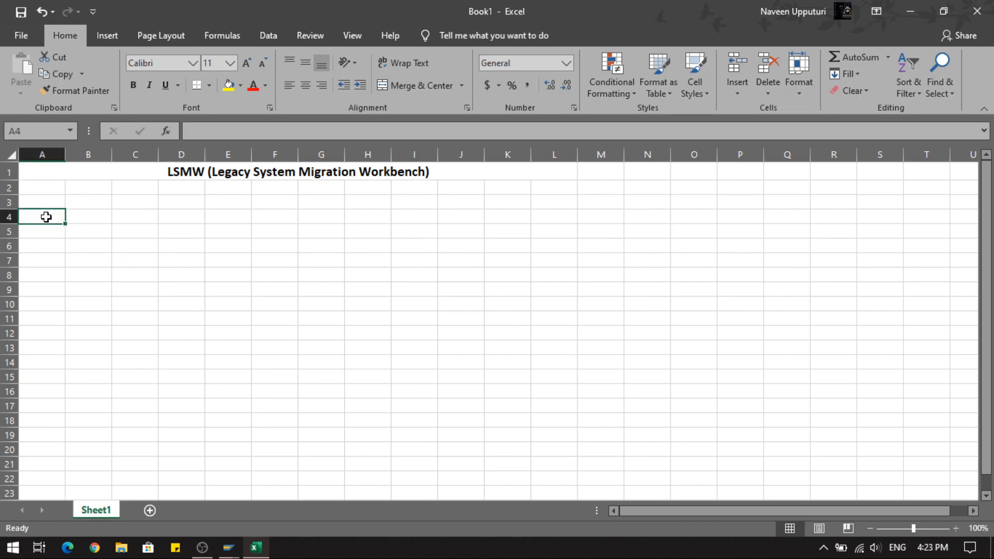
type("Targe")
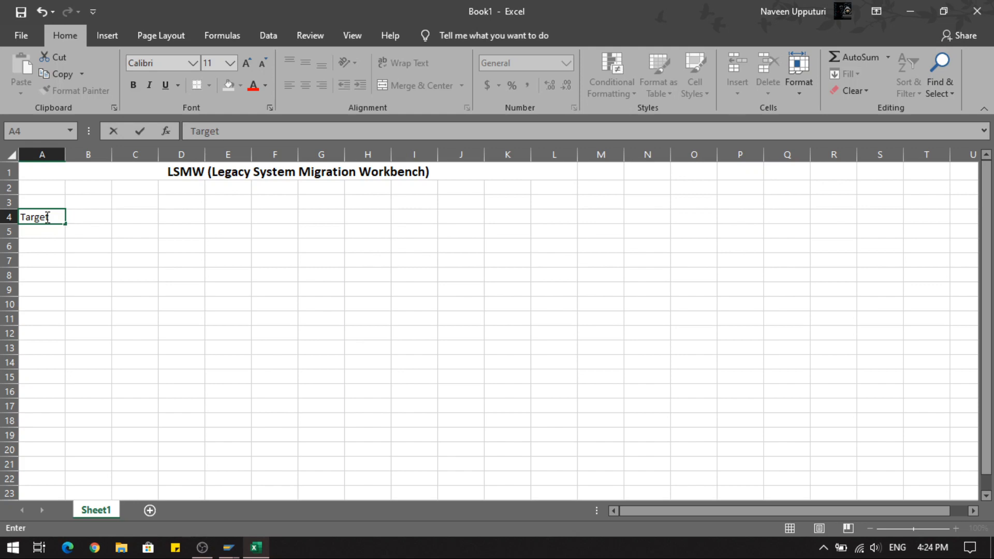
type("t")
left_click(37, 305)
left_click(36, 293)
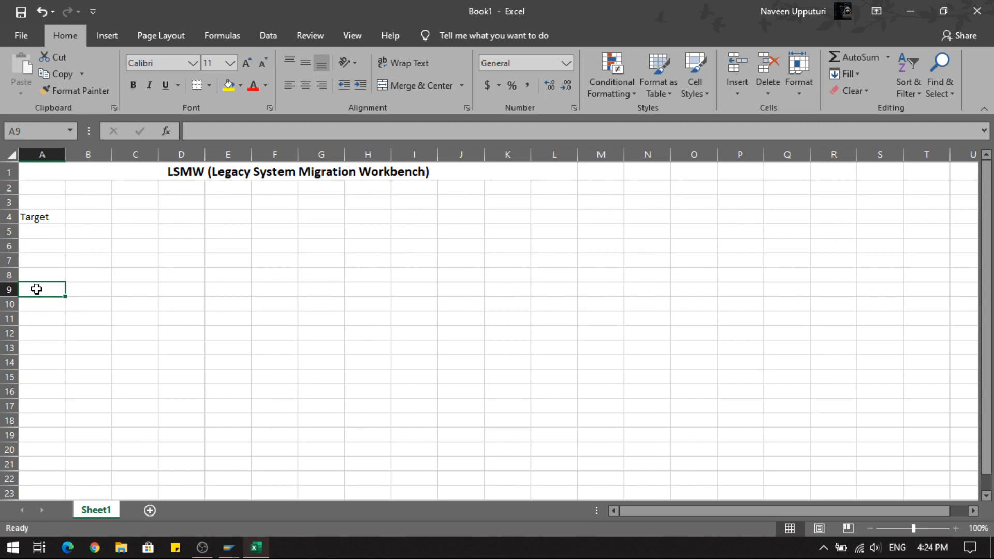
type("Source")
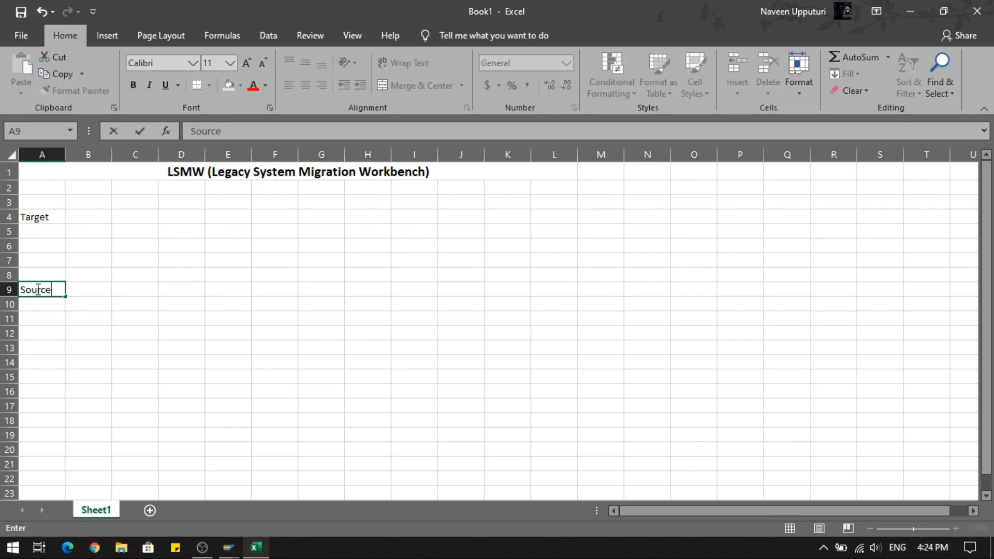
Step: Enter the label Flat File in cell A17 and the target field name BUKRS in cell C4
left_click(42, 404)
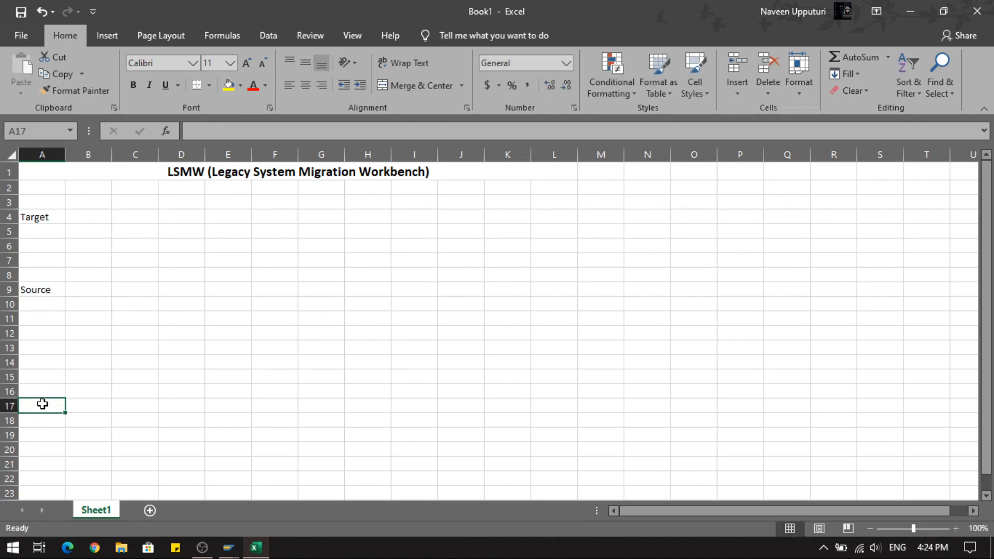
type("Flat ")
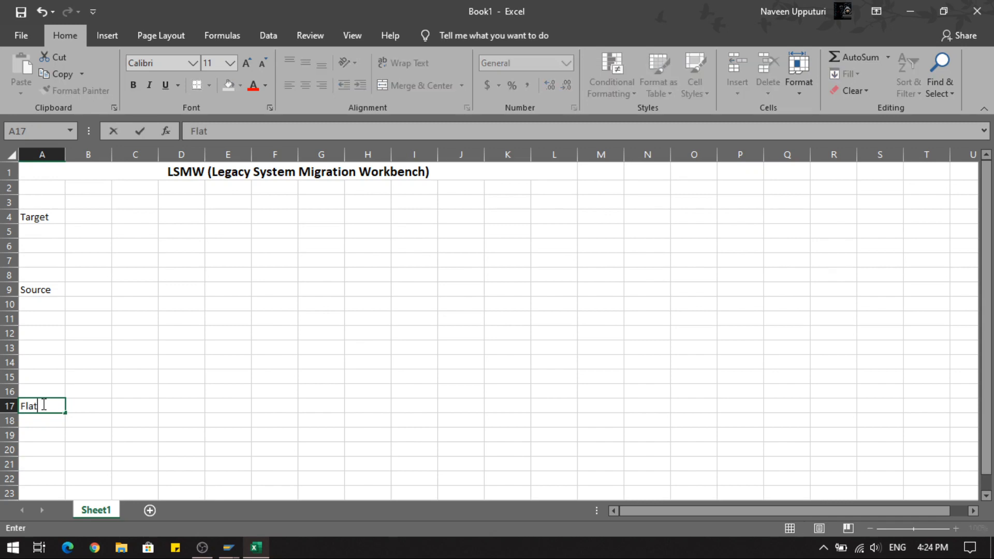
type("File")
left_click(143, 353)
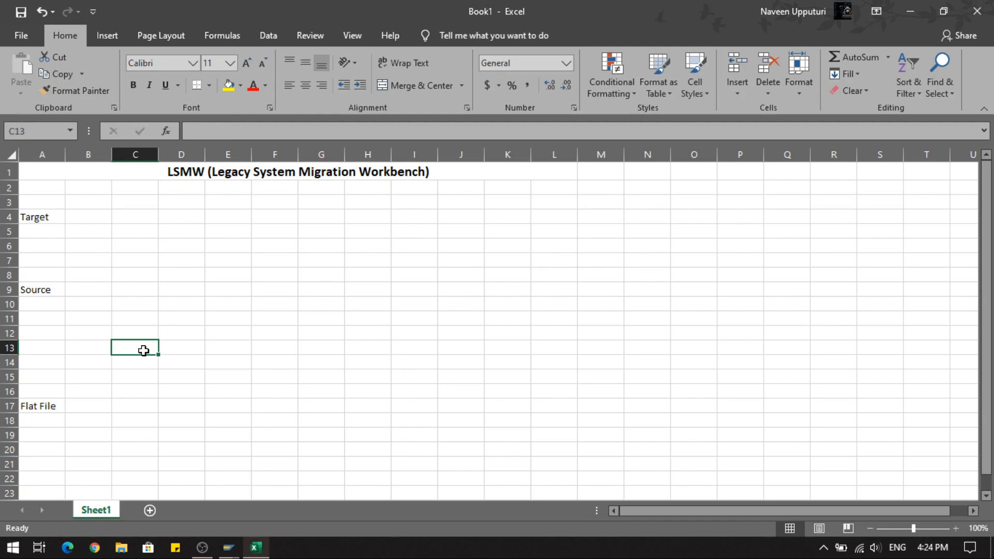
left_click(48, 217)
left_click(53, 289)
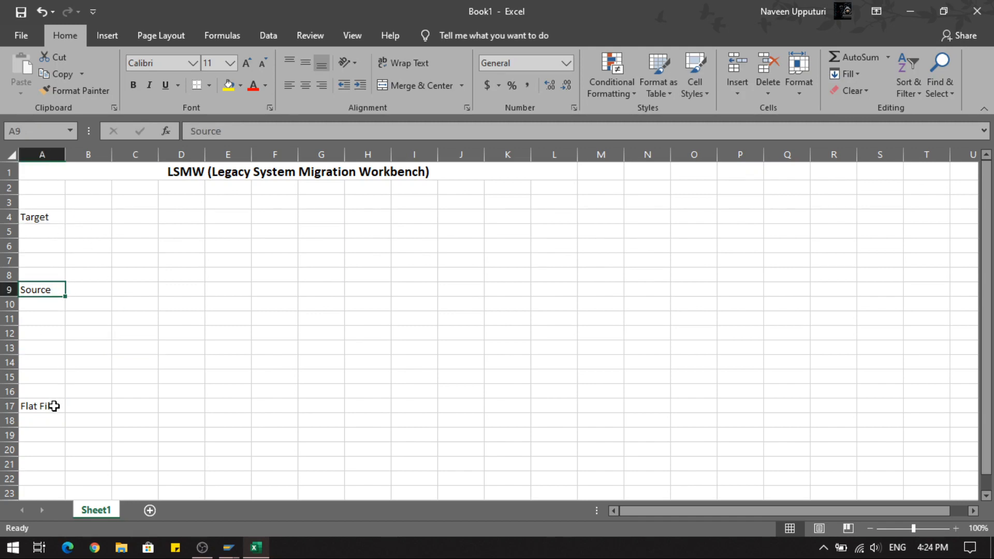
left_click(54, 405)
left_click(133, 219)
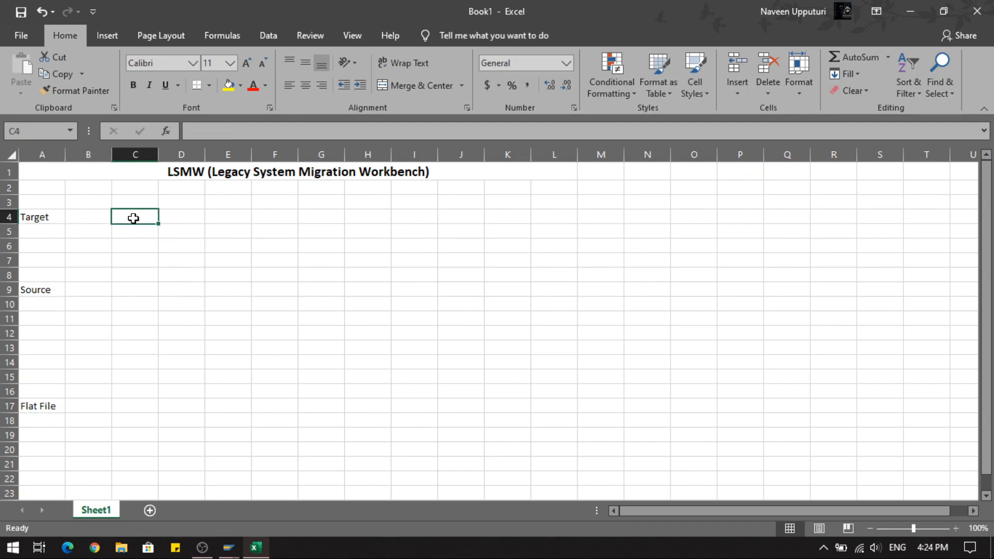
type("BUKRS")
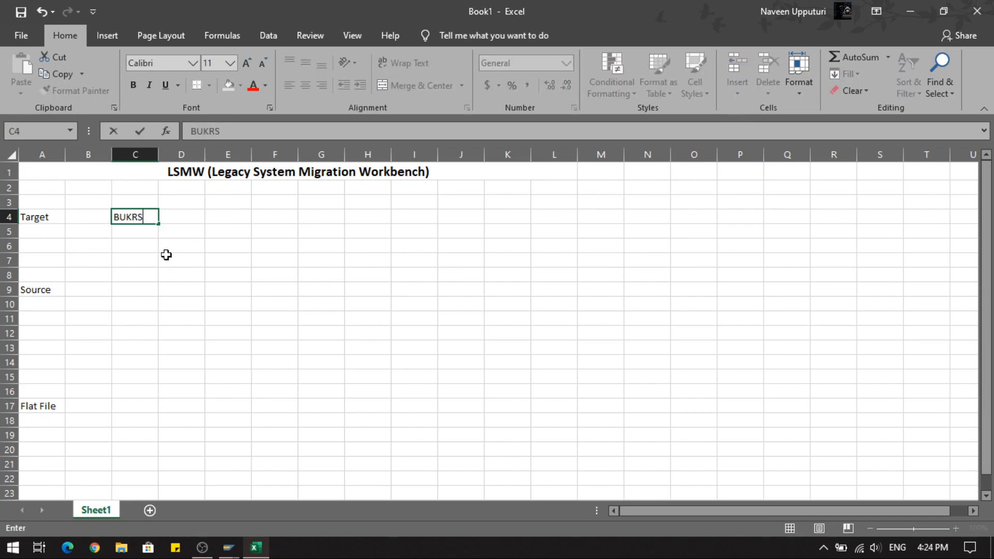
Step: Switch to the SAP Create Vendor screen and look up the technical field name of the Company Code field in its help
mouse_move(229, 547)
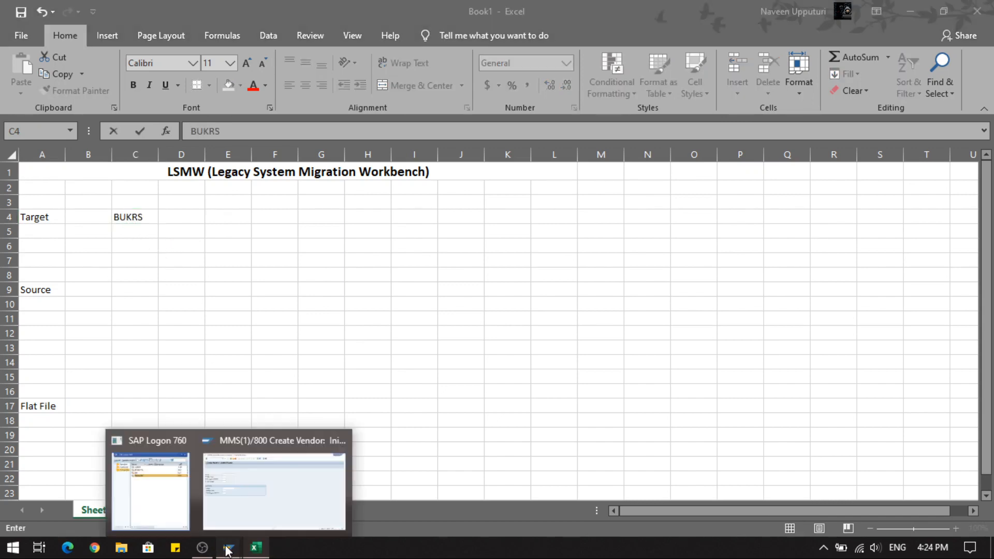
left_click(244, 515)
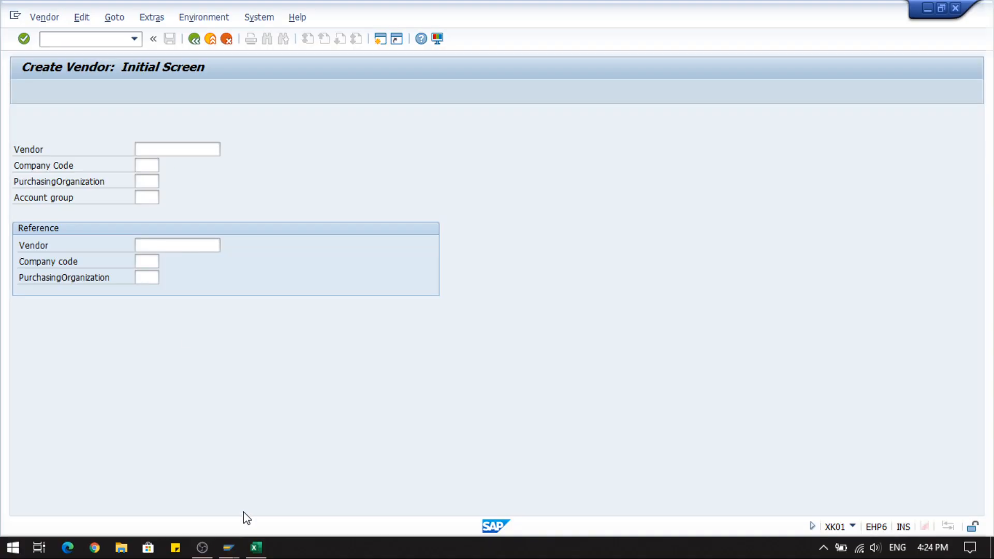
right_click(146, 165)
left_click(184, 178)
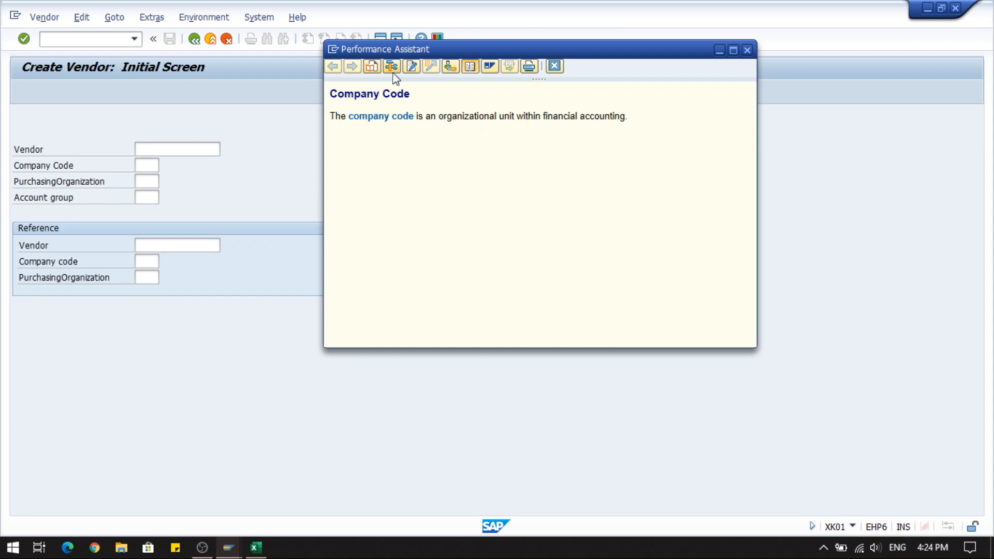
left_click(391, 68)
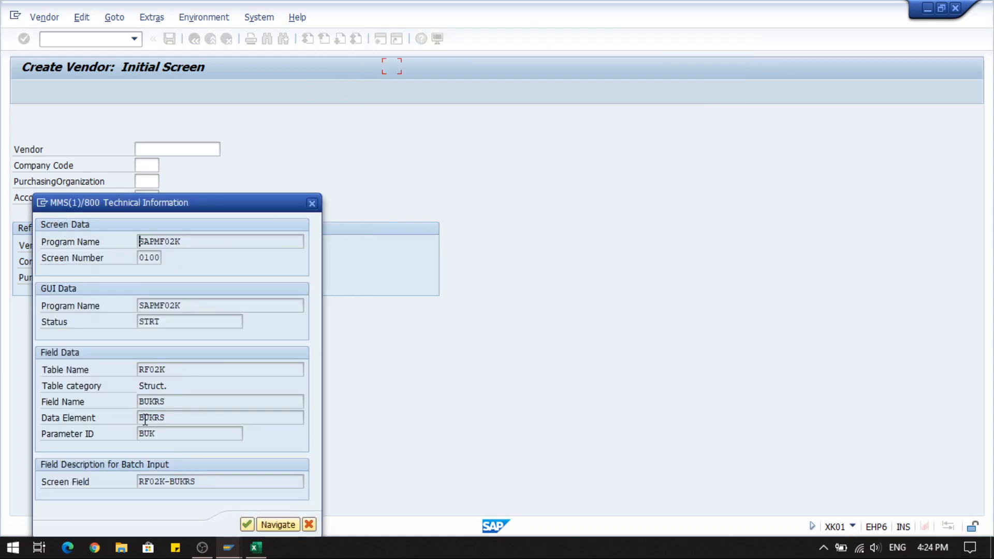
left_click_drag(172, 401, 136, 401)
left_click(312, 203)
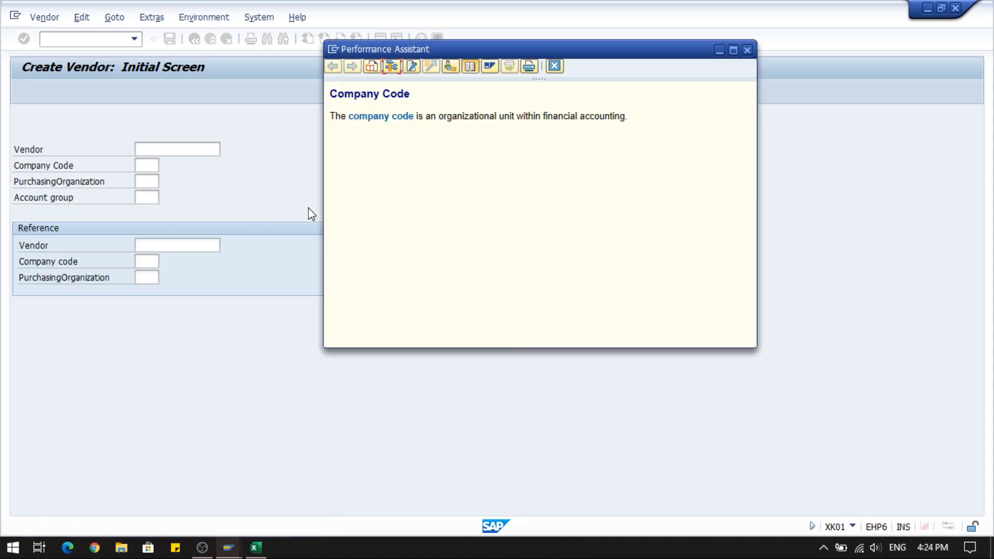
left_click(555, 65)
Step: Return to the Excel workbook and enter HPCL in cell C17 of the Flat File row
left_click(256, 547)
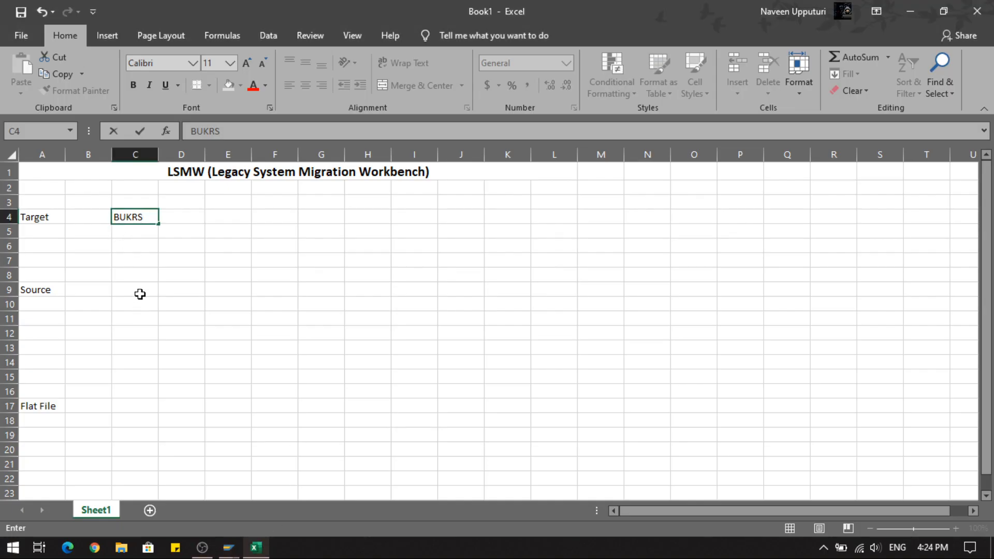
left_click(129, 407)
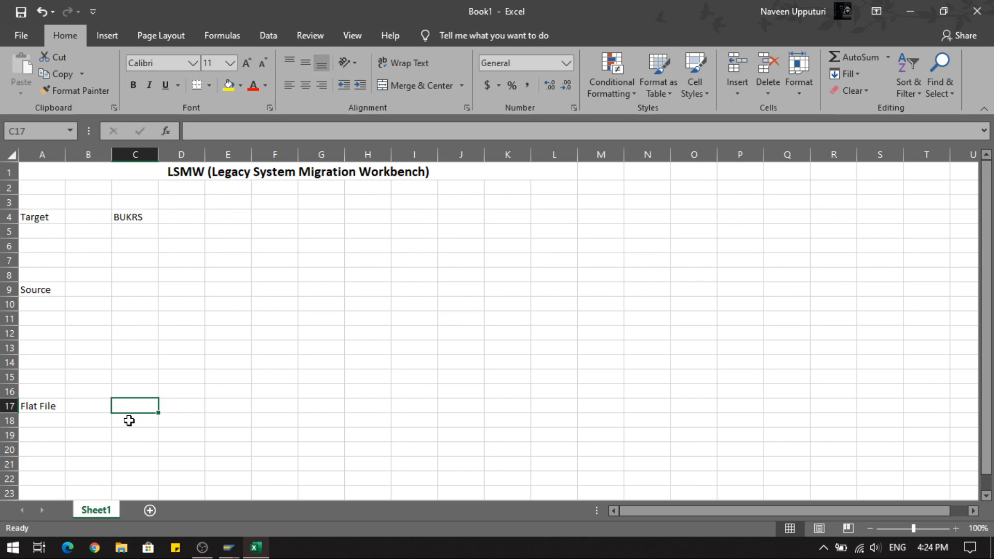
type("HPCL")
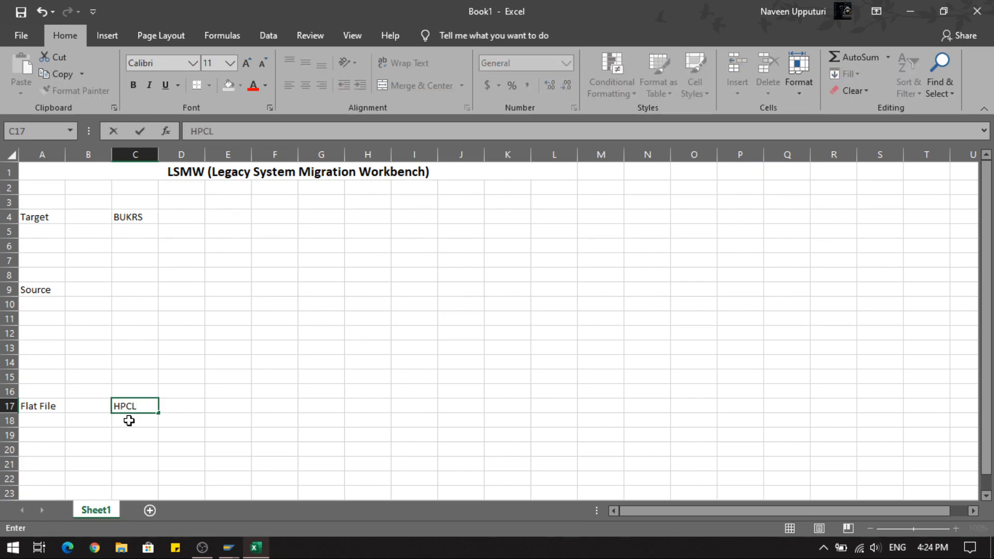
left_click(161, 431)
left_click(129, 408)
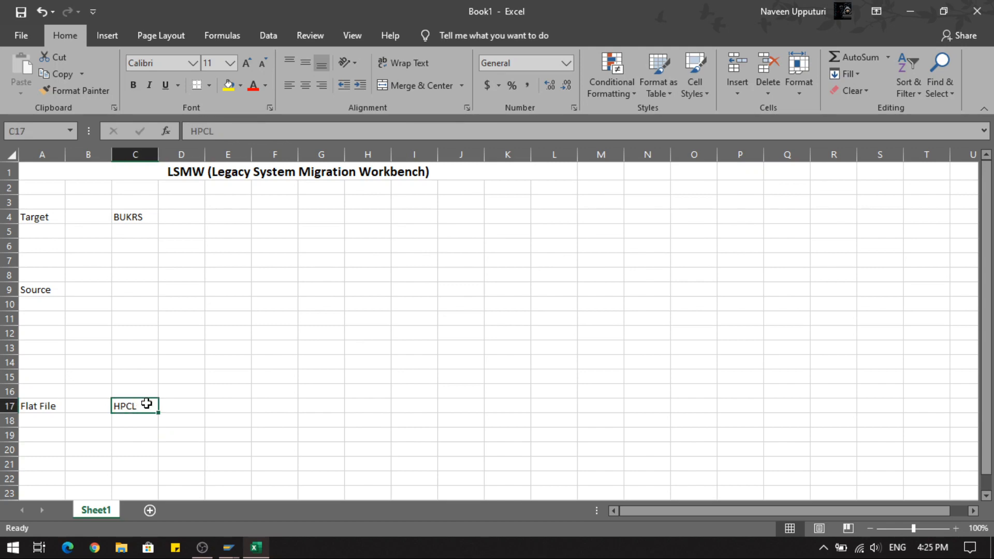
left_click(147, 218)
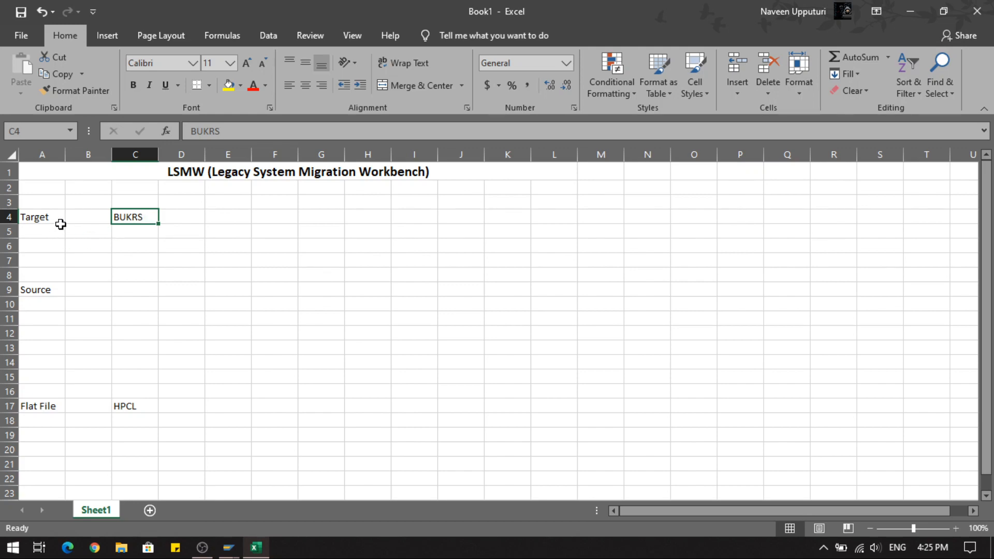
left_click(61, 291)
left_click(57, 408)
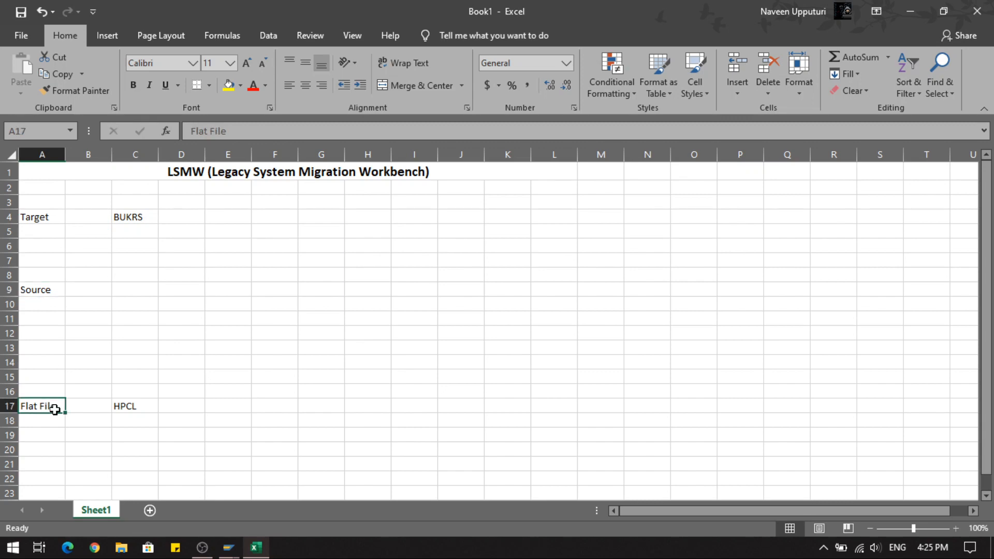
left_click(144, 213)
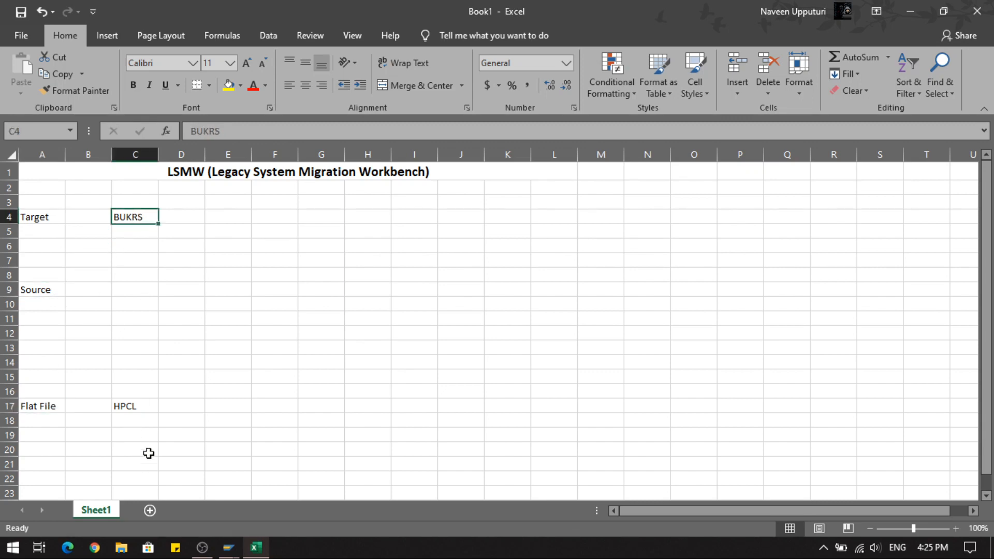
Step: Switch to the SAP Create Vendor session and start the Legacy System Migration Workbench with /NLSMW
mouse_move(236, 553)
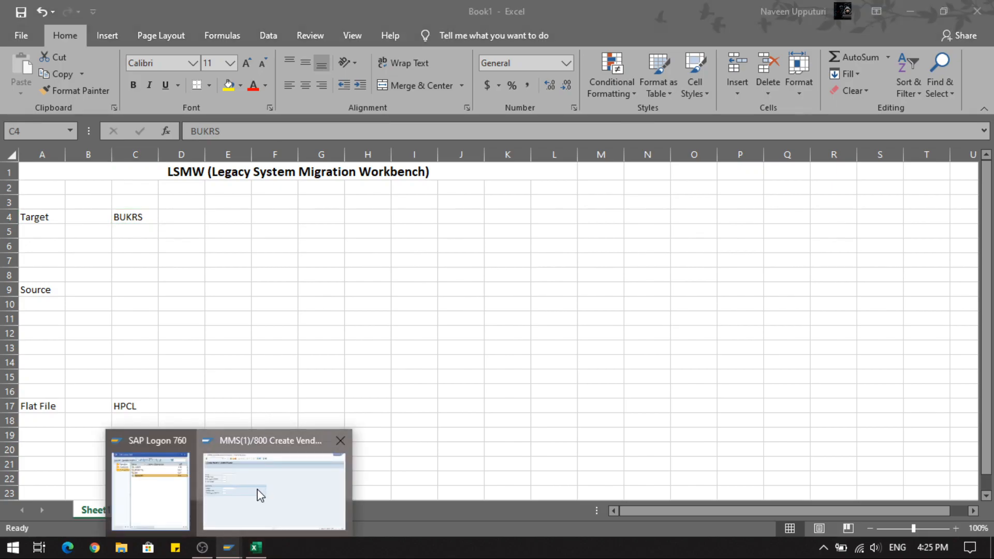
left_click(255, 494)
left_click(88, 39)
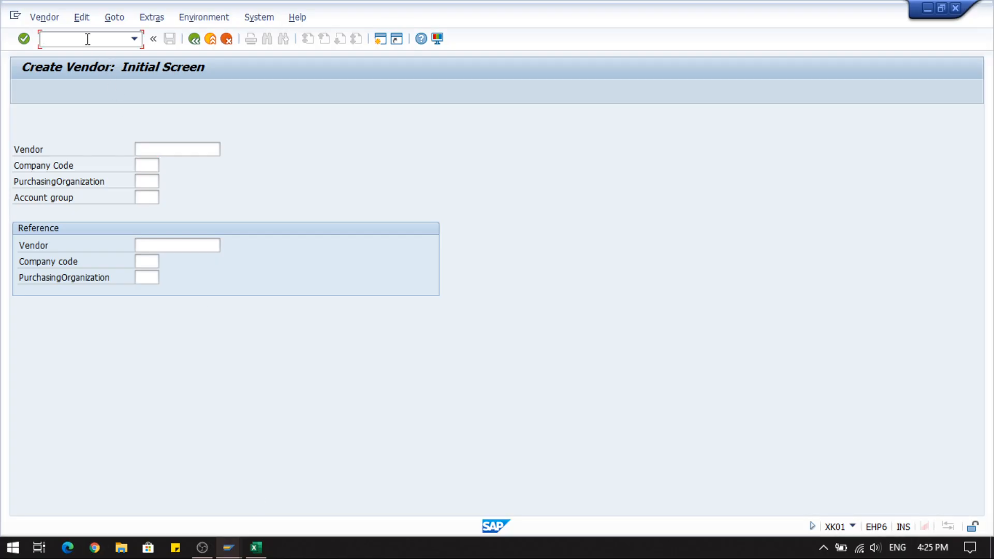
type("LSMW")
key("BackSpace")
key("BackSpace")
key("BackSpace")
key("BackSpace")
type("/NLSMW")
key("Return")
key("Return")
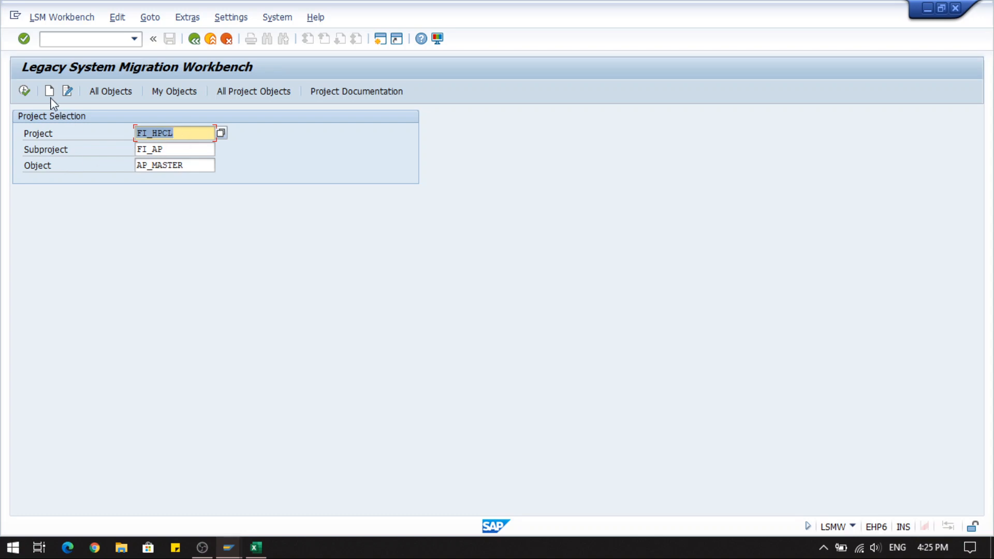
Step: Create the project FI_HPCL with the description HPCL FINANCE
left_click(21, 91)
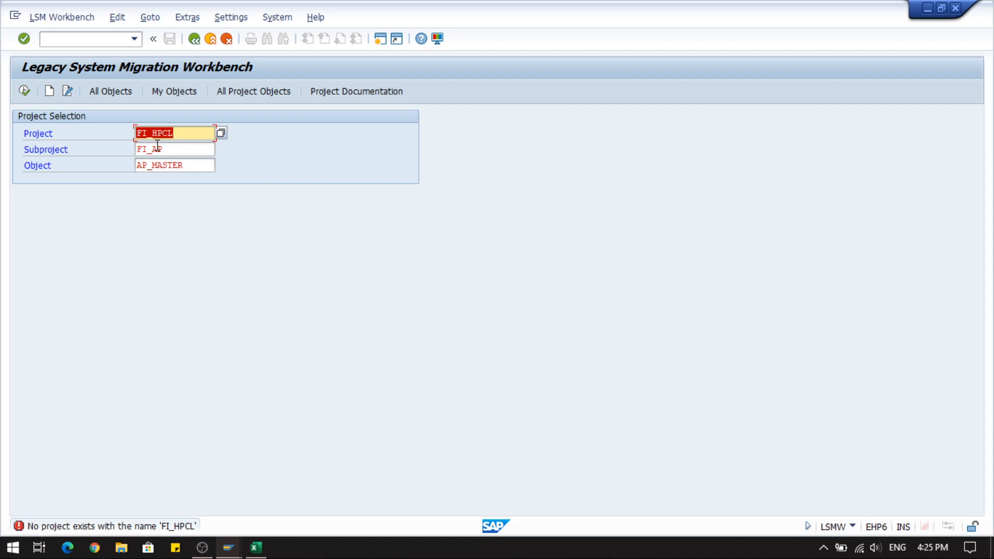
left_click(49, 91)
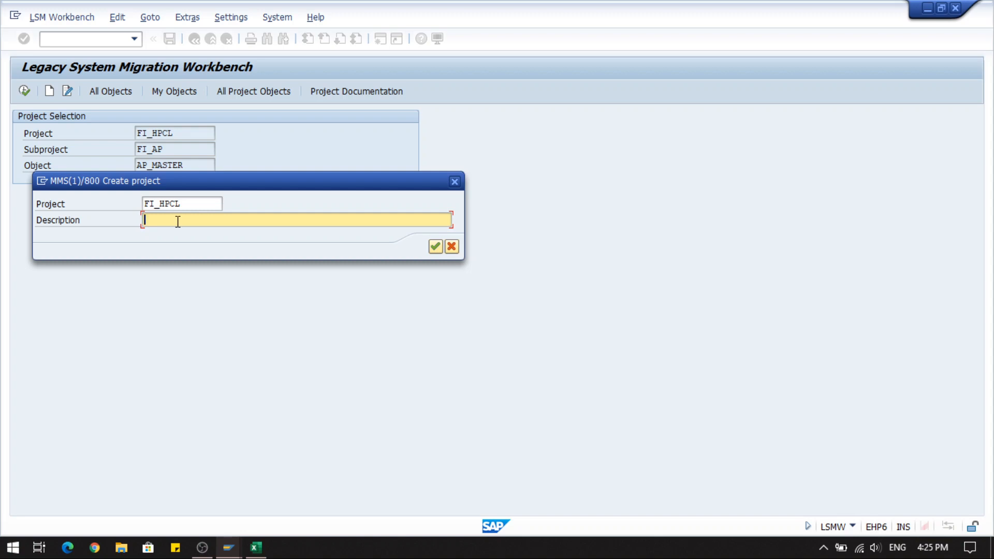
type("hpcl")
key("BackSpace")
key("BackSpace")
key("BackSpace")
type("HPCL FINANCE")
key("Return")
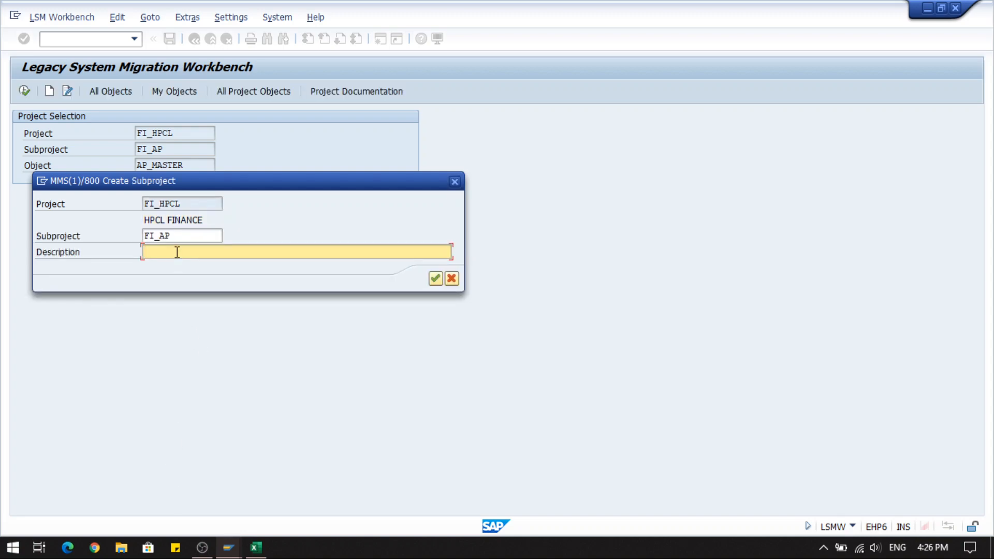
Step: Create the subproject FI_AP described as FINANCE ACCOUNTS PAYABLE and the object AP_MASTER named VENDOR MASTER RECORDS
type("FINANCE ACCOUNTS PAYABLE")
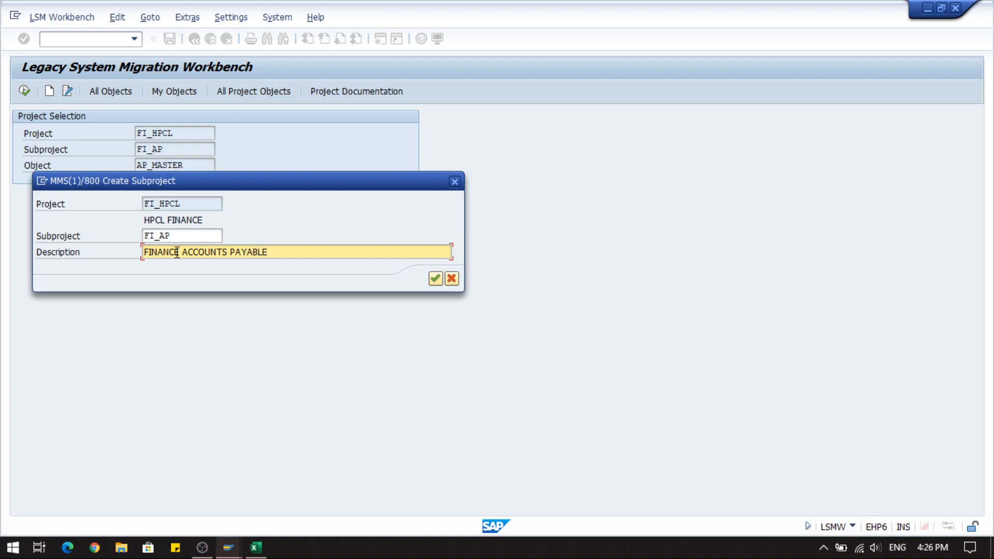
key("Return")
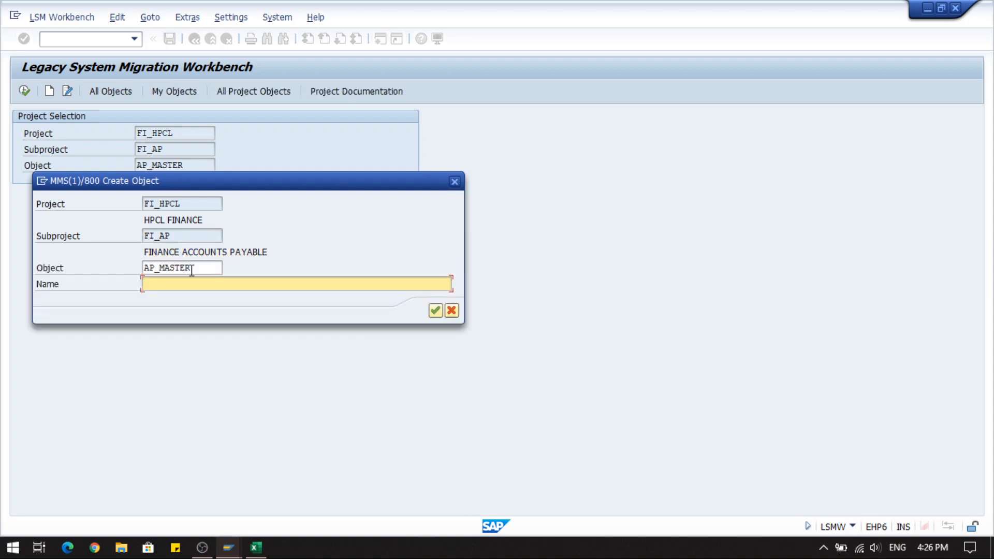
left_click(192, 269)
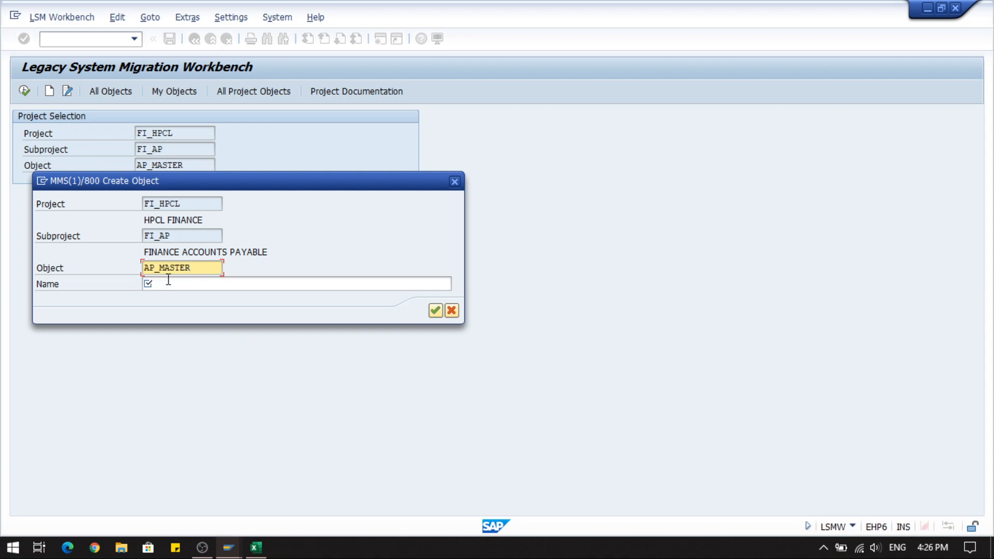
left_click(180, 288)
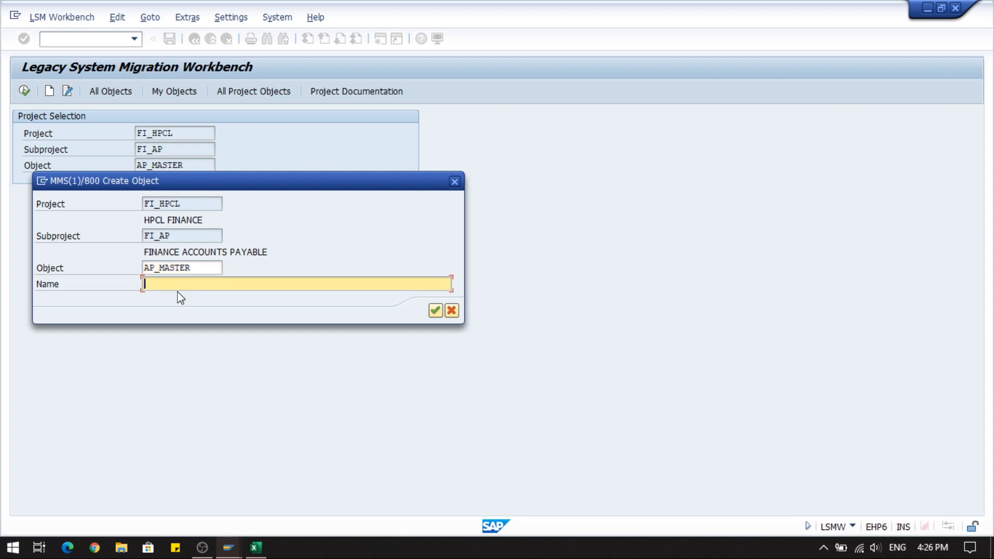
type("VENDOR MASTER RECORDS")
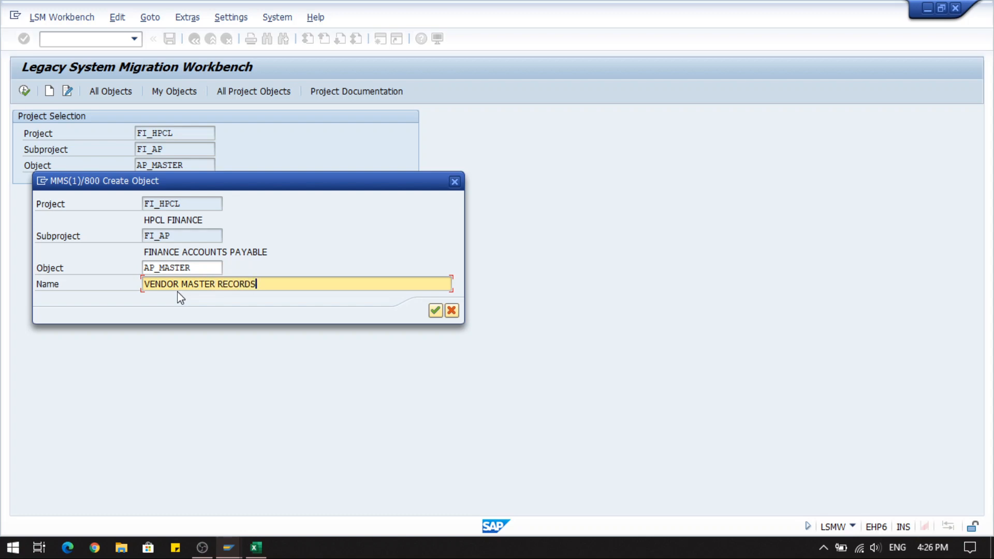
key("Return")
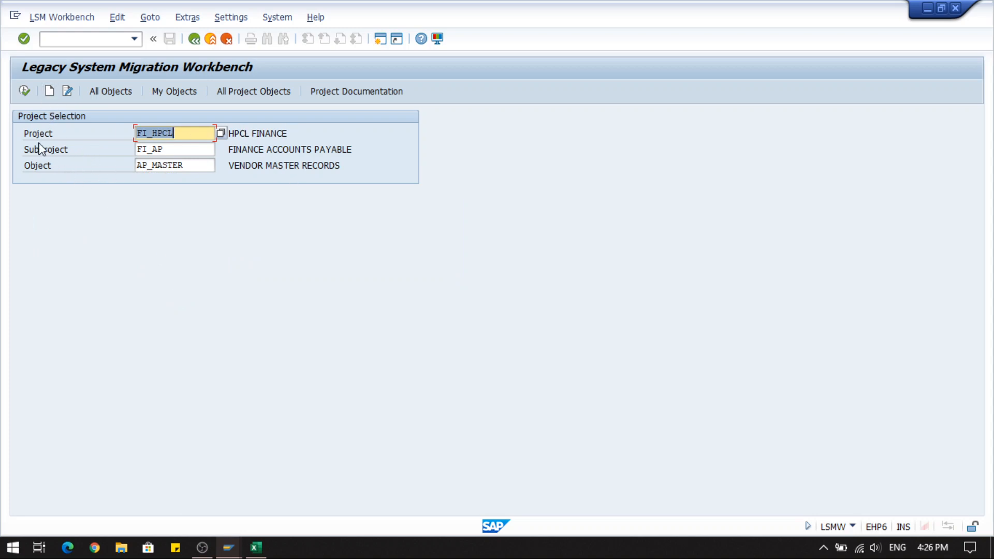
Step: Open the process steps of the AP_MASTER object and review the User Menu's personal settings without changing them
left_click(24, 91)
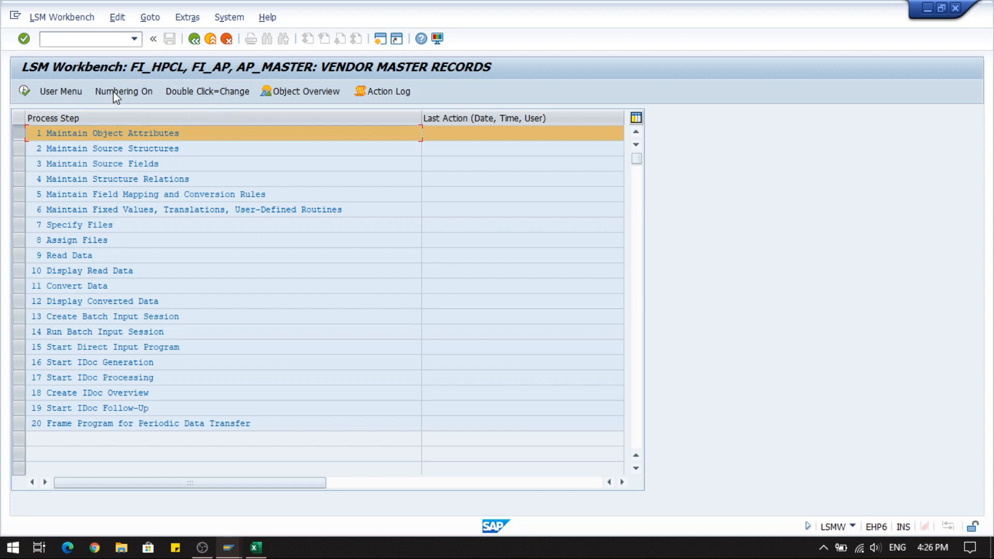
left_click(71, 91)
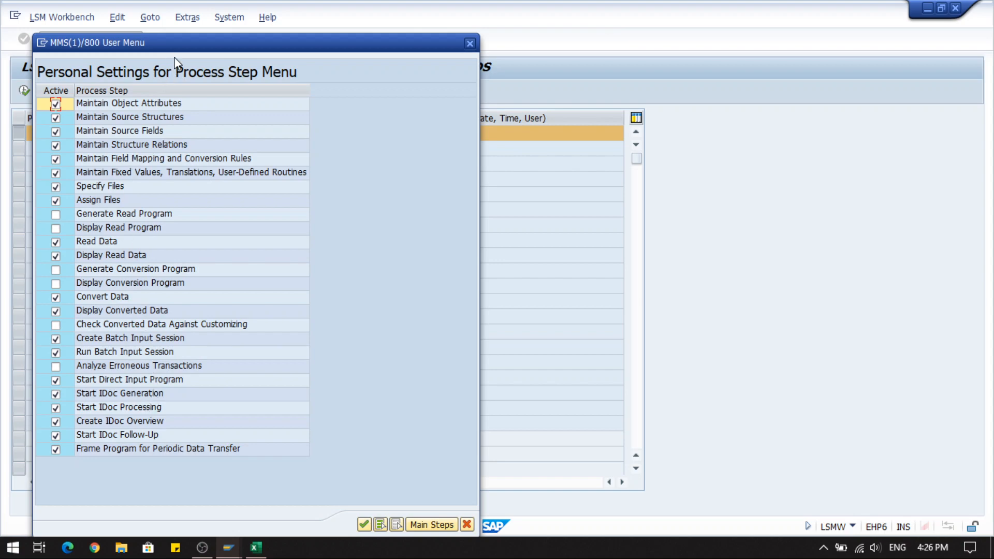
left_click_drag(217, 51, 468, 39)
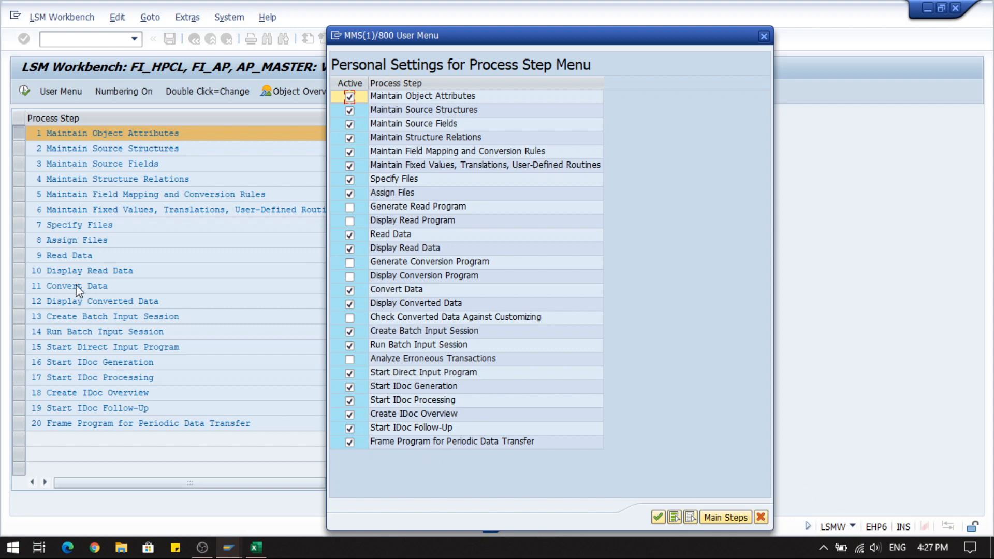
left_click(760, 517)
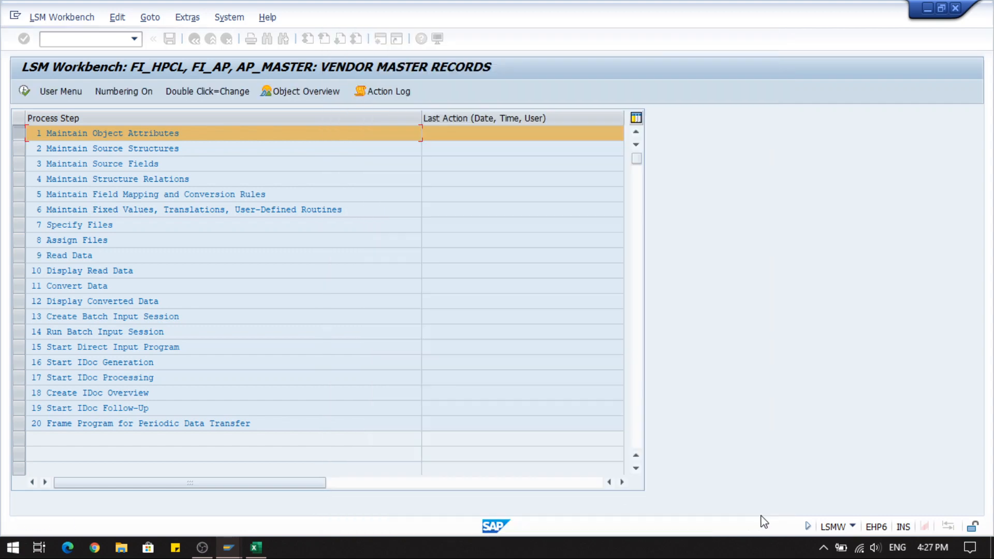
Step: Hide the numbering of the process steps in the LSM Workbench list
left_click(122, 95)
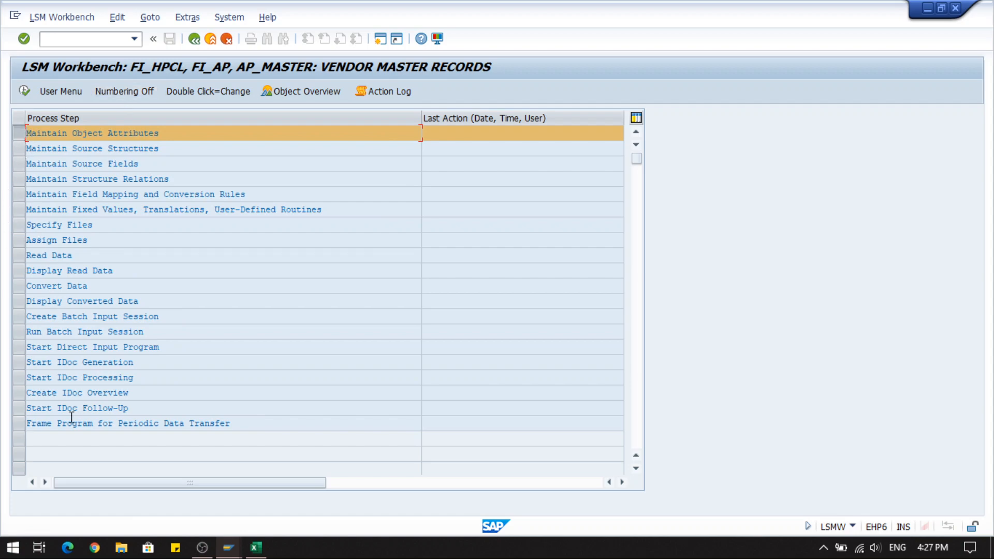
Step: Show the numbering of the process steps and view the object attributes in change mode, leaving without saving
left_click(129, 93)
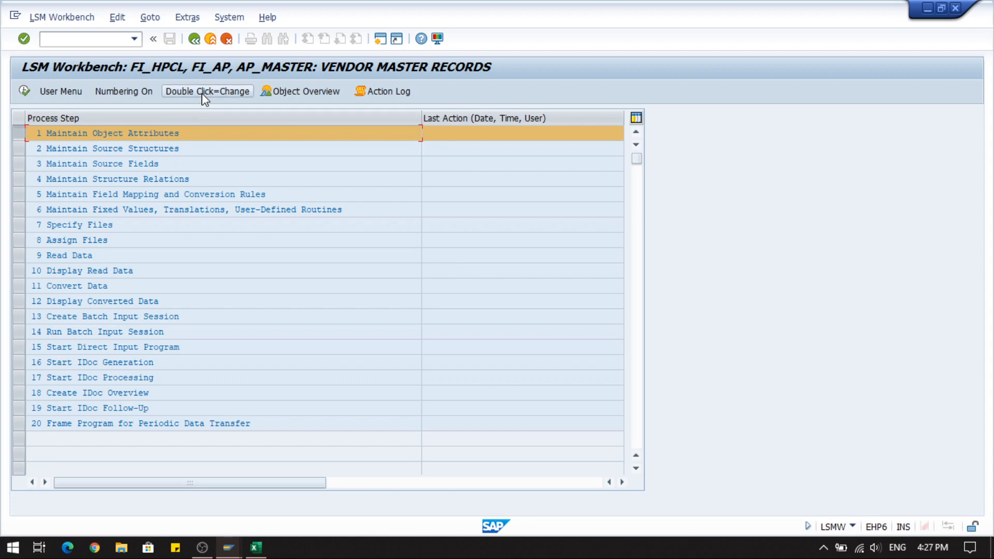
double_click(119, 134)
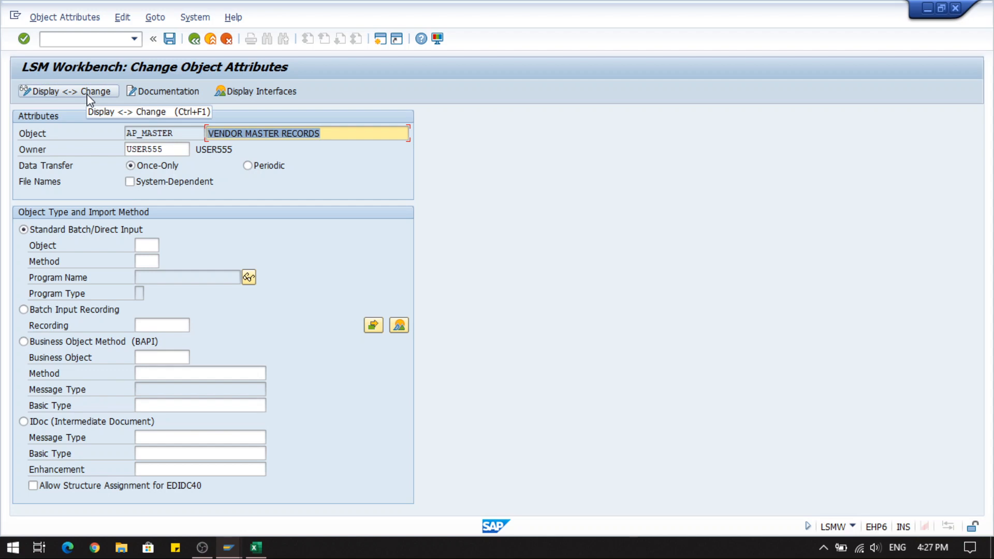
left_click(195, 41)
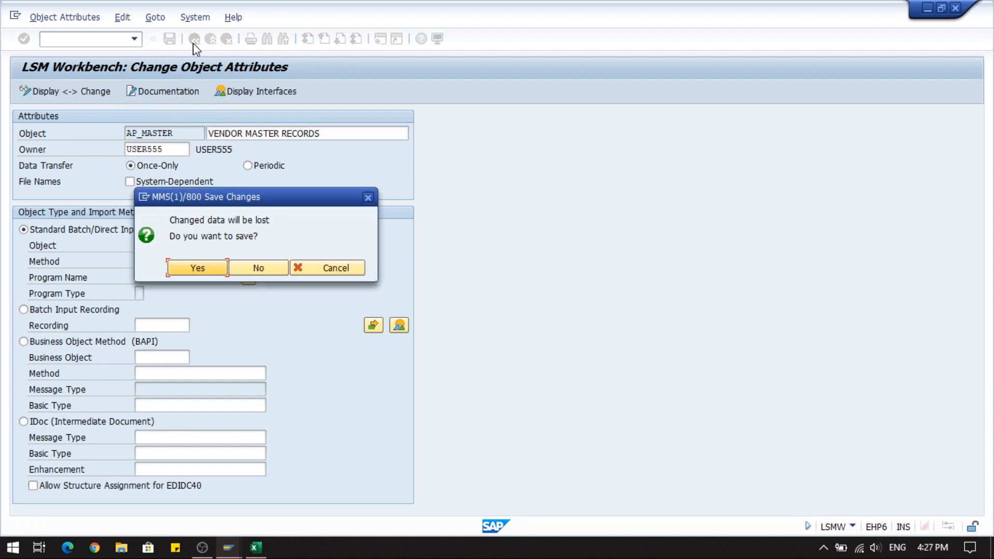
left_click(269, 266)
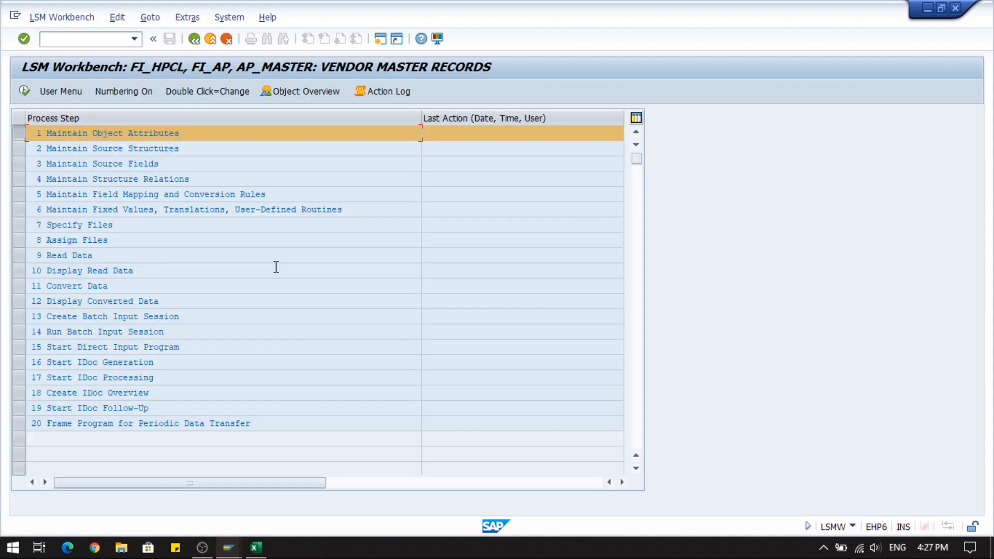
Step: Set the process steps to open in display mode by default and view the object attributes
left_click(201, 91)
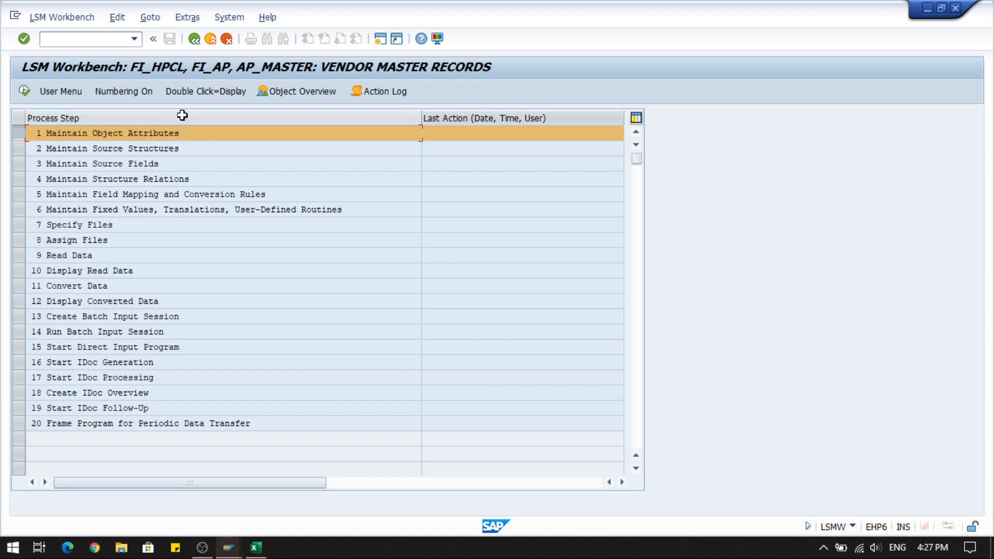
double_click(166, 134)
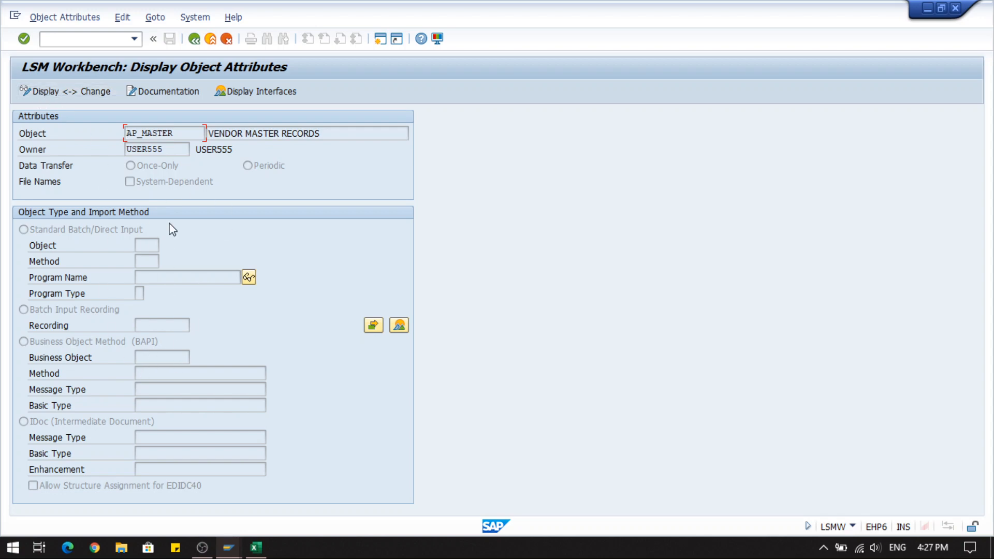
left_click(193, 40)
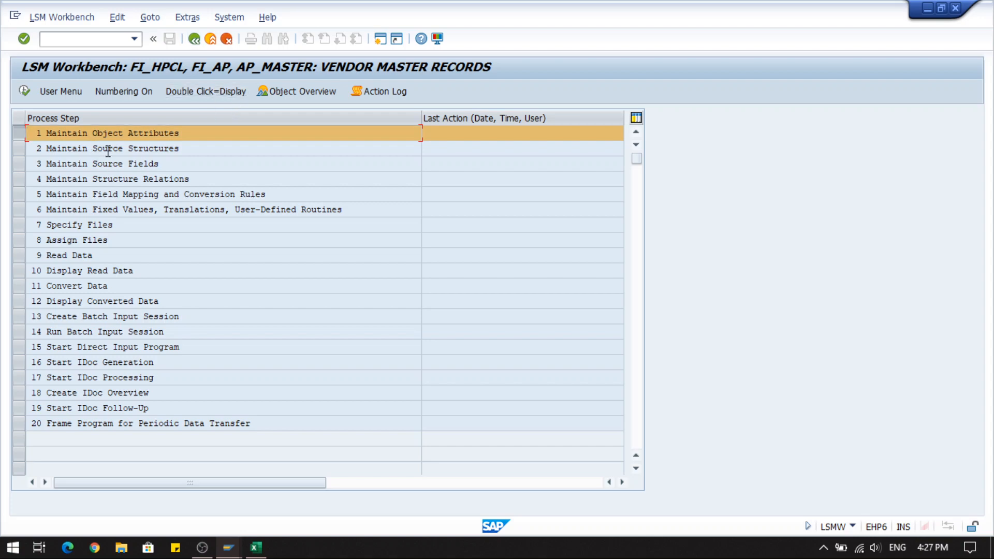
Step: Switch the displayed object attributes to change mode, leave without saving, and set process steps to open in change mode by default
double_click(110, 133)
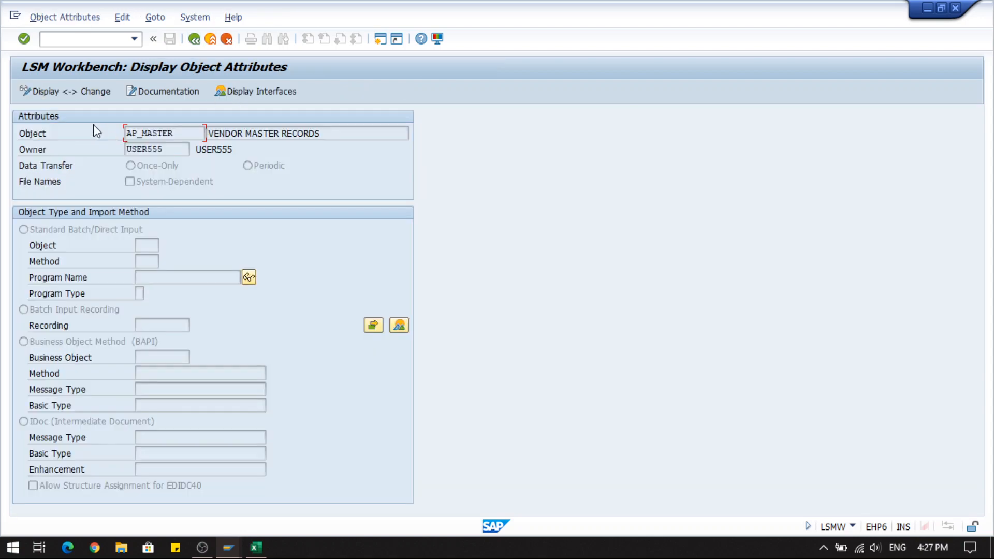
left_click(80, 91)
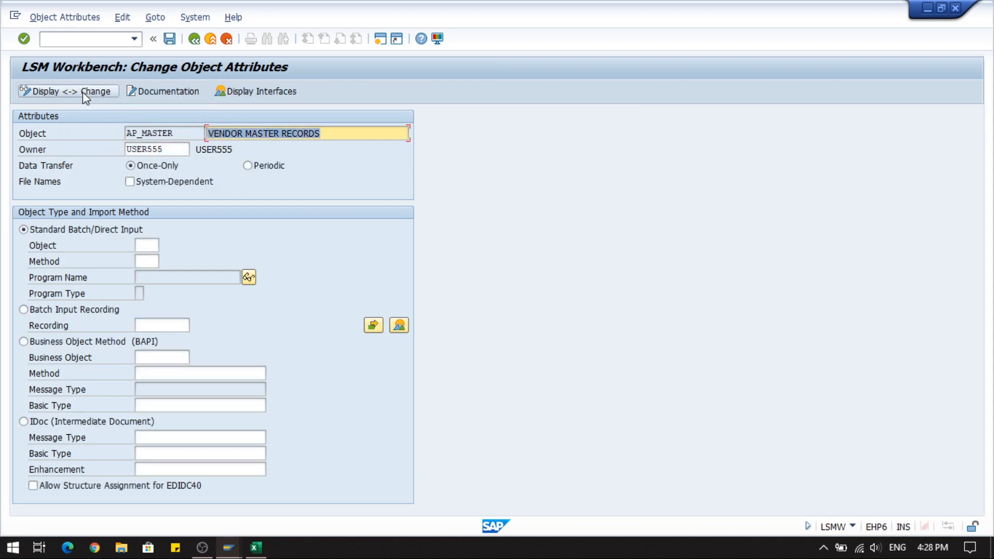
left_click(194, 38)
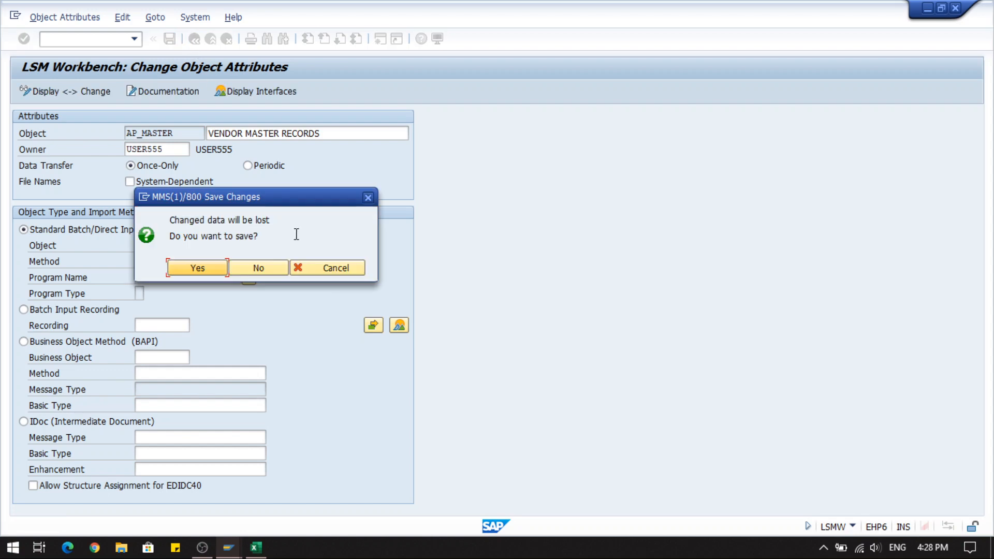
left_click(277, 268)
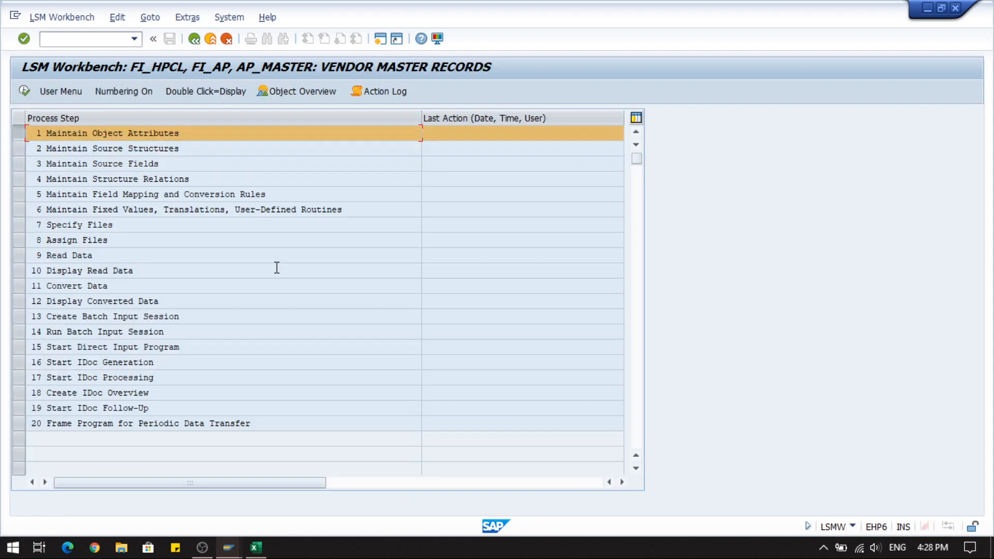
left_click(224, 94)
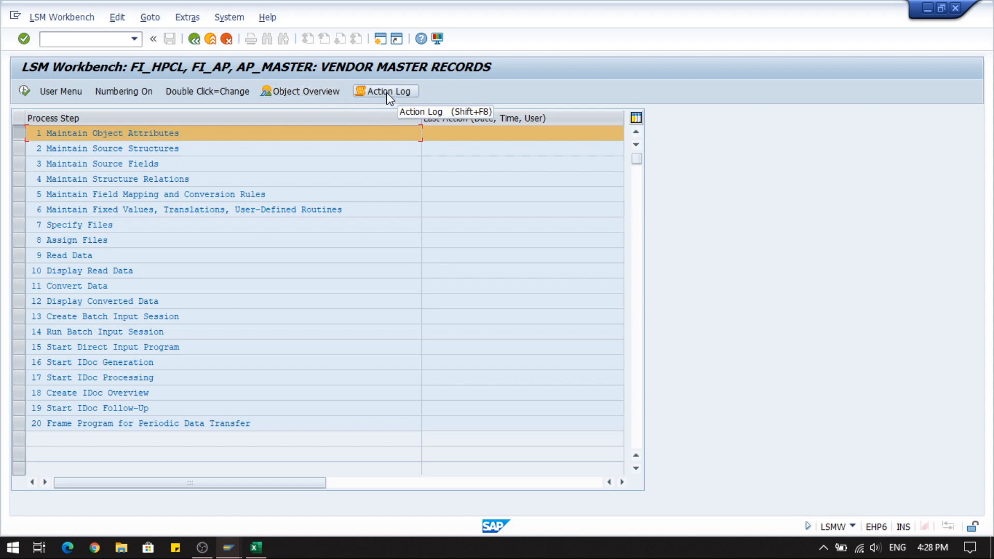
Step: Examine the Last Action column of the process steps and the action log of the AP_MASTER object
left_click(456, 133)
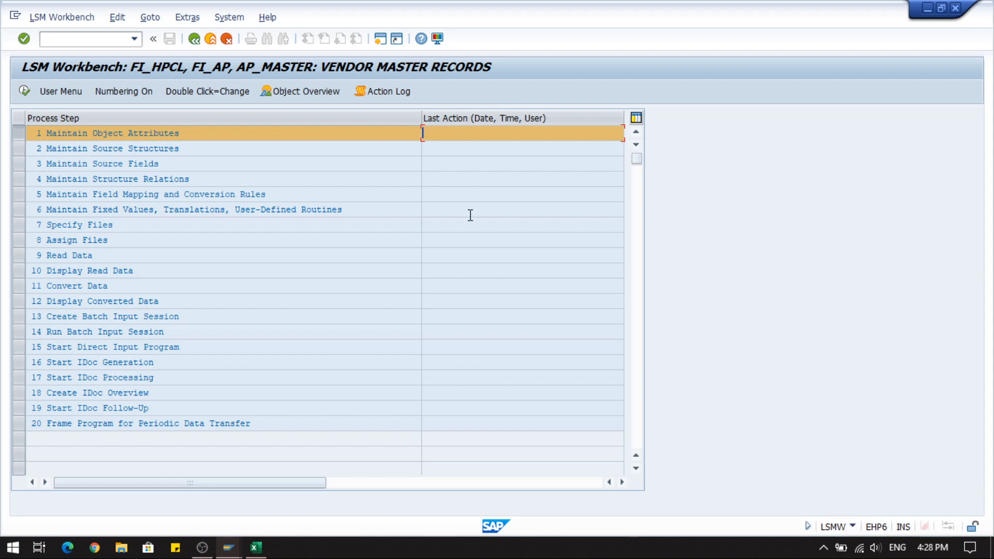
left_click(454, 148)
left_click(454, 166)
left_click(449, 193)
left_click(442, 175)
left_click(437, 134)
left_click(382, 91)
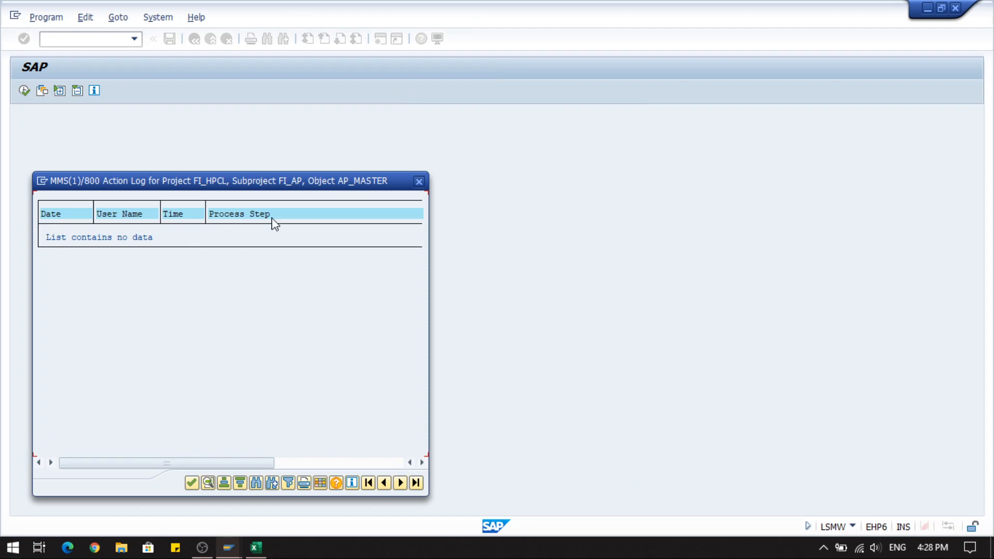
left_click(419, 182)
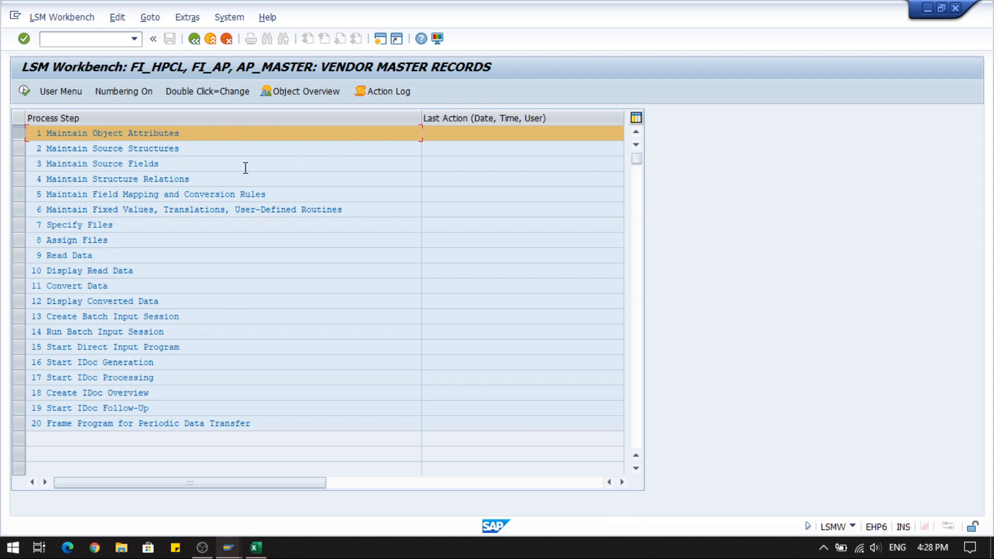
Step: Open the AP_MASTER object attributes in change mode and review the Target and Source layout in the Excel sheet
double_click(108, 133)
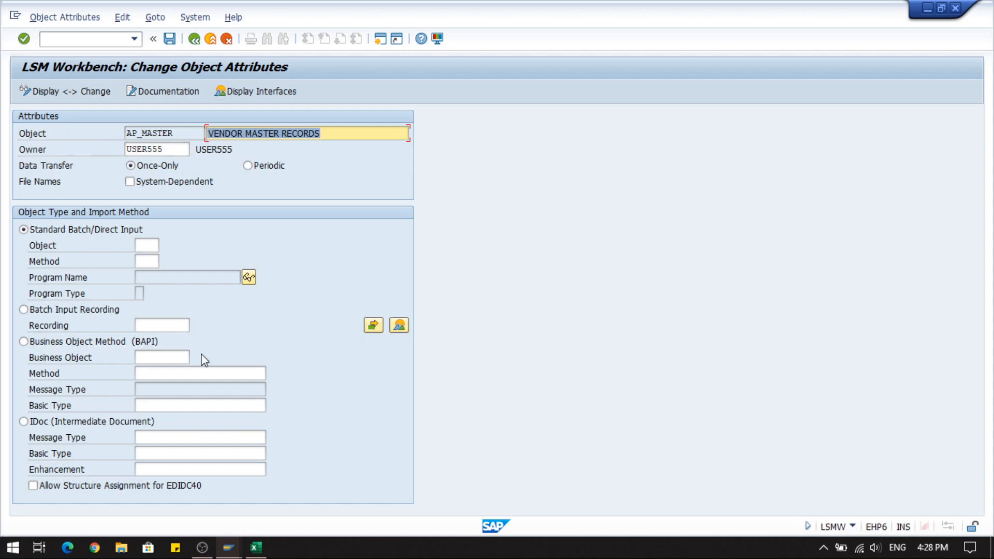
left_click(260, 552)
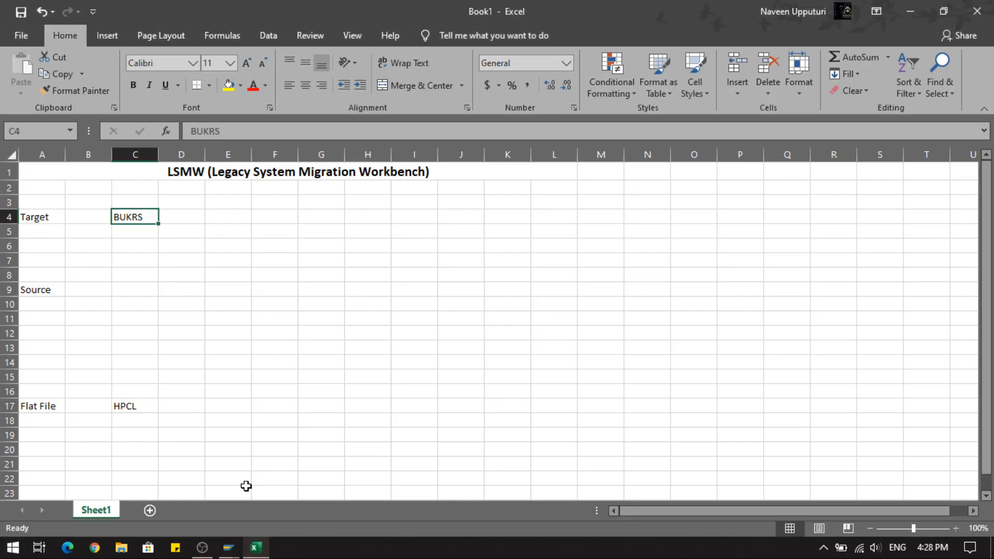
left_click(49, 219)
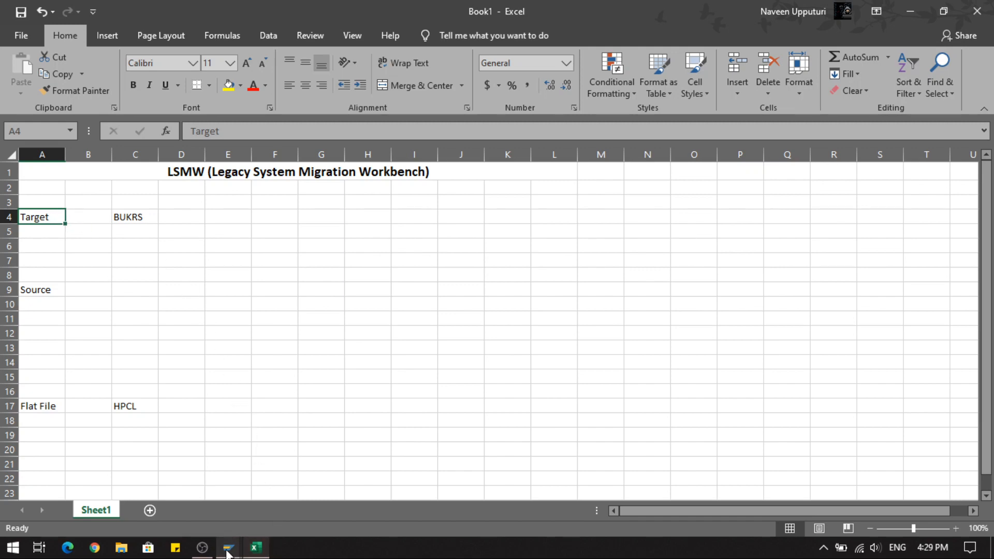
mouse_move(228, 548)
left_click(247, 510)
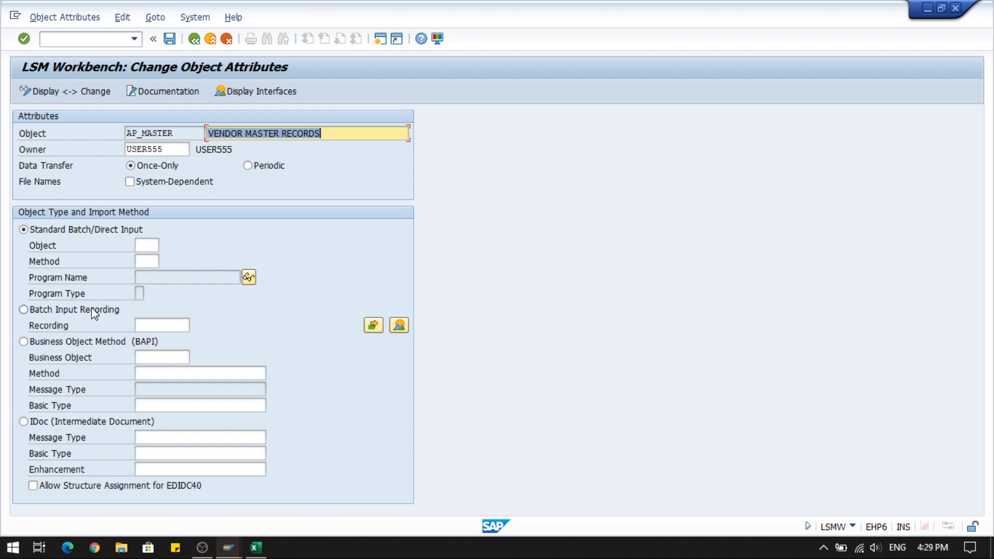
left_click(337, 134)
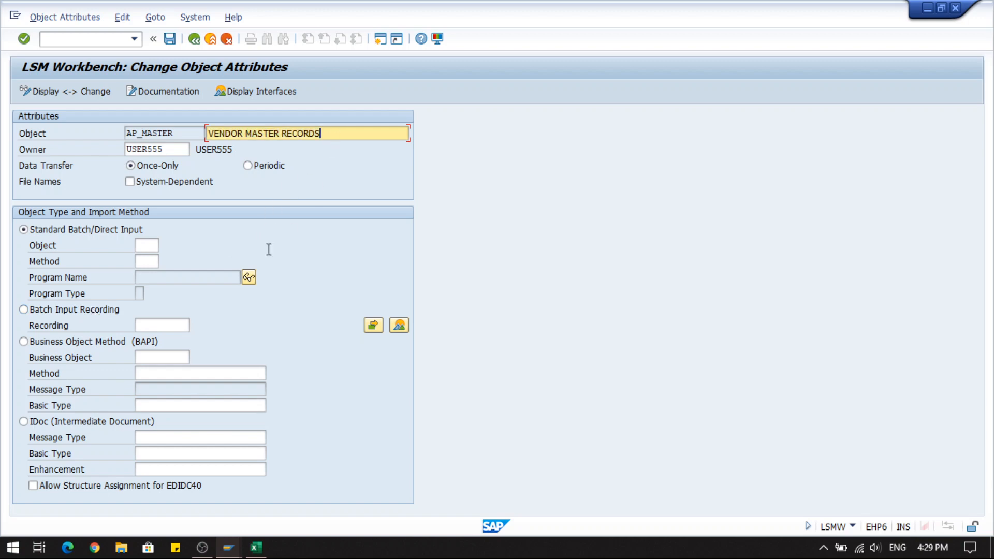
Step: Choose Batch Input Recording as the import method and open the recordings overview of the project FI_HPCL
left_click(85, 315)
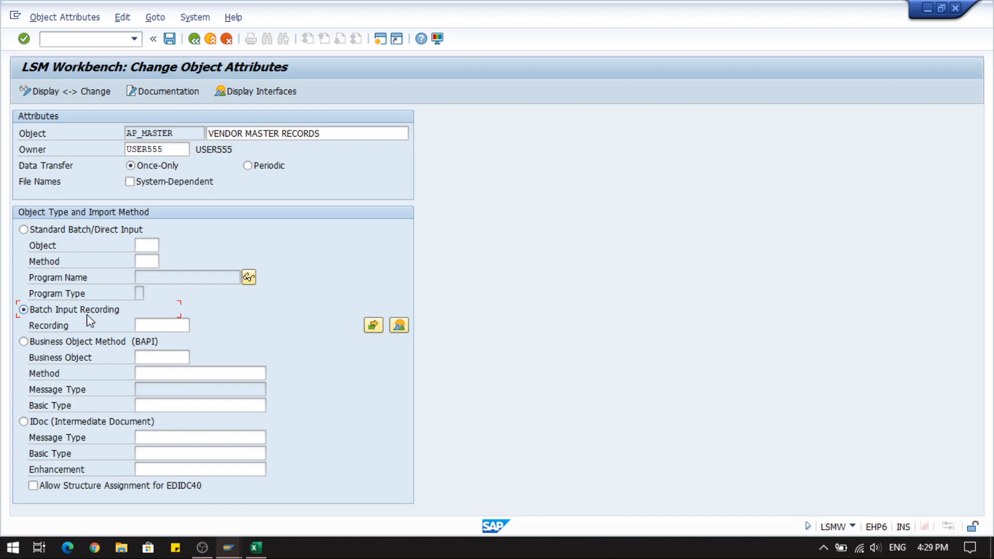
left_click(167, 326)
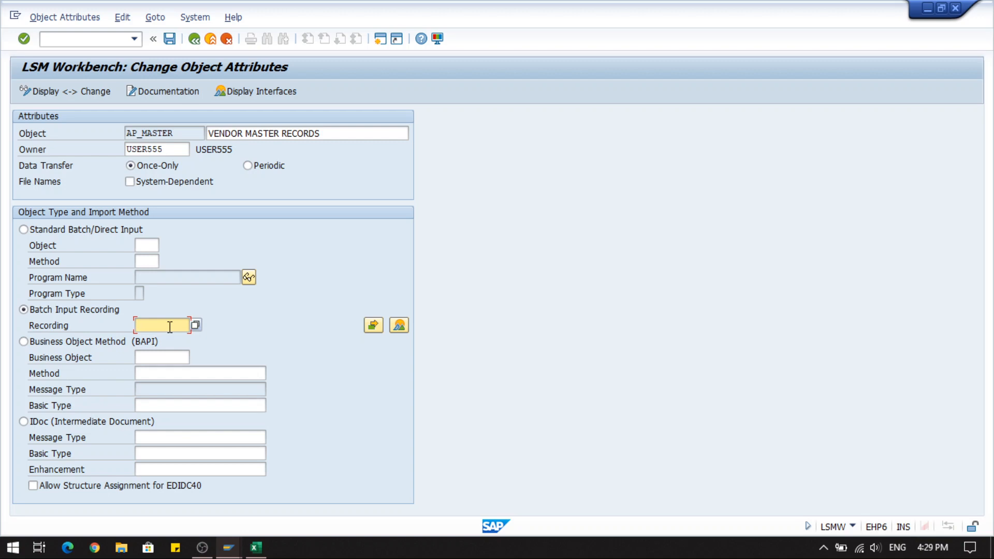
left_click(153, 247)
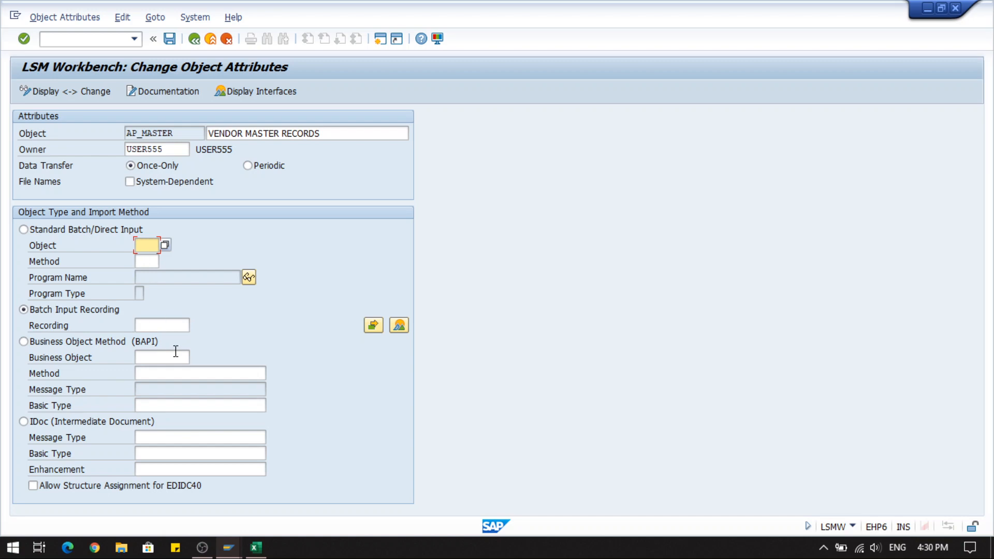
left_click(162, 327)
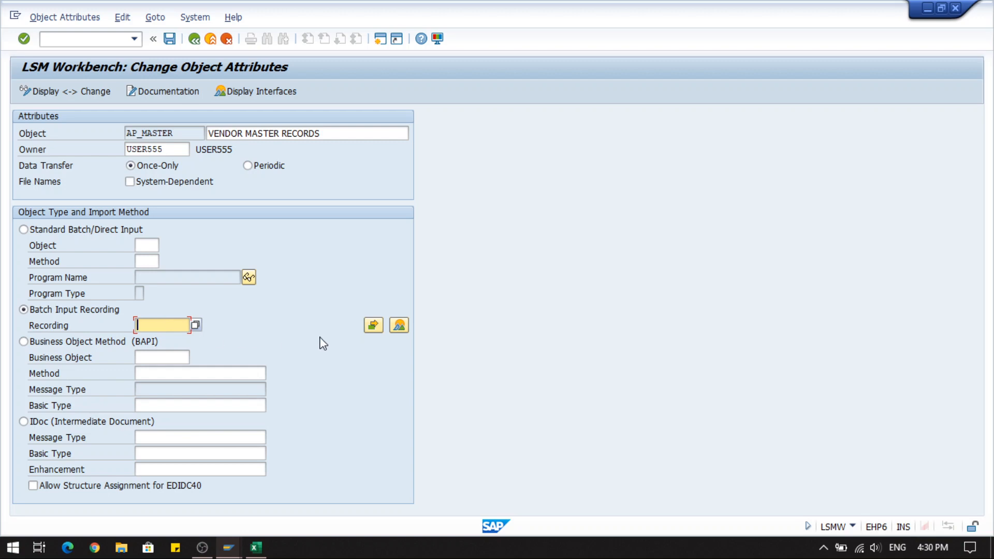
left_click(195, 324)
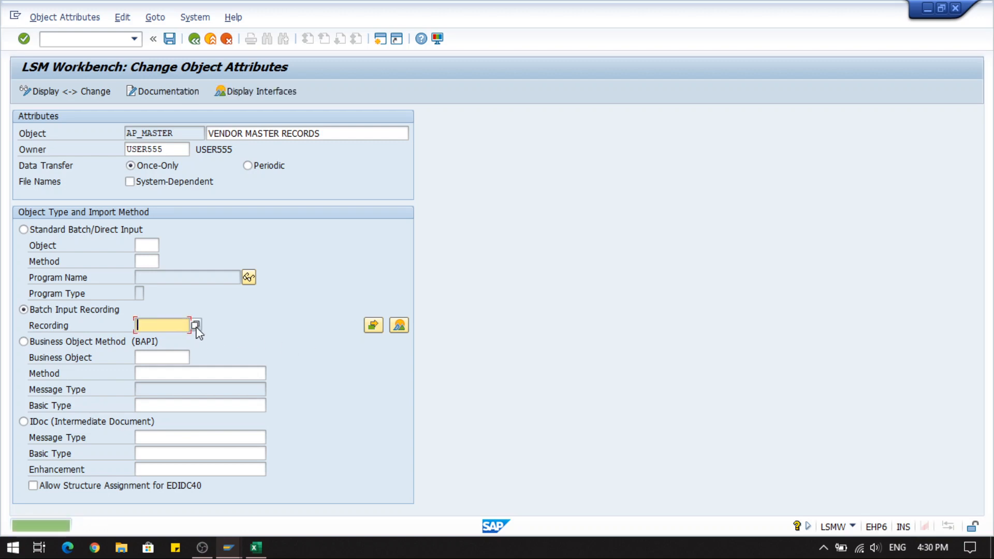
left_click(399, 331)
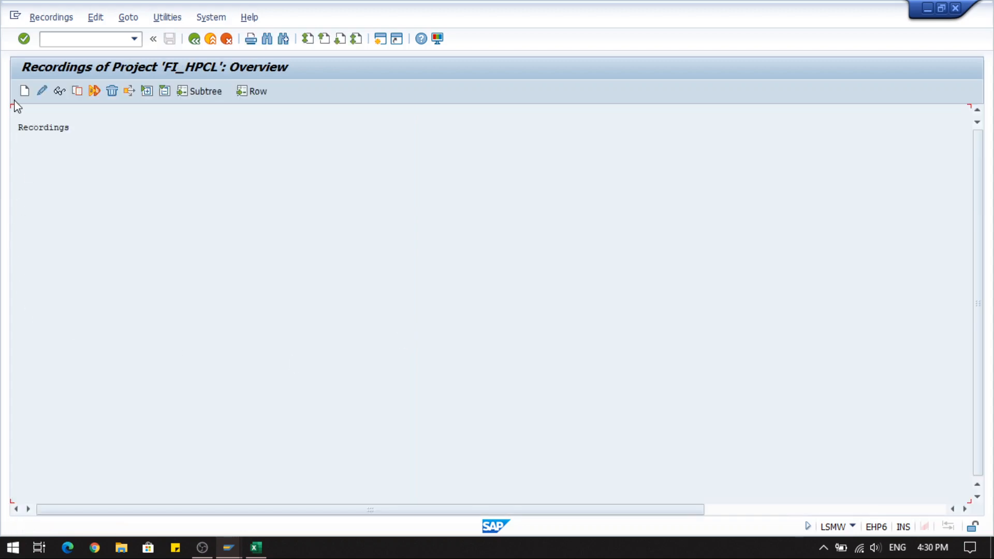
Step: Create the recording VENDOR described as VENDOR MASTER RECORDING and start it for transaction code XK01
left_click(23, 96)
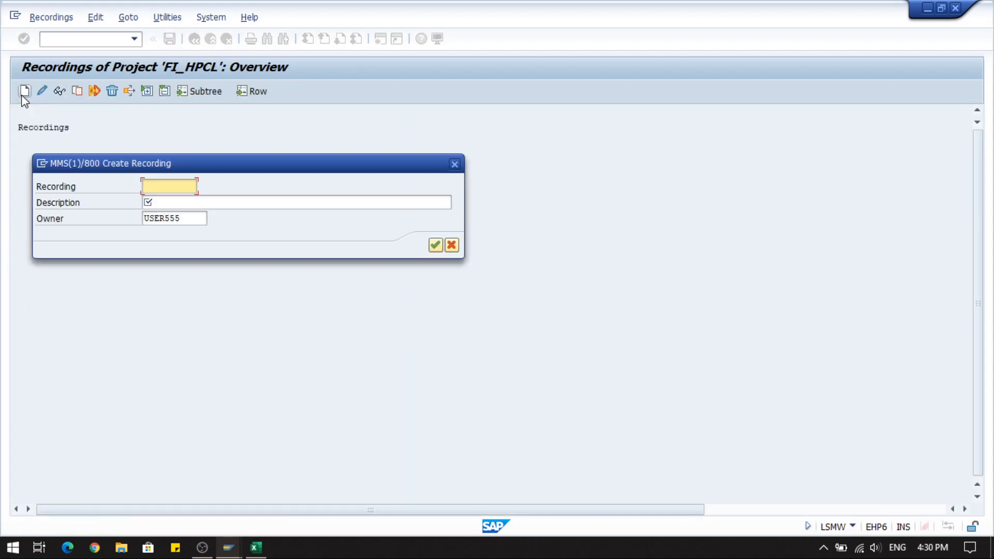
left_click(161, 187)
left_click(160, 200)
left_click(160, 200)
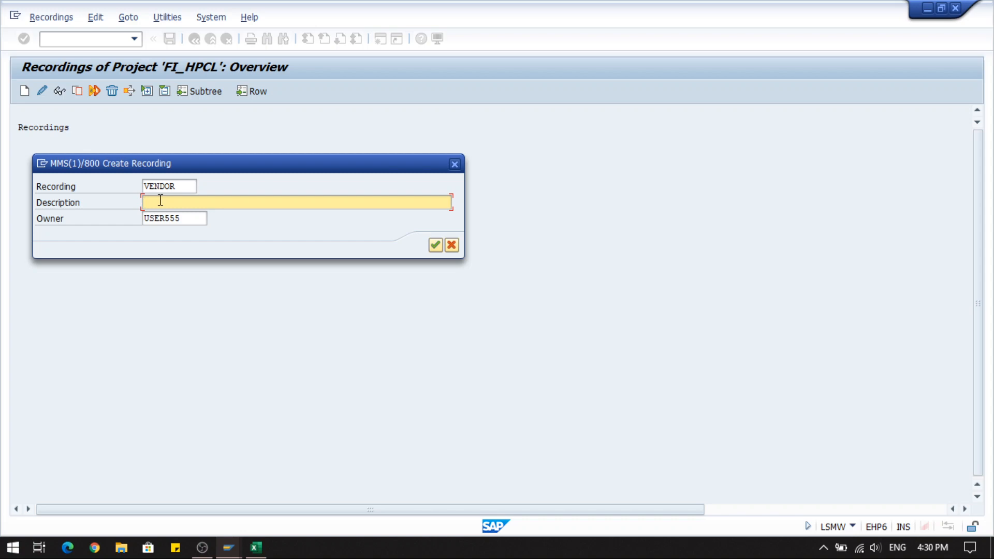
type("VENDOR MASTER RECORDING")
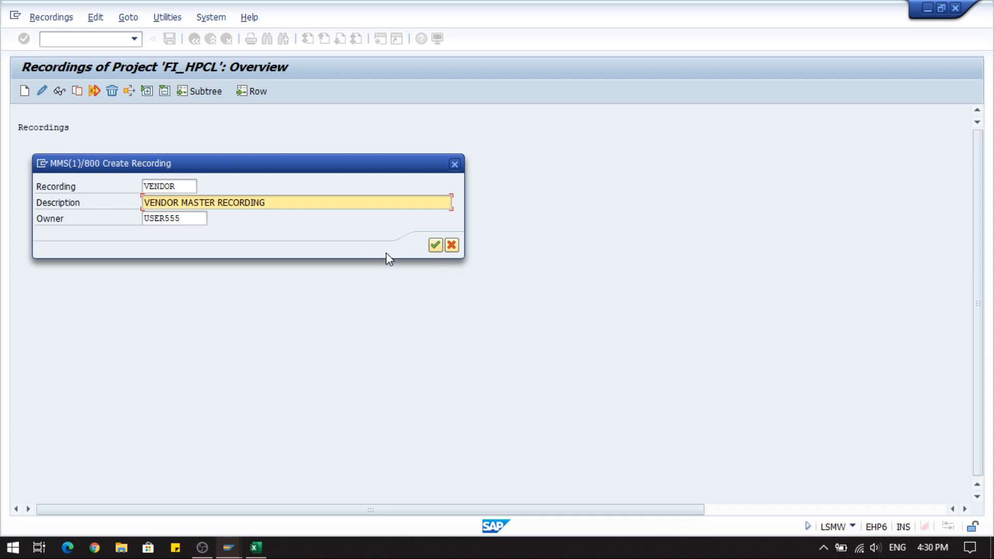
left_click(152, 218)
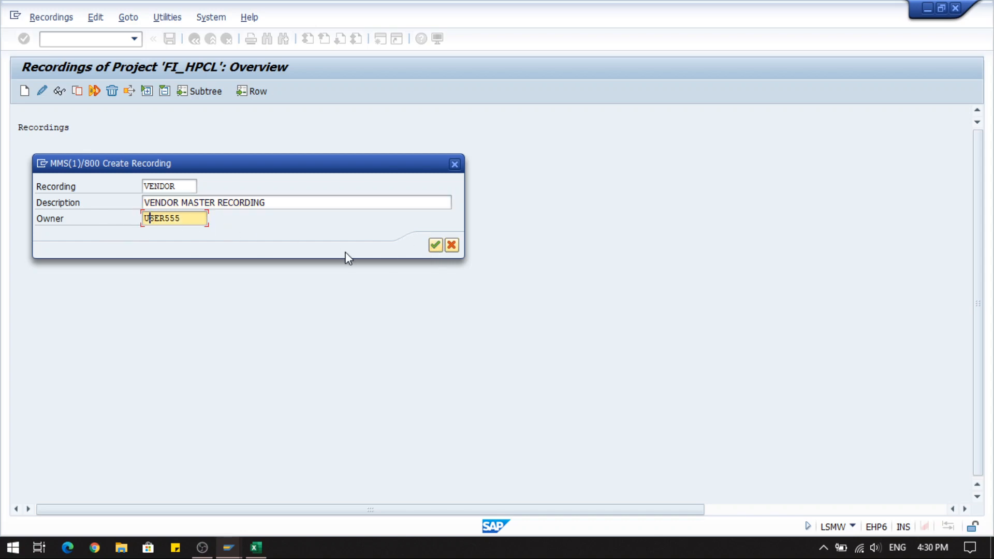
left_click(435, 245)
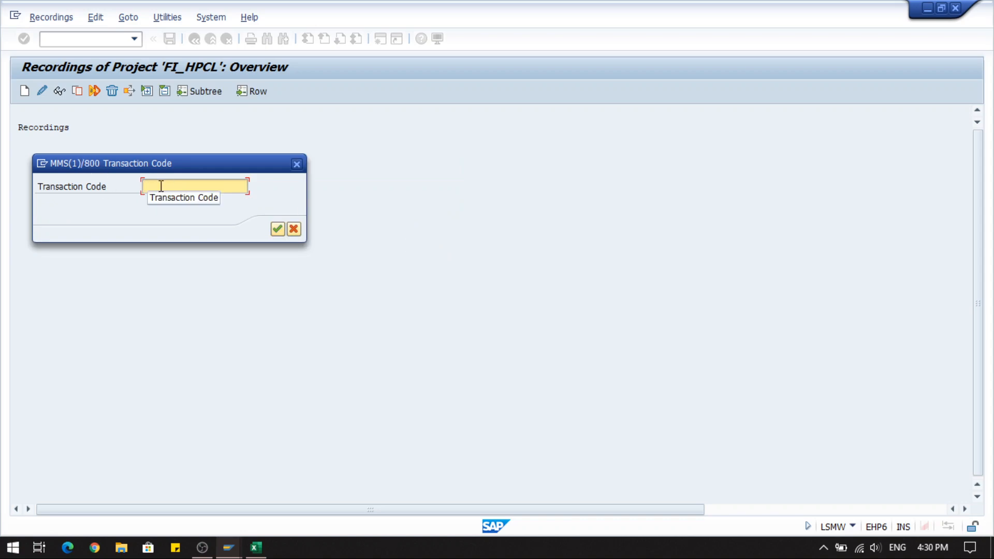
type("XK01")
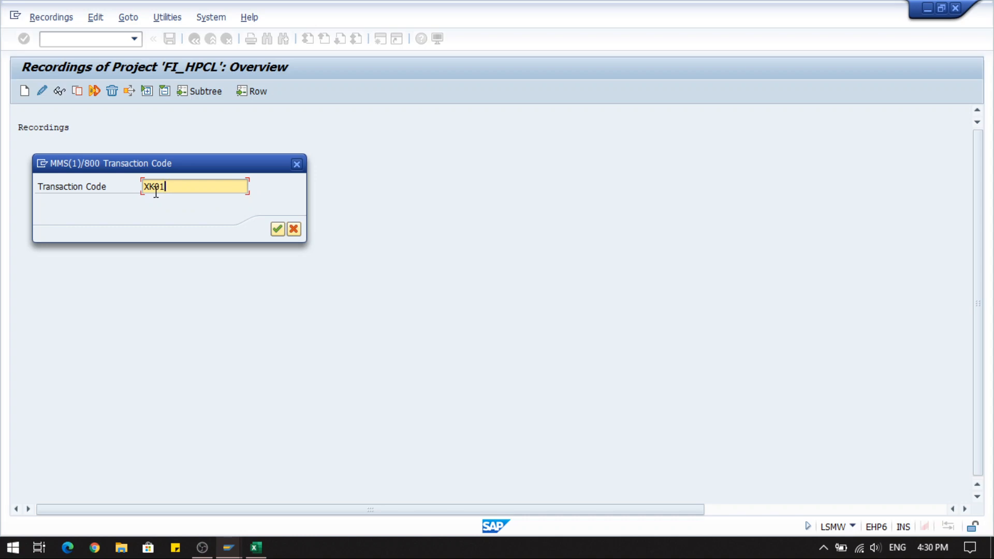
key("Return")
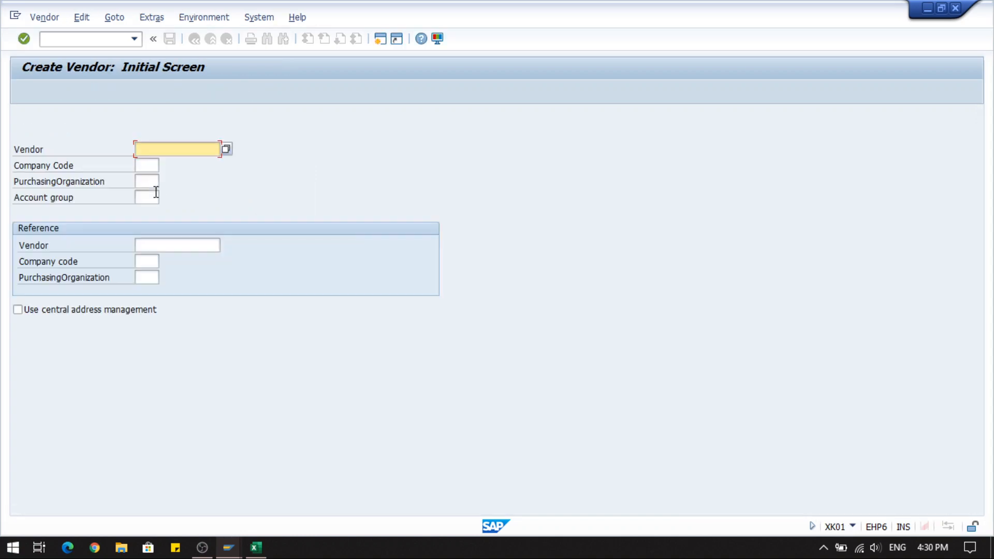
Step: Enter company code HPCL and account group HPDS for the new vendor and continue to the address data
left_click(152, 164)
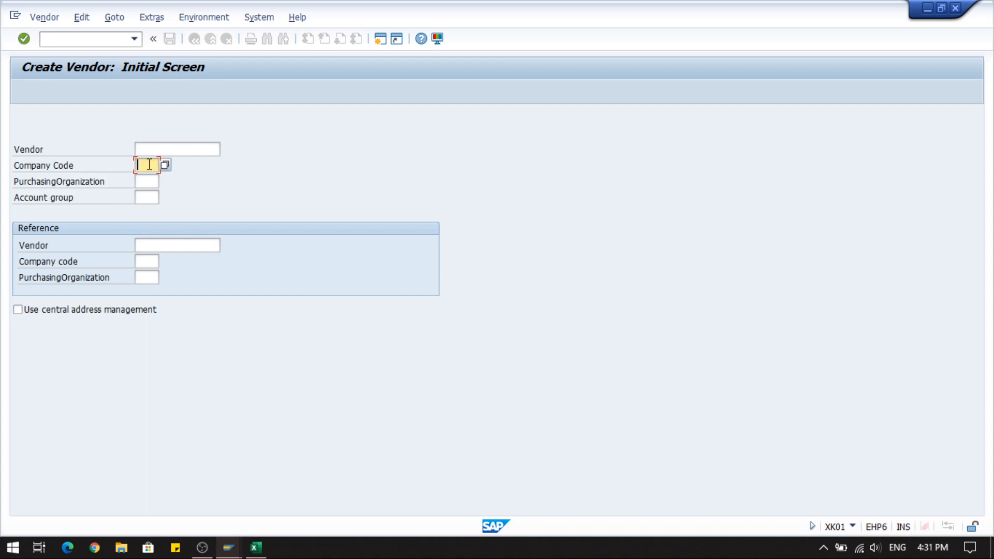
type("HPCL")
left_click(154, 197)
type("HP")
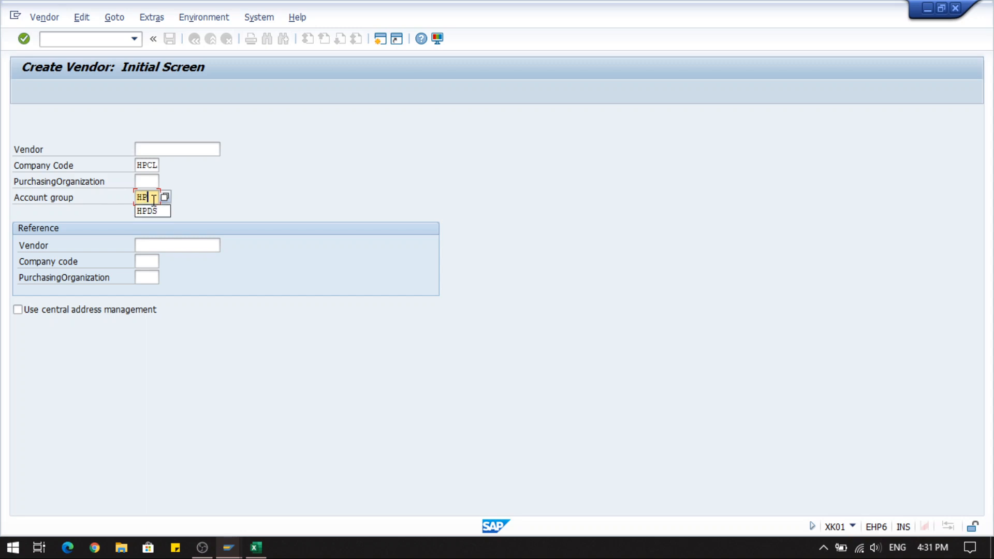
type("S")
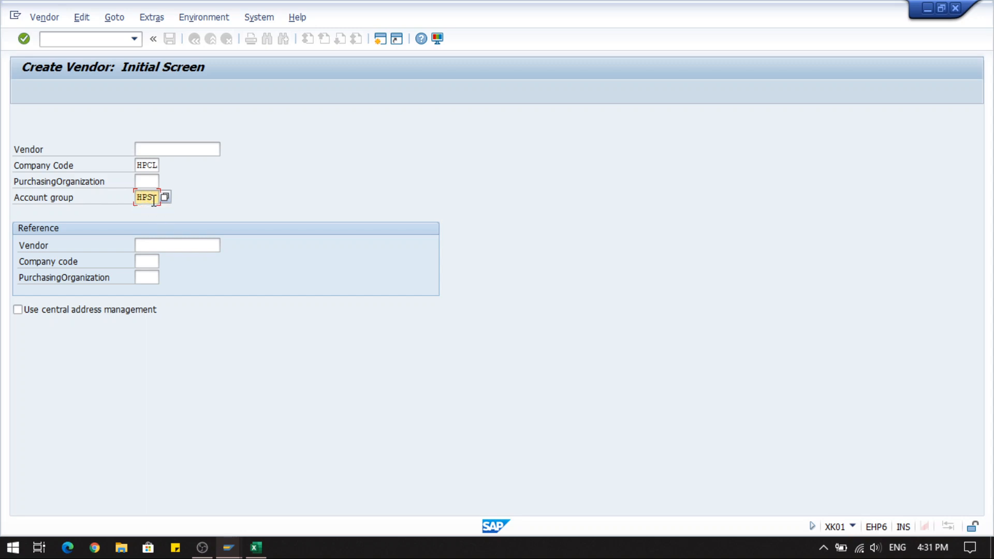
key("BackSpace")
type("DS")
key("Return")
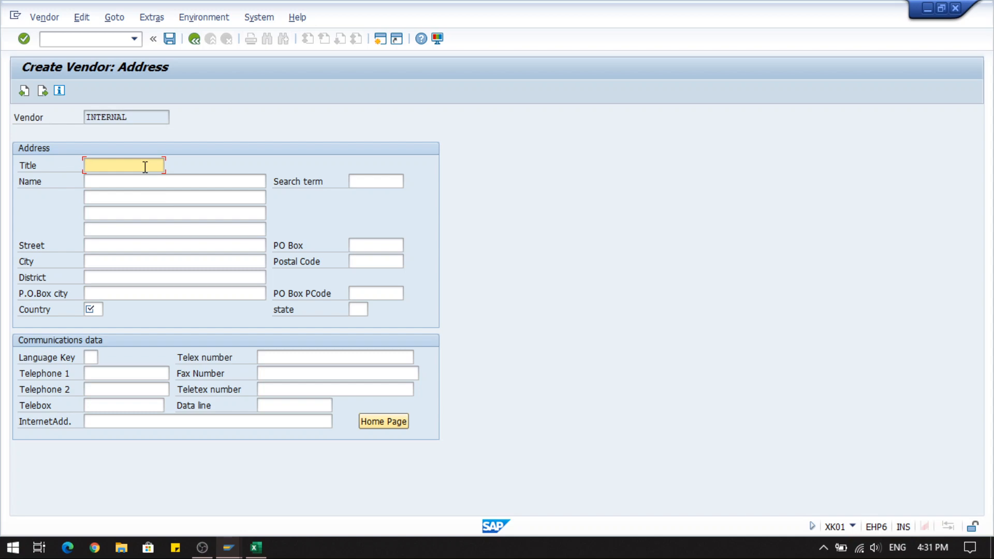
Step: Fill in the vendor address with title COMPANY, name TEST VENDOR 1, city HYDERABAD and country IN, and continue
type("COM")
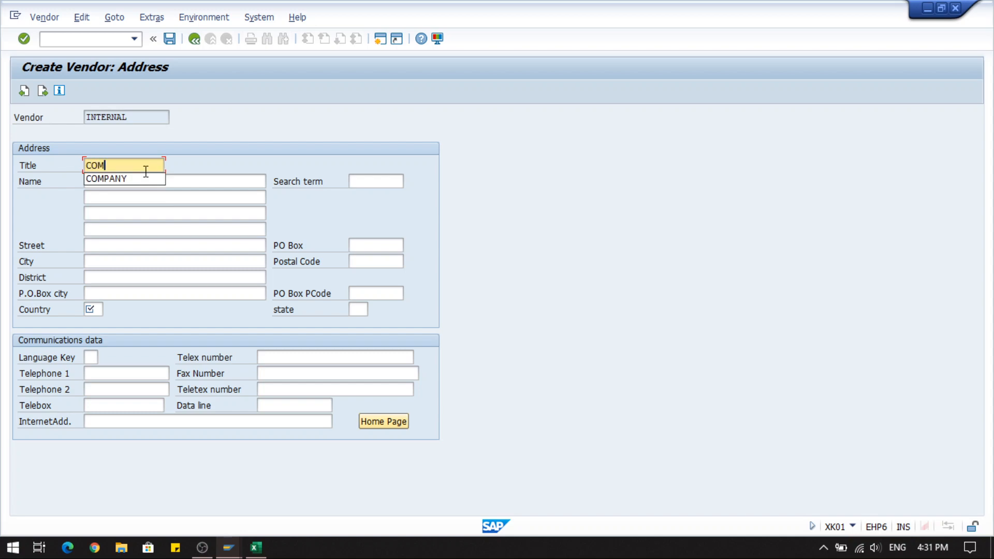
left_click(147, 179)
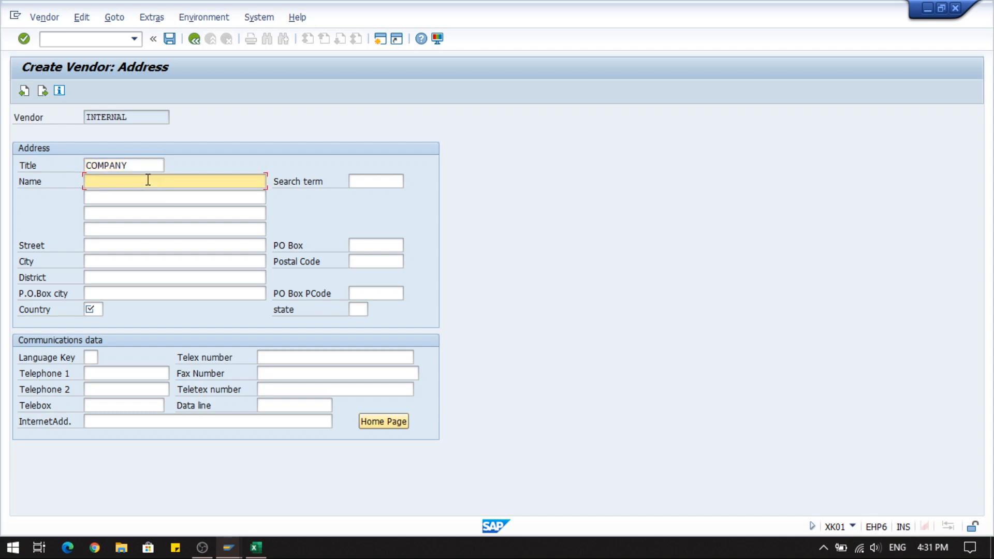
type("TEST VENDOR 1")
left_click(102, 263)
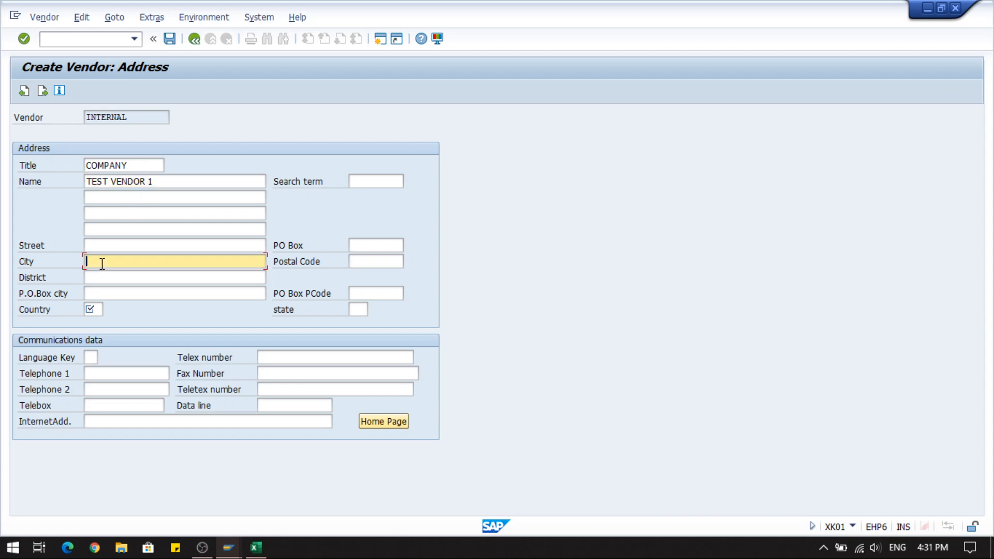
type("HYDERA")
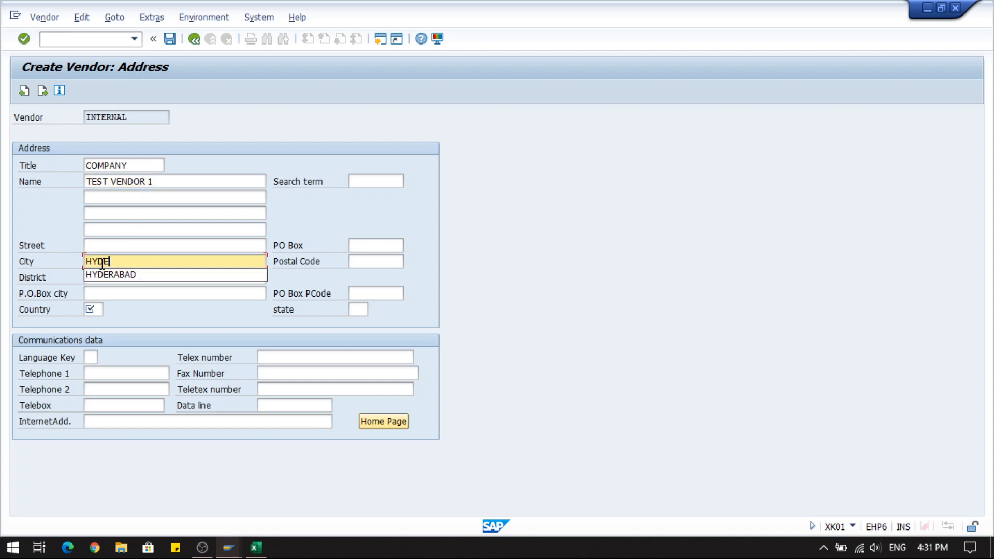
left_click(110, 275)
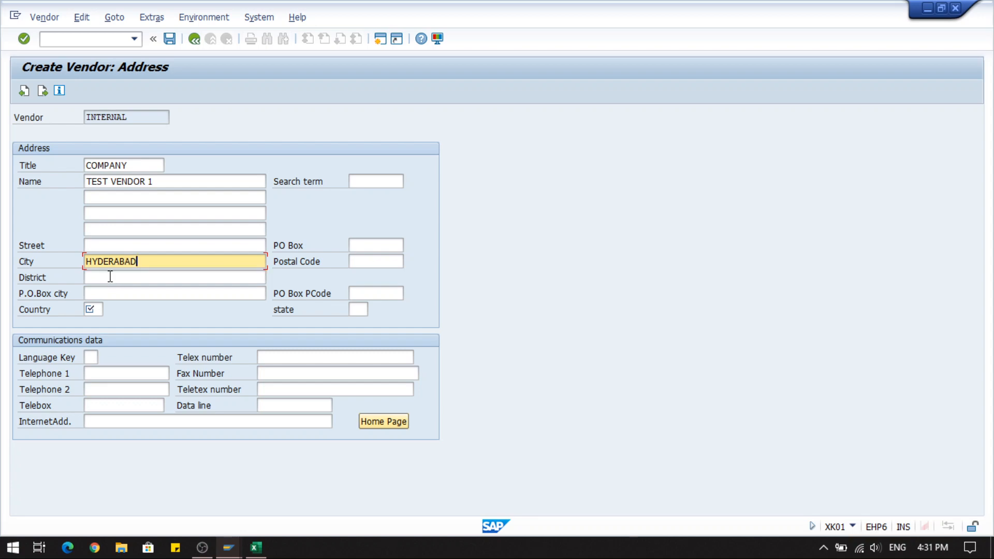
left_click(97, 310)
type("IN")
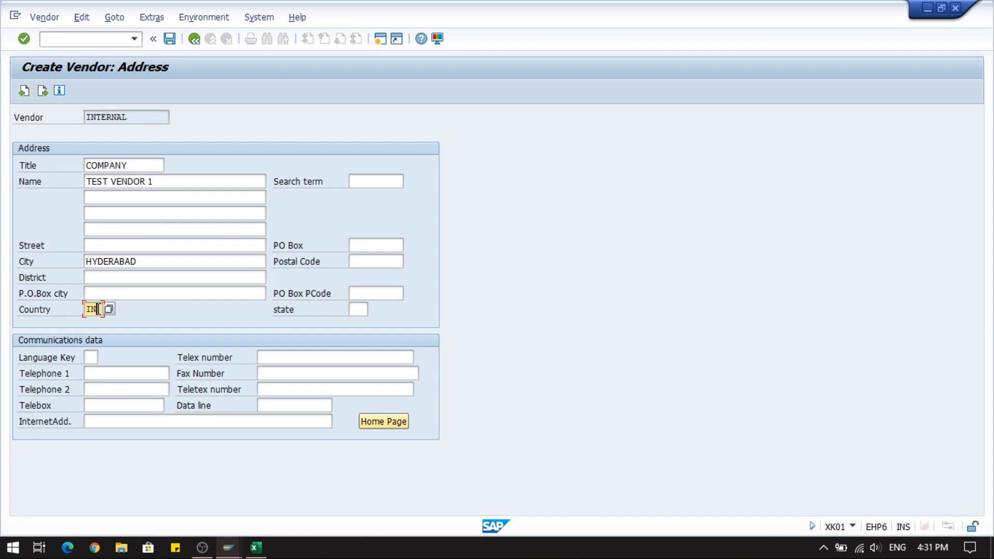
key("Return")
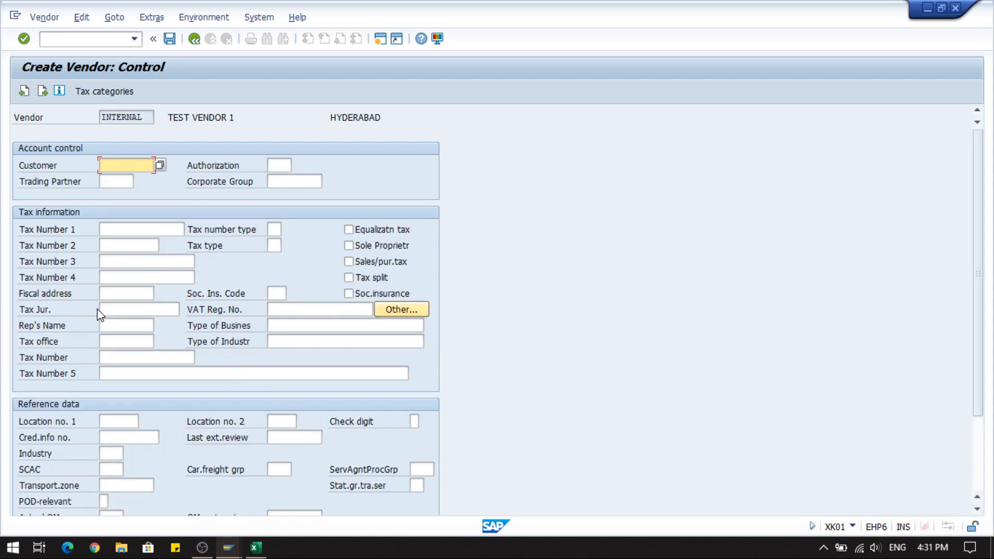
Step: Pass the control and bank data without entries and assign the DOMESTIC SUPPLIERS reconciliation account to the vendor
key("Return")
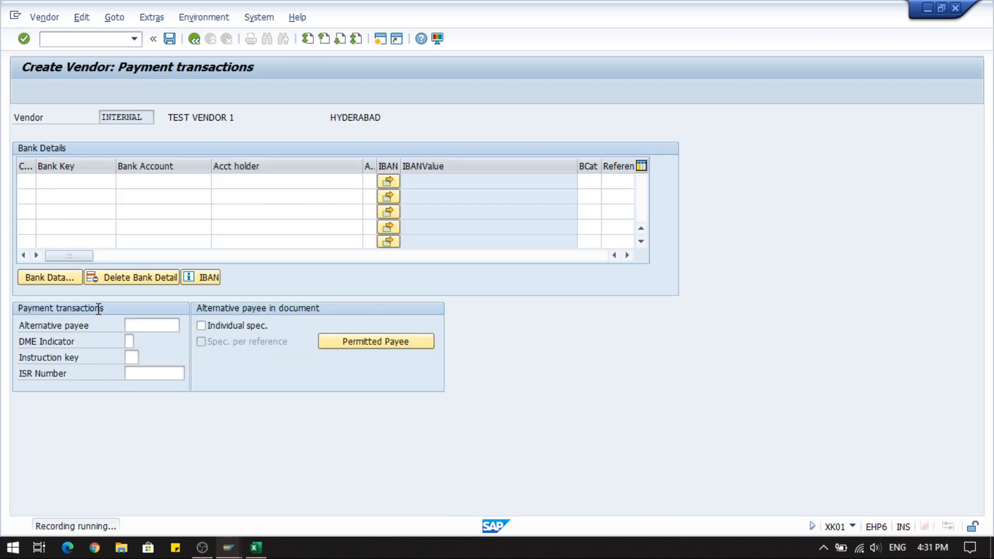
key("Return")
key("Return")
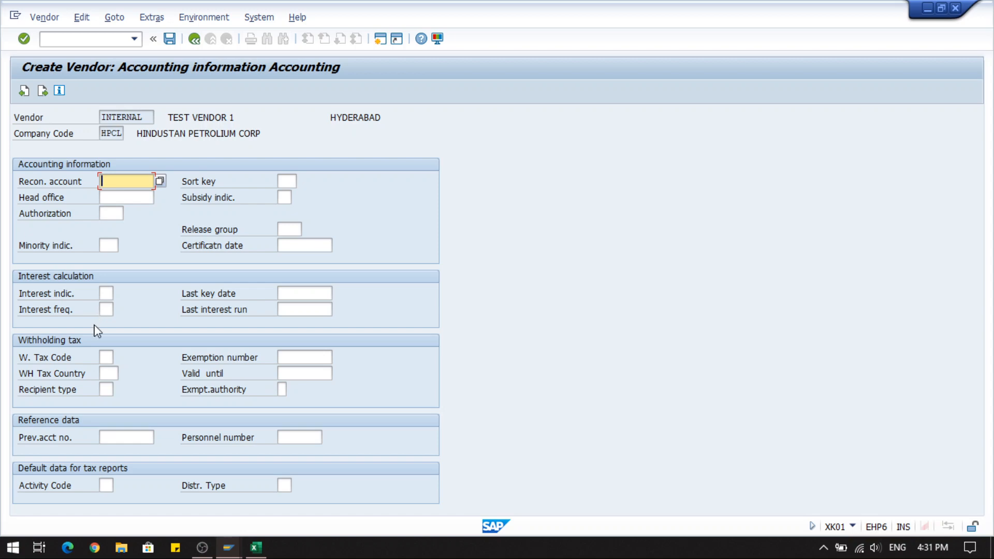
left_click(159, 181)
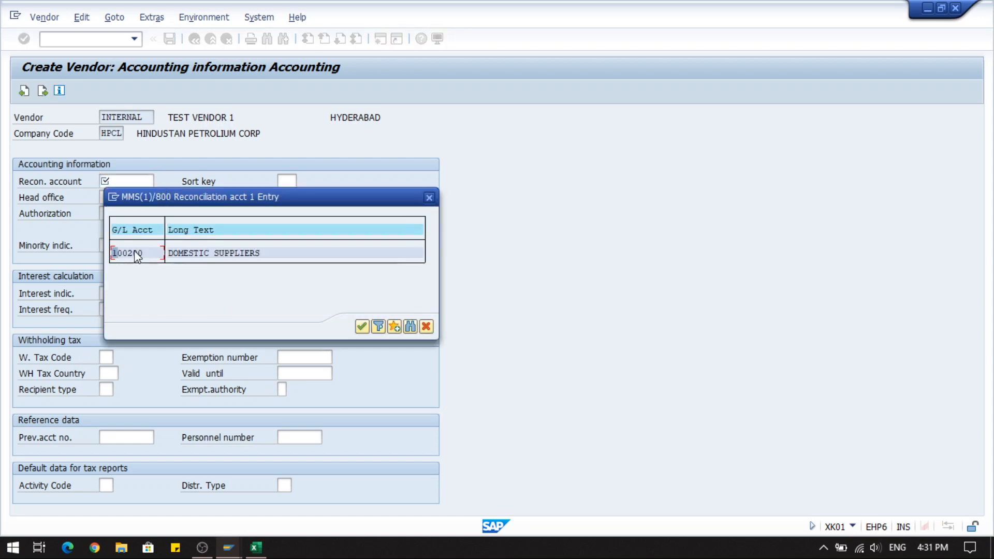
double_click(116, 253)
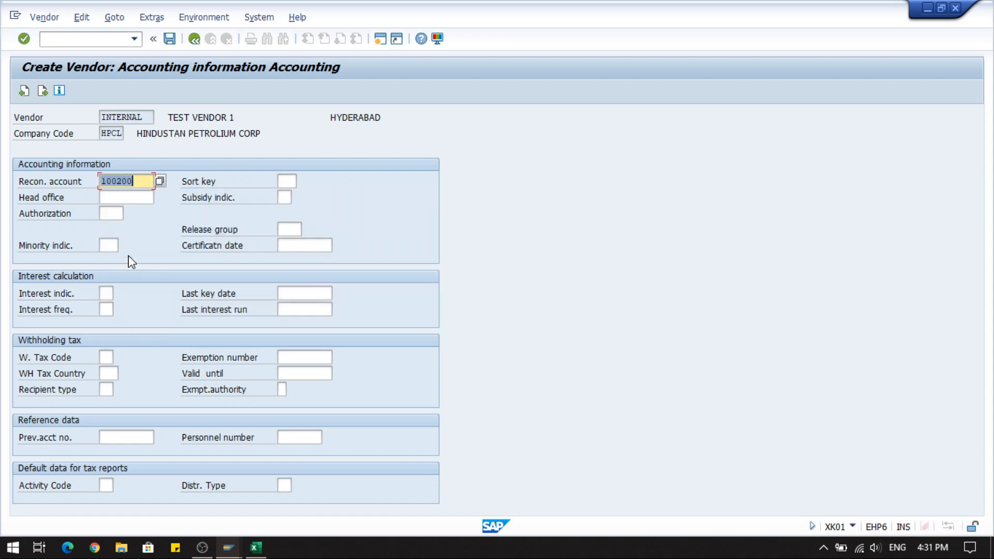
Step: Set the vendor's sort key to 012 (Vendor number) and continue to the accounting payment transactions
left_click(295, 181)
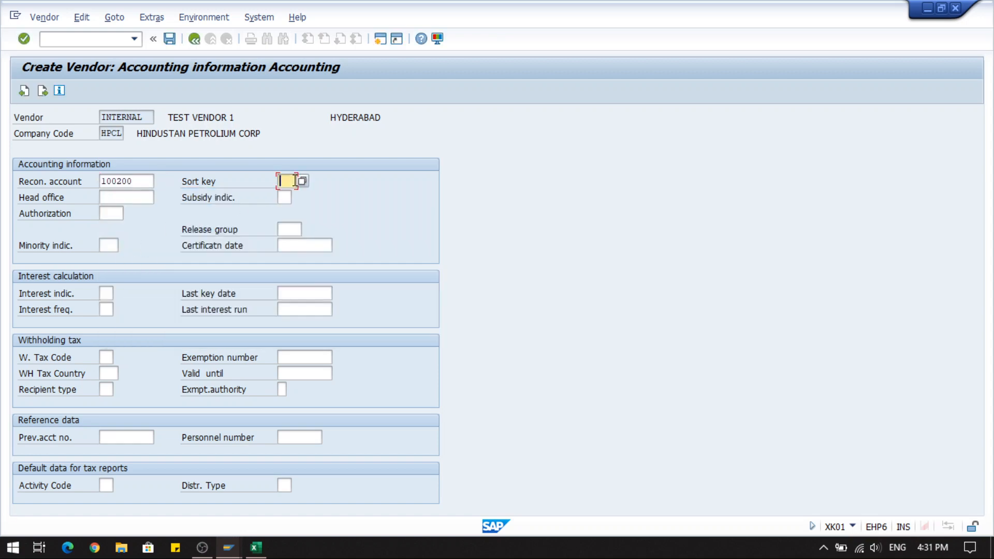
type("012")
key("F4")
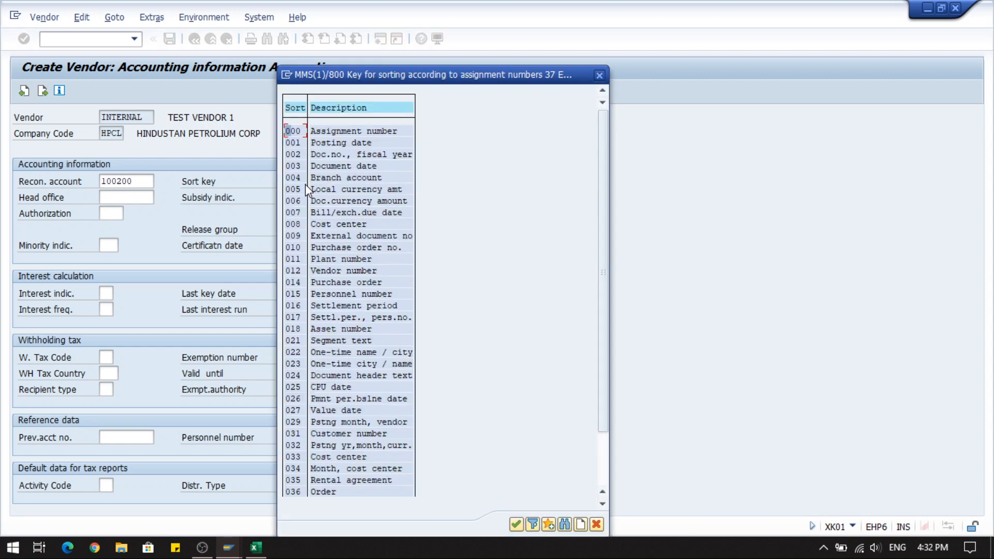
left_click(298, 273)
left_click(599, 75)
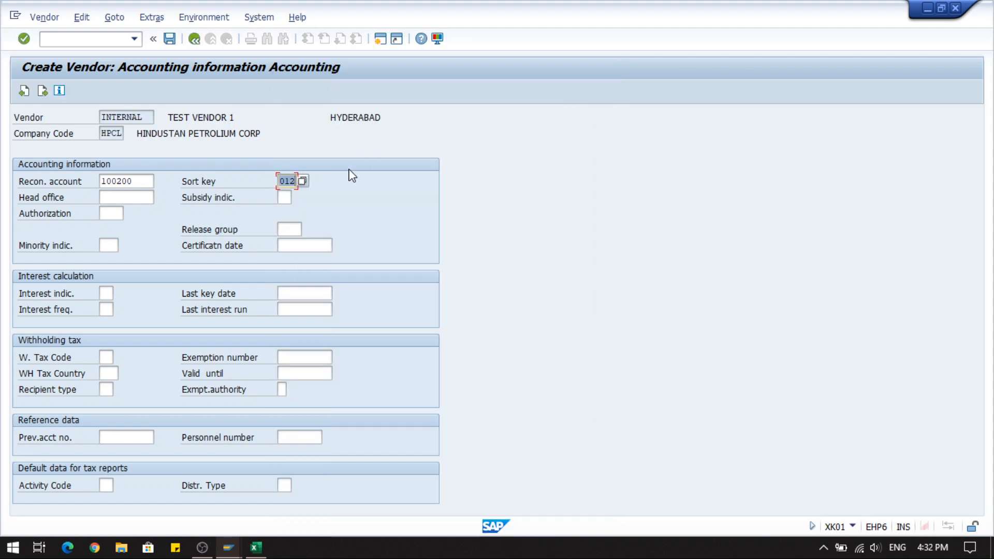
type("012")
key("Return")
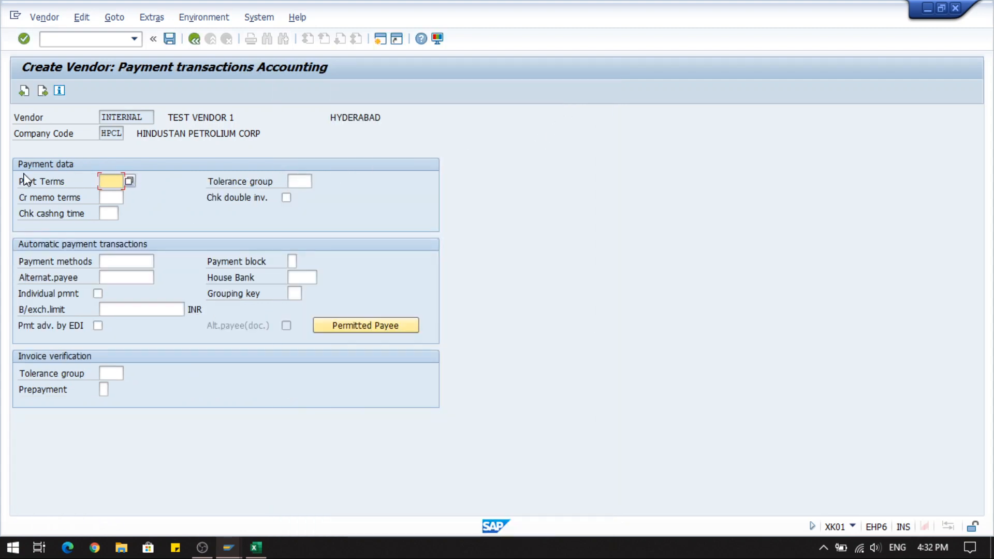
Step: Set payment terms 0001, enable the double invoice check and save the vendor to finish the recording
type("00")
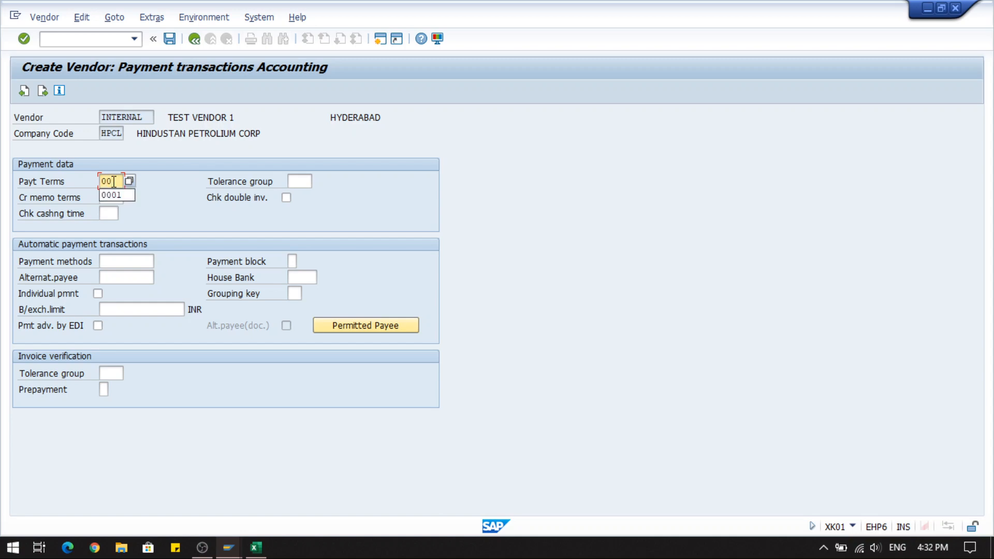
type("01")
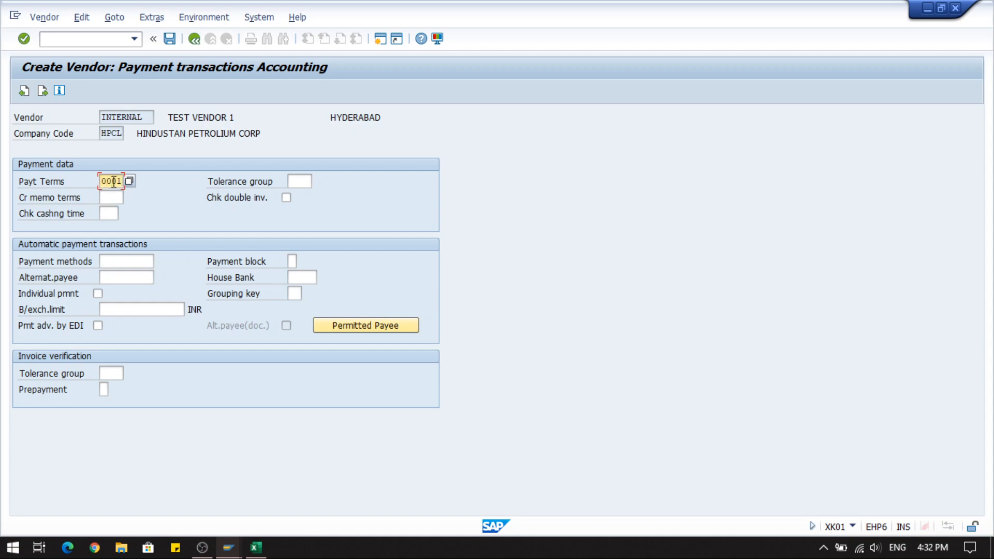
left_click(285, 198)
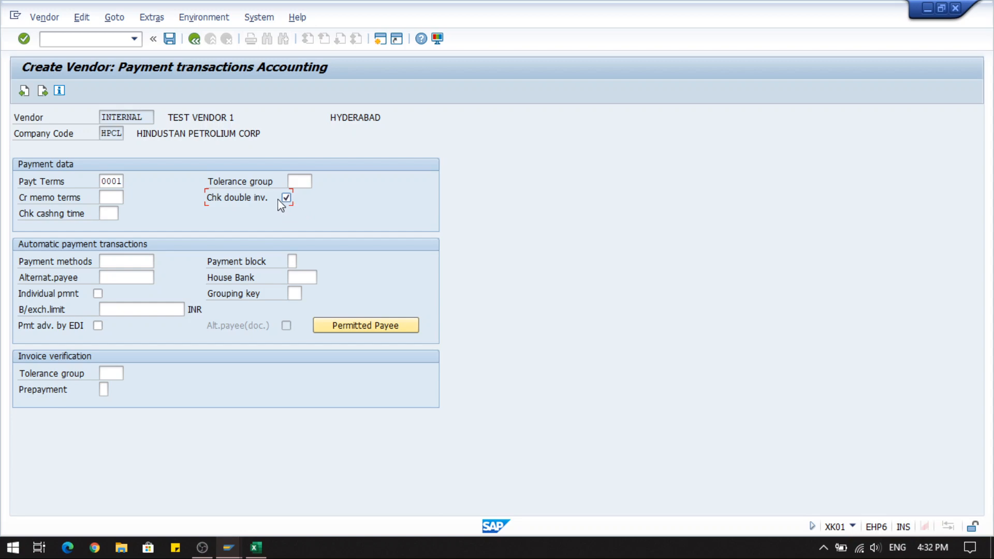
left_click(170, 39)
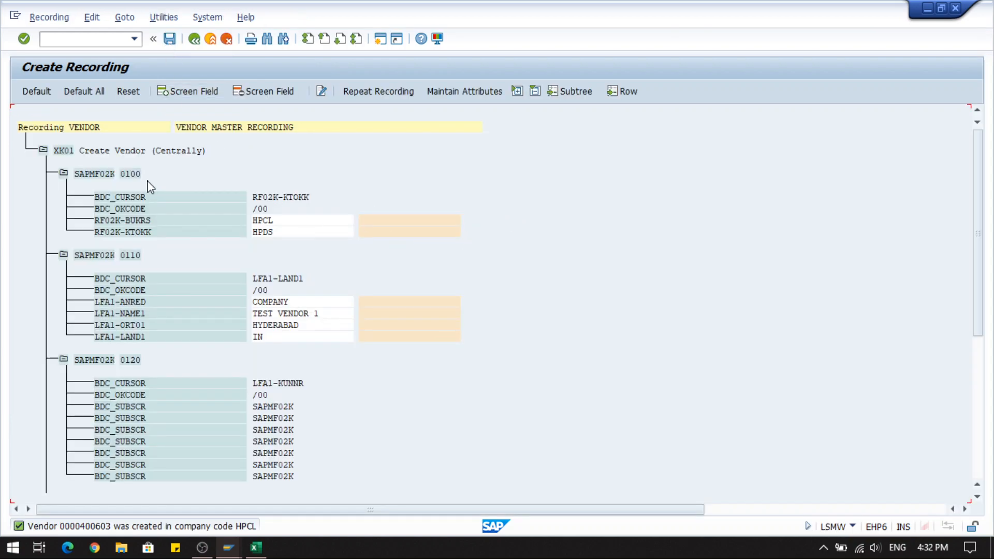
Step: Examine the recorded SAPMF02K screens 0100 to 0215 with their technical field names, recorded values and empty name columns
left_click(83, 173)
left_click(96, 255)
left_click(111, 361)
left_click(92, 174)
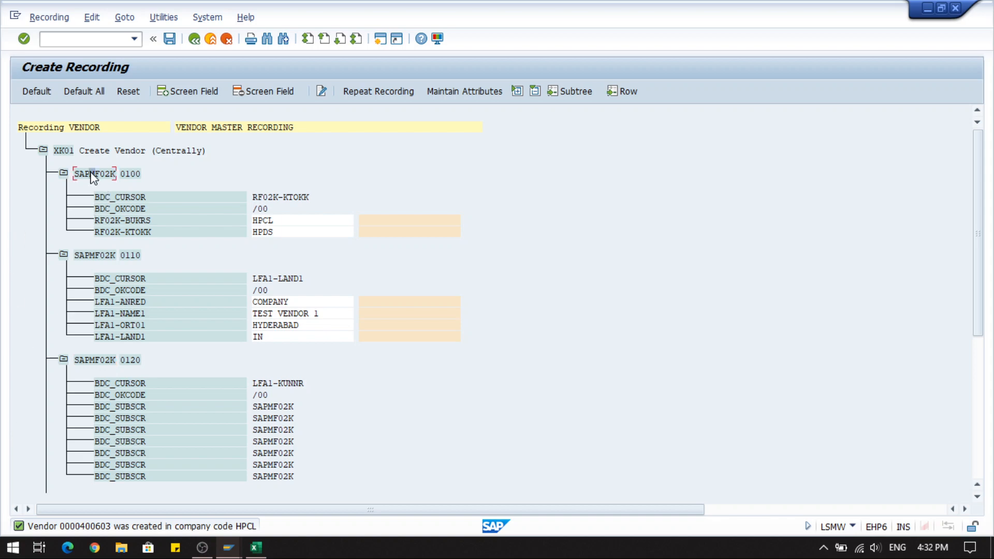
left_click(109, 361)
left_click(122, 232)
left_click(133, 280)
left_click(133, 288)
left_click(133, 301)
left_click(138, 313)
left_click(143, 333)
left_click(322, 314)
left_click(278, 221)
left_click(274, 233)
left_click(396, 231)
left_click(285, 326)
scroll(434, 385, "down", 1)
scroll(533, 349, "down", 1)
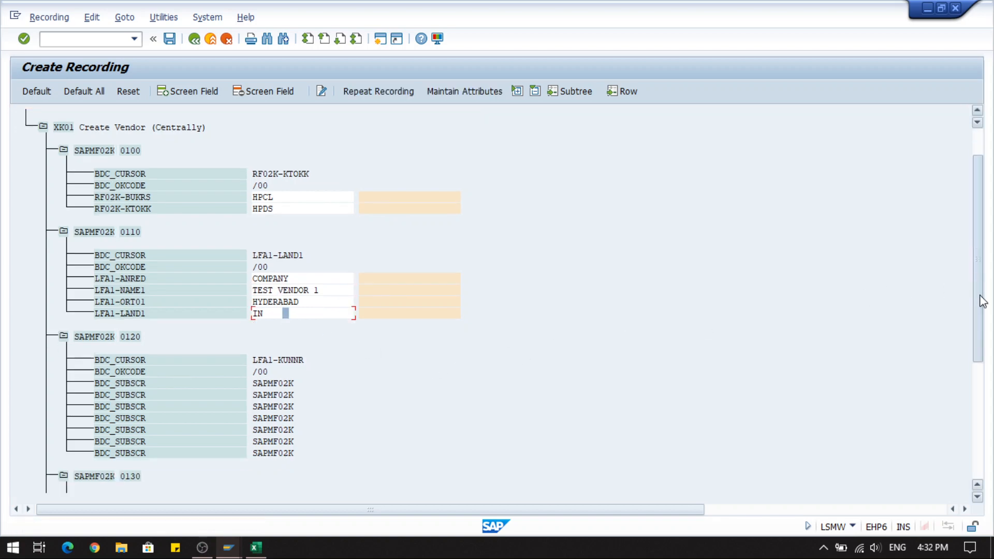
scroll(961, 450, "down", 7)
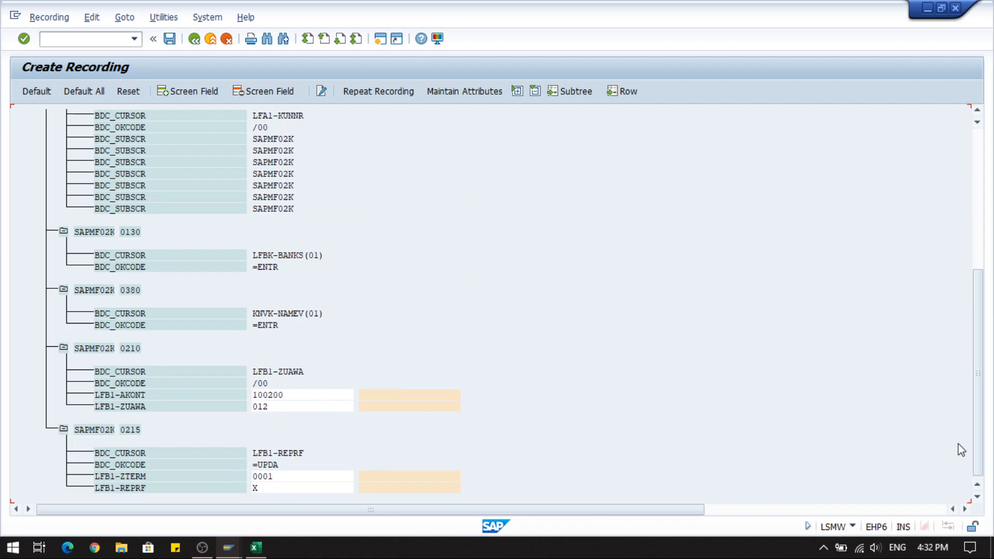
left_click(286, 395)
left_click(382, 395)
left_click(315, 488)
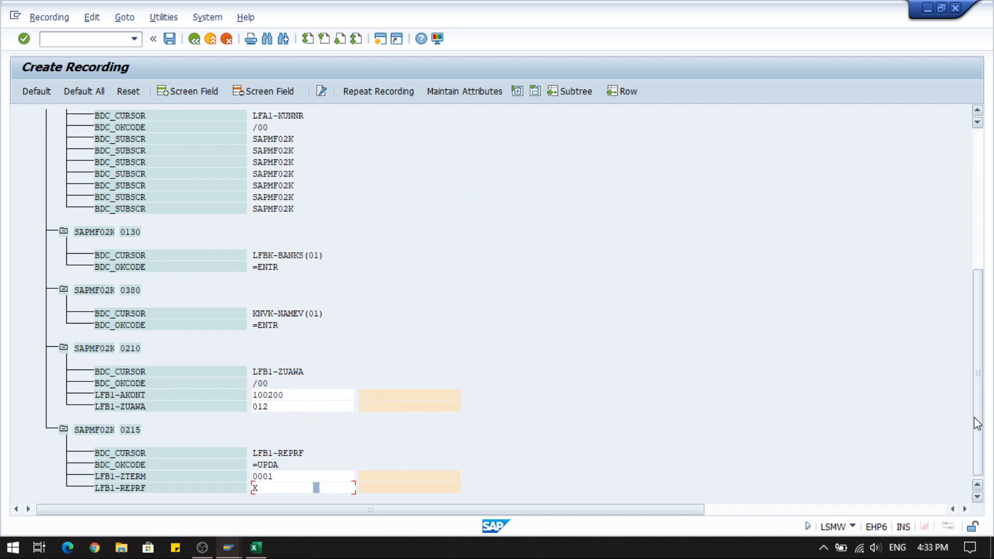
scroll(963, 330, "up", 7)
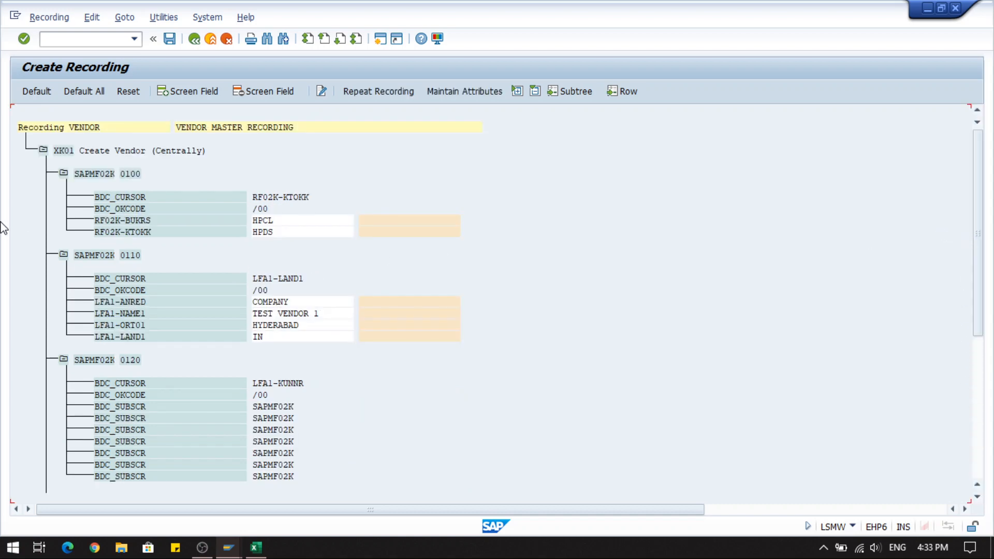
Step: Assign the default names and descriptions to all recorded fields of the VENDOR recording and save it
left_click(282, 221)
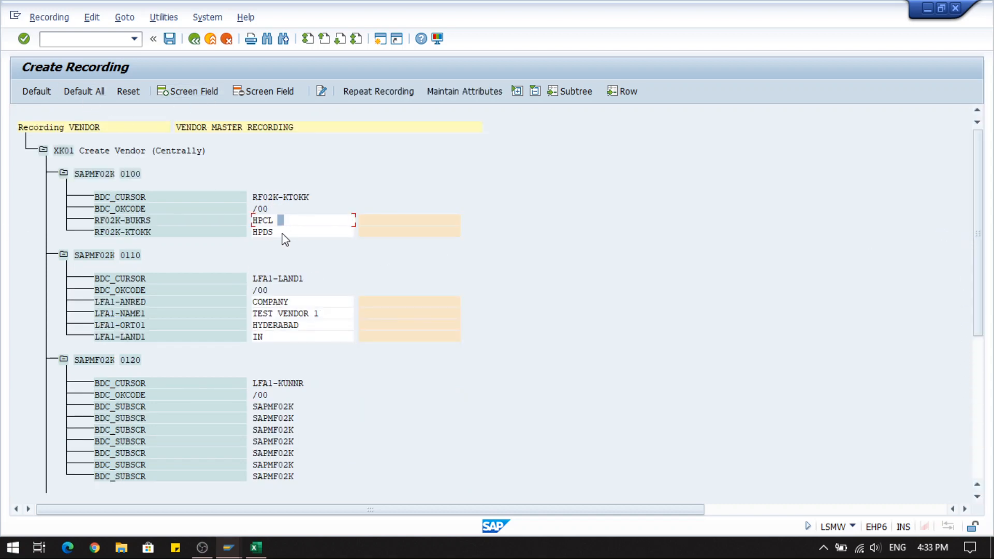
left_click(374, 224)
left_click(79, 93)
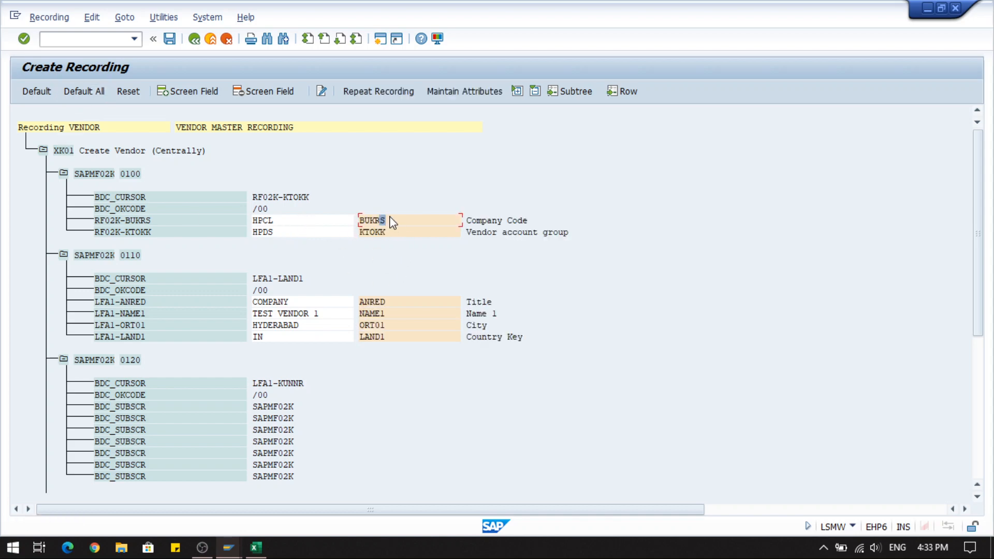
left_click(377, 224)
left_click(386, 314)
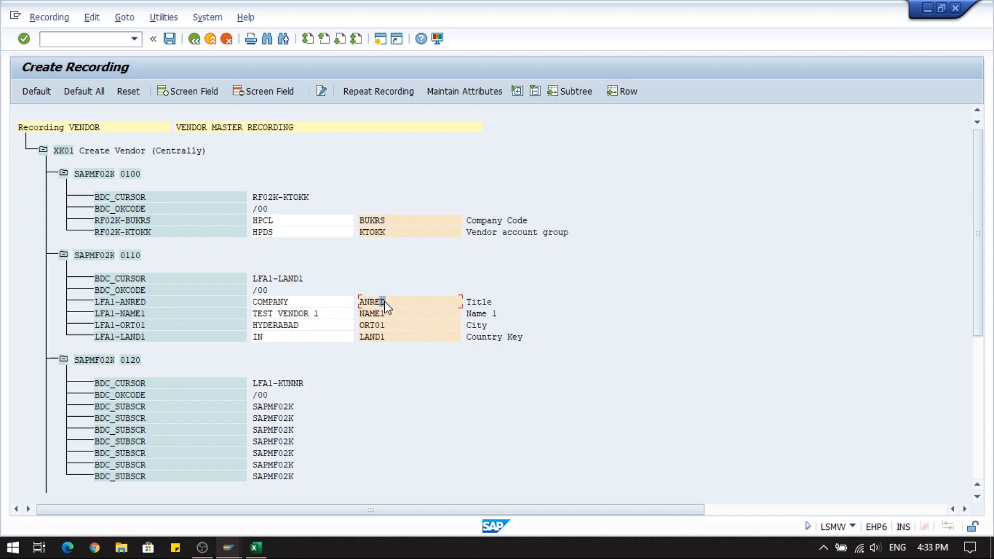
left_click(378, 337)
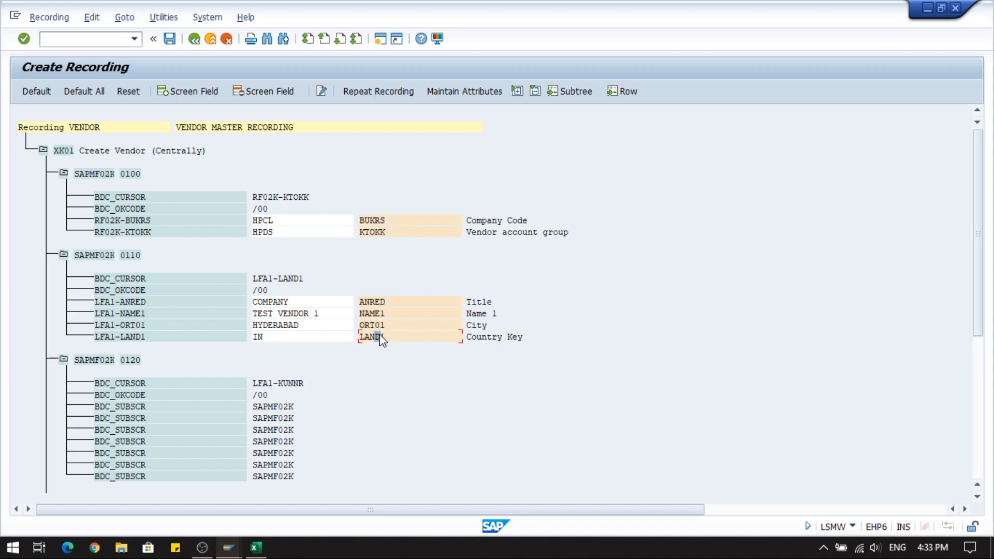
left_click(169, 40)
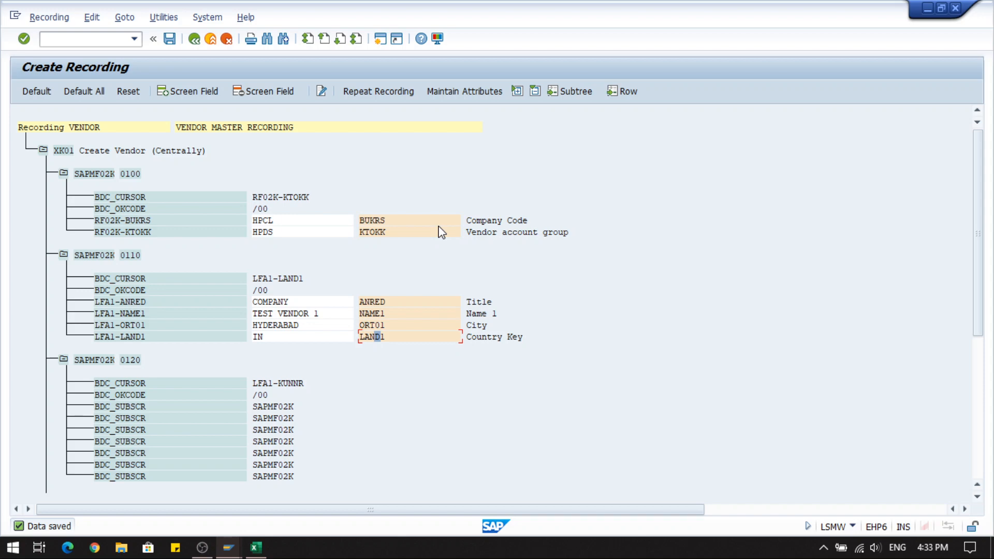
Step: Check the assigned names of the account group and title fields and save the recording again
left_click(393, 231)
left_click(394, 304)
left_click(169, 39)
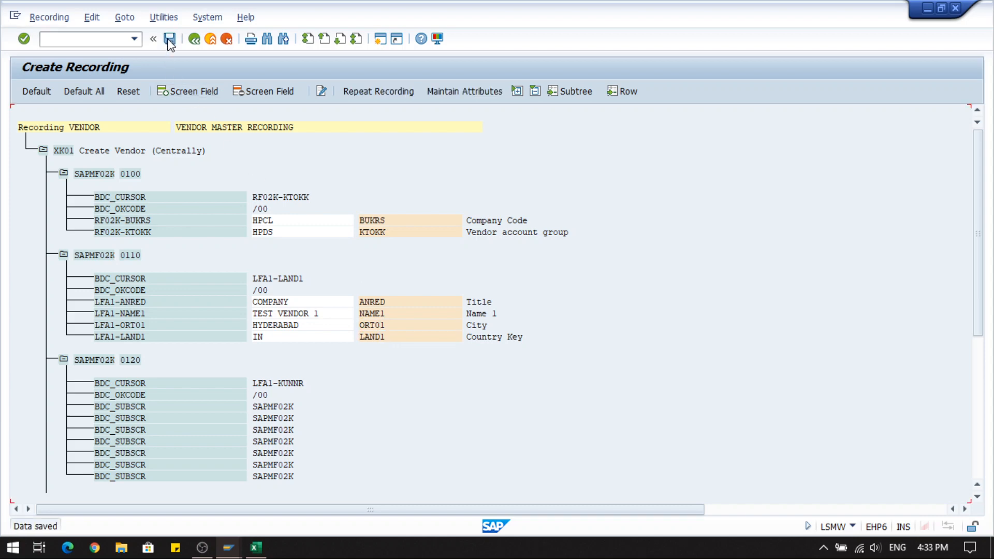
left_click(136, 220)
left_click(138, 232)
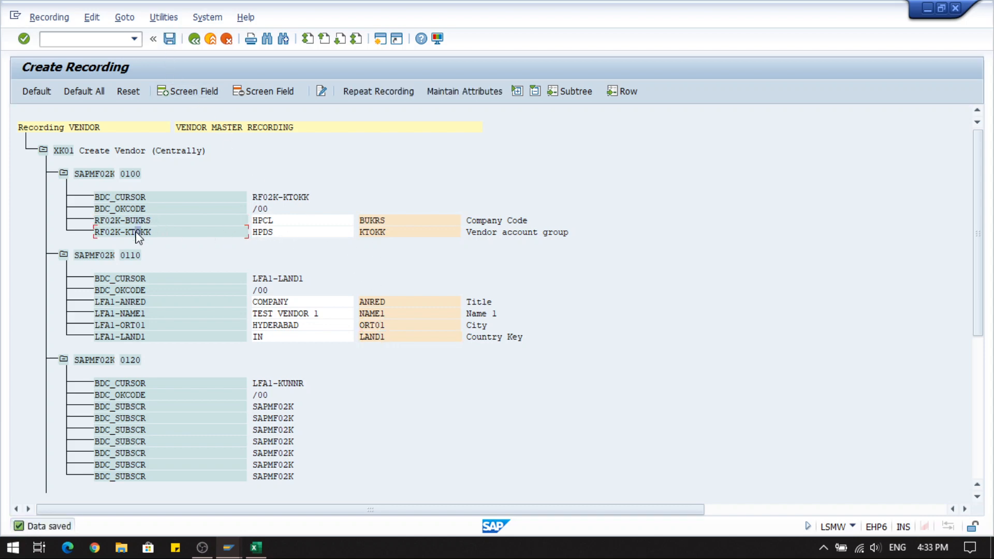
Step: Check the company code and reconciliation account field names in the recording, and save and close it
left_click(135, 221)
left_click_drag(978, 259, 977, 394)
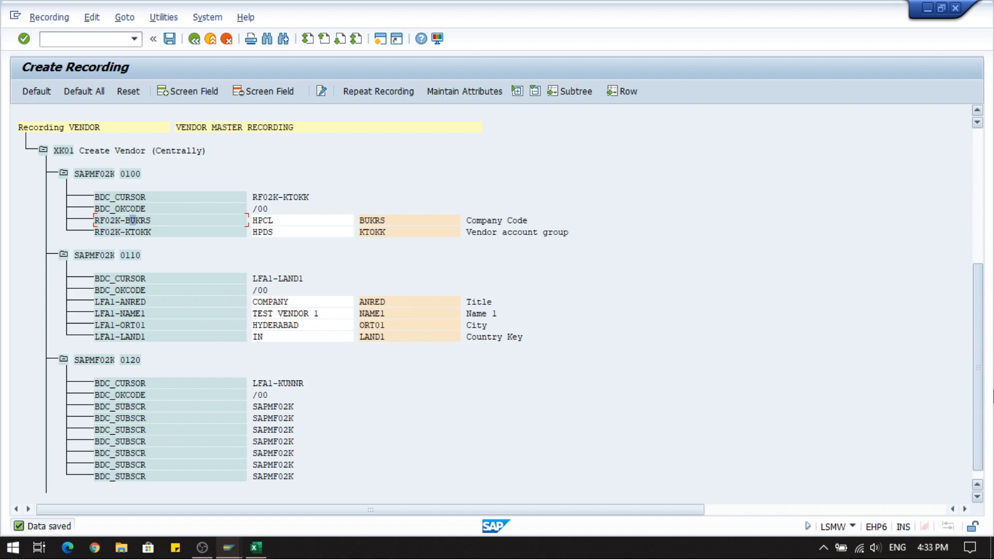
left_click(383, 418)
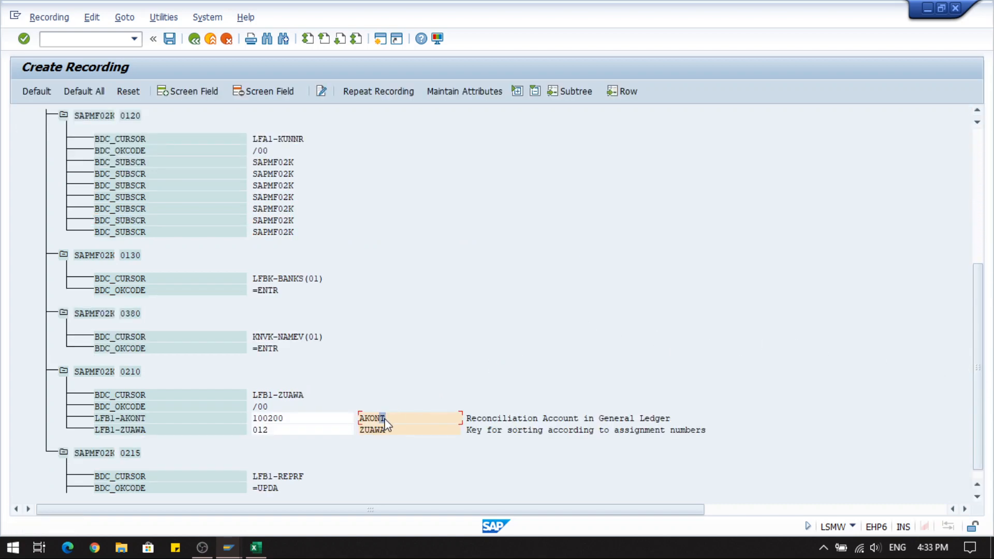
left_click(117, 423)
left_click(133, 419)
left_click(145, 417)
left_click(169, 39)
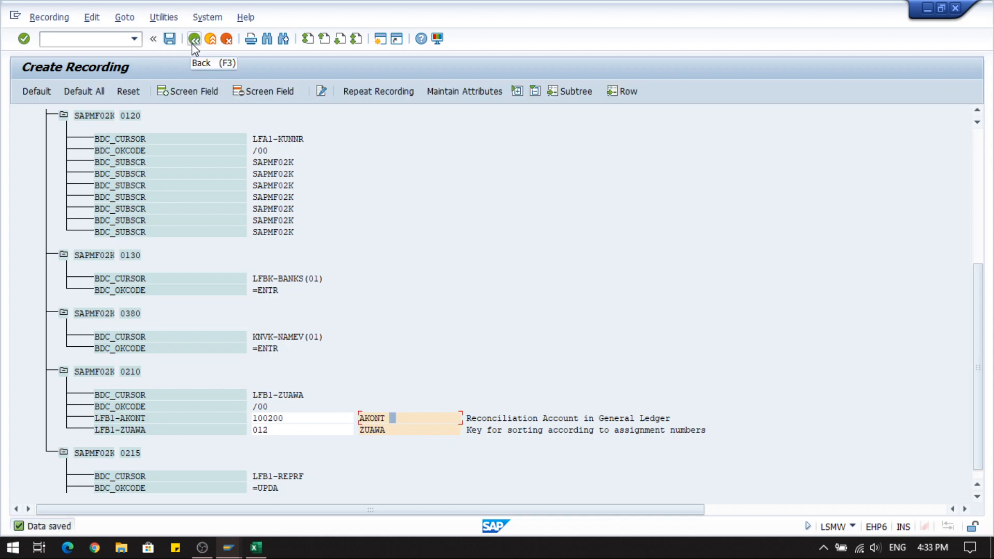
left_click(193, 41)
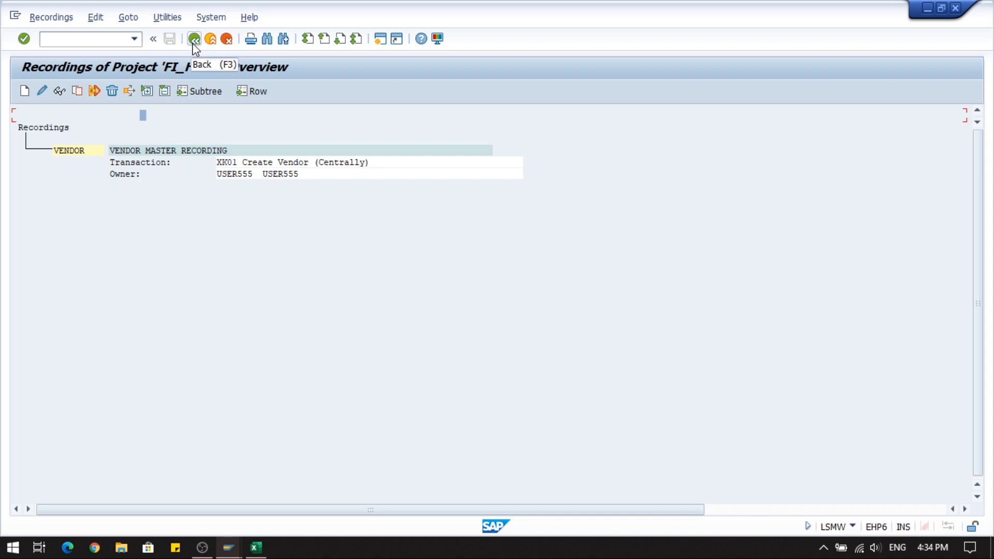
Step: Display the VENDOR recording to review its assigned field names, and return to the object attributes of AP_MASTER
mouse_move(262, 551)
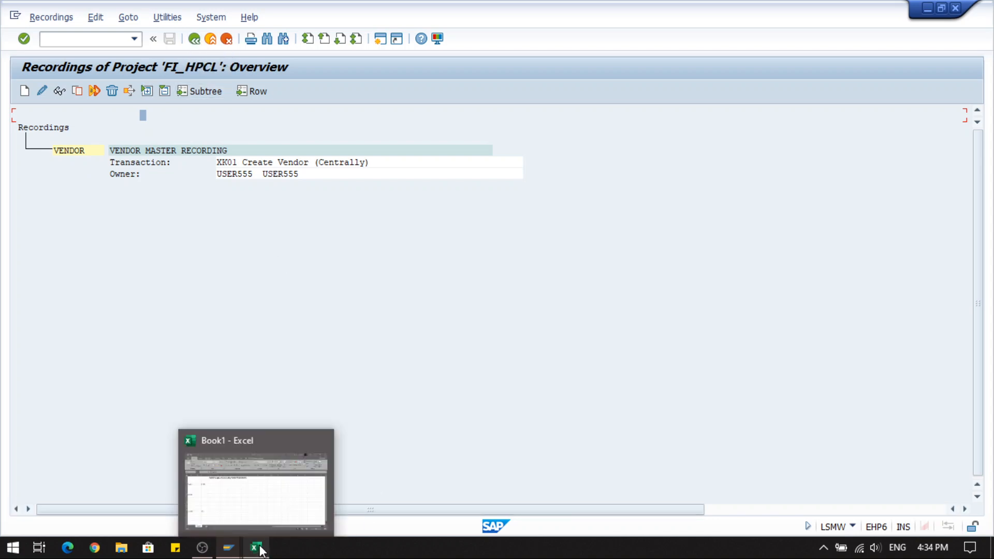
double_click(145, 161)
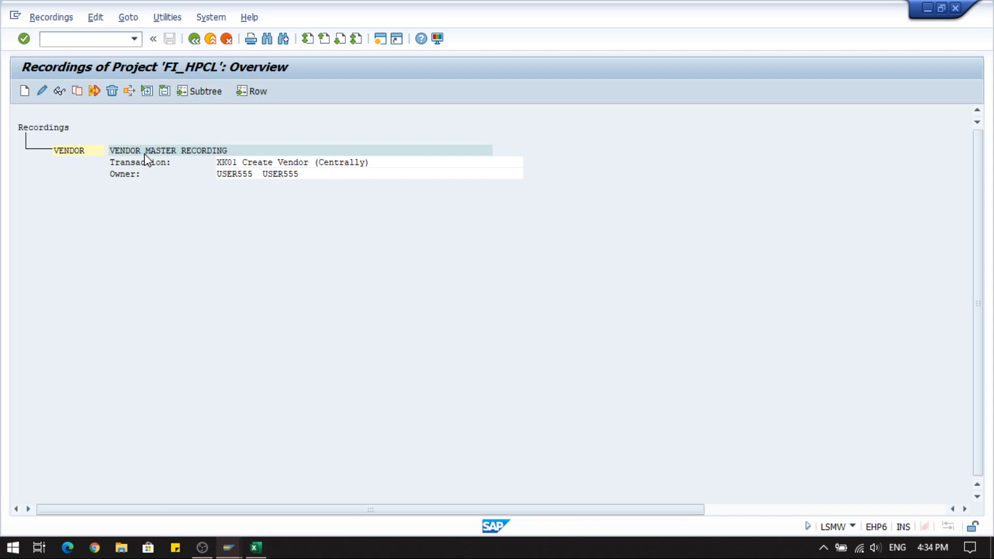
left_click(407, 232)
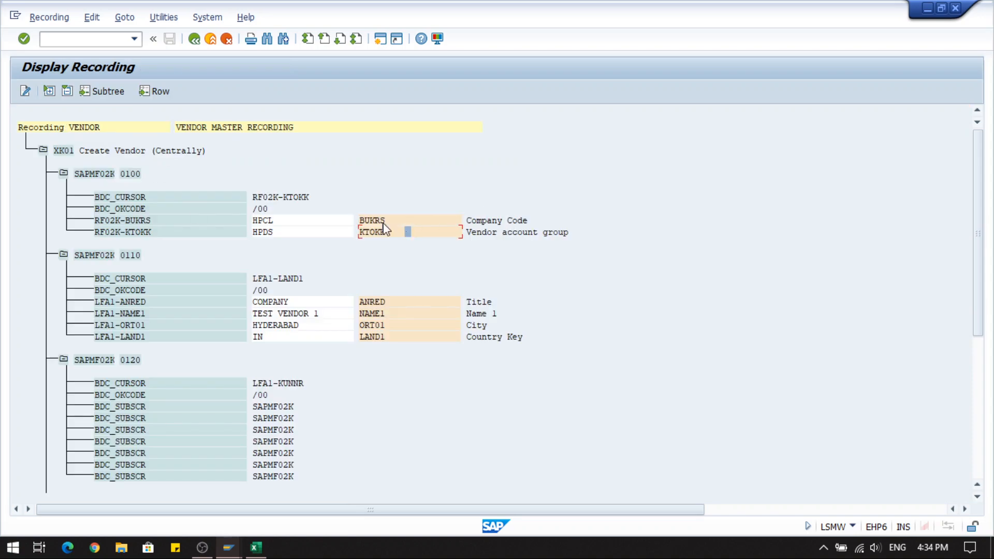
left_click(194, 39)
left_click(194, 39)
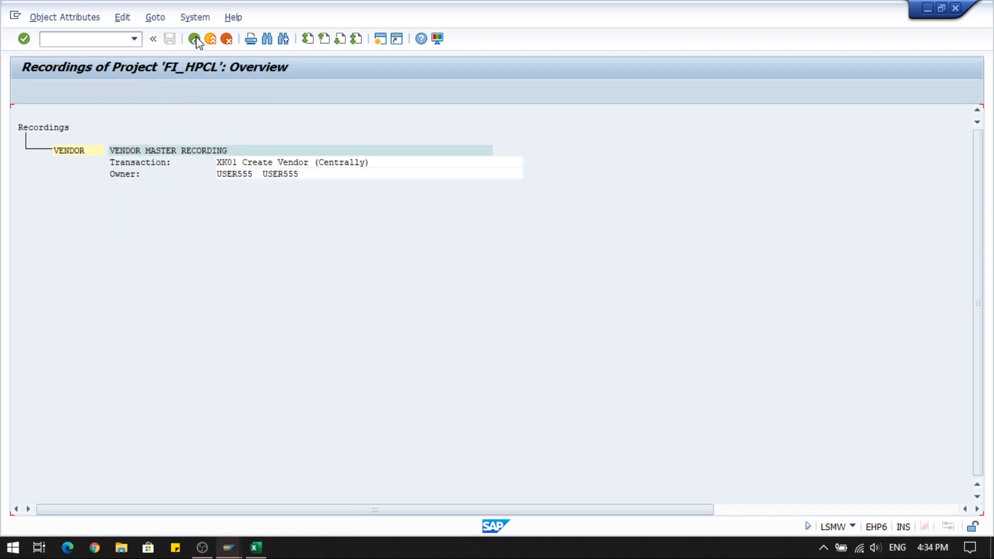
Step: Assign the recording VENDOR to the AP_MASTER object as its batch input recording and save the attributes
left_click(182, 325)
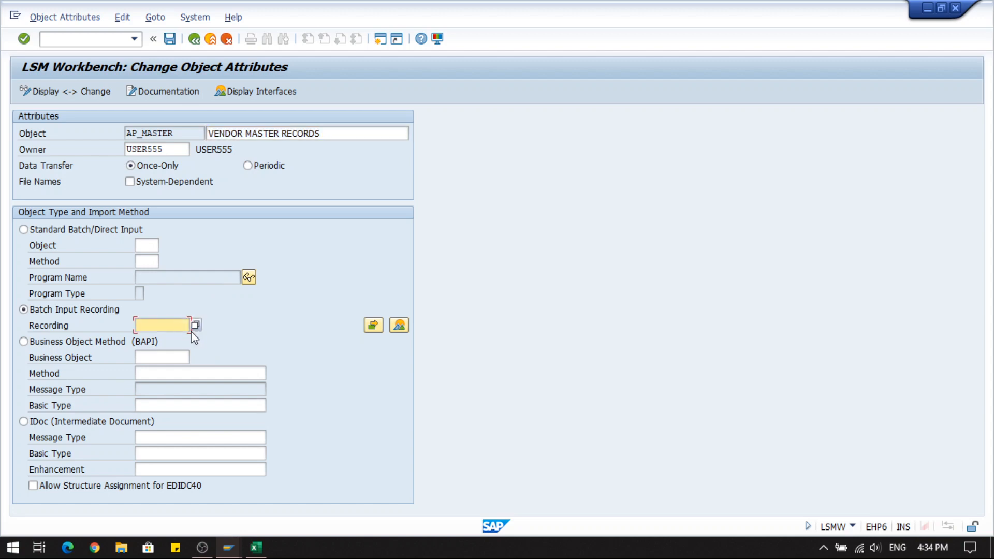
left_click(196, 325)
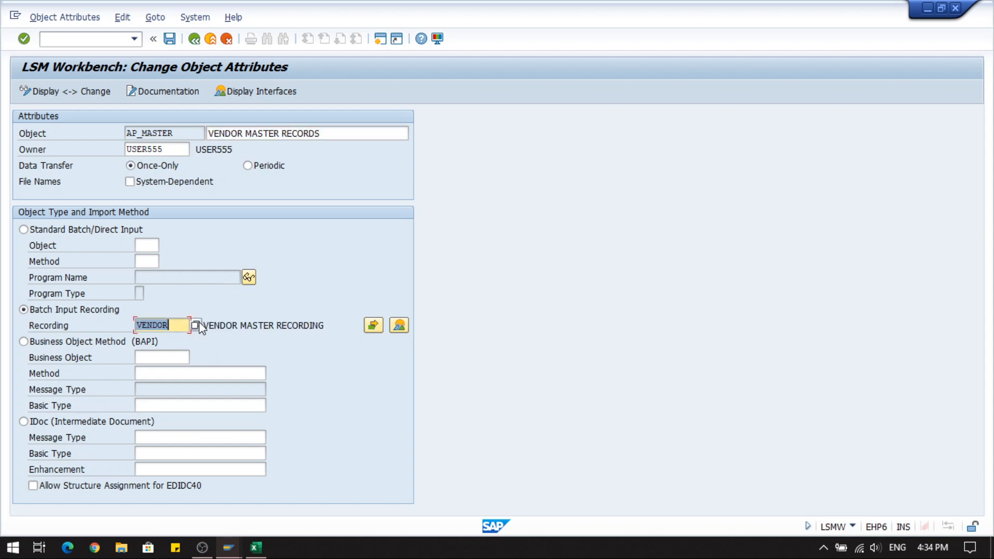
left_click(226, 326)
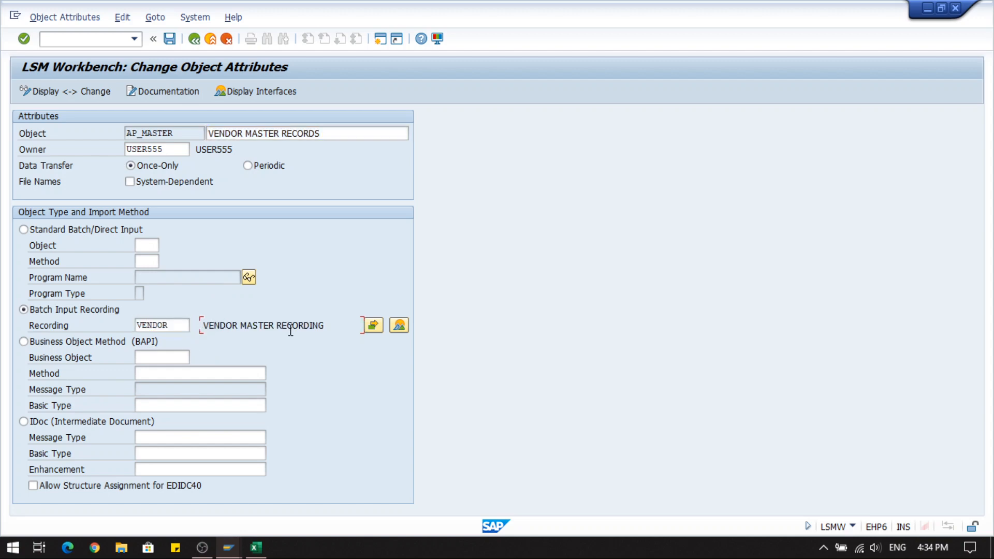
left_click(170, 39)
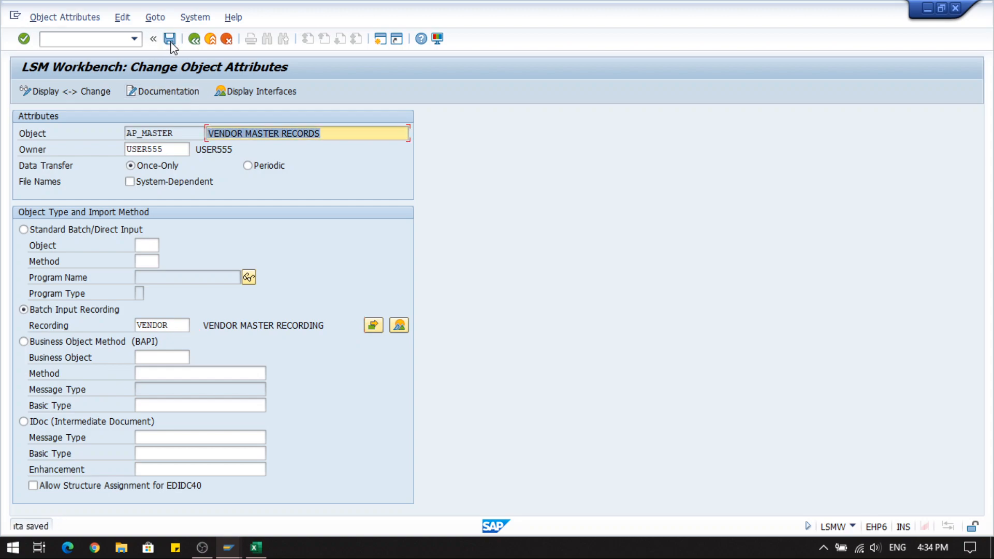
Step: Switch to the Excel workbook Book1 and clear the sample values beside Target (C4) and Flat File (C17)
left_click(255, 547)
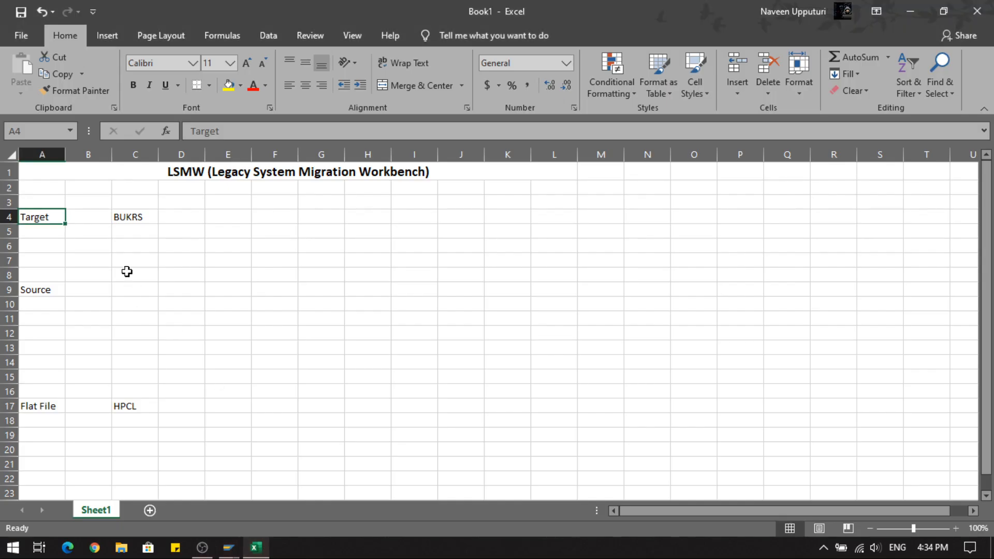
left_click(119, 218)
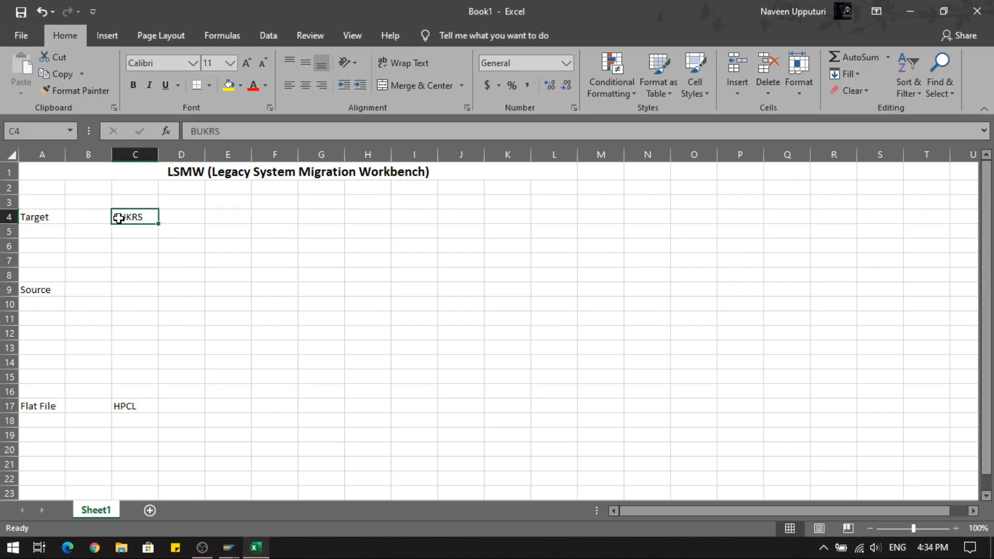
key("Delete")
left_click(143, 405)
key("Delete")
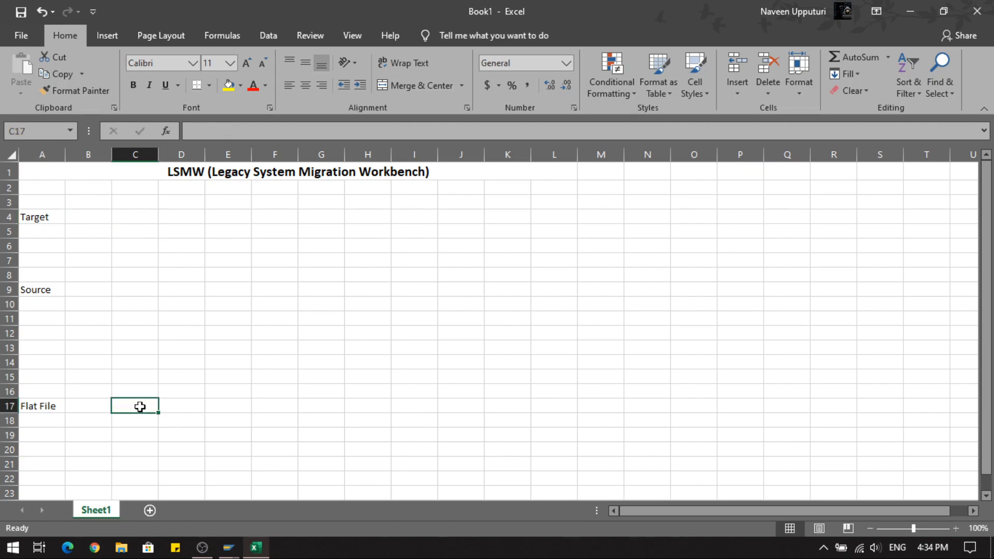
Step: Change the label in A4 to "Target Structure" and fit the width of column A to its contents
double_click(47, 223)
double_click(53, 218)
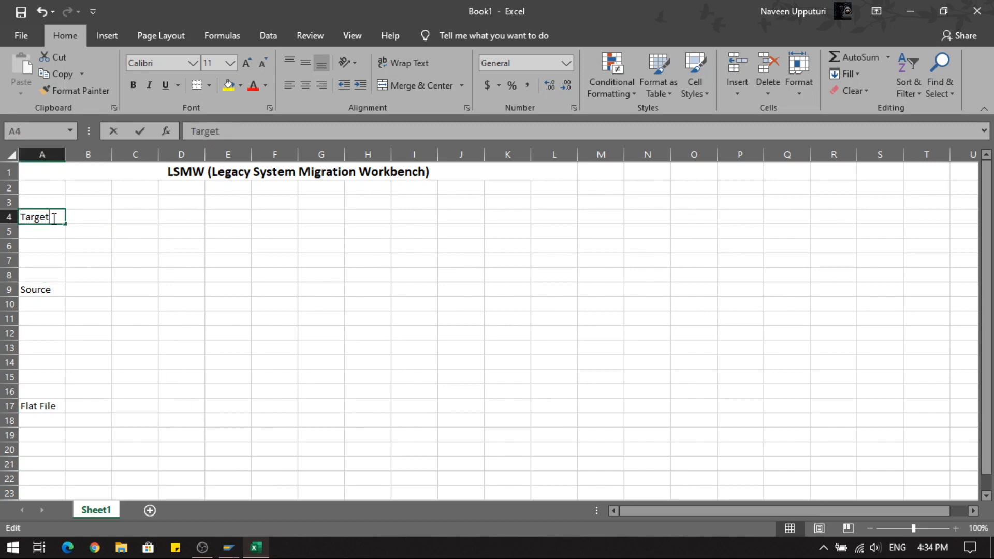
type("/")
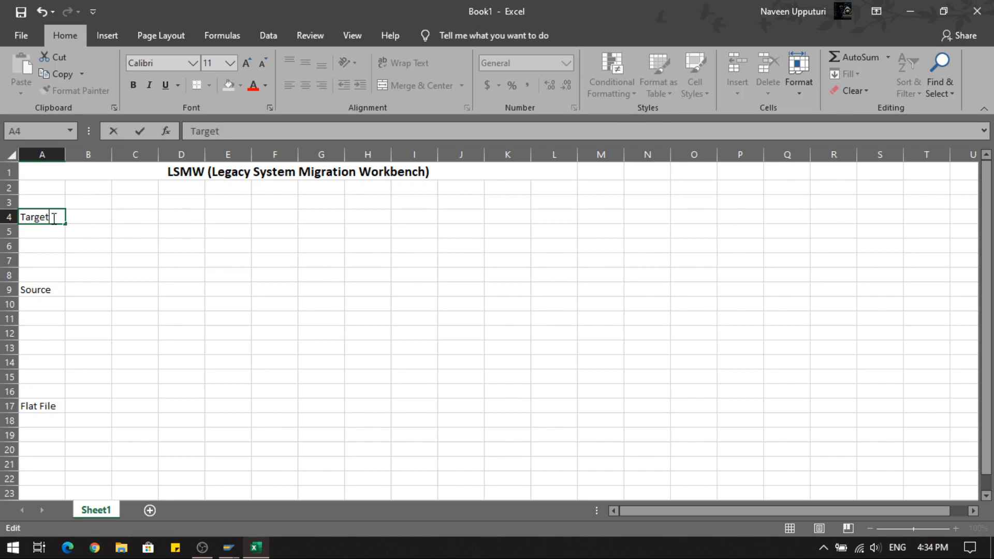
type("sT")
key("BackSpace")
type("Structure")
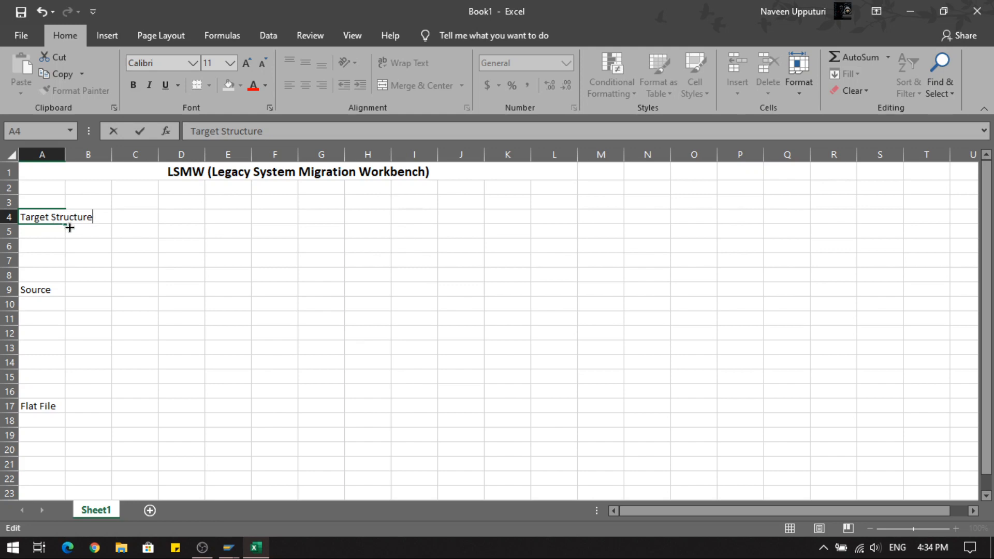
left_click(115, 232)
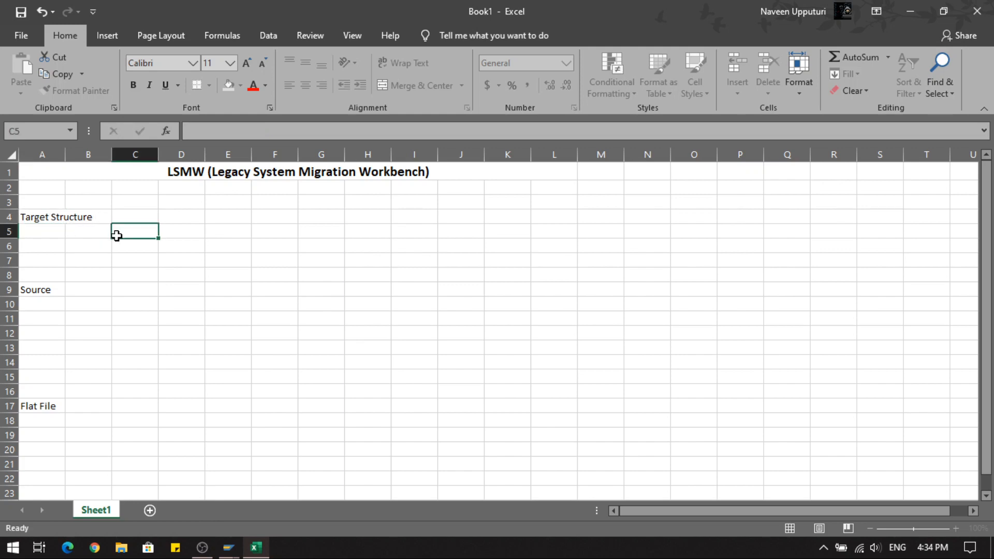
double_click(65, 154)
left_click(76, 219)
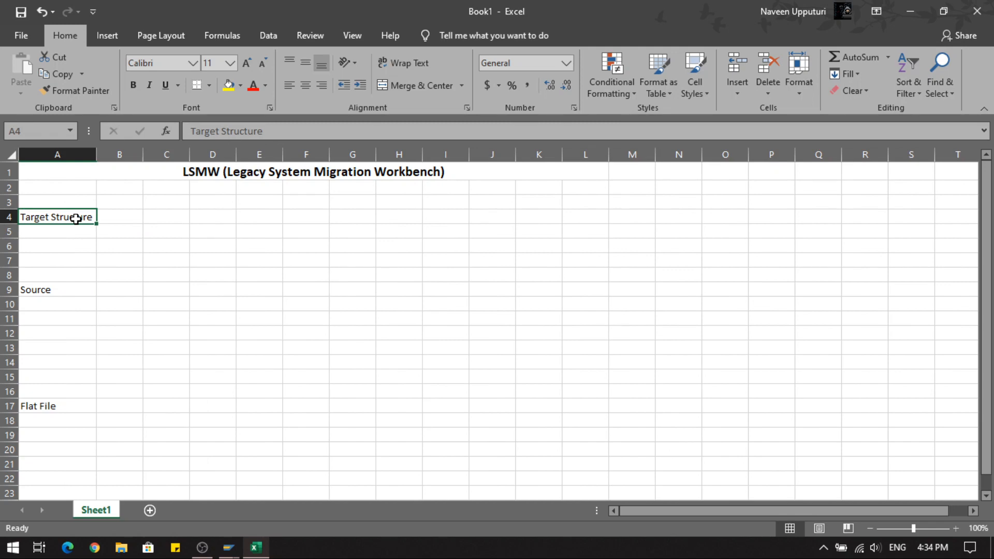
Step: Enter the target field names bukrs in C4 and akont in E4 of the Target Structure row
left_click(174, 218)
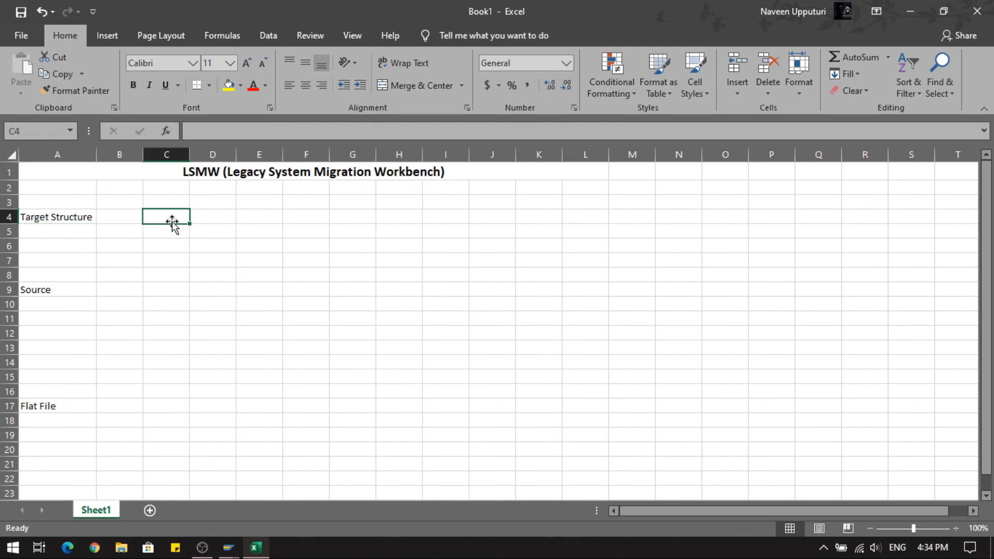
type("buk")
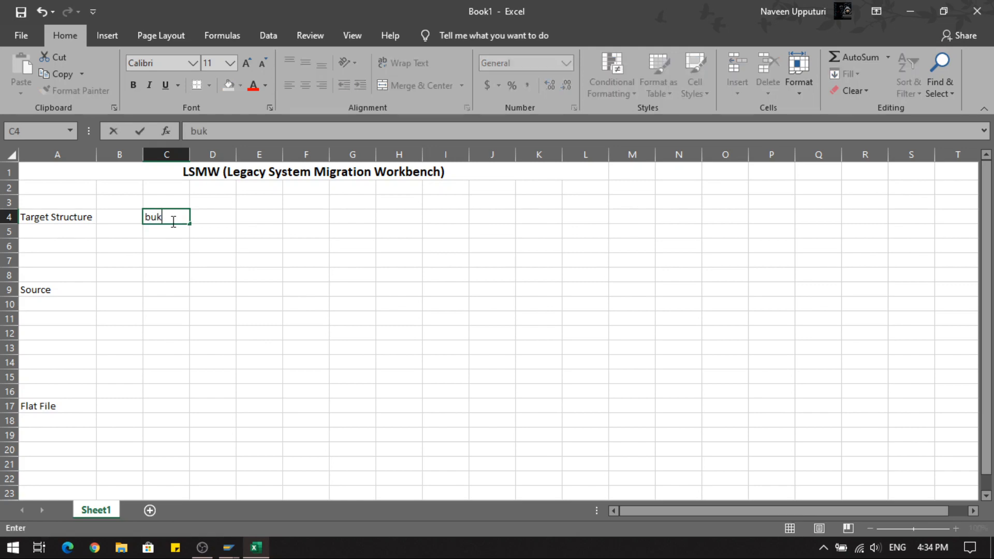
type("rs")
left_click(266, 216)
type("ako")
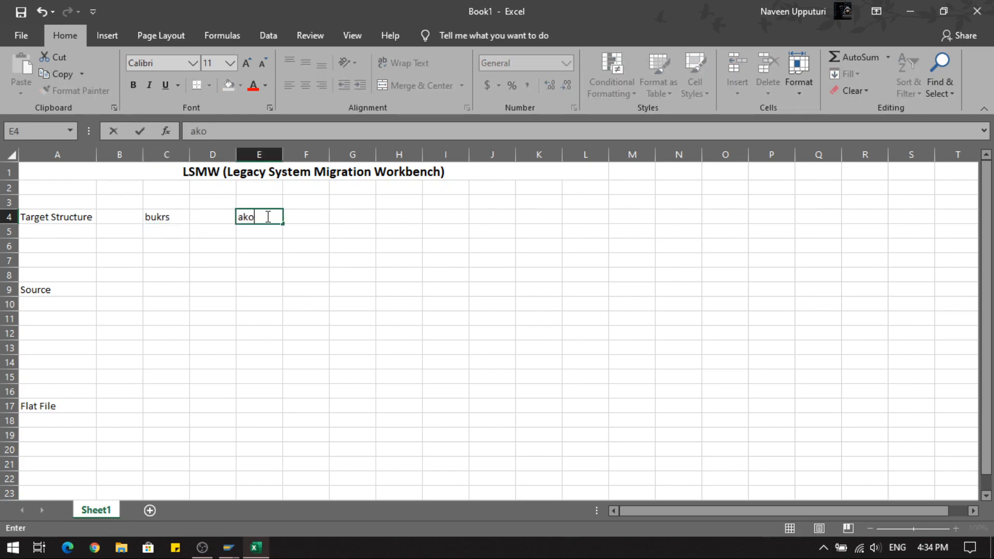
type("nt")
left_click(161, 220)
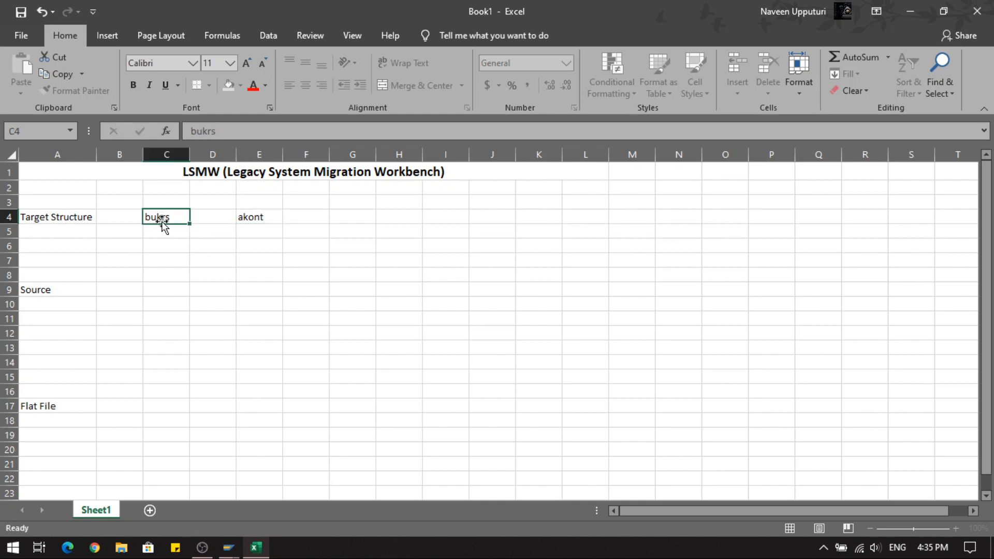
Step: Review the Target Structure label together with its field names bukrs and akont in row 4
left_click(240, 220)
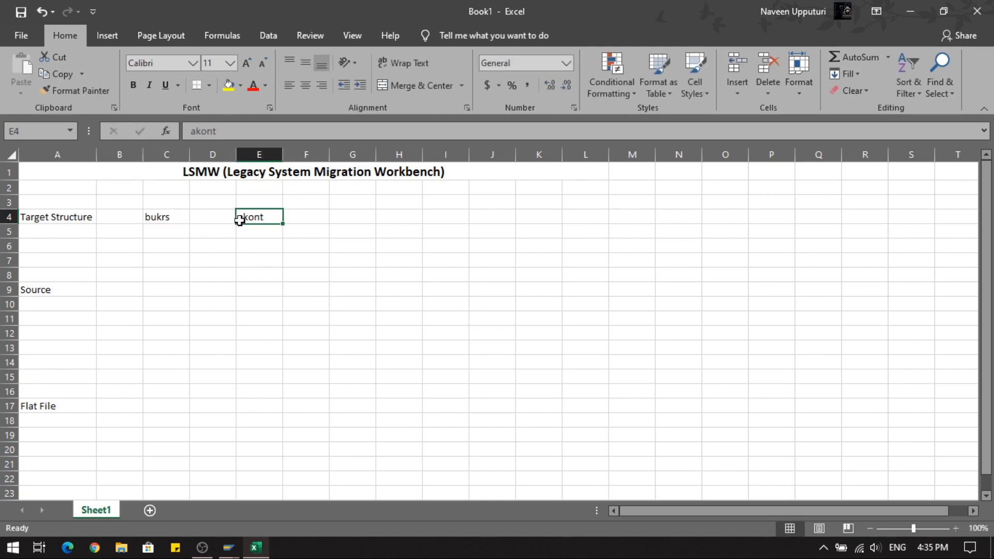
left_click(147, 221)
left_click(239, 216)
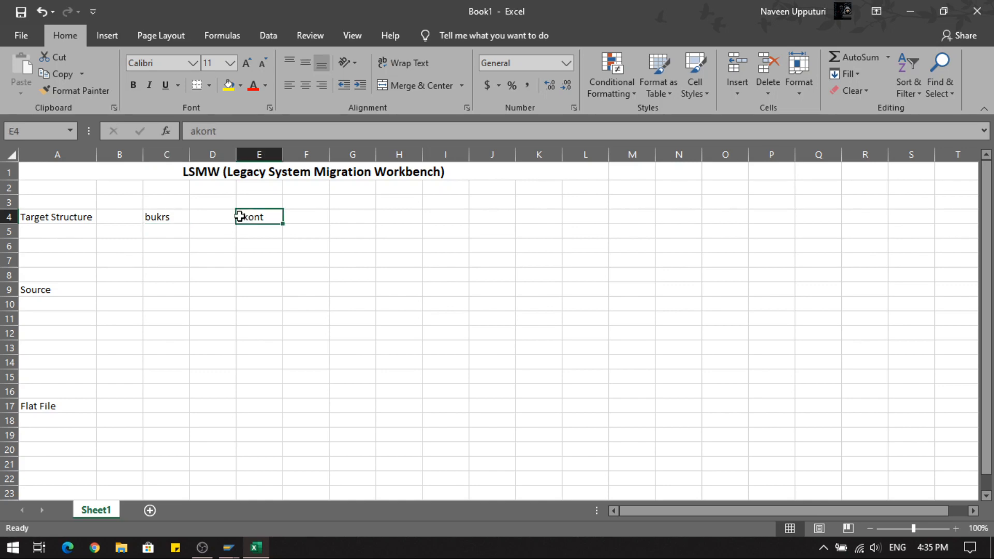
left_click(172, 218)
left_click(75, 218)
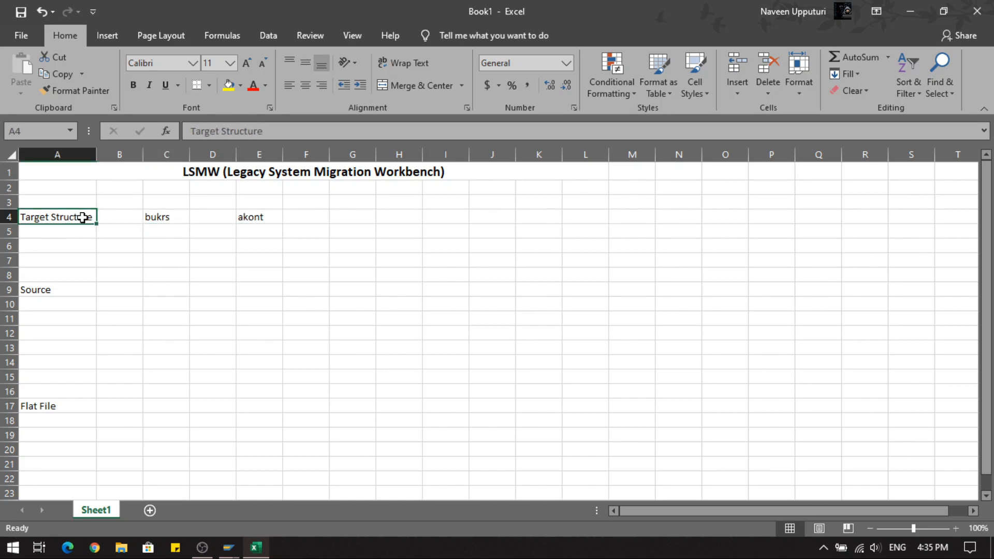
left_click(168, 216)
left_click(247, 215)
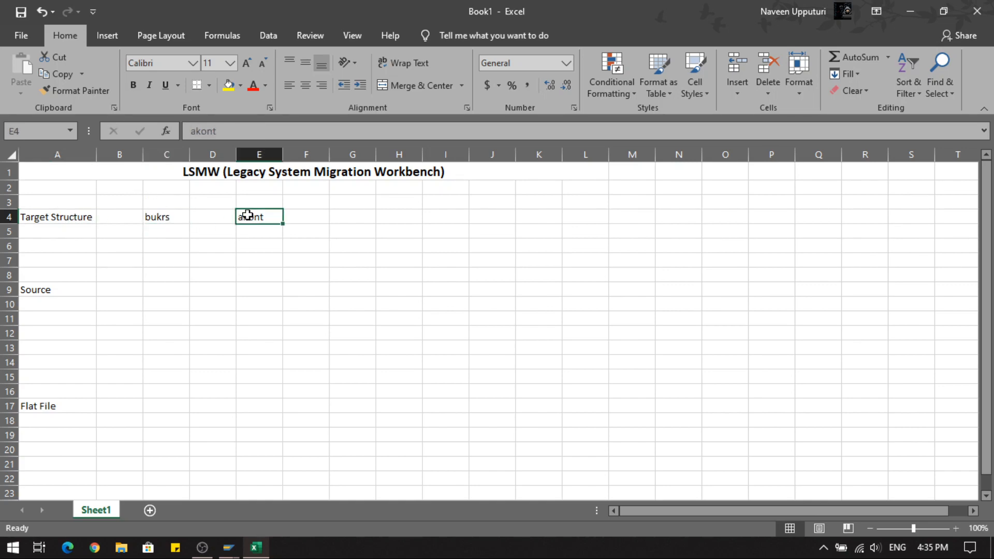
left_click(80, 218)
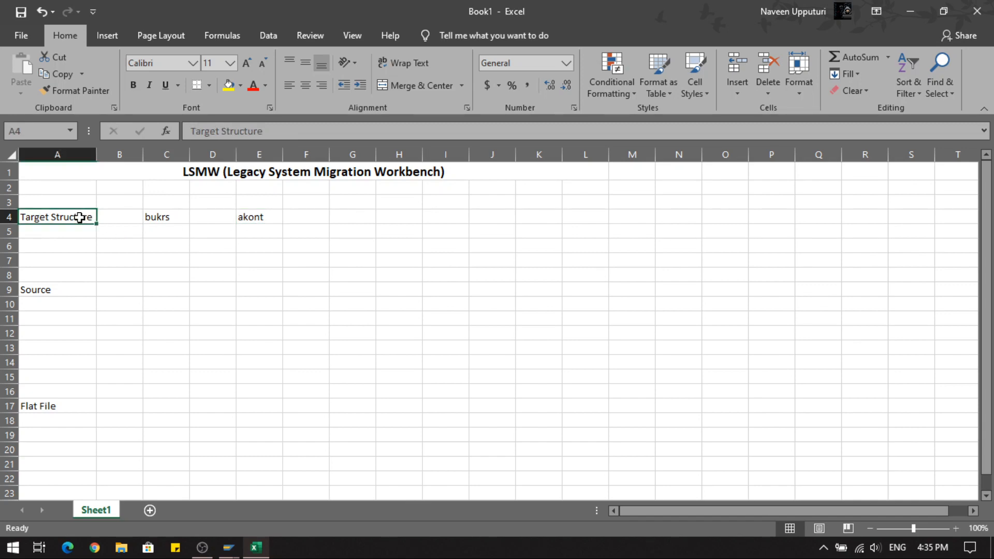
left_click(158, 215)
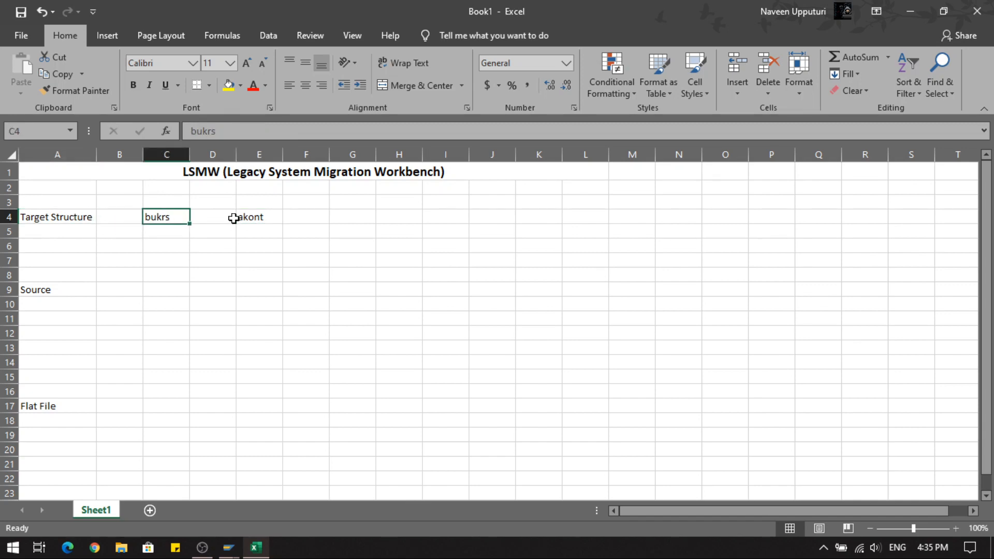
left_click(249, 218)
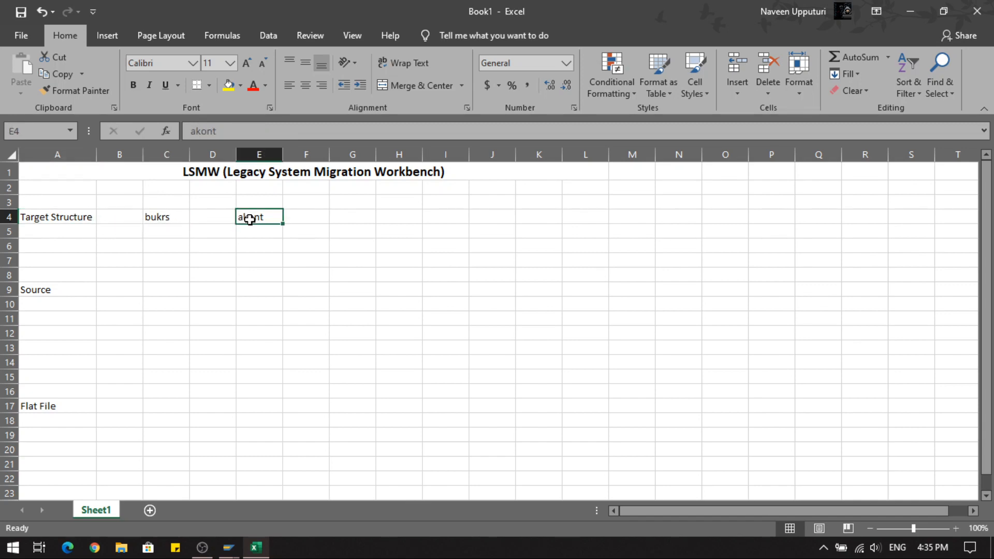
left_click(92, 219)
left_click(160, 217)
left_click(265, 215)
Step: Switch back to SAP, save the AP_MASTER object attributes and return to the LSMW process step list
mouse_move(250, 550)
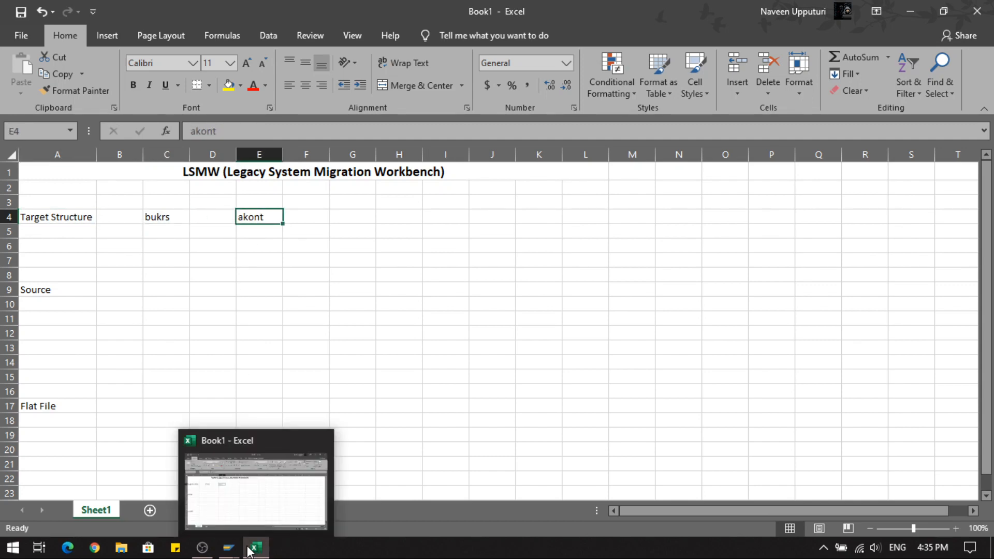
left_click(255, 504)
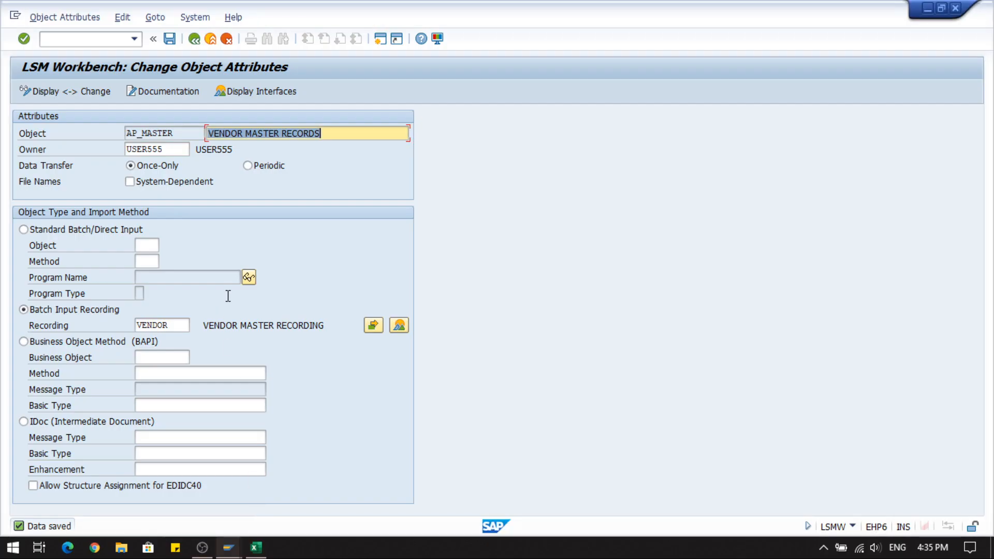
left_click(168, 41)
left_click(194, 40)
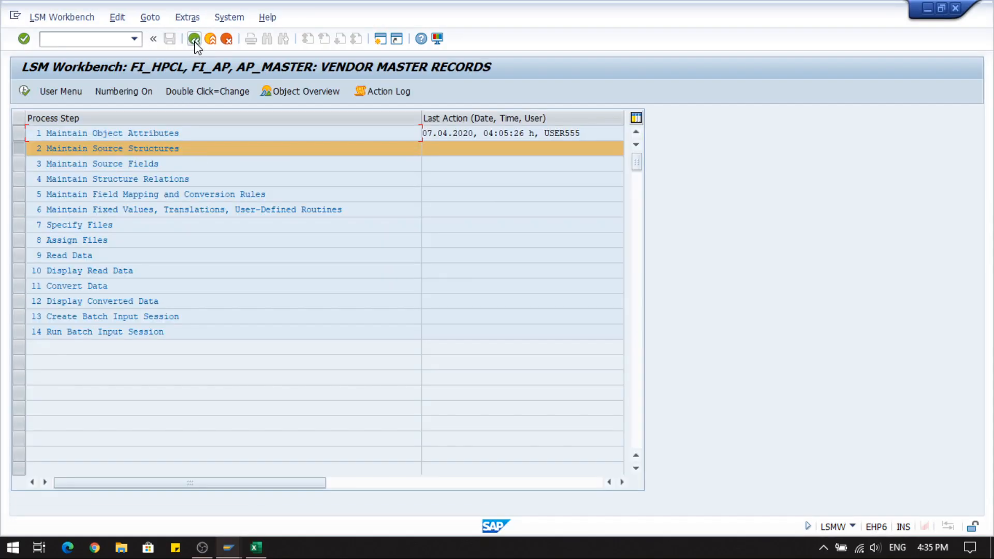
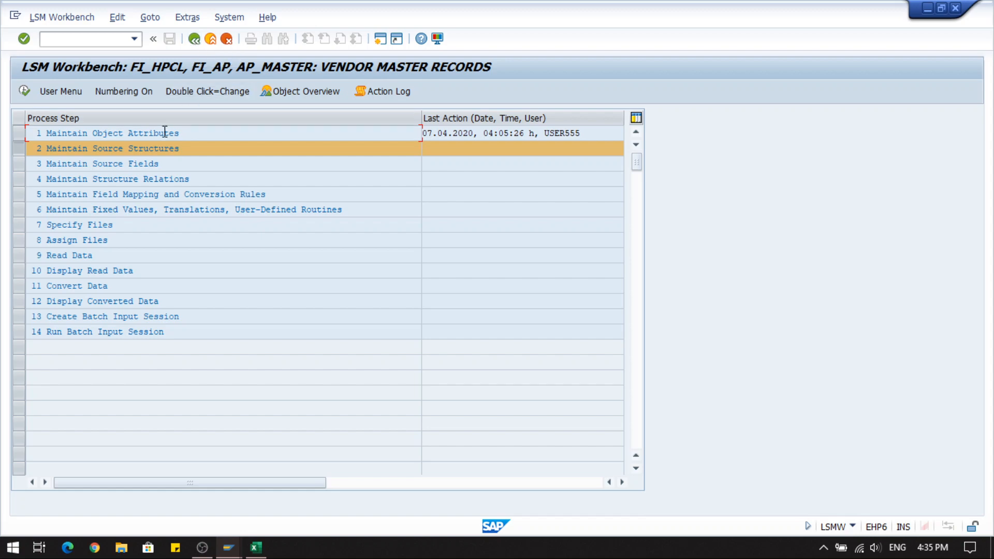
Step: Create the source structure VENDOR_SOURCE with the description "vendor source structure" for the AP_MASTER object and save it
double_click(109, 150)
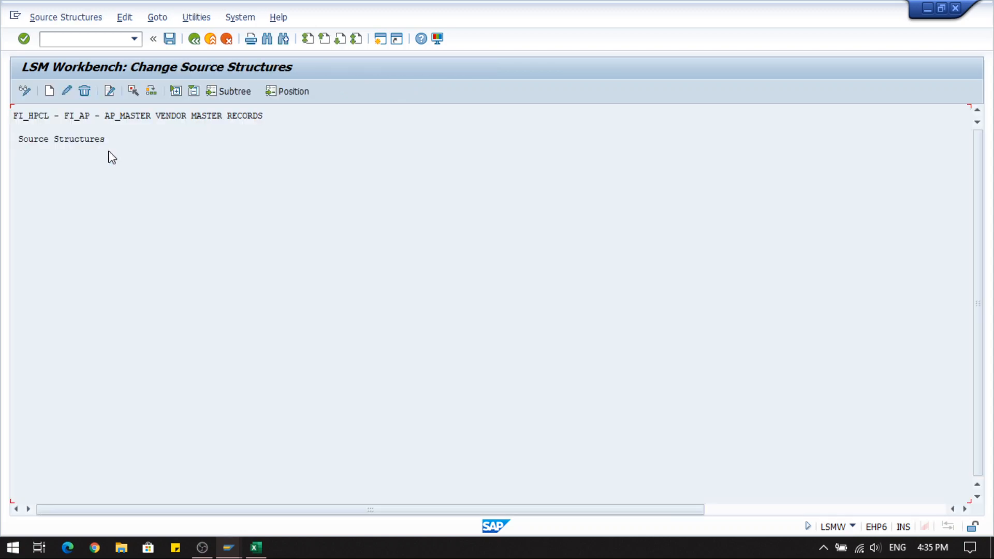
left_click(138, 144)
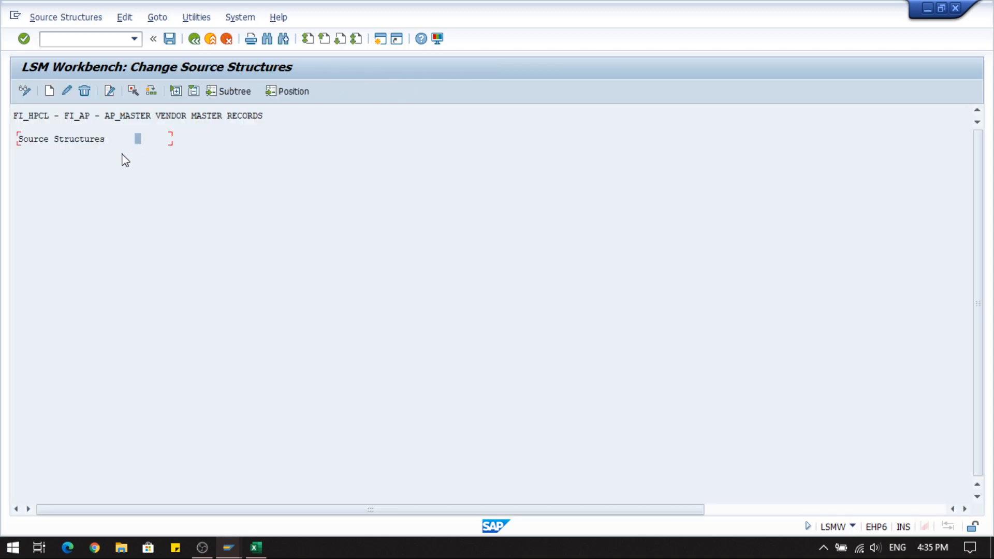
left_click(49, 92)
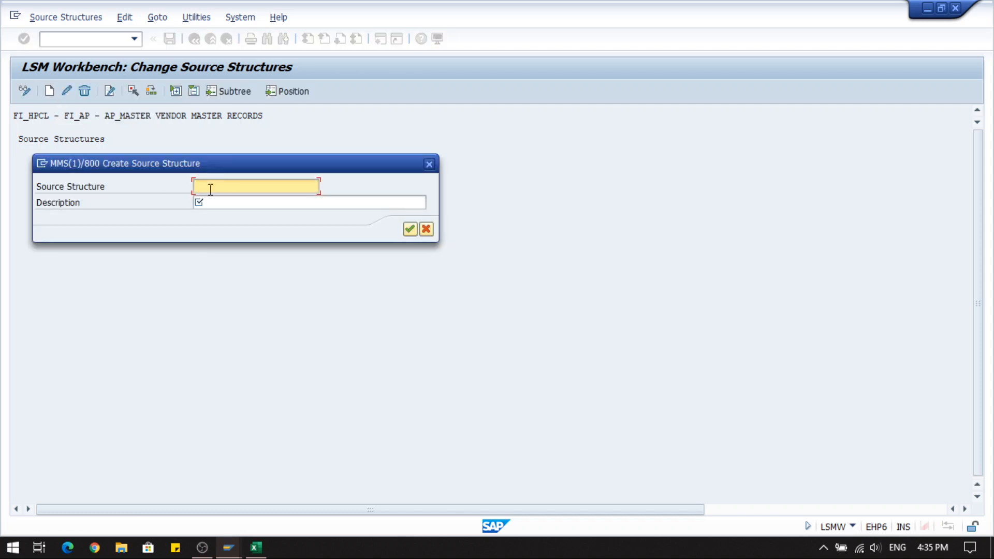
type("ve")
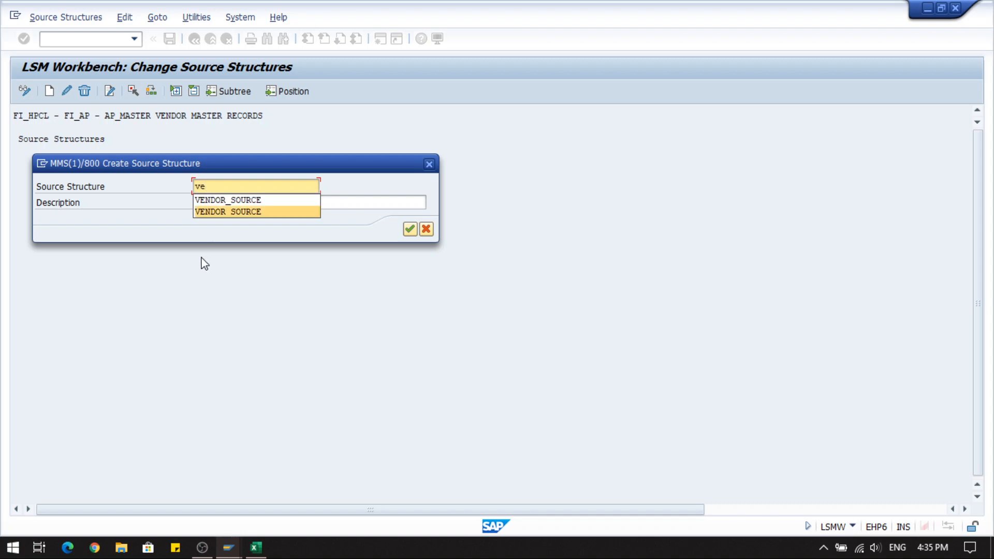
left_click(238, 209)
left_click(244, 205)
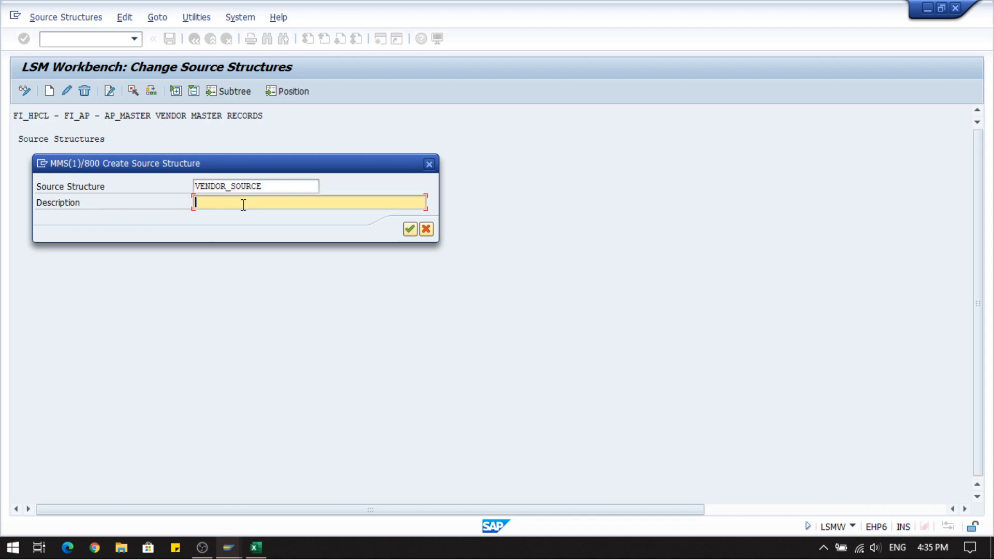
type("vendor source structure")
left_click(410, 229)
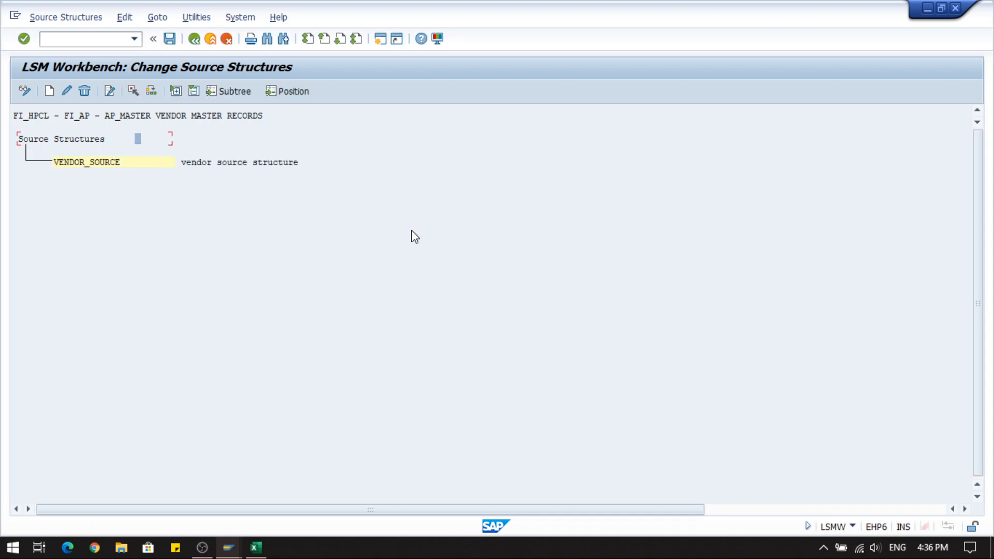
left_click(137, 163)
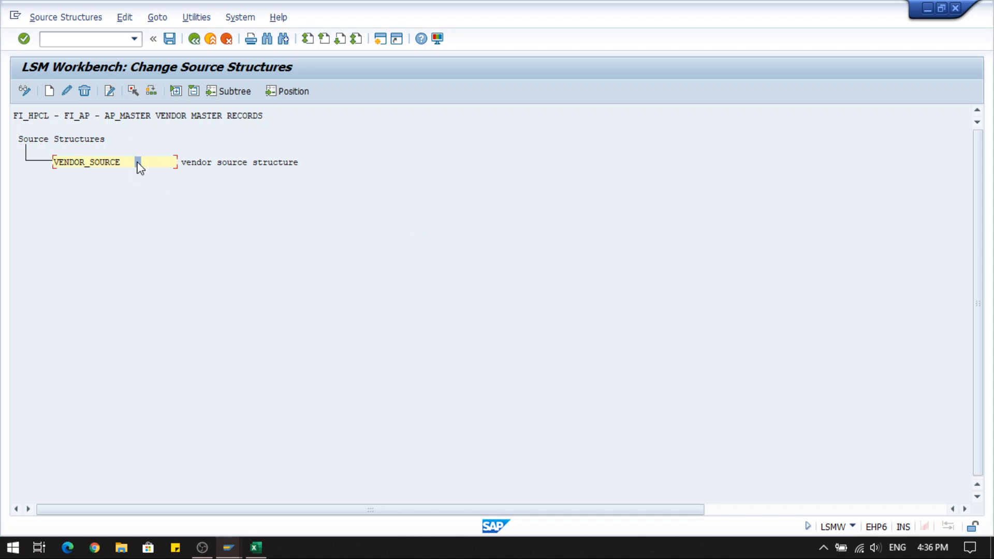
left_click(170, 40)
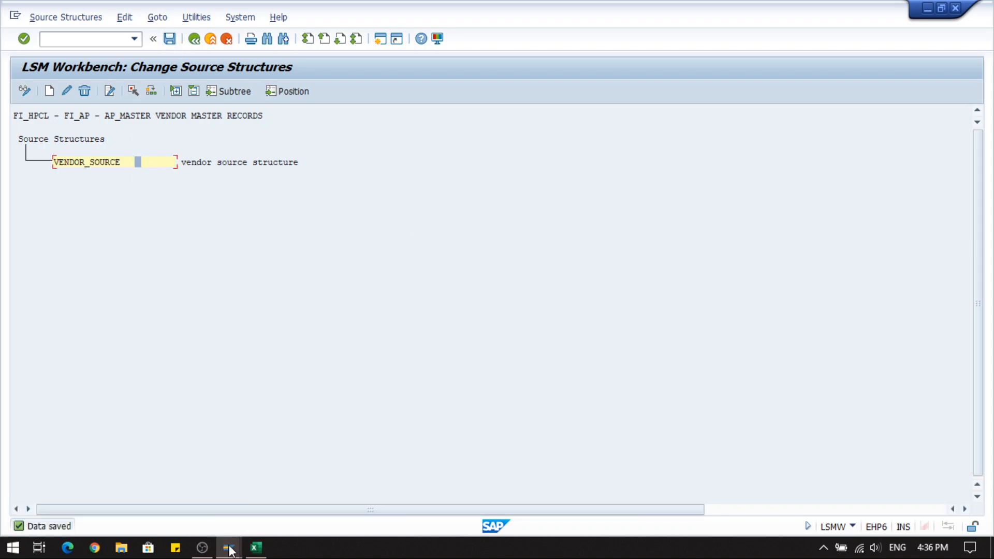
Step: Switch to the Excel workbook and change the label in A9 to "Source Structure"
mouse_move(255, 547)
left_click(250, 489)
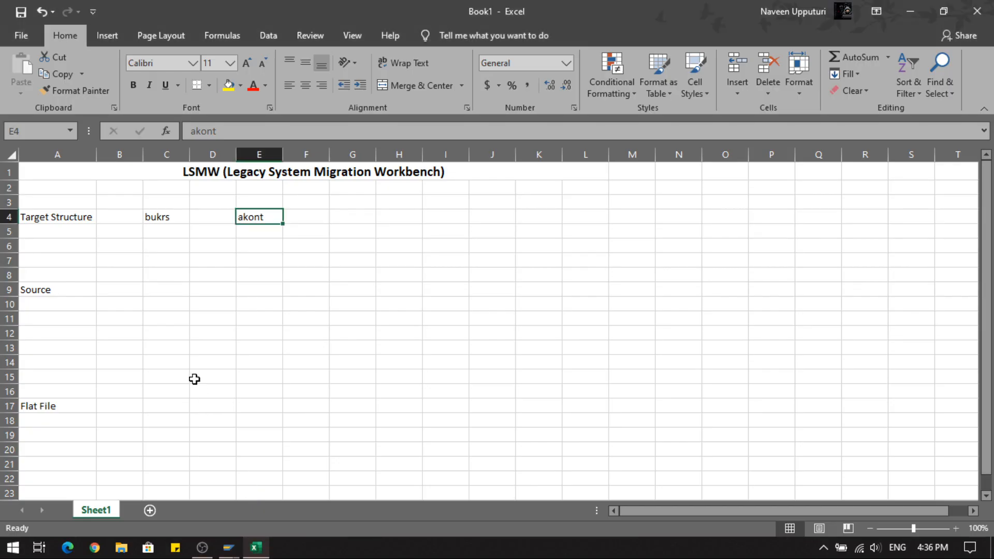
left_click(47, 290)
double_click(60, 293)
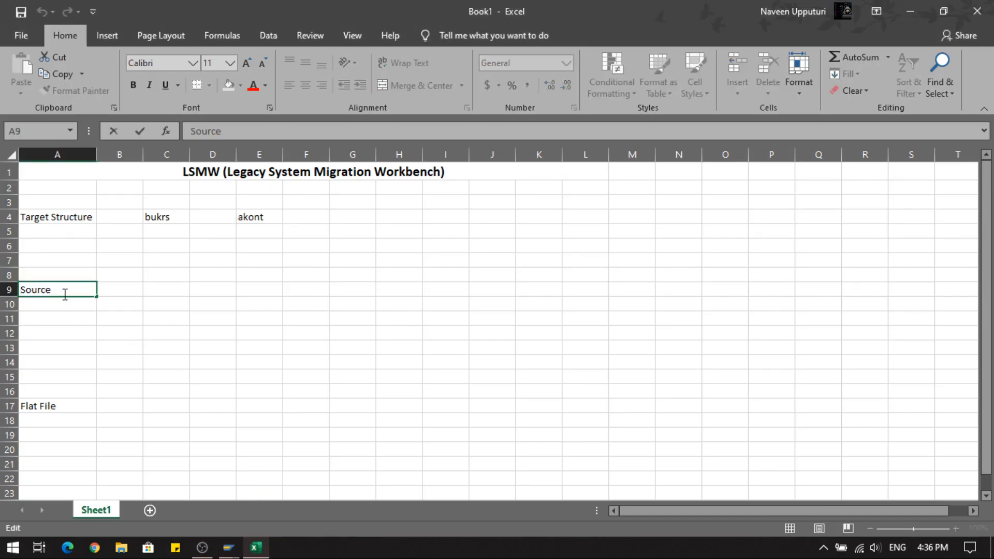
type("Structure")
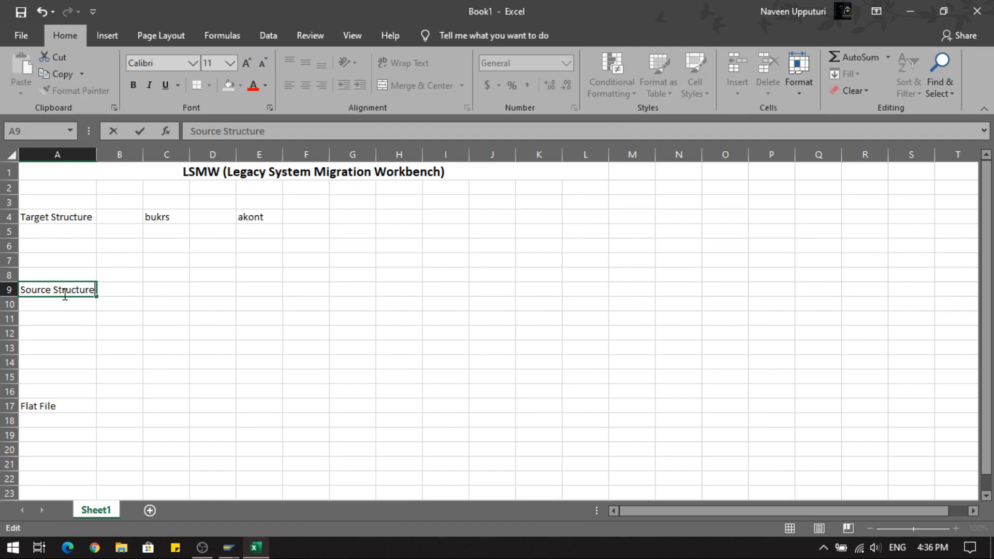
left_click(116, 306)
left_click(87, 285)
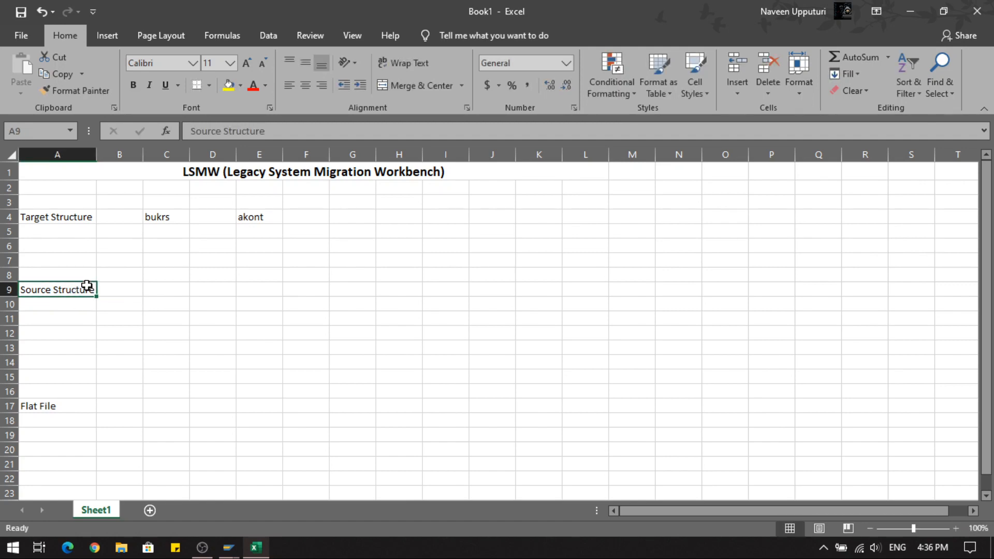
Step: Review the Target Structure row and its field names bukrs and akont
left_click(66, 220)
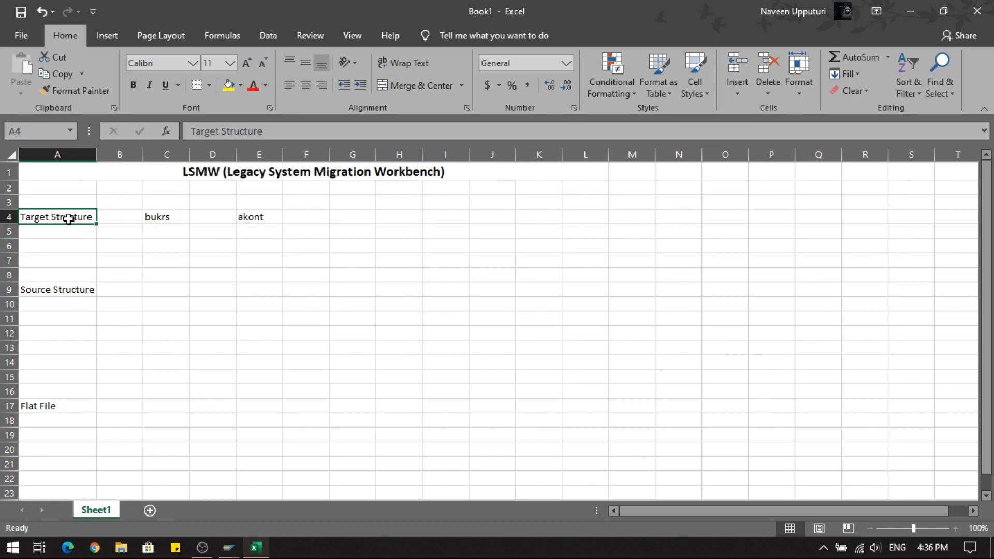
left_click(179, 216)
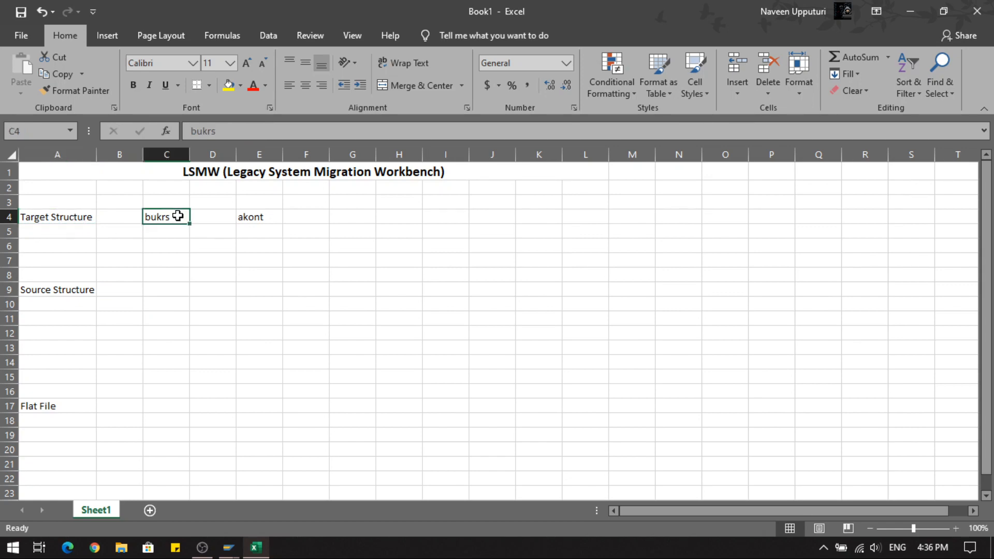
left_click(256, 216)
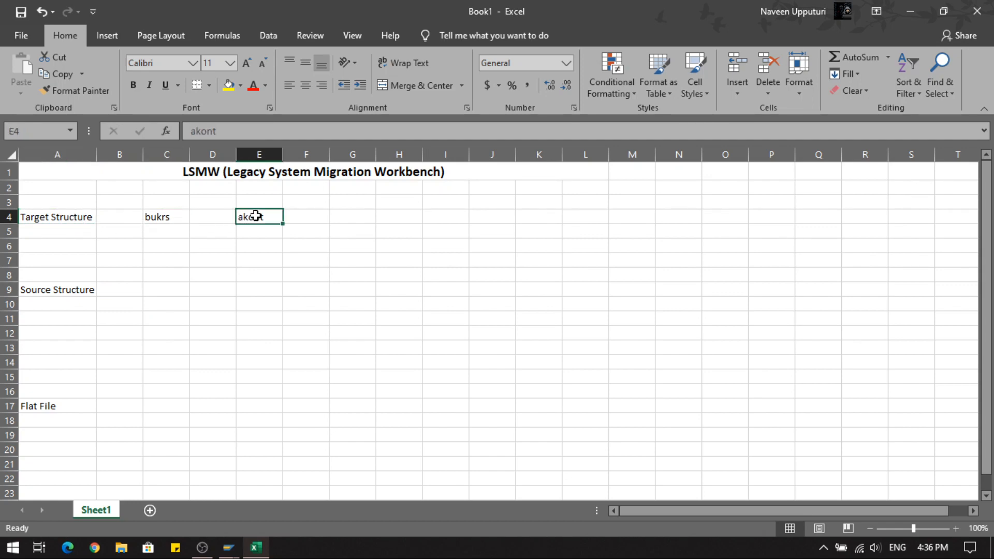
left_click(181, 217)
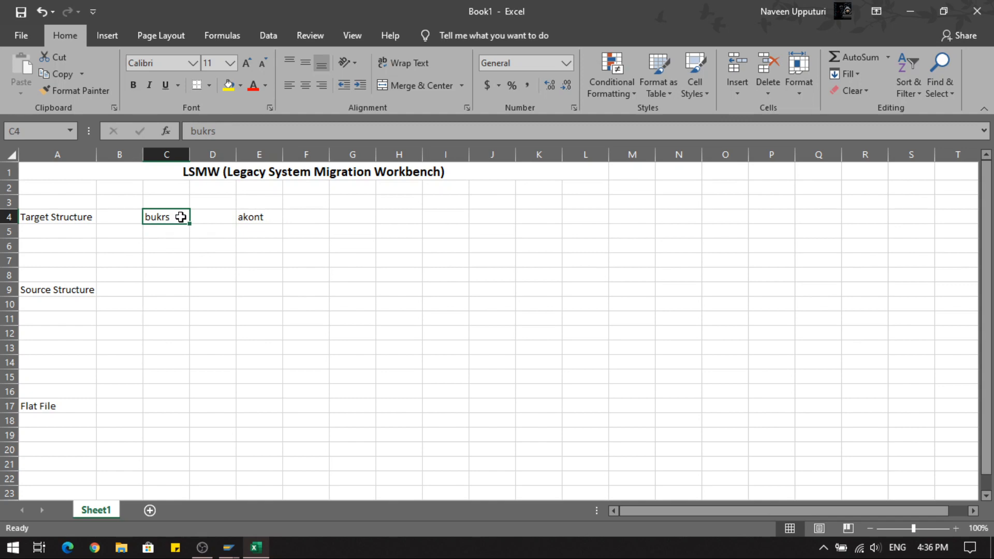
left_click(65, 217)
left_click_drag(65, 218, 267, 218)
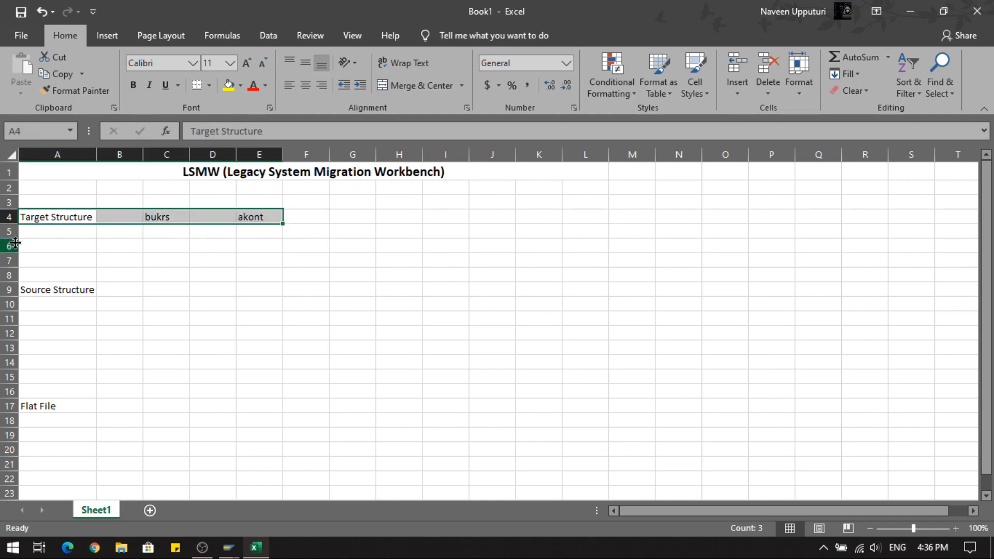
left_click(152, 217)
left_click(240, 216)
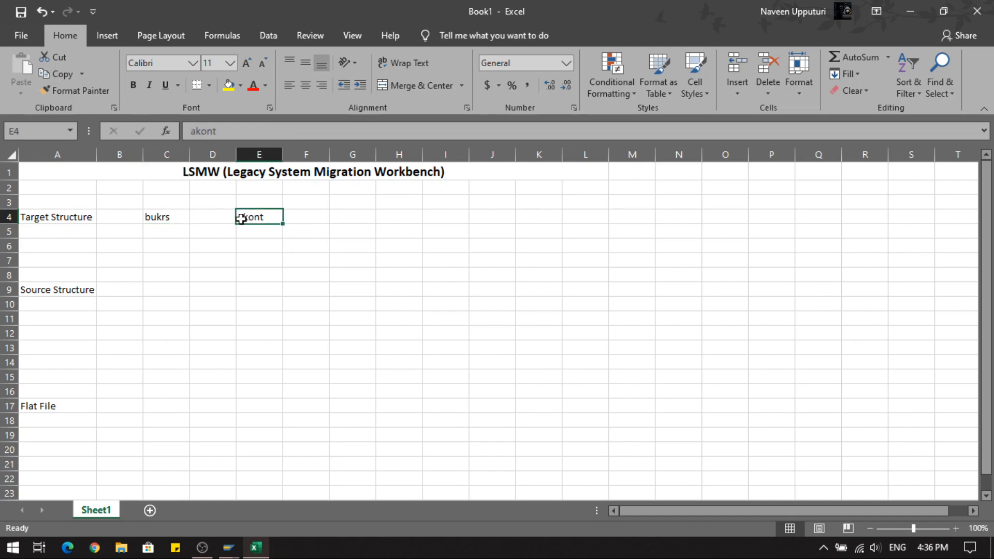
Step: Examine the Source Structure row at cells C9 and E9, in the columns of bukrs and akont
left_click(150, 302)
left_click(50, 288)
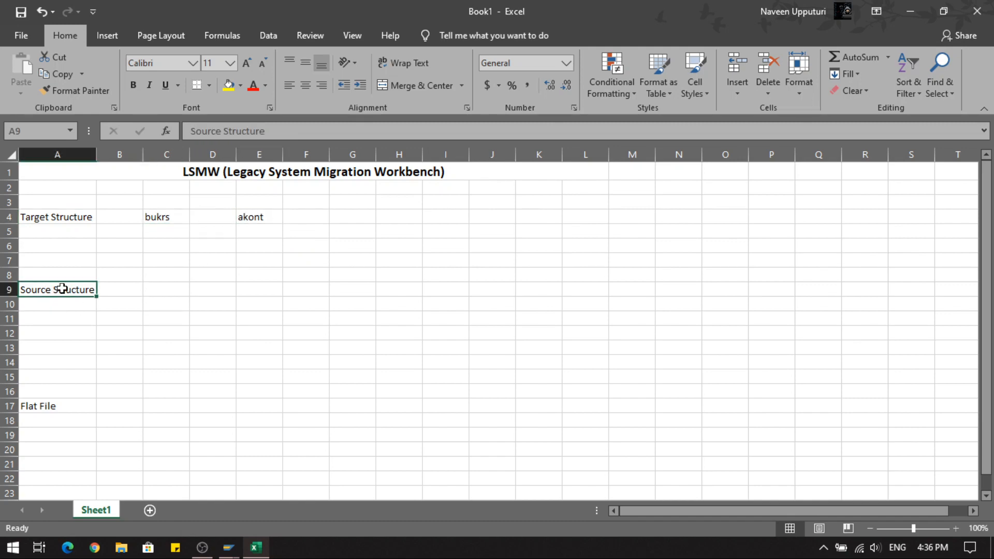
left_click(160, 289)
left_click(220, 280)
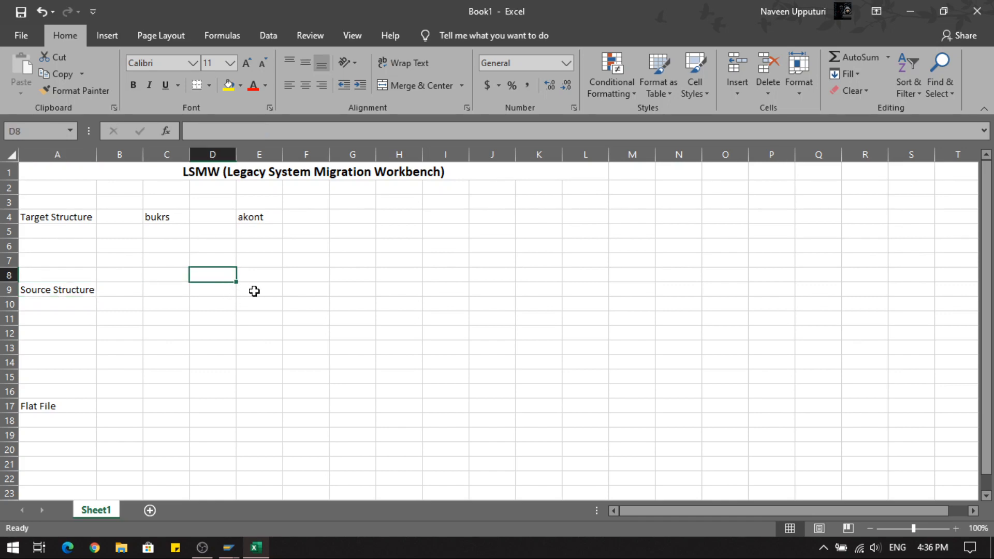
left_click(254, 291)
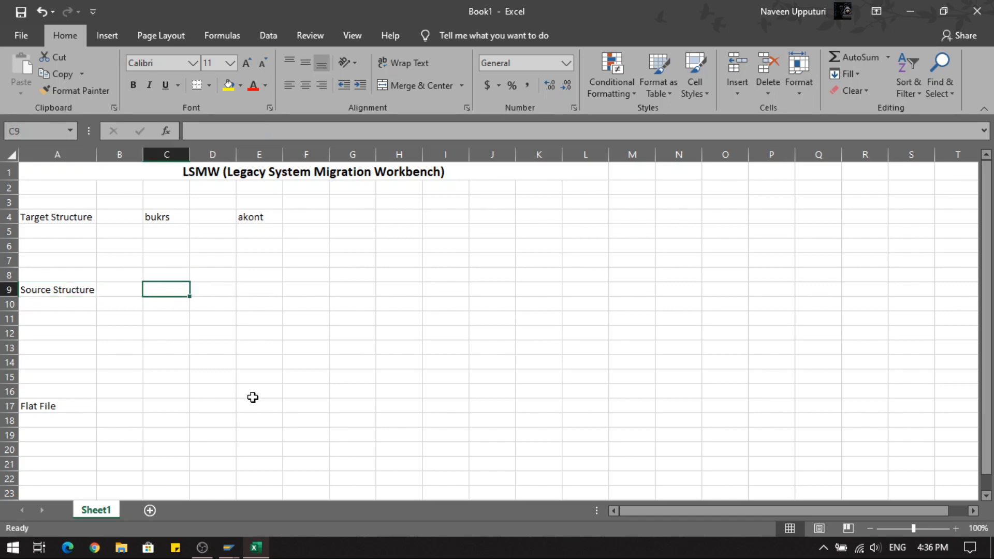
left_click(272, 285)
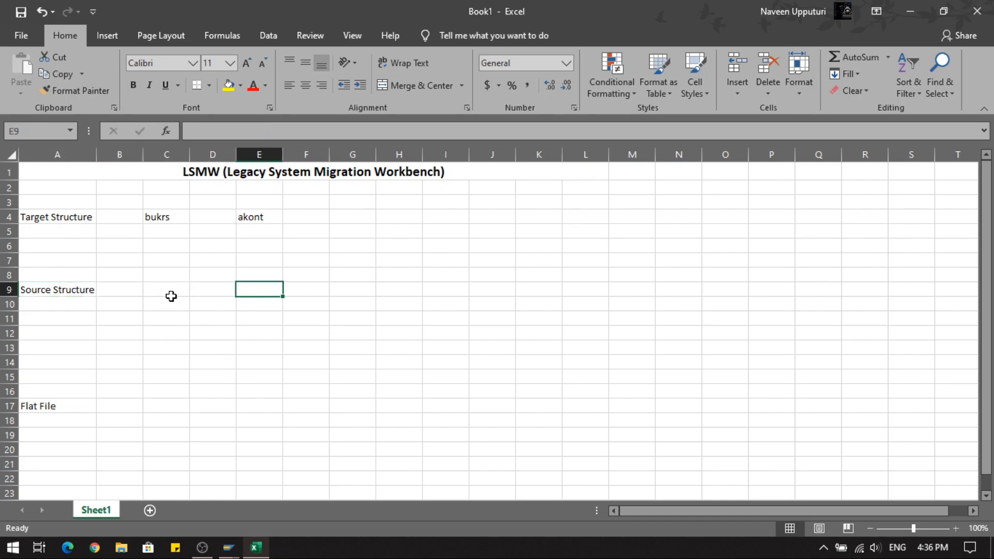
left_click(170, 290)
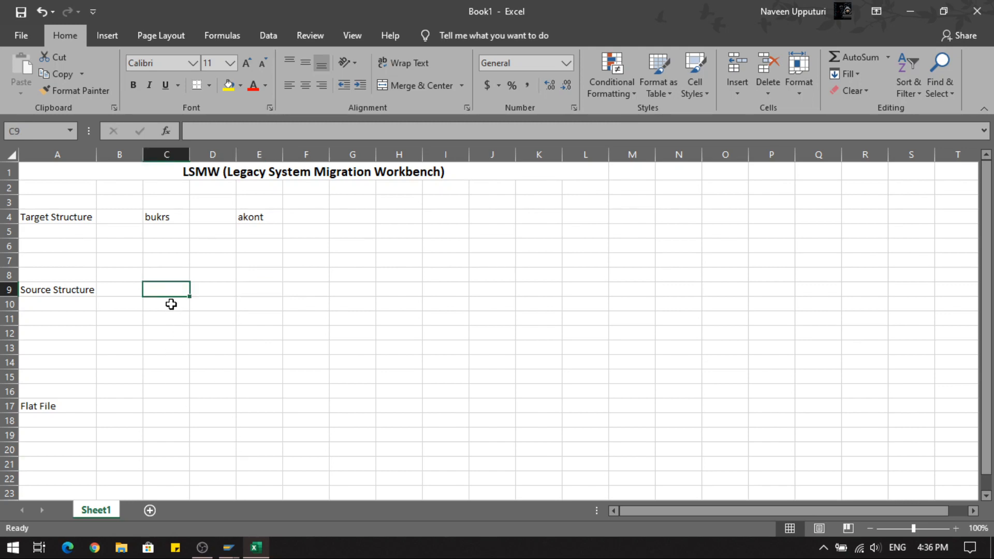
left_click(264, 288)
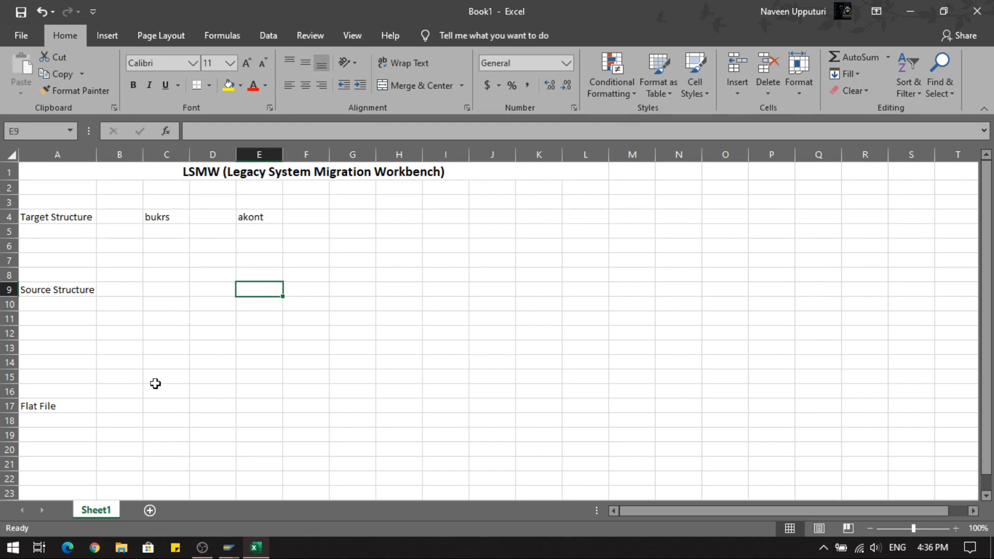
Step: Switch back to SAP and return from the source structures to the LSMW process step list
mouse_move(254, 550)
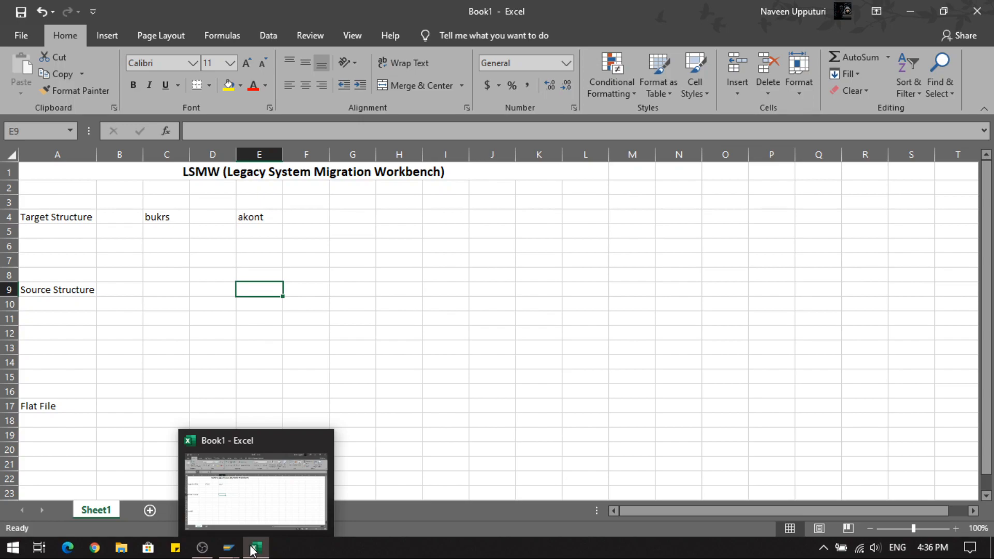
left_click(251, 513)
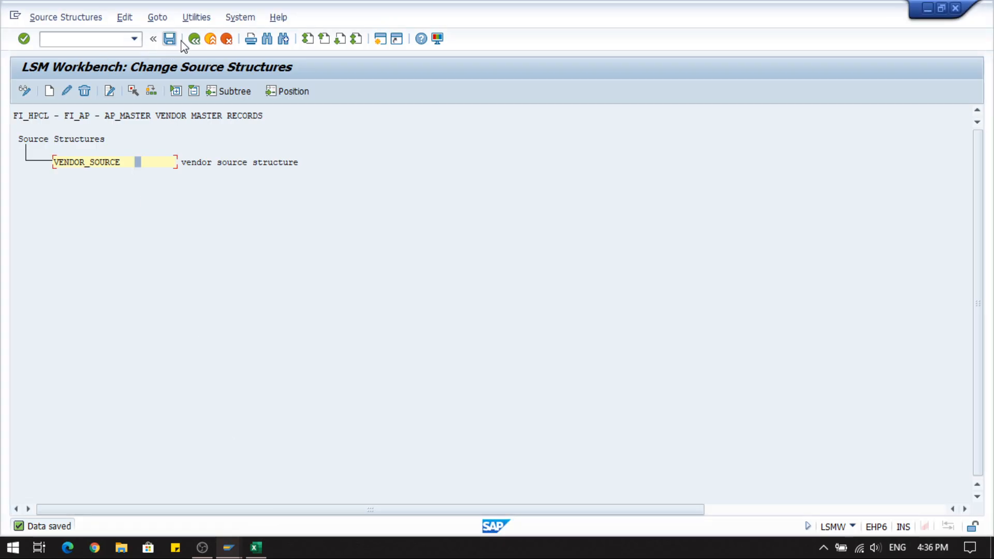
left_click(194, 39)
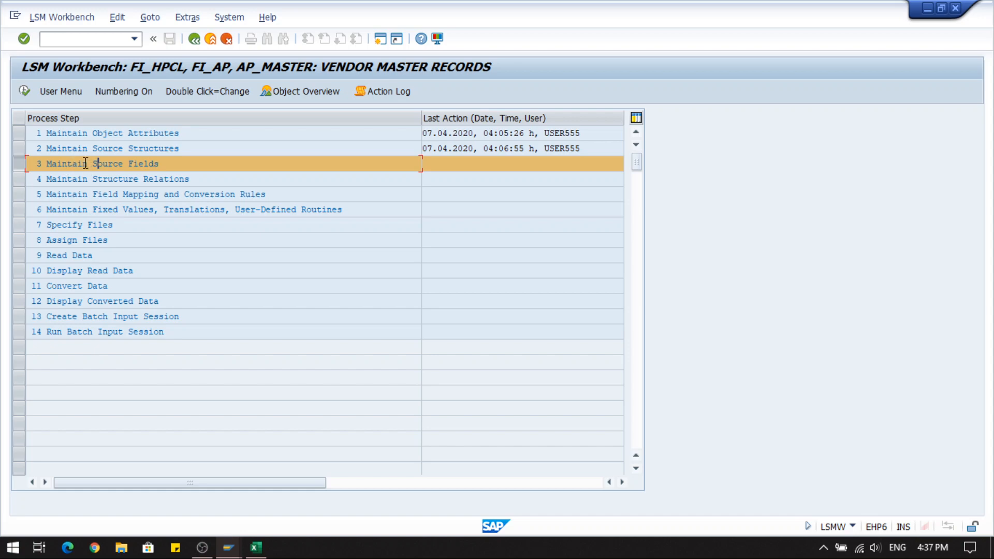
Step: Display the AP_MASTER object overview as a table, examine its target fields and descriptions, and return to the process step list
left_click(312, 95)
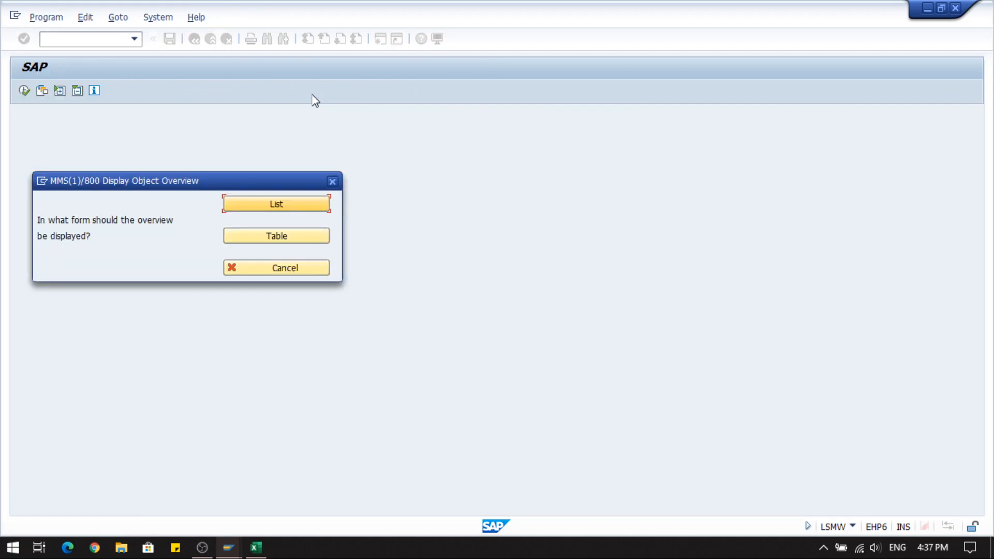
left_click(282, 241)
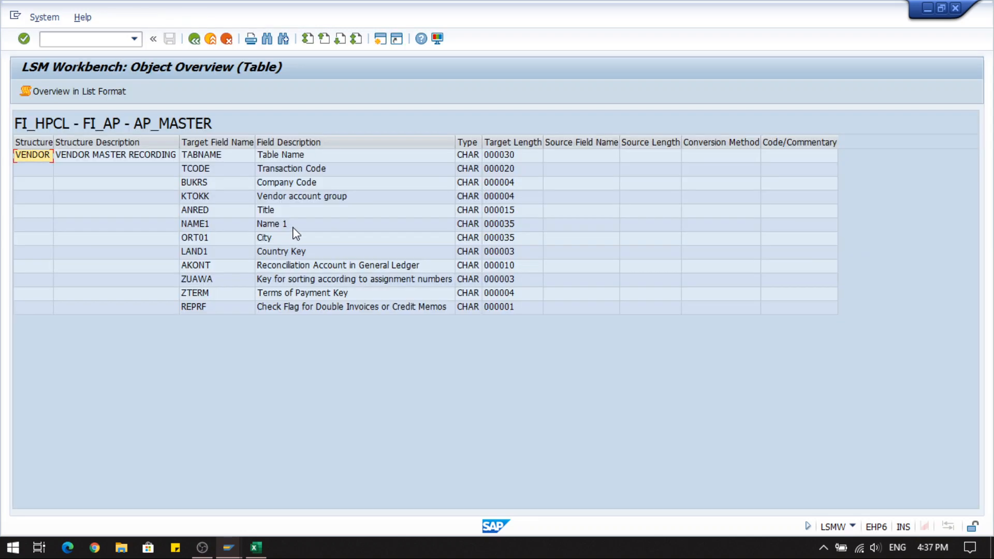
left_click(236, 157)
left_click(224, 170)
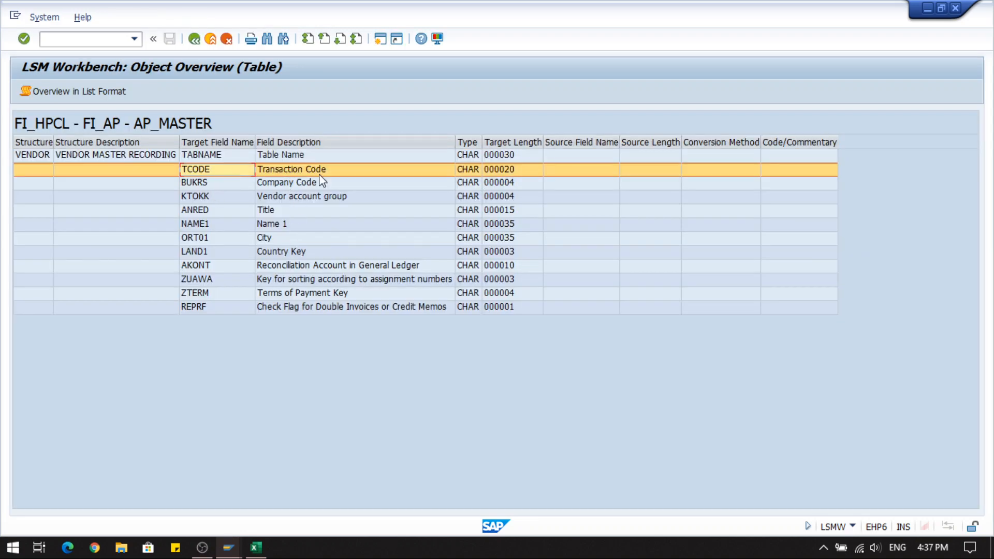
left_click(214, 185)
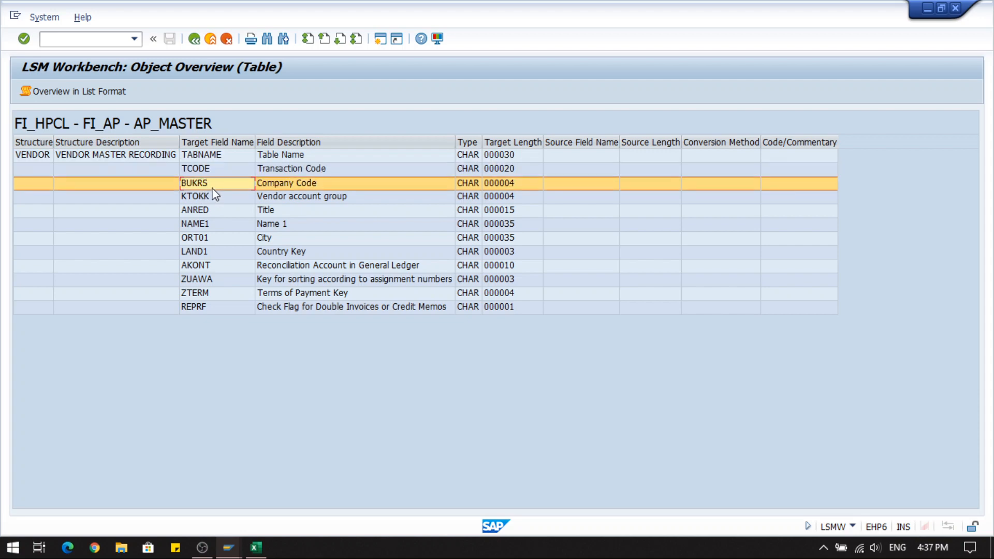
left_click(225, 201)
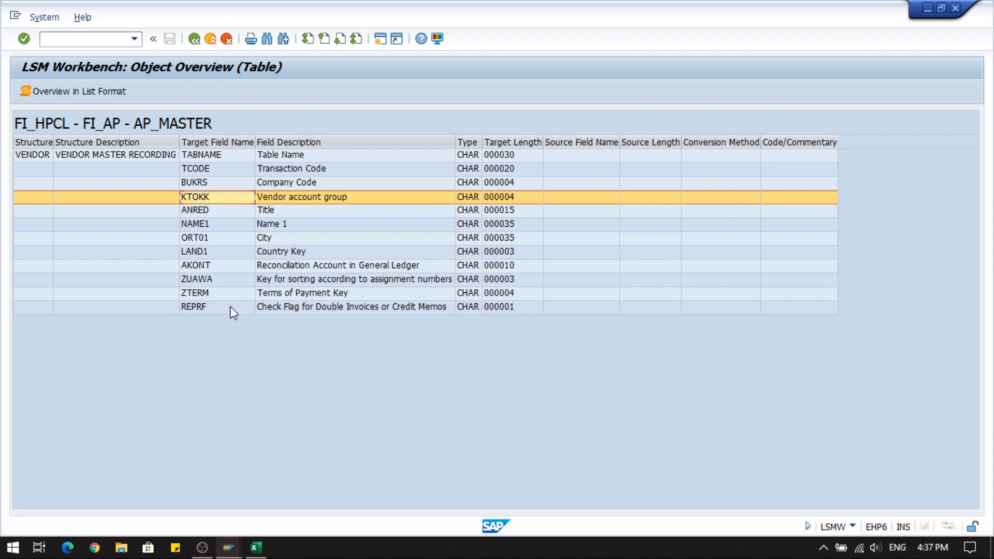
left_click(215, 265)
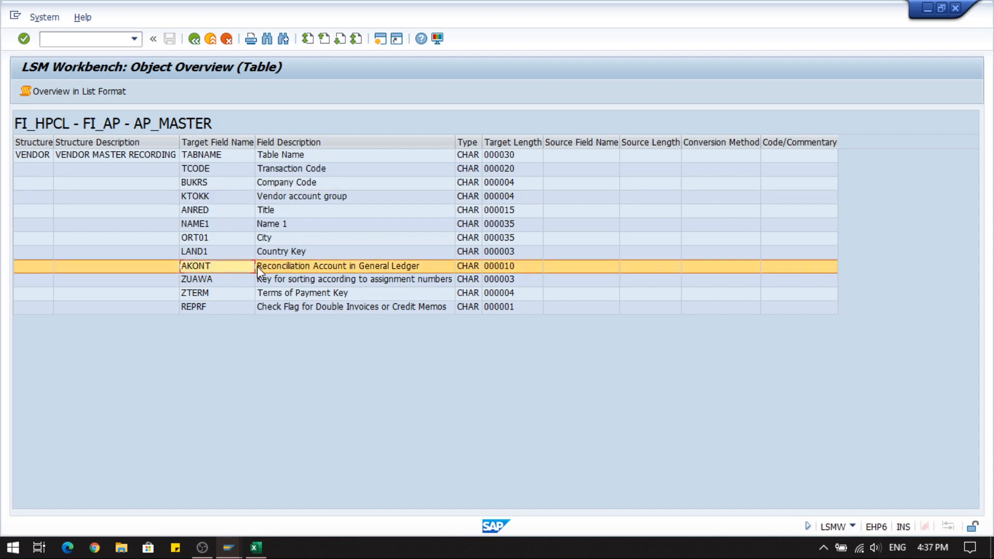
left_click(237, 252)
left_click(227, 237)
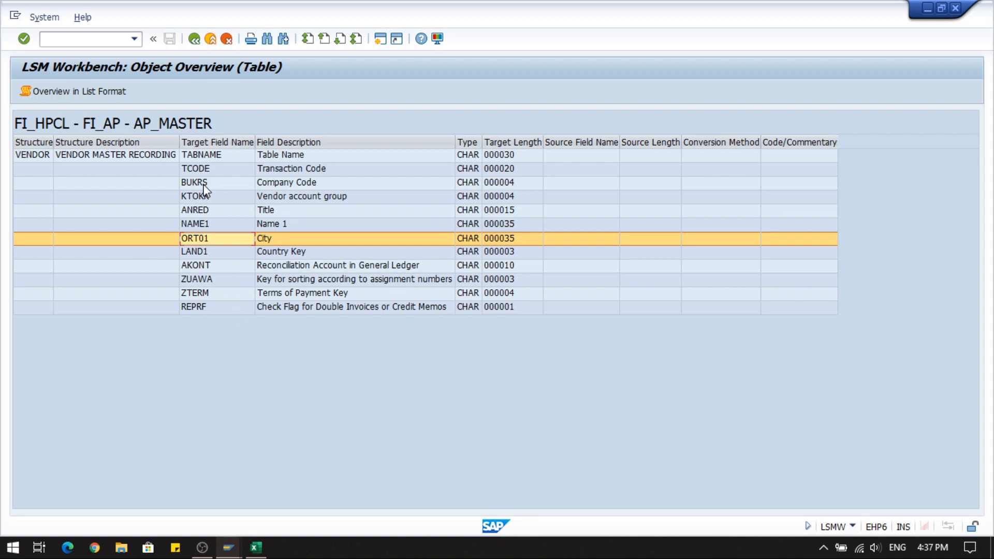
left_click(194, 39)
Step: Display the AP_MASTER object overview in table form
left_click(322, 94)
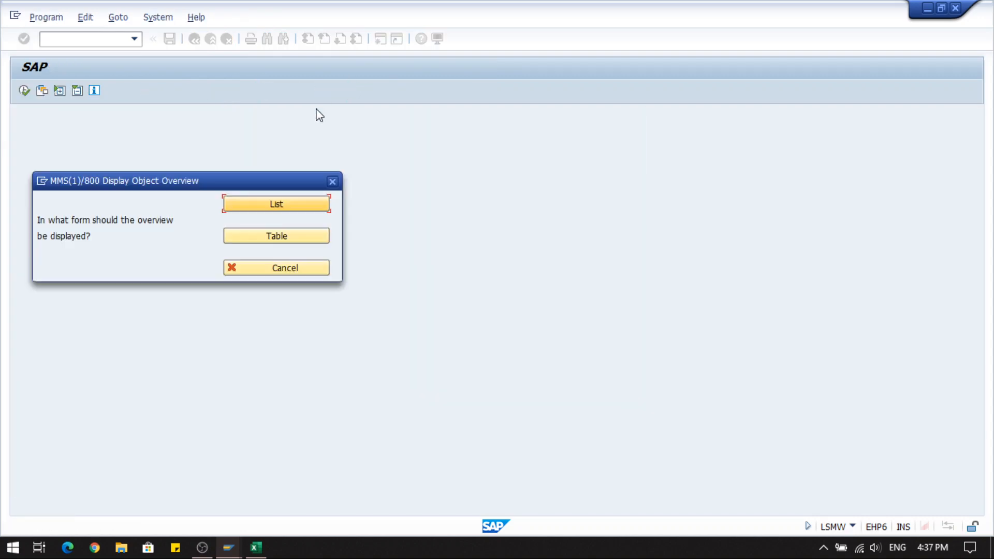
left_click(294, 236)
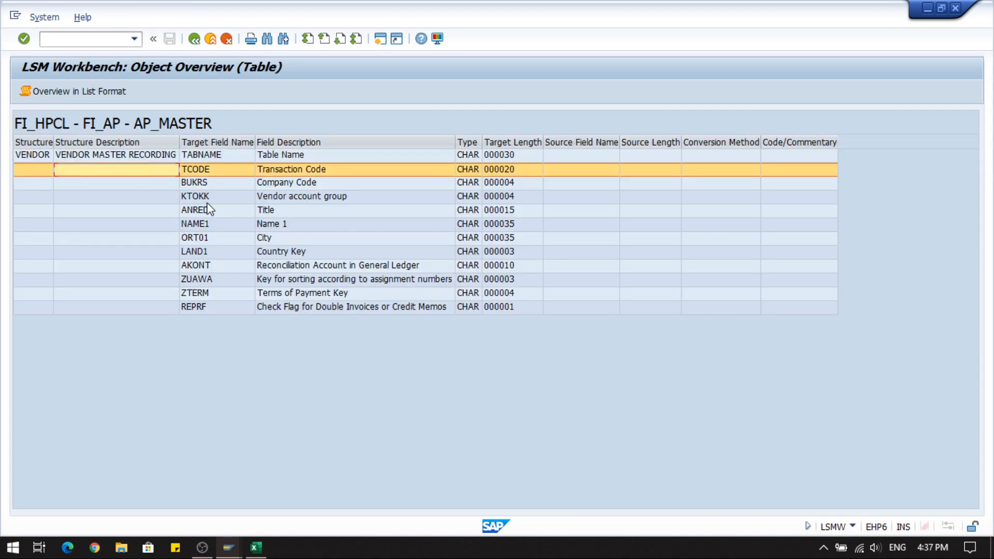
right_click(38, 158)
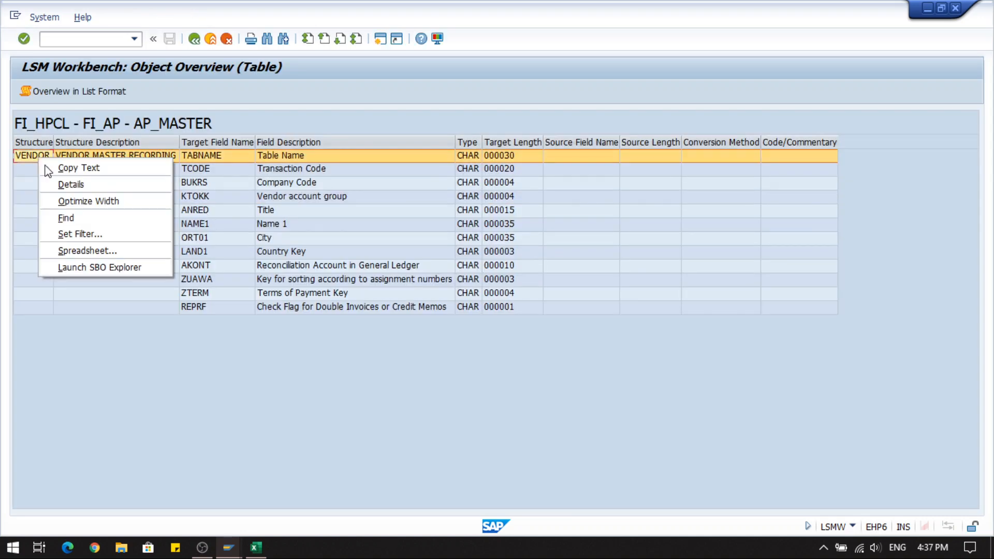
left_click(100, 251)
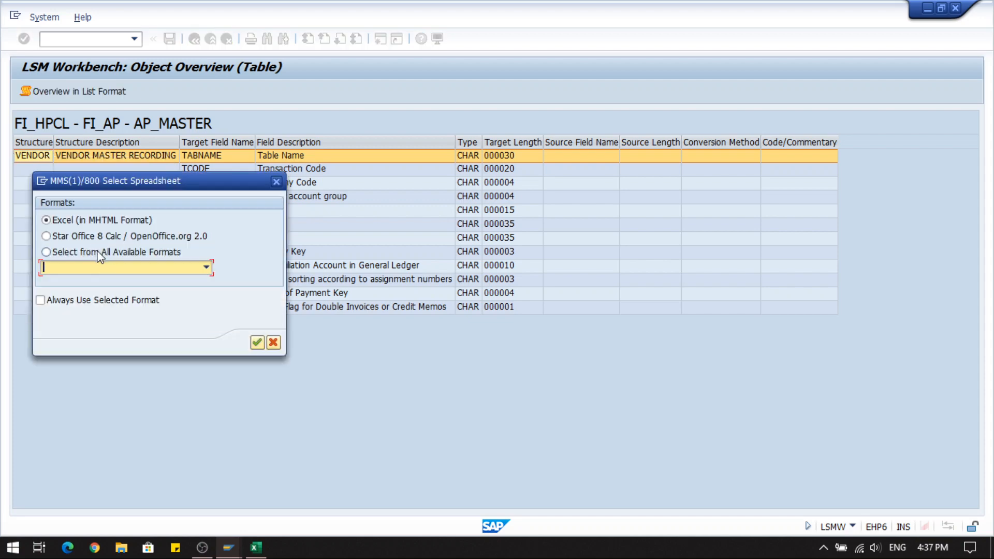
left_click(111, 271)
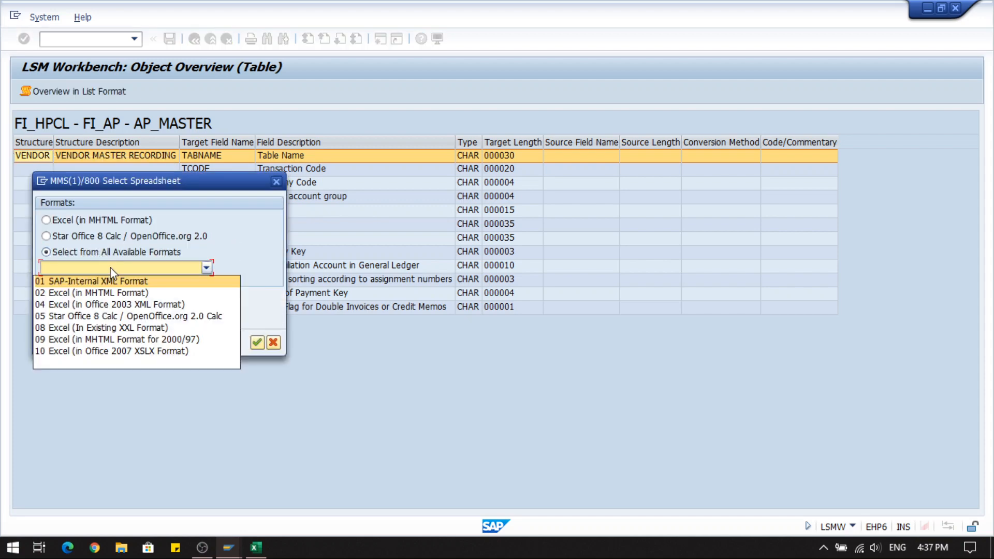
left_click(101, 351)
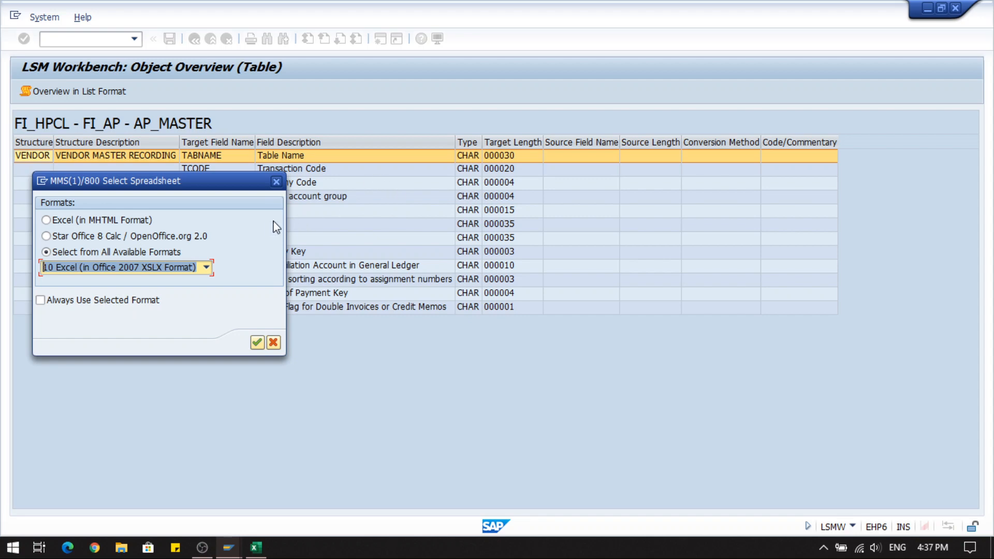
left_click(276, 182)
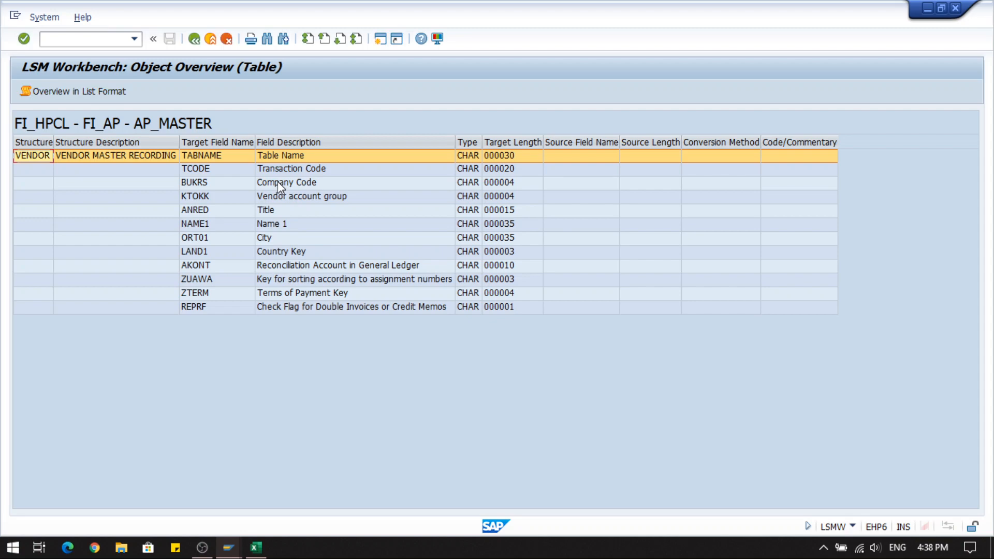
Step: Copy the target field names, descriptions, types and lengths of rows BUKRS through REPRF from the overview table
left_click(182, 197)
left_click(196, 183)
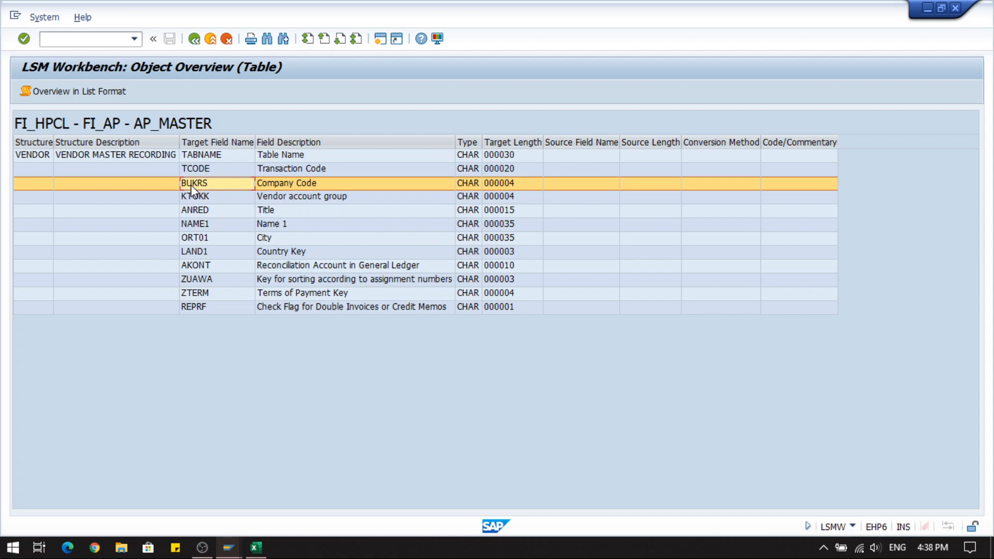
left_click(191, 186)
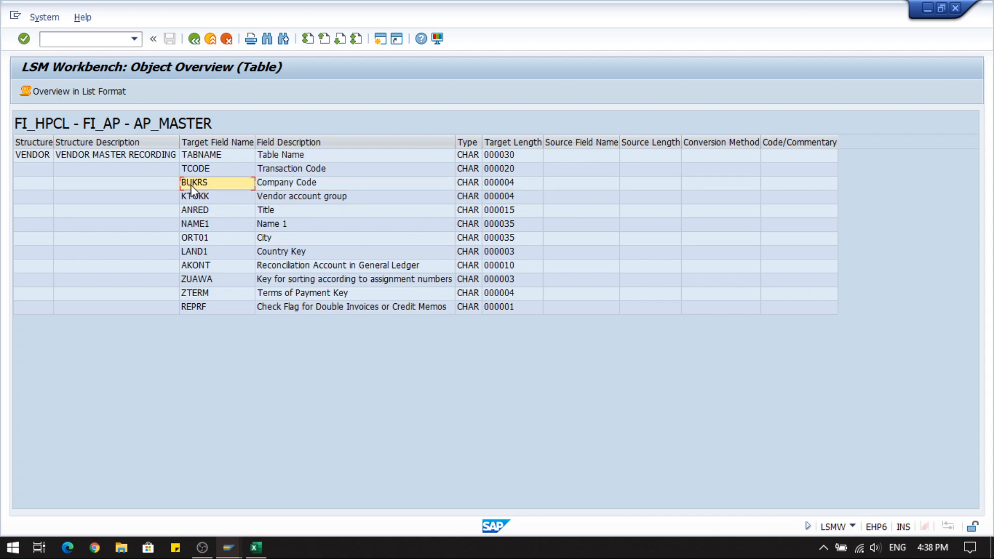
mouse_move(191, 189)
left_mouse_down()
mouse_move(308, 256)
mouse_move(512, 318)
left_mouse_up()
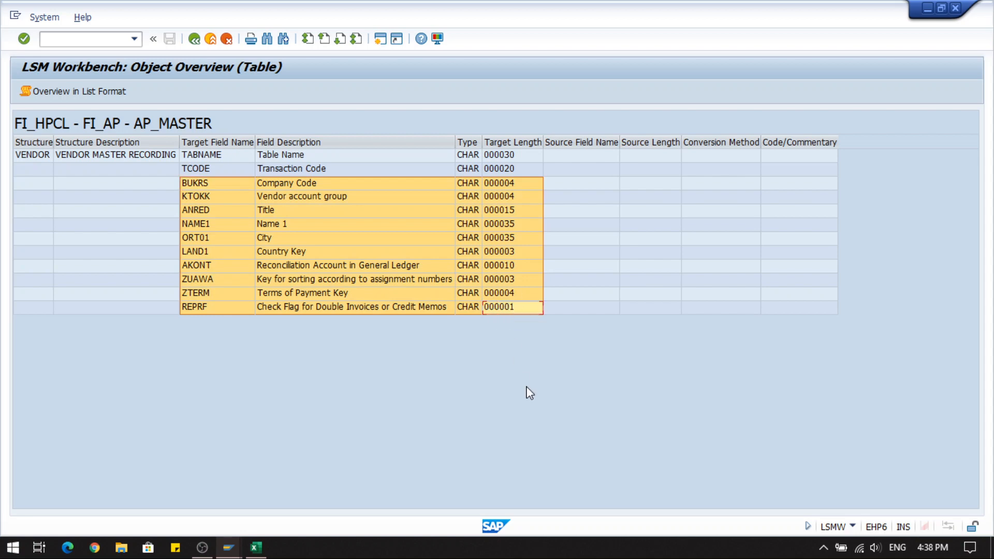
key("ctrl+c")
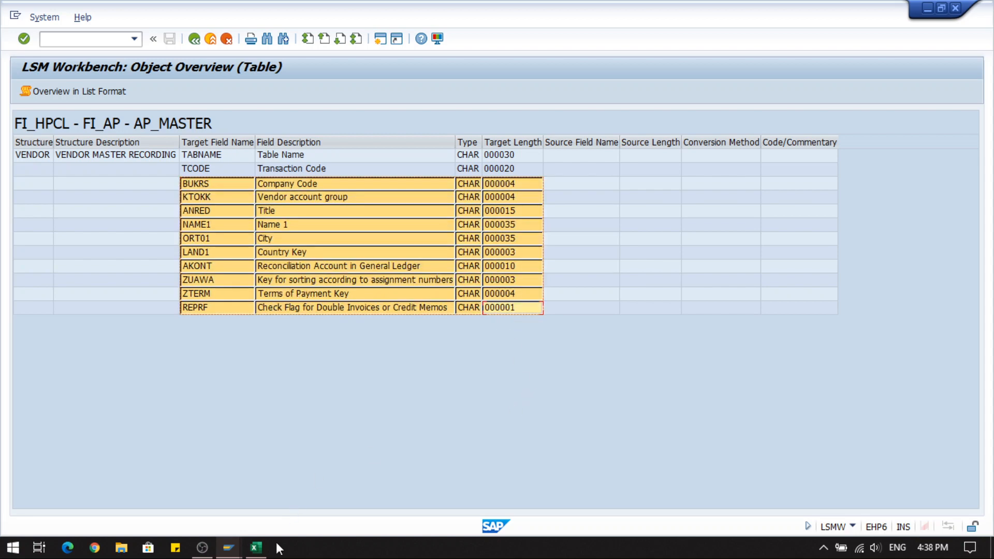
Step: Switch to the Excel workbook, paste the copied field rows into Sheet2 from cell A4 and fit column B to its descriptions
left_click(255, 547)
left_click(151, 510)
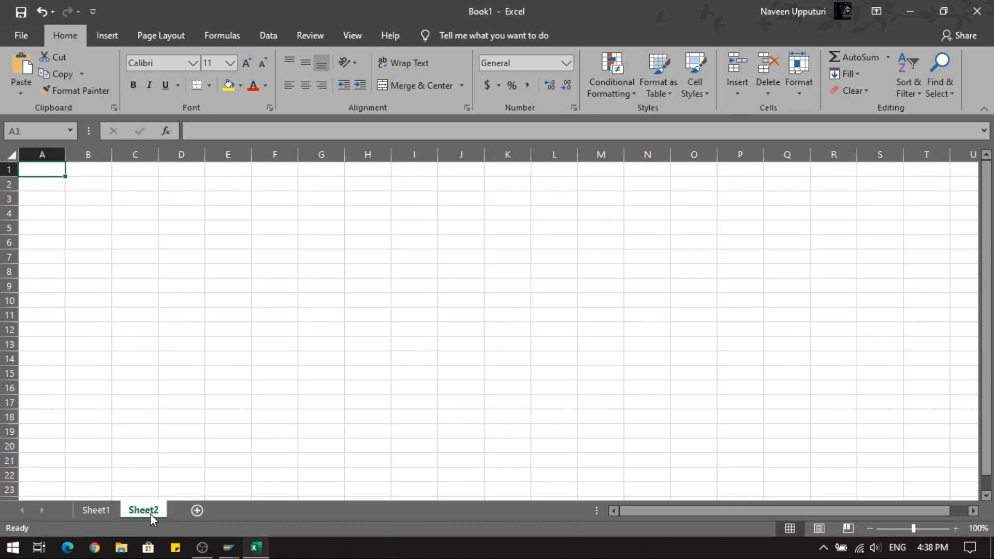
left_click(46, 210)
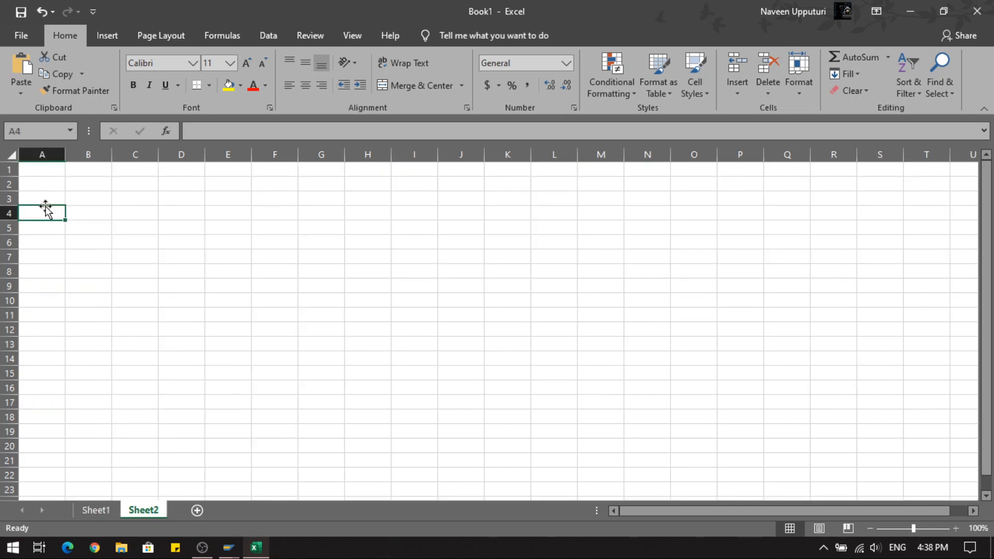
key("ctrl+v")
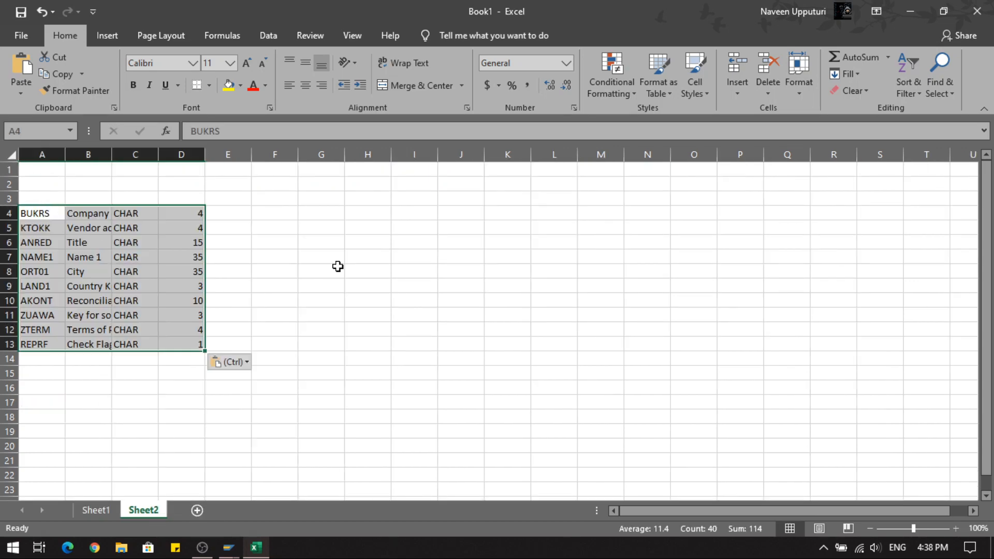
left_click(338, 266)
double_click(112, 155)
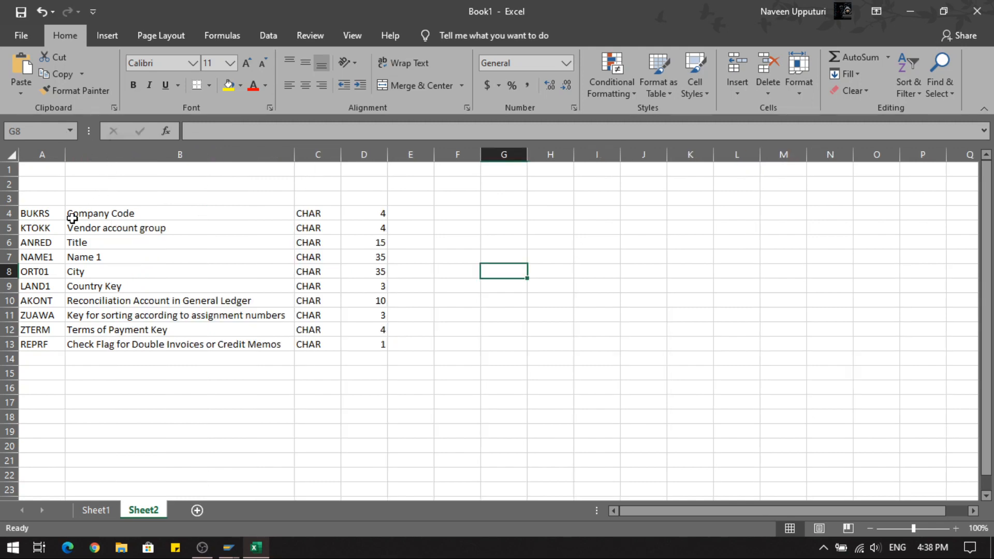
Step: Replace the type CHAR with C in cell C4 and fill it down to C13 for all fields
left_click_drag(46, 212, 38, 341)
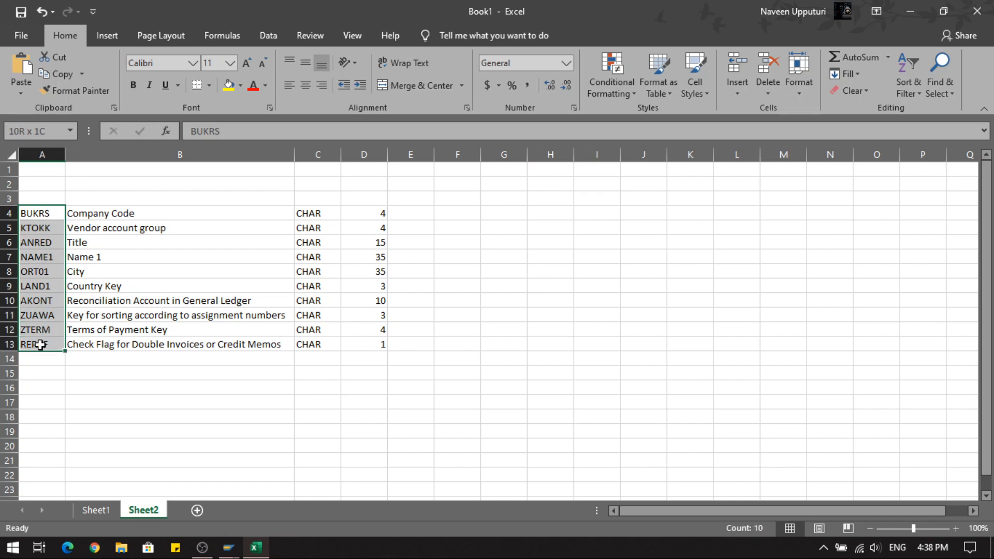
left_click(323, 213)
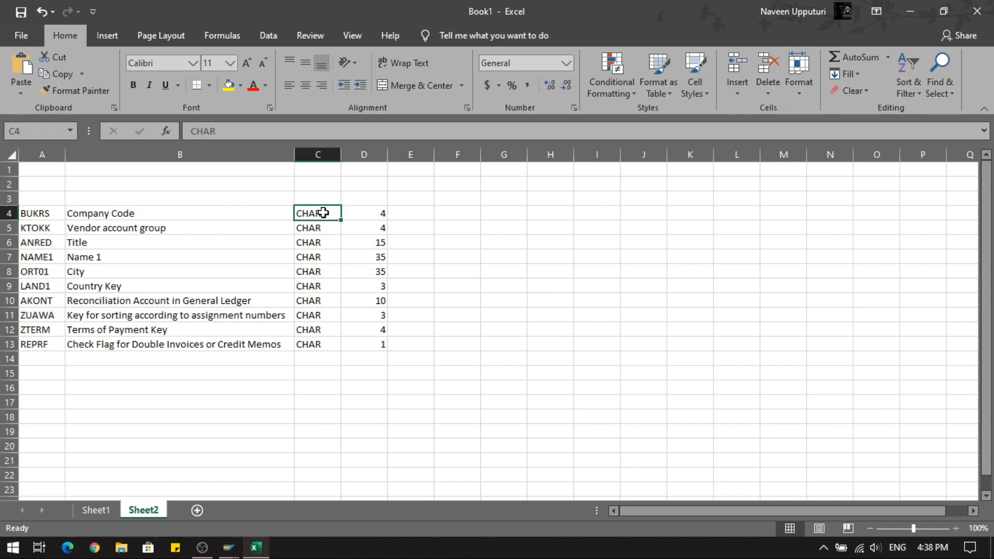
double_click(323, 212)
key("BackSpace")
key("BackSpace")
key("BackSpace")
key("BackSpace")
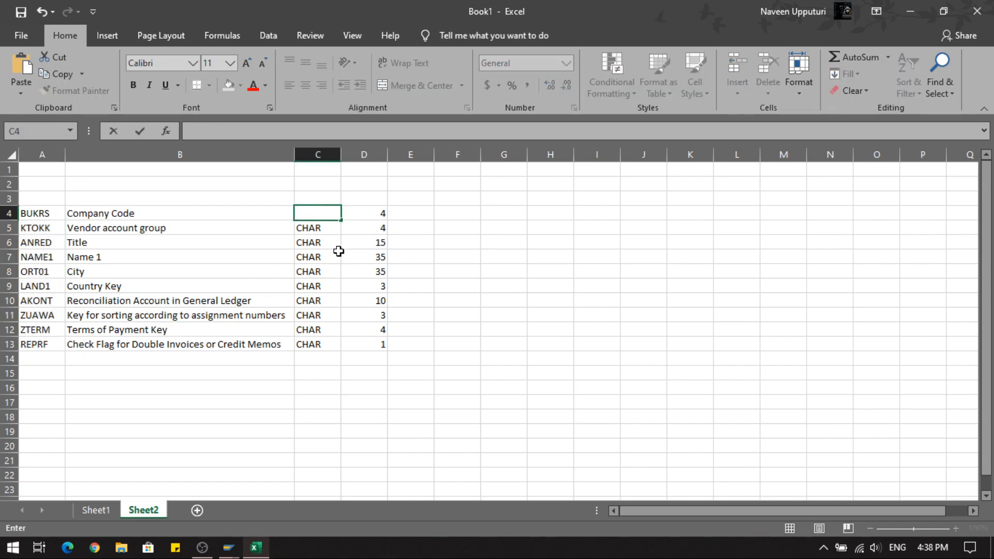
type("C")
key("Delete")
left_click_drag(341, 221, 323, 343)
left_click(468, 286)
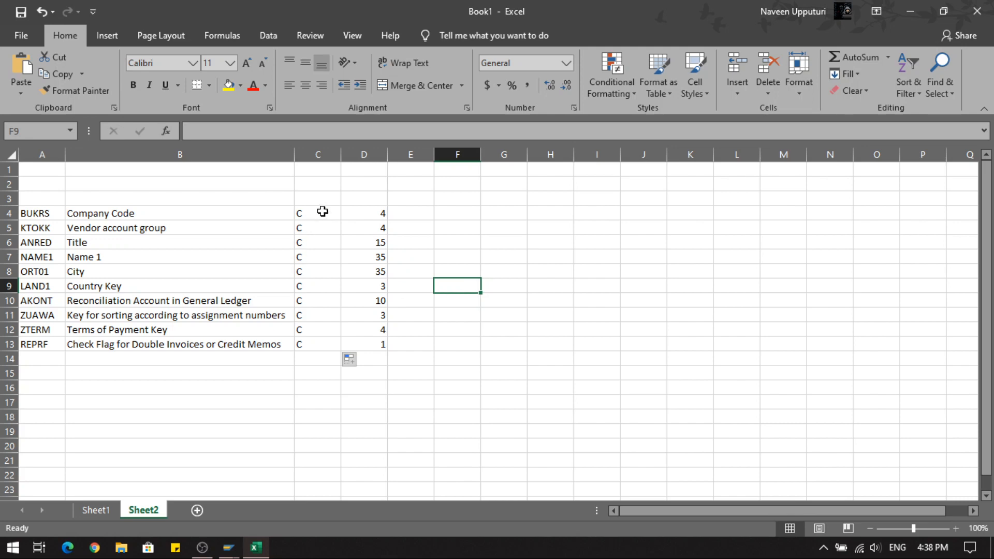
Step: Copy the field names in A4:A13, then switch to SAP and open Maintain Source Fields for AP_MASTER
left_click_drag(46, 214, 49, 345)
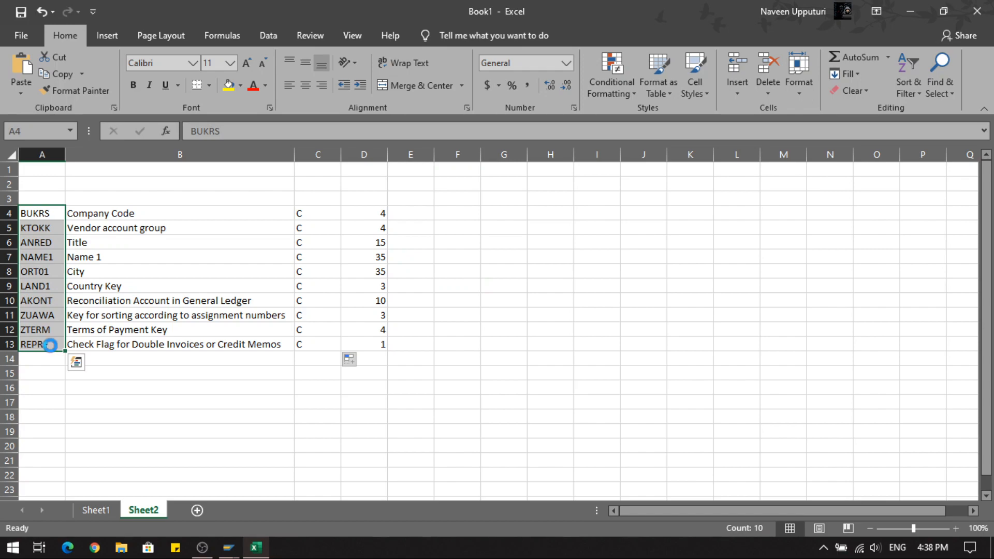
key("ctrl+c")
mouse_move(228, 547)
left_click(250, 523)
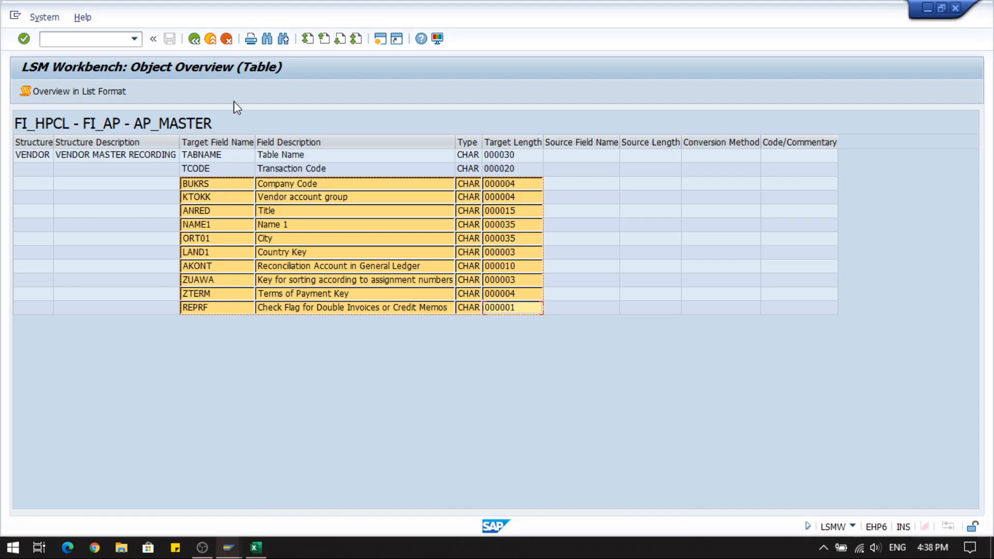
left_click(195, 41)
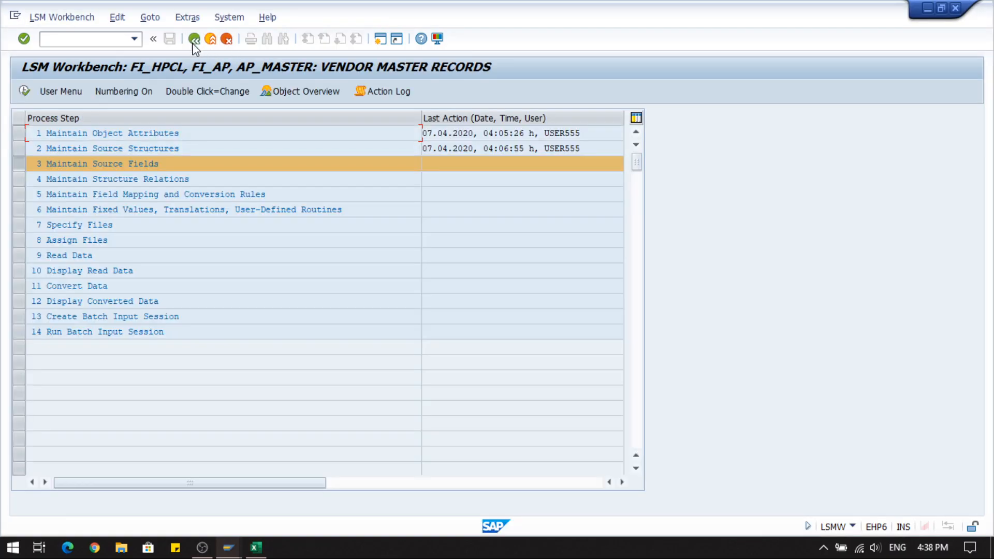
double_click(112, 164)
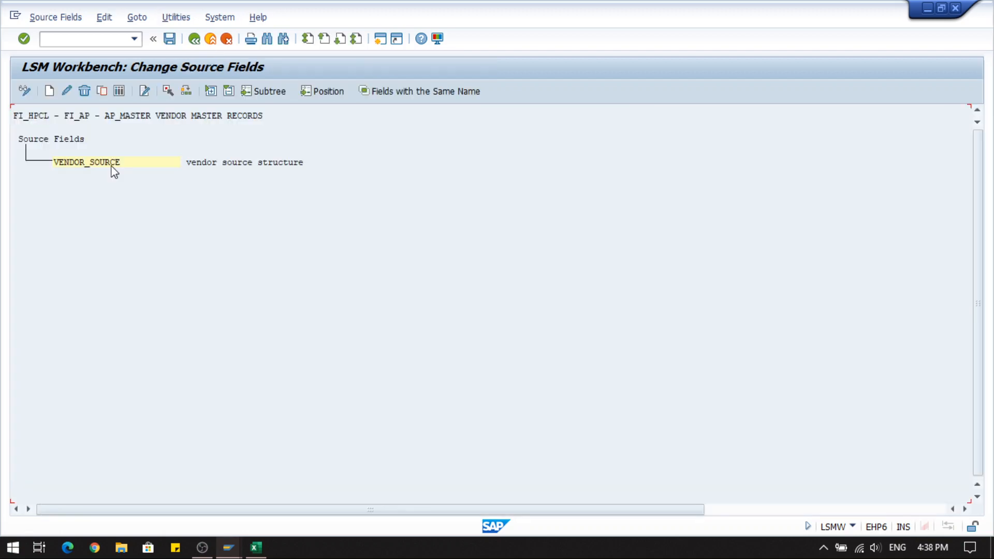
Step: Switch to Excel and review the Source Structure row on Sheet1 beneath the bukrs and akont target fields
left_click(255, 547)
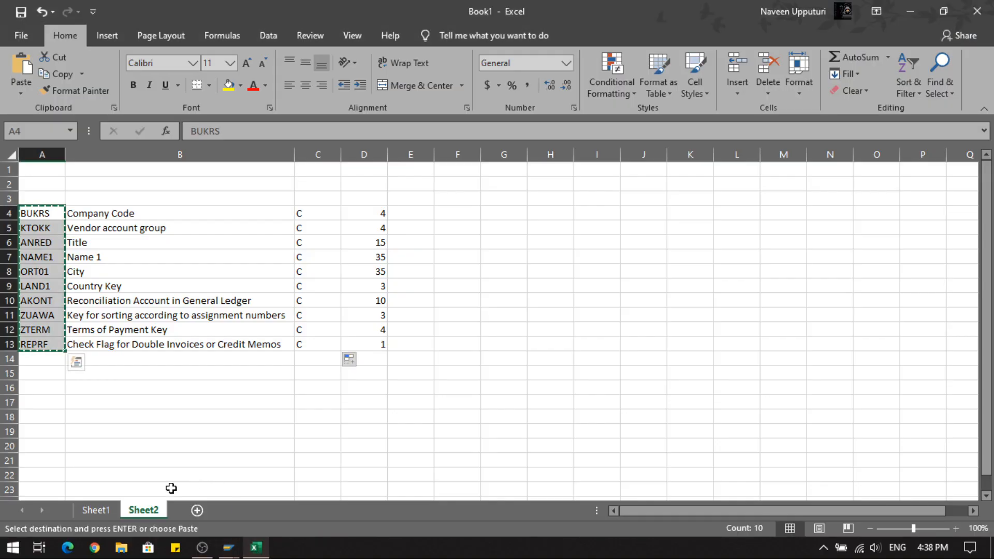
left_click(105, 512)
left_click(88, 290)
left_click(164, 290)
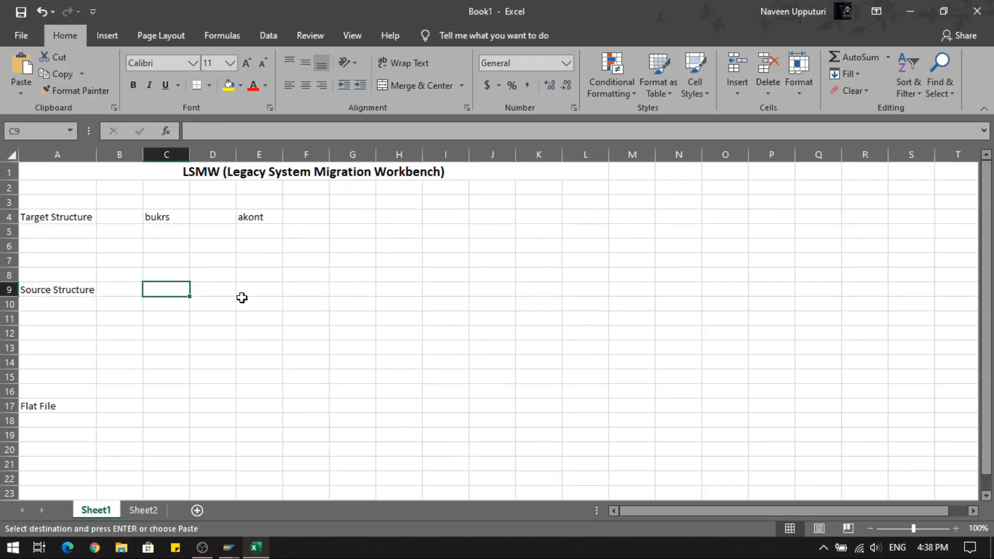
left_click(251, 291)
left_click(155, 293)
left_click(249, 292)
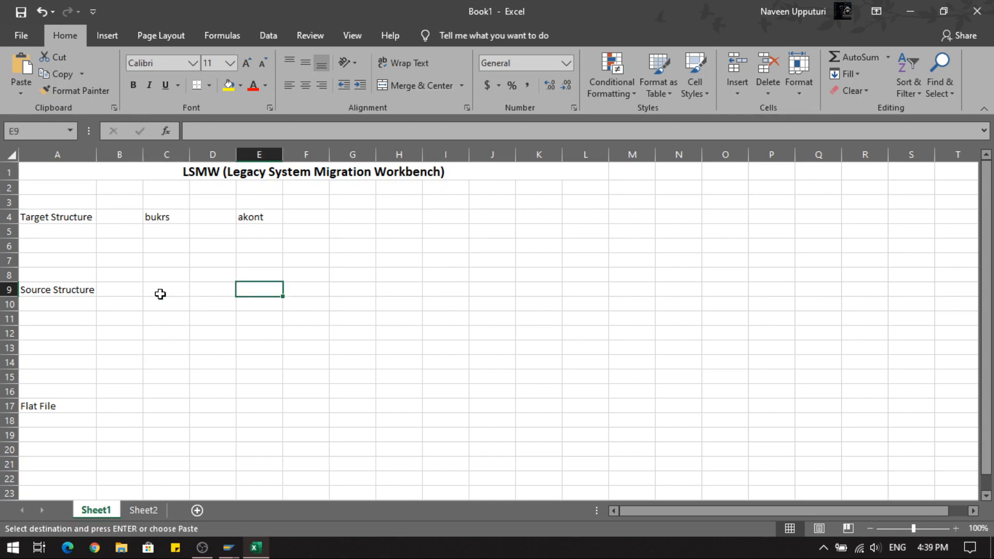
left_click(88, 293)
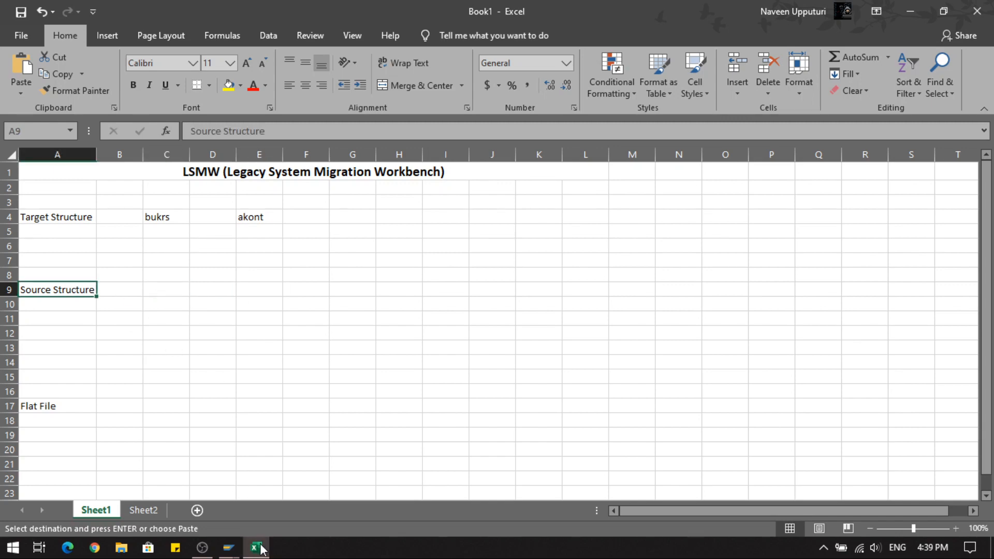
Step: Switch back to SAP and select the VENDOR_SOURCE structure among the source fields
mouse_move(239, 541)
left_click(297, 484)
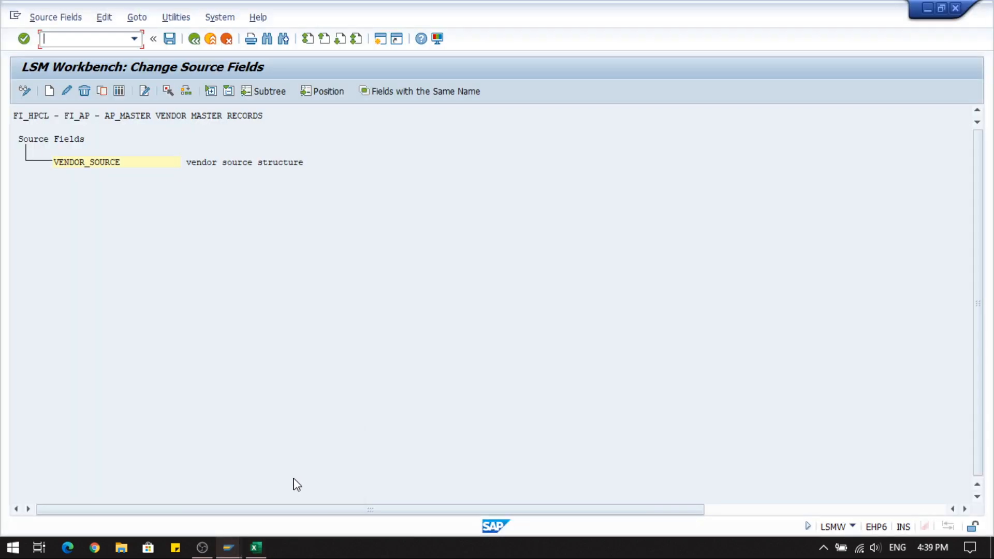
left_click(115, 164)
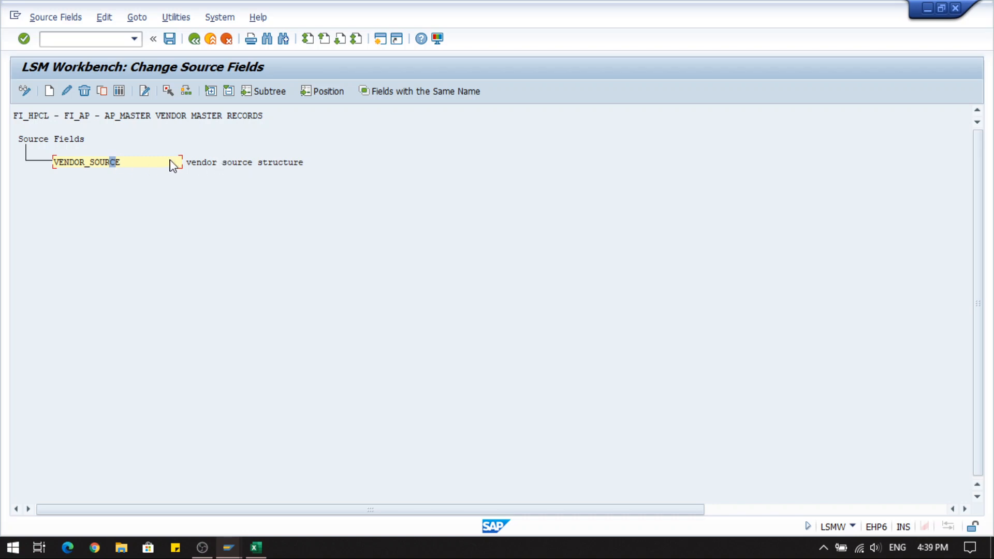
left_click(200, 165)
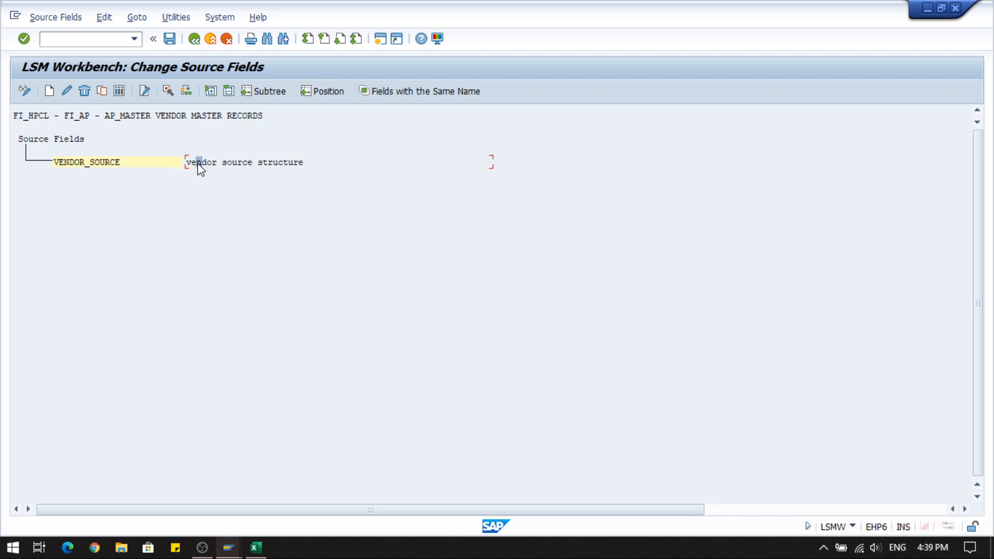
left_click(134, 163)
left_click(113, 163)
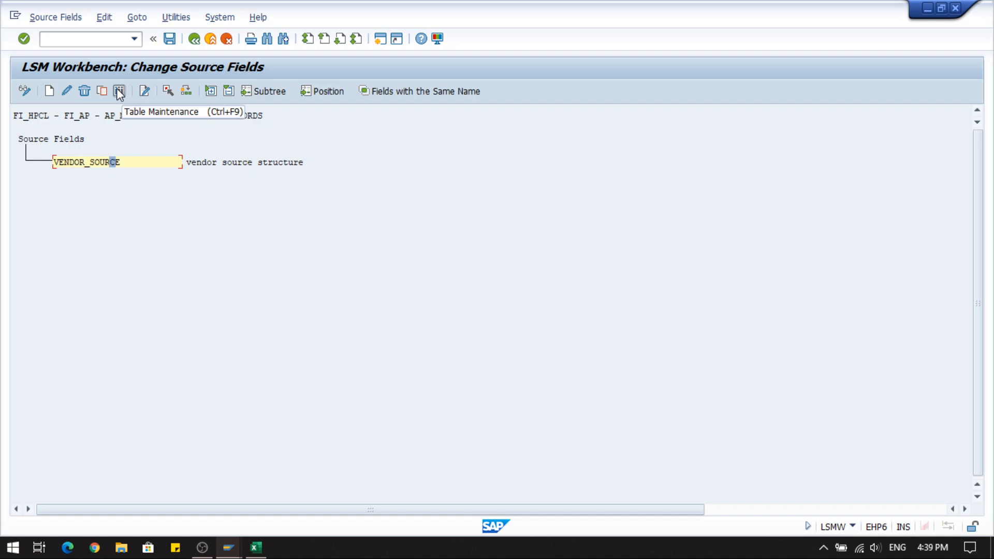
left_click(75, 20)
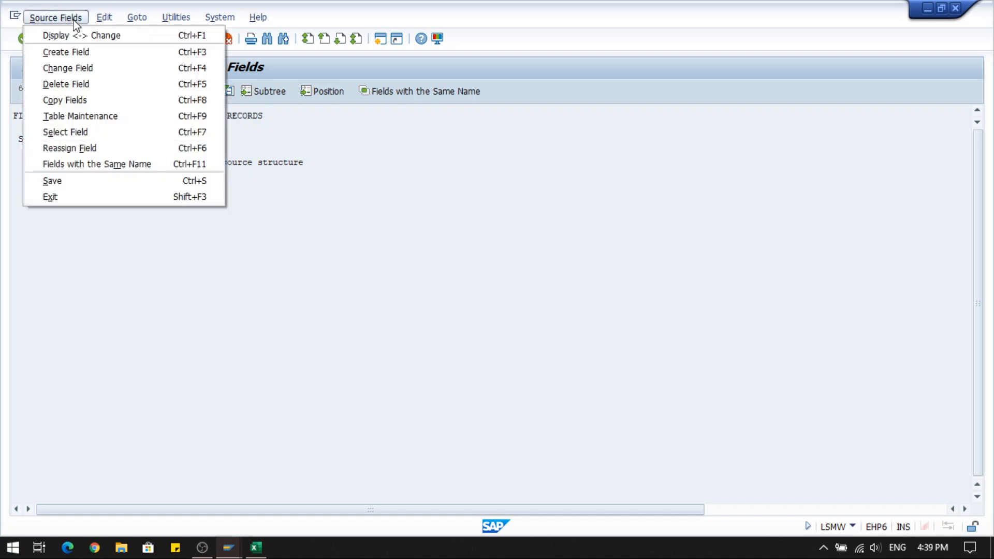
left_click(195, 276)
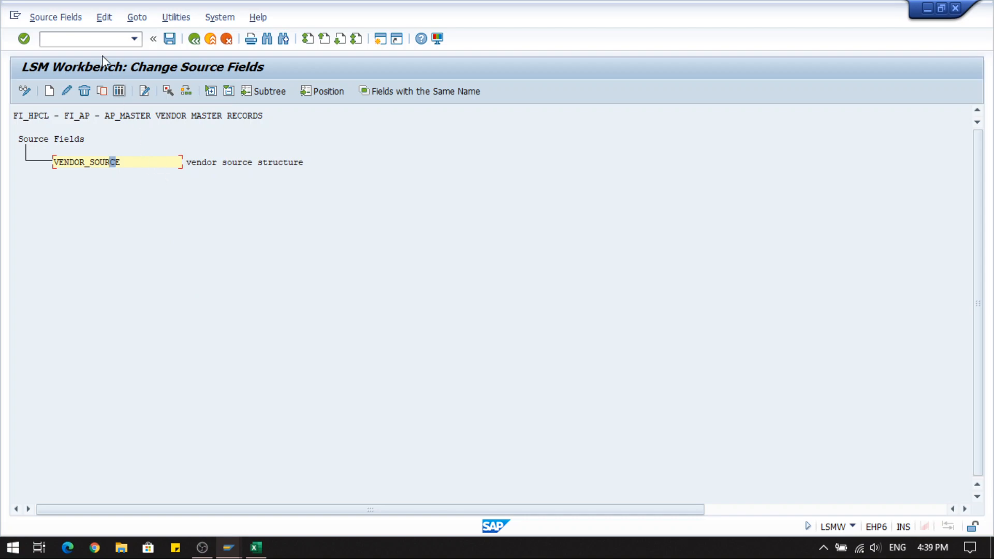
left_click(66, 18)
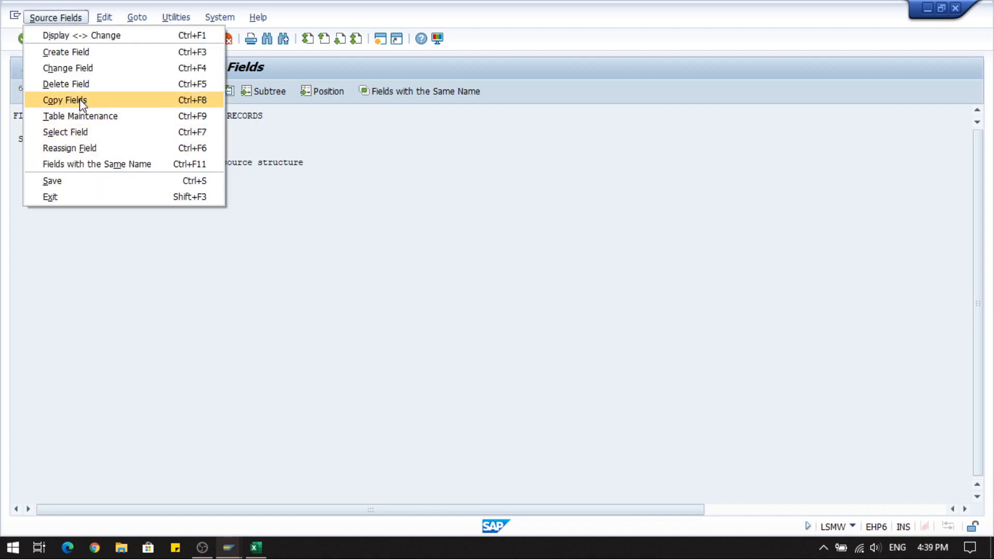
left_click(335, 317)
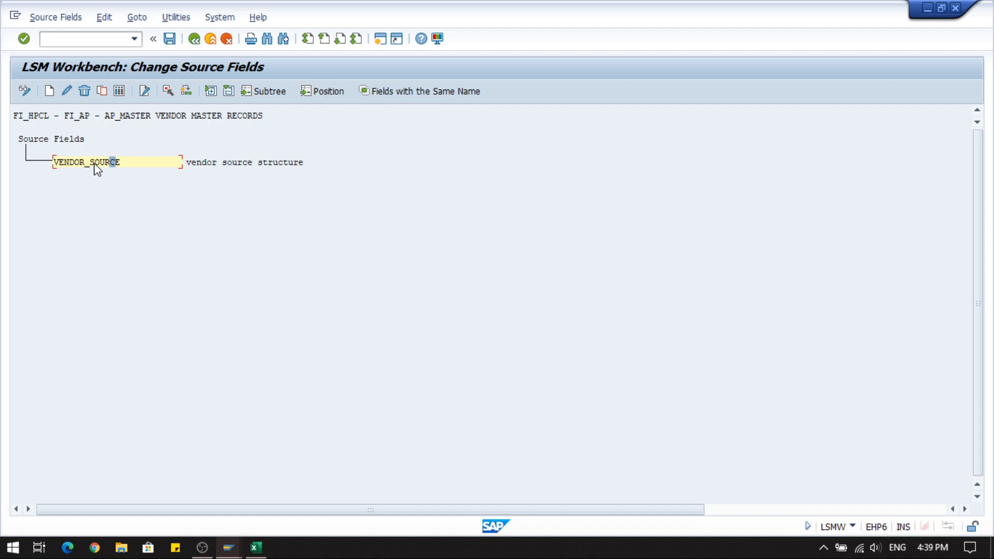
left_click(119, 92)
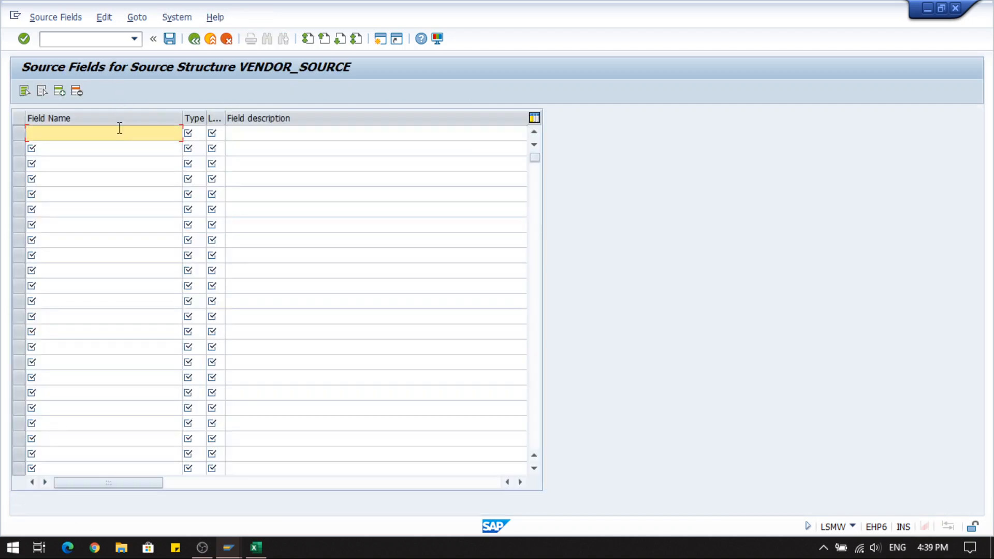
key("ctrl+v")
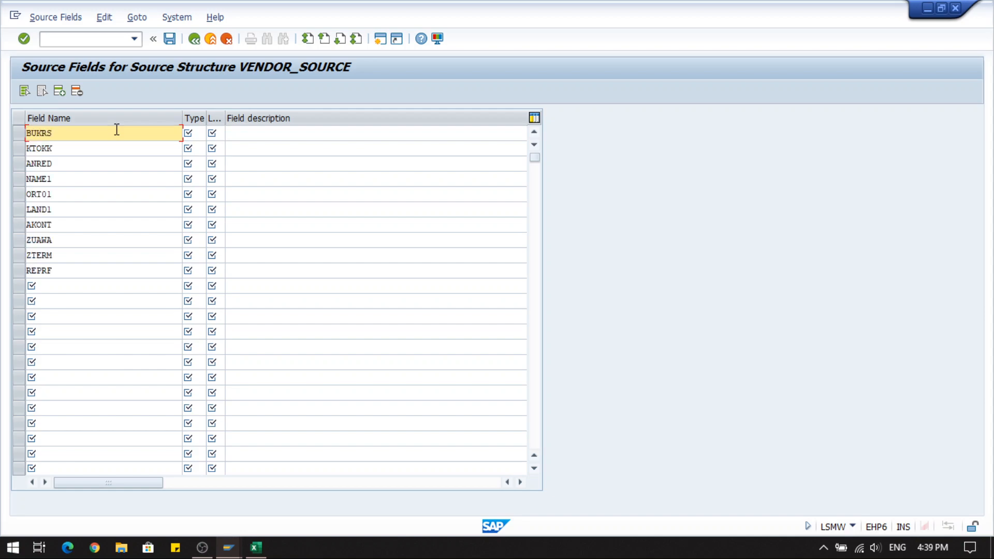
left_click(256, 547)
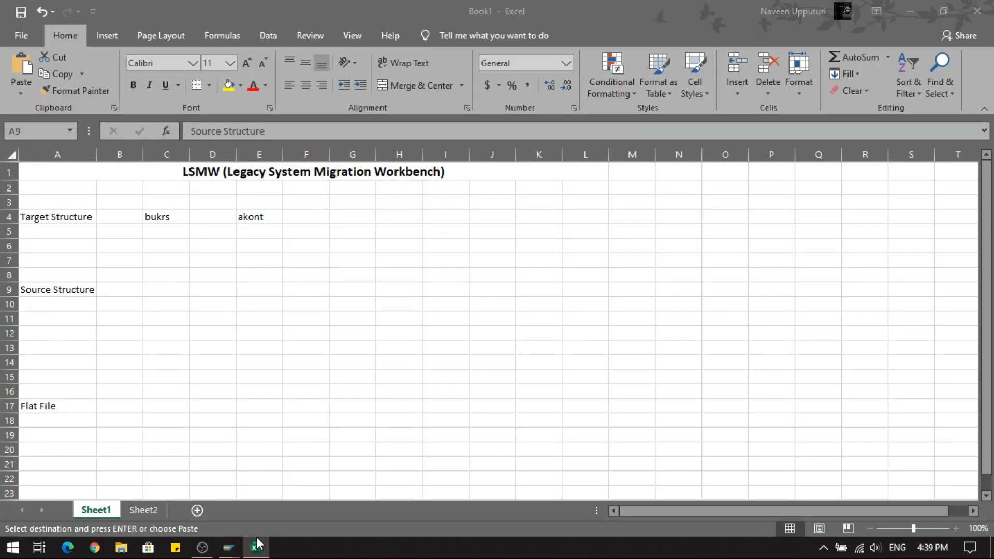
left_click(156, 508)
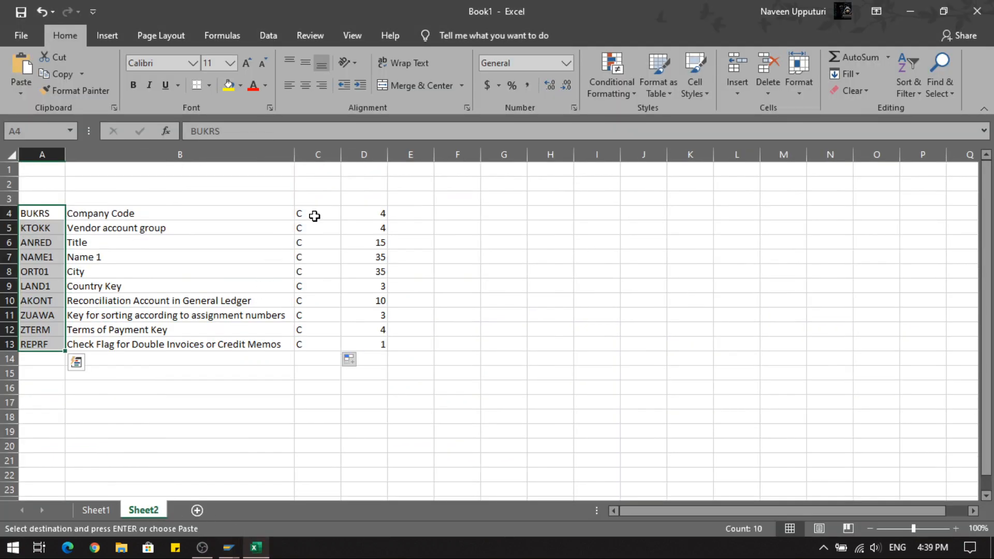
left_click_drag(315, 216, 381, 343)
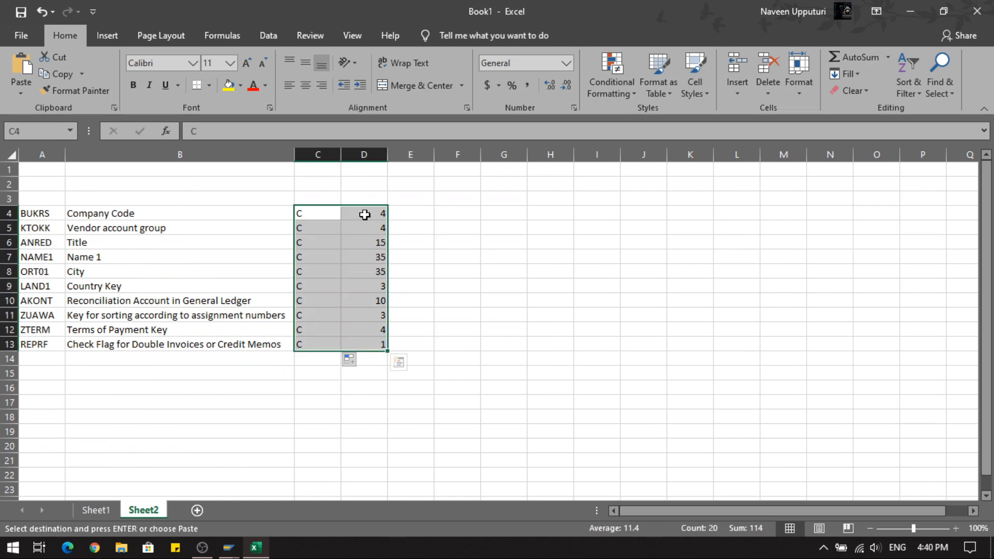
key("ctrl")
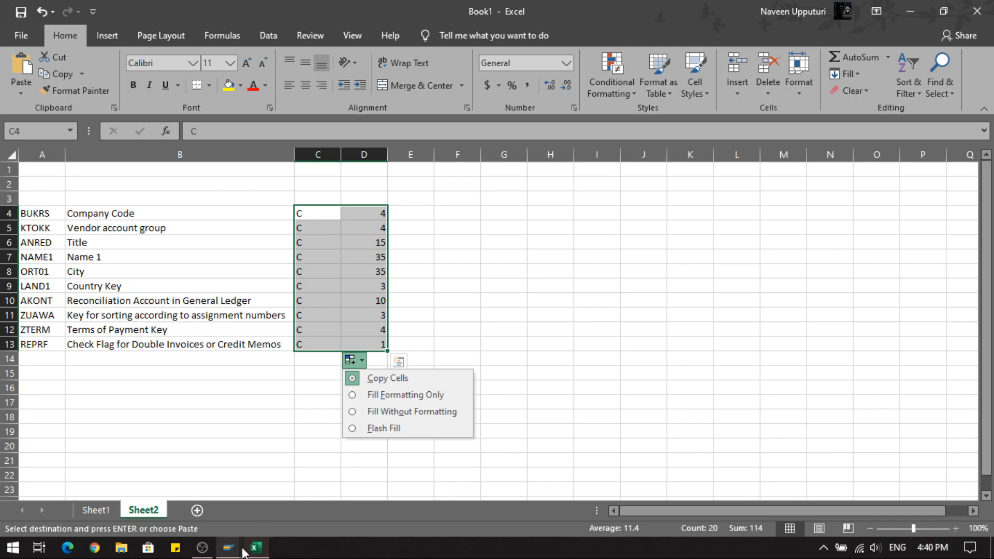
mouse_move(232, 550)
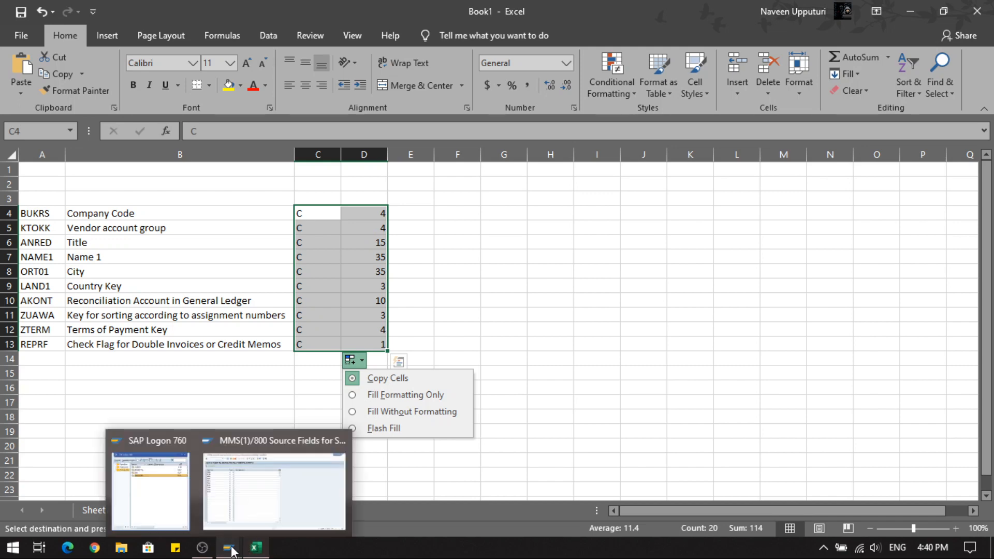
left_click(233, 511)
left_click(201, 133)
type("BUKR KTOK ANRE NAME ORTO LAND AKON ZUAW ZTER REPR")
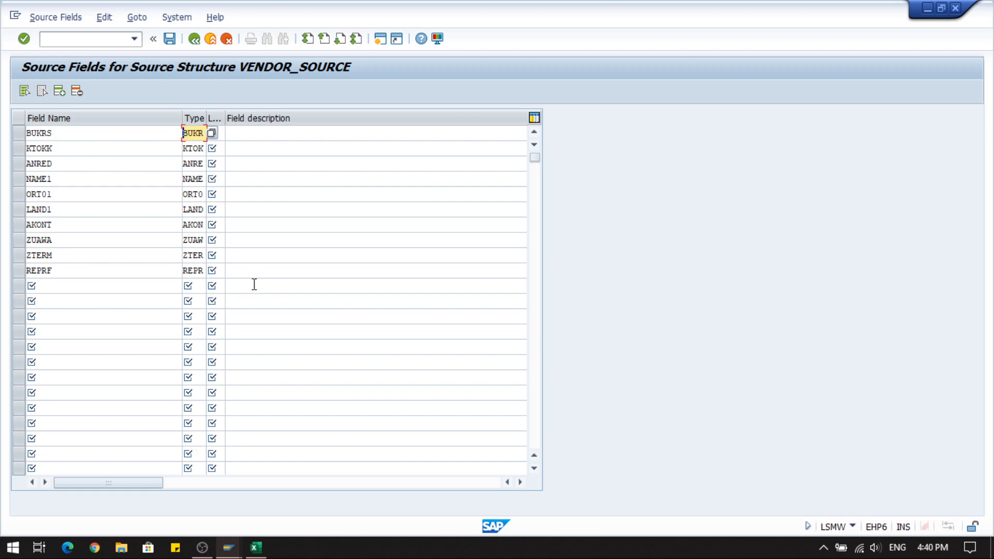
left_click(226, 39)
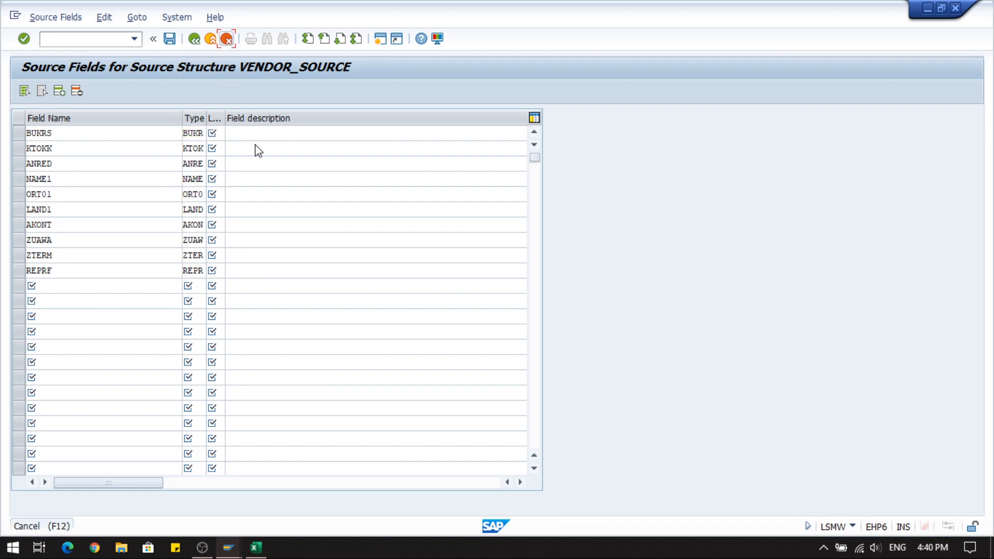
left_click(227, 39)
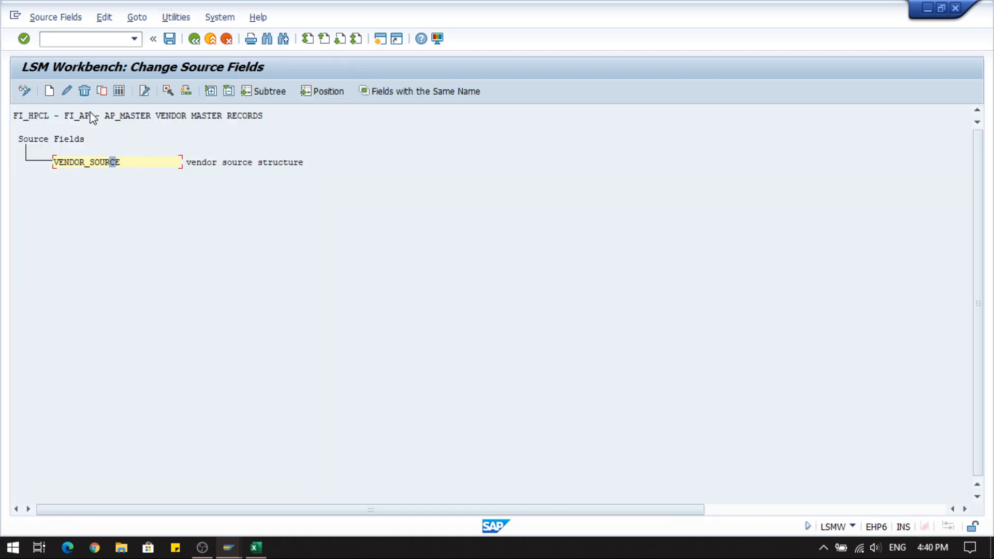
Step: Open the source field table for VENDOR_SOURCE and paste the copied field names BUKRS through REPRF into the Field Name column
left_click(119, 91)
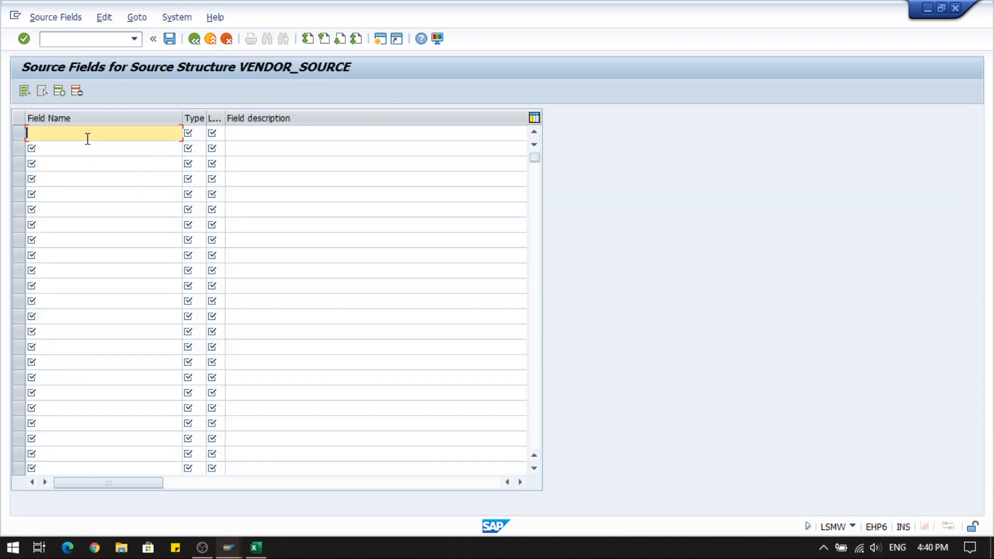
type("BUKRS KTOKK ANRED NAME1 ORT01 LAND1 AKONT ZUAWA ZTERM REPRF")
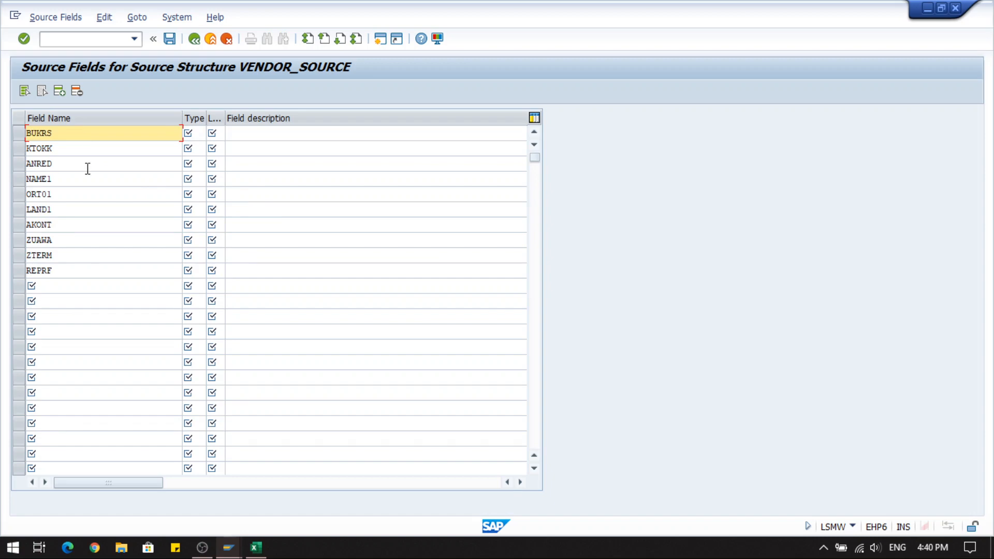
Step: Switch to Excel and copy the field types and lengths in C4:D13 on Sheet2
left_click(259, 552)
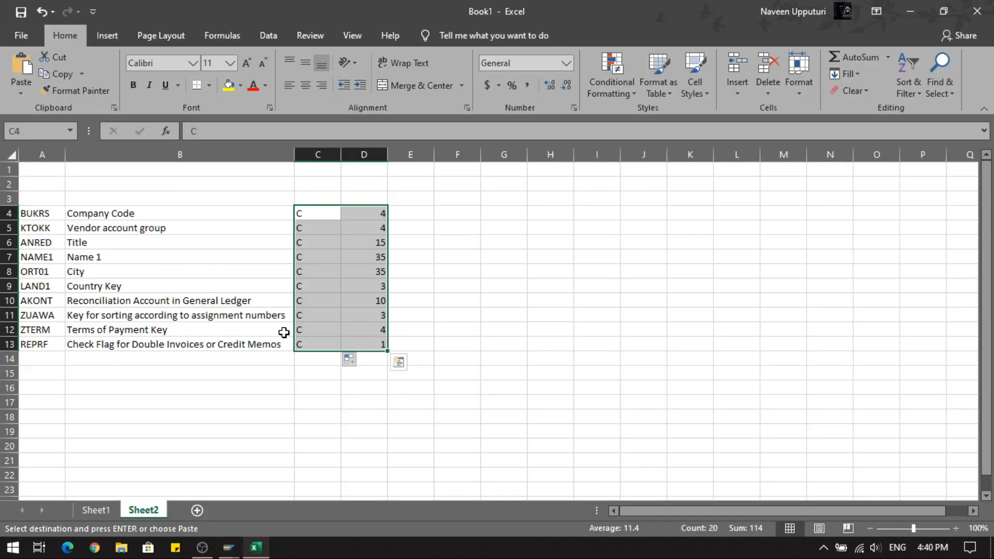
left_click(284, 332)
left_click_drag(310, 214, 382, 339)
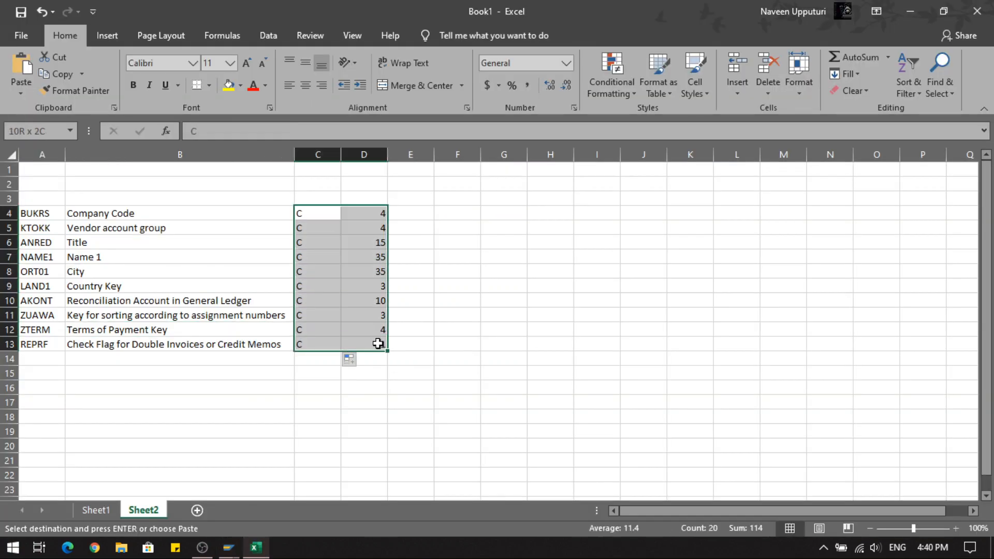
key("ctrl+c")
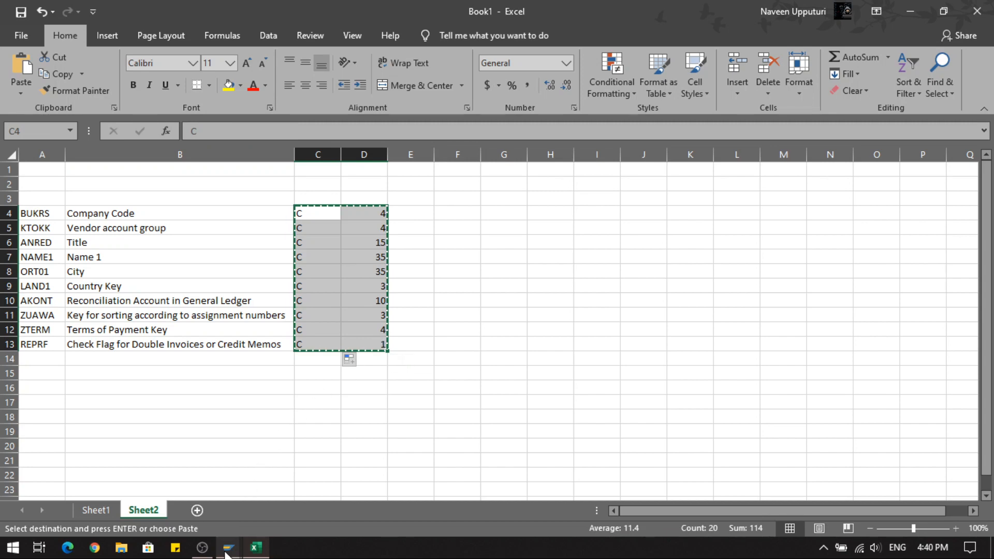
Step: Switch to SAP, paste the types and lengths for all fields starting at the BUKRS row, and confirm the entries
mouse_move(227, 552)
left_click(259, 507)
left_click(202, 136)
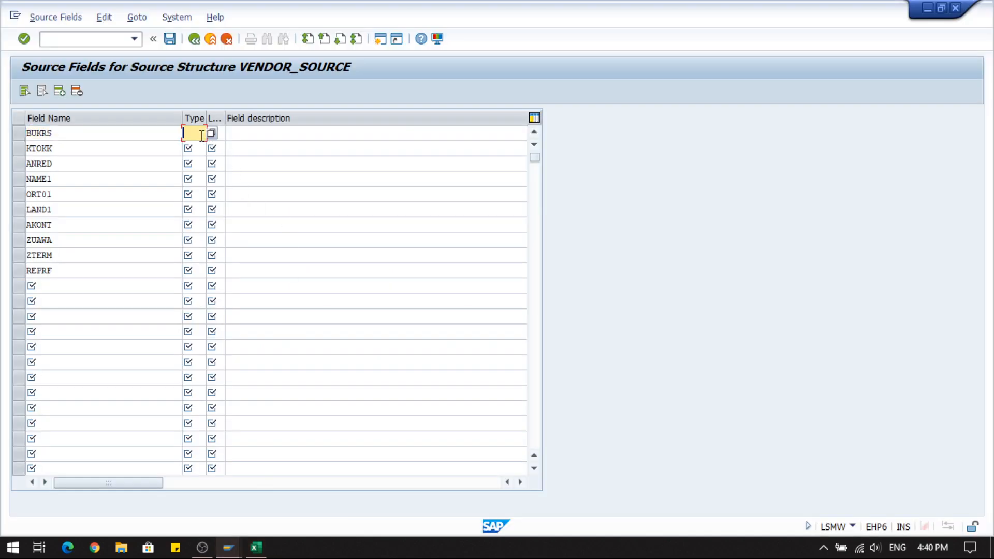
key("ctrl+v")
left_click(223, 154)
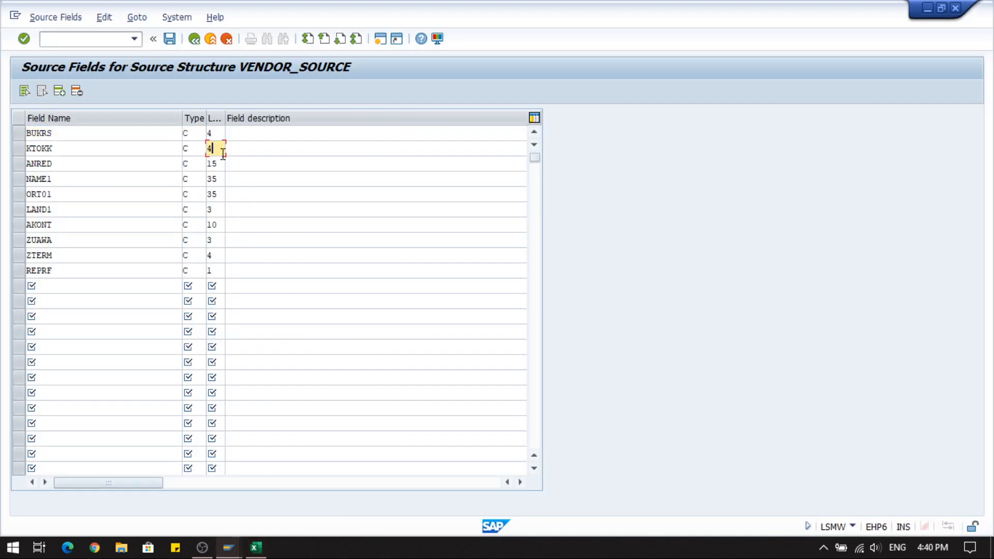
left_click(197, 131)
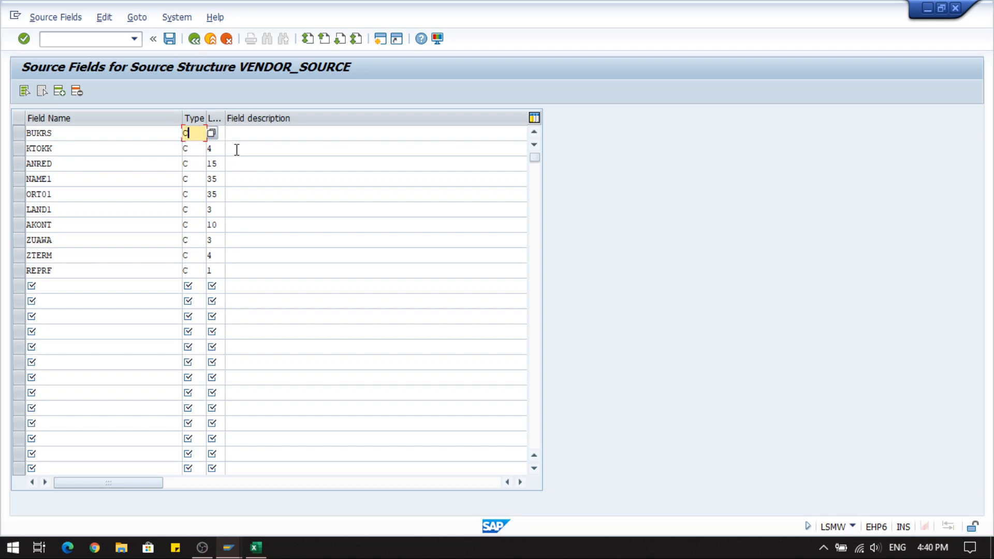
left_click(219, 135)
type("4")
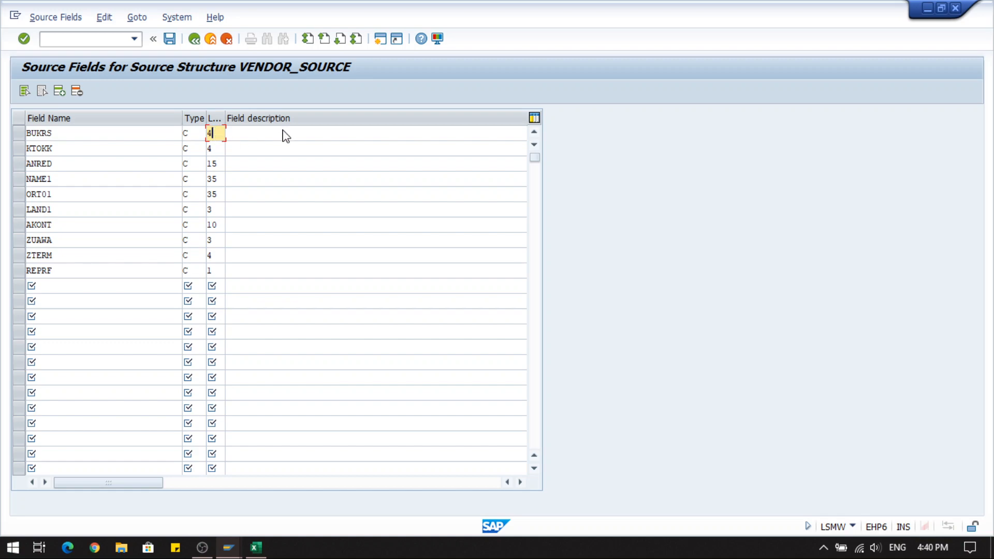
key("Return")
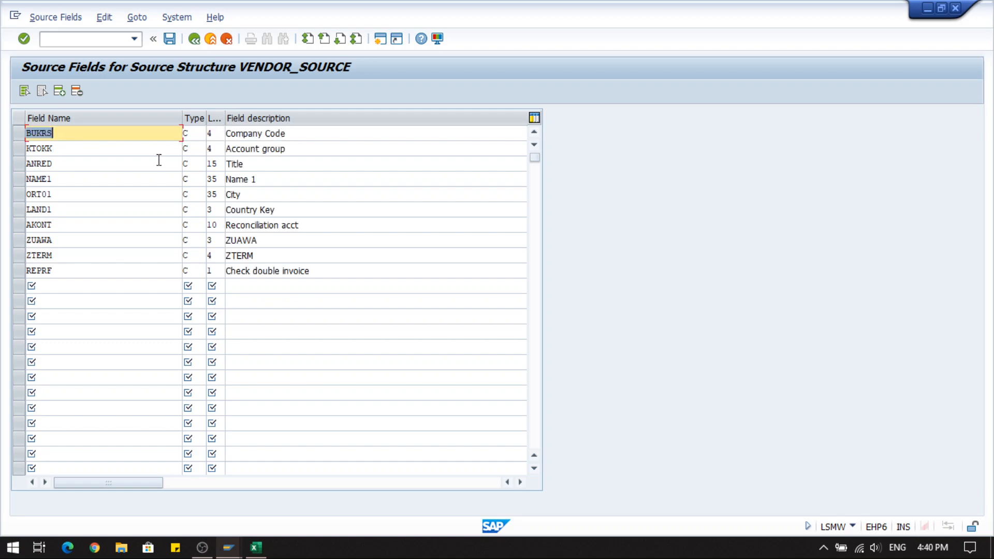
Step: Check the ZUAWA and ZTERM descriptions, then switch to Excel and copy their full descriptions from B11:B12
left_click(33, 131)
left_click(75, 239)
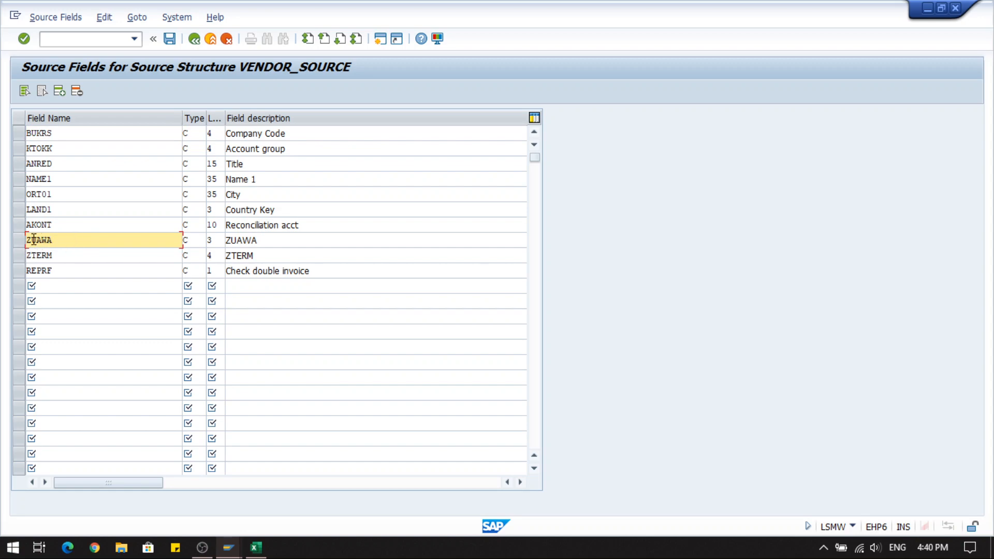
left_click(244, 244)
left_click(264, 255)
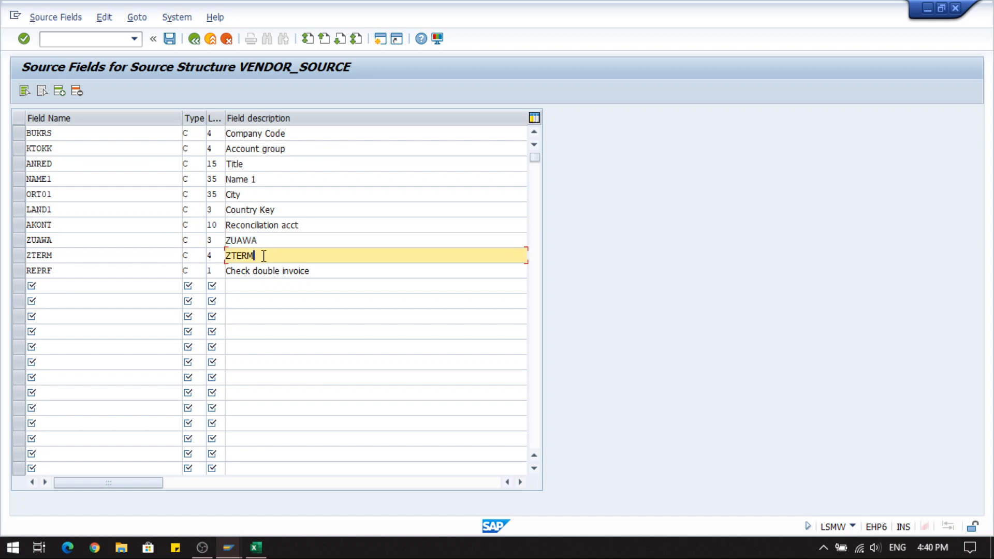
mouse_move(261, 553)
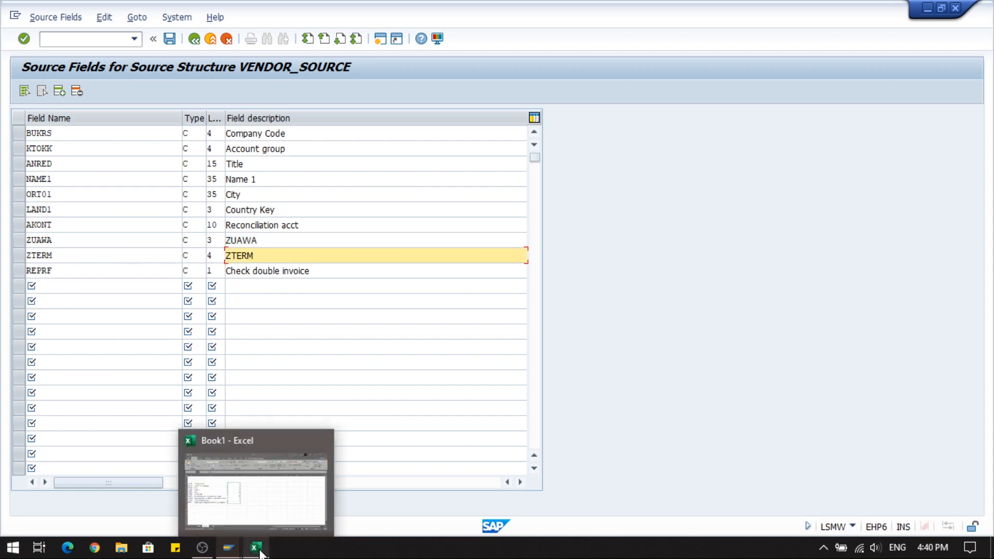
left_click(266, 513)
left_click(320, 390)
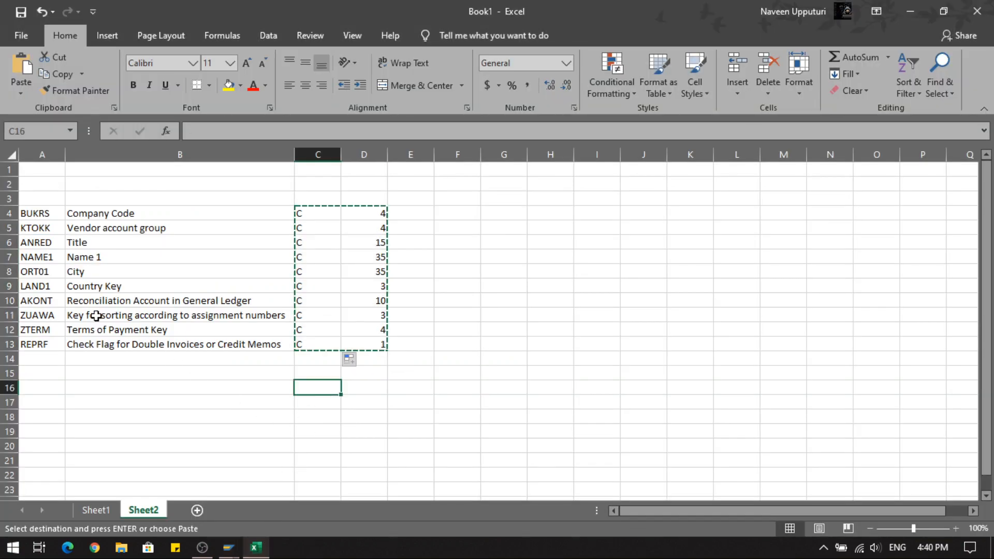
left_click_drag(96, 316, 116, 331)
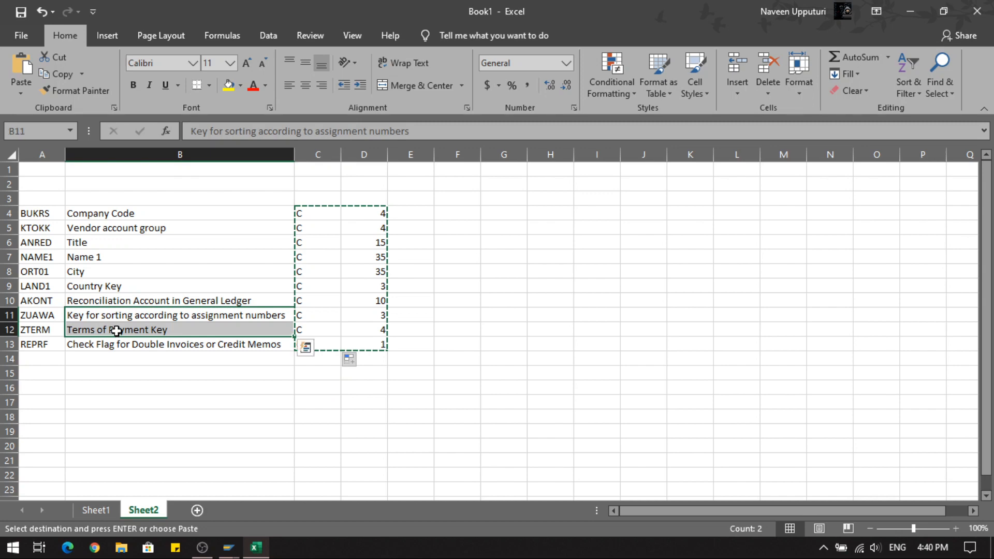
Step: Switch to SAP and replace the ZUAWA and ZTERM descriptions with "Key for sorting according to assignment numbers" and "Terms of Payment Key"
mouse_move(228, 548)
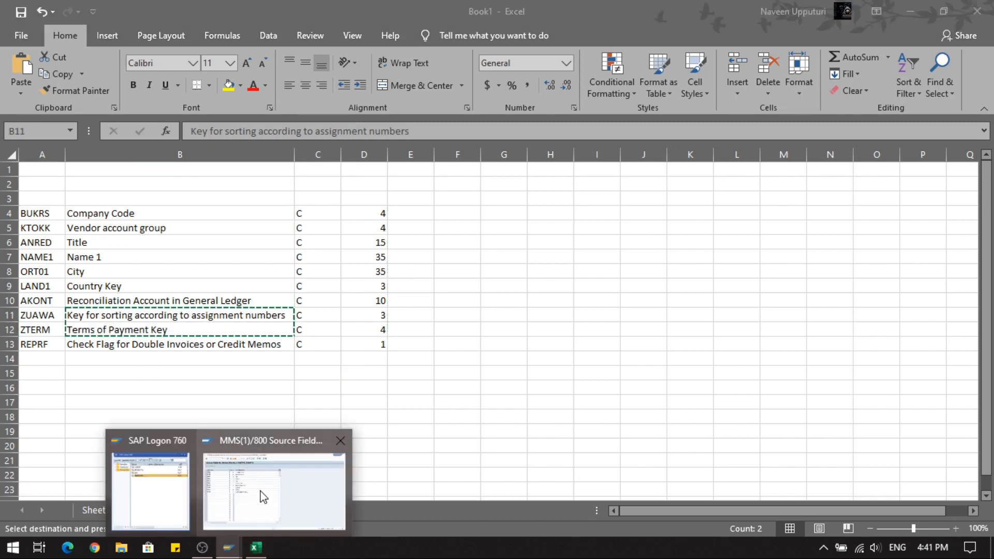
left_click(262, 495)
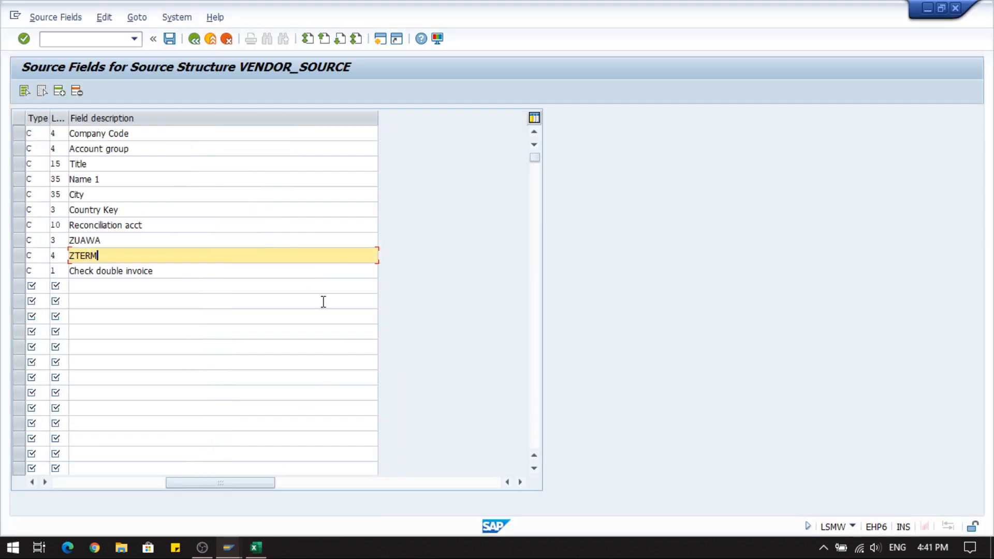
left_click(71, 242)
key("Return")
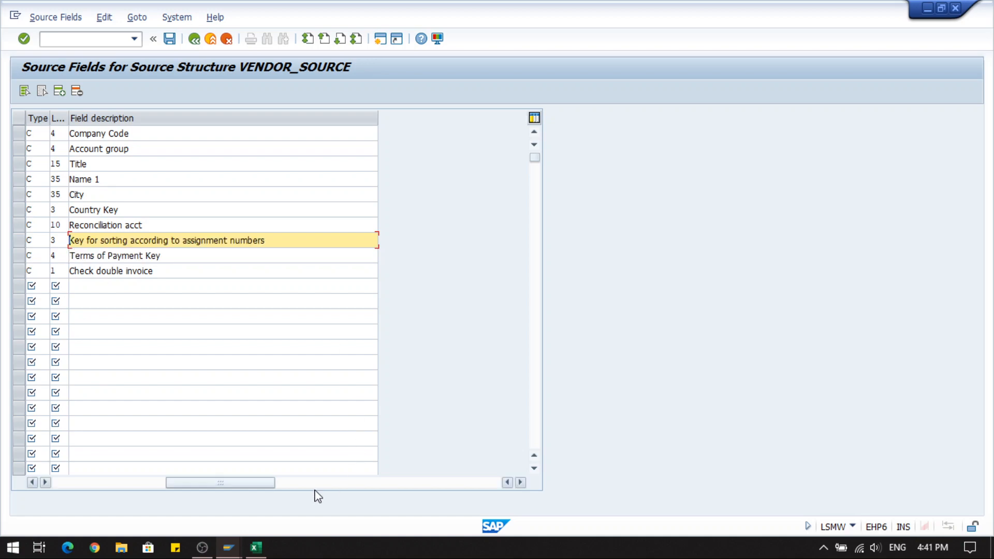
left_click_drag(266, 484, 138, 459)
left_click(425, 321)
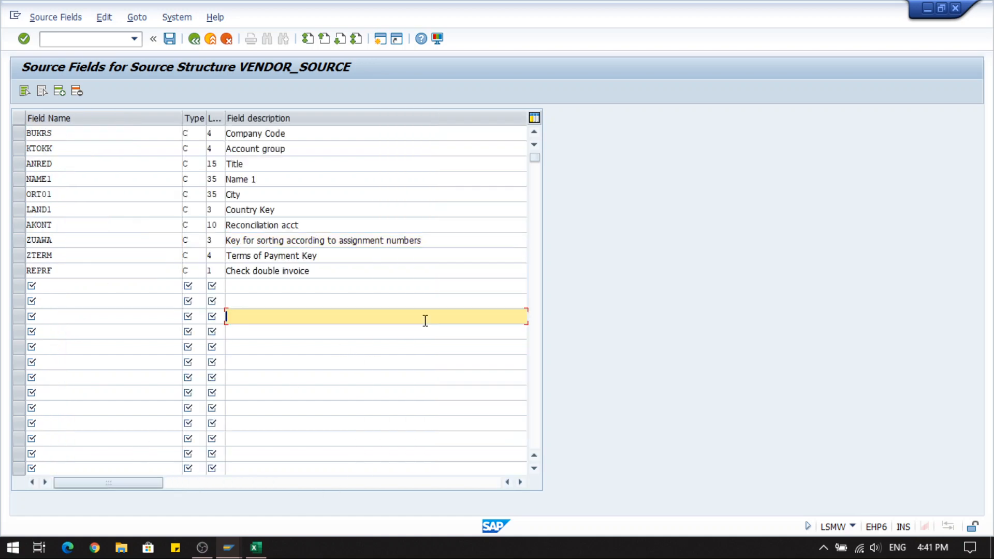
Step: Replace the source field name BUKRS in the Company Code row with HPCL
left_click(140, 211)
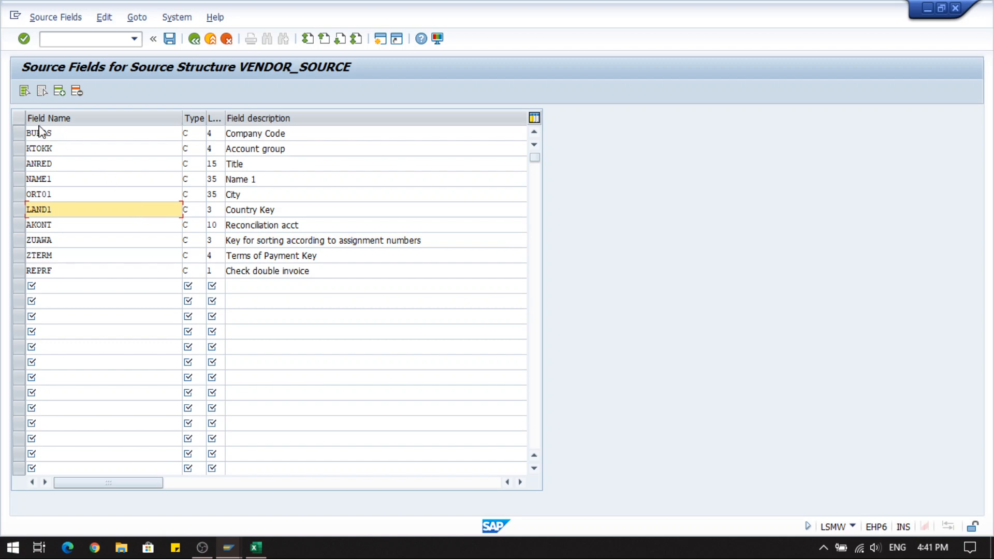
left_click_drag(60, 133, 30, 136)
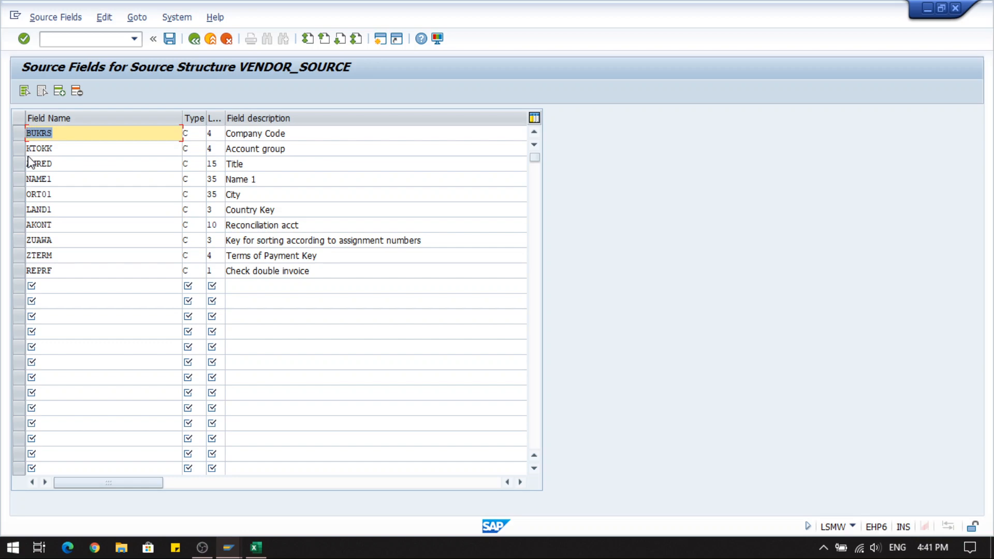
left_click(75, 180)
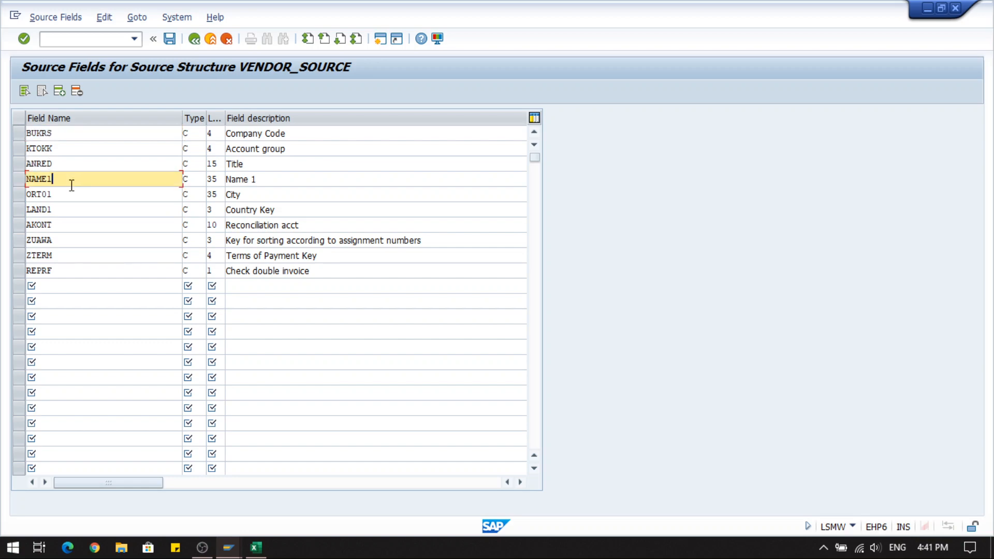
left_click(67, 134)
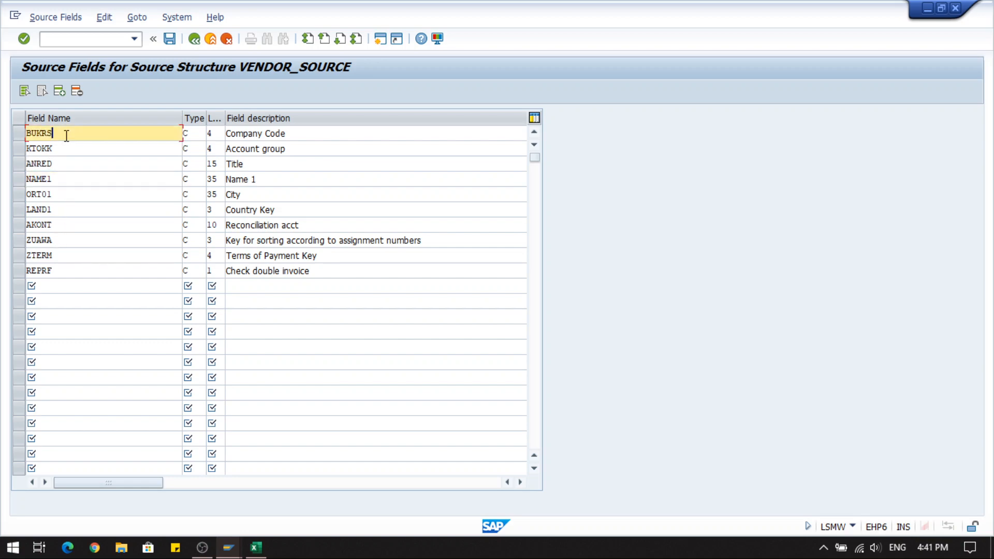
key("BackSpace")
key("BackSpace")
key("BackSpace")
key("BackSpace")
key("BackSpace")
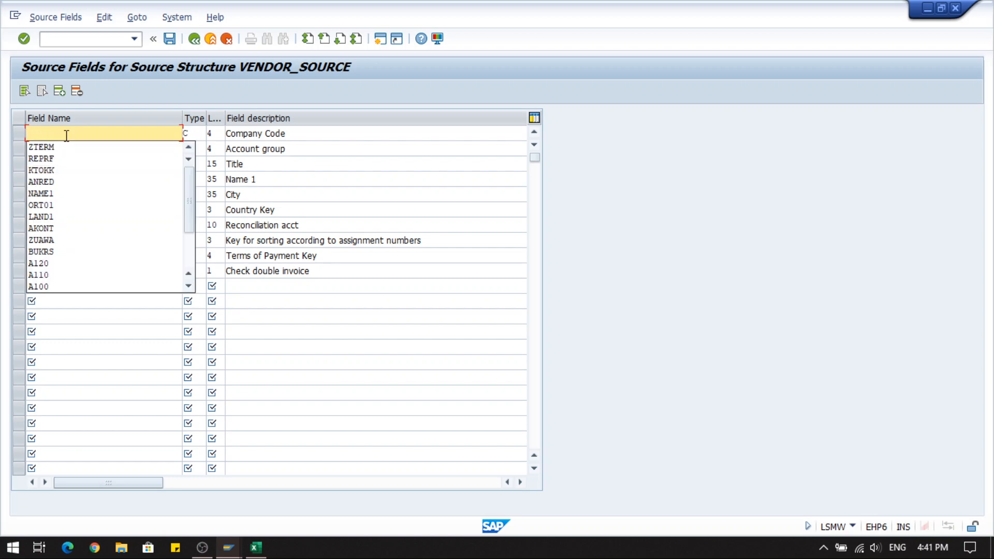
type("HPCL")
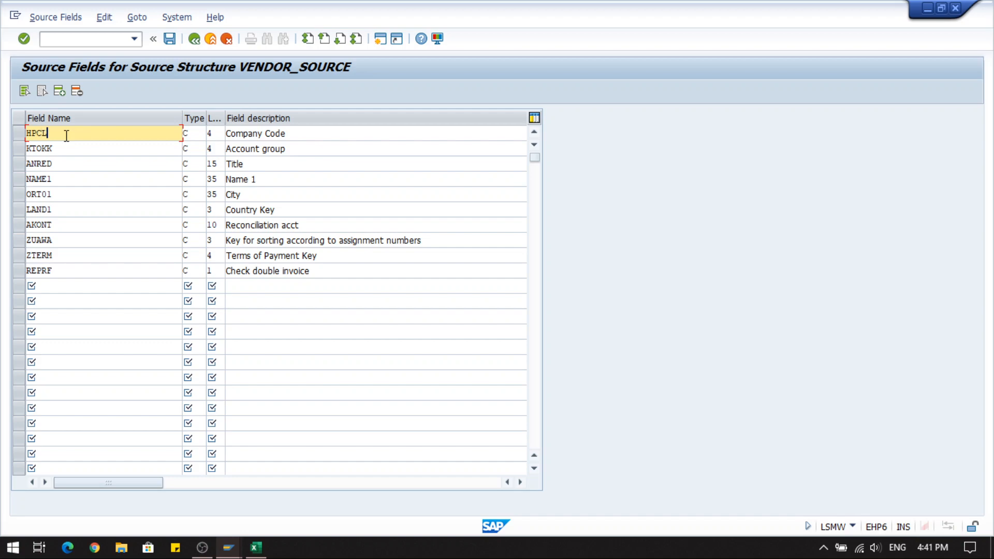
Step: Complete the source field name in the Company Code row as HPCL1 and select the name
type("1")
left_click_drag(65, 133, 16, 131)
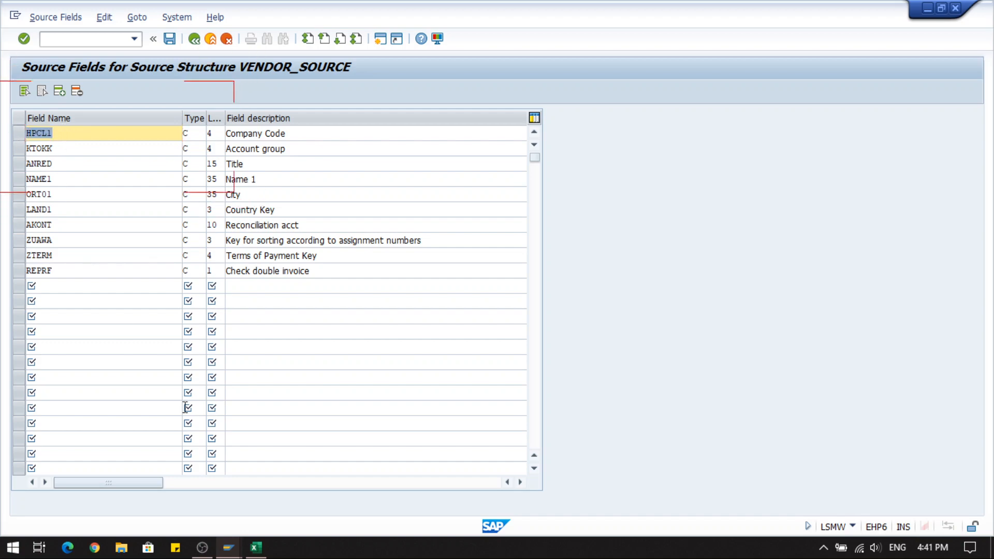
Step: Switch to Excel, enter HPCL1 in I4 of Sheet2, fill the series down to HPCL10 in I13, and copy it
left_click(256, 547)
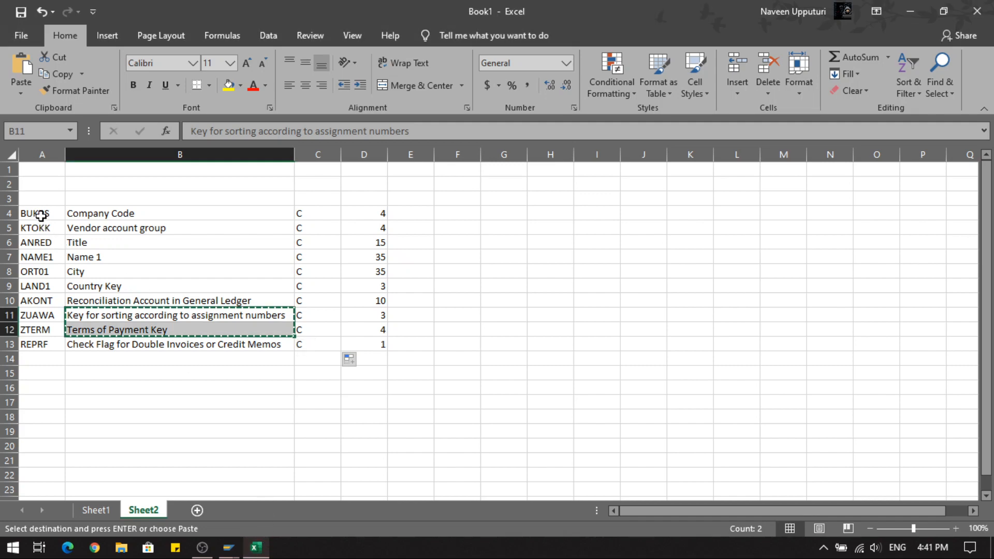
left_click(590, 211)
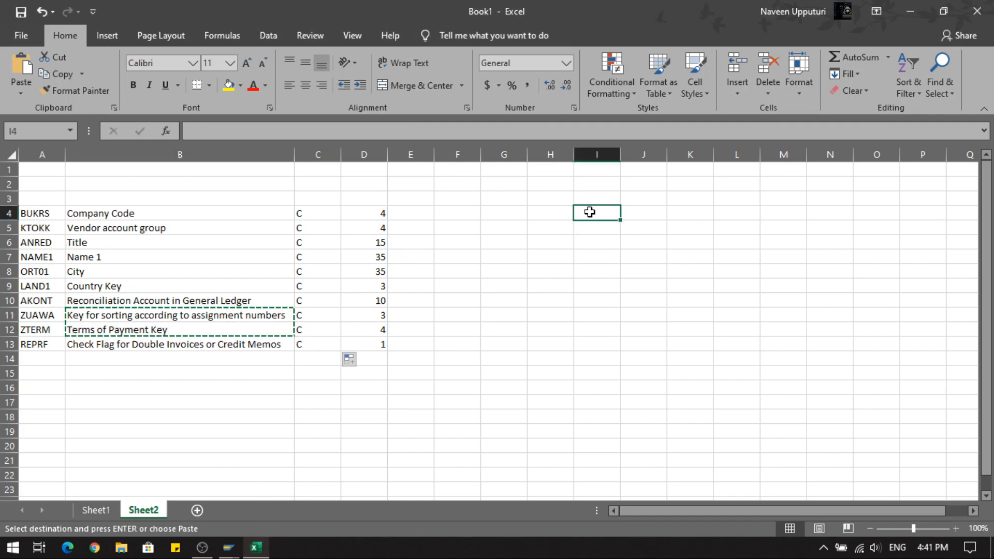
type("HPCL")
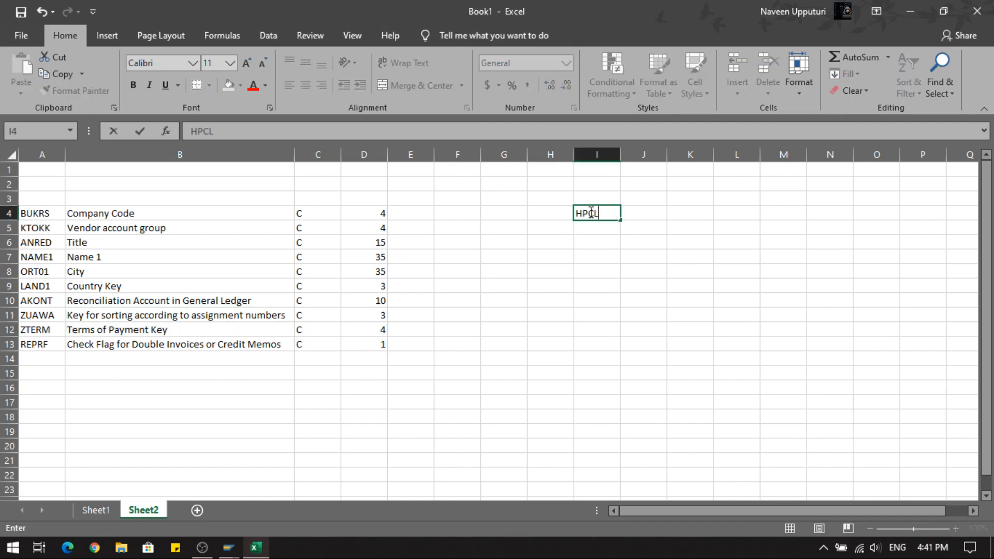
type("1")
key("Return")
left_click(618, 217)
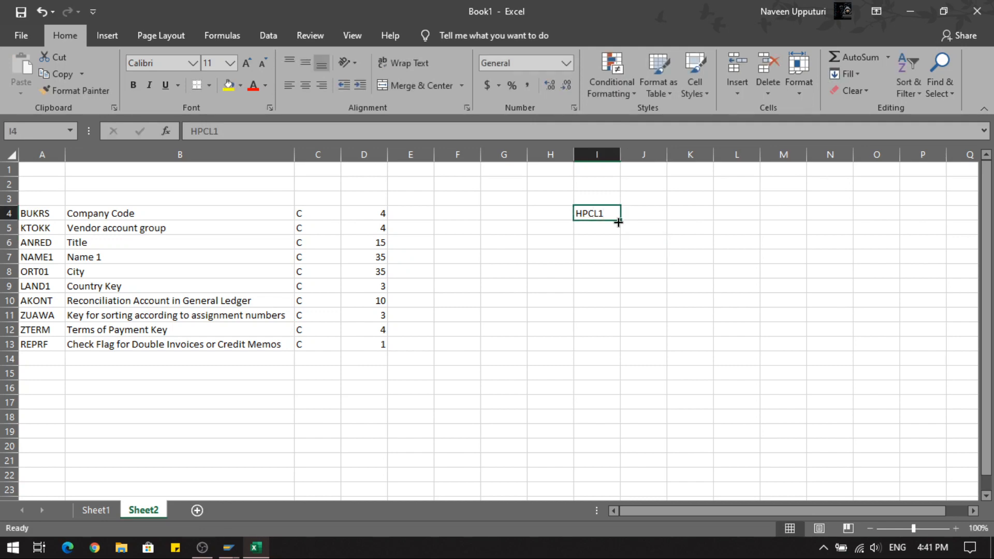
left_click_drag(619, 220, 614, 350)
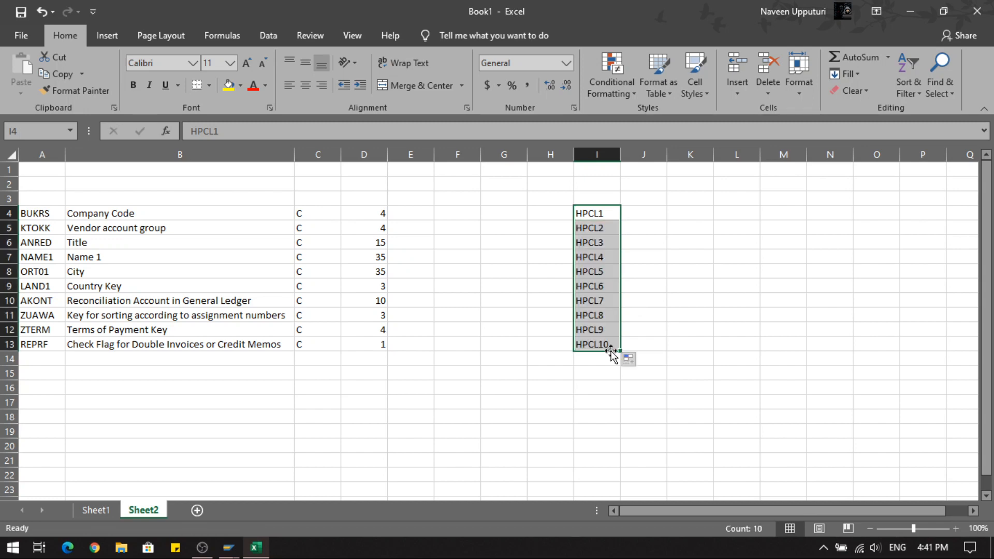
key("ctrl+c")
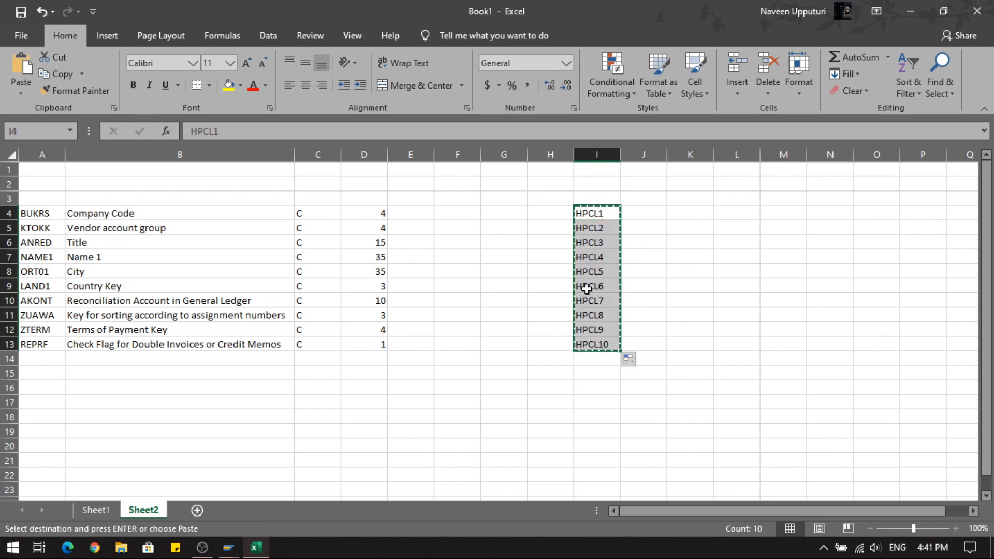
Step: Switch to SAP and paste the names HPCL1 to HPCL10 over the source field names, starting at the Company Code row
mouse_move(231, 547)
left_click(237, 518)
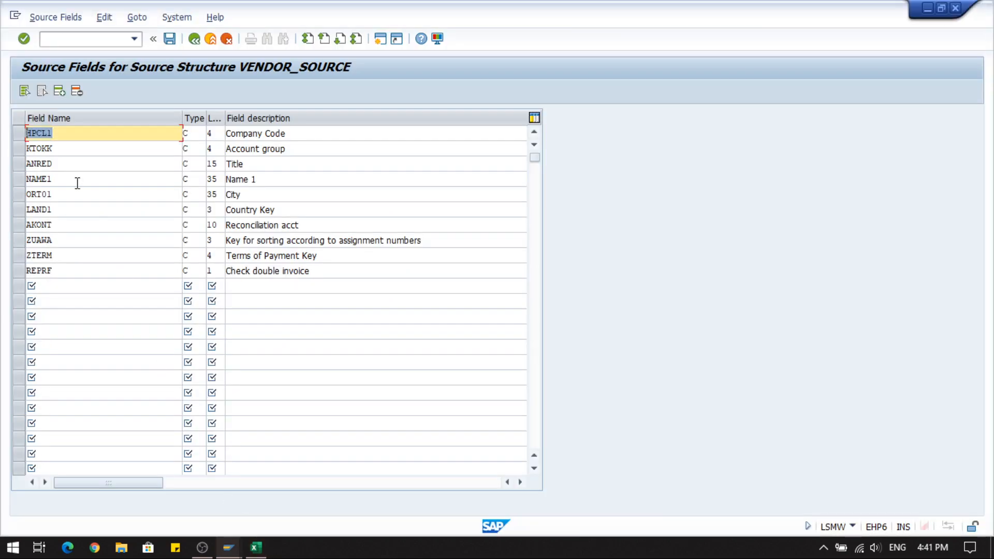
key("ctrl+v")
left_click(55, 272)
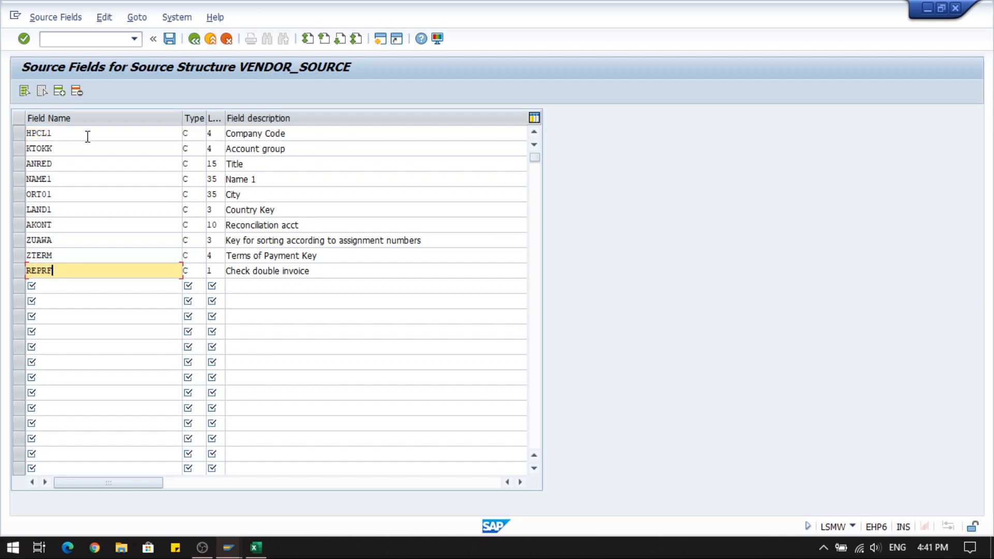
left_click(60, 134)
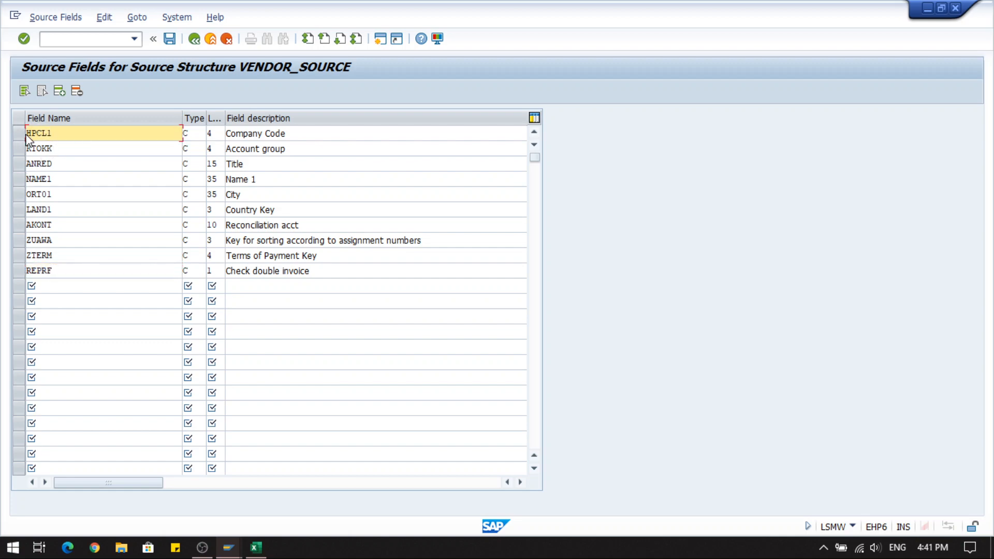
key("ctrl+v")
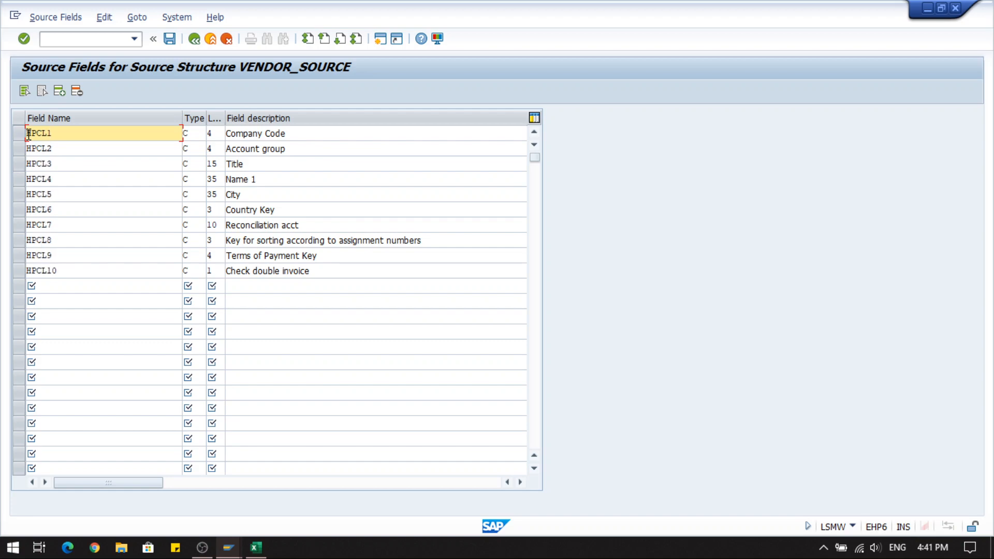
left_click(100, 257)
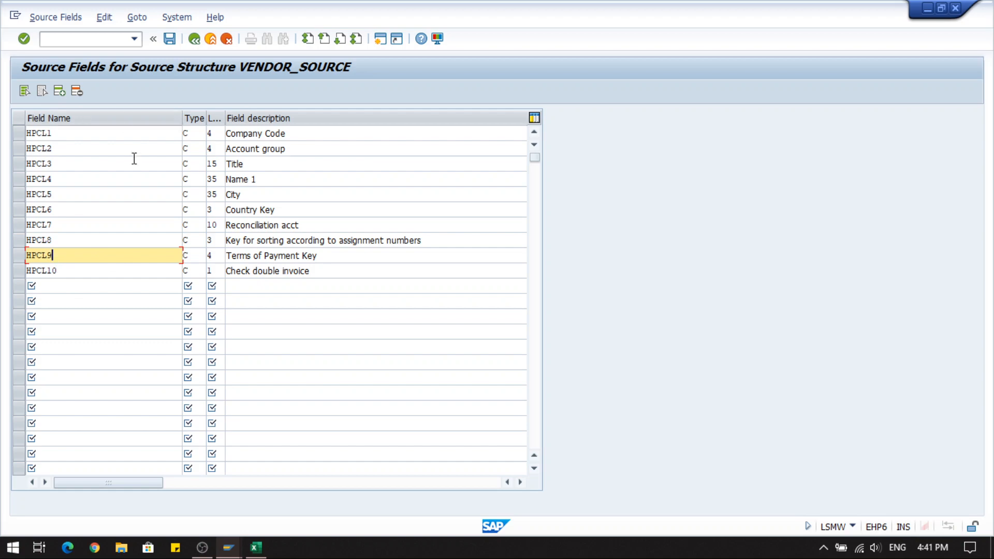
Step: Review the names, descriptions, types and lengths of the first VENDOR_SOURCE fields
left_click(85, 133)
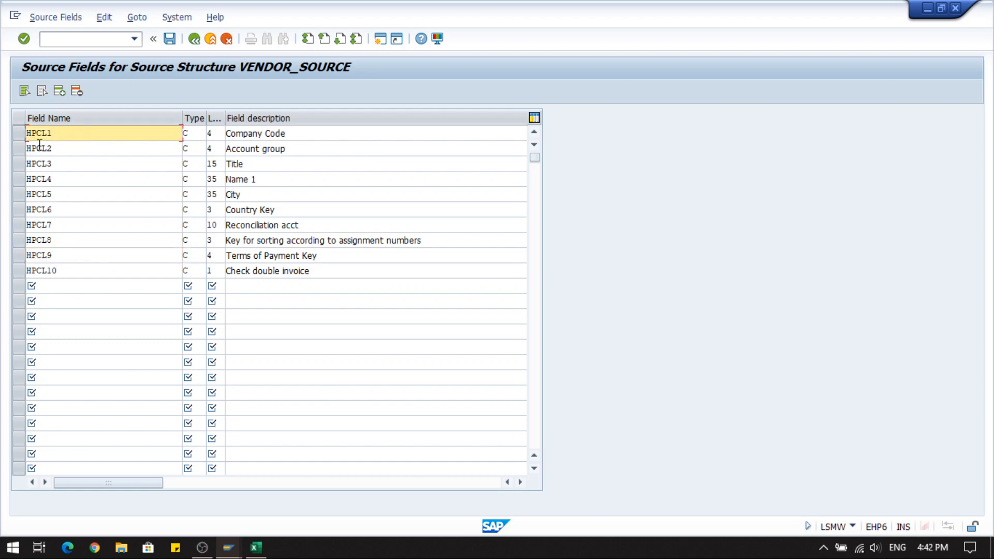
left_click(64, 148)
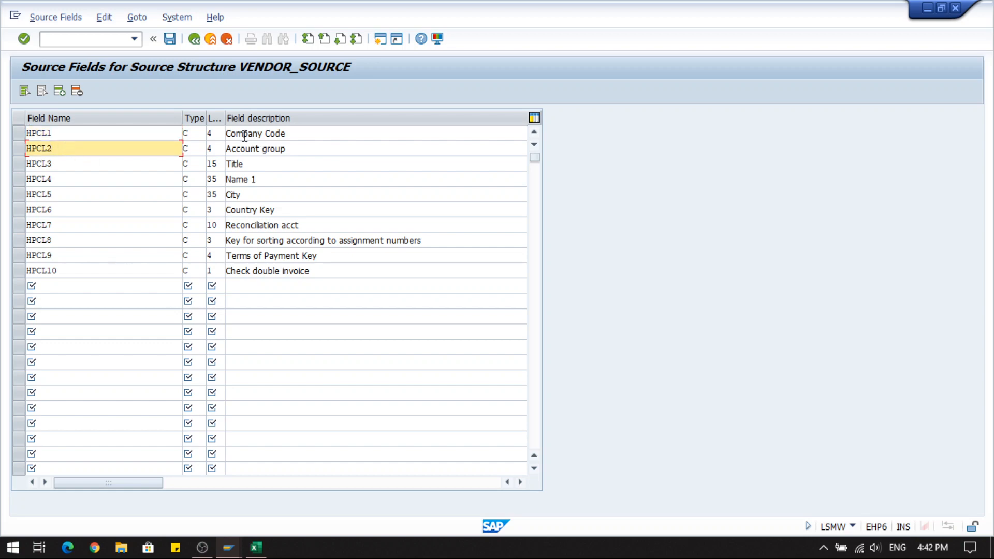
left_click(255, 133)
left_click(254, 149)
left_click(262, 167)
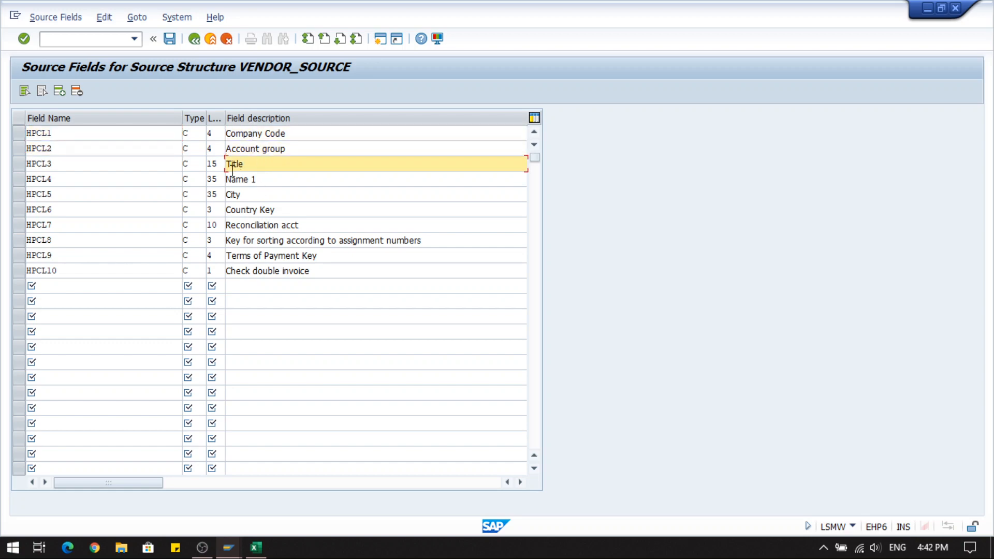
left_click(199, 135)
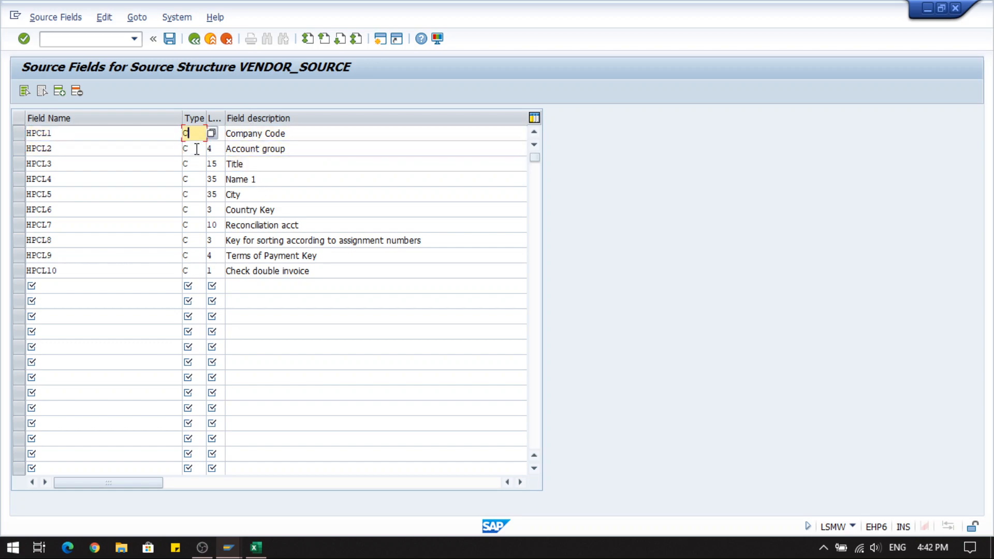
left_click(197, 149)
left_click(221, 129)
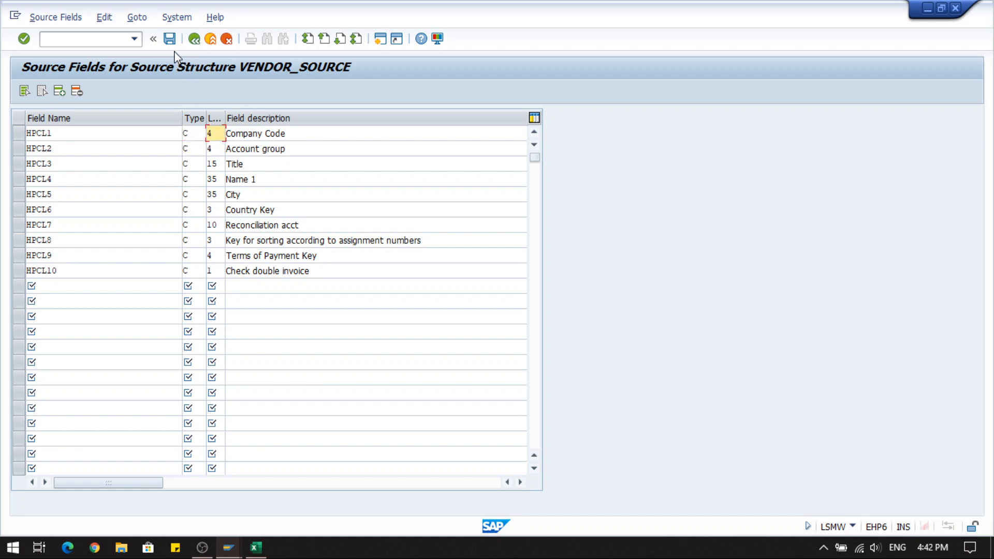
Step: Save the VENDOR_SOURCE field table and return to the Change Source Fields overview
left_click(170, 38)
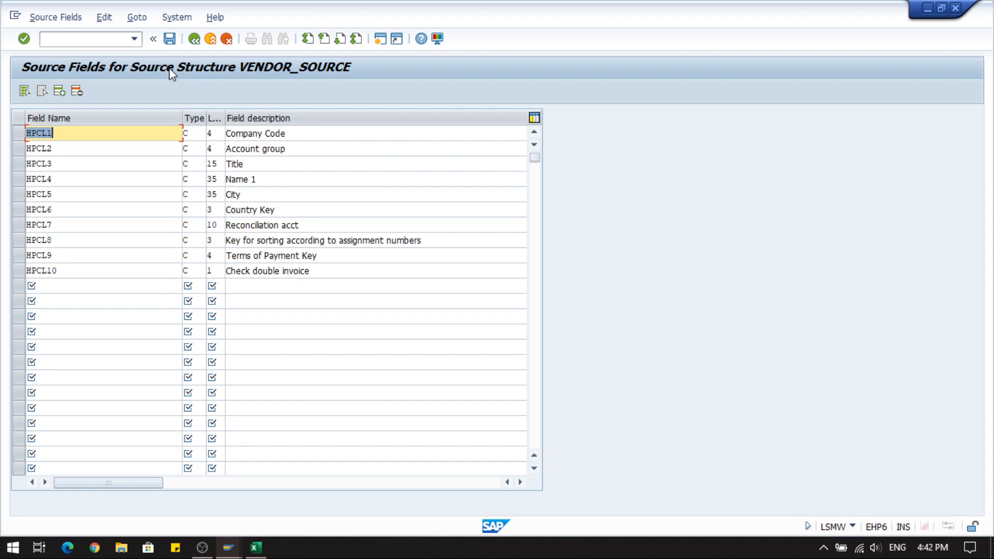
left_click(170, 38)
left_click(194, 38)
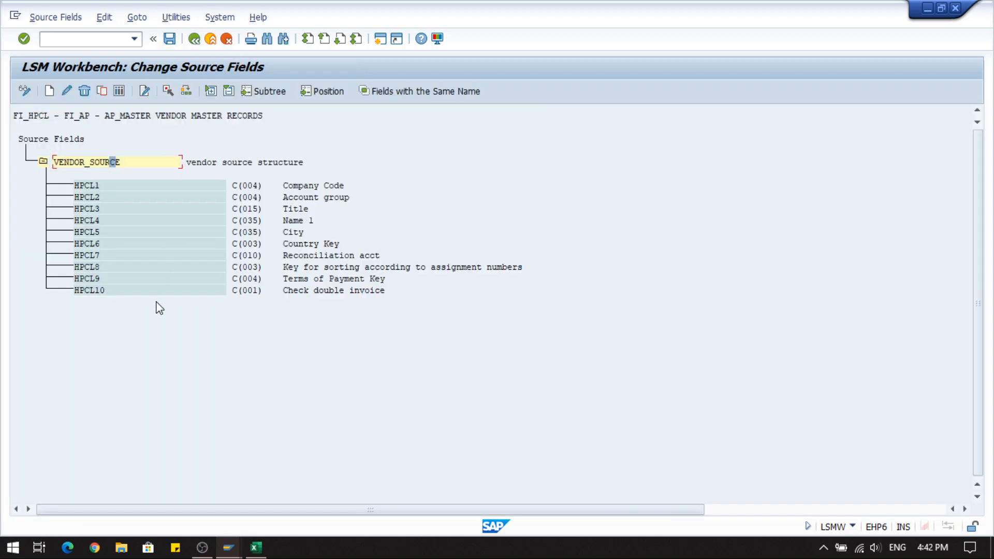
left_click(113, 198)
left_click(143, 162)
left_click(157, 267)
Step: Switch to Excel and enter HPCL1 in C9 of Sheet1, in the Source Structure row
left_click(256, 547)
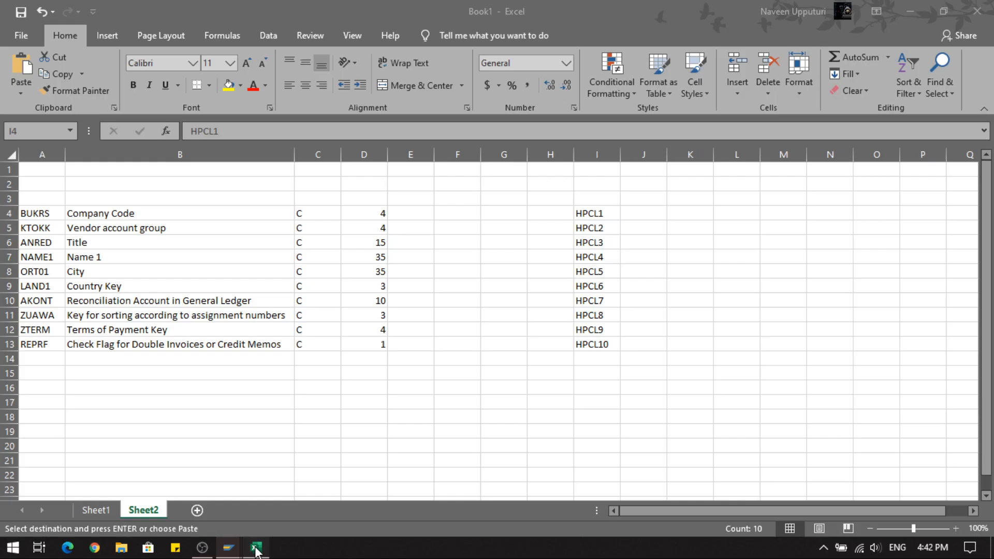
left_click(96, 510)
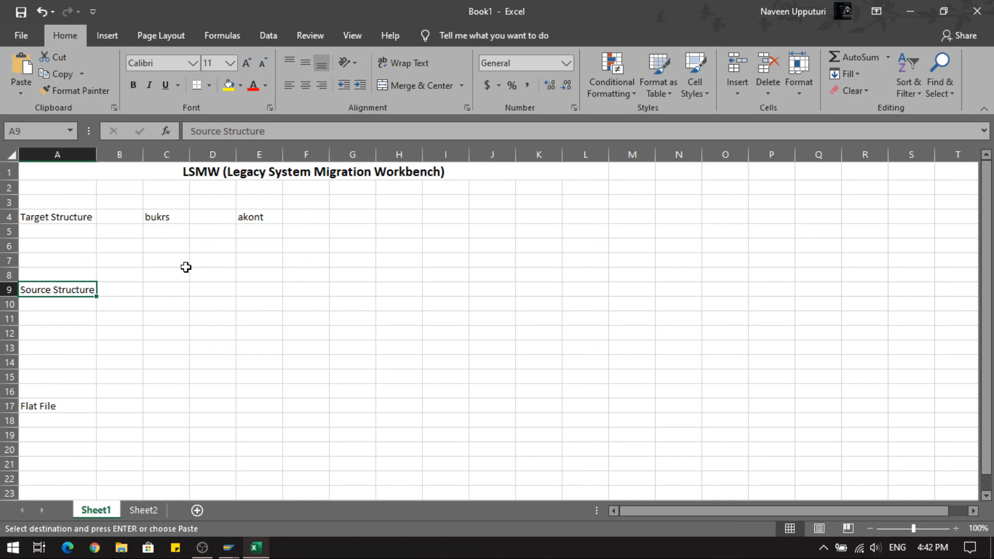
left_click(168, 289)
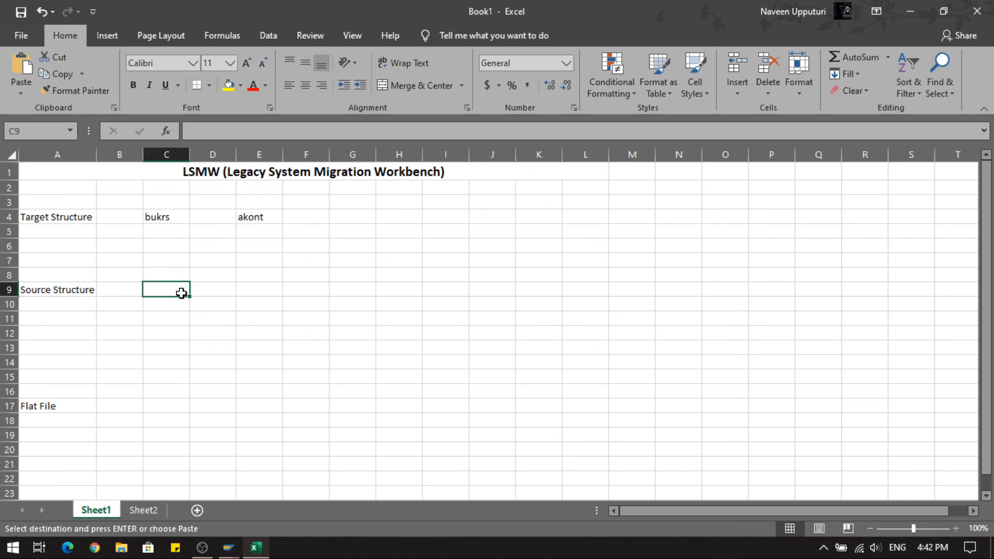
type("HPC")
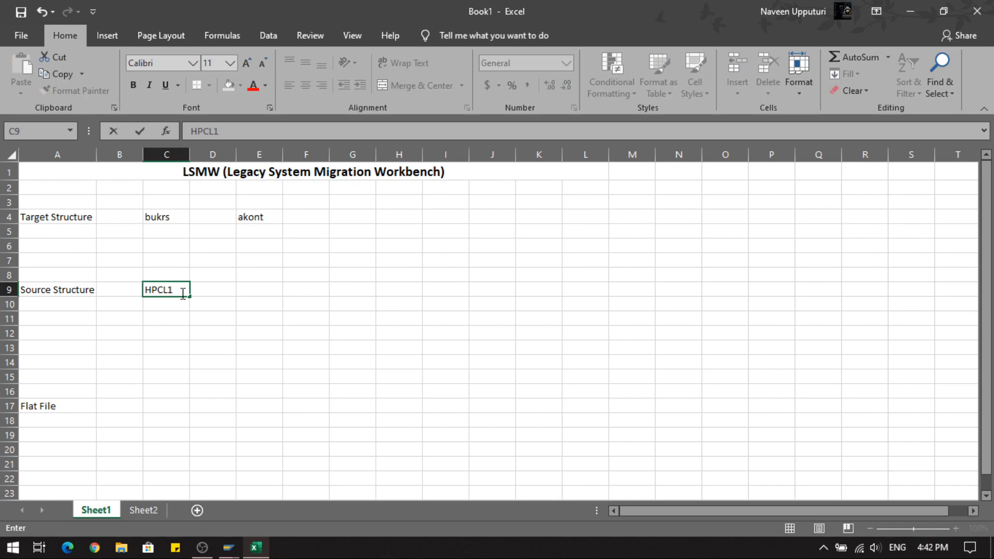
type("L1")
Step: In the Target Structure row, replace C4 with BUKRS and clear the akont entry from E4
left_click(159, 215)
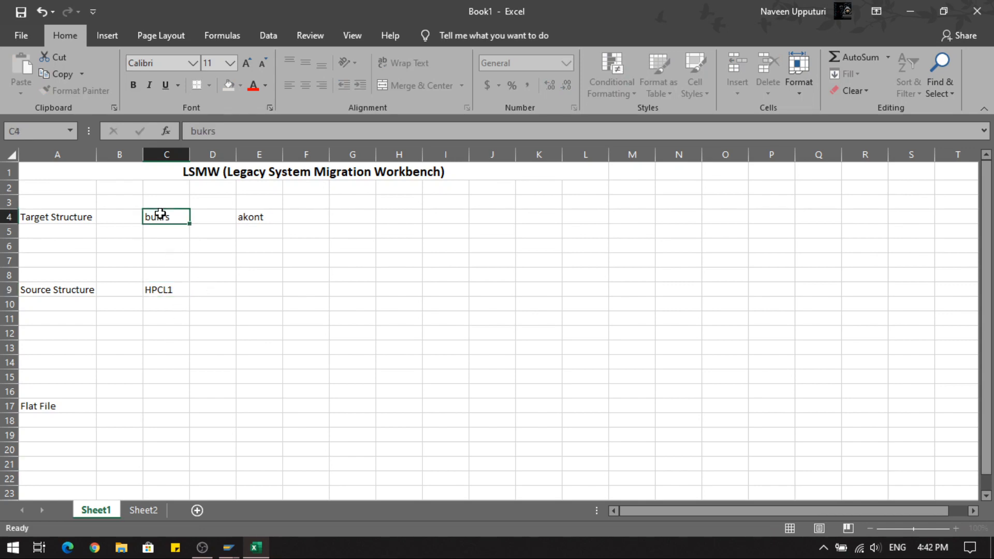
type("BUKRS")
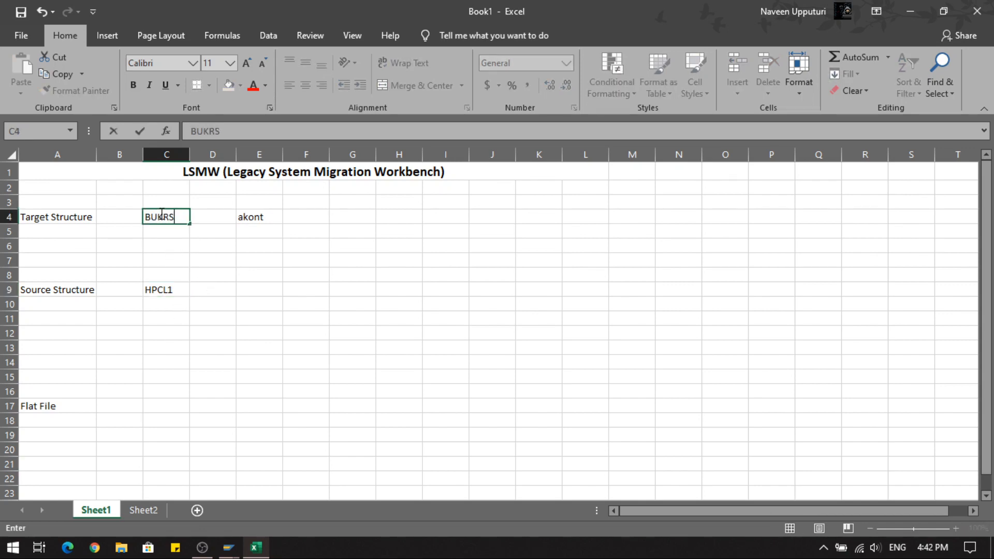
left_click(255, 218)
key("Delete")
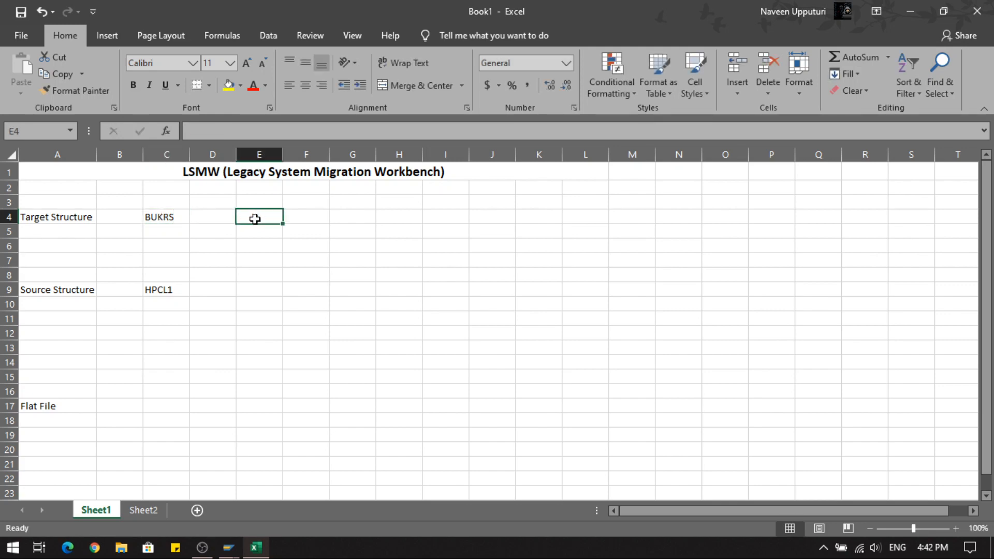
left_click(164, 288)
left_click(58, 291)
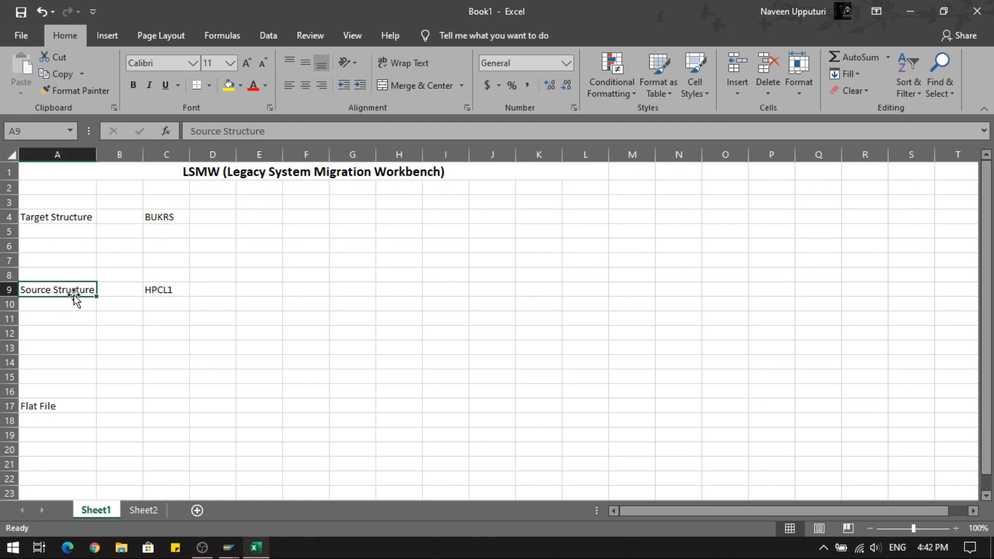
left_click(160, 290)
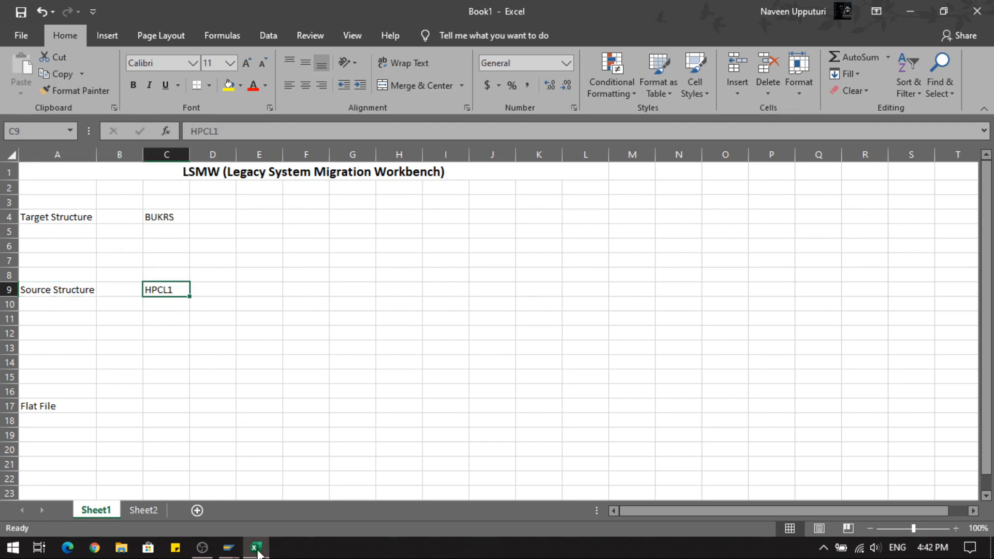
Step: Switch to SAP, save the source fields, and open the Maintain Structure Relations process step
mouse_move(228, 547)
left_click(249, 513)
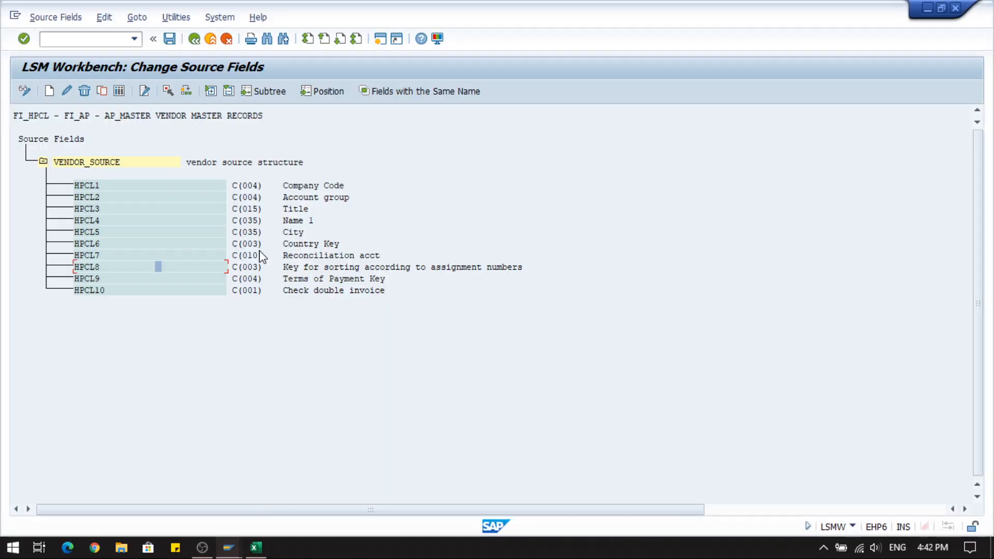
left_click(171, 39)
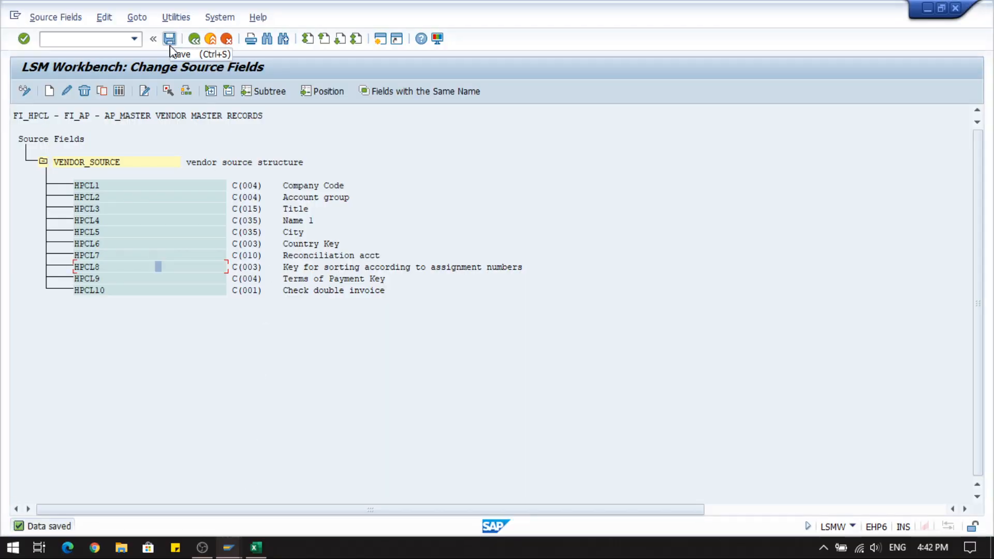
left_click(201, 45)
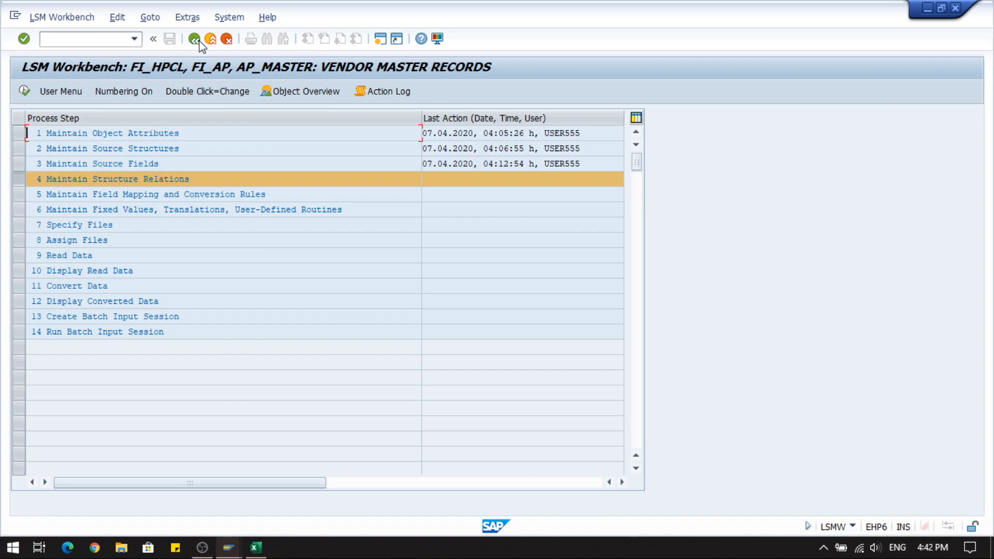
double_click(86, 179)
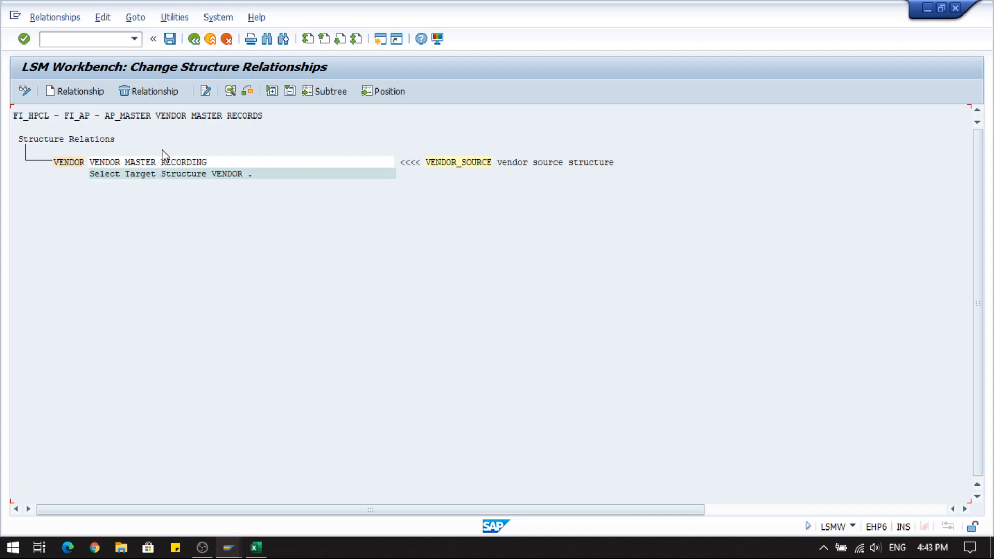
Step: Switch to Excel and draw a vertical double-headed arrow about 0.75" tall between the Target Structure and Source Structure labels
left_click(257, 549)
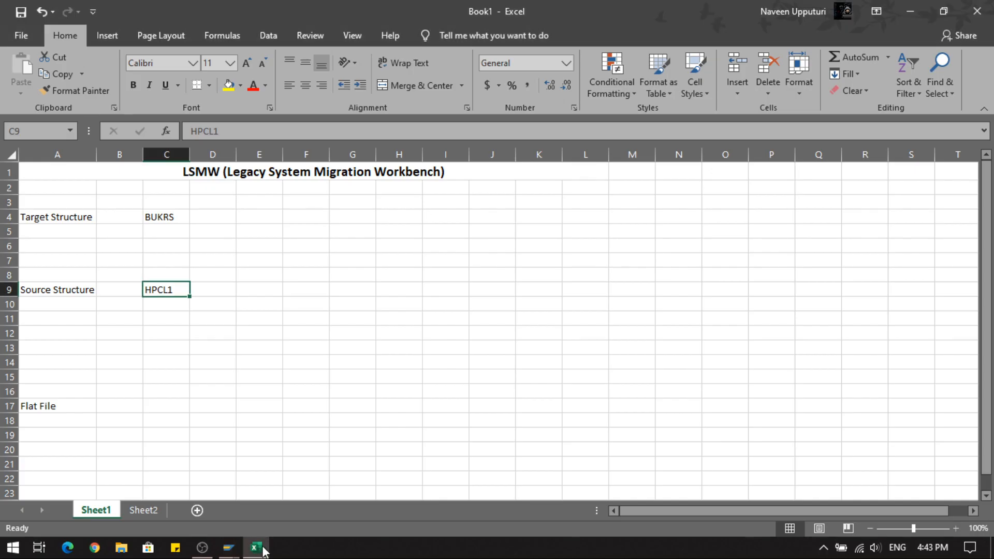
left_click(75, 220)
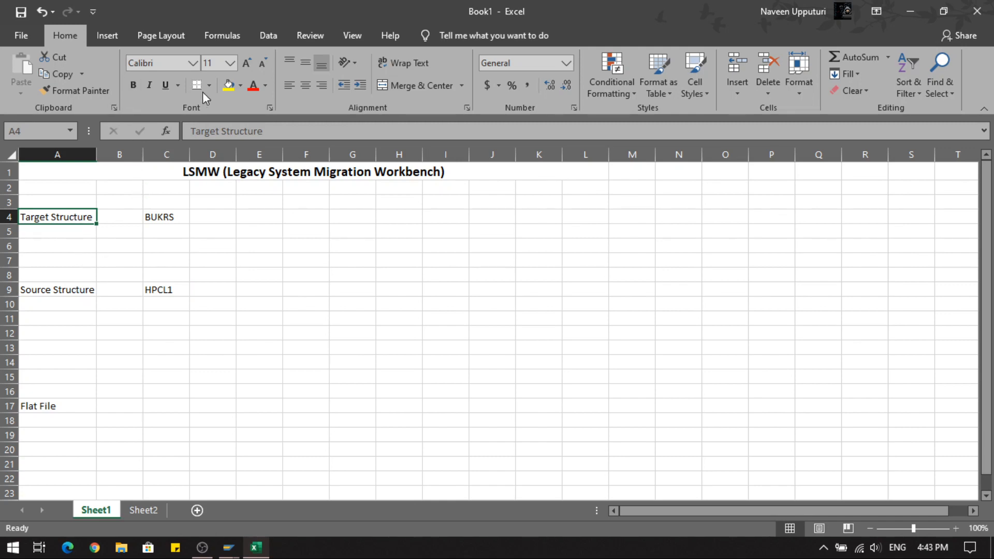
left_click(107, 36)
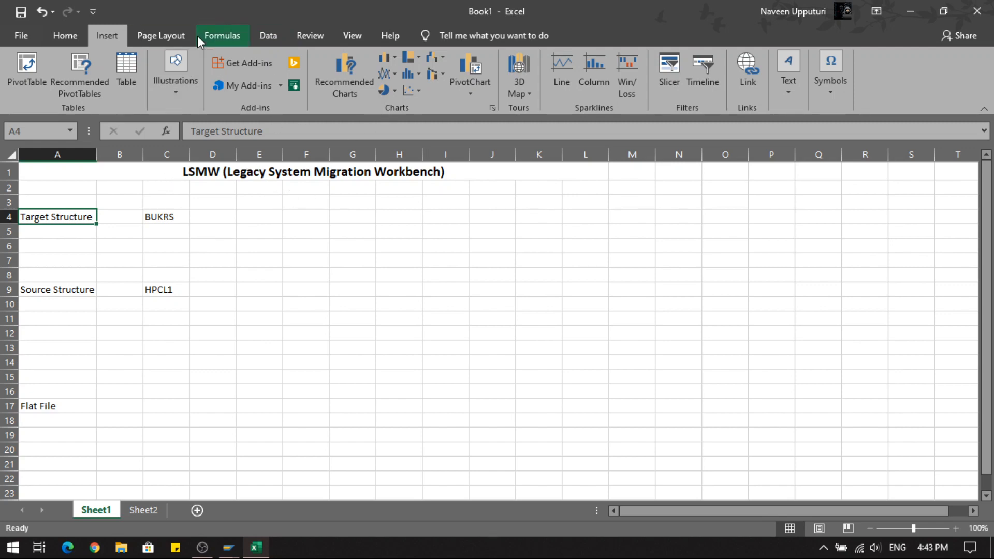
left_click(76, 36)
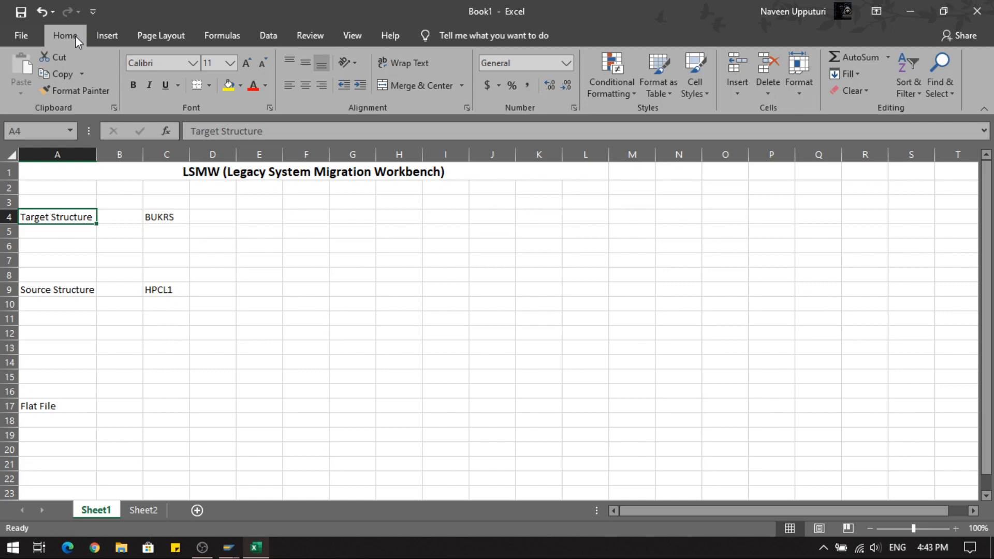
left_click(108, 35)
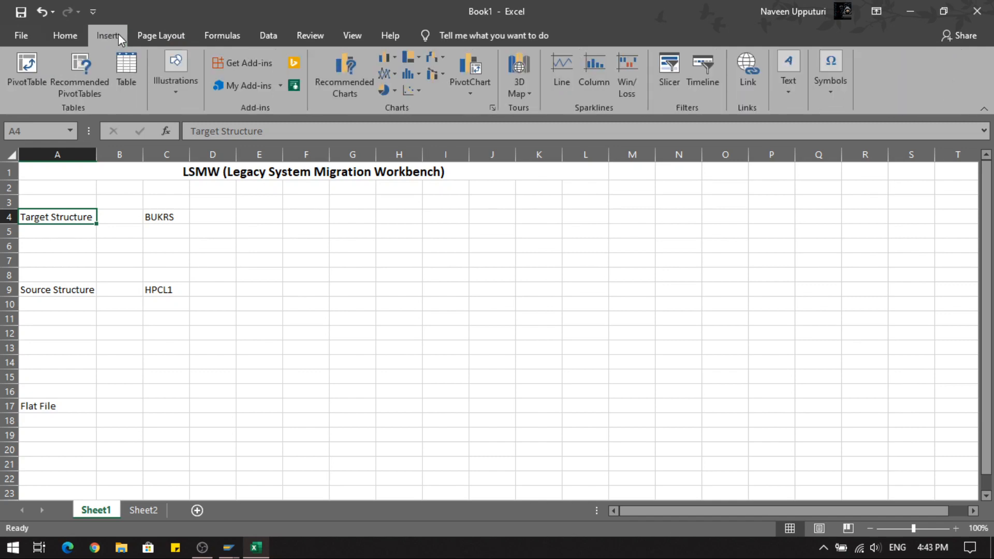
left_click(183, 98)
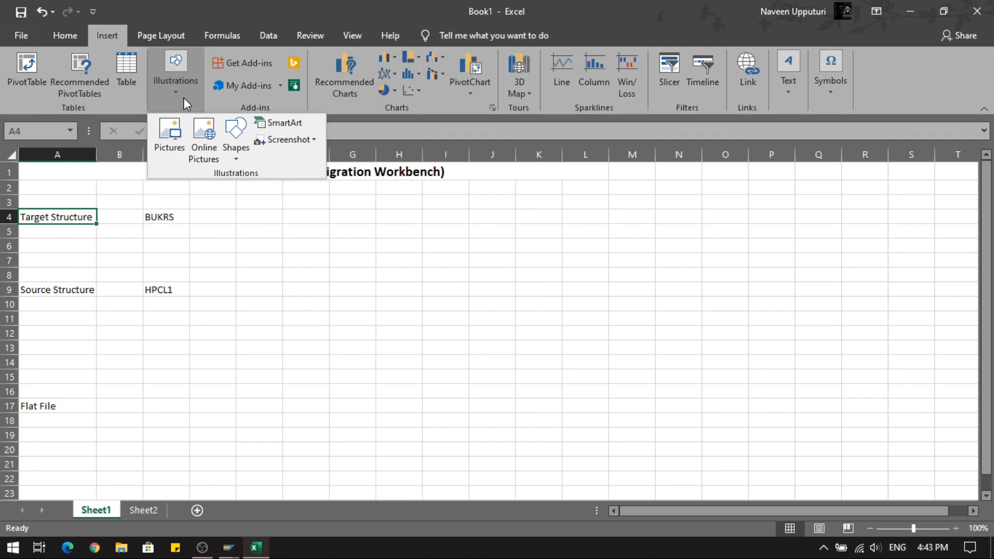
left_click(237, 161)
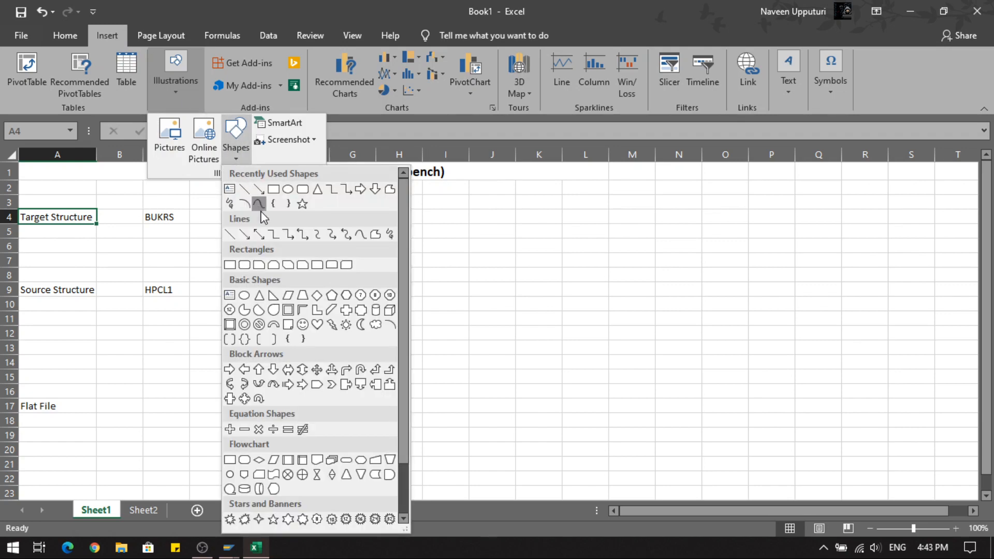
left_click(259, 235)
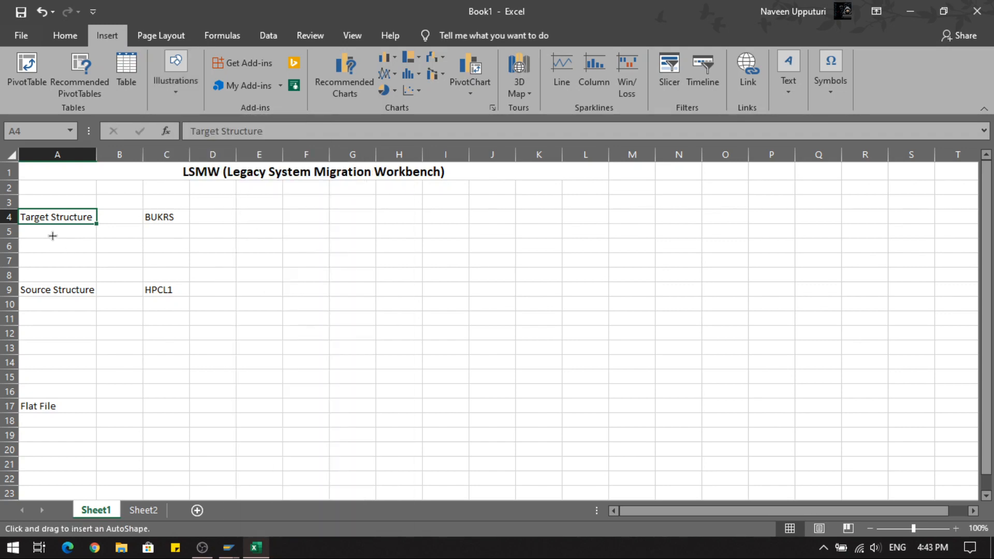
left_click_drag(51, 229, 53, 279)
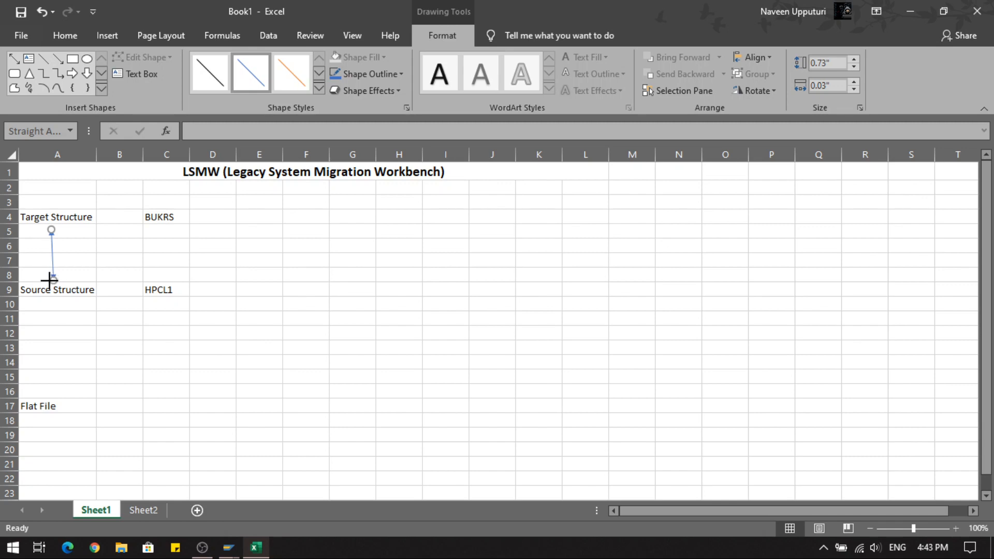
left_click_drag(50, 279, 50, 281)
Step: Switch to SAP and delete the relationship between target structure VENDOR and VENDOR_SOURCE
mouse_move(228, 546)
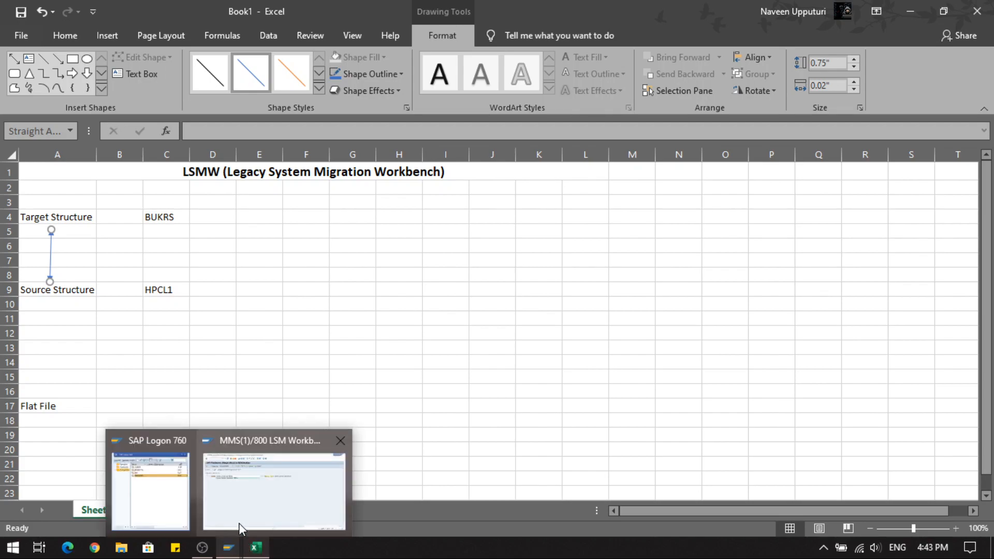
left_click(238, 526)
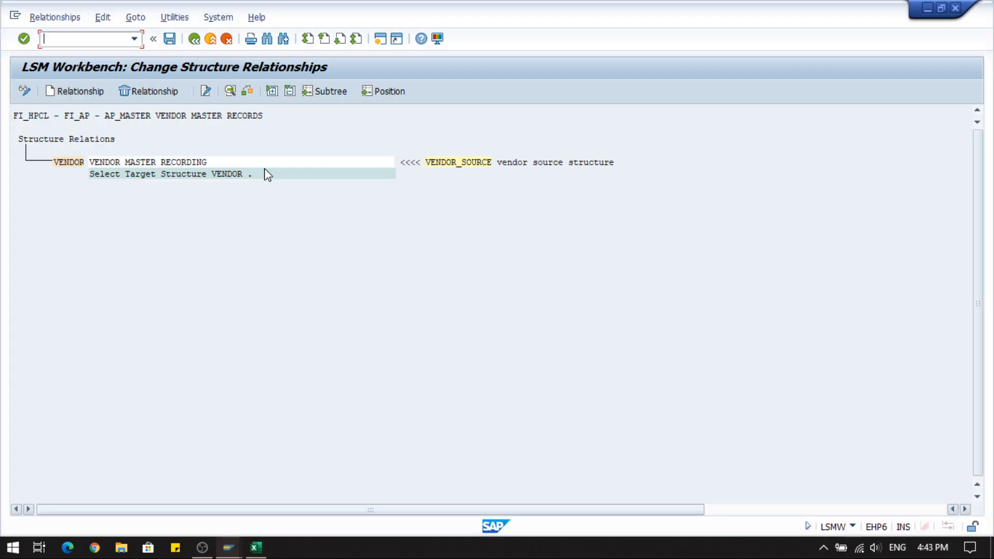
left_click(175, 162)
left_click(522, 164)
left_click(173, 163)
left_click(509, 166)
left_click(146, 97)
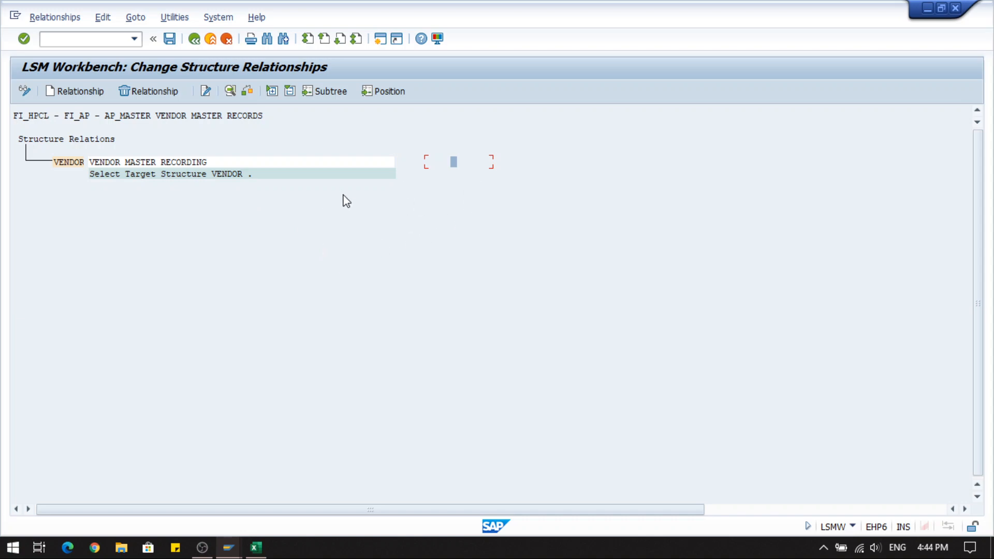
Step: Create the relationship from target structure VENDOR to VENDOR_SOURCE, save it, and return to the process step list
left_click(215, 164)
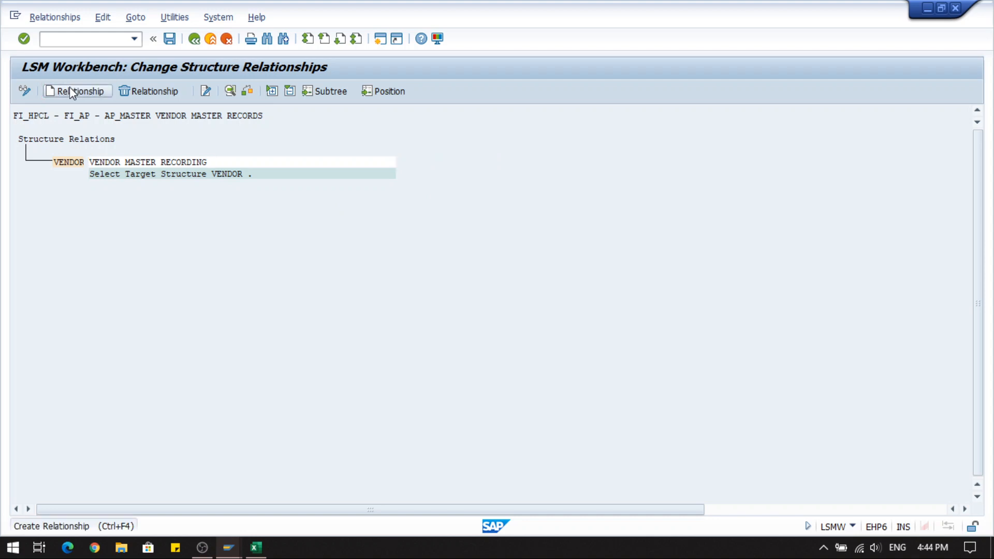
left_click(70, 87)
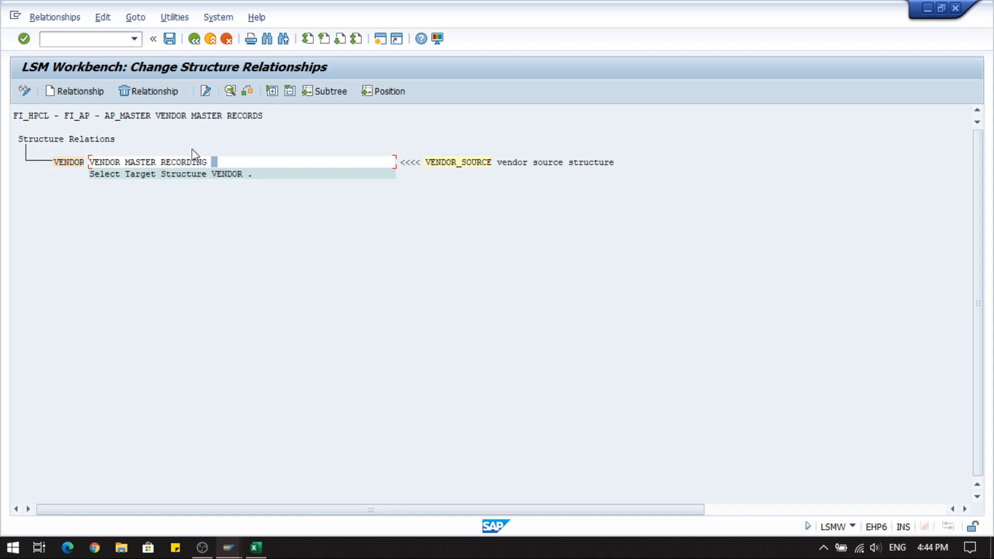
left_click(170, 39)
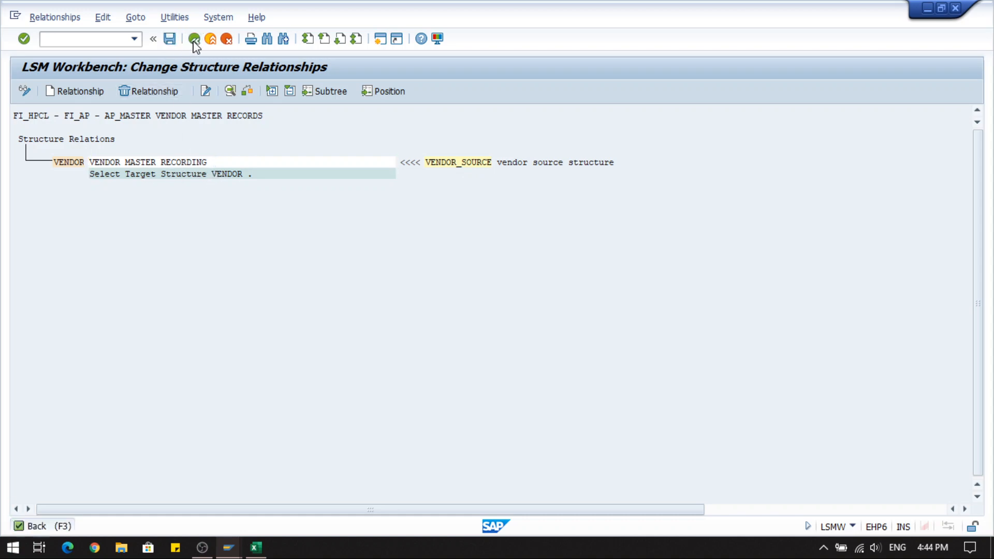
left_click(194, 39)
Step: Switch to Excel and straighten the arrow between Target Structure and Source Structure by shifting its lower end slightly
left_click(254, 551)
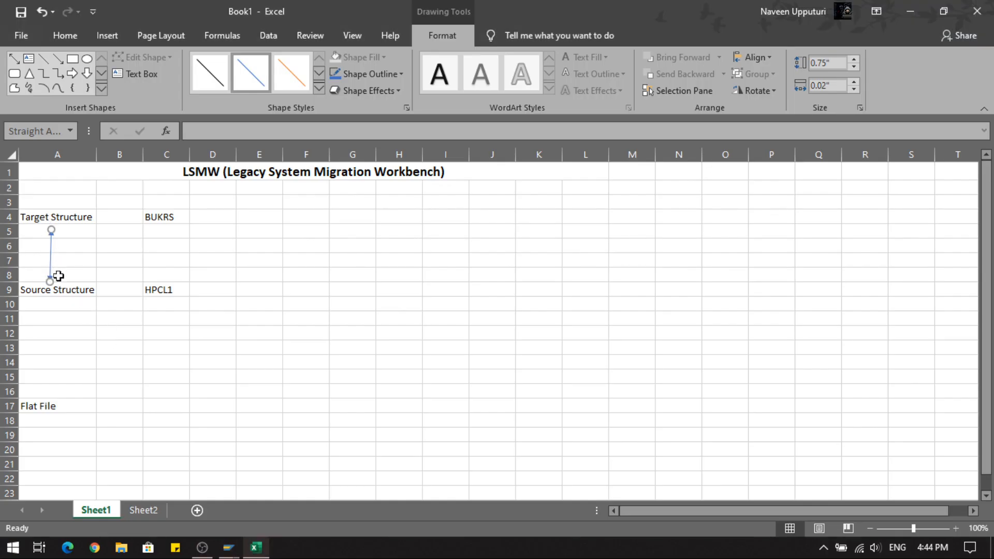
left_click_drag(50, 281, 51, 281)
left_click(158, 294)
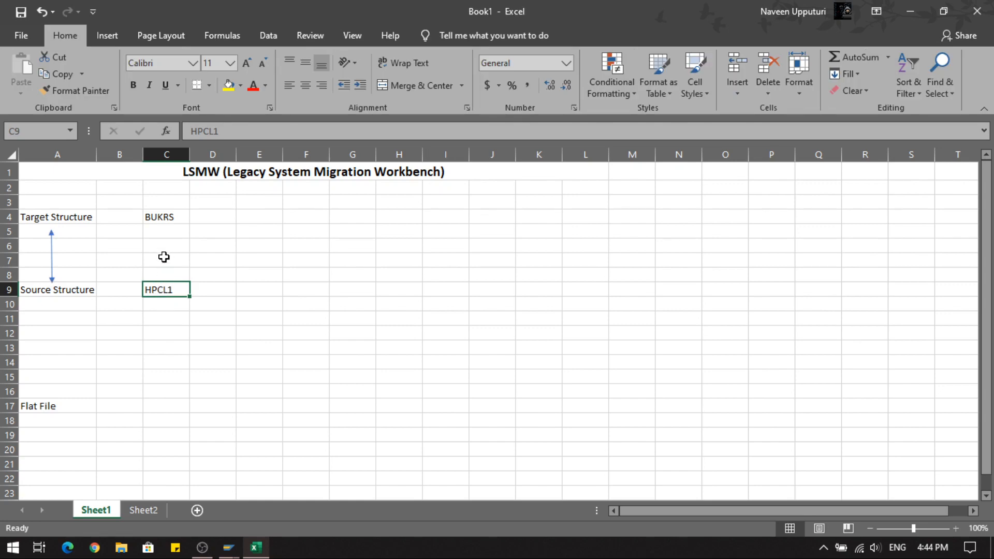
left_click(162, 218)
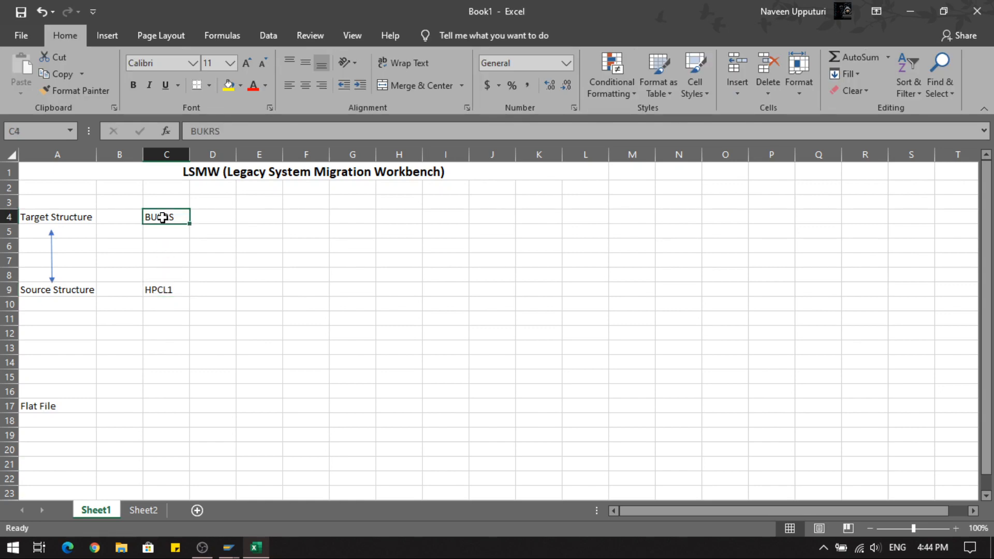
left_click(89, 217)
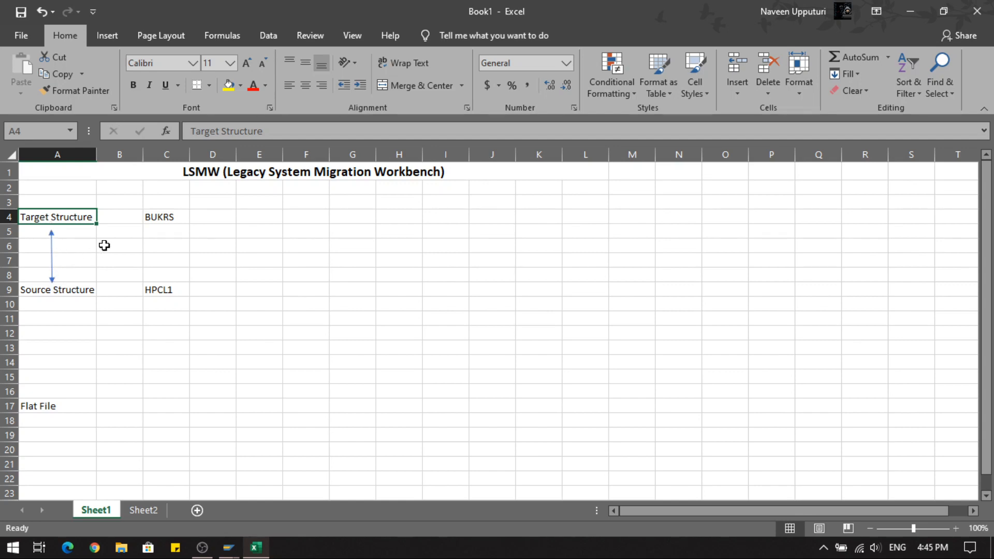
Step: Switch to SAP, recheck the structure relations, and open the Maintain Field Mapping and Conversion Rules process step
mouse_move(232, 550)
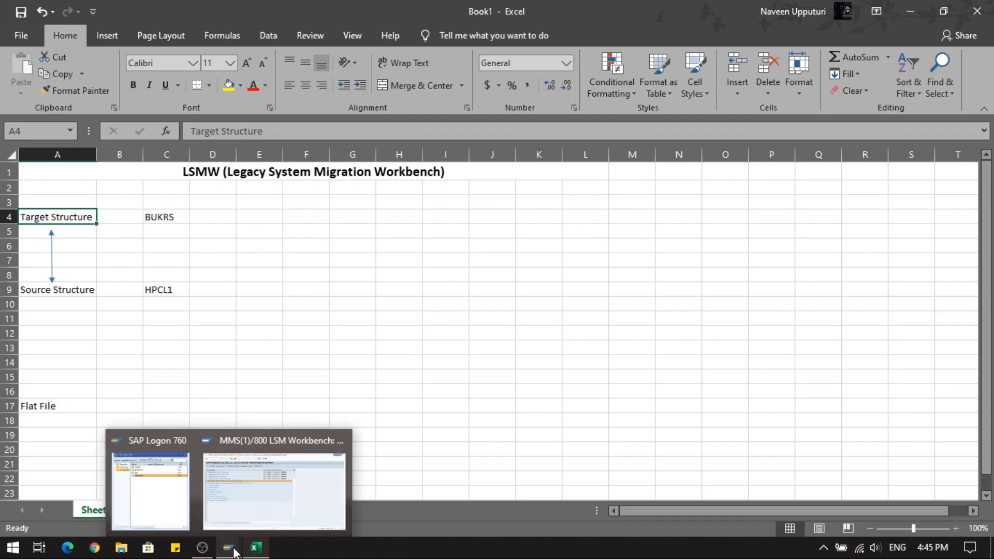
left_click(255, 512)
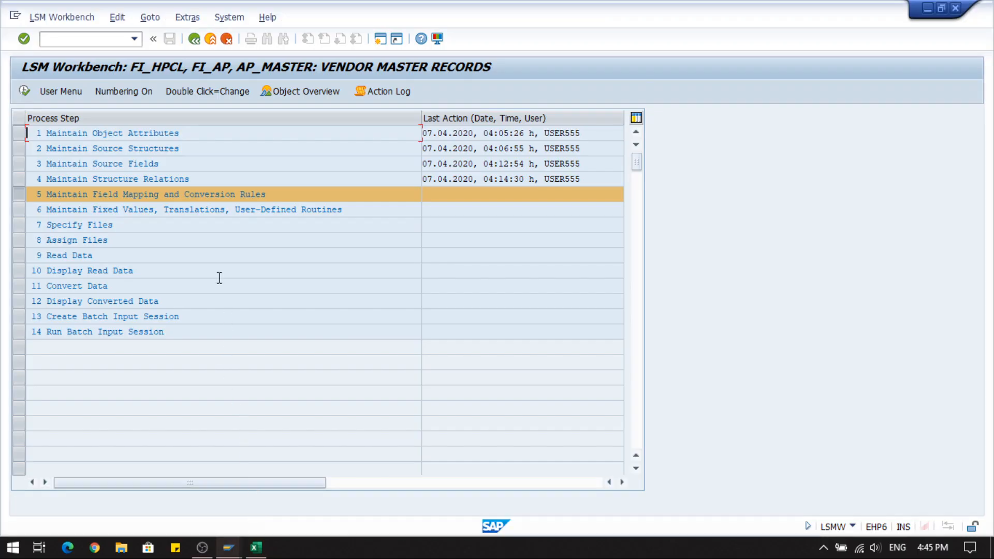
double_click(99, 176)
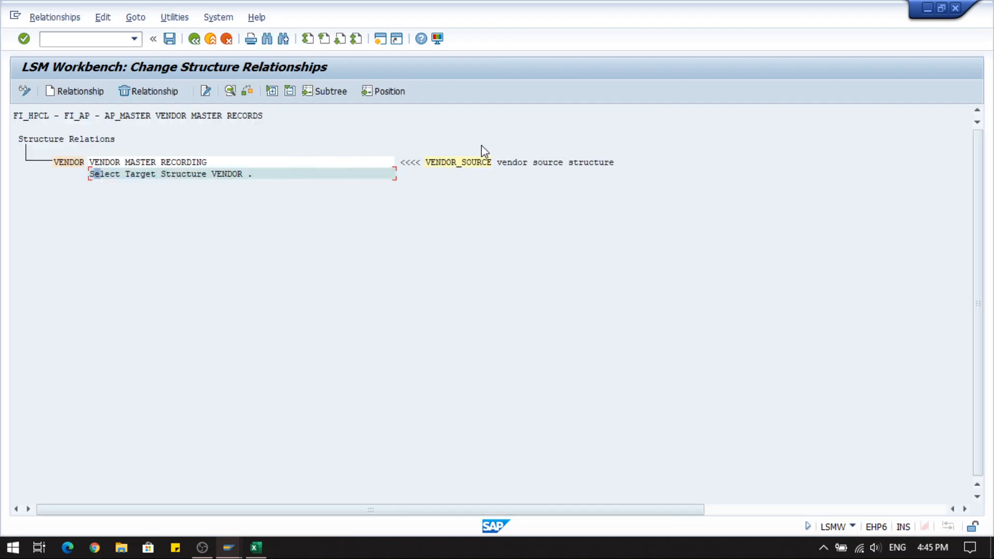
left_click(196, 41)
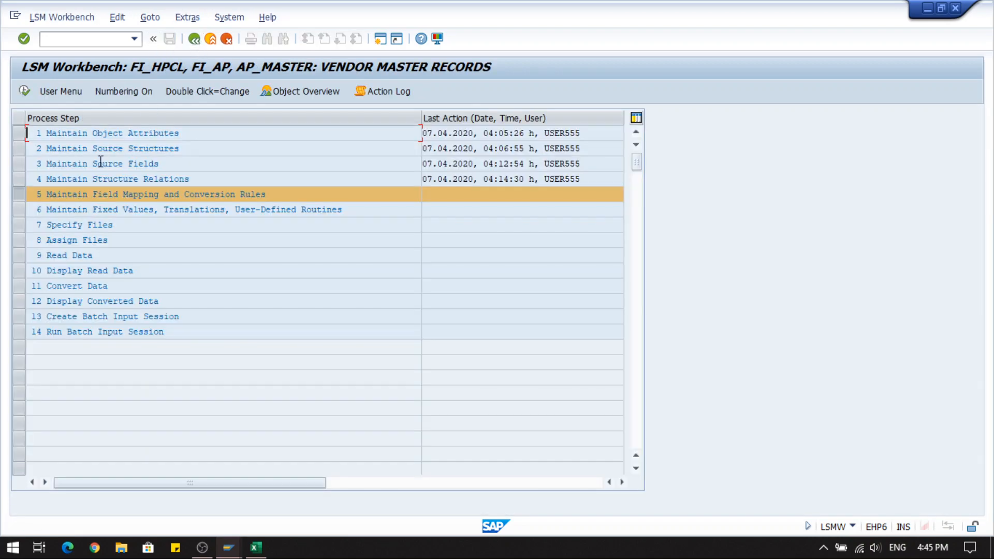
double_click(89, 195)
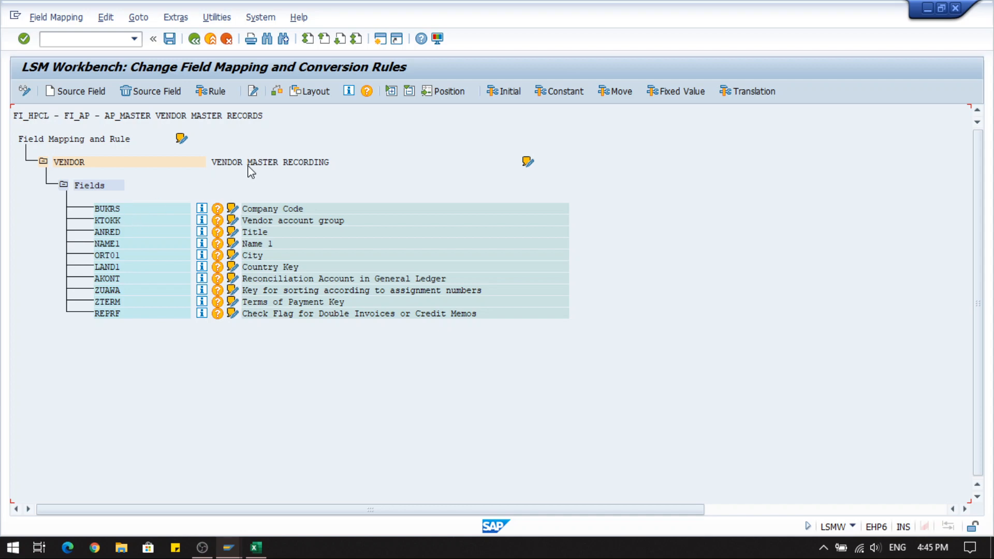
left_click(191, 162)
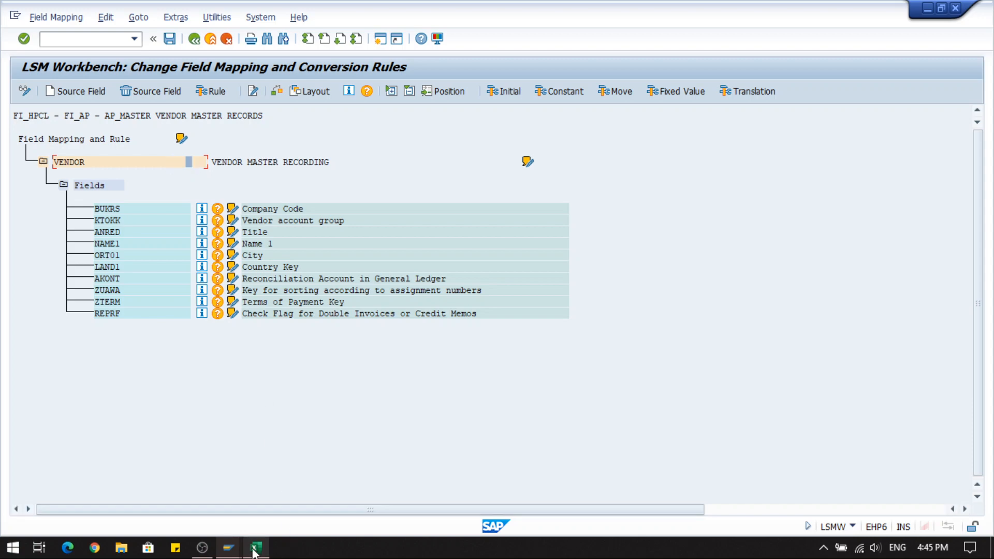
Step: Switch to Excel and draw a vertical double-headed arrow about 0.67" tall between BUKRS and HPCL1 in column C
mouse_move(254, 552)
left_click(240, 506)
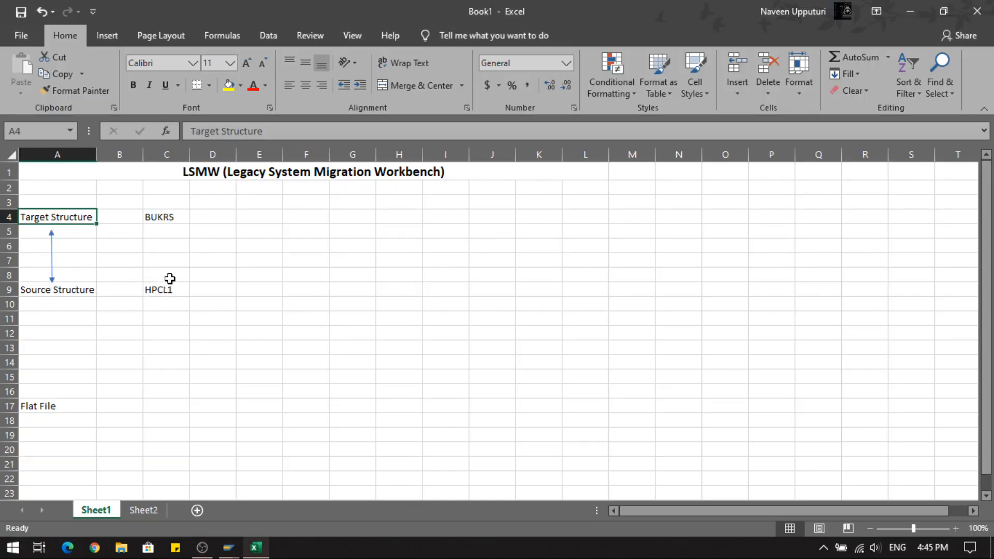
left_click(165, 230)
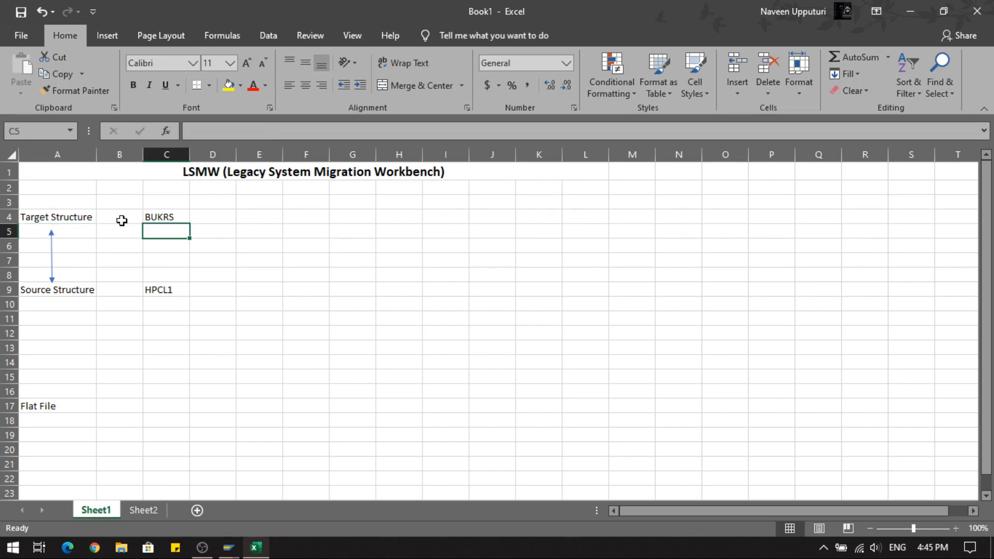
left_click(107, 38)
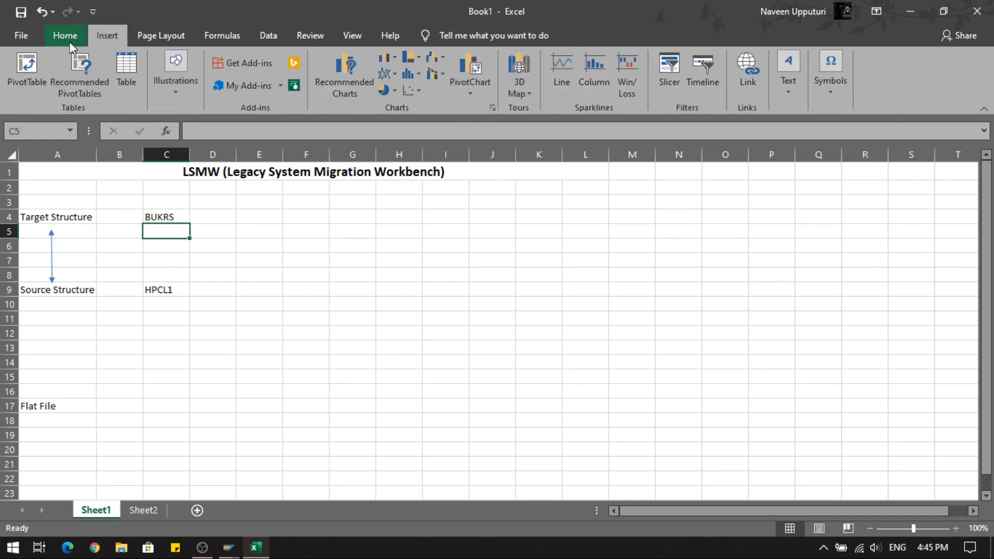
left_click(176, 83)
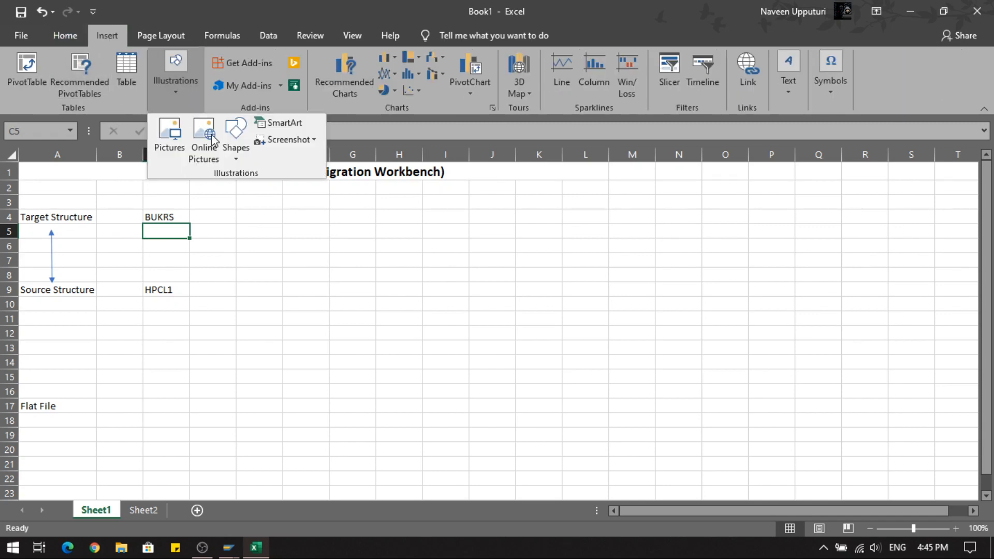
left_click(237, 148)
left_click(259, 231)
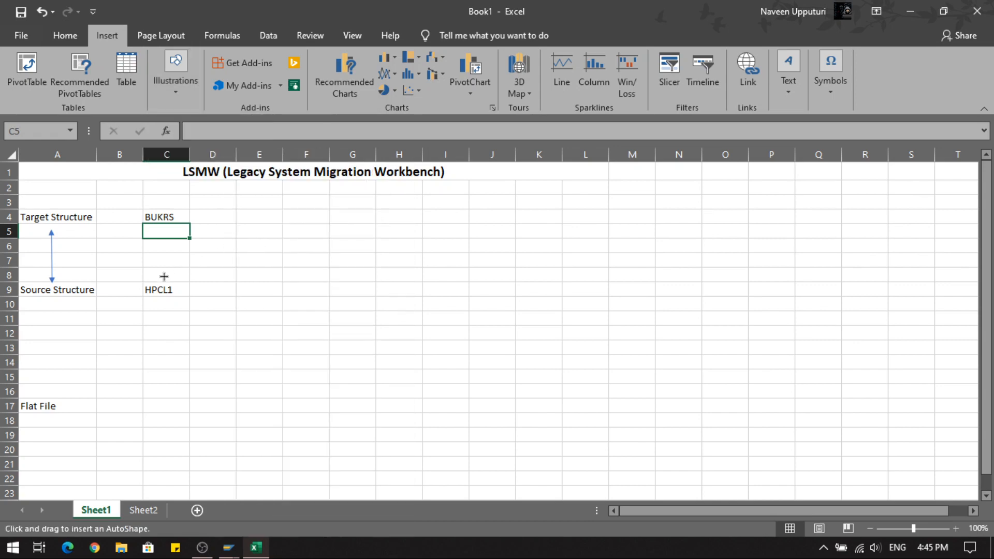
left_click_drag(164, 277, 163, 230)
left_click(222, 217)
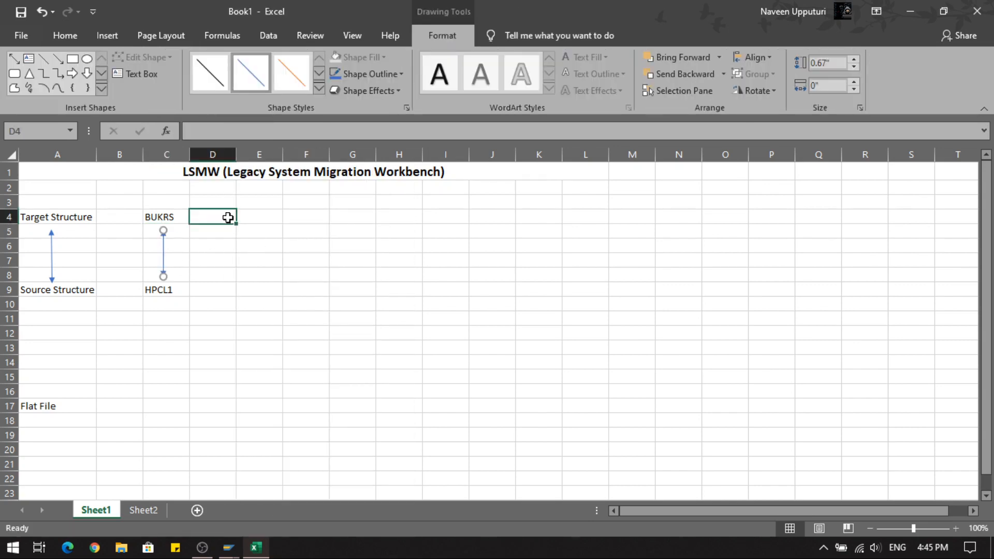
Step: Enter HPCL in C10, directly below HPCL1 in the Source Structure section
left_click(161, 306)
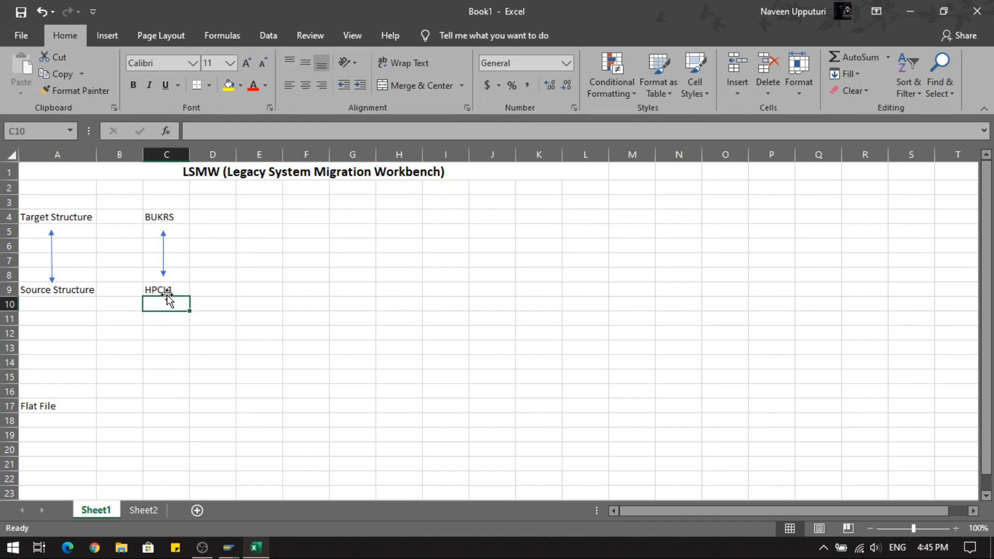
left_click(162, 288)
left_click(160, 308)
type("HPCL1")
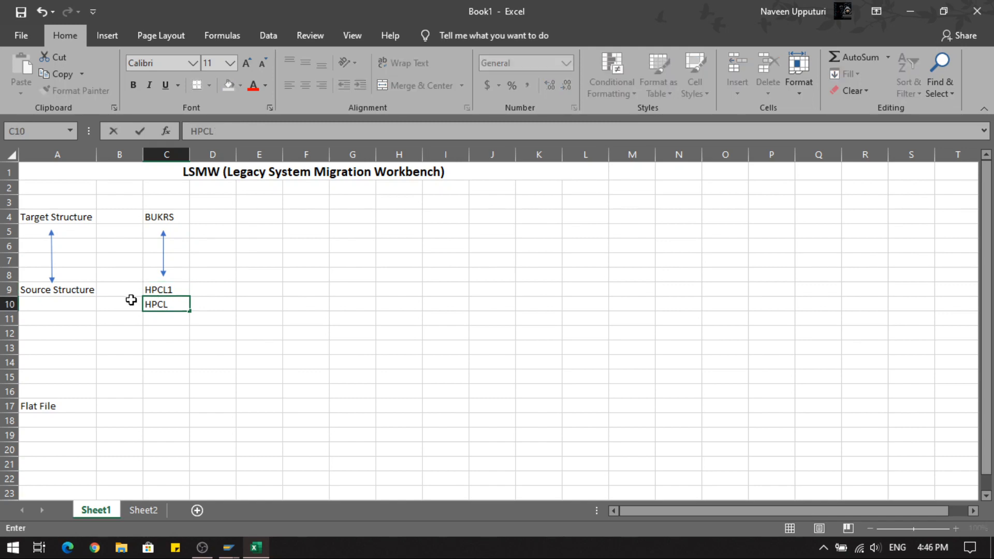
key("Return")
left_click(166, 306)
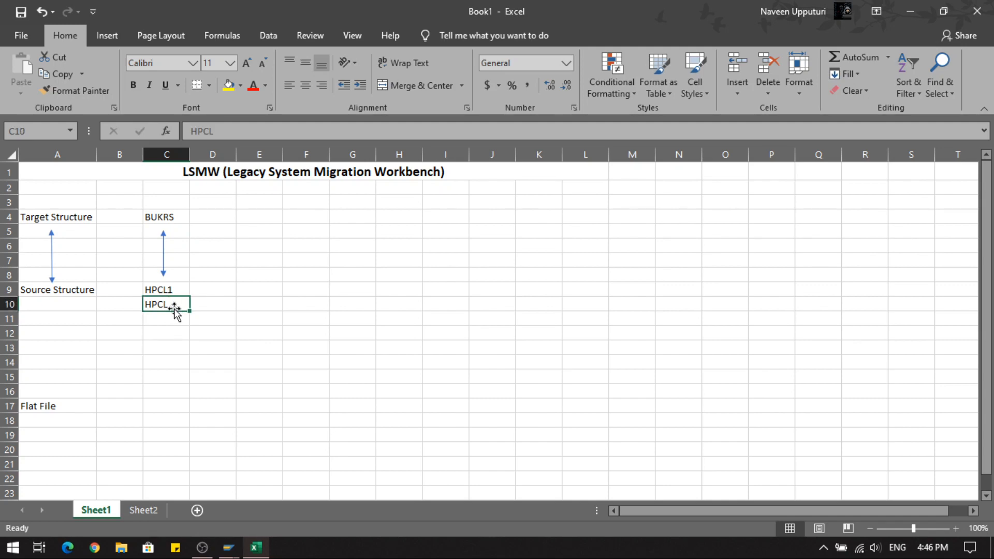
left_click(157, 218)
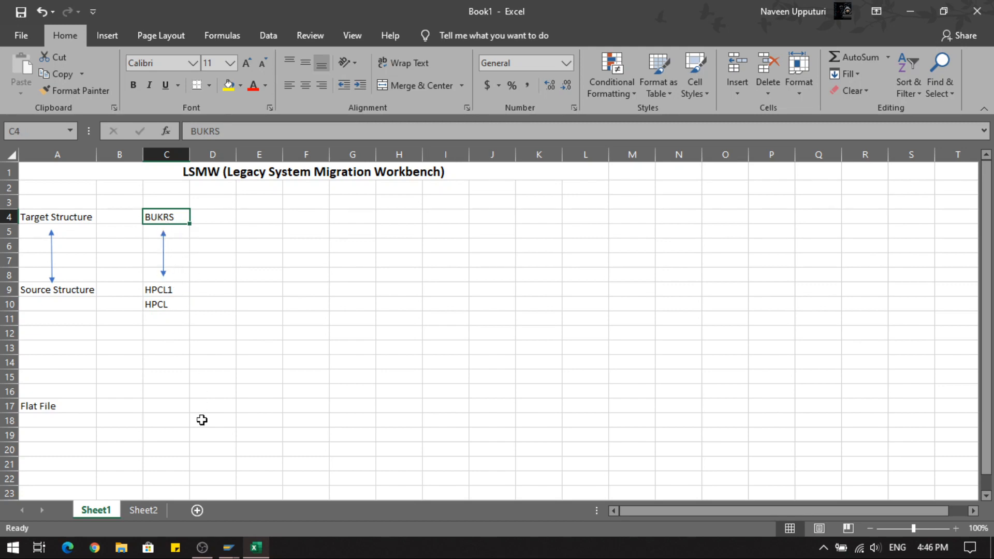
Step: Switch to SAP and select the VENDOR target structure in the field mapping
mouse_move(229, 552)
left_click(233, 515)
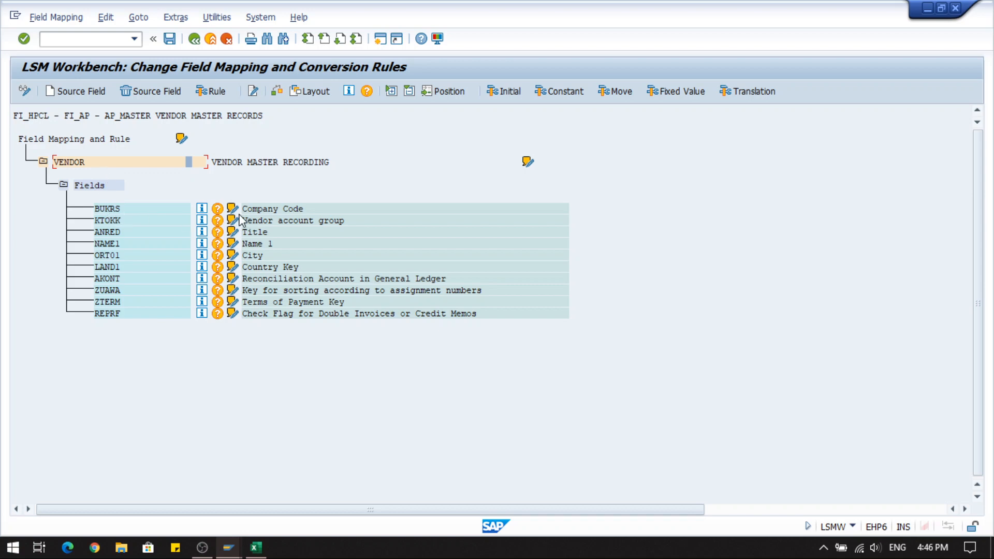
left_click(83, 162)
Step: Try auto-field mapping from the VENDOR structure, matching fields with the same name and applying only the Transfer (MOVE) rule
left_click(218, 18)
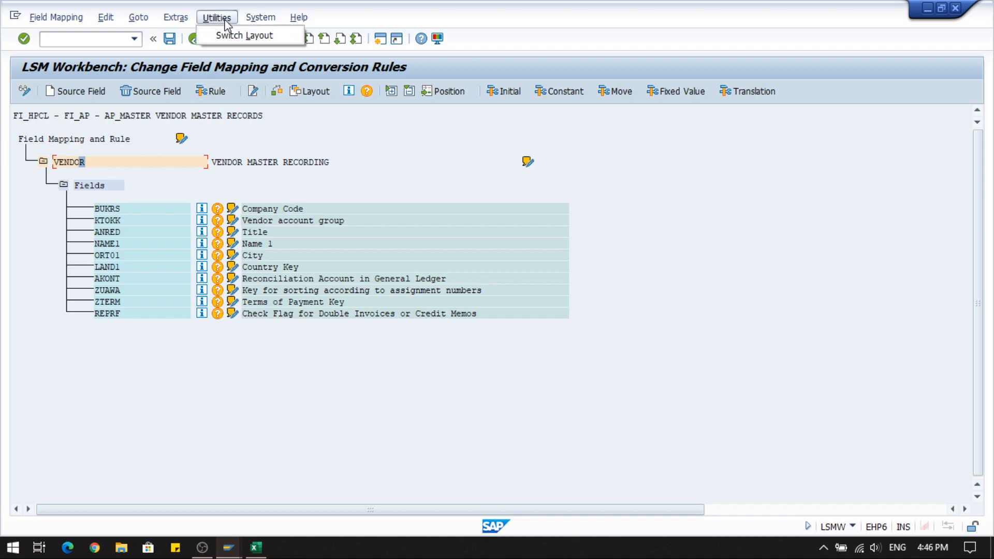
left_click(178, 19)
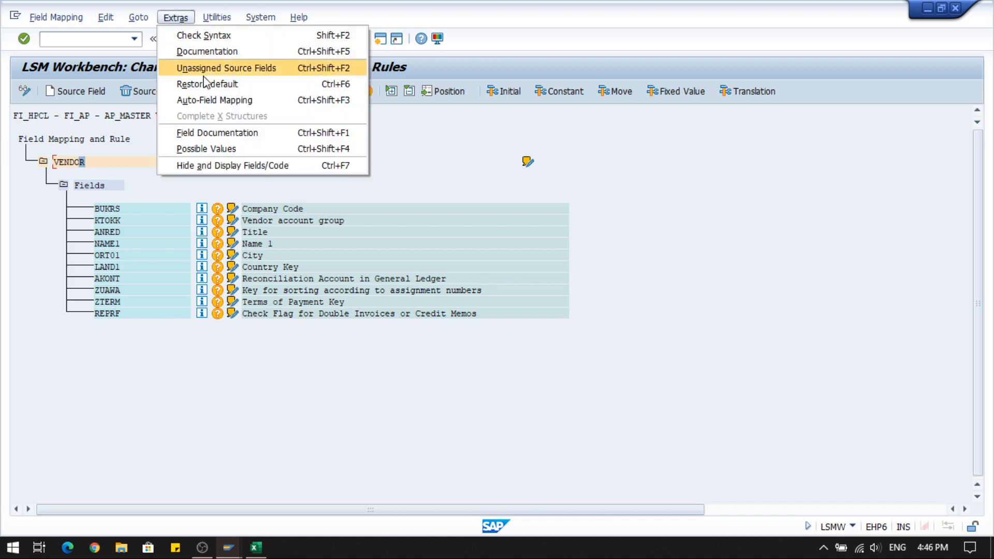
left_click(225, 102)
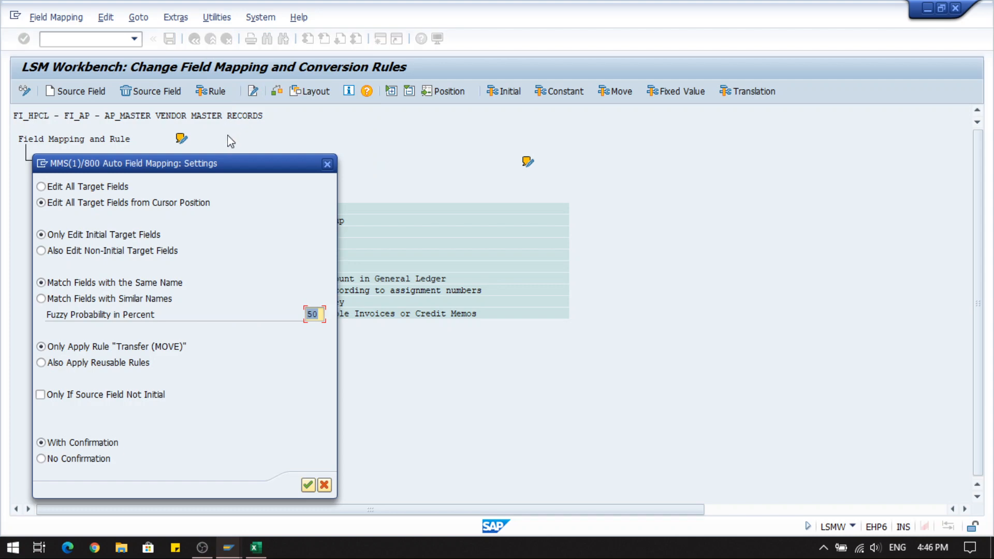
left_click_drag(222, 154, 714, 86)
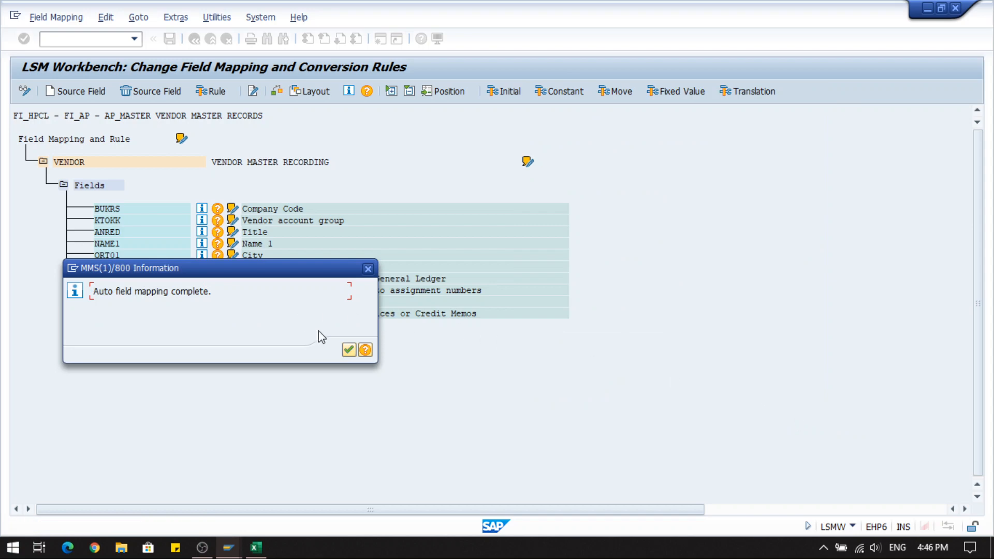
left_click(348, 351)
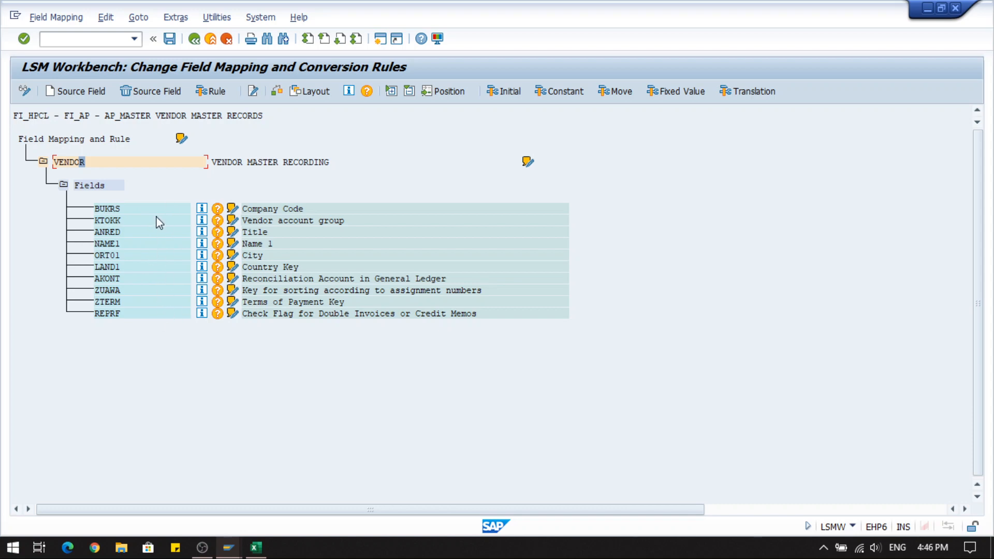
Step: Run auto-field mapping from VENDOR, matching fields with similar names at a fuzzy probability of 80 percent
left_click(175, 17)
left_click(227, 101)
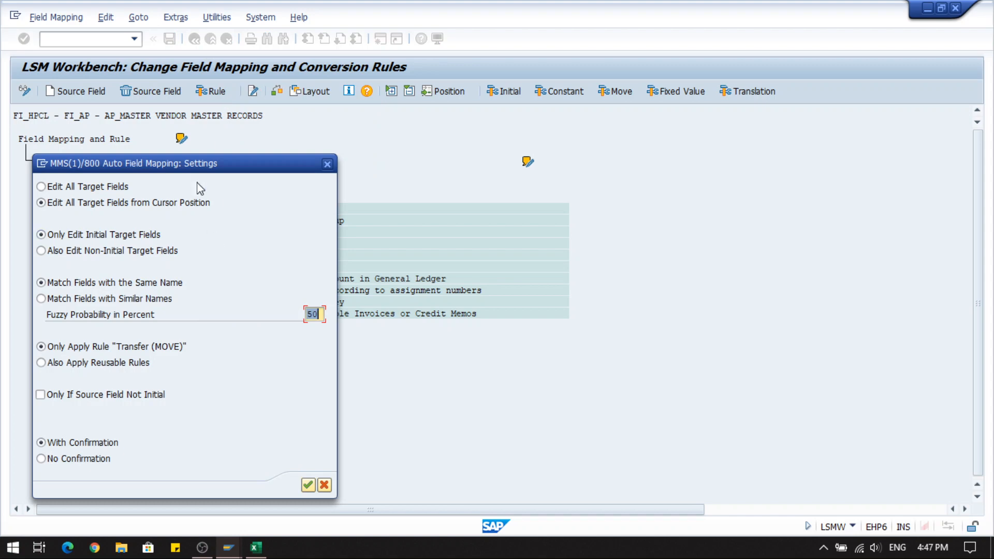
left_click_drag(200, 166, 731, 88)
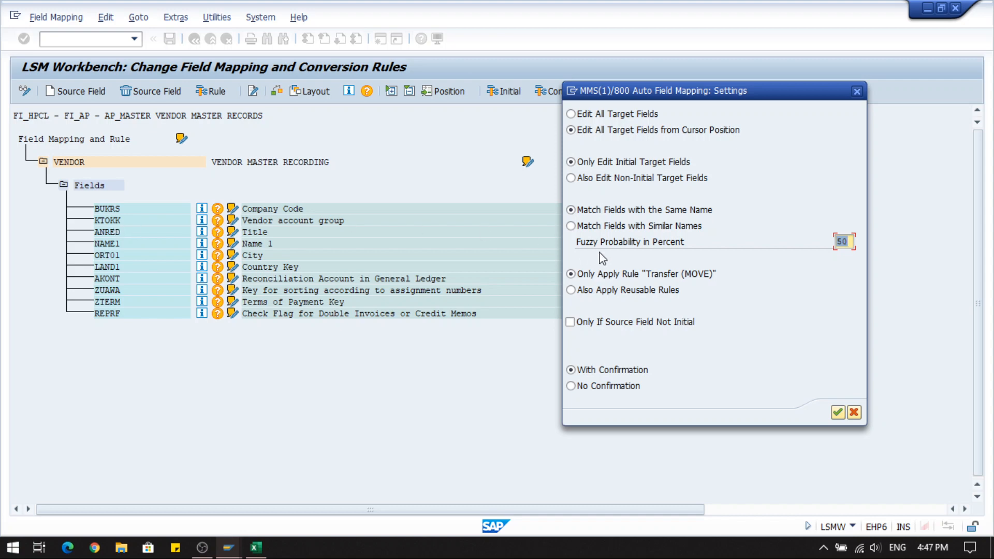
left_click(571, 227)
left_click(848, 241)
type("80")
left_click(838, 412)
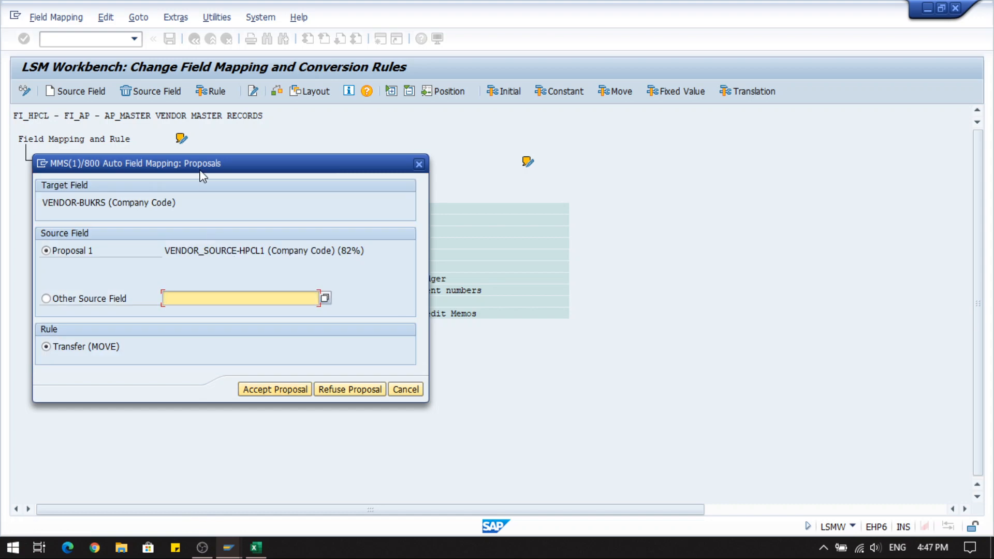
Step: Examine the mapping proposal for VENDOR-BUKRS, including the proposed source structure, source field, description and match percentage
left_click_drag(231, 163, 691, 132)
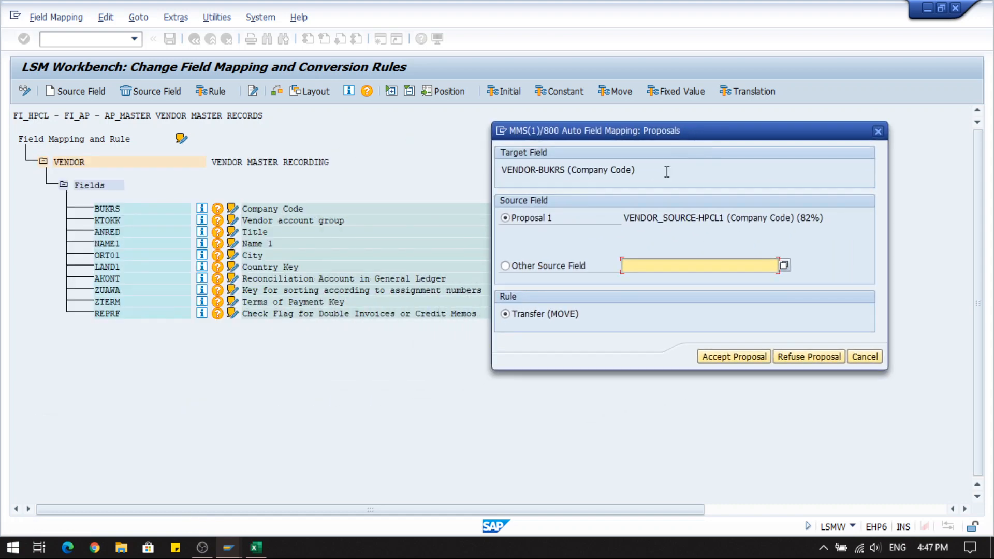
left_click(531, 175)
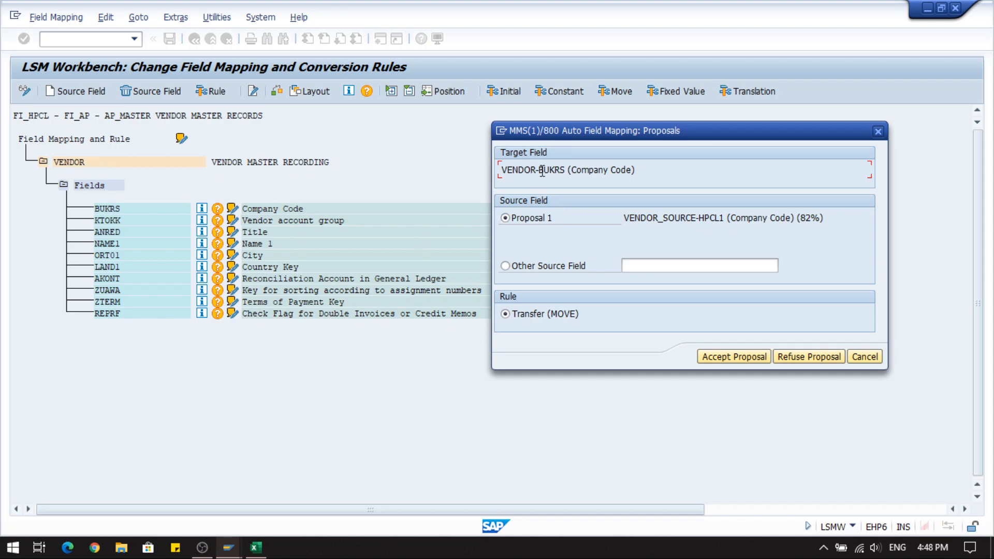
left_click_drag(539, 171, 565, 171)
left_click_drag(731, 217, 791, 222)
left_click(767, 239)
left_click_drag(623, 218, 696, 228)
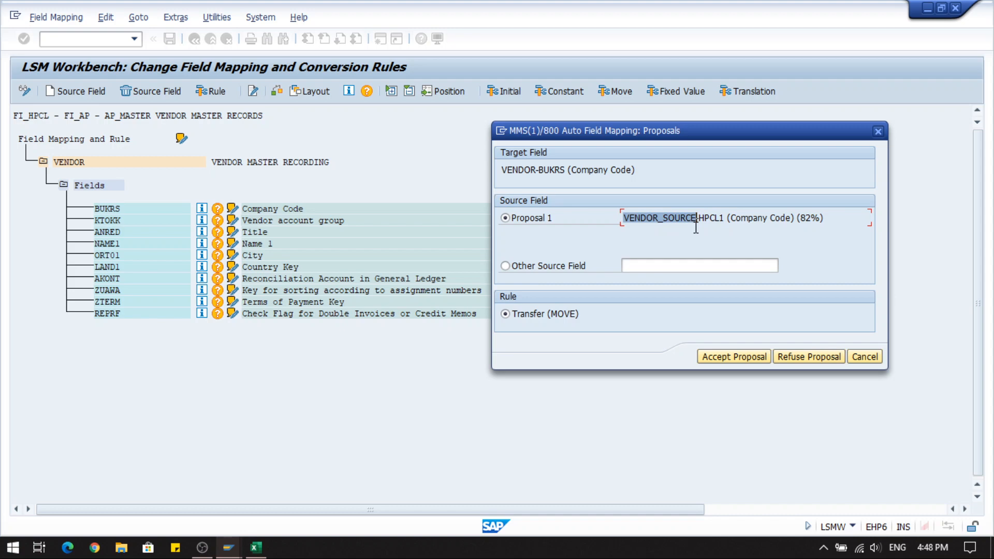
left_click(696, 227)
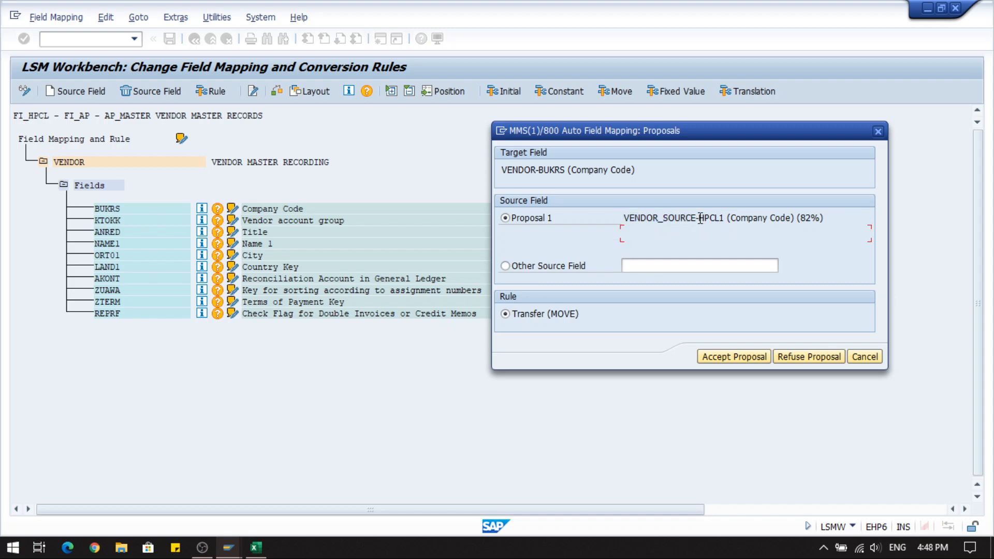
left_click_drag(699, 218, 720, 221)
left_click(741, 228)
double_click(804, 221)
left_click(806, 239)
Step: Accept the proposed source fields for BUKRS, NAME1, LAND1, ZUAWA and ZTERM, completing the auto-field mapping
left_click(733, 357)
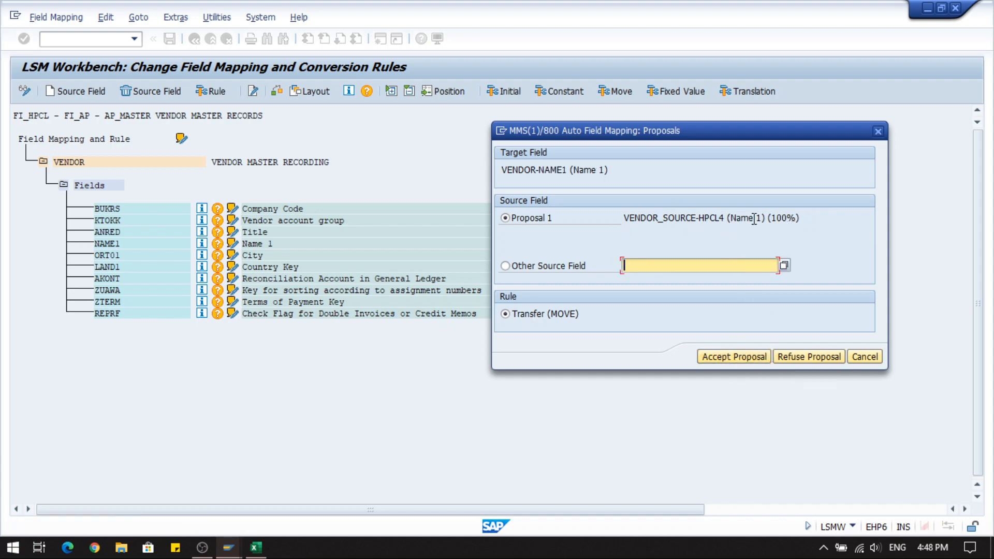
left_click(749, 358)
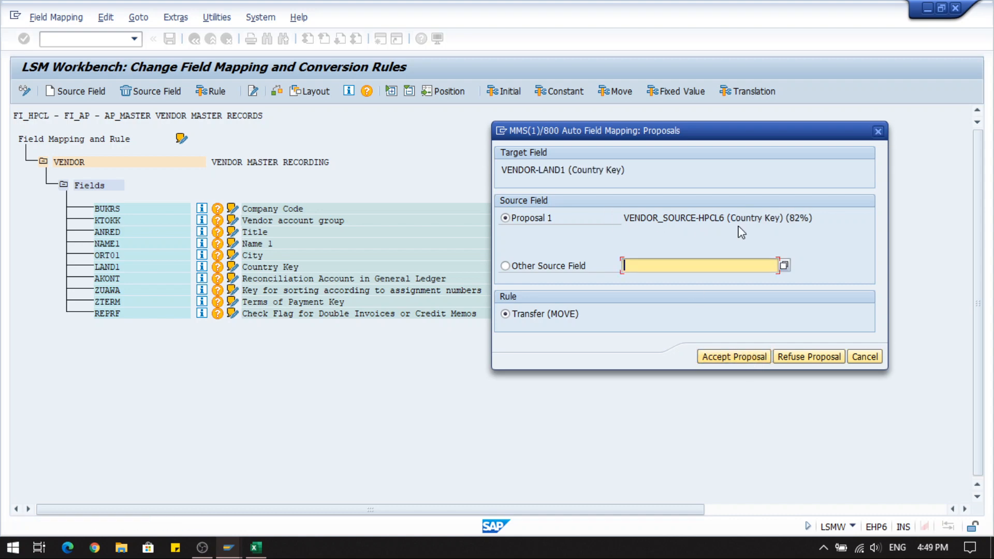
left_click(741, 362)
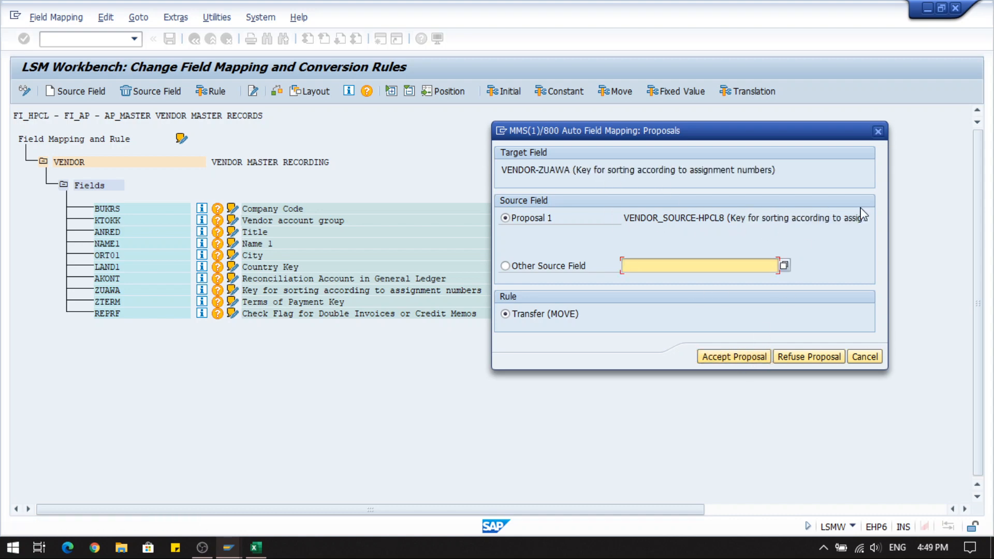
left_click(729, 361)
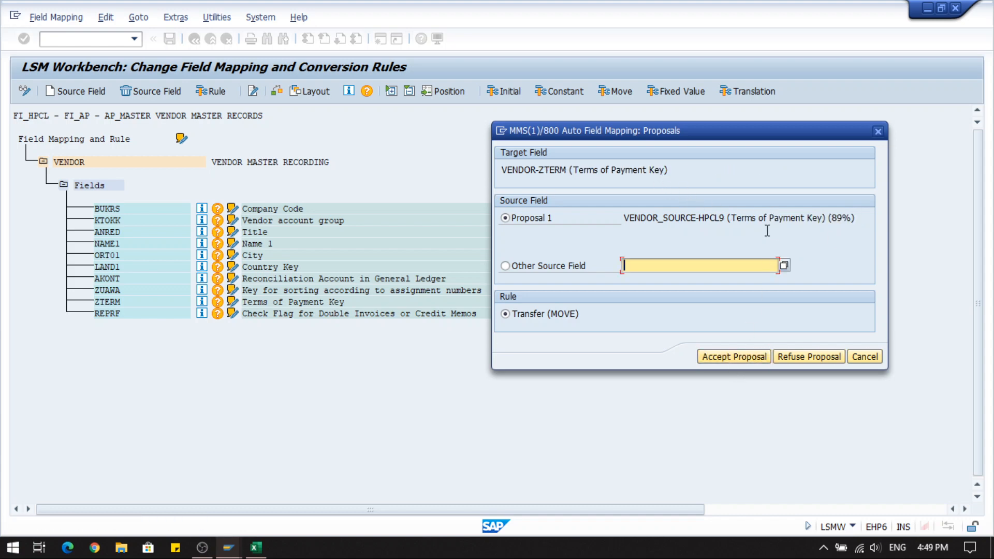
left_click(727, 358)
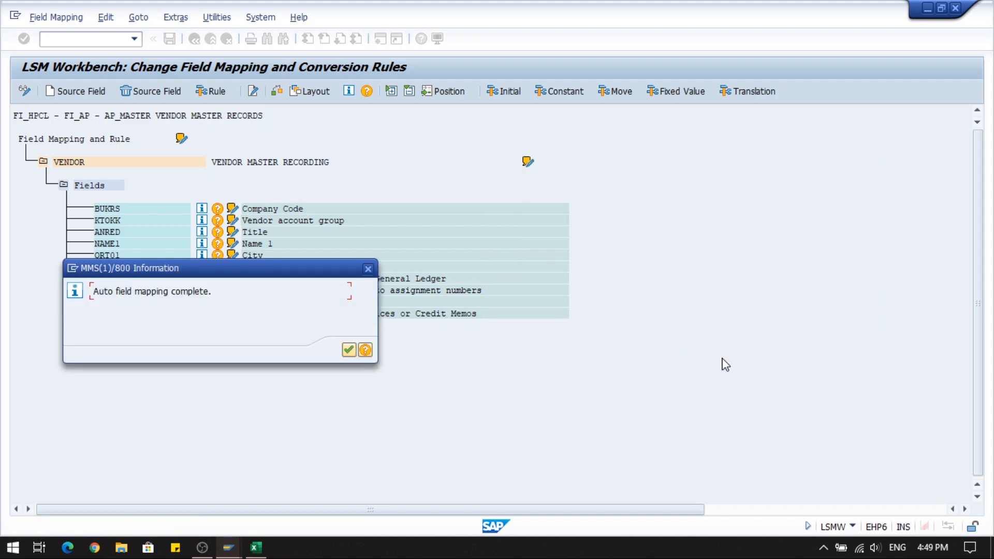
left_click(346, 350)
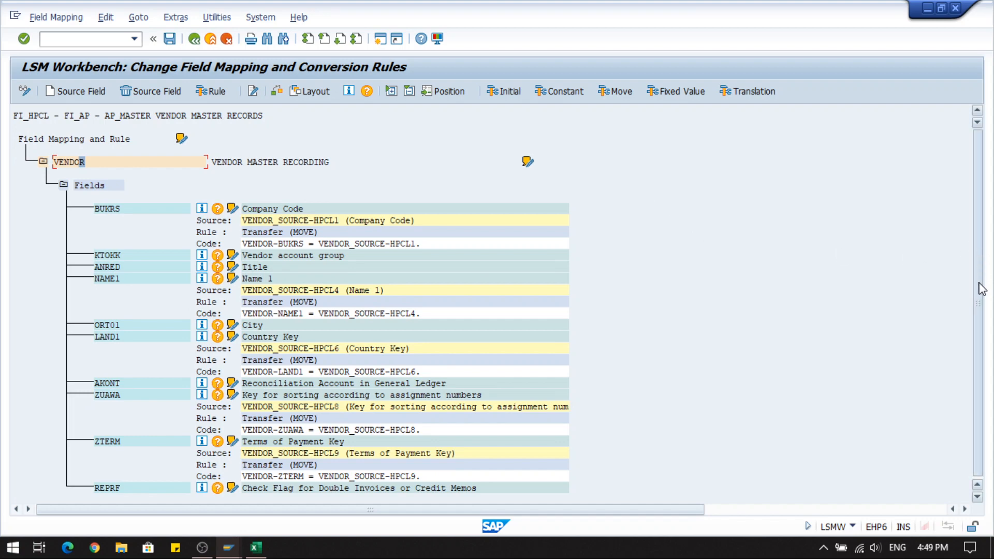
Step: Assign source field HPCL2 (Account group) to KTOKK and HPCL3 (Title) to ANRED
left_click(119, 255)
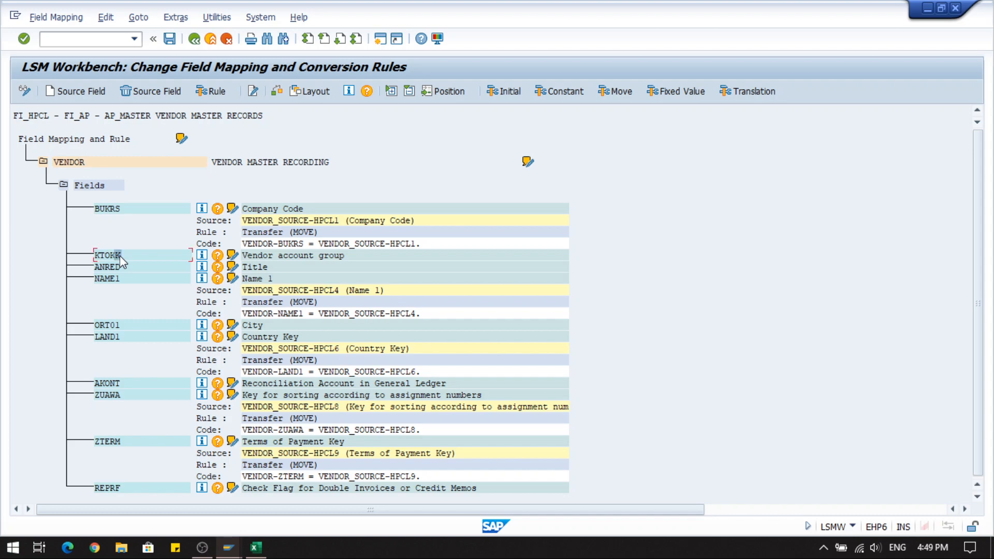
left_click(75, 90)
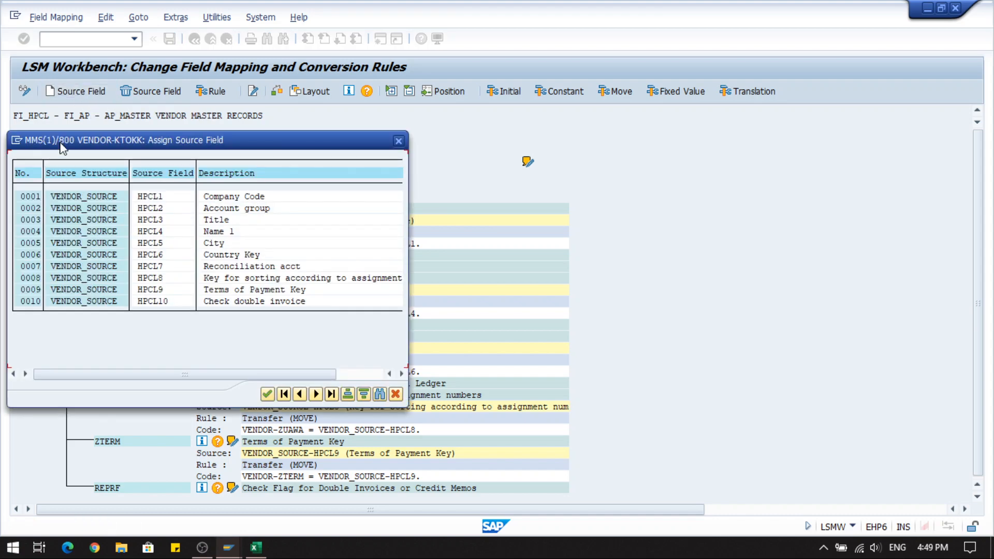
double_click(31, 209)
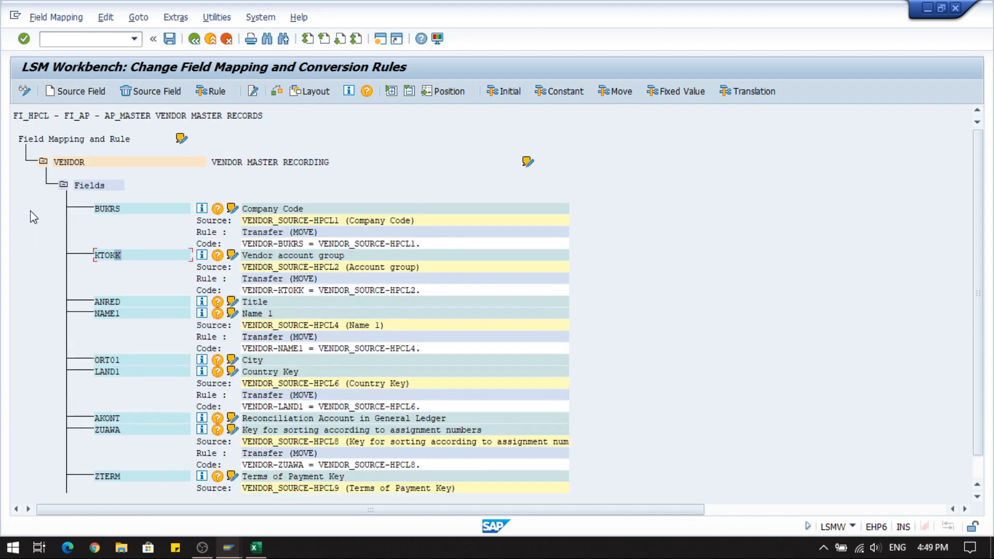
left_click(109, 302)
left_click(77, 91)
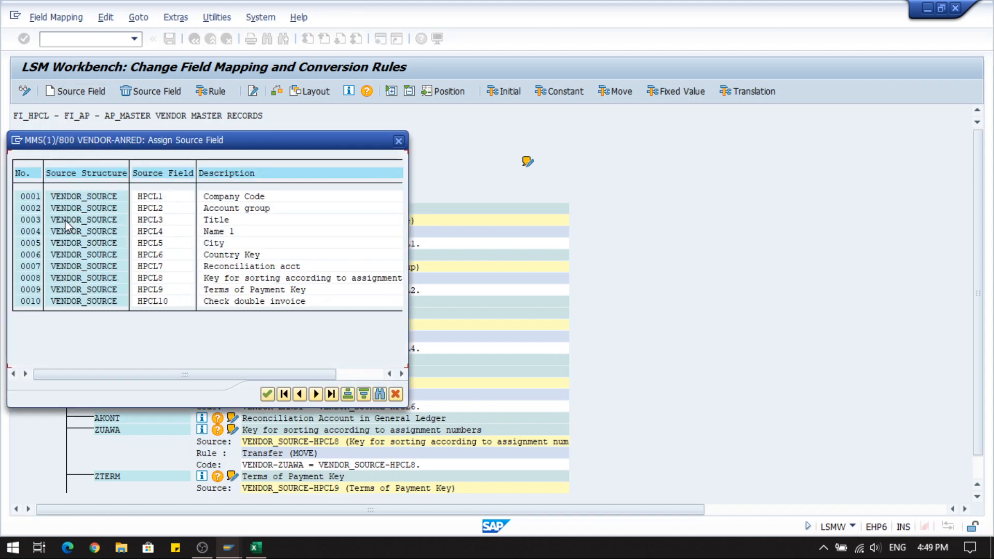
double_click(149, 220)
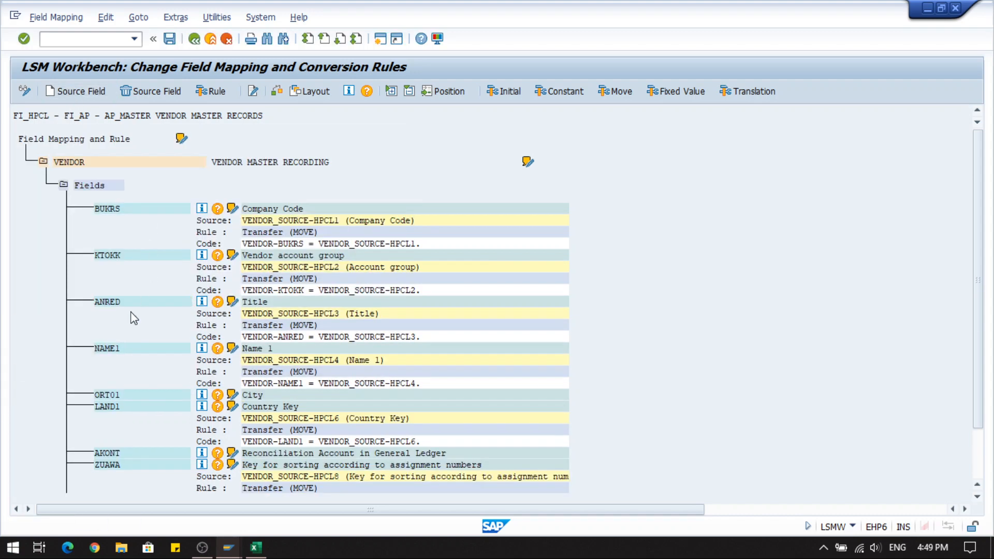
Step: Assign source field HPCL5 (City) to ORT01 and HPCL7 (Reconciliation acct) to AKONT
double_click(127, 386)
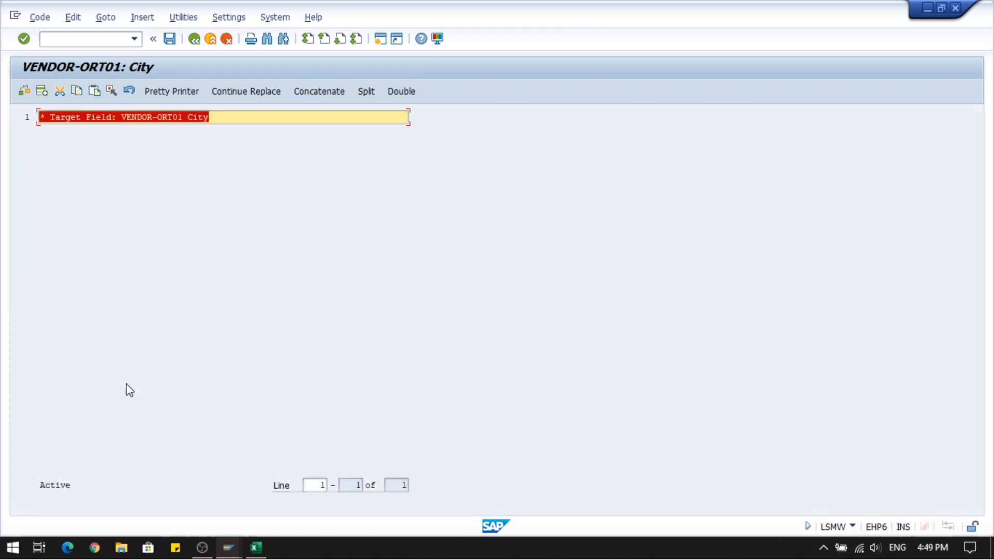
left_click(191, 44)
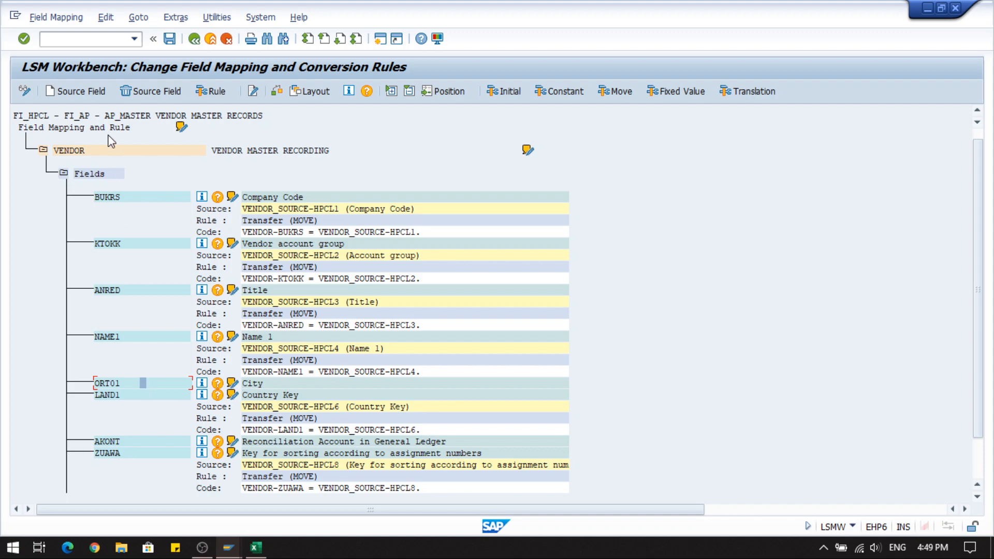
left_click(92, 93)
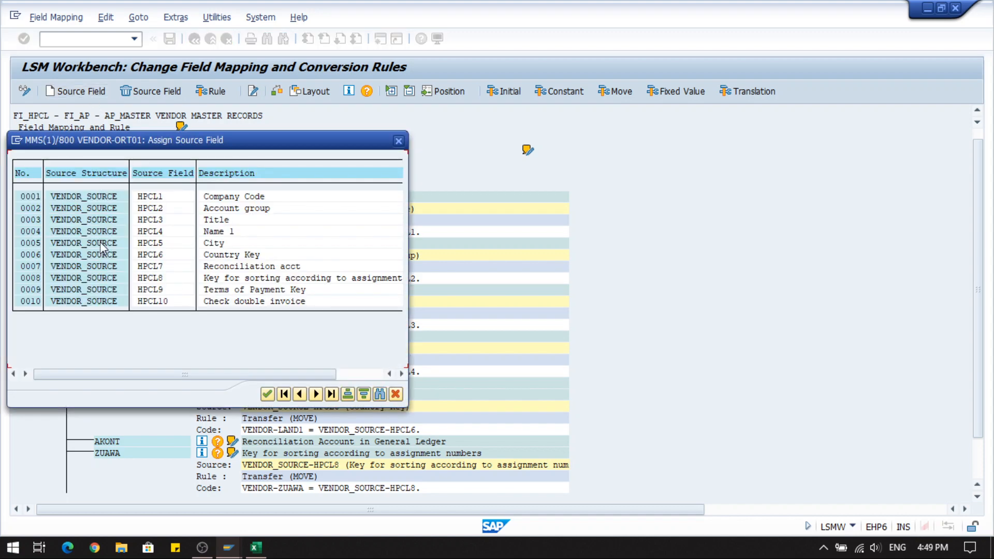
double_click(100, 241)
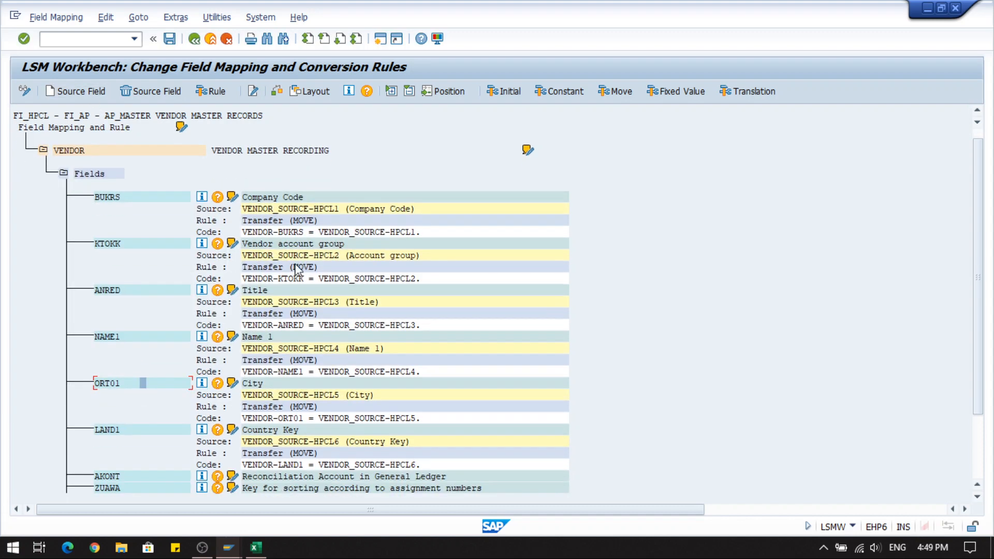
left_click_drag(976, 279, 976, 382)
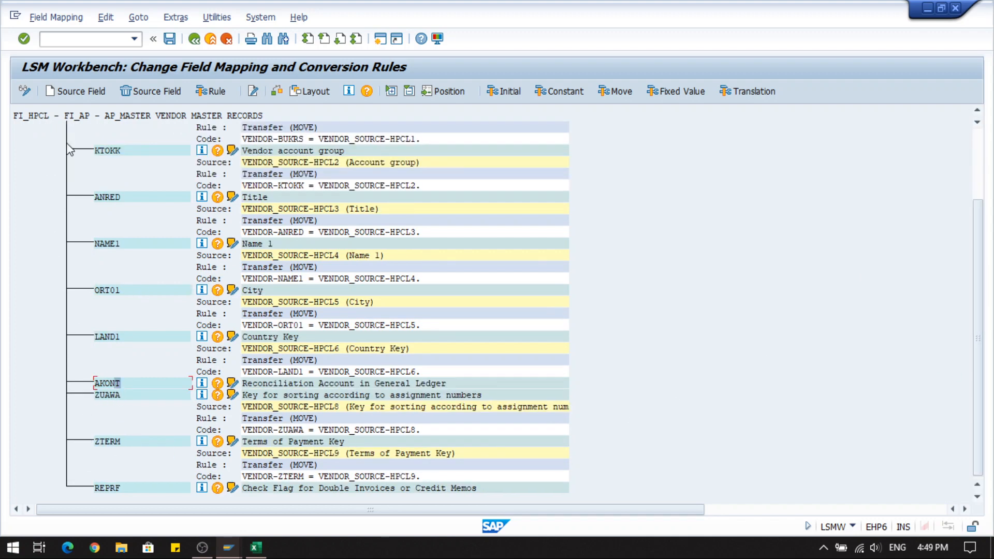
left_click(81, 92)
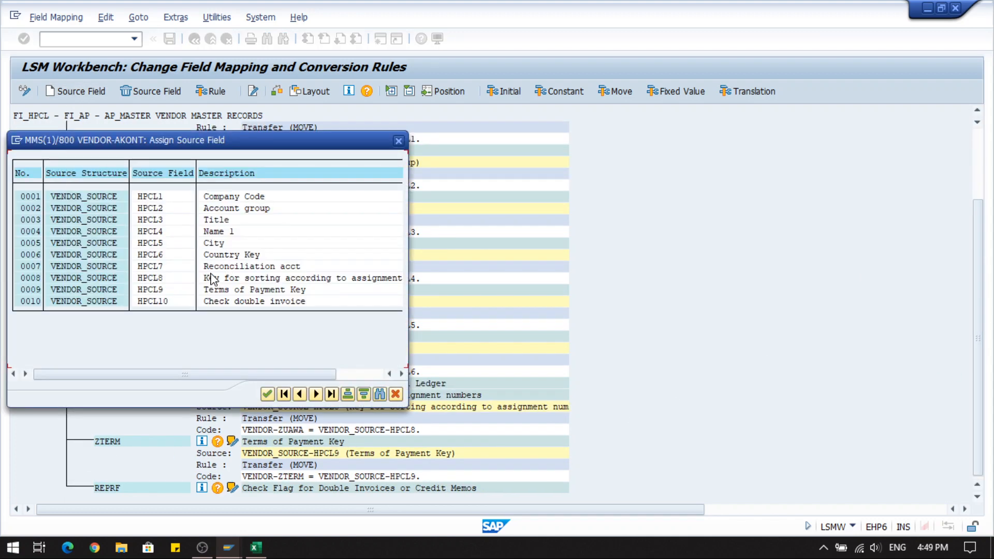
left_click(157, 266)
double_click(157, 267)
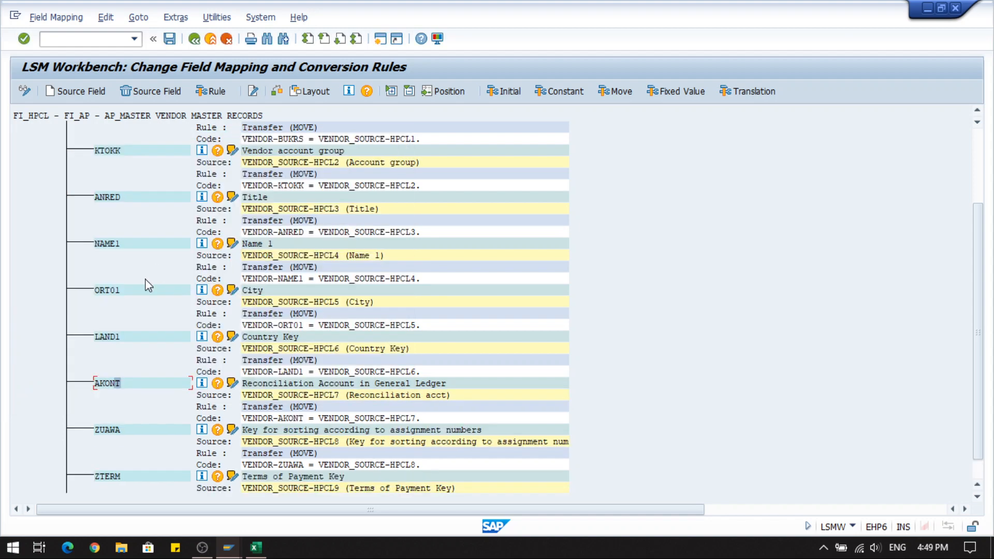
scroll(146, 282, "up", 1)
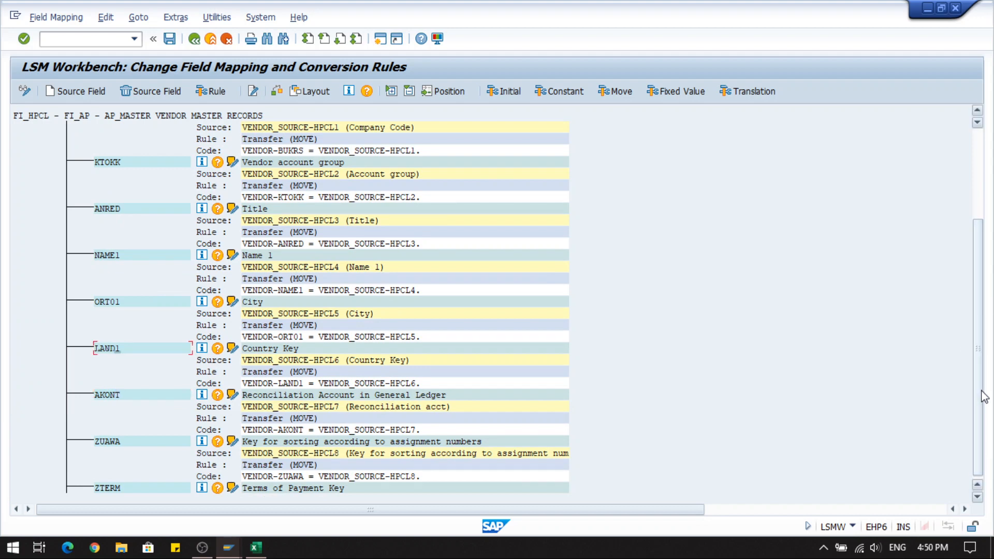
Step: Assign the source field HPCL10 (Check double invoice) to the target field REPRF
left_click_drag(978, 366, 979, 388)
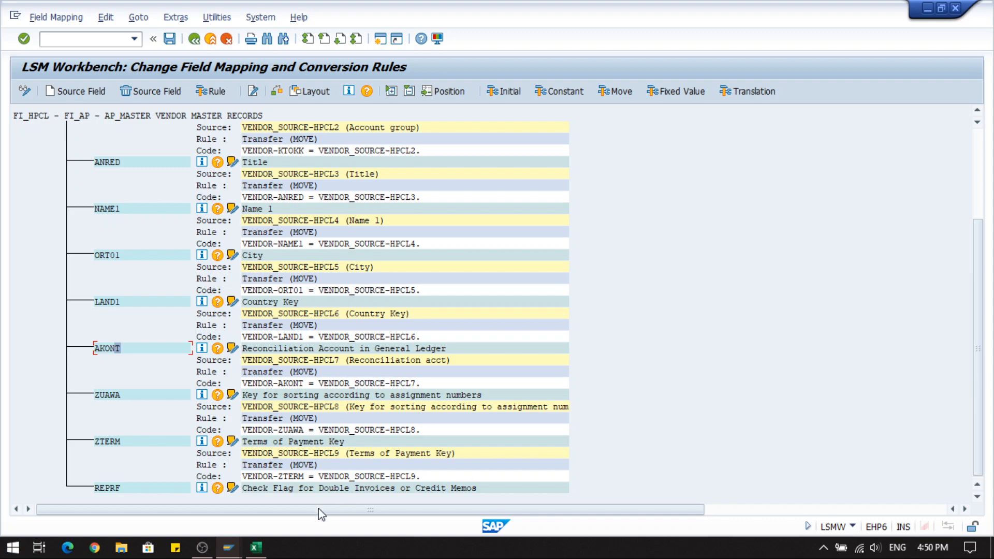
left_click(133, 489)
left_click(83, 92)
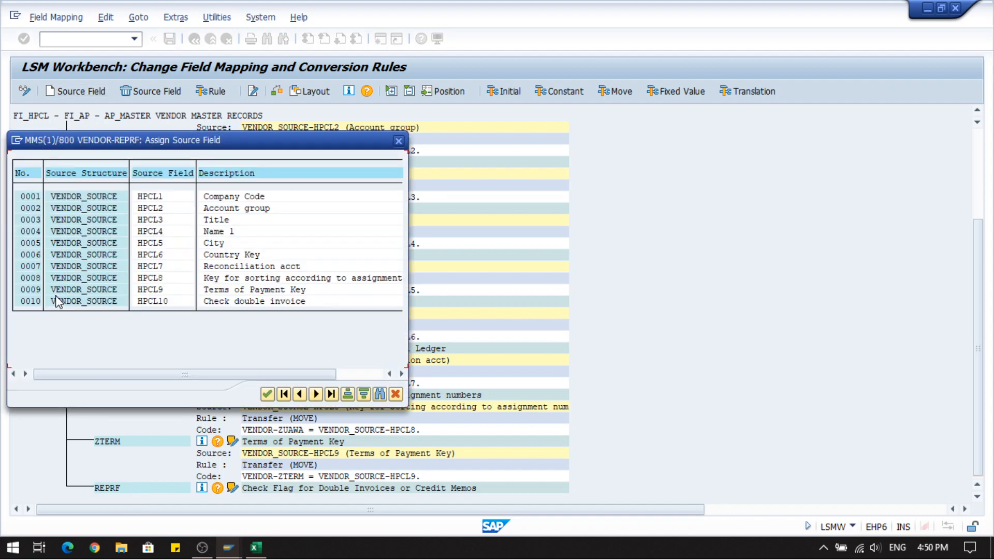
double_click(66, 302)
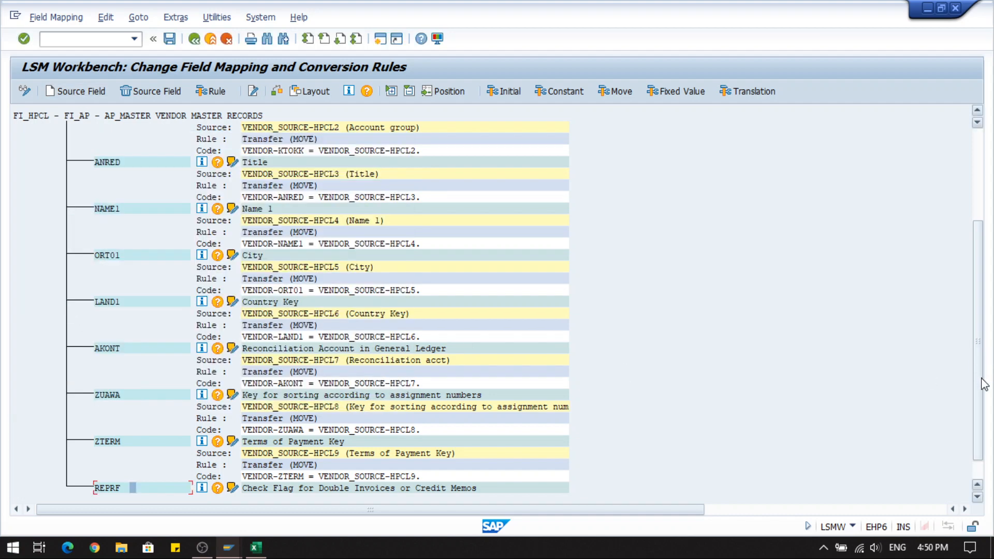
left_click_drag(981, 378, 987, 424)
Step: Check the source field assignments of the vendor fields from company code through city, and save the field mapping
left_click(941, 8)
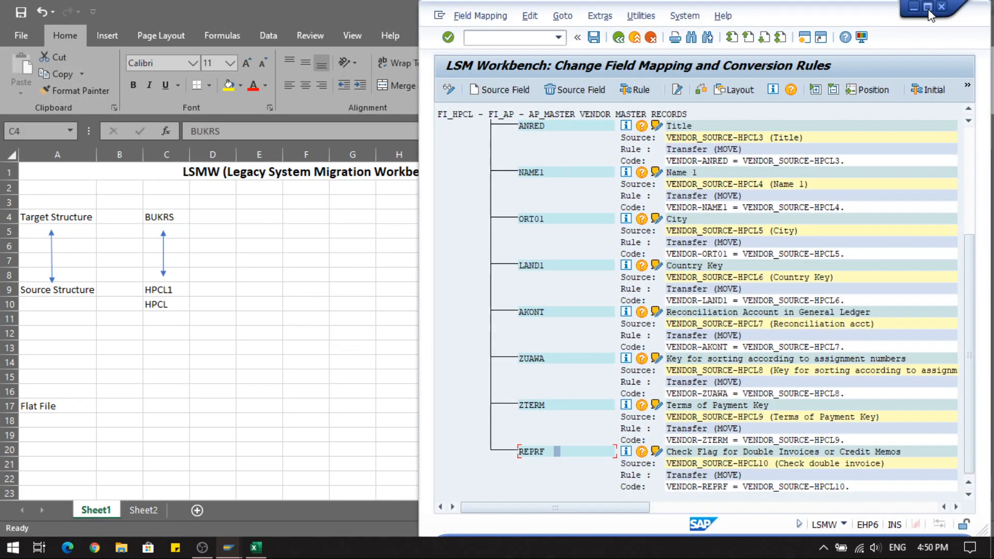
left_click(928, 6)
left_click_drag(984, 298, 980, 189)
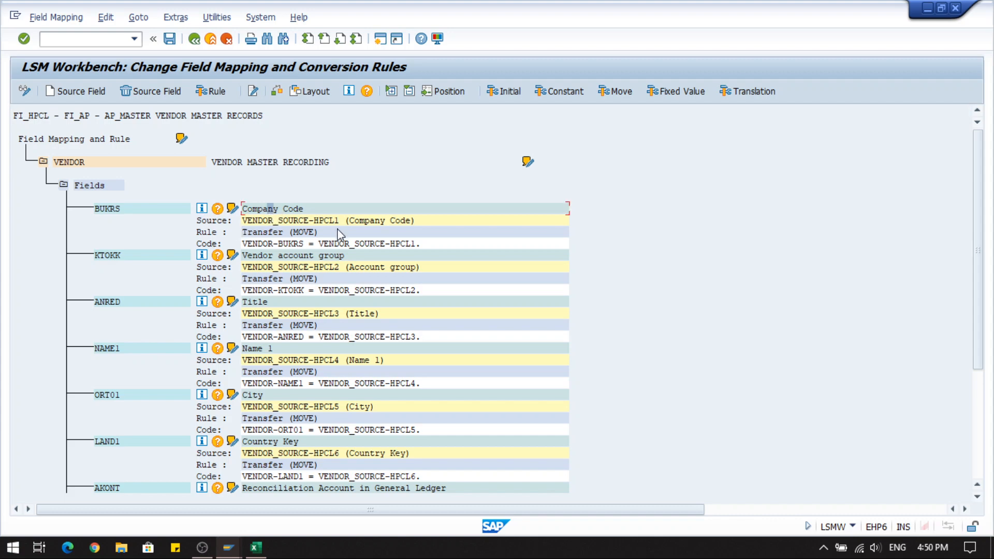
left_click(359, 222)
left_click(372, 268)
left_click(362, 314)
left_click(256, 395)
left_click(366, 396)
left_click_drag(982, 313, 982, 360)
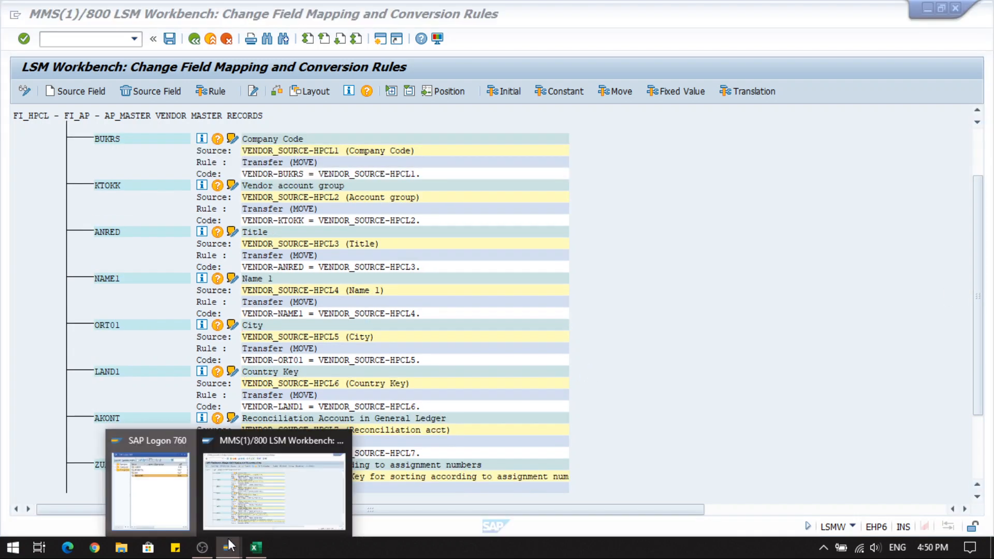
left_click(169, 39)
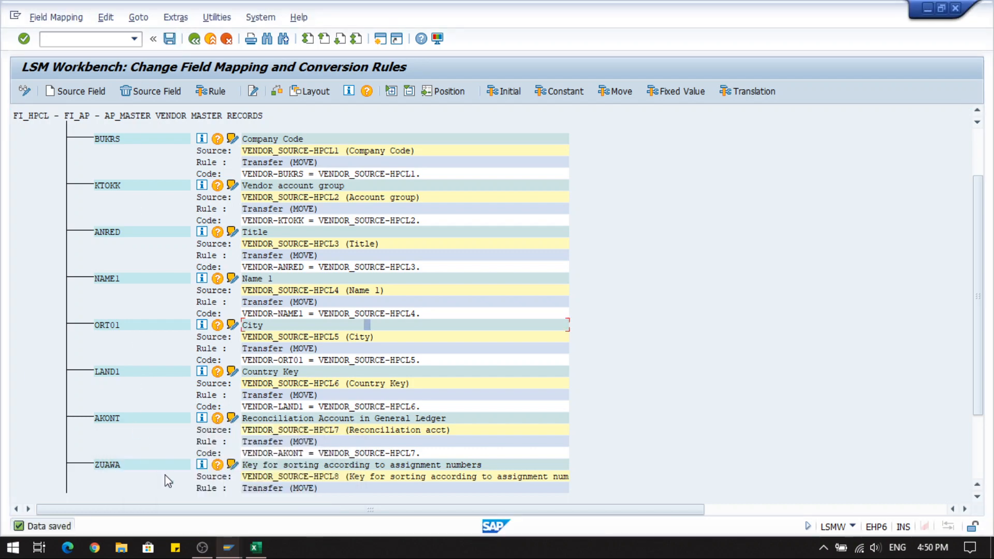
Step: Switch to Excel and clear the extra HPCL entry in cell C10 below HPCL1 on Sheet1
mouse_move(257, 548)
left_click(258, 524)
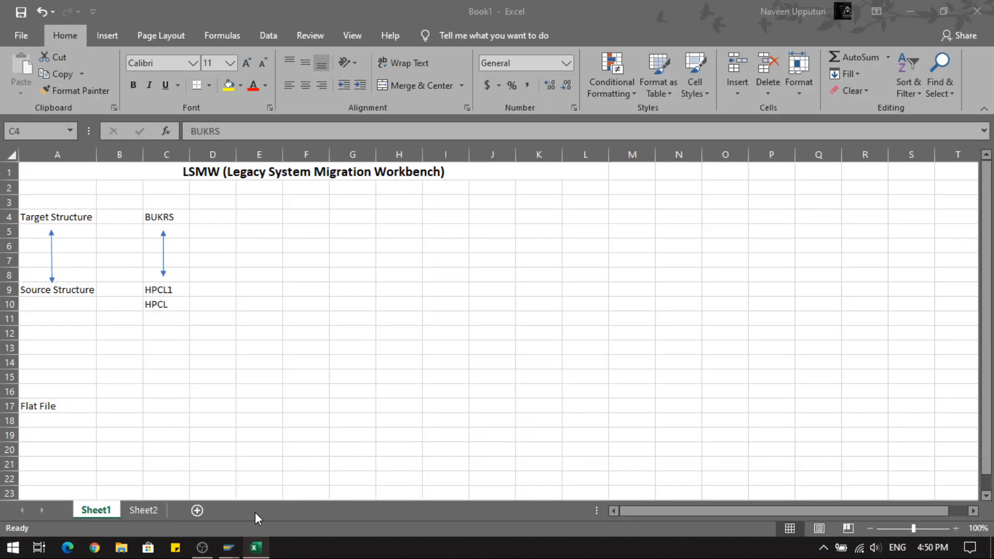
left_click(169, 277)
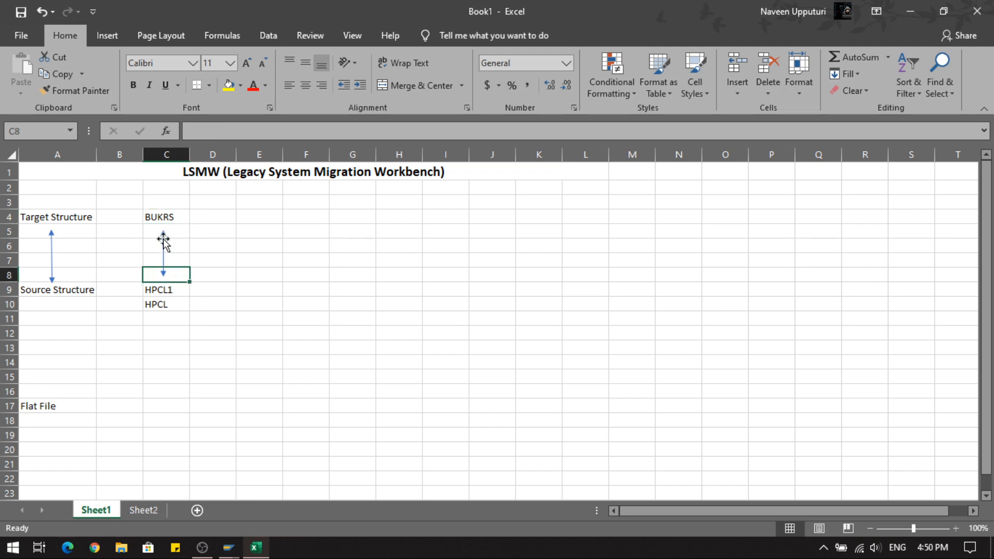
left_click(160, 226)
left_click(175, 273)
left_click(161, 215)
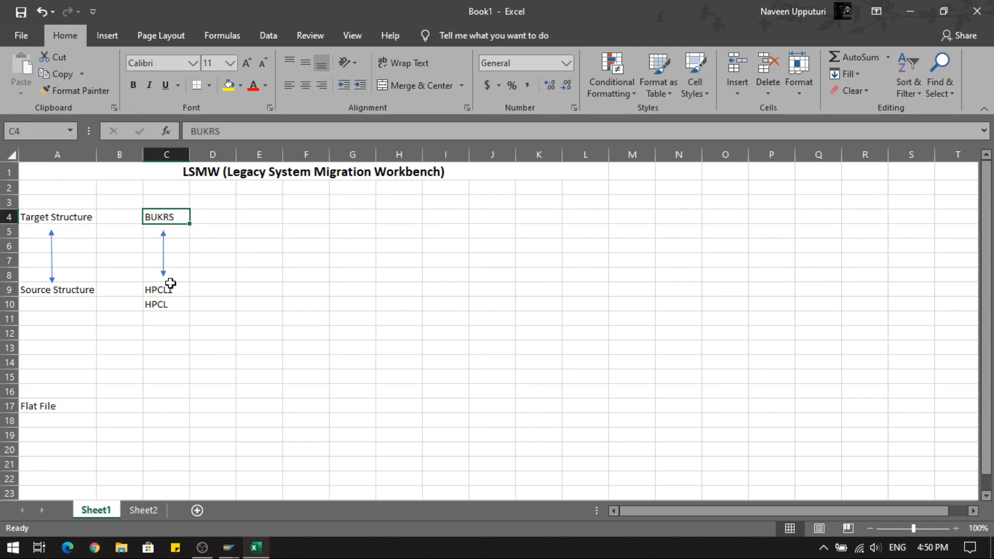
left_click_drag(199, 228, 212, 266)
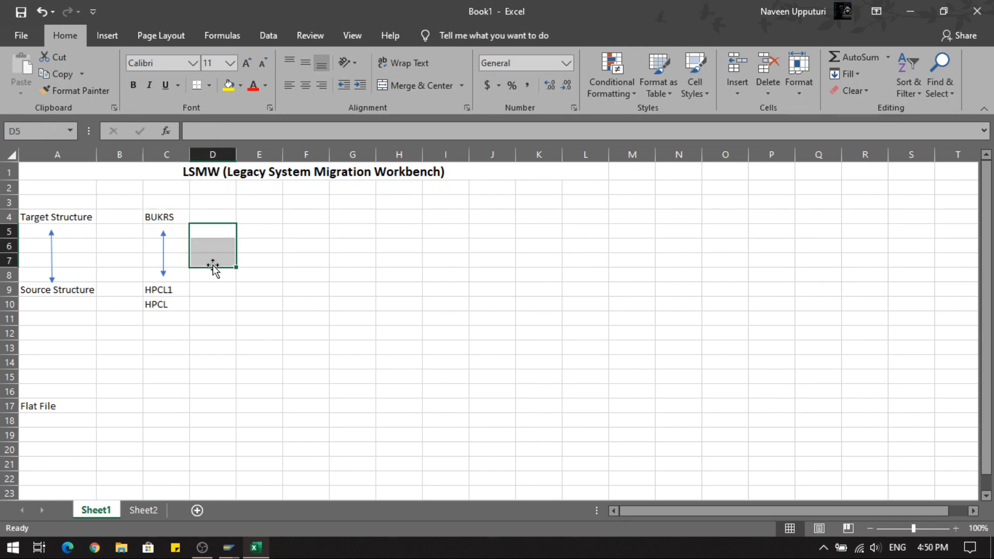
left_click(195, 305)
left_click(163, 302)
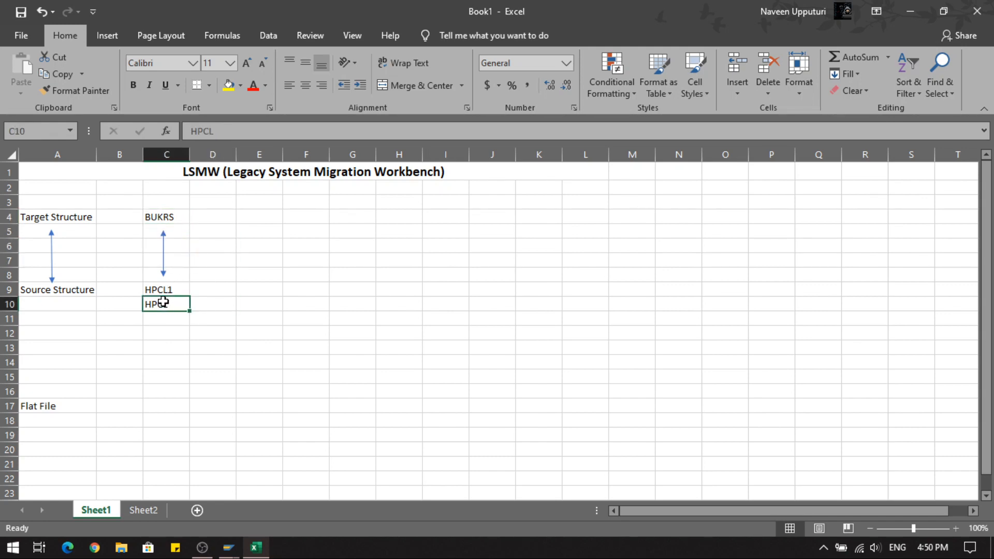
key("Delete")
left_click(170, 260)
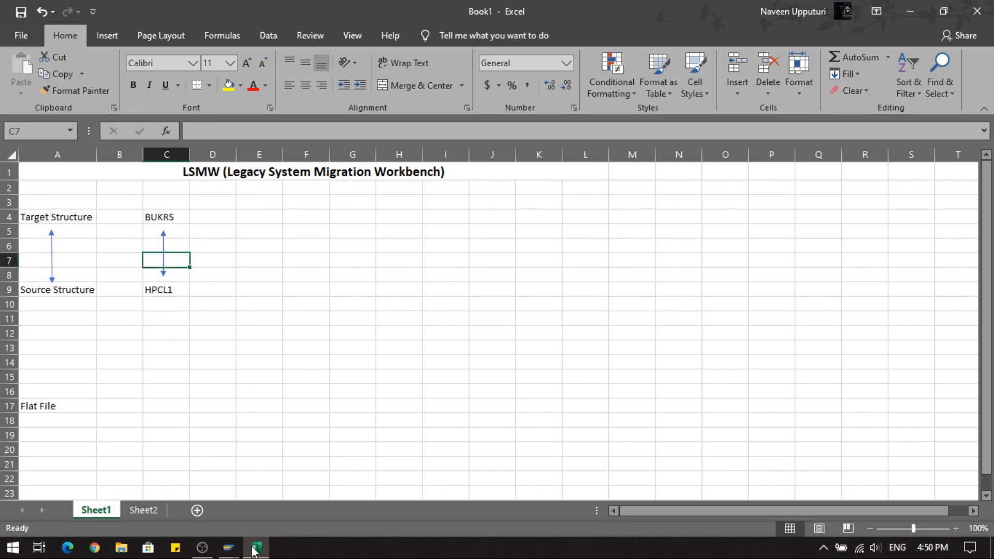
Step: Switch to SAP and go back from the field mapping to the LSM Workbench process step list
mouse_move(229, 553)
left_click(253, 514)
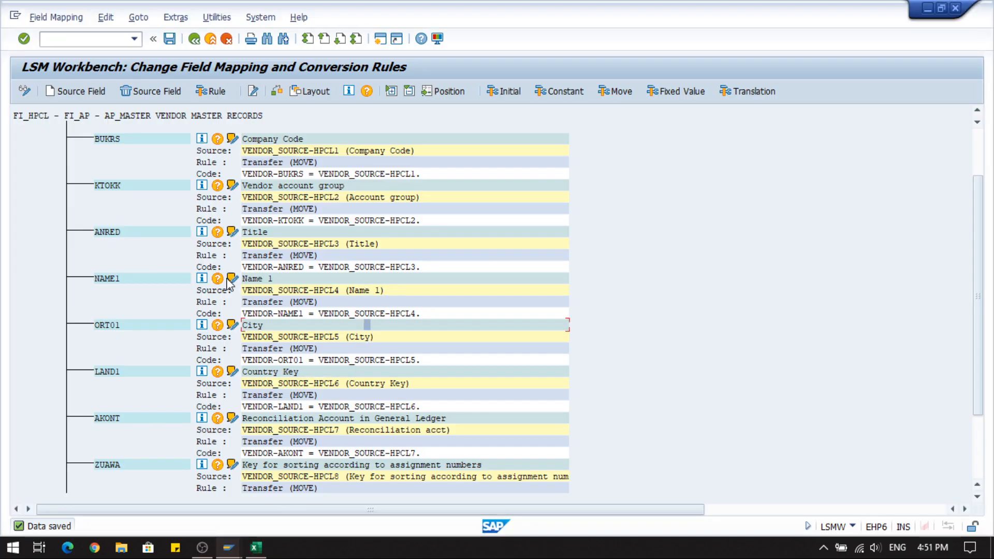
left_click(255, 547)
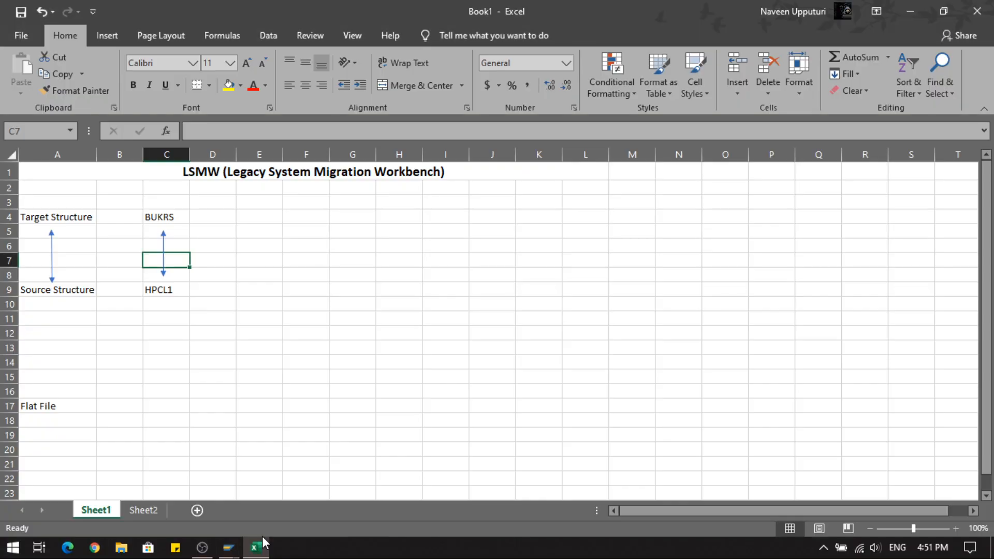
left_click(169, 304)
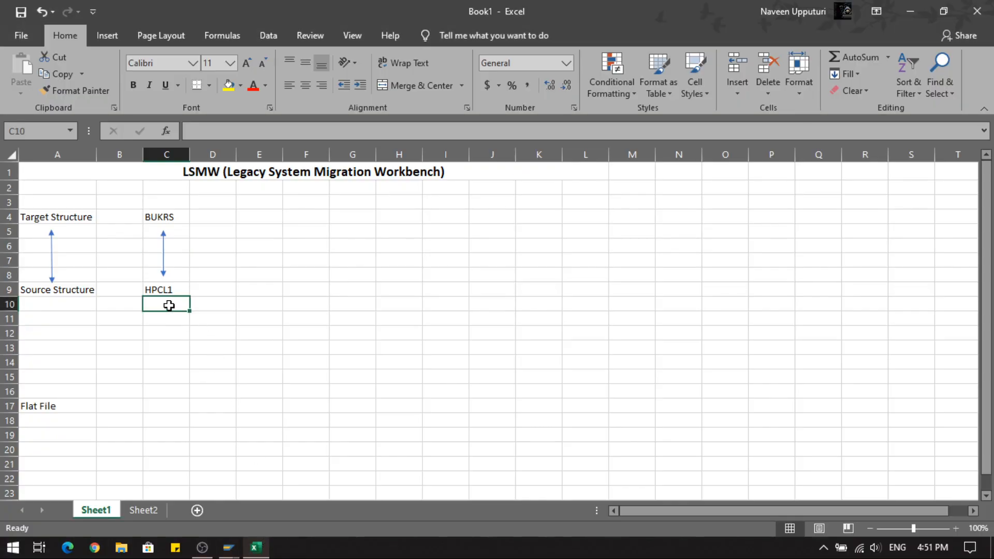
left_click(173, 231)
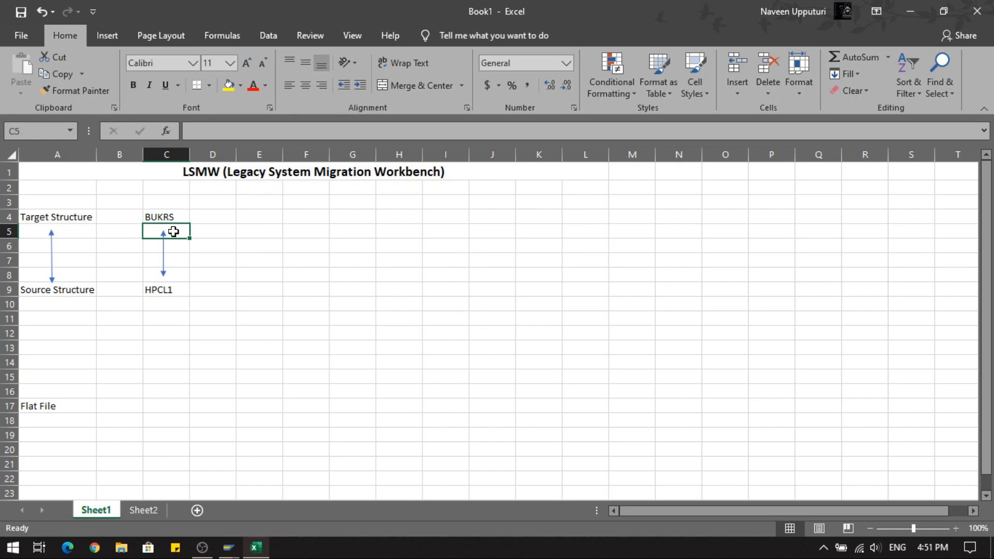
mouse_move(232, 549)
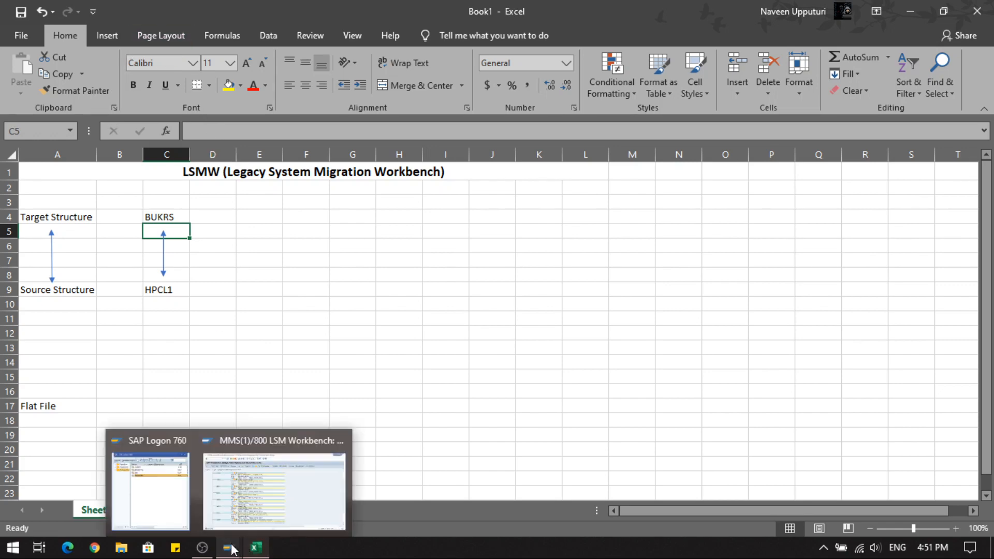
left_click(250, 520)
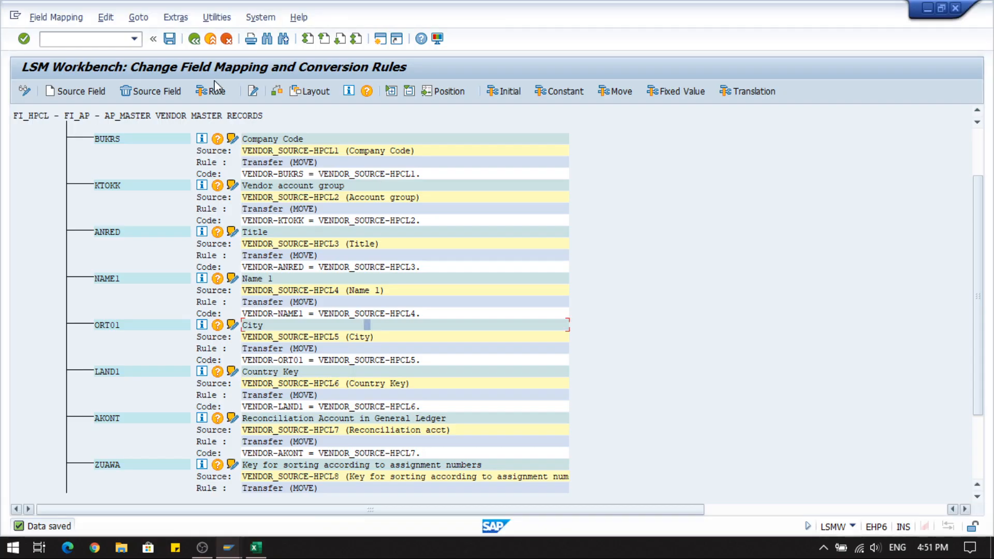
left_click(194, 40)
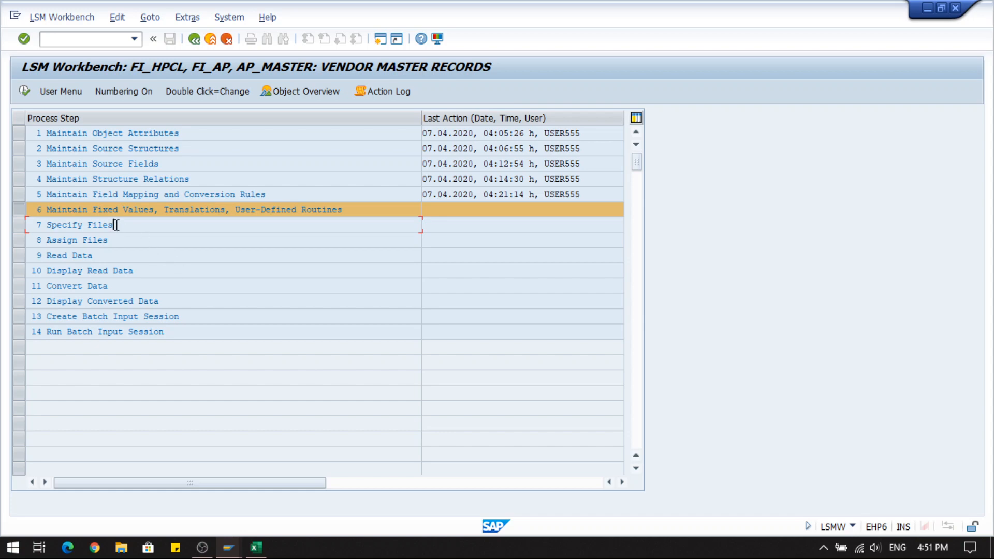
Step: Switch to Excel and examine how Target Structure relates to BUKRS and Source Structure to HPCL1 in the diagram
left_click(256, 547)
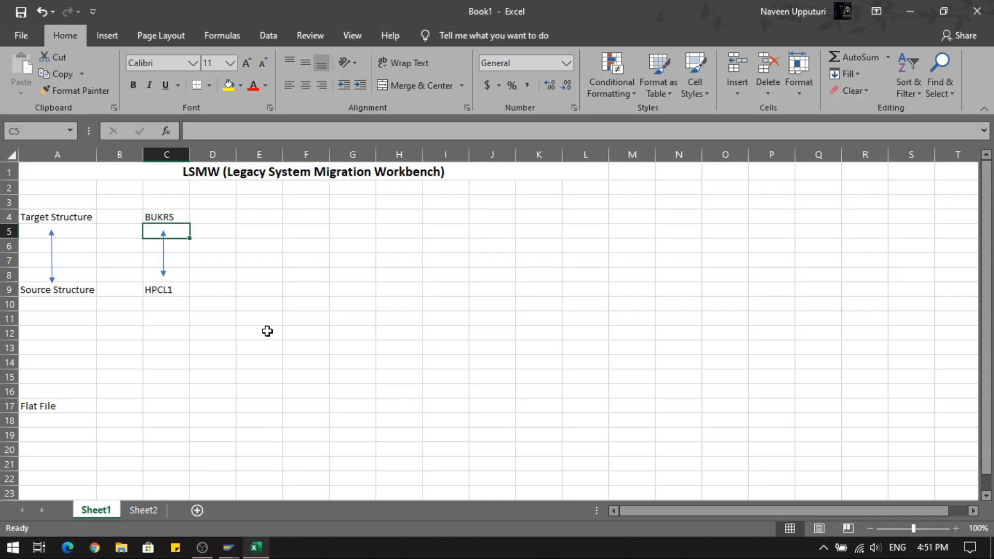
left_click(73, 218)
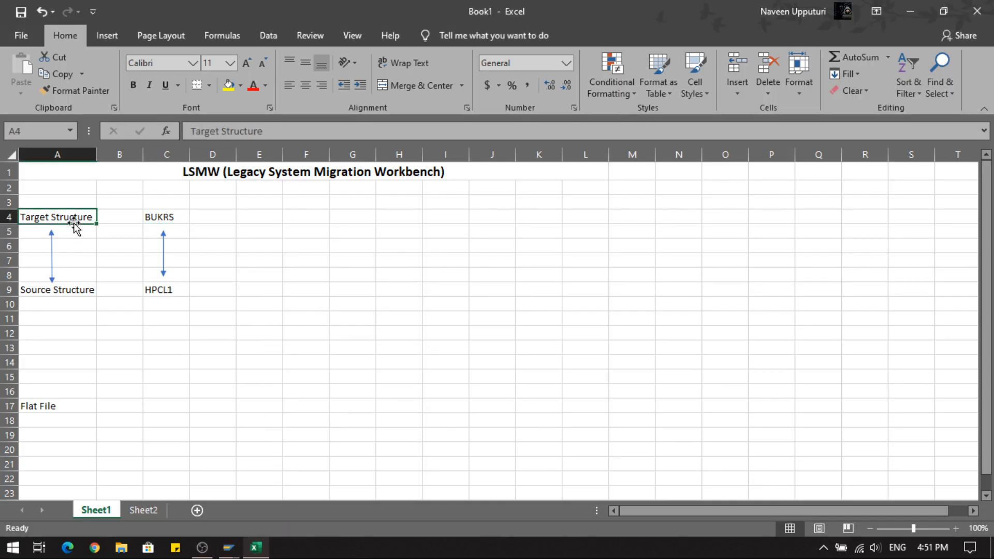
mouse_move(72, 217)
left_mouse_down()
mouse_move(202, 215)
mouse_move(84, 217)
left_mouse_up()
left_click(158, 215)
left_click(84, 220)
left_click(175, 217)
left_click(202, 217)
left_click(178, 217)
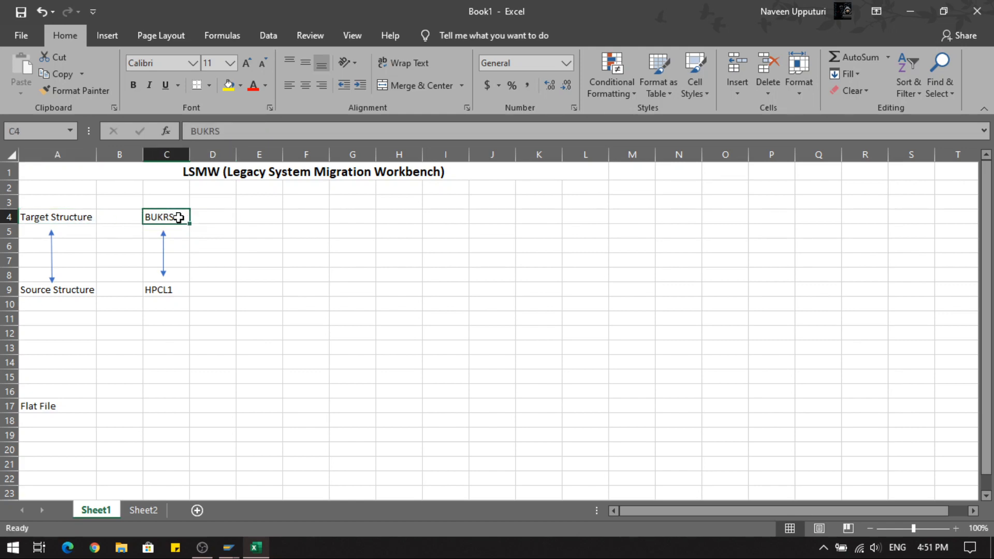
left_click(204, 217)
left_click(175, 217)
left_click(87, 289)
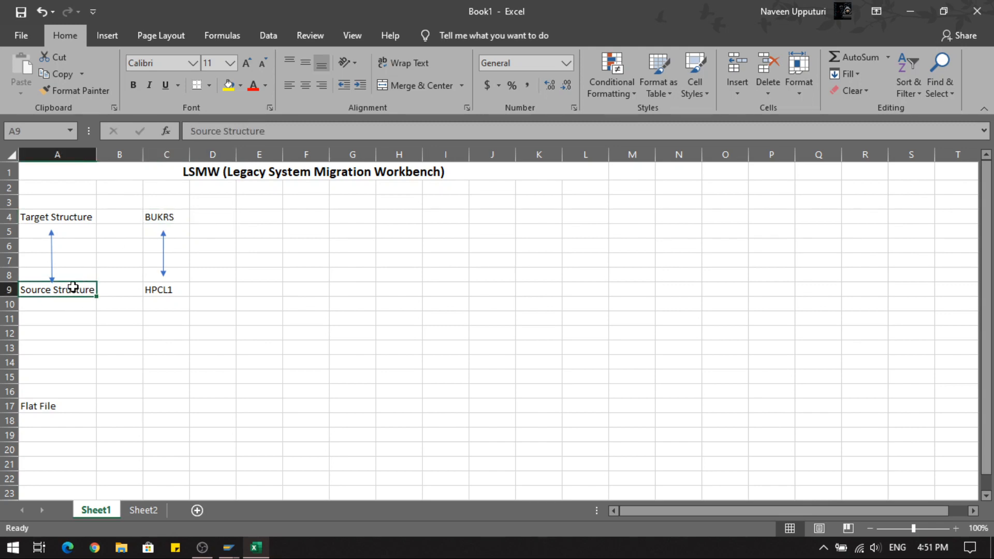
left_click(171, 290)
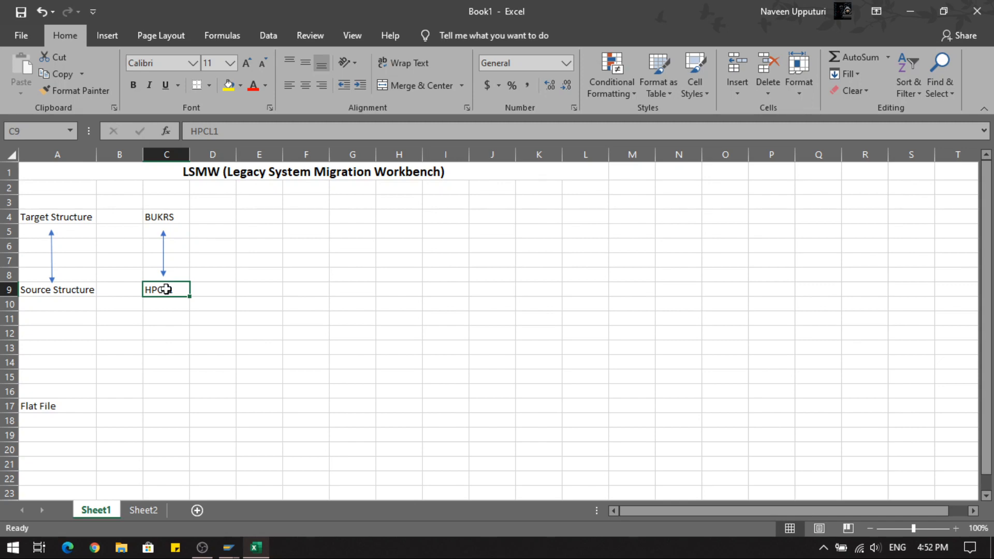
Step: Draw a horizontal double-headed arrow about 0.56 inches wide between Target Structure and BUKRS in row 4
left_click(115, 32)
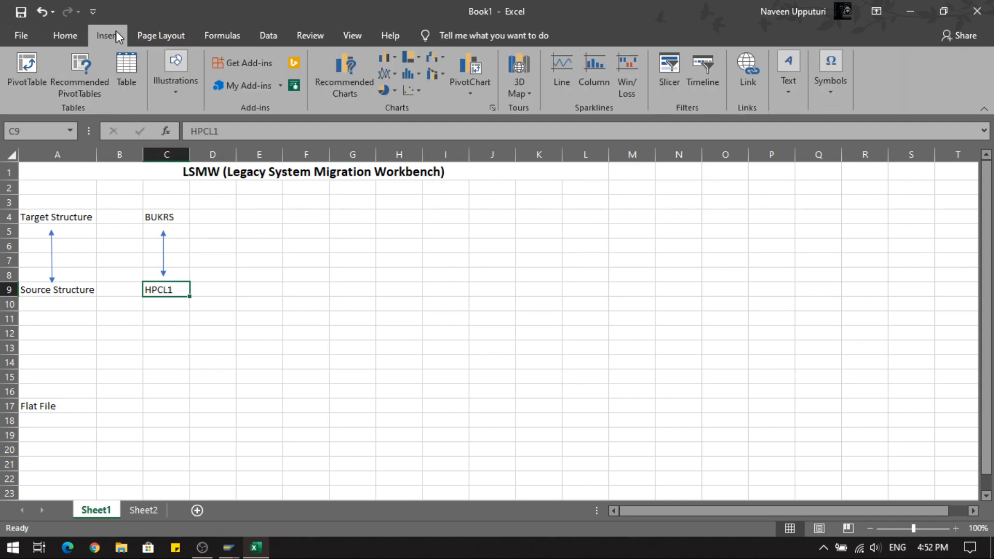
left_click(182, 98)
left_click(236, 137)
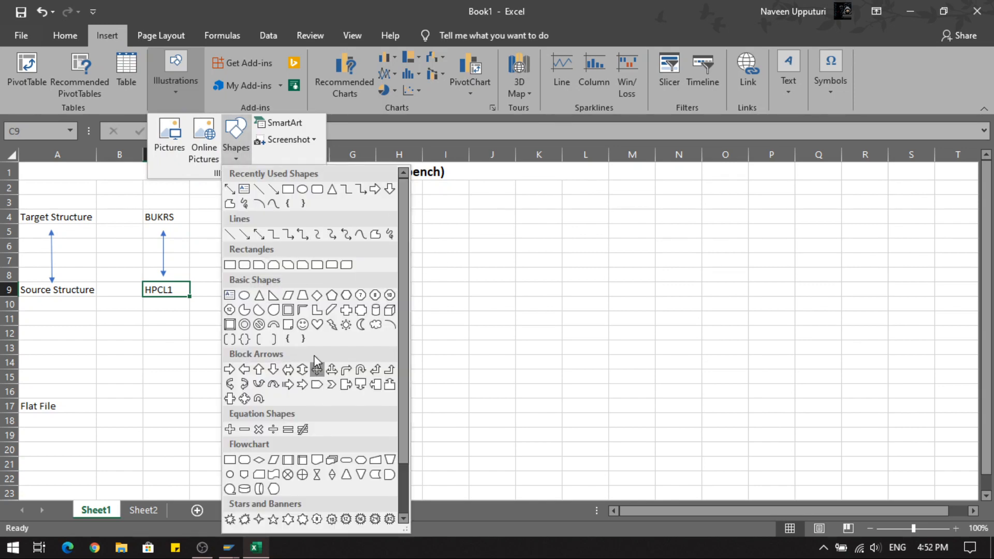
left_click(258, 235)
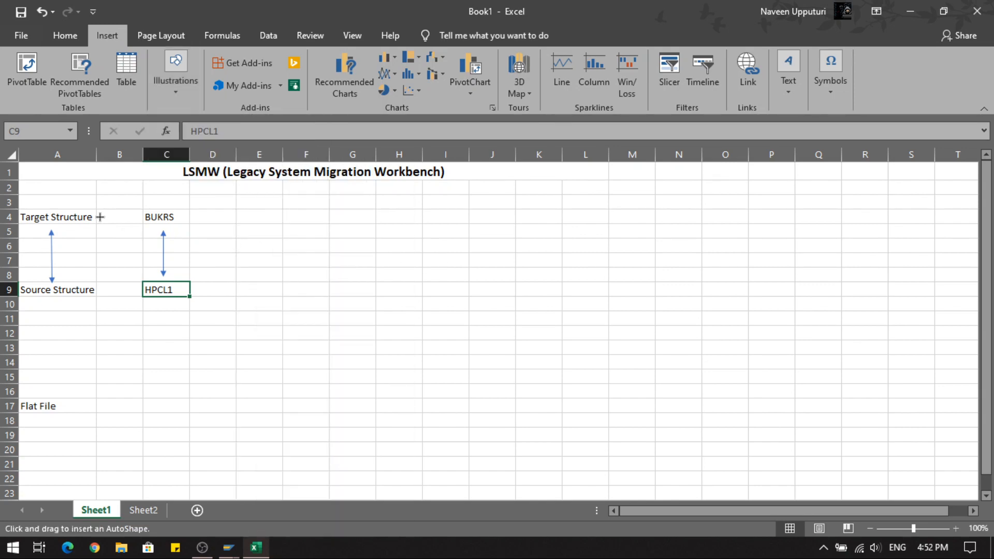
left_click_drag(100, 216, 138, 215)
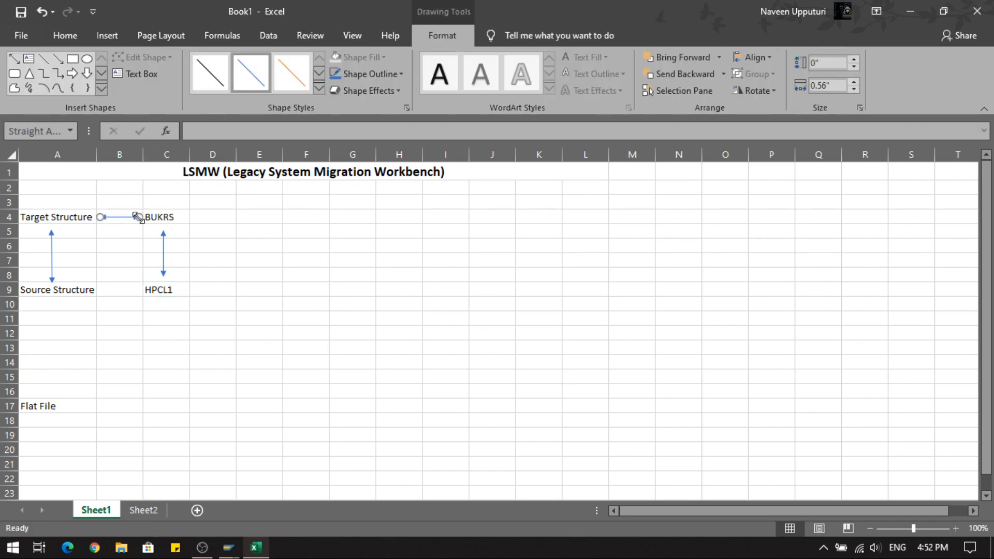
Step: Copy the horizontal double-headed arrow and place the copy between Source Structure and HPCL1 in row 9
left_click(56, 291)
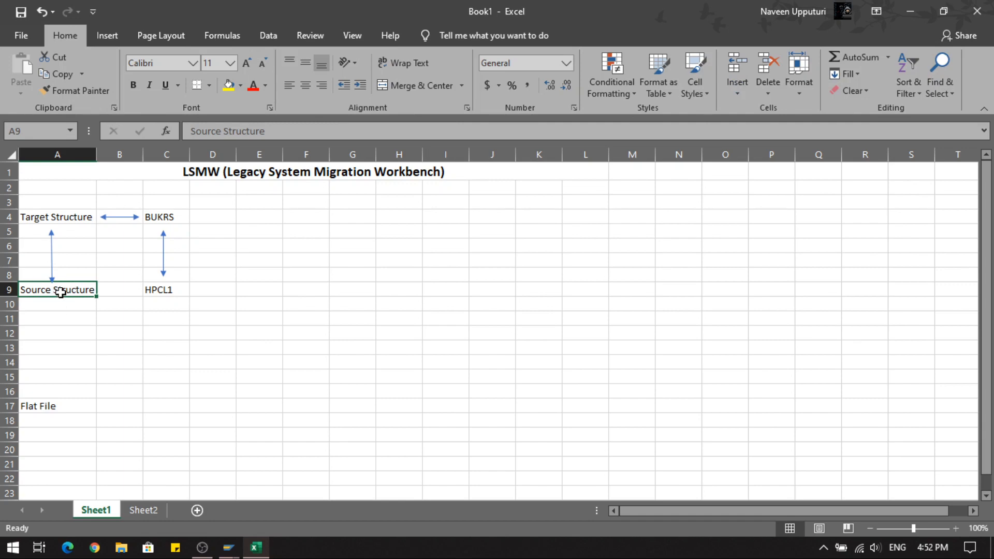
left_click(164, 291)
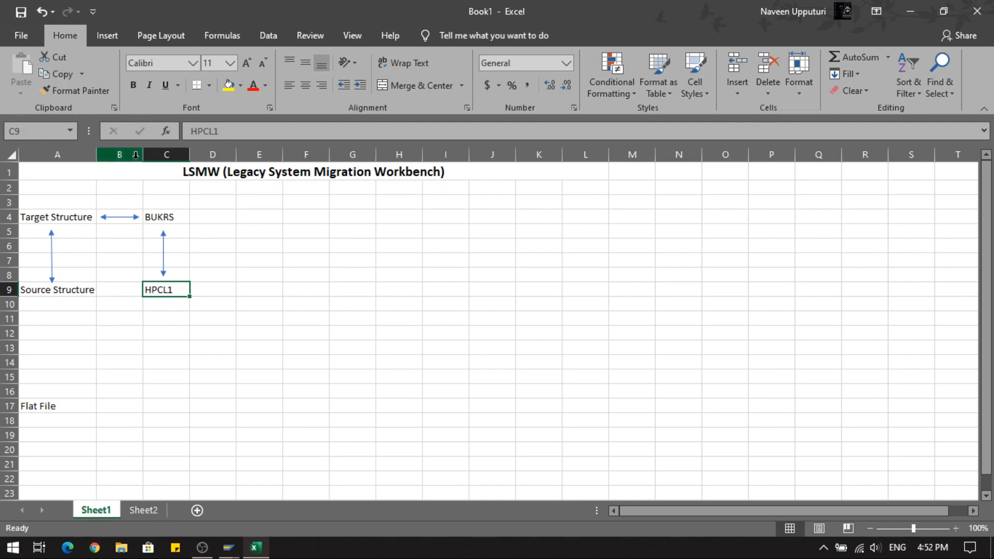
left_click(120, 217)
left_click_drag(121, 218, 123, 221)
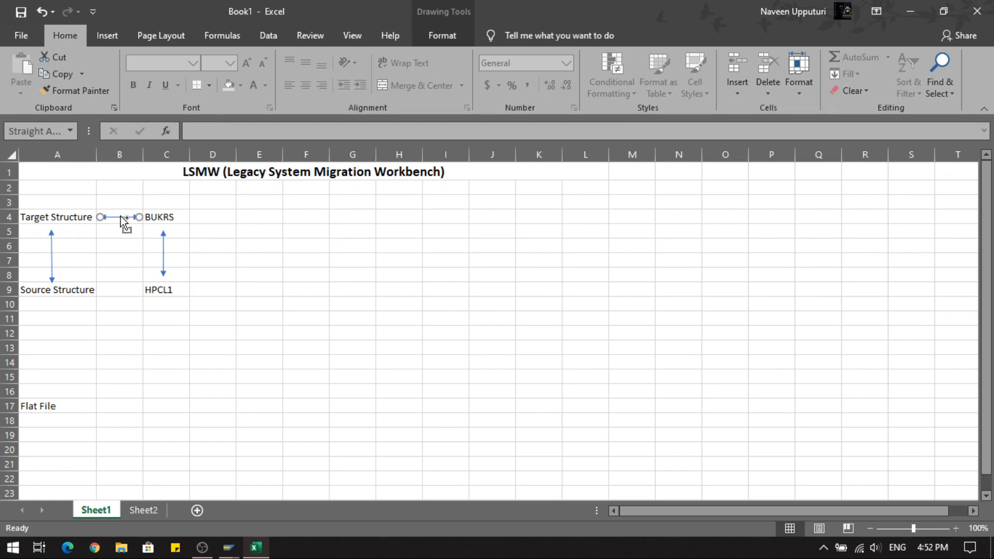
key("ctrl+c")
key("ctrl+v")
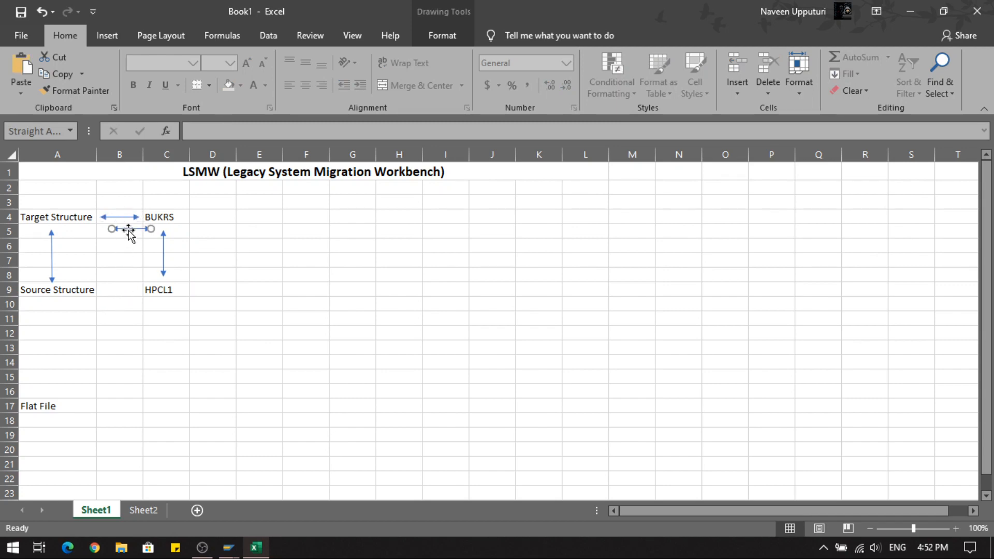
left_click_drag(128, 230, 115, 293)
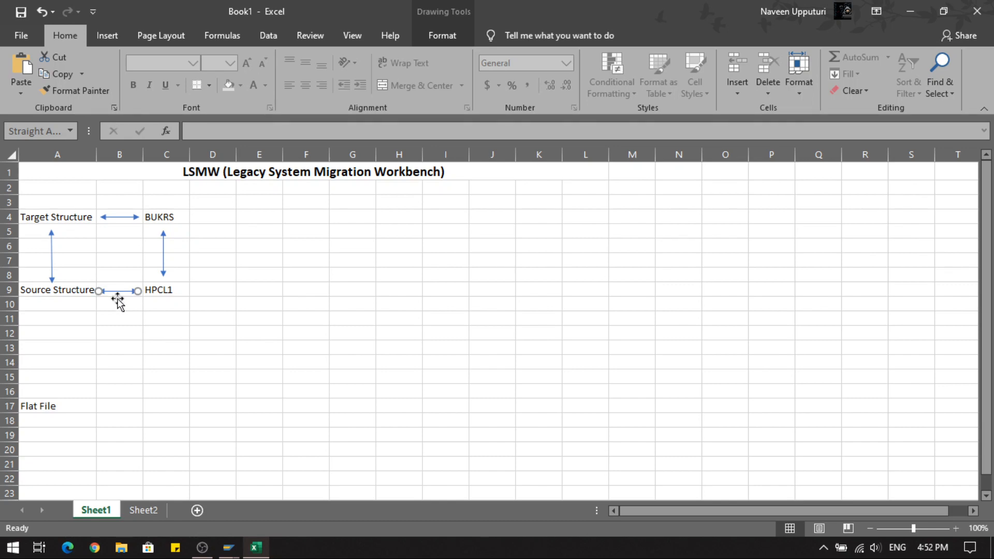
left_click(137, 332)
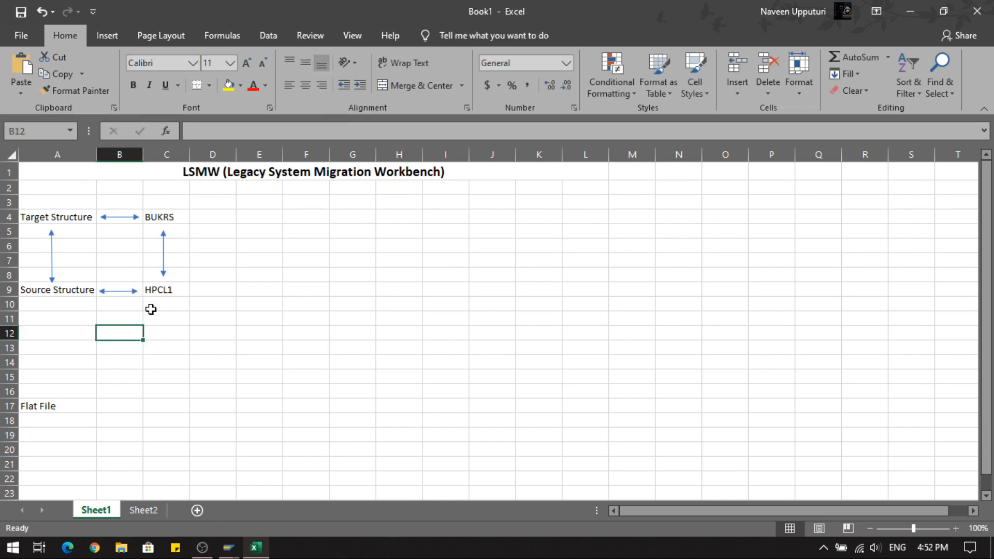
Step: Compare the arrow between Target Structure and Source Structure in the Excel diagram with the Maintain Structure Relations step in SAP
left_click(164, 265)
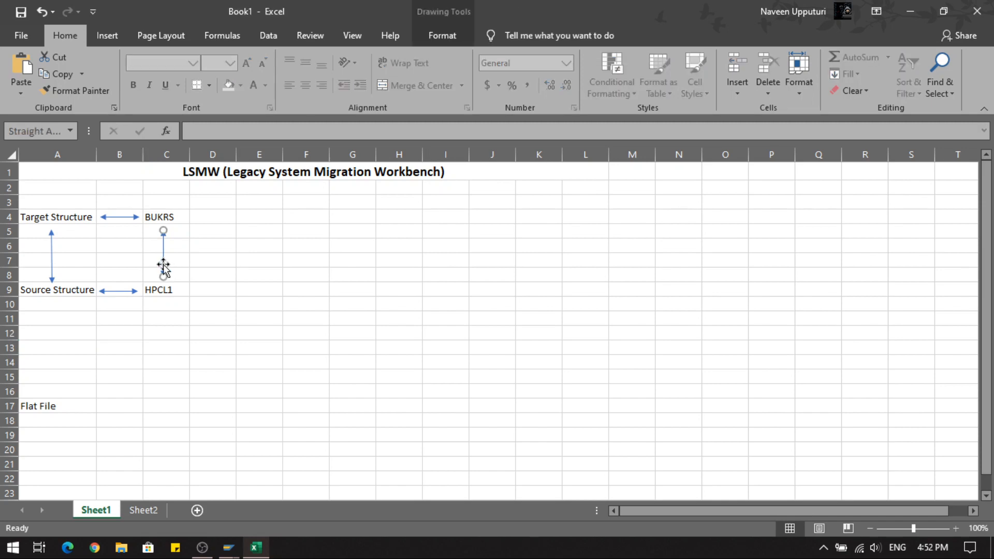
left_click(52, 273)
mouse_move(228, 547)
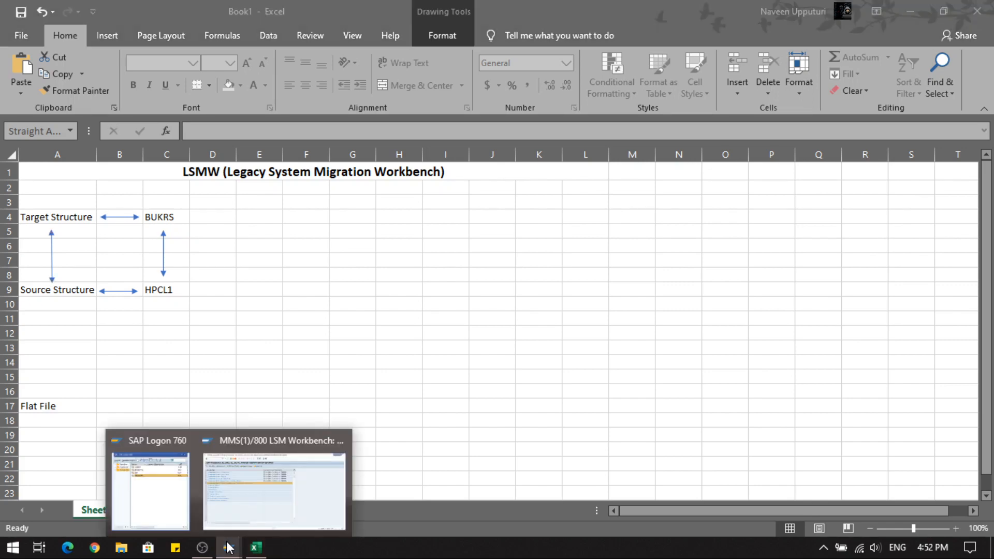
left_click(248, 517)
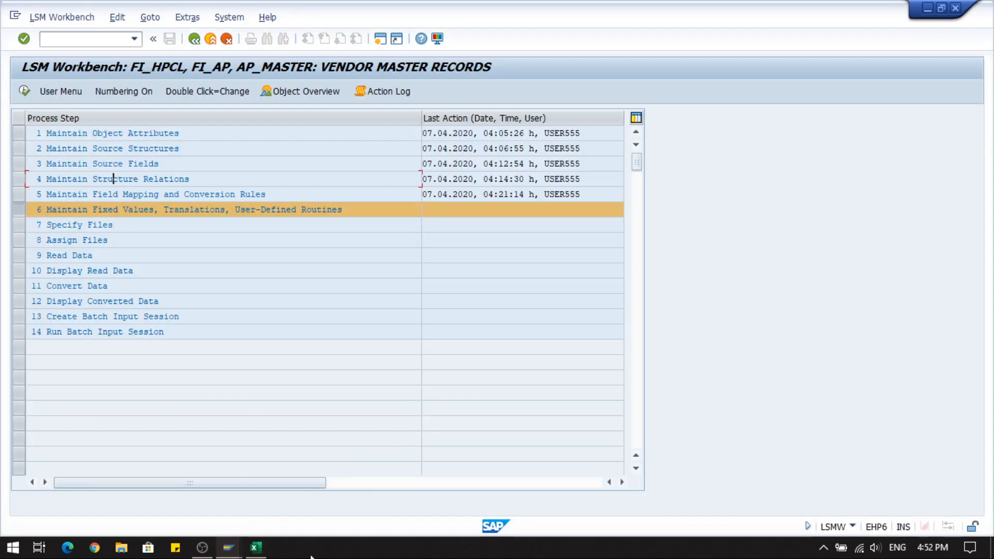
left_click(254, 553)
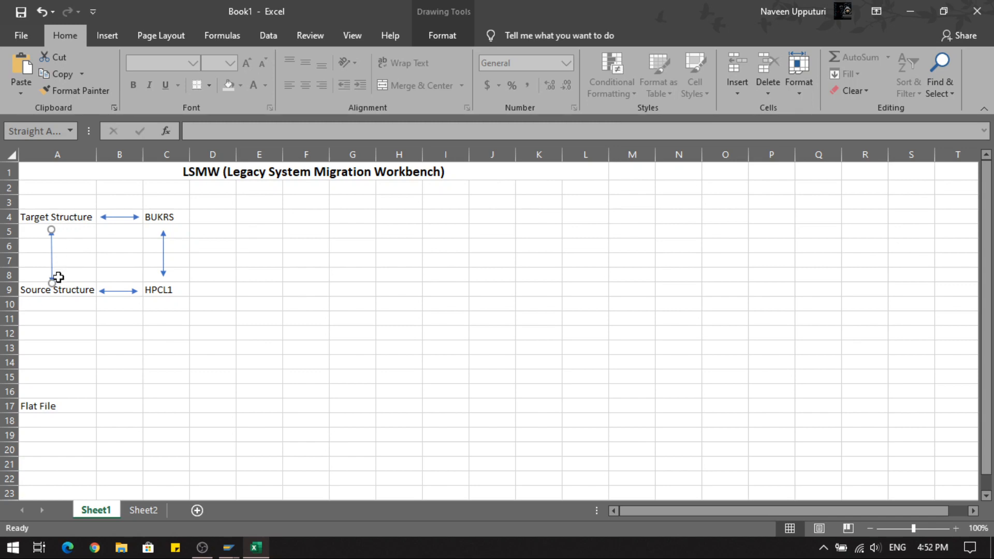
left_click(71, 292)
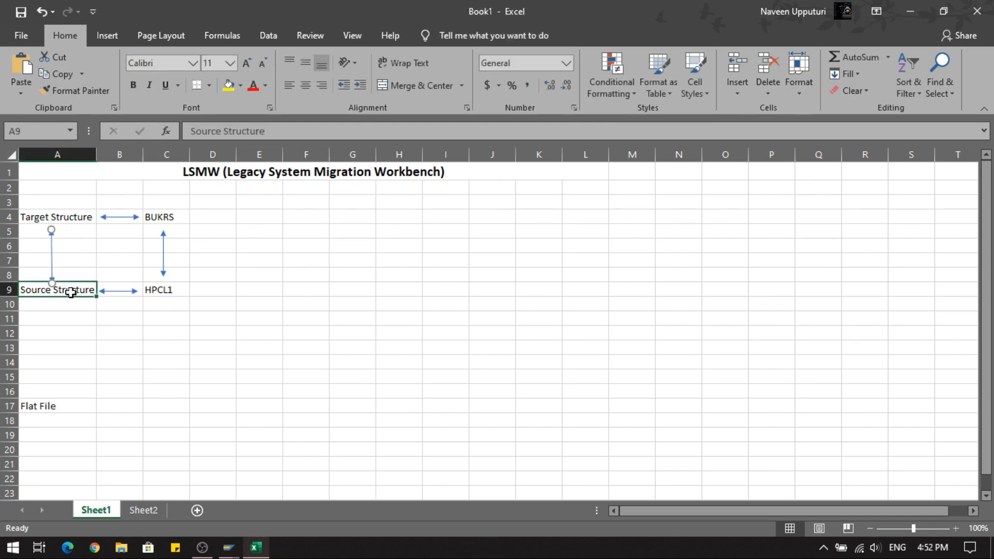
left_click(76, 218)
left_click(53, 249)
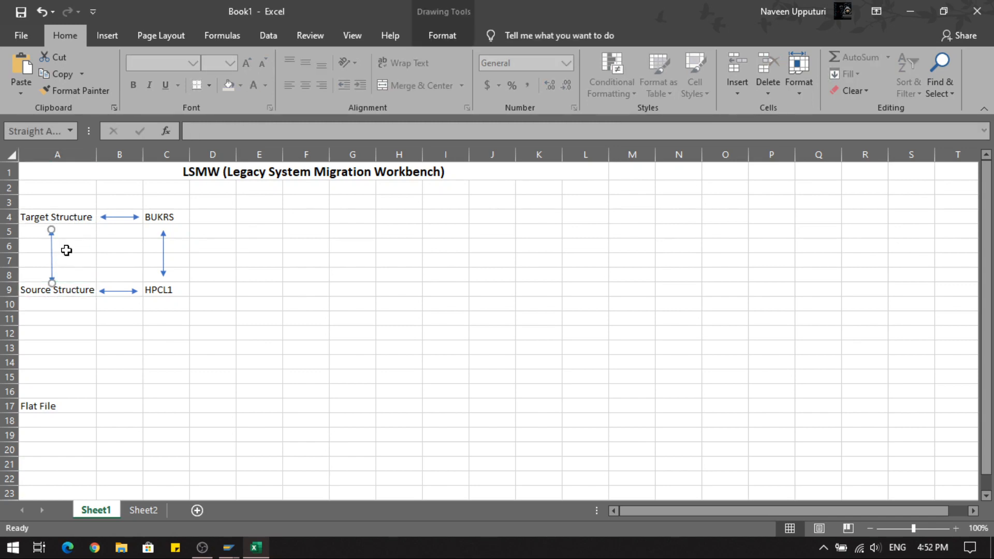
Step: Compare SAP's Maintain Field Mapping and Conversion Rules step with the arrow between BUKRS and HPCL1 in the Excel diagram
mouse_move(228, 550)
left_click(245, 521)
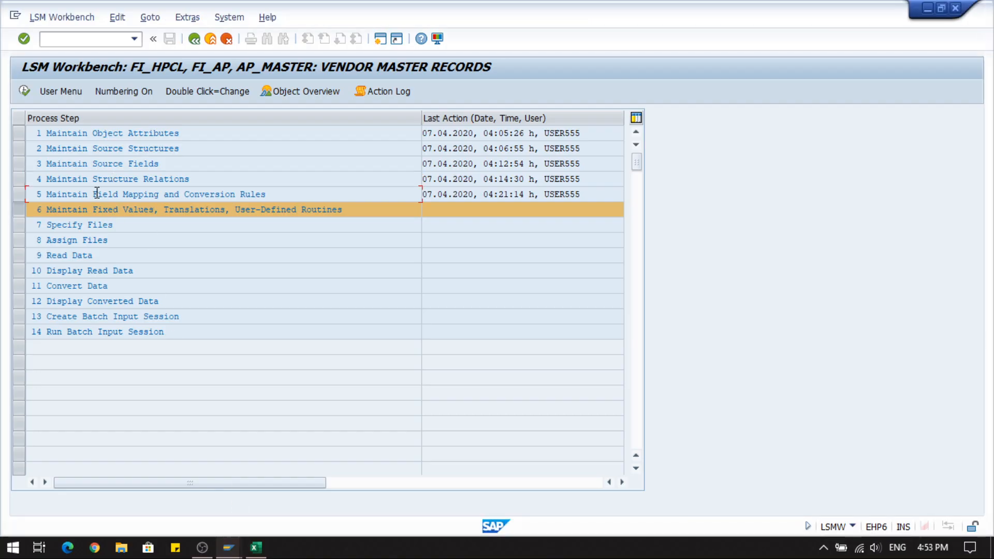
left_click(255, 547)
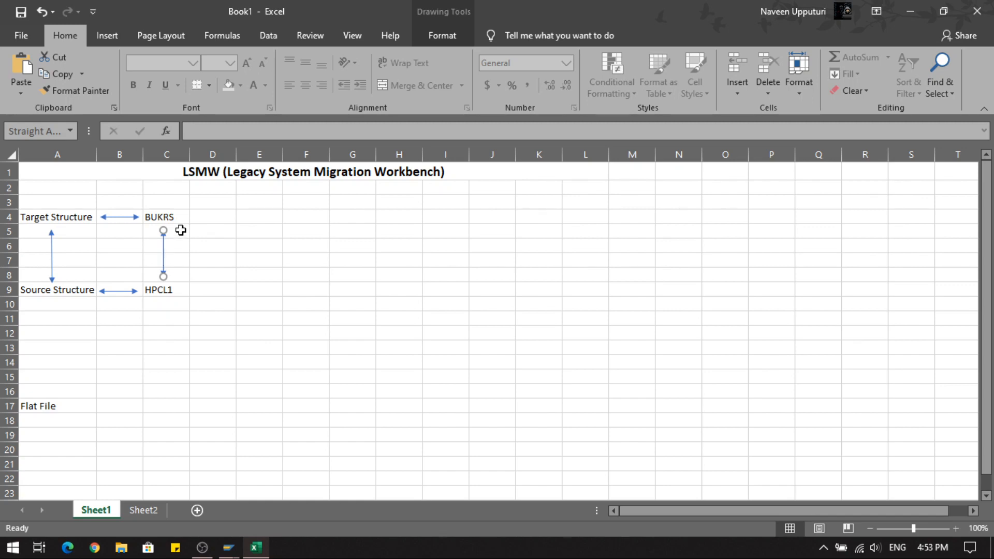
left_click(205, 220)
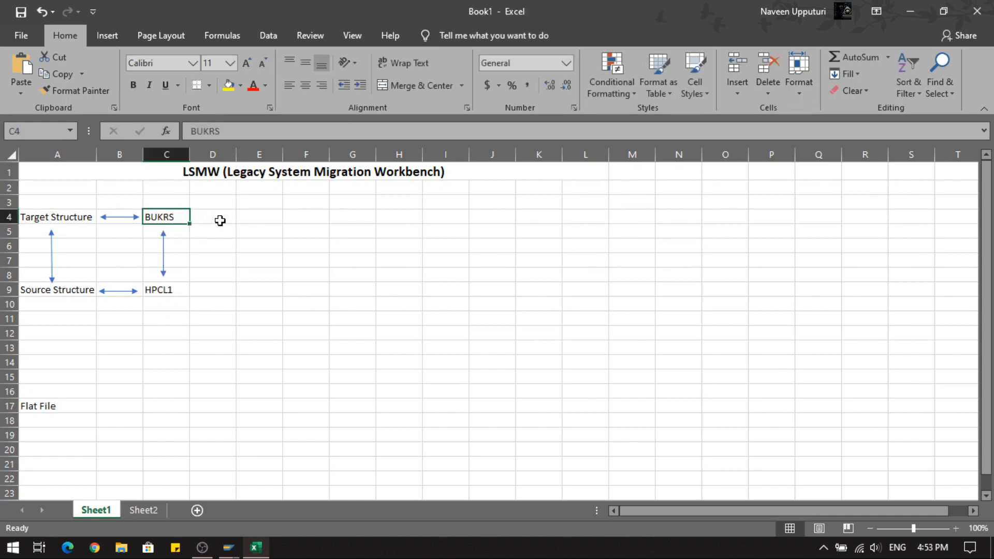
left_click(250, 221)
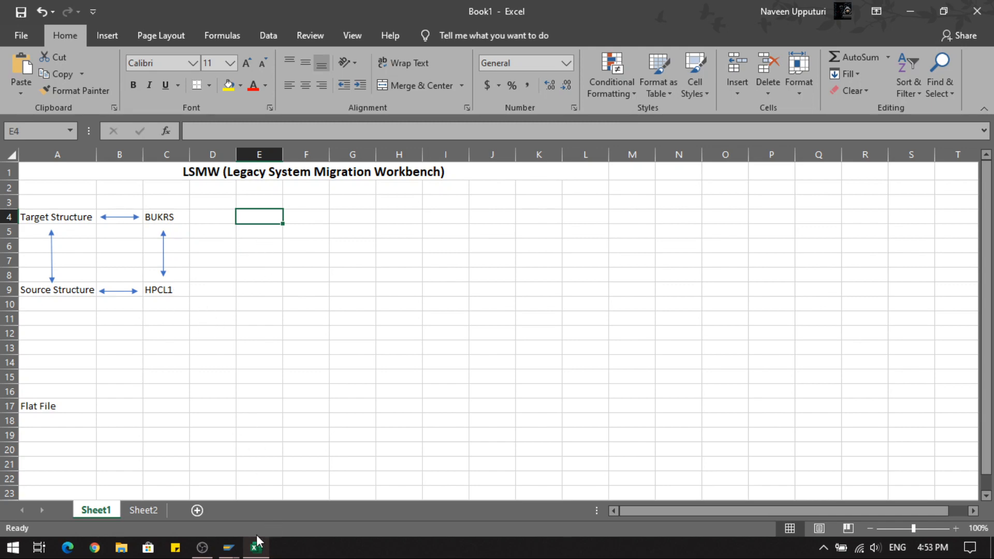
Step: Switch to SAP and open the Specify Files step of the LSM Workbench
mouse_move(231, 551)
left_click(249, 515)
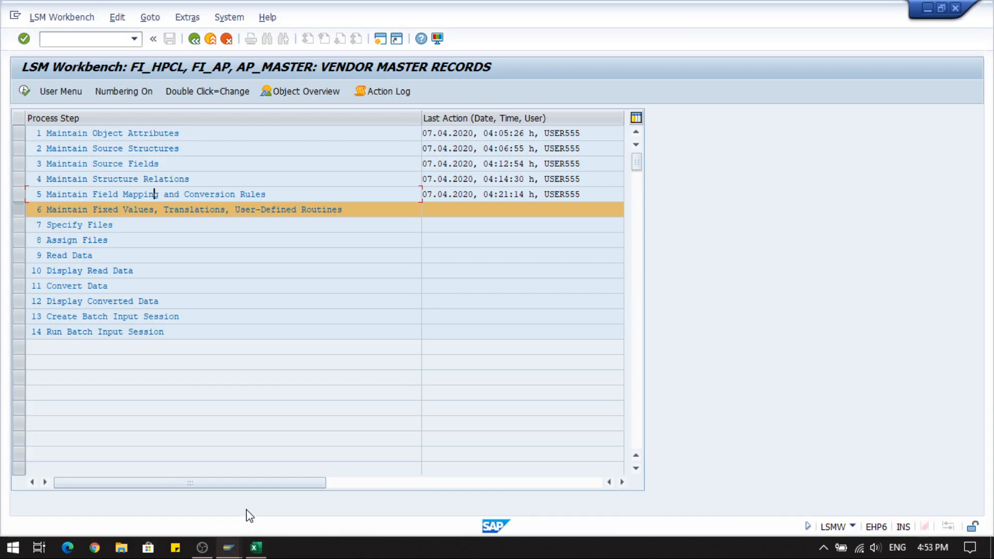
double_click(98, 225)
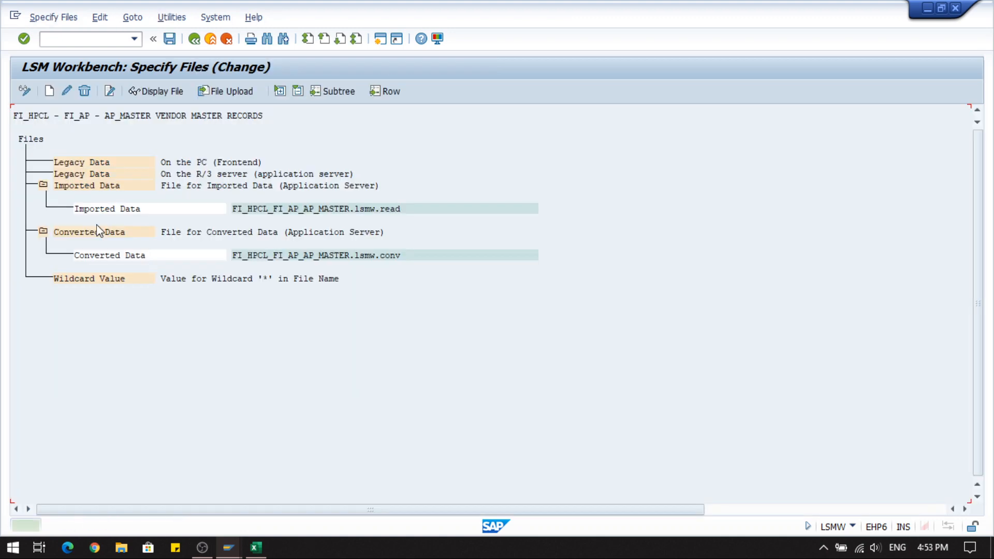
Step: Switch to Excel and clear the technical field names BUKRS through REPRF from A4:A13 on Sheet2
left_click(268, 550)
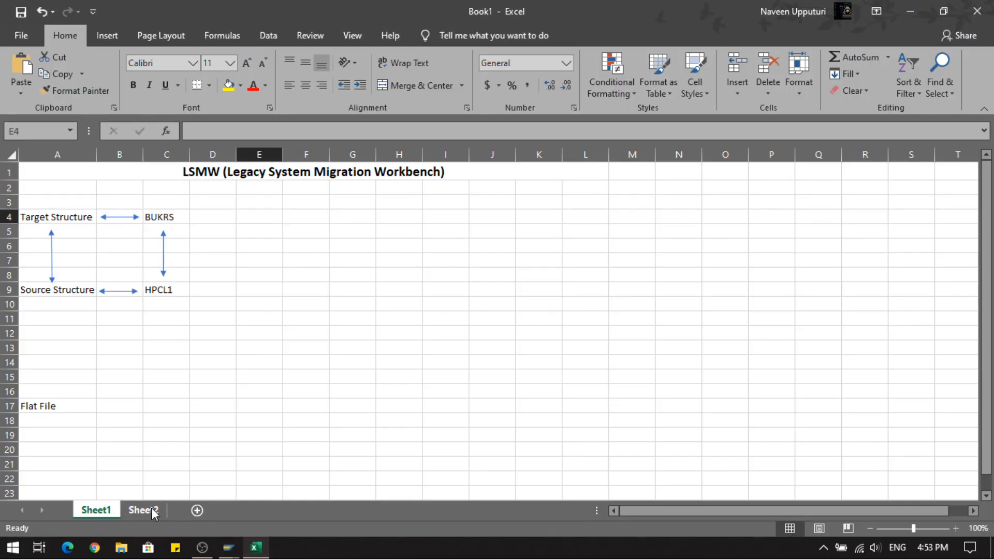
left_click(152, 513)
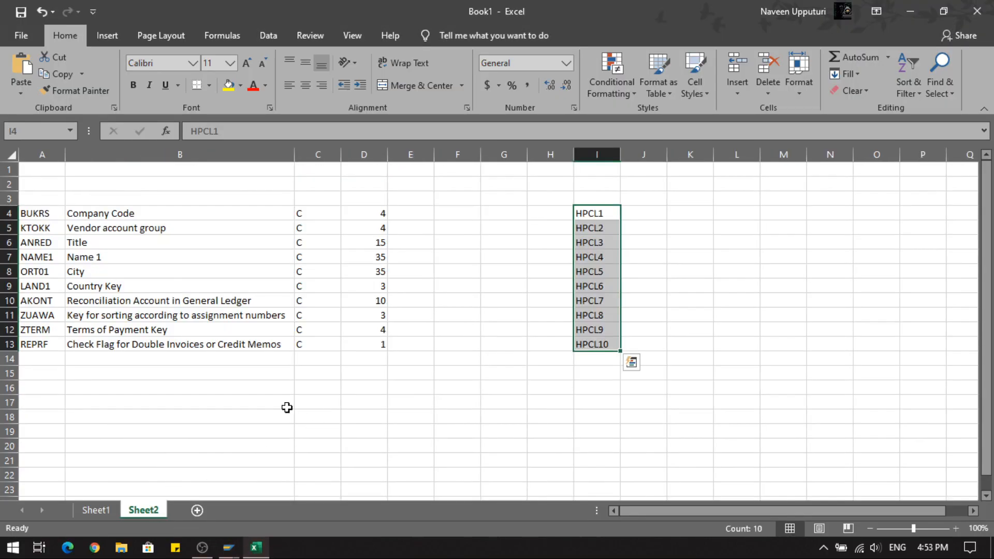
left_click_drag(32, 214, 33, 347)
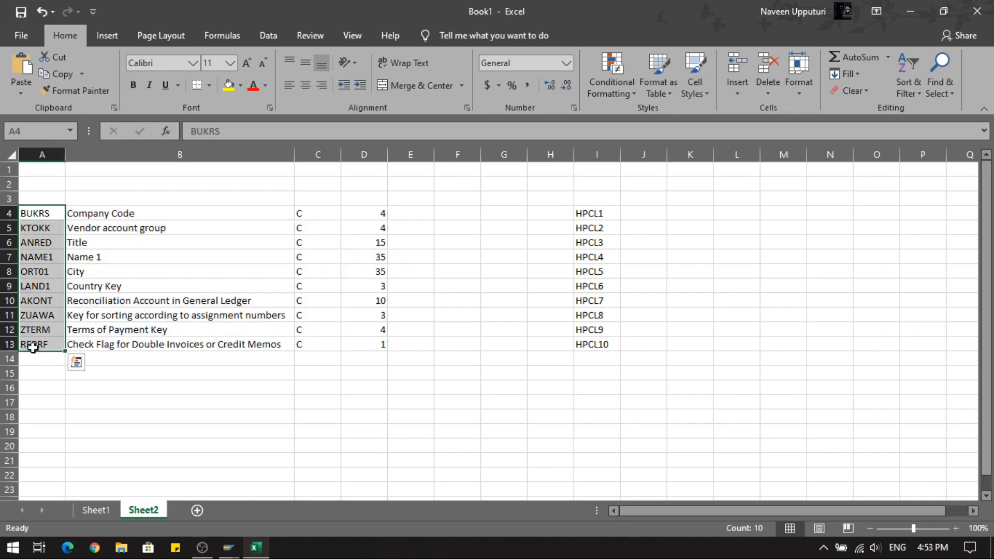
key("Delete")
Step: Transpose HPCL1 through HPCL10 from I4:I13 into row 1 starting at A1, and clear the original cells
left_click(588, 213)
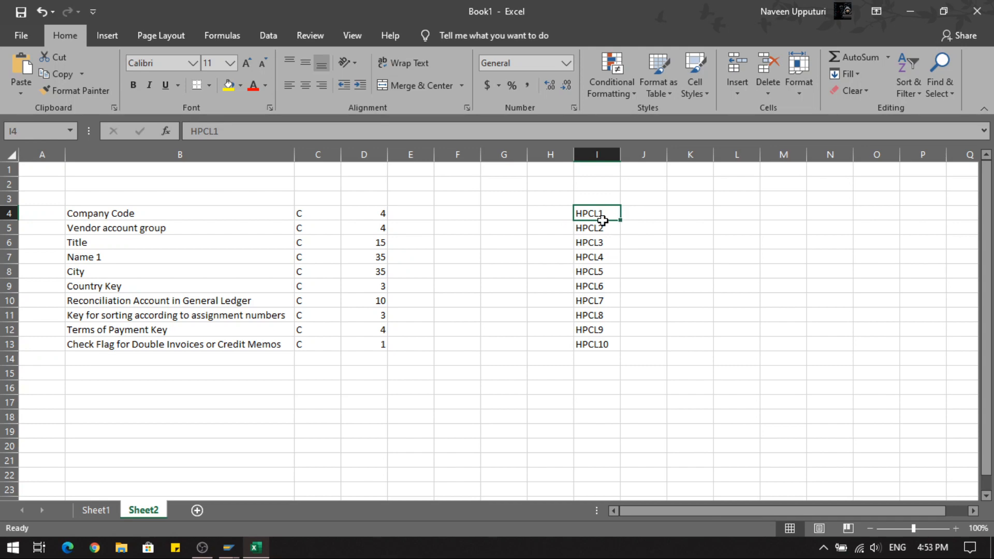
left_click_drag(602, 220, 606, 351)
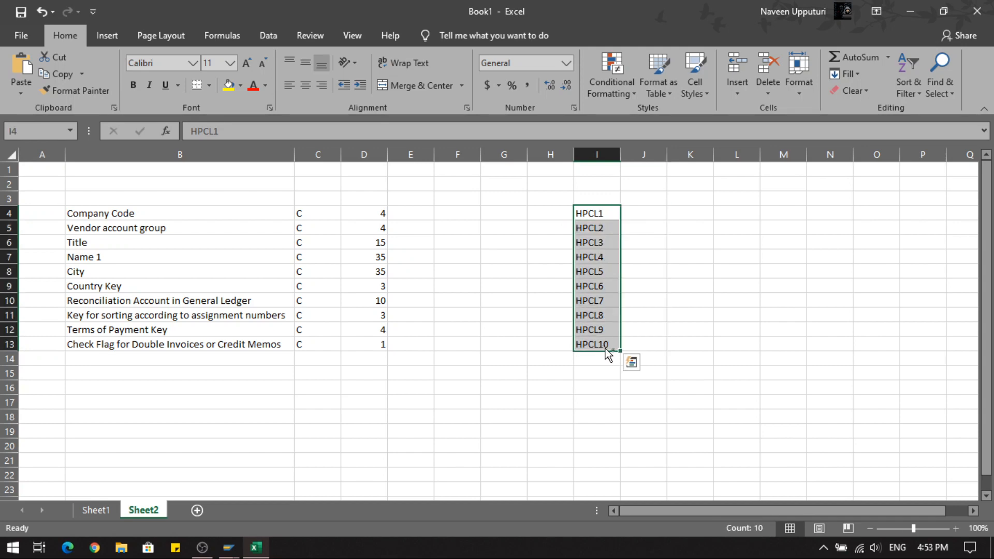
key("ctrl+c")
left_click(49, 169)
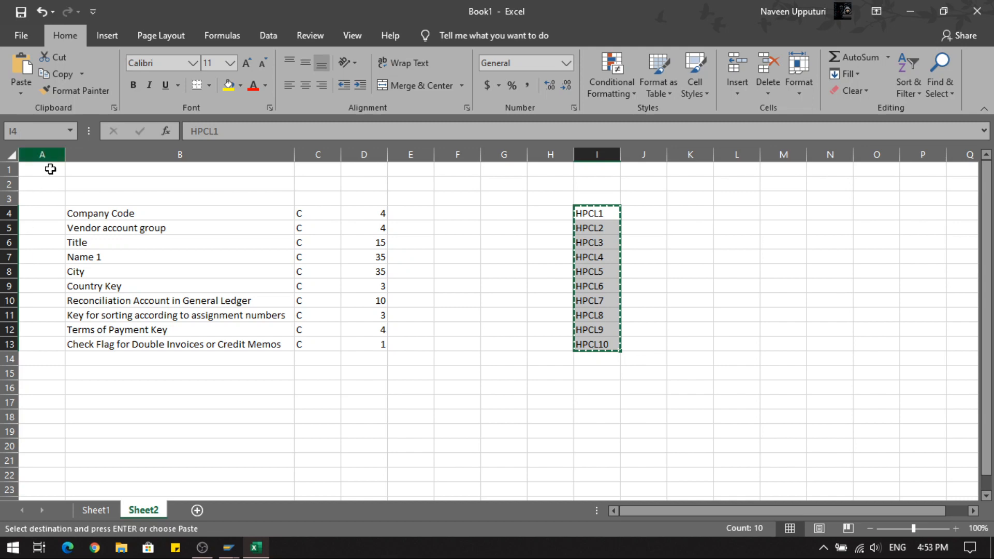
right_click(51, 171)
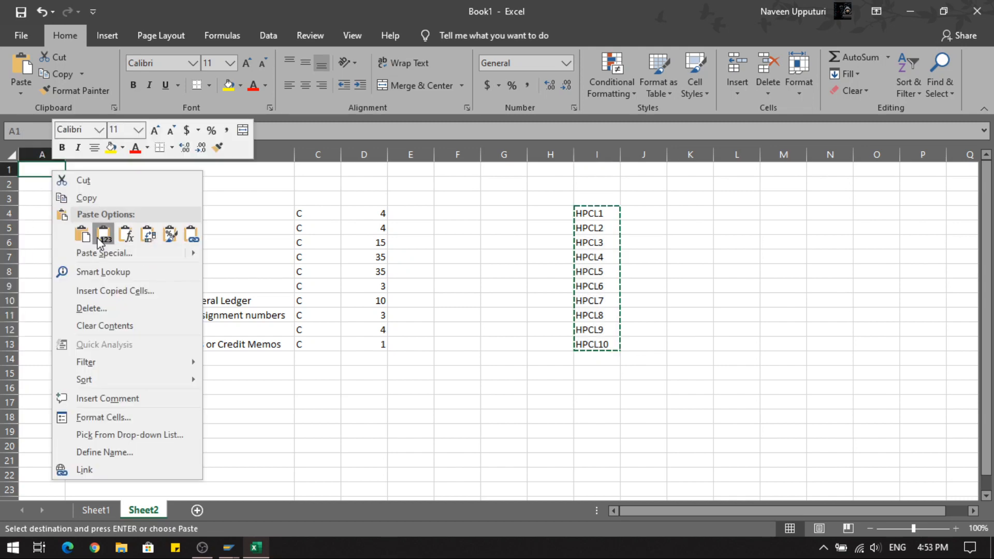
left_click(148, 234)
left_click(510, 362)
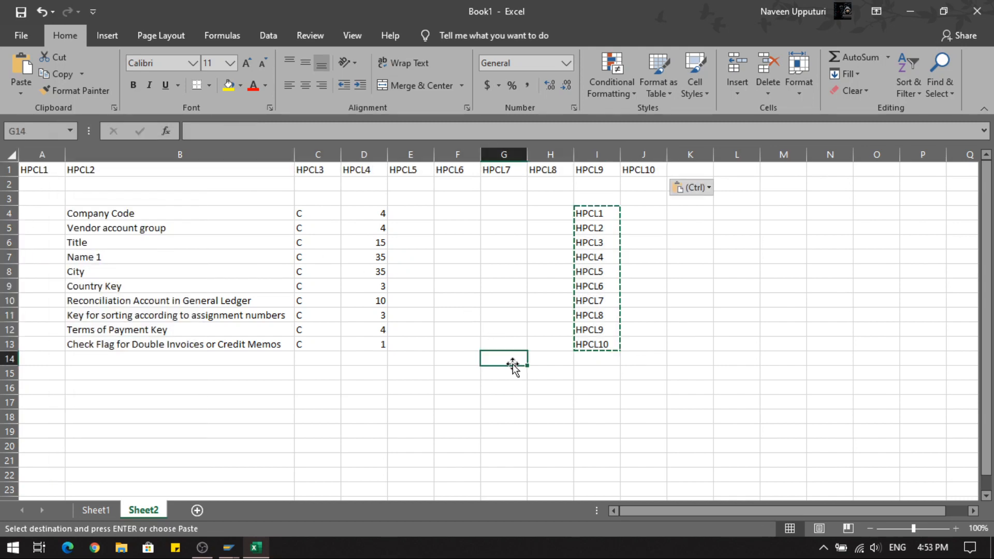
left_click_drag(588, 211, 604, 347)
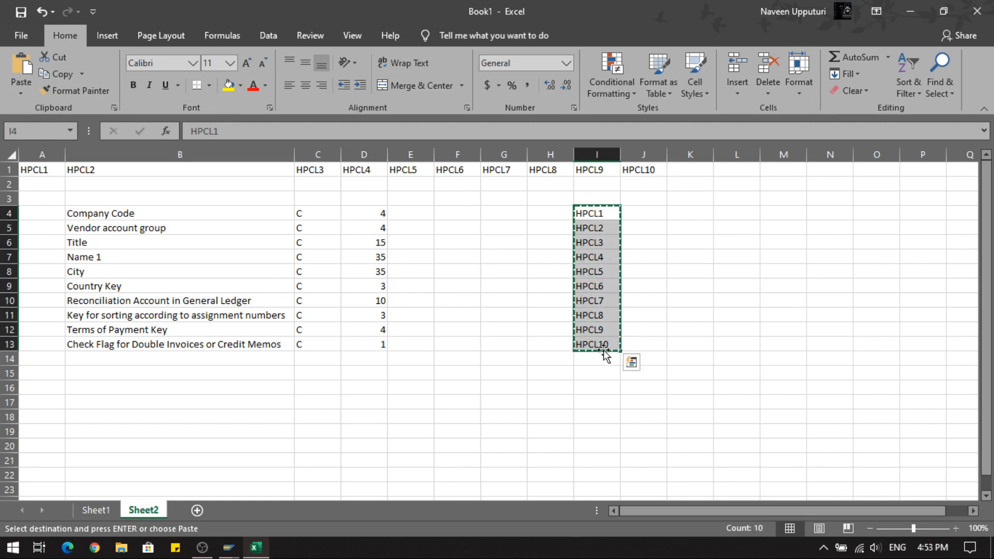
key("Delete")
Step: Transpose the field descriptions from B4:B13 into row 2 starting at A2, and clear the old field list in A4:F16
left_click_drag(93, 210, 100, 343)
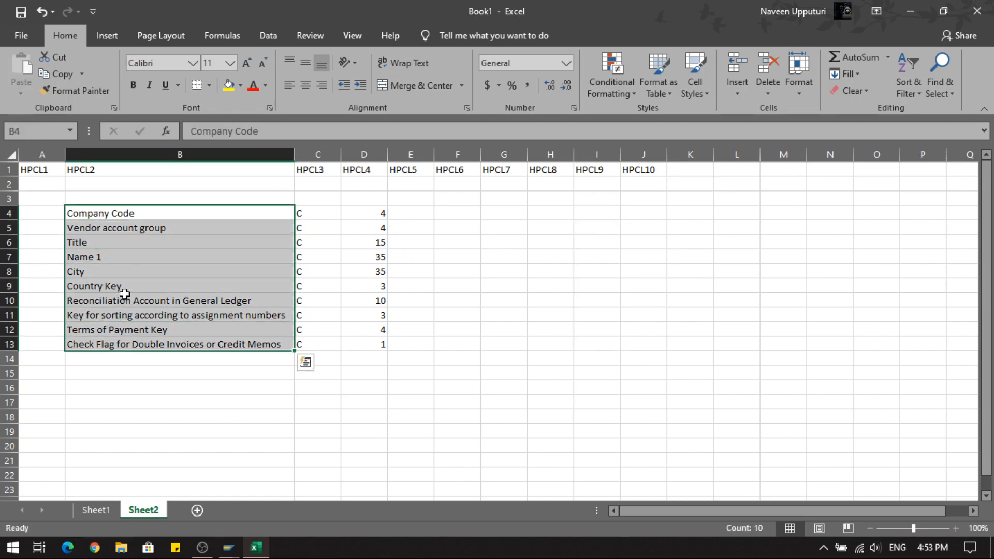
key("ctrl+c")
left_click(31, 185)
right_click(42, 185)
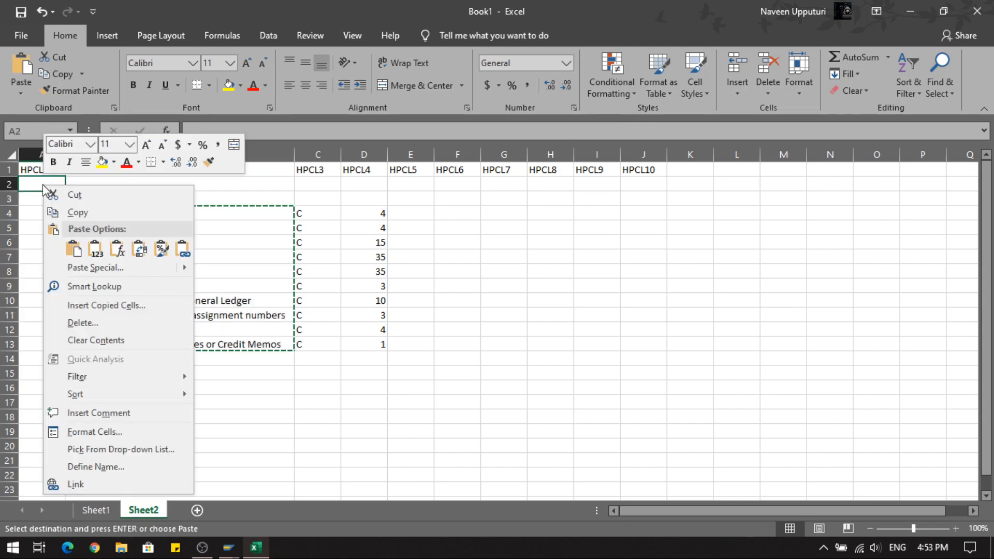
left_click(144, 249)
left_click_drag(269, 360, 284, 367)
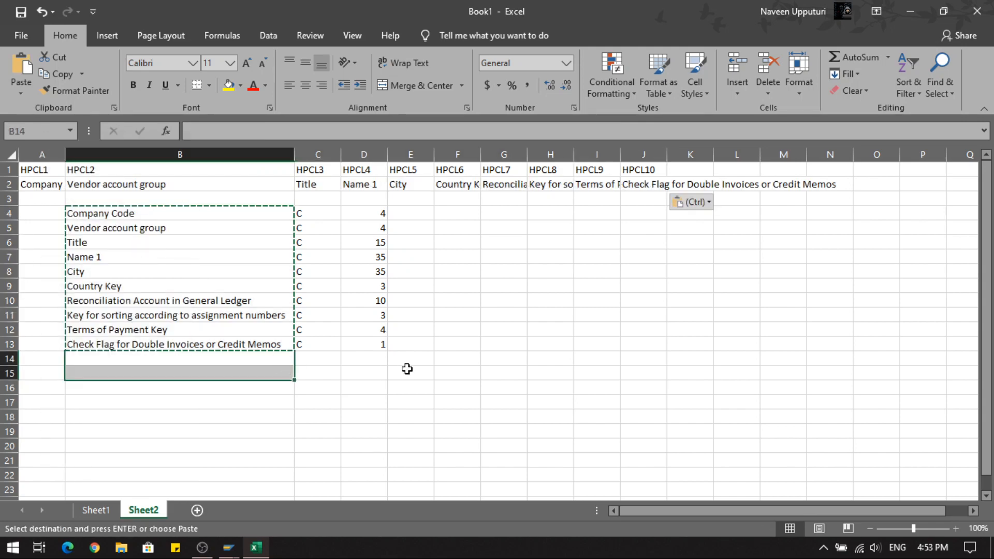
left_click_drag(458, 388, 53, 211)
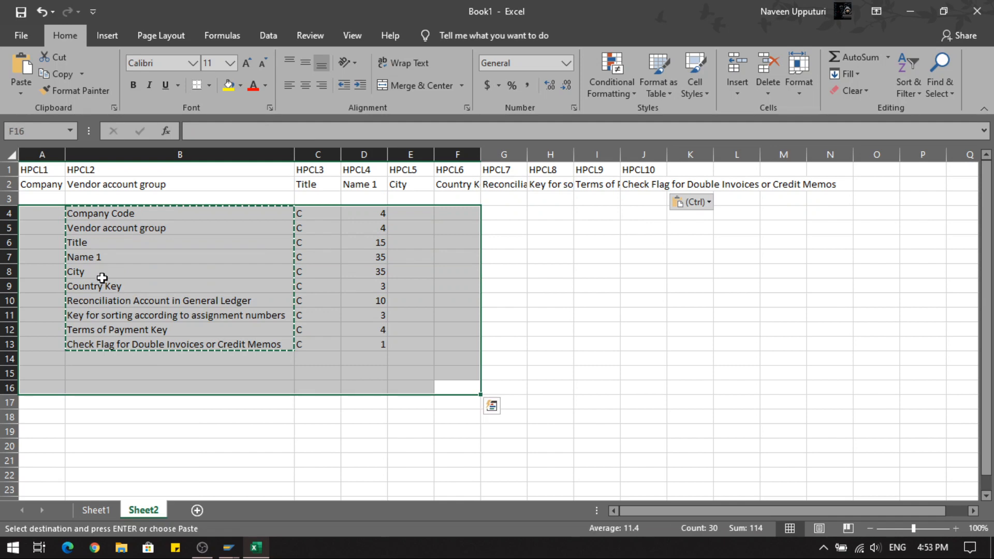
key("Delete")
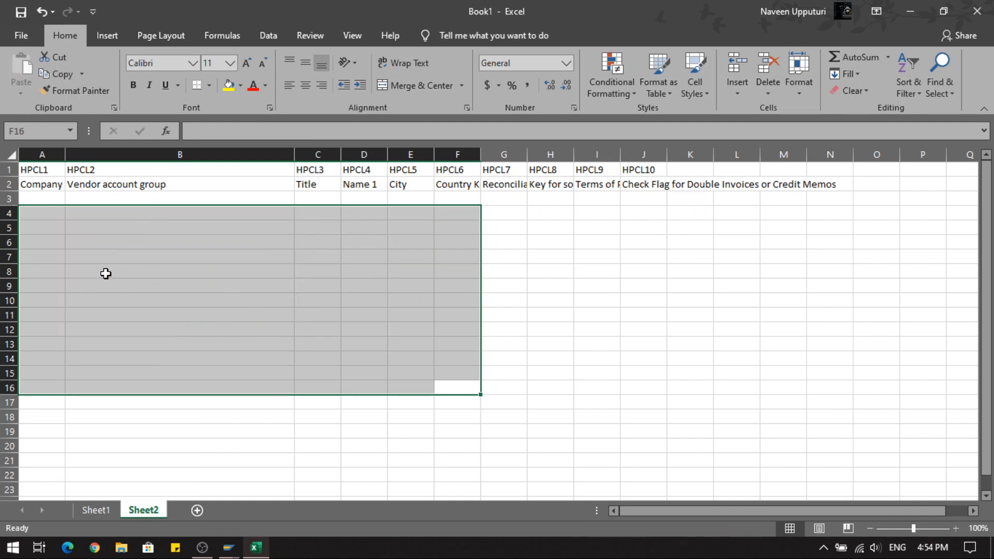
Step: Autofit the widths of all columns on Sheet2 to their contents
left_click(541, 301)
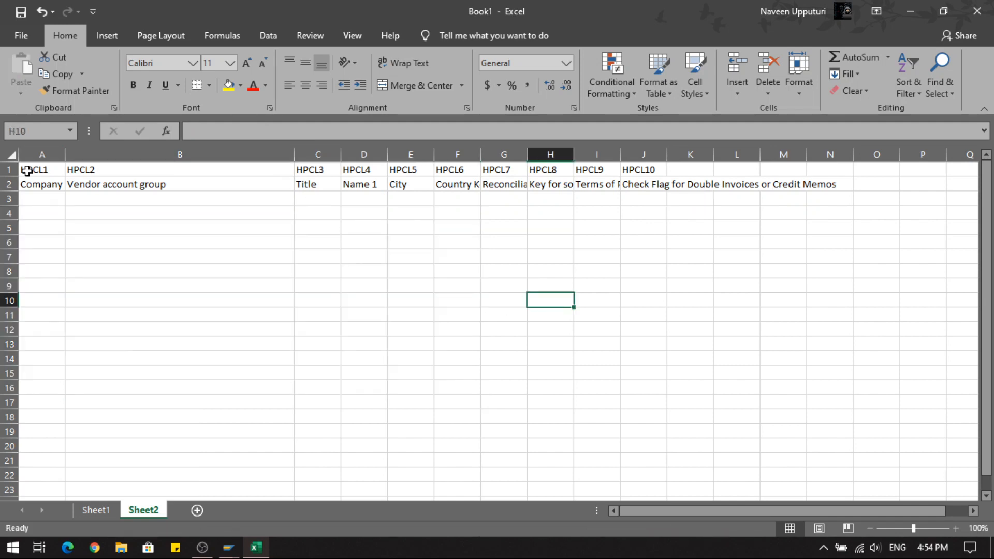
left_click(11, 154)
double_click(64, 155)
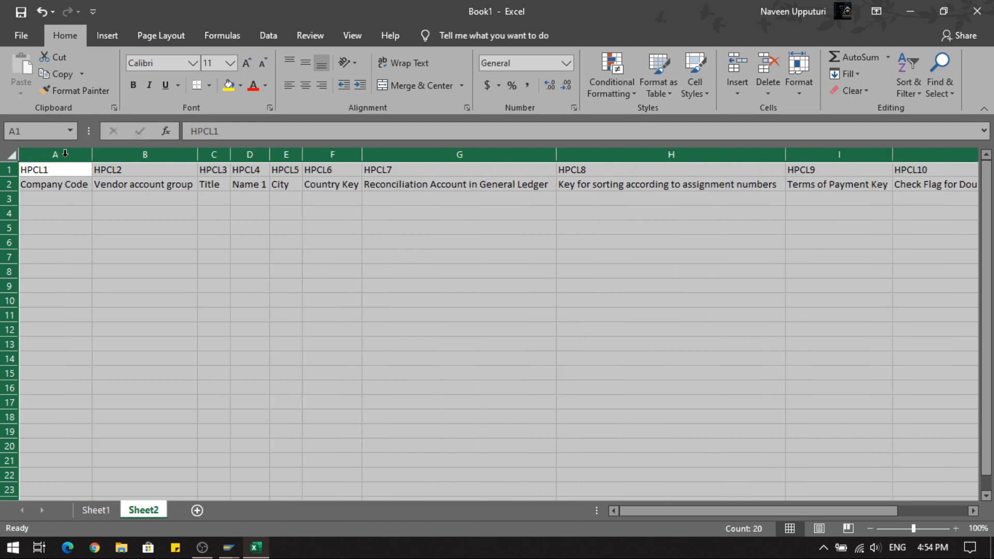
left_click(143, 283)
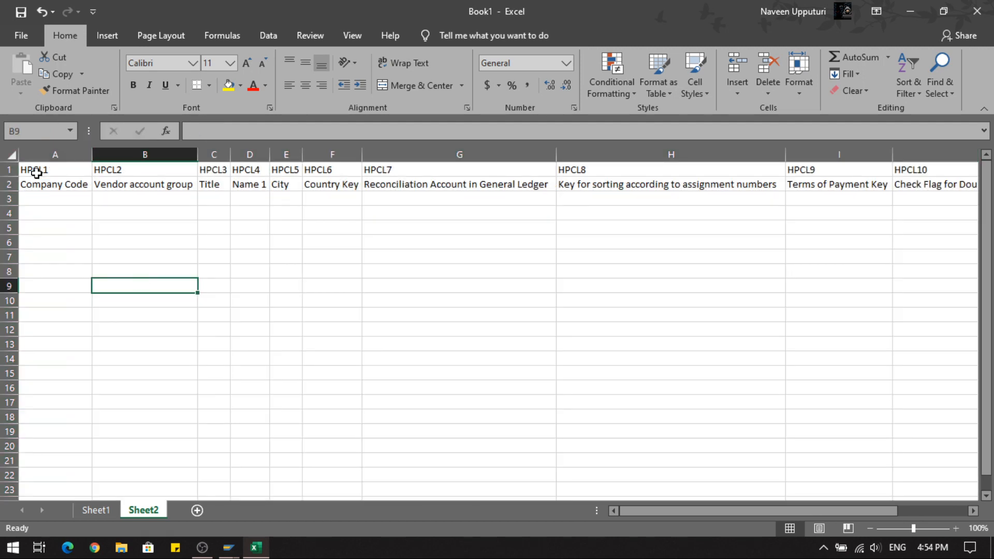
Step: Fill the two header rows A1:J2 with yellow
left_click_drag(32, 166, 961, 189)
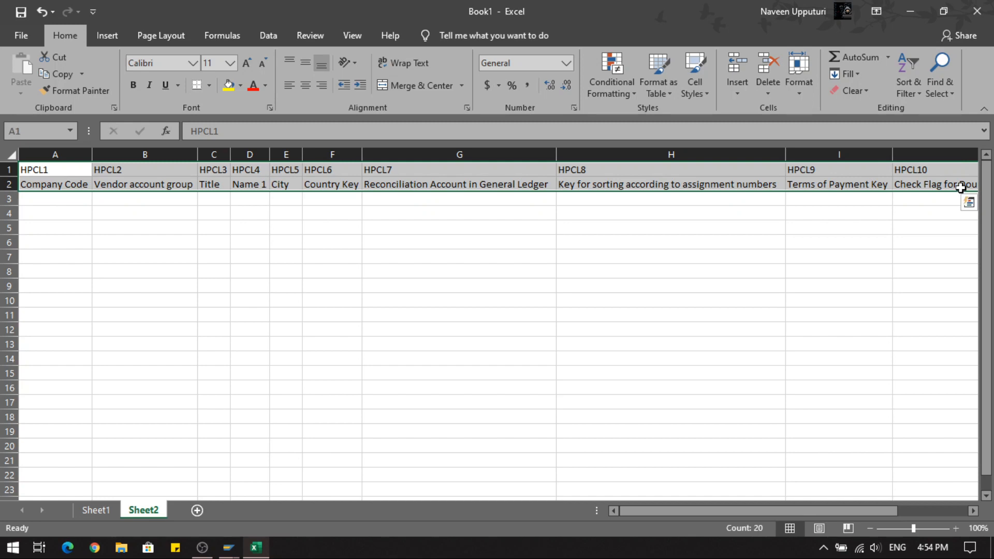
left_click(230, 88)
left_click(258, 298)
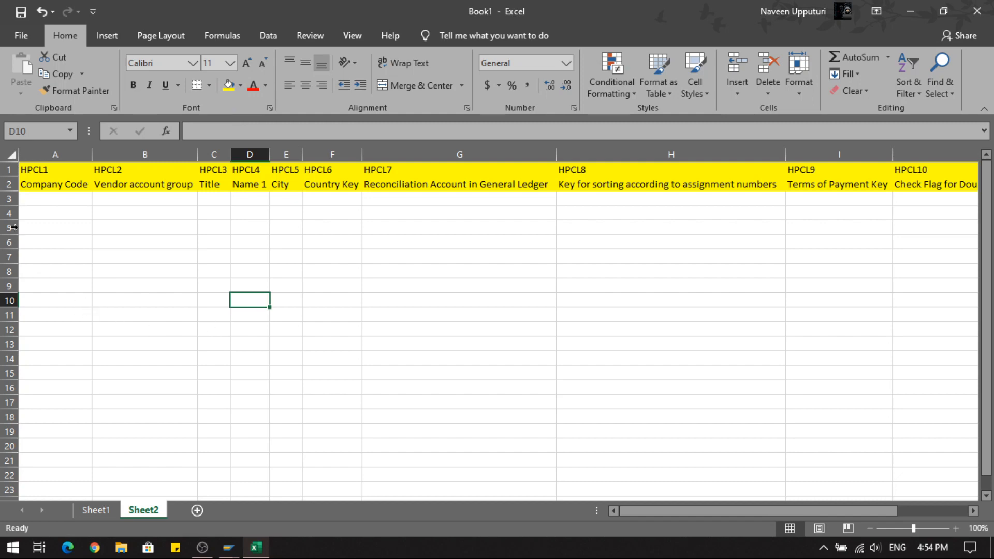
Step: Enter HPCL as the company code in A3 and HPDS as the vendor account group in B3
left_click(54, 203)
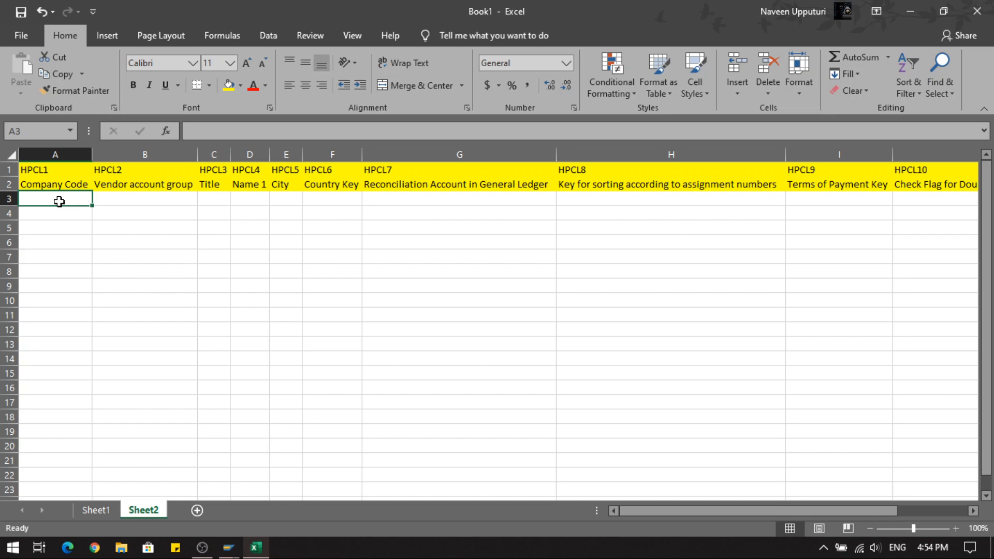
type("JP")
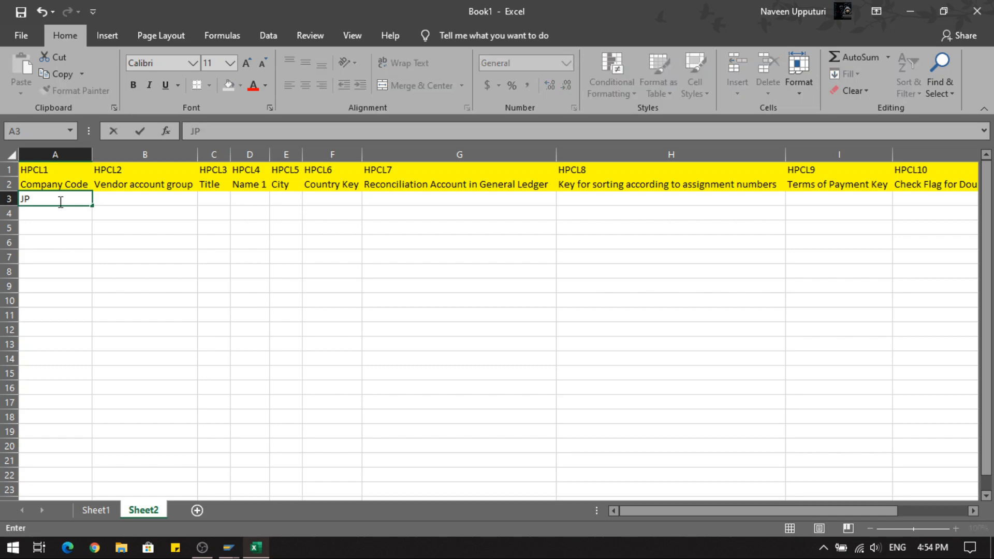
key("BackSpace")
key("BackSpace")
key("BackSpace")
key("BackSpace")
type("HPCL")
left_click(104, 198)
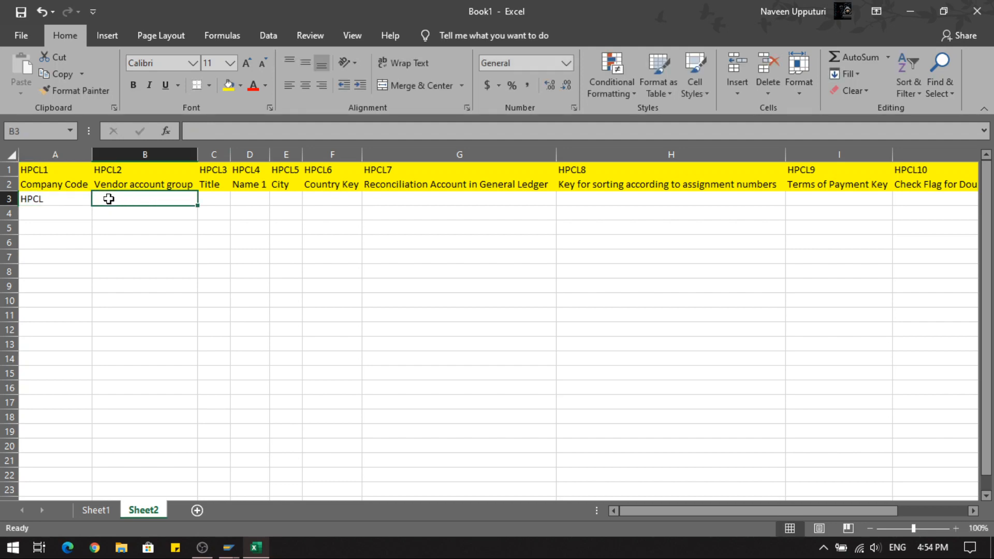
type("HPDS")
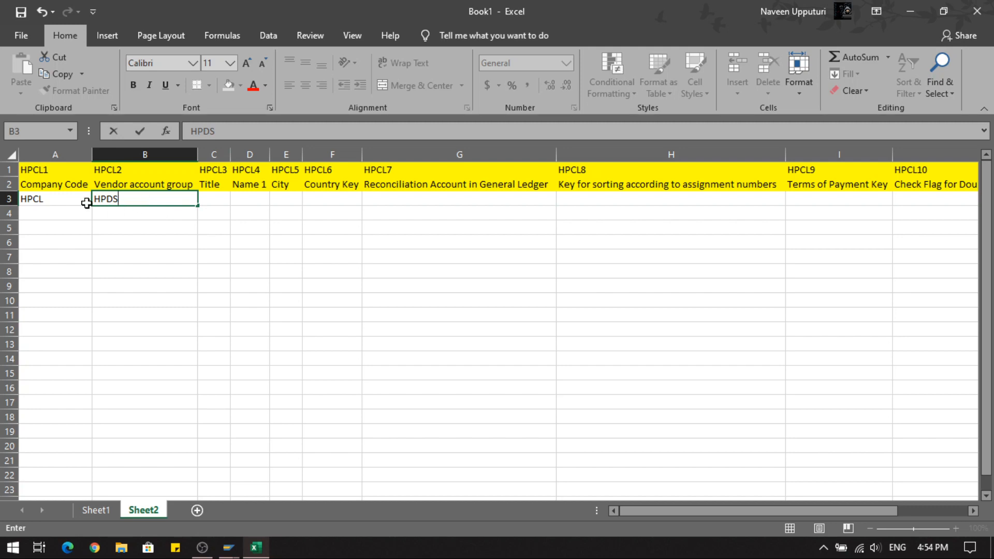
Step: Enter COMPANY as the title in C3 and widen column C to fit it
left_click(216, 202)
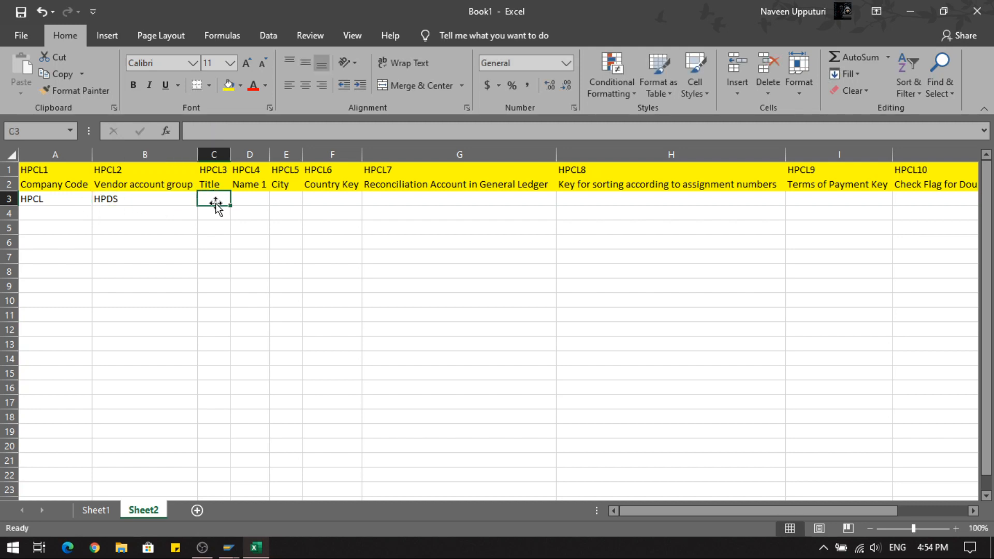
type("COMPANY")
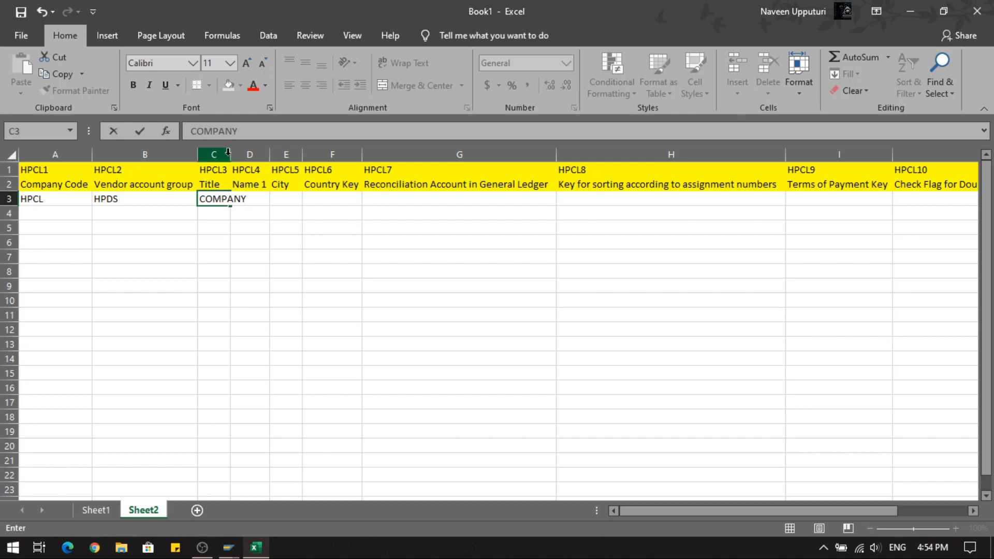
left_click(266, 209)
left_click_drag(230, 154, 249, 154)
Step: Enter TEST VENDOR 2 as the vendor name in D3 and autofit column D
left_click(271, 200)
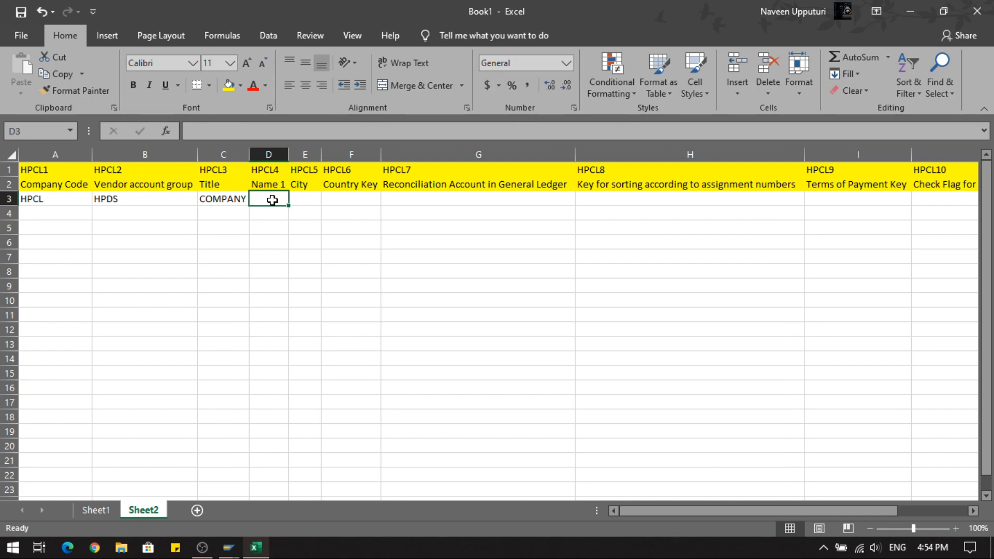
type("TEST VE")
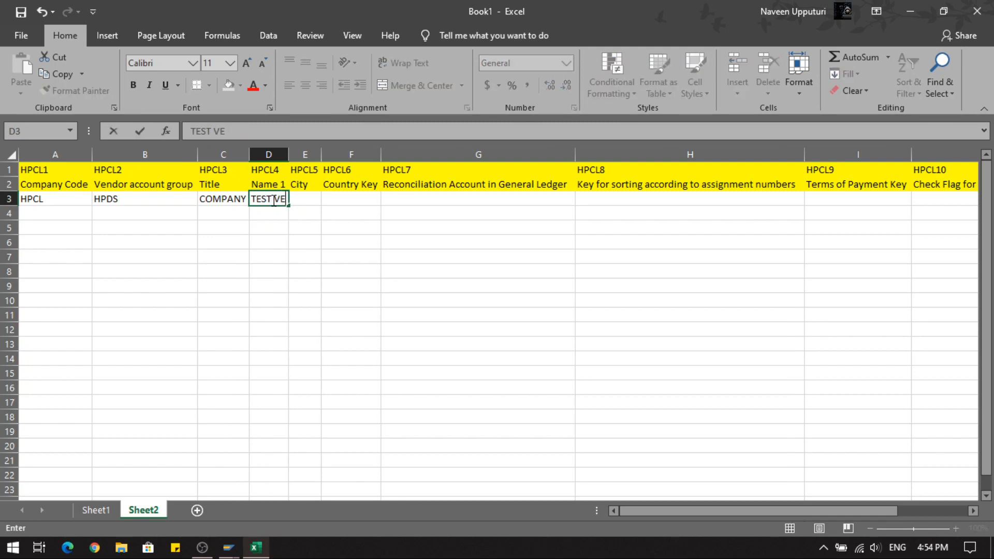
type("NDOR 2")
left_click(311, 257)
double_click(289, 153)
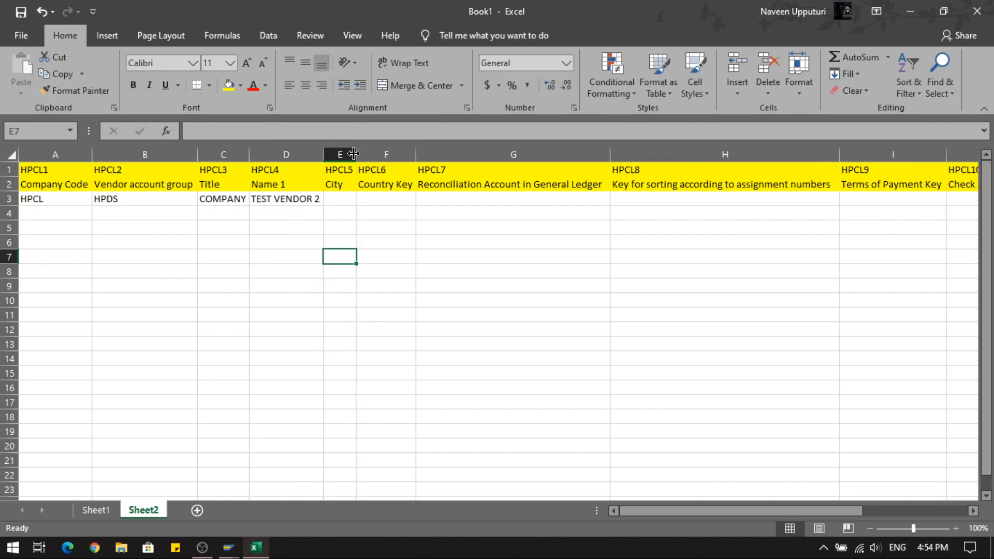
Step: Enter MUMBAI as the city in E3 with column E autofitted, and IN as the country key in F3
left_click(340, 200)
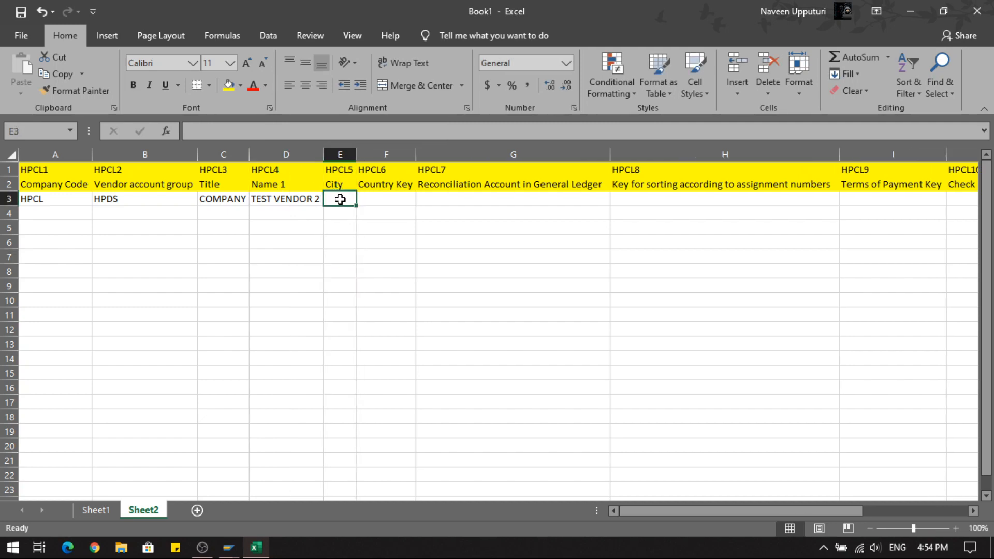
type("MUMBAI")
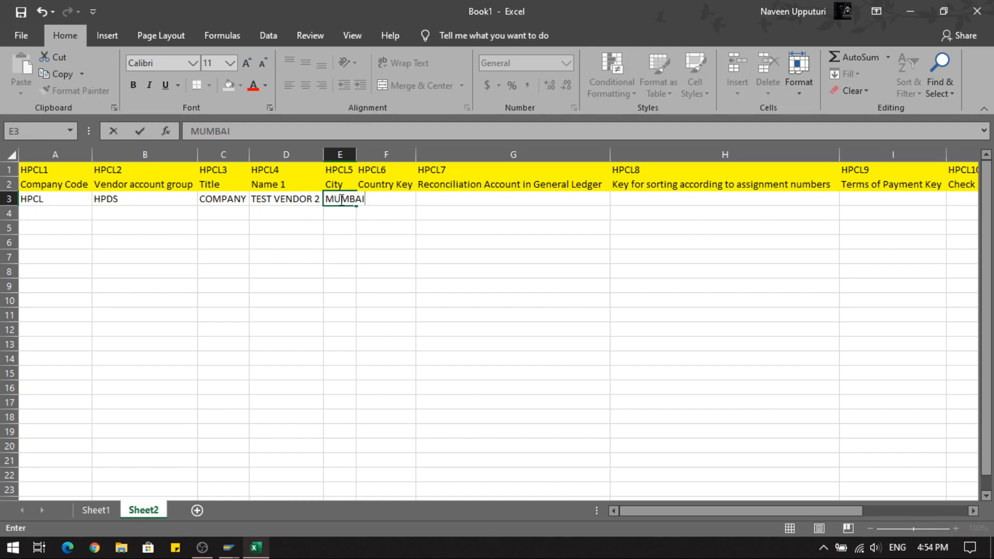
left_click(386, 154)
double_click(357, 154)
left_click(395, 202)
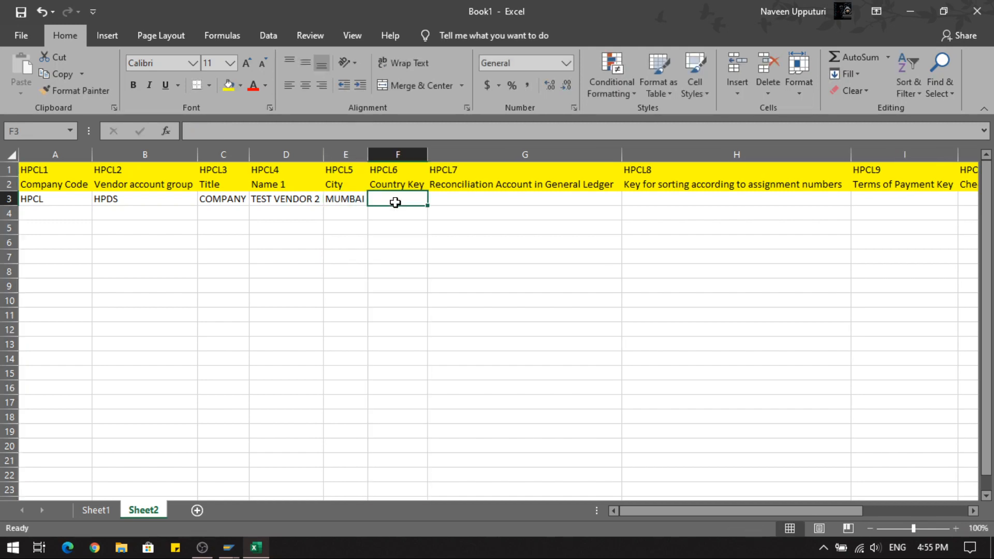
type("IN")
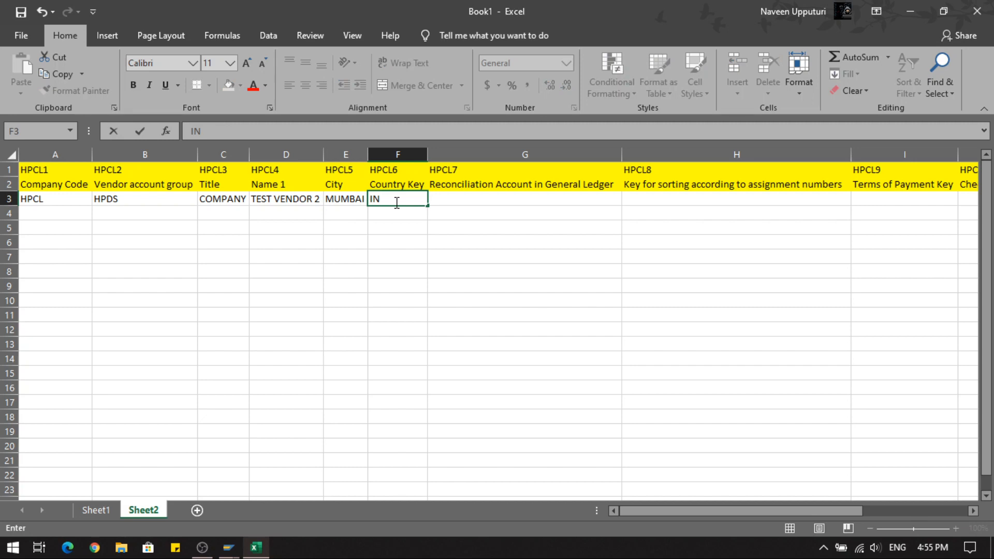
Step: Switch to SAP, open transaction FS00, and look up the vendor reconciliation account under LIABILITIES for company code HPCL
left_click(455, 195)
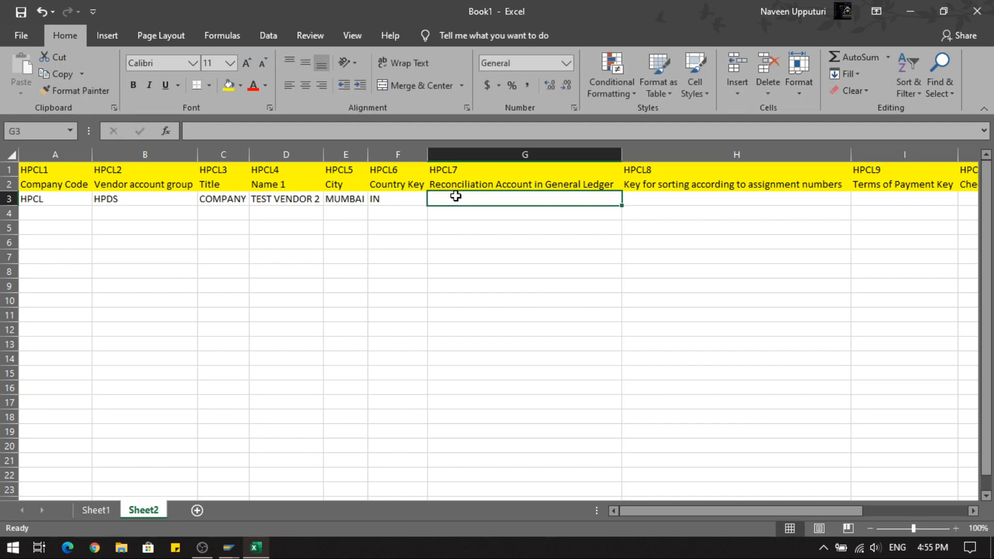
mouse_move(229, 547)
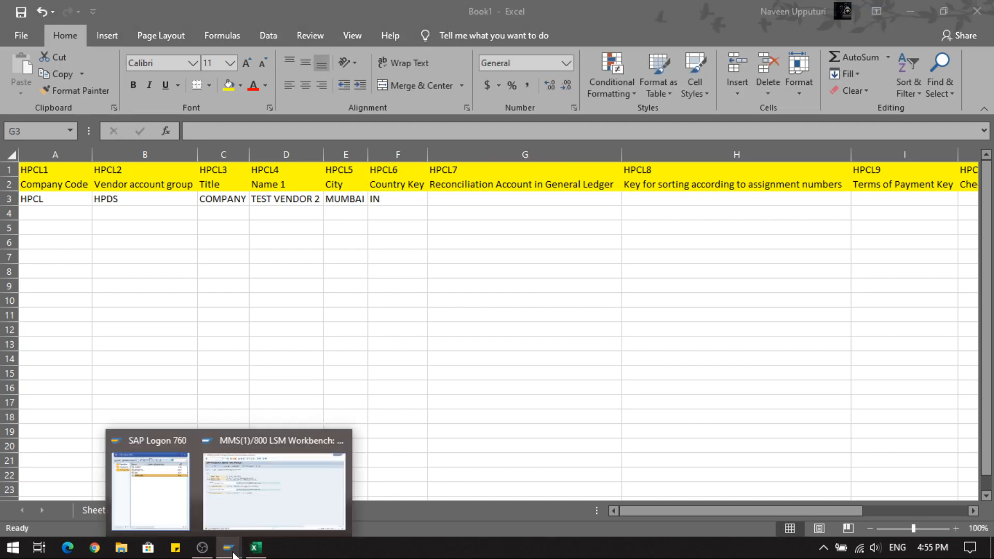
left_click(279, 489)
left_click(120, 44)
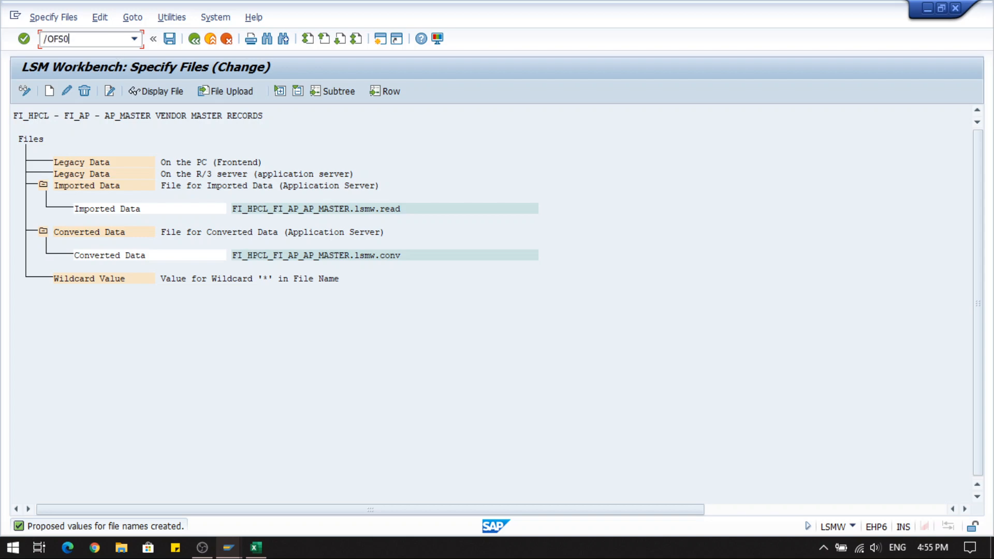
key("Return")
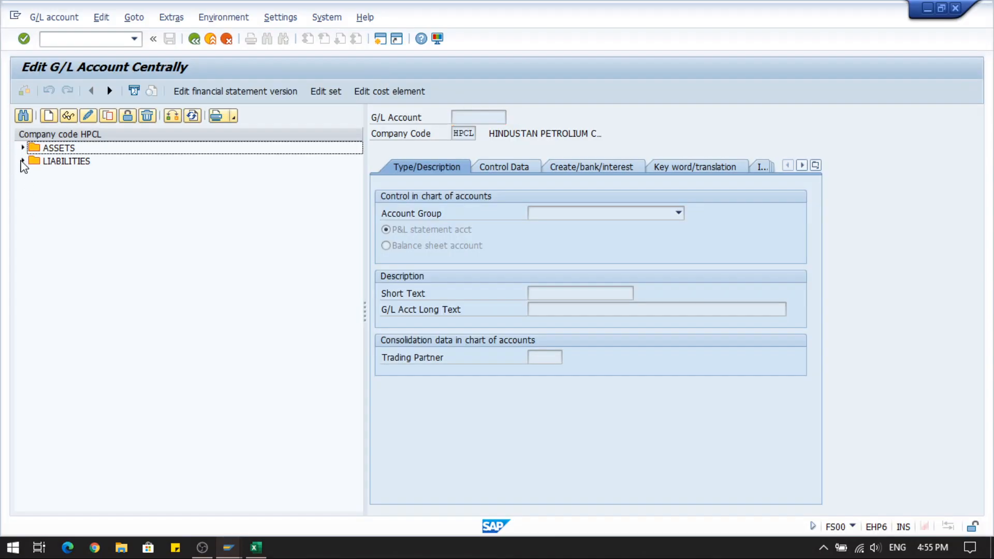
left_click(23, 161)
left_click(89, 203)
Step: Switch back to Excel and enter 100200 as the reconciliation account in G3
left_click(256, 548)
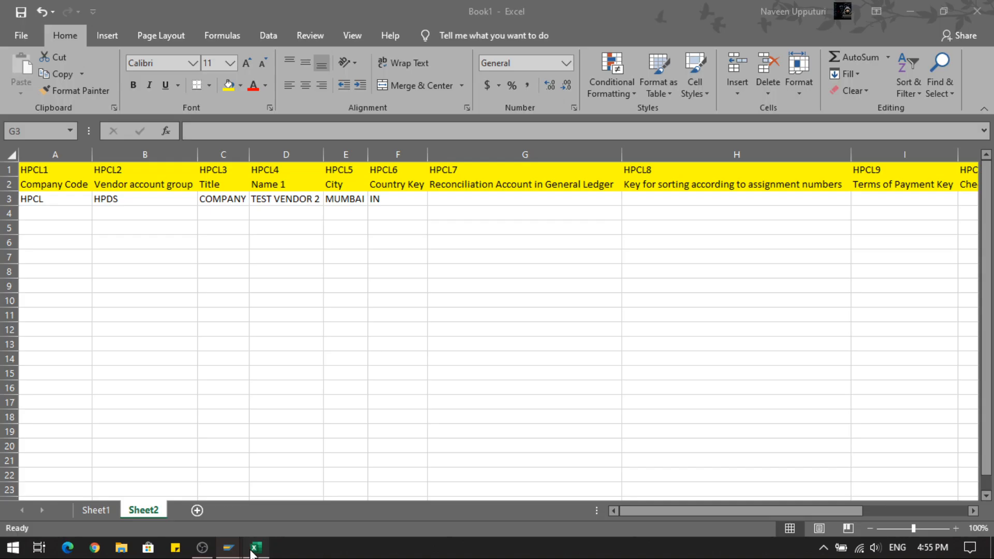
type("10")
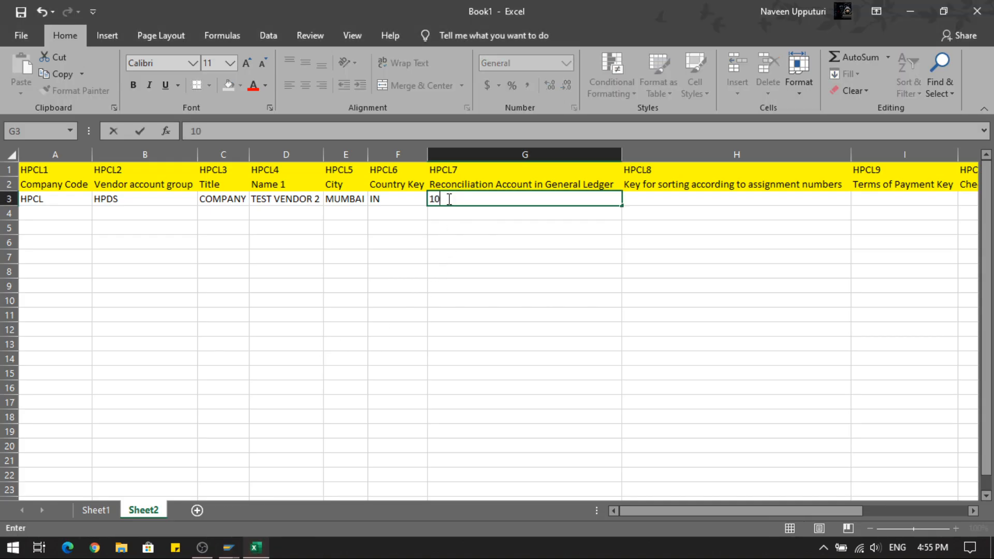
type("0200")
Step: Enter the sort key 012 as text in H3, keeping its leading zero
left_click(669, 200)
type("012")
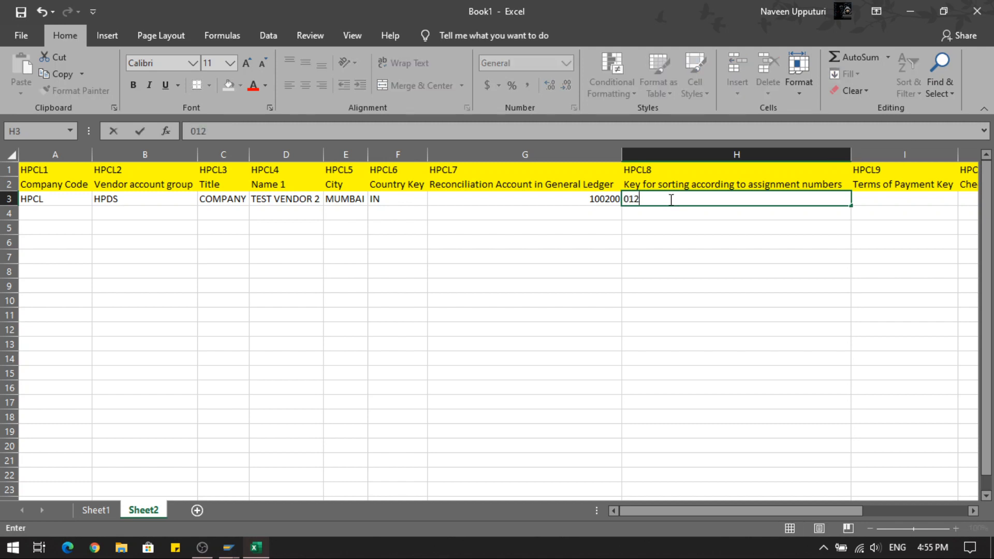
key("BackSpace")
key("BackSpace")
type("'012")
Step: Enter the terms of payment key 0001 as text in I3
left_click(869, 197)
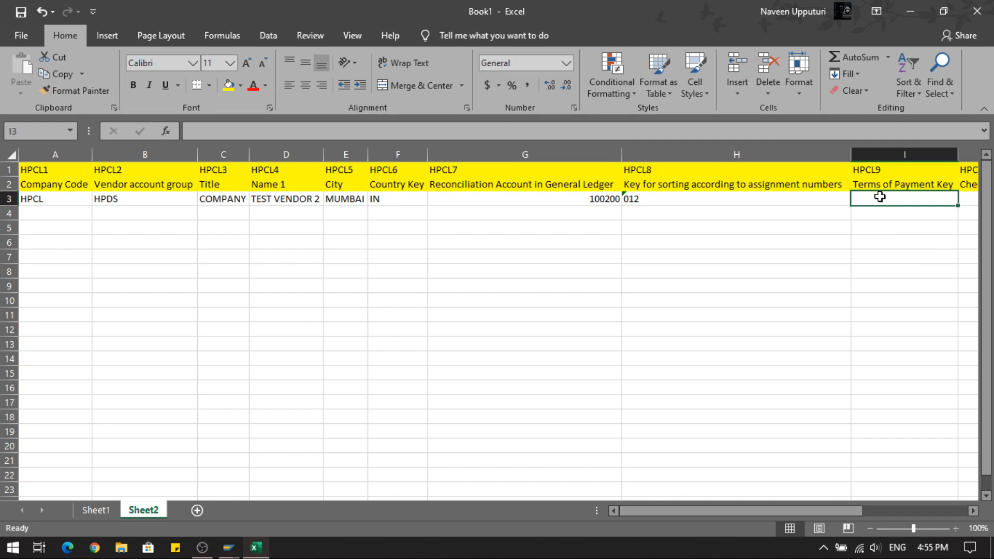
type("'0001")
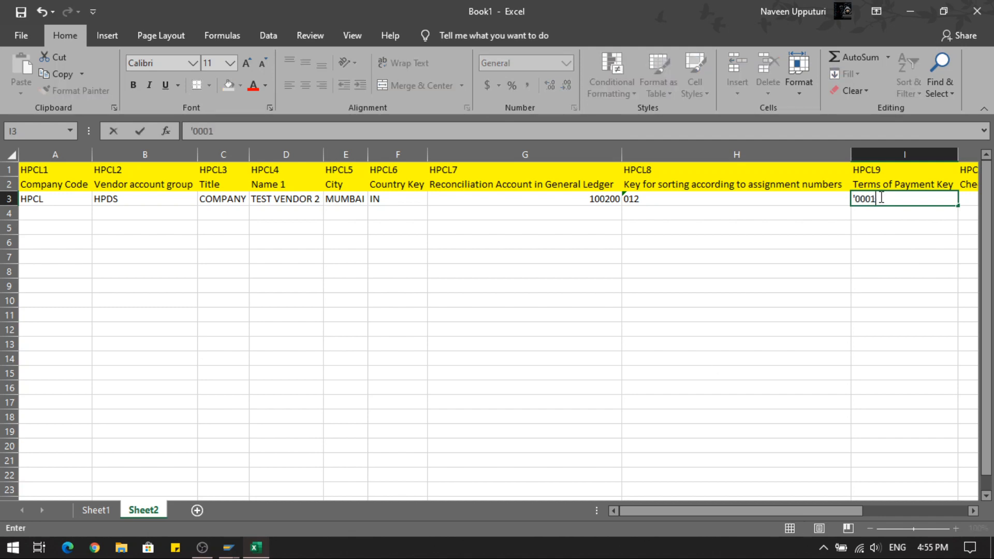
left_click_drag(858, 510, 926, 512)
type("0001")
Step: Enter X as the double invoice check flag in J3
left_click(837, 200)
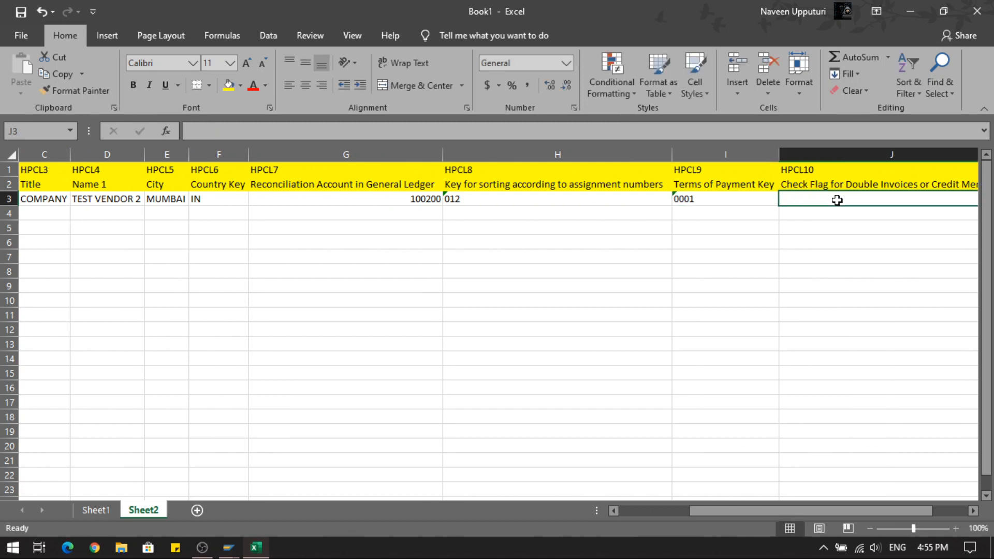
type("x")
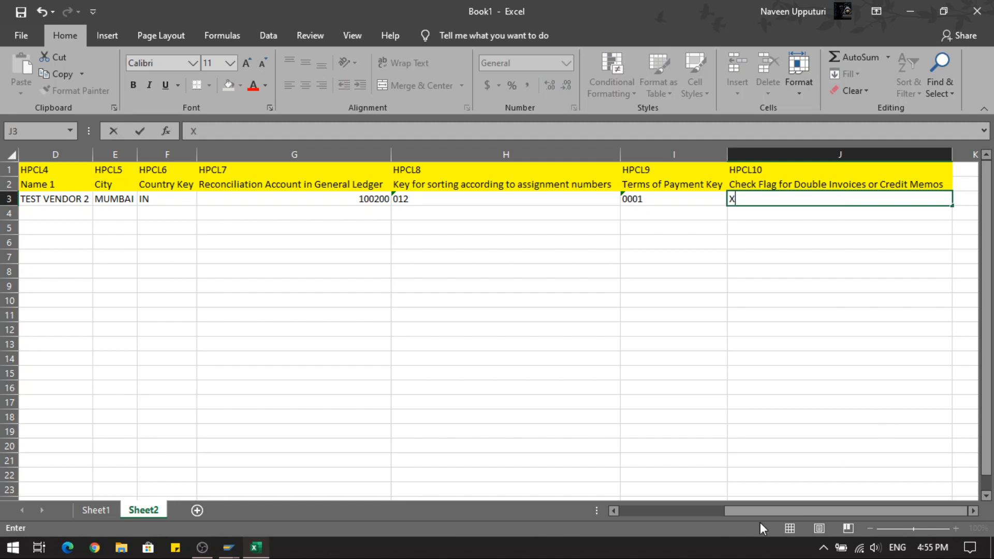
left_click_drag(756, 515, 640, 512)
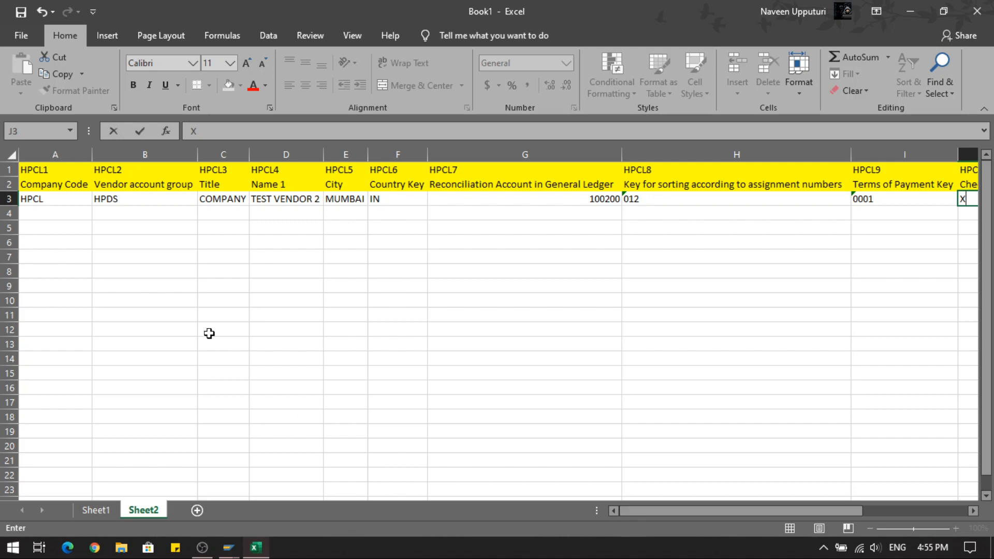
left_click_drag(819, 514, 694, 510)
Step: Fill the company code, account group and title from A3:C3 down into row 4
left_click(63, 197)
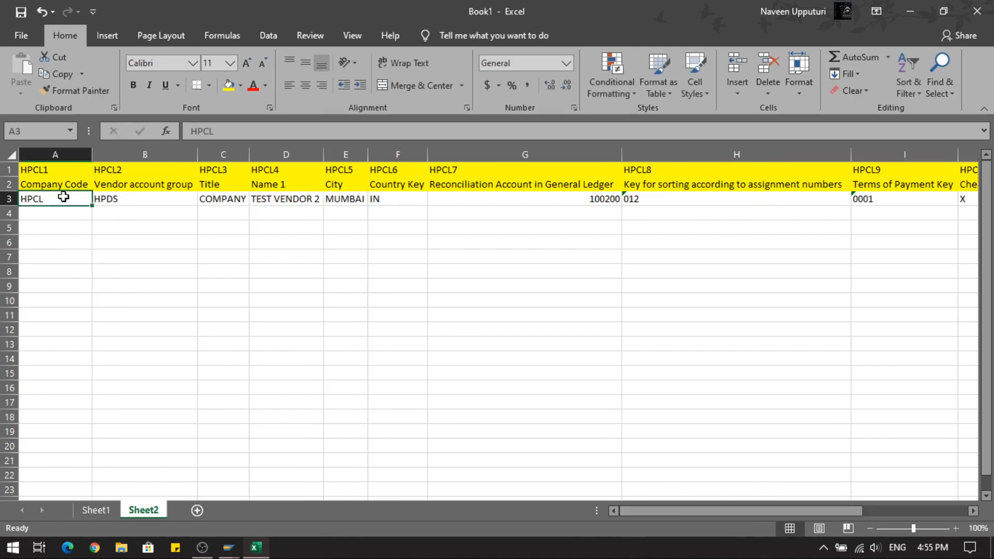
left_click(147, 201, "ctrl")
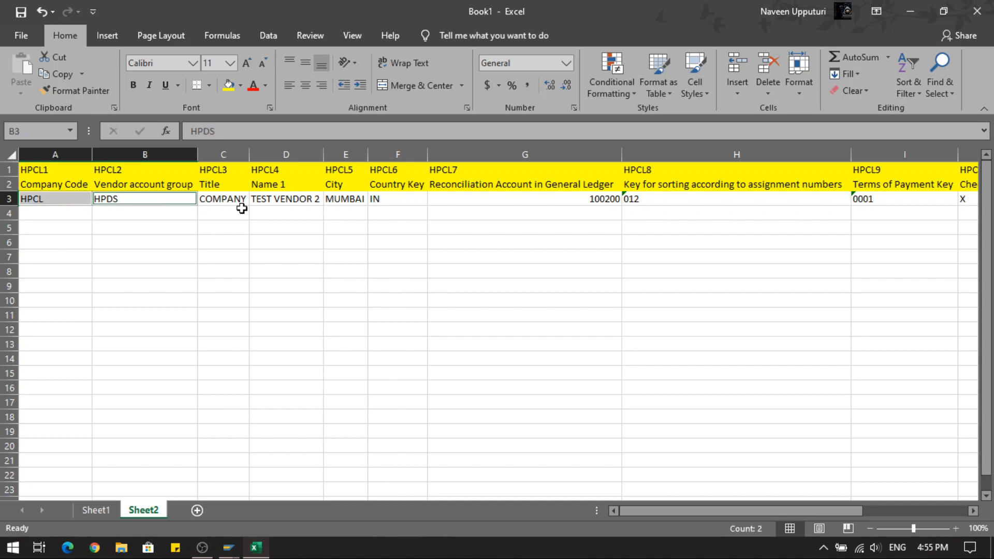
left_click(240, 202, "ctrl")
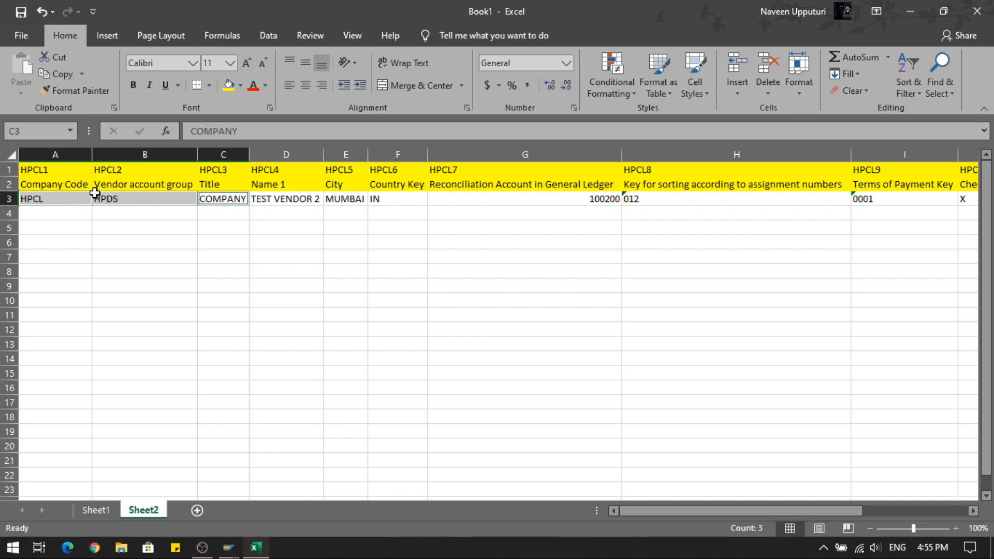
left_click(235, 200)
left_click(81, 199)
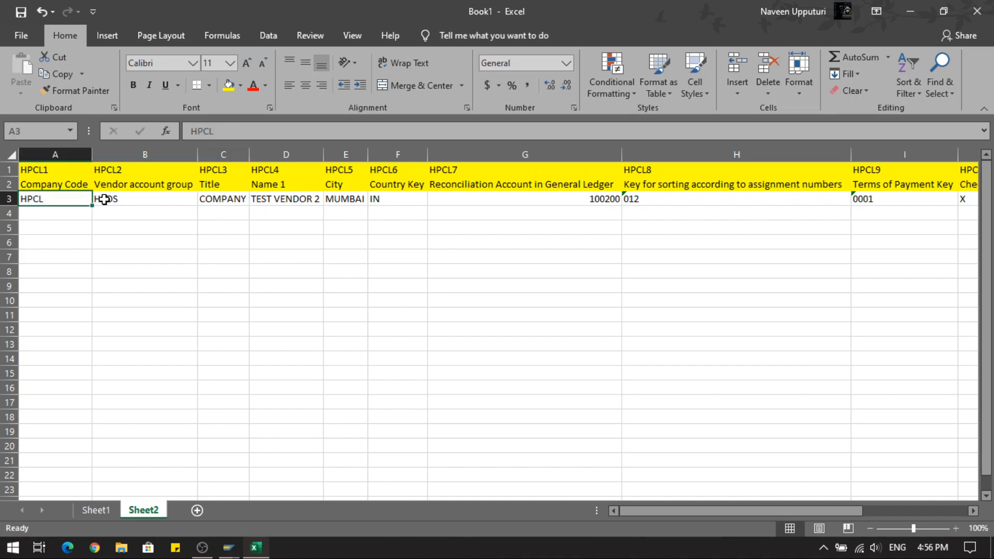
left_click(225, 200, "shift")
mouse_move(249, 205)
left_mouse_down()
mouse_move(244, 239)
mouse_move(244, 221)
left_mouse_up()
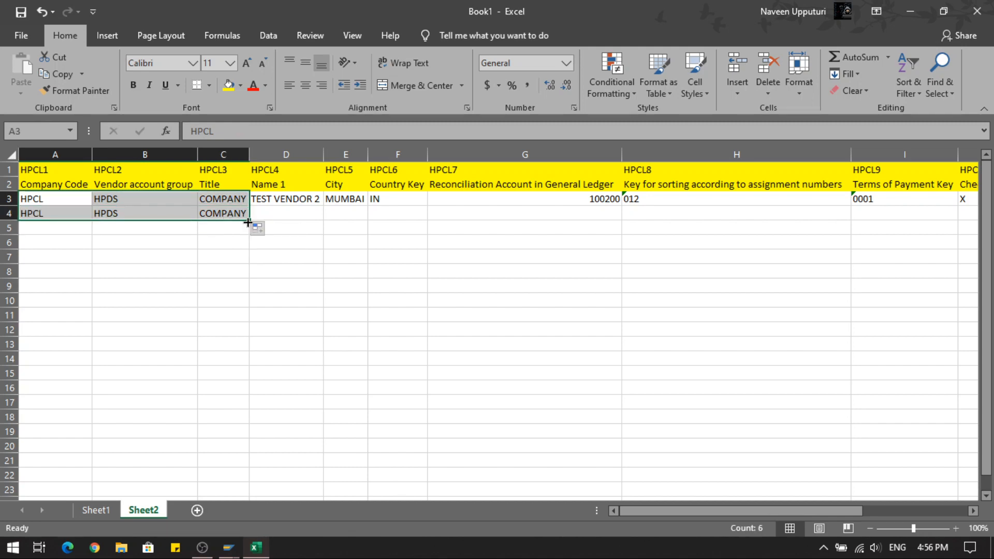
Step: Fill the vendor name from D3 down as a series to produce TEST VENDOR 3 in D4
left_click(263, 212)
left_click(319, 199)
left_click_drag(323, 205, 319, 209)
Step: Enter HYDERABAD as the city in E4
left_click(346, 202)
left_click(357, 216)
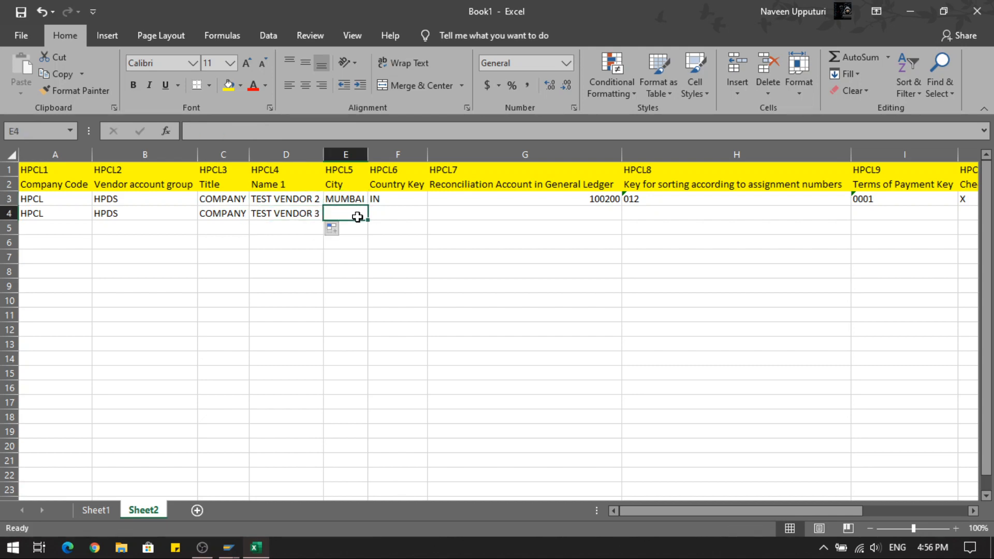
type("HY")
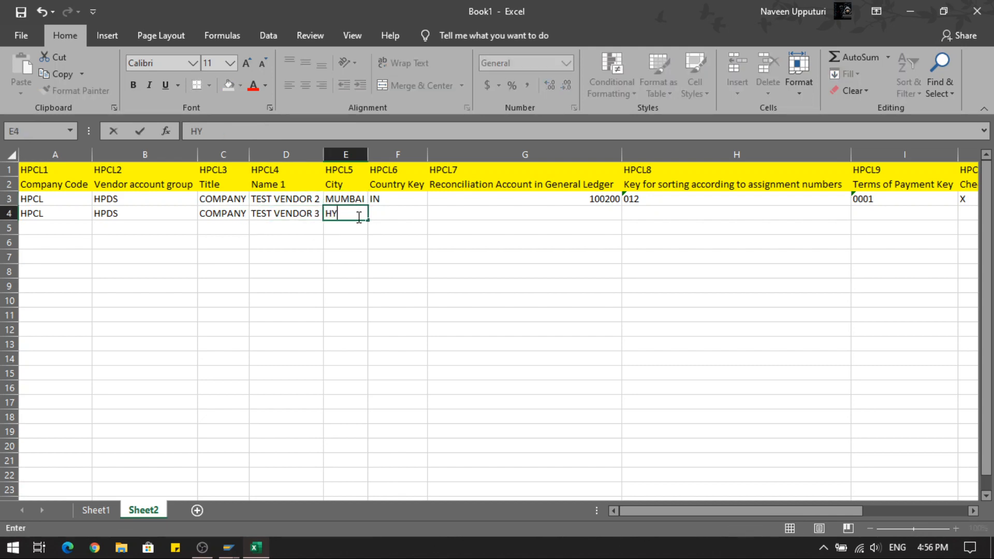
type("DERABAD")
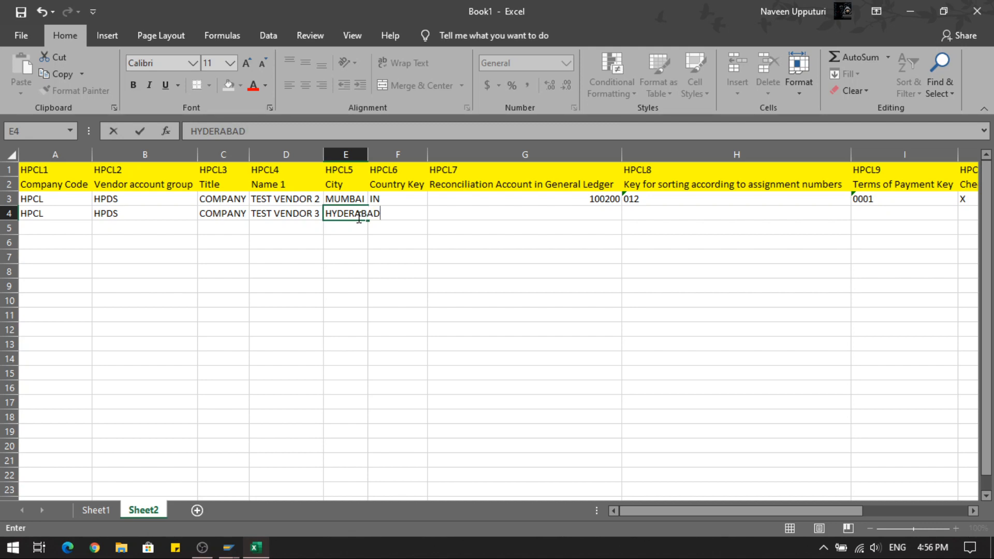
Step: Fill the country key and reconciliation account from F3 and G3 down into row 4
left_click(414, 199)
left_click_drag(427, 206, 434, 230)
left_click(603, 204)
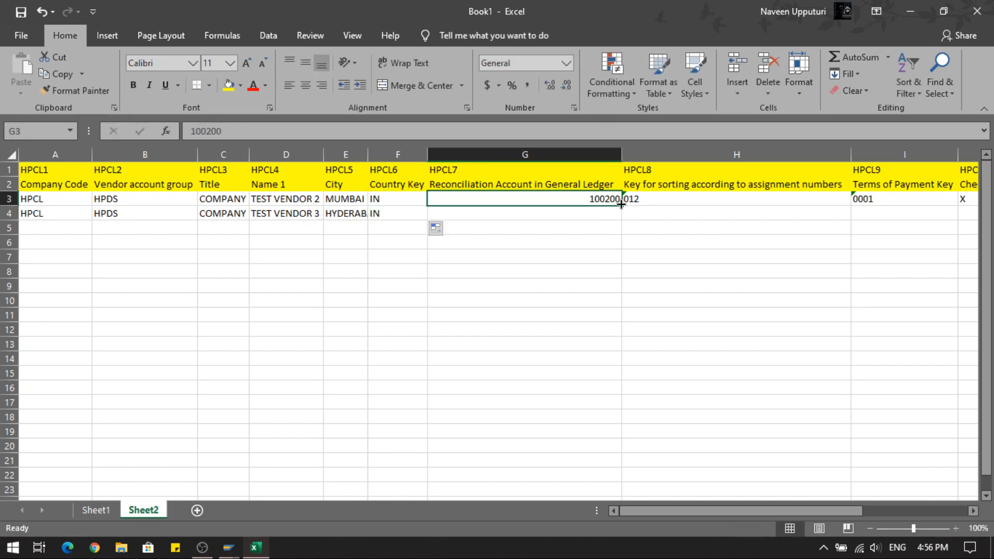
left_click_drag(621, 206, 621, 222)
Step: Fill the sort key from H3 down into H4 and correct H4 to the text value 012
left_click(663, 200)
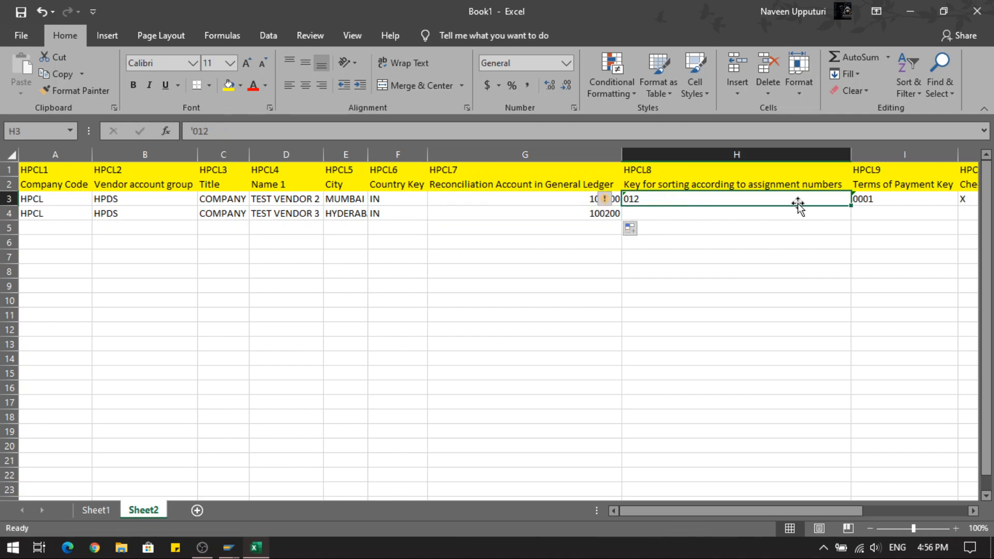
left_click_drag(848, 208, 847, 216)
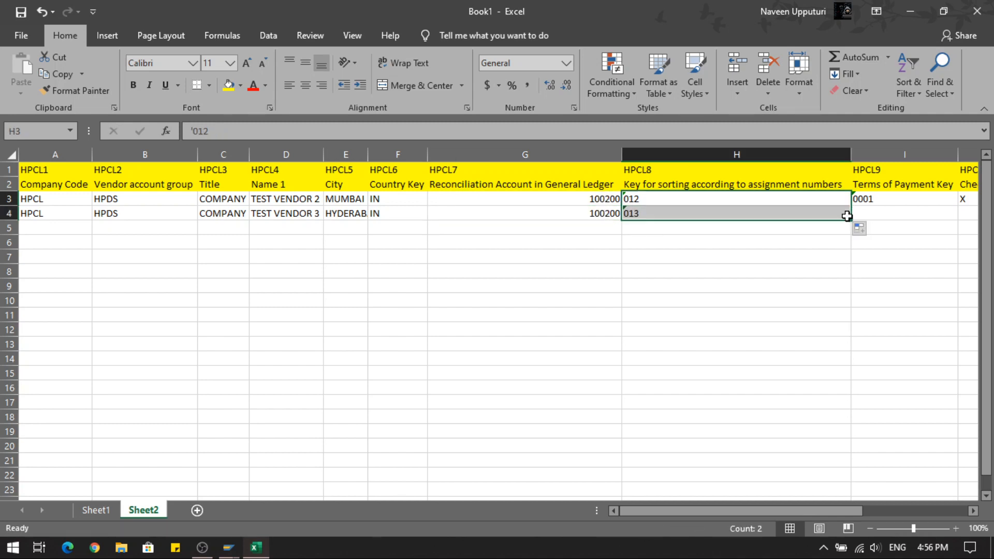
left_click(777, 213)
double_click(779, 213)
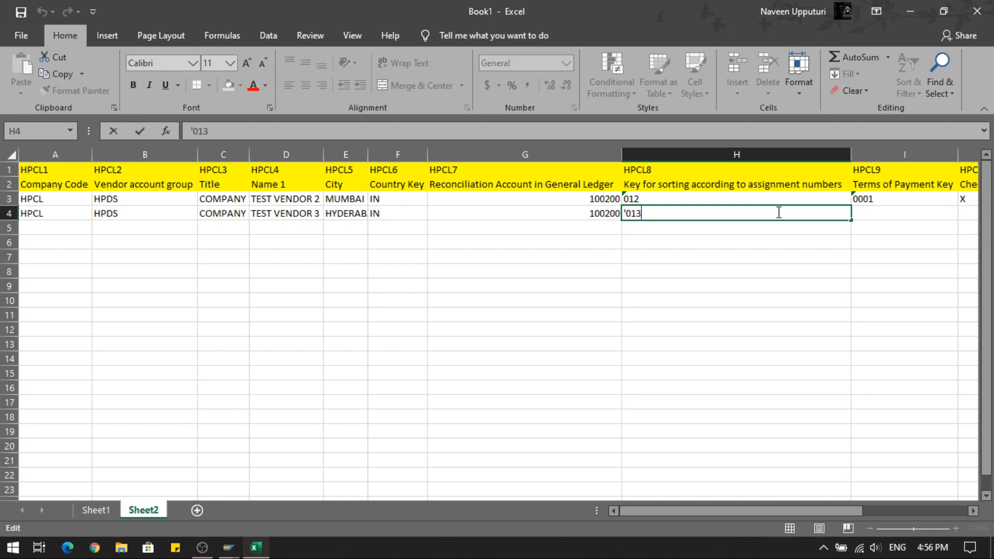
key("BackSpace")
type("2")
Step: Fill the terms of payment key from I3 down into I4 and enter X as the double invoice check flag in J4
left_click(886, 200)
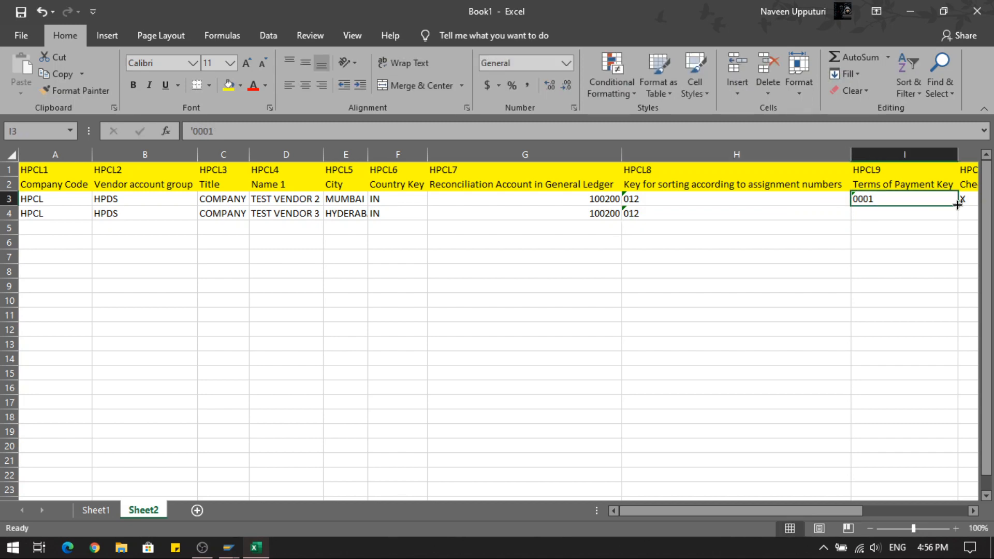
left_click_drag(957, 205, 958, 214)
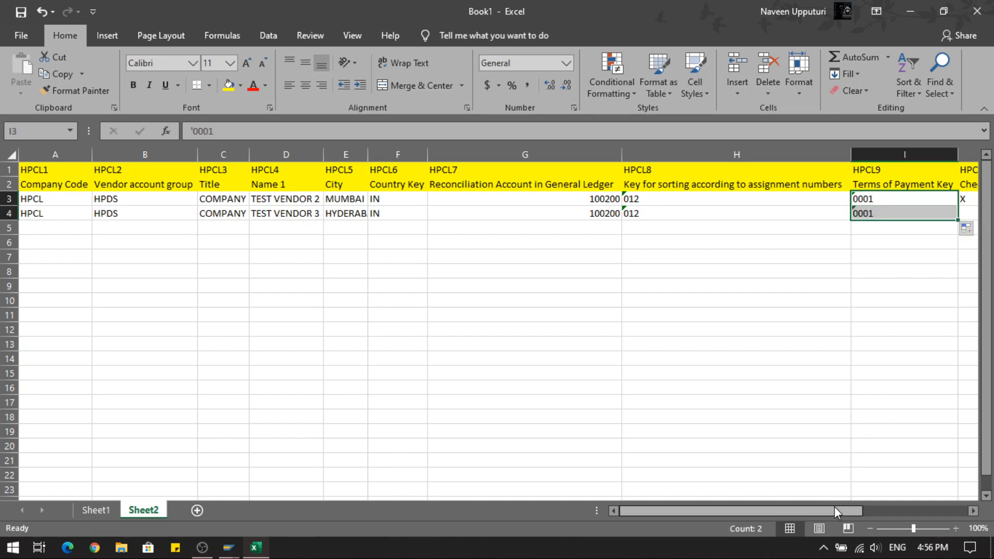
left_click_drag(834, 511, 870, 511)
left_click(901, 213)
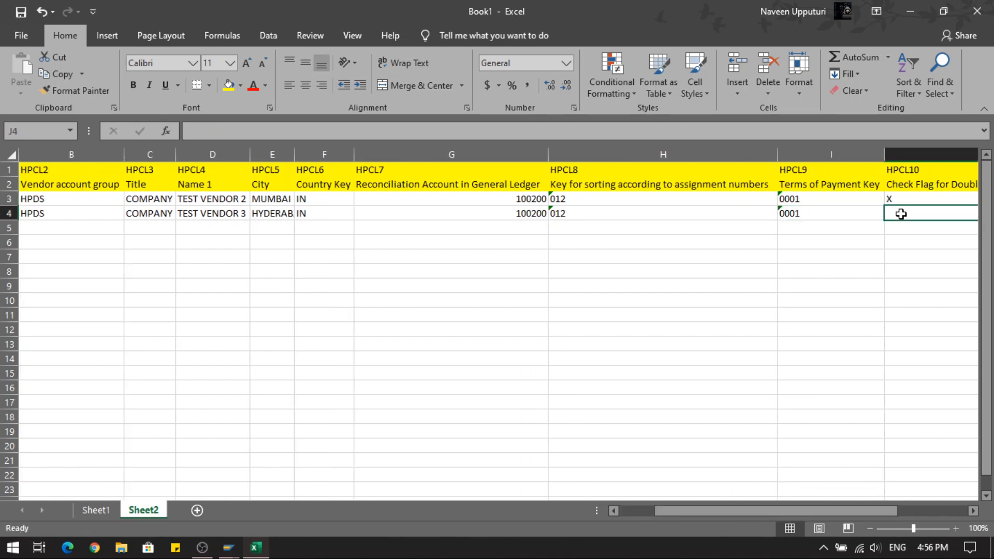
type("X")
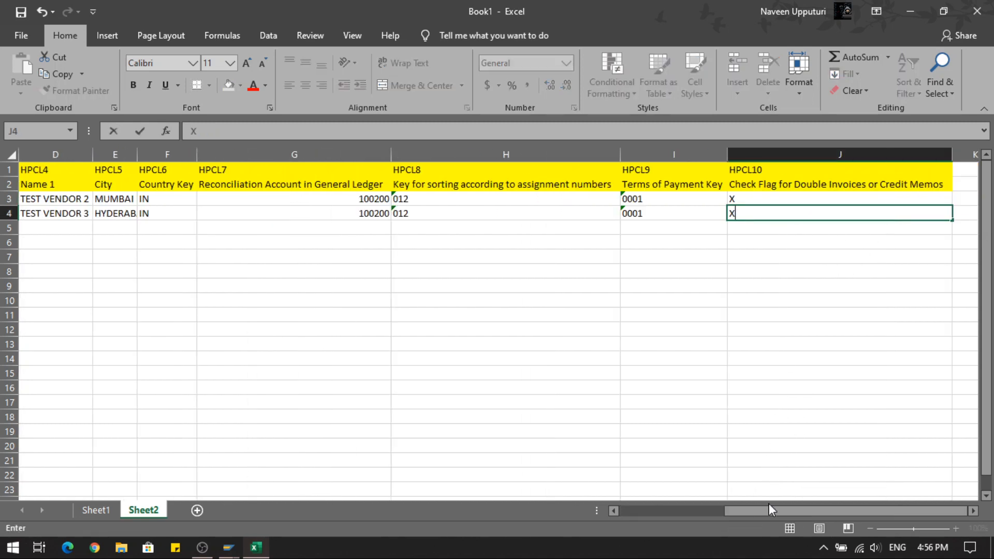
left_click_drag(768, 511, 625, 510)
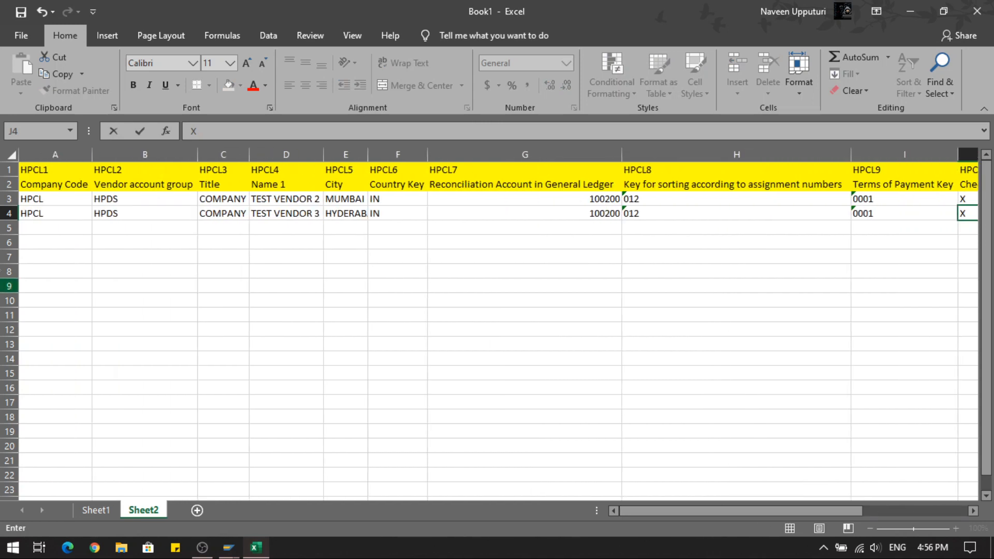
Step: Delete row 2 with the field descriptions, keeping only the HPCL field names above the vendor data
right_click(8, 187)
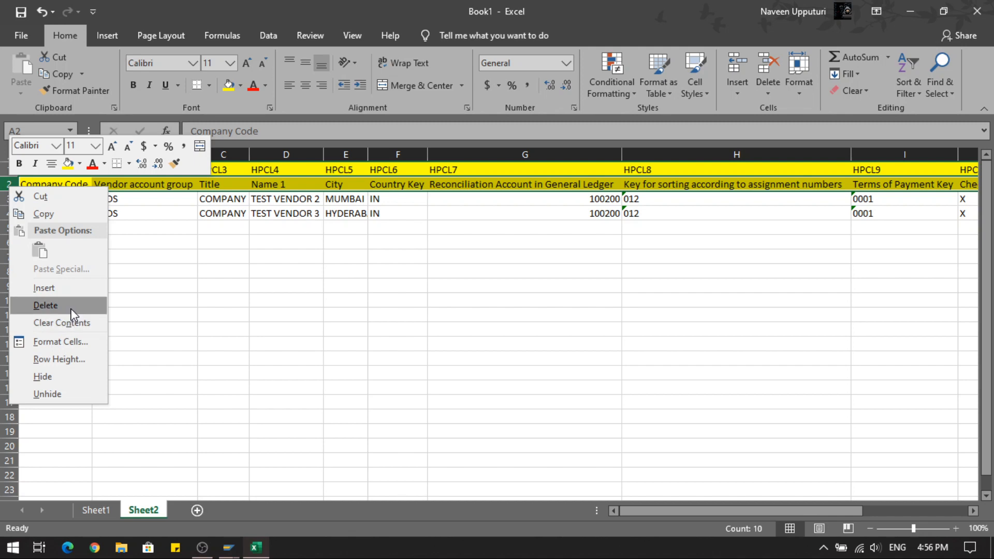
left_click(52, 305)
left_click(173, 271)
Step: Autofit the widths of all columns in the sheet to their contents
left_click(10, 155)
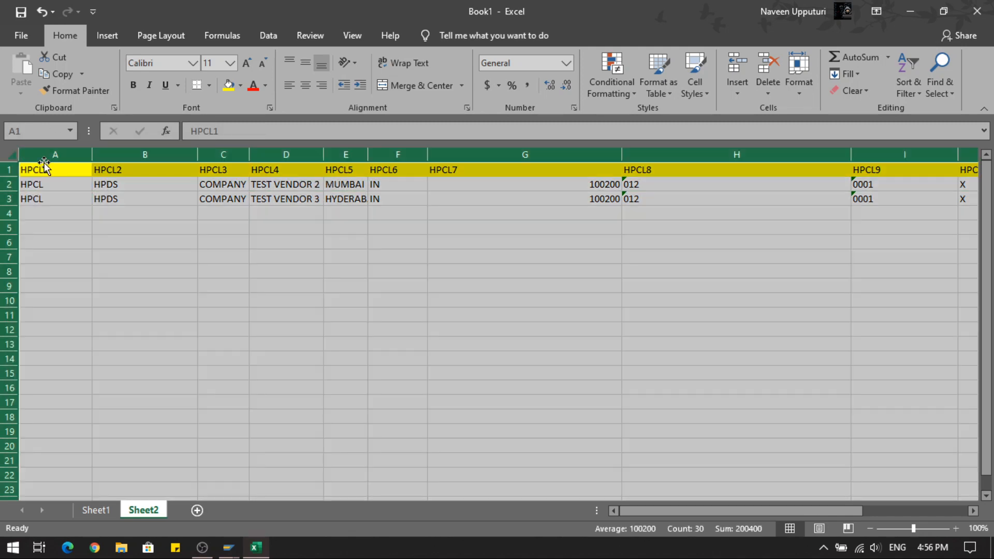
double_click(95, 149)
left_click(212, 314)
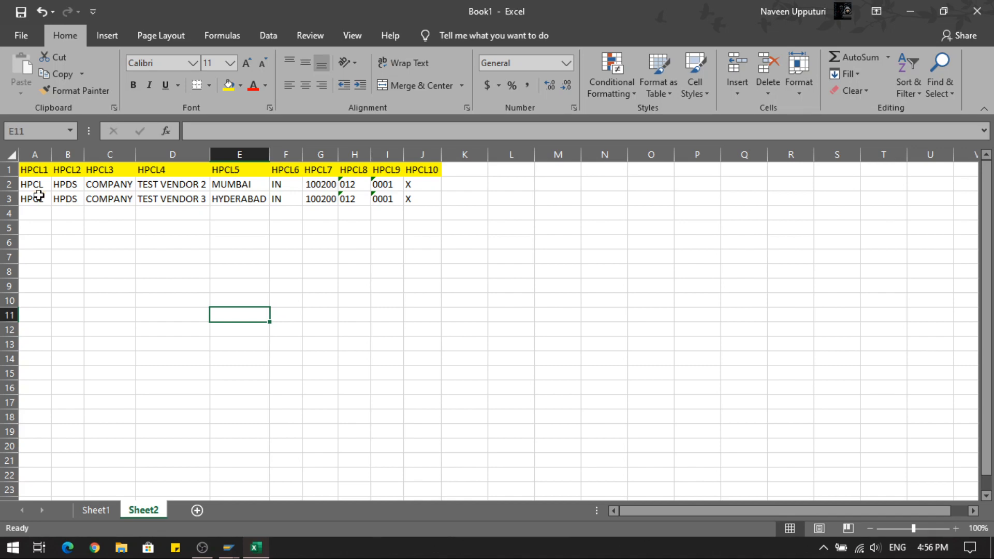
left_click(34, 171)
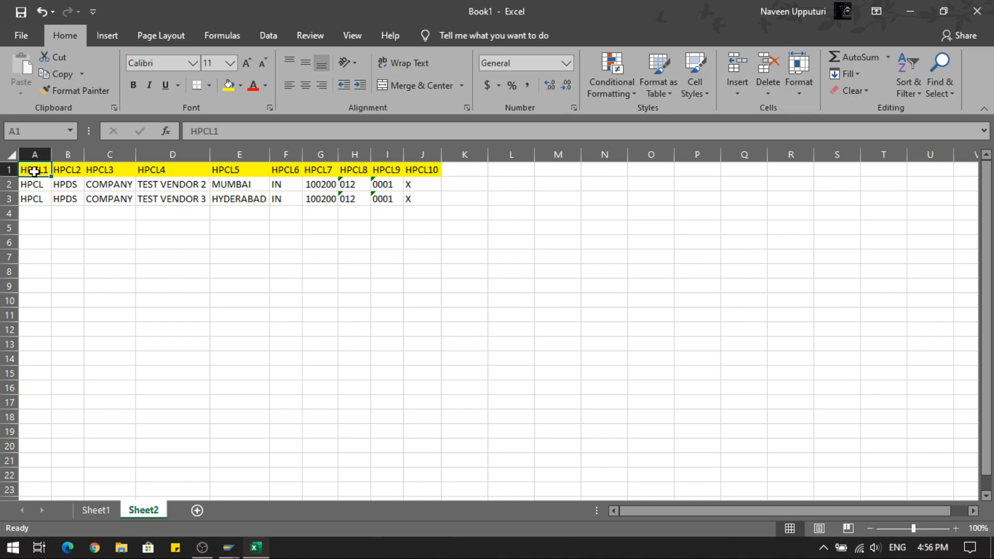
left_click(65, 171)
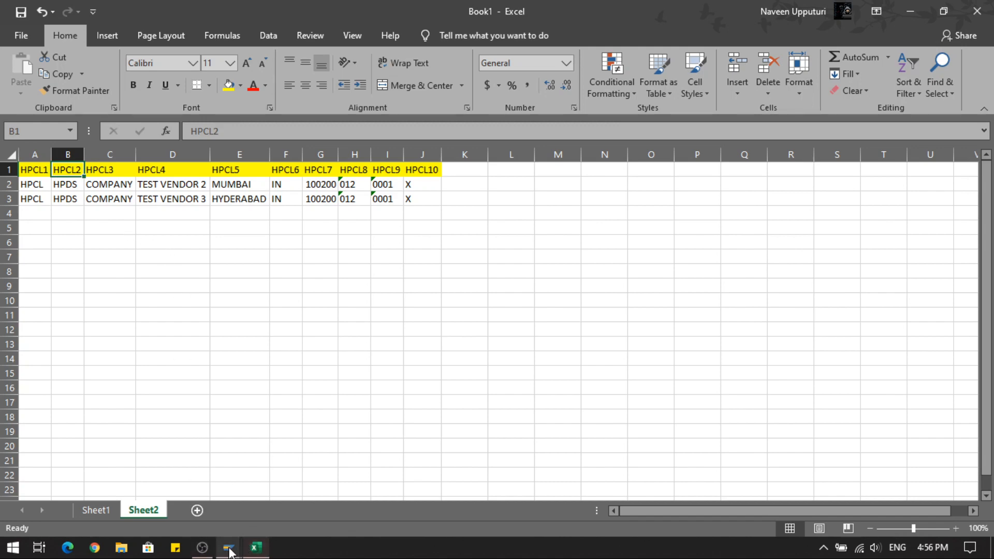
left_click(362, 302)
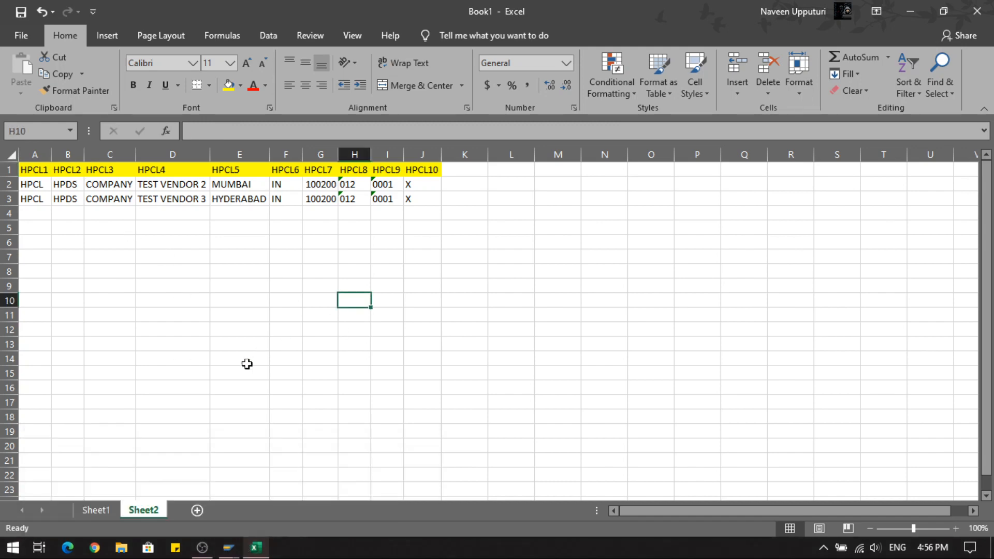
Step: Enter HPCL1 in C17 of Sheet1, in the same row as the Flat File label
left_click(112, 512)
left_click(42, 407)
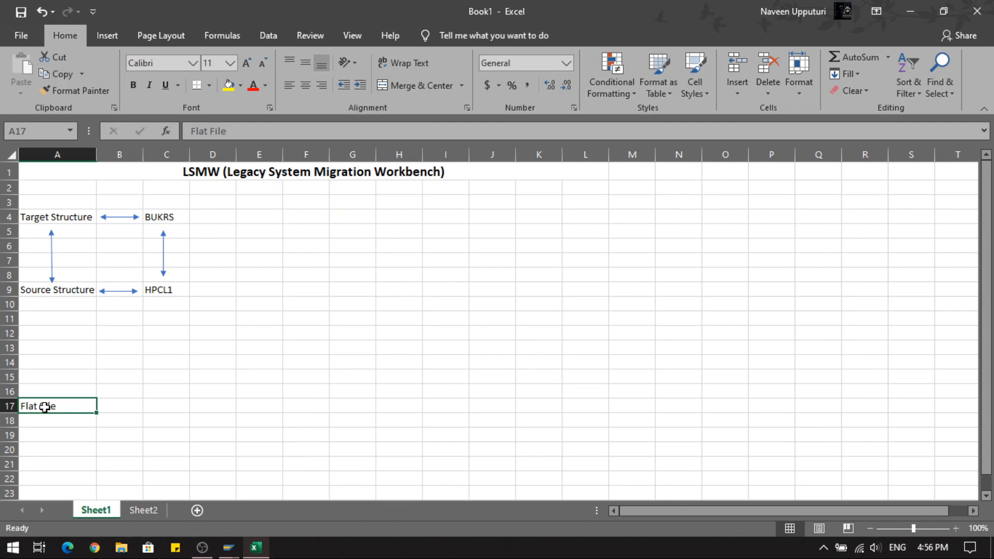
left_click(150, 406)
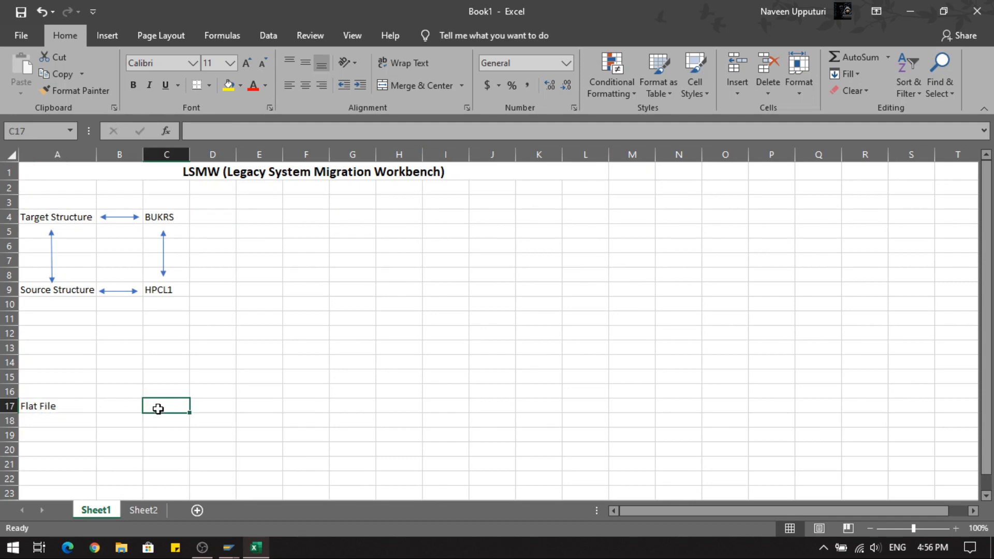
type("HP")
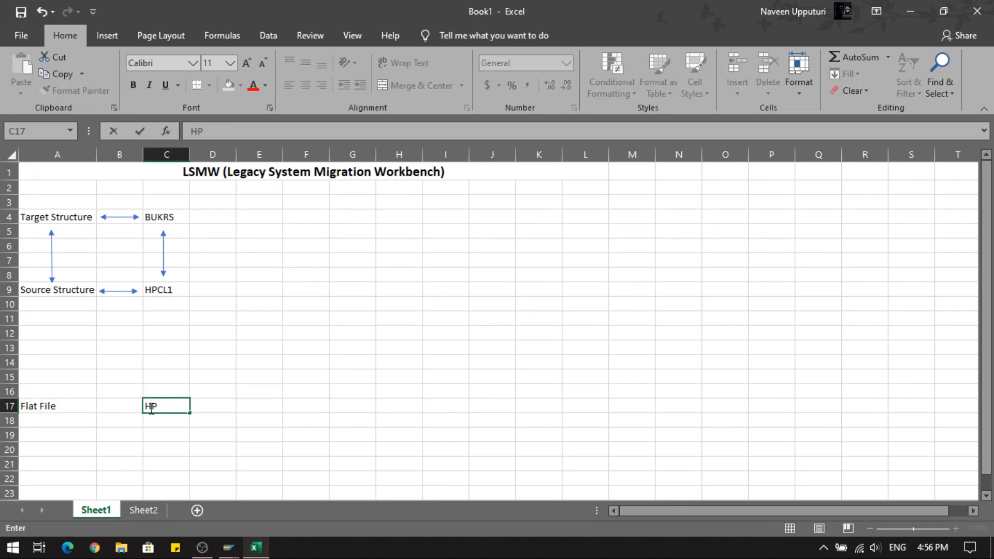
type("CL")
left_click(149, 420)
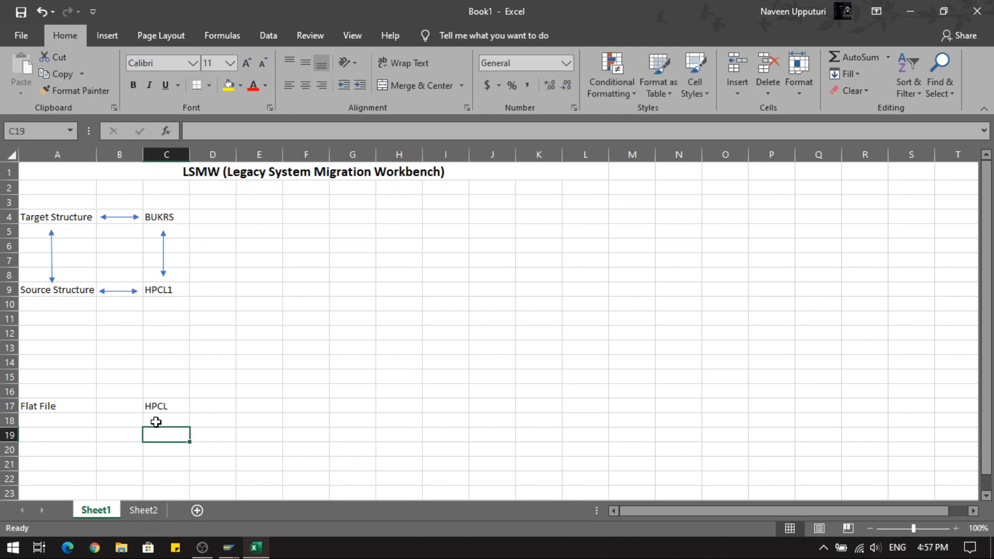
double_click(169, 407)
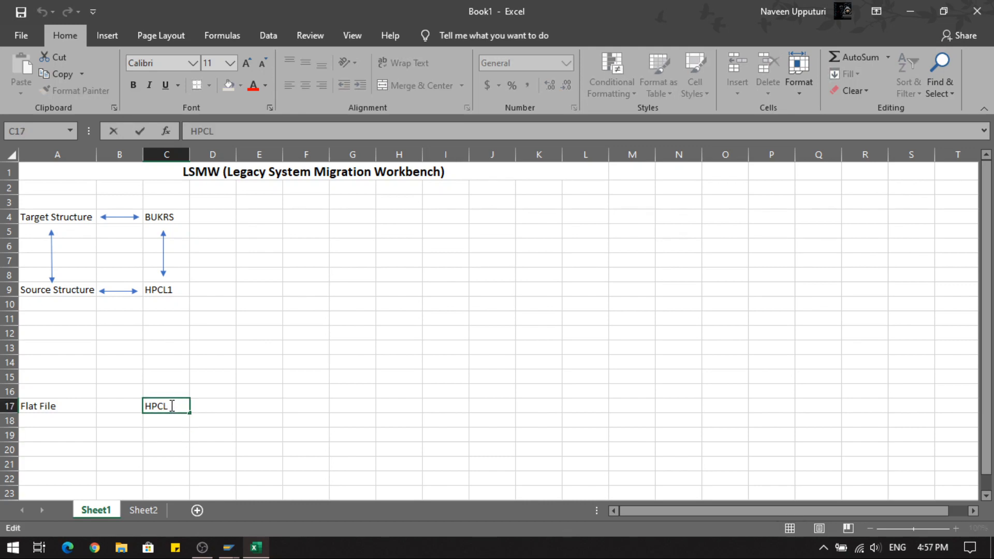
type("1")
Step: Compare the HPCL1 header and company code entries on Sheet2 with the source structure and flat file mapping on Sheet1
left_click(143, 510)
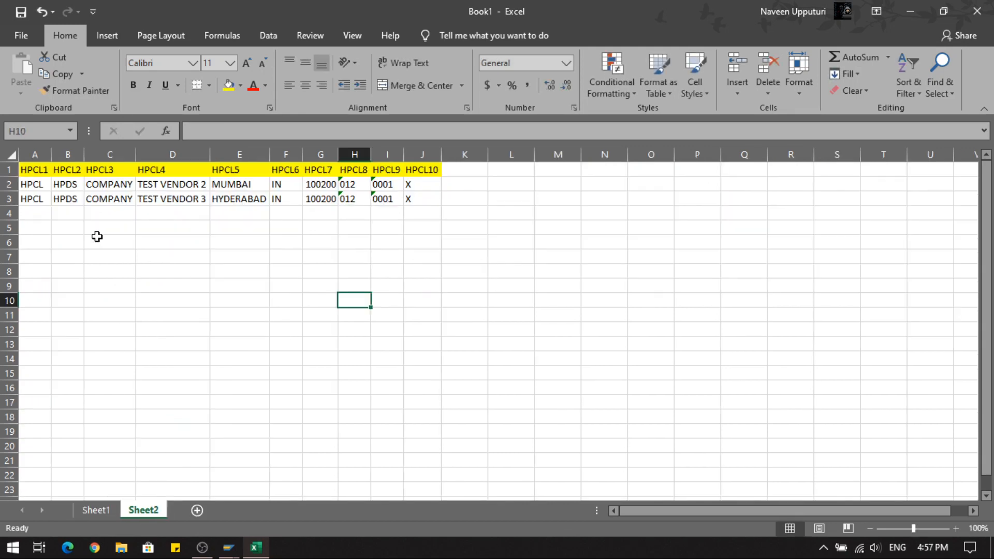
left_click(46, 169)
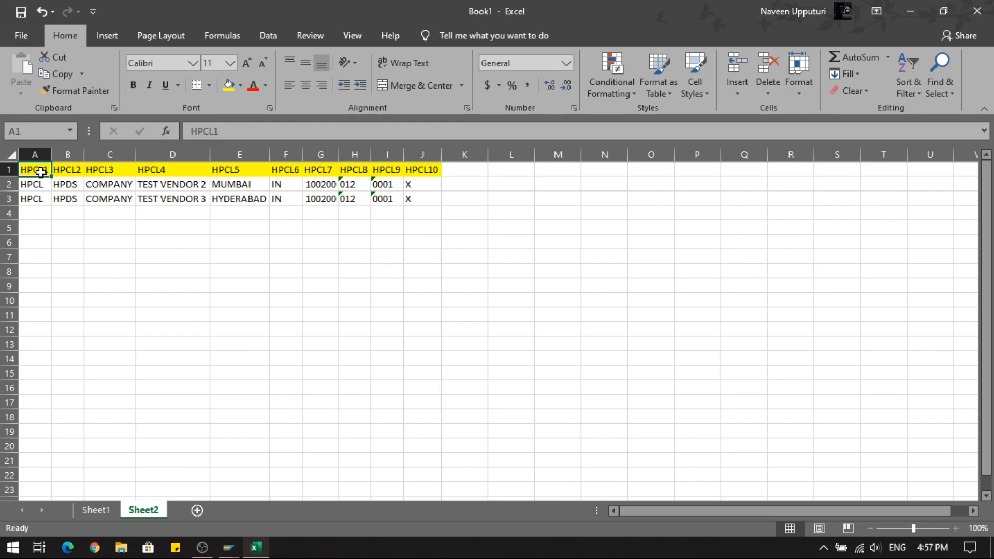
left_click(39, 185)
left_click(40, 198)
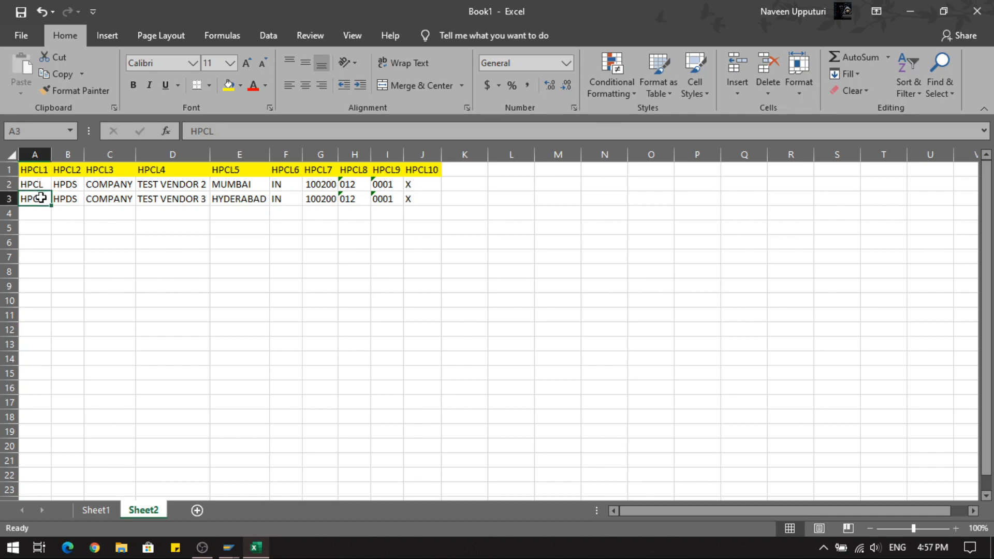
left_click(41, 185)
left_click(41, 198)
left_click(40, 185)
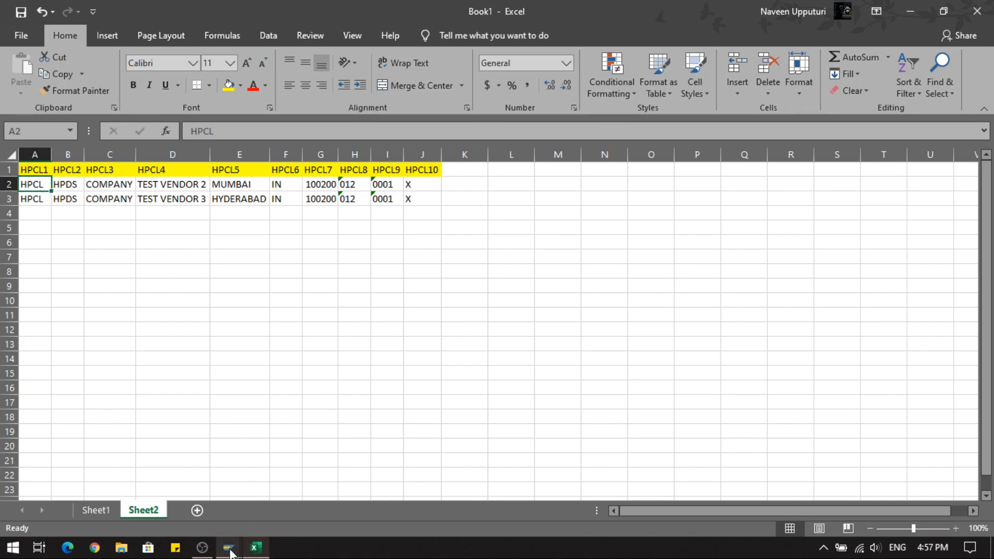
mouse_move(254, 546)
left_click(195, 371)
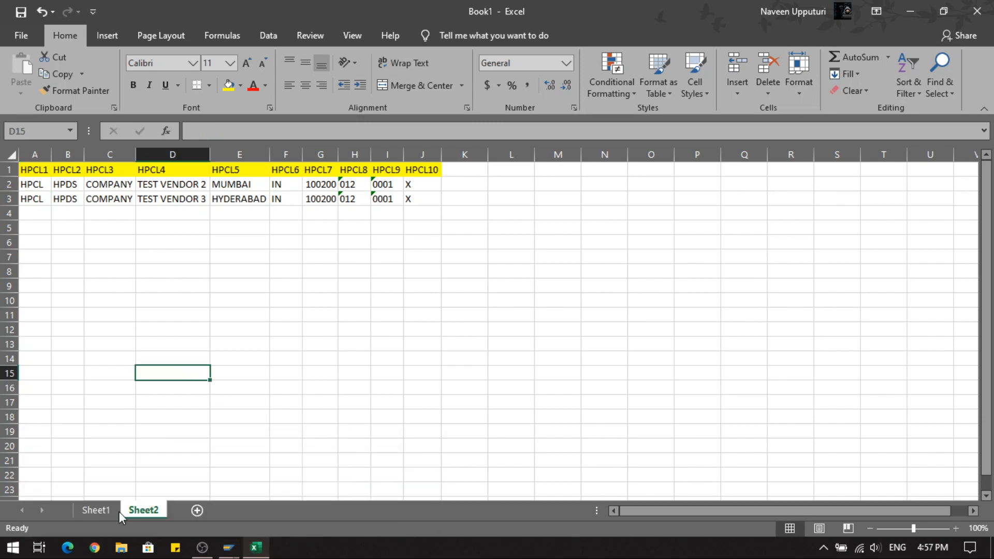
left_click(35, 170)
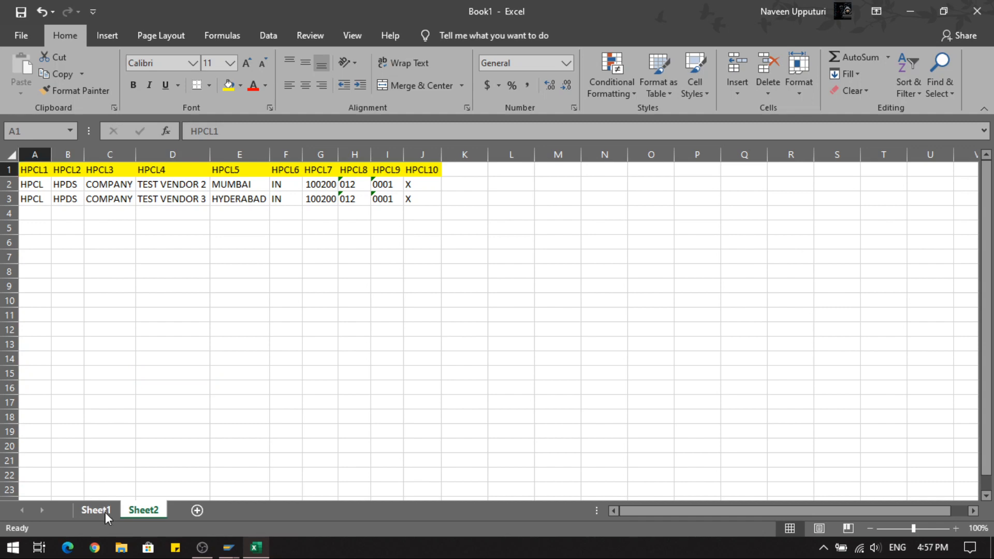
left_click(101, 510)
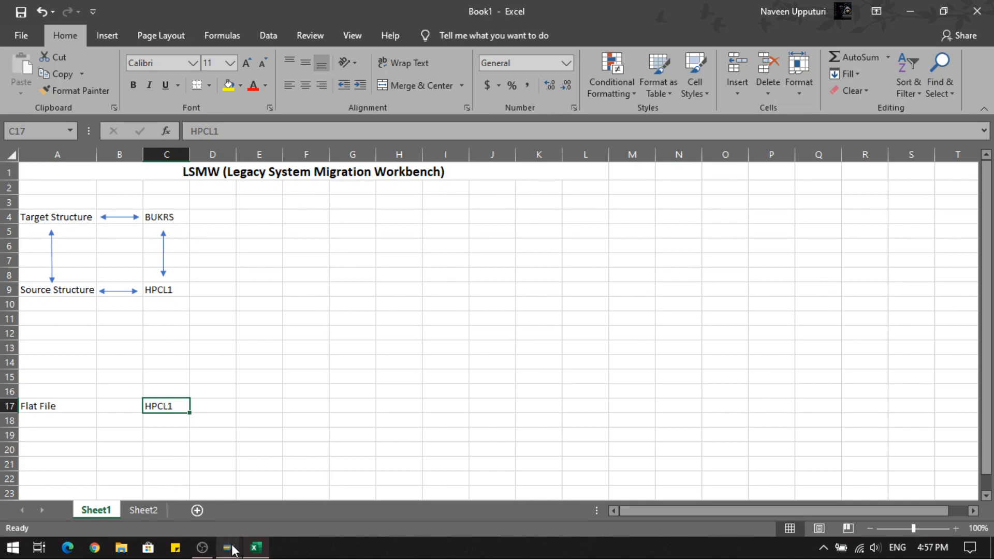
mouse_move(254, 549)
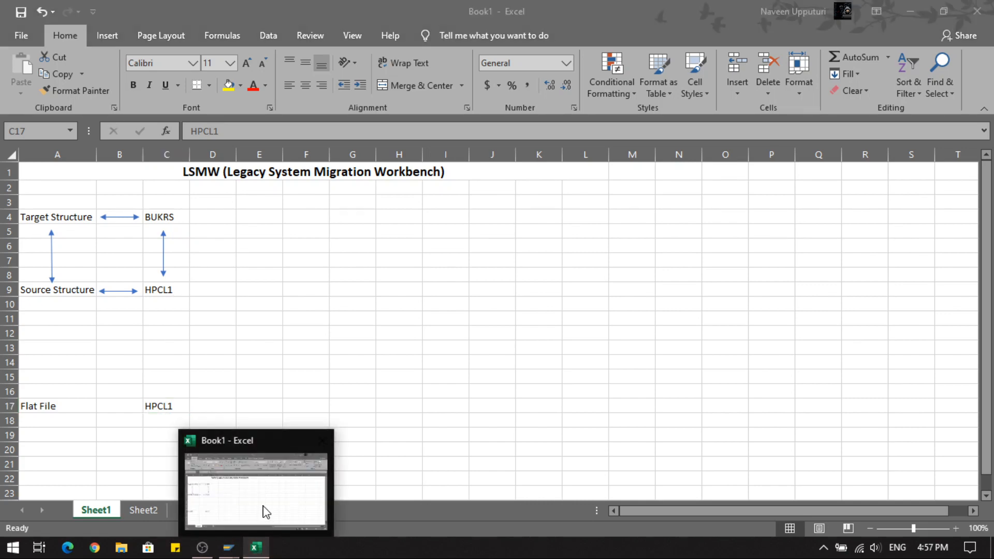
left_click(161, 512)
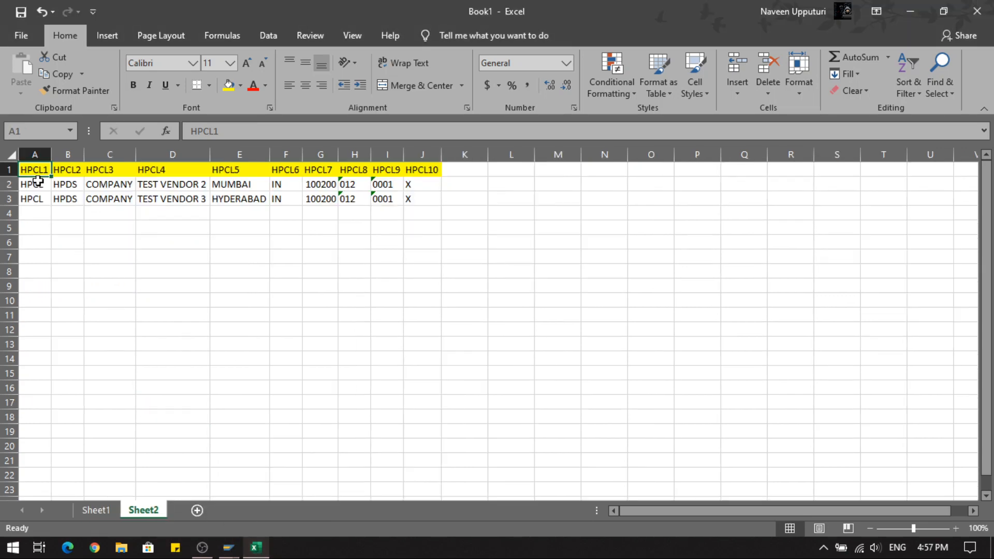
Step: Select A1:J3 and save Sheet2 to the Desktop as a Text (Tab delimited) file named HPCL VENDORS, keeping that format
left_click_drag(34, 171, 422, 197)
left_click(27, 35)
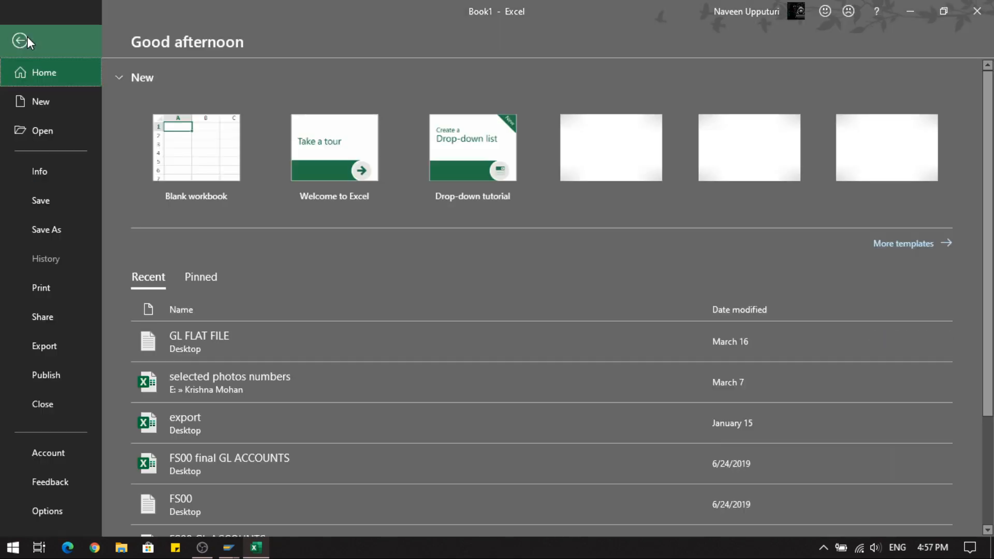
left_click(51, 225)
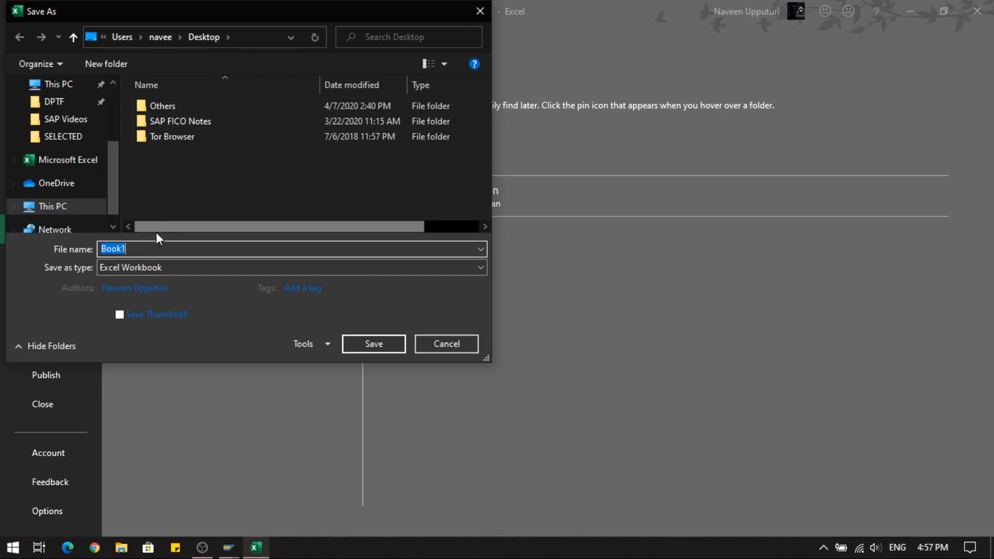
type("H")
key("BackSpace")
type("HPCL VENDORS")
left_click(150, 268)
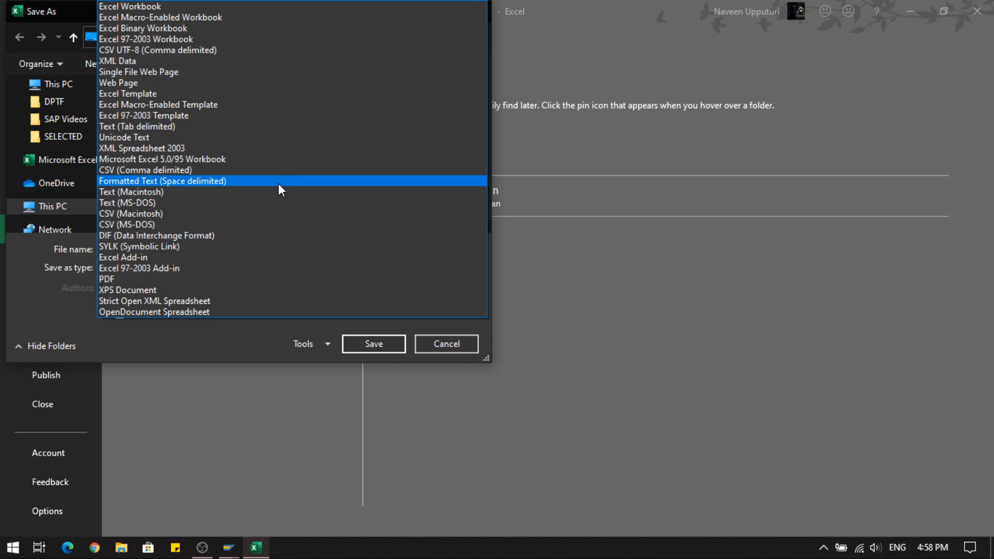
left_click(166, 127)
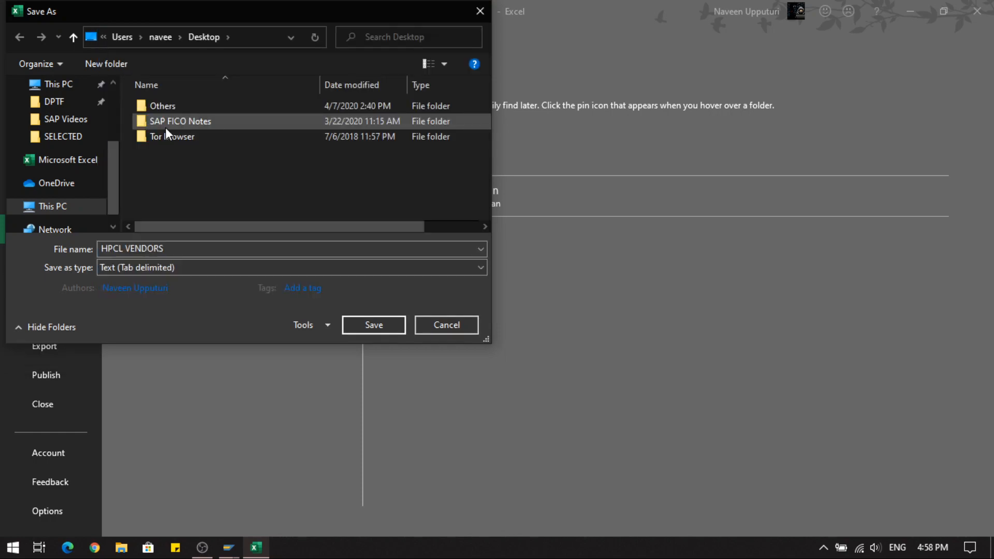
left_click(367, 325)
left_click(484, 329)
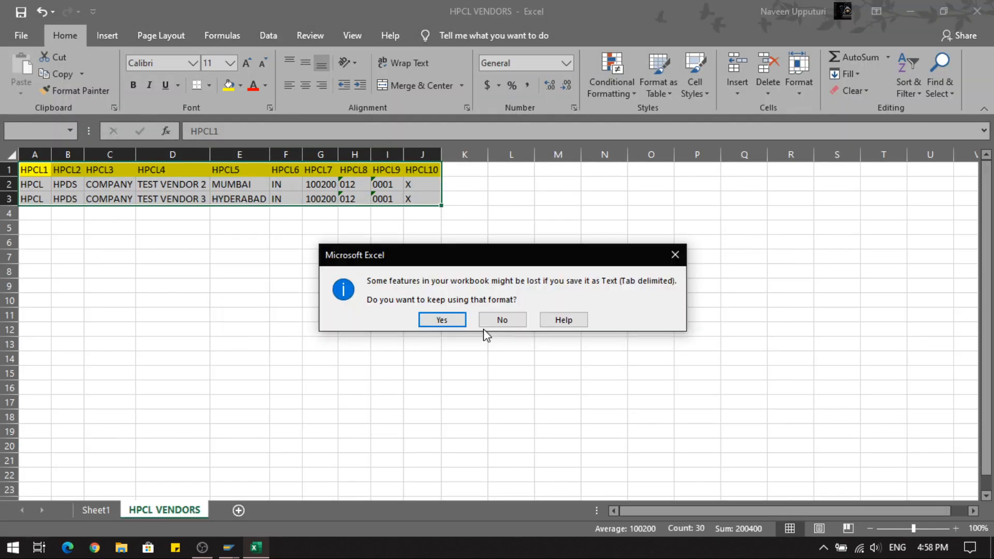
left_click(464, 322)
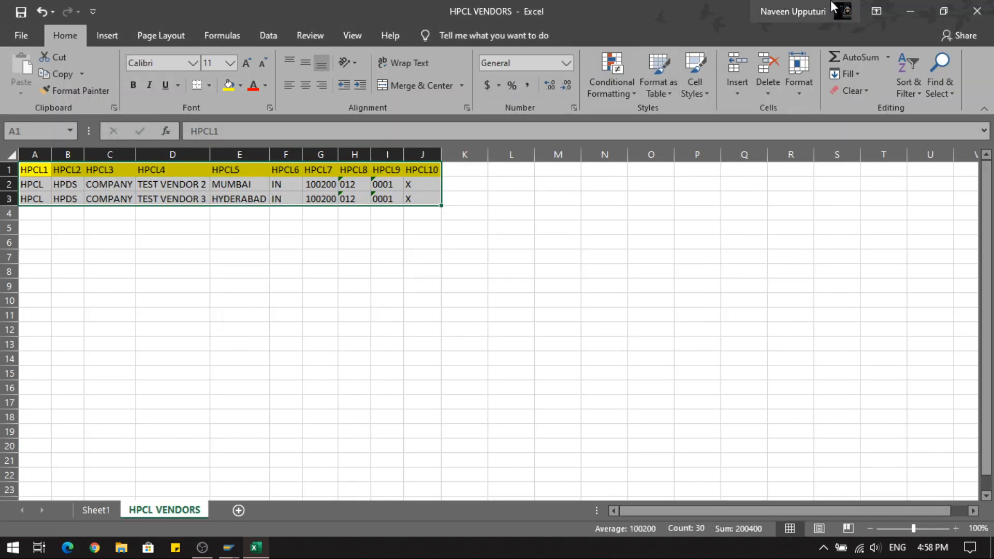
Step: Open the HPCL VENDORS text file from the Desktop in a maximized Notepad window
left_click(906, 11)
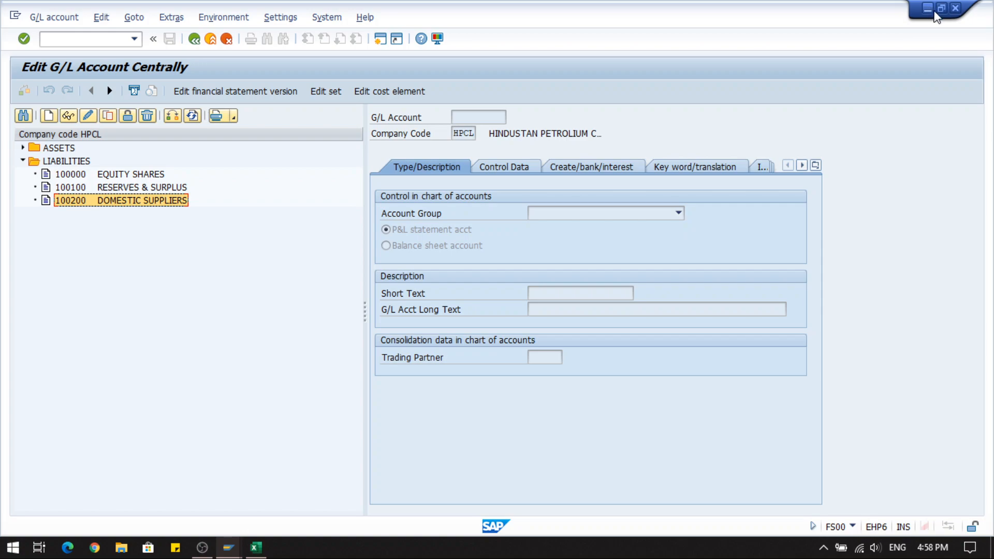
left_click(929, 7)
left_click(926, 9)
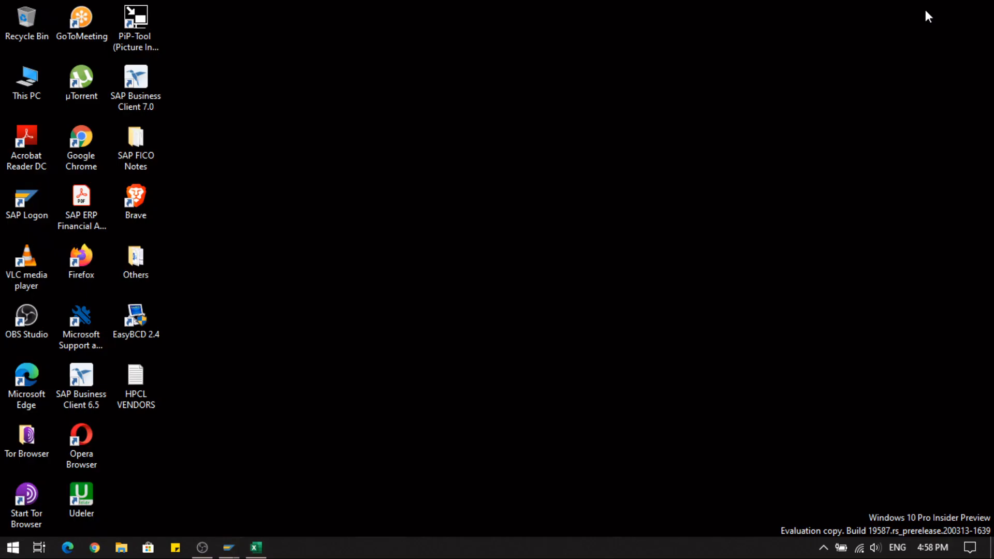
double_click(155, 382)
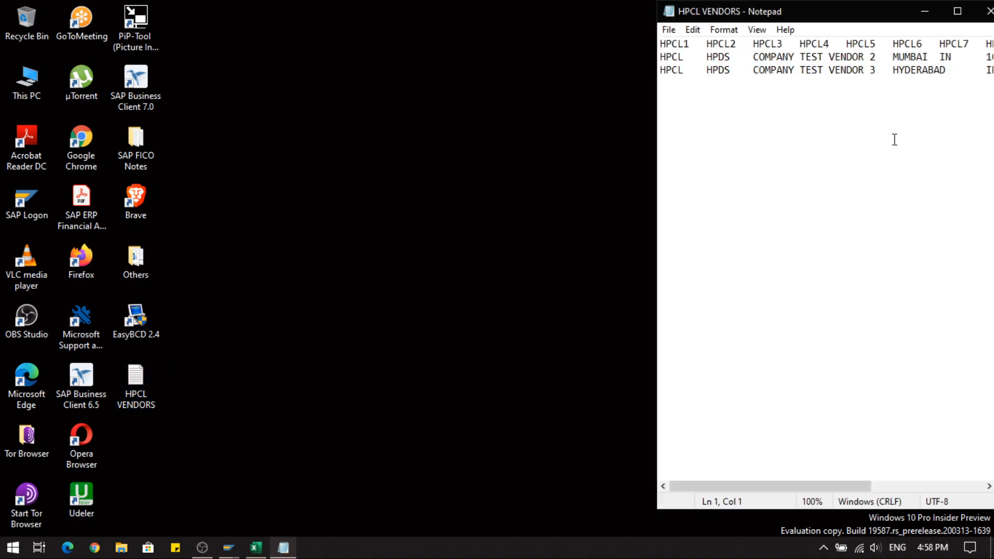
left_click(957, 11)
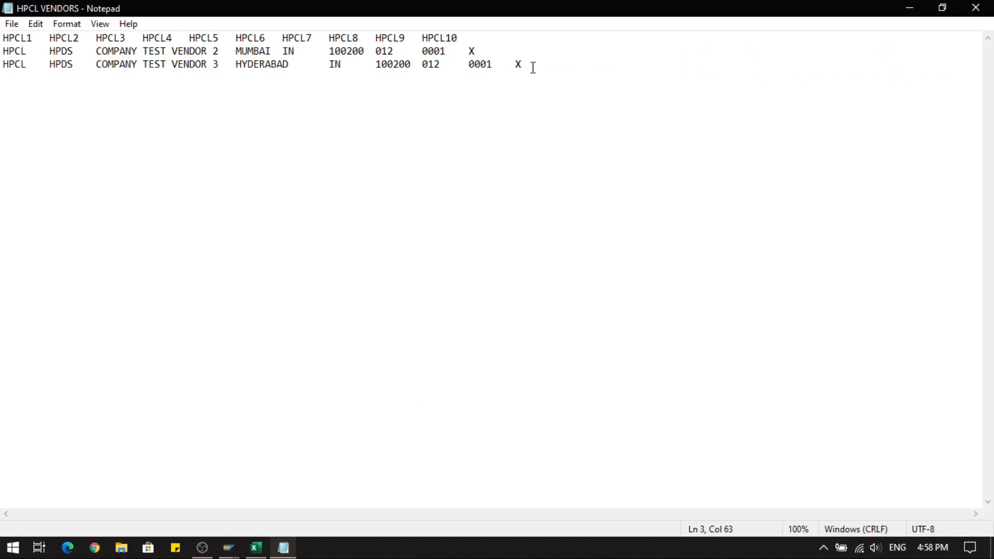
Step: Remove the empty line after the final X of the TEST VENDOR 3 record
left_click(662, 125)
left_click(534, 65)
left_click(632, 133)
left_click(537, 68)
key("BackSpace")
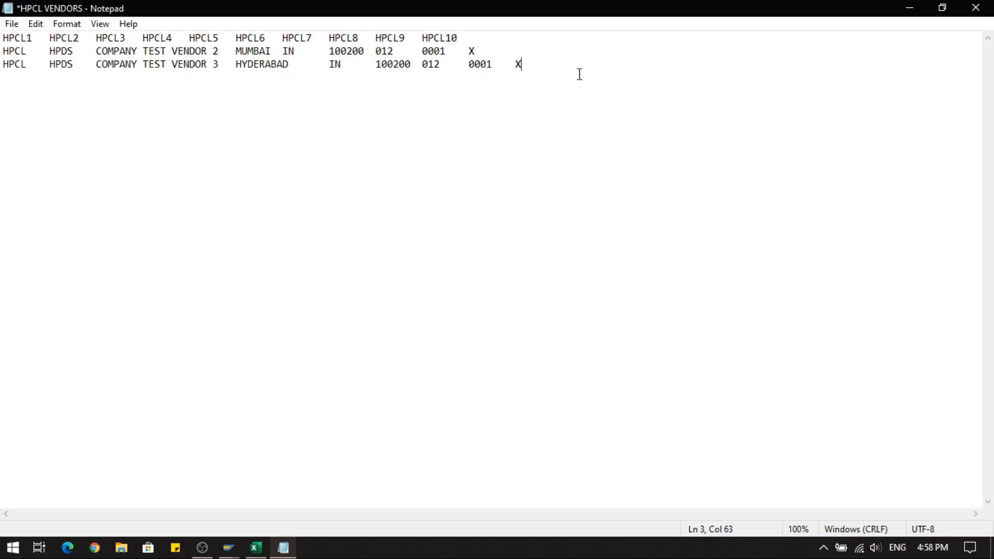
Step: Try to save the edited text over HPCL VENDORS.txt on the Desktop, replacing the existing file
key("ctrl+shift+s")
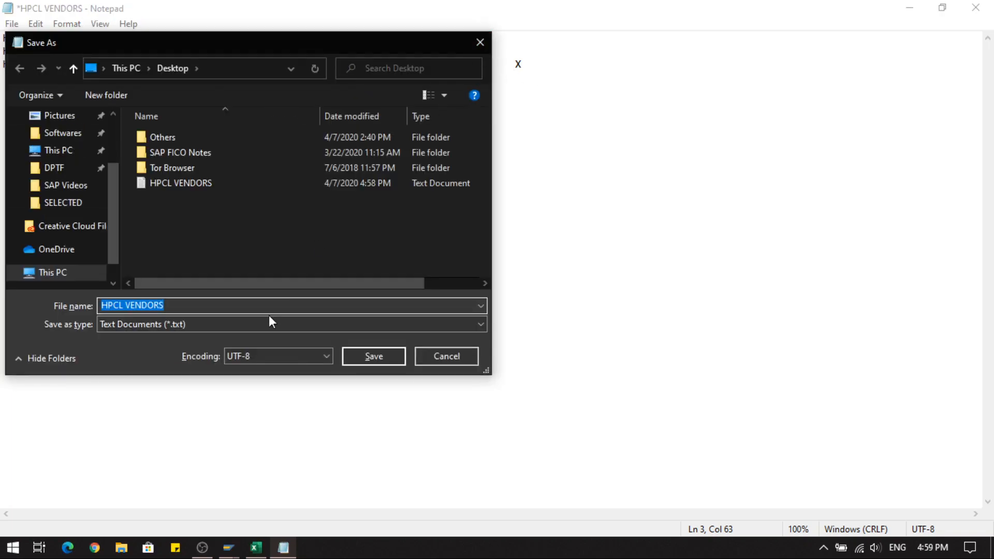
left_click(365, 360)
left_click(520, 280)
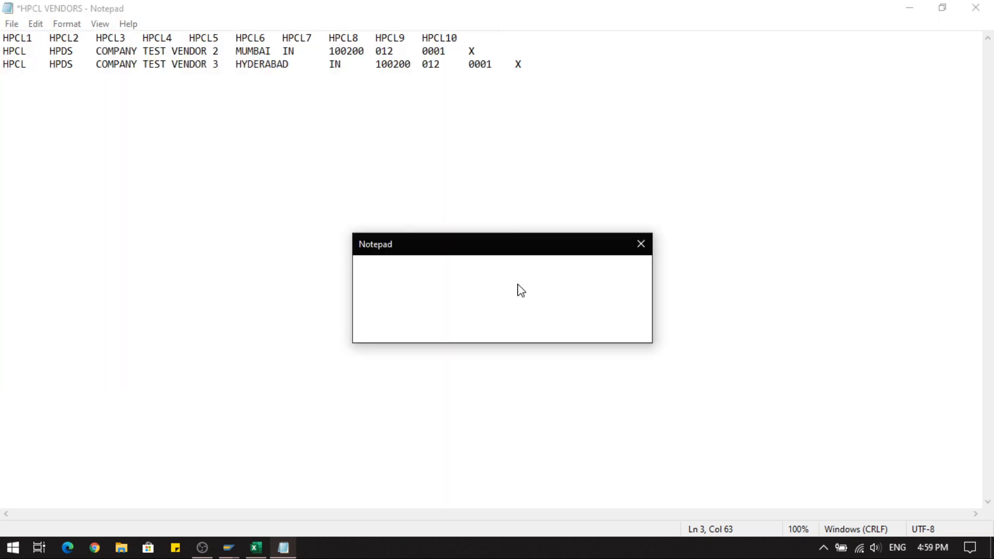
left_click(595, 327)
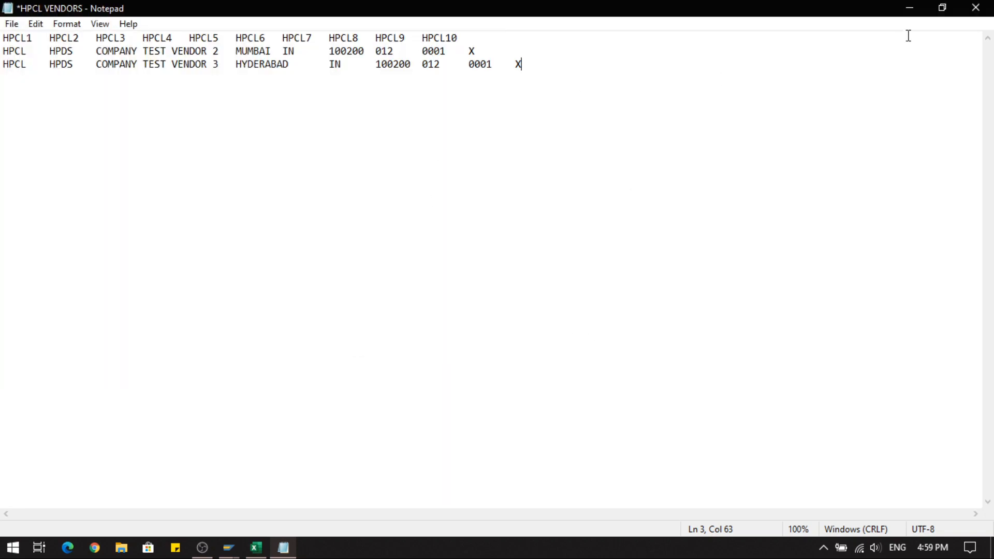
left_click(970, 13)
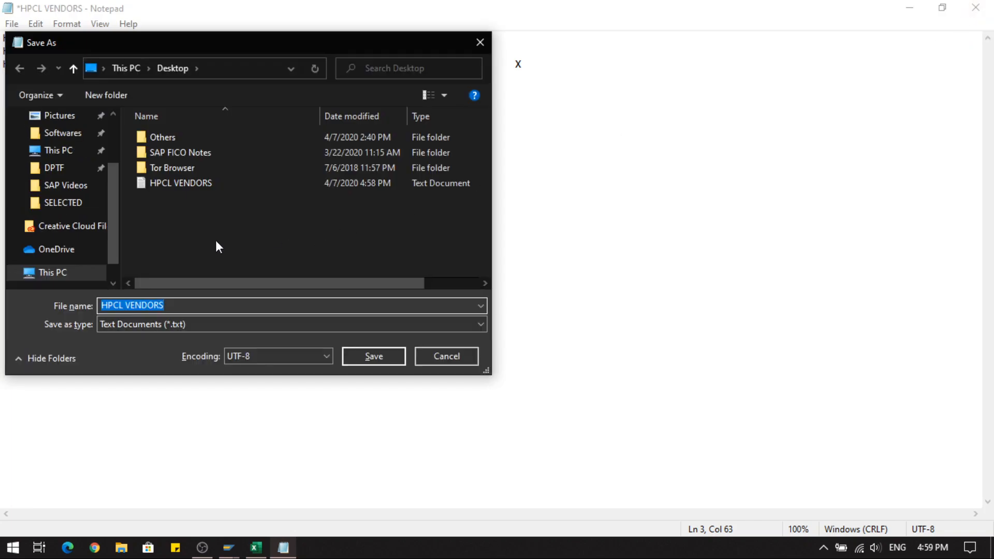
left_click(373, 364)
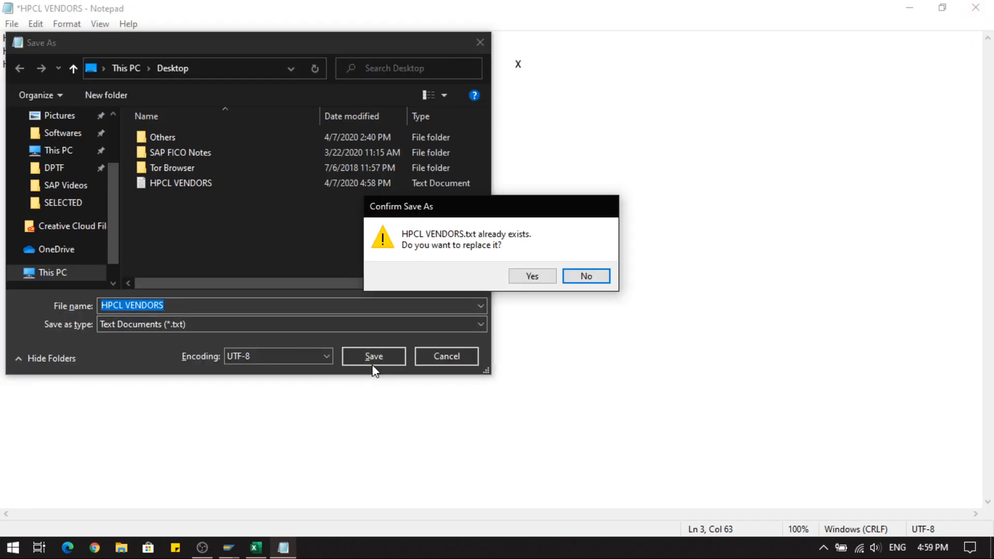
left_click(532, 276)
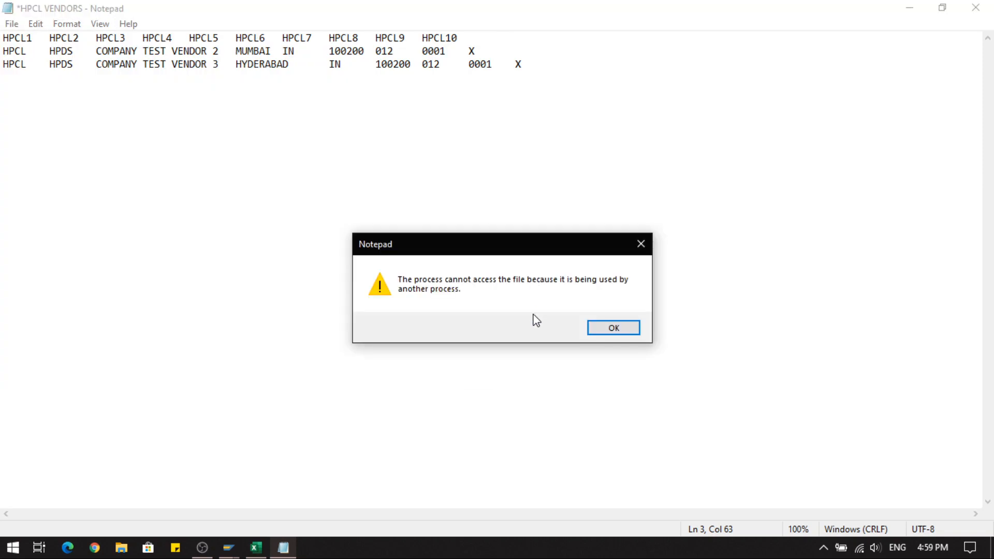
left_click(603, 331)
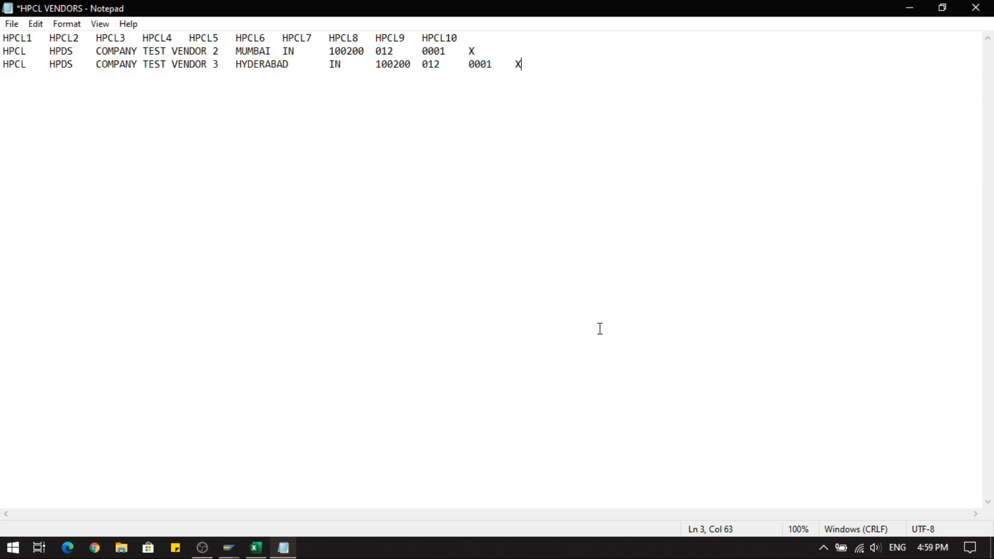
Step: Switch to Excel and delete the HPCL VENDORS sheet from the workbook
left_click(261, 551)
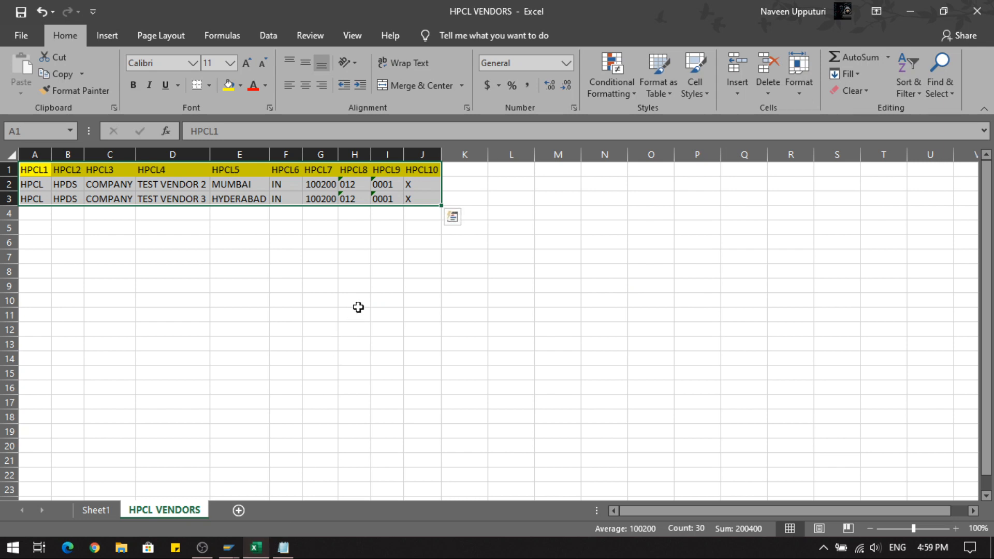
left_click(357, 305)
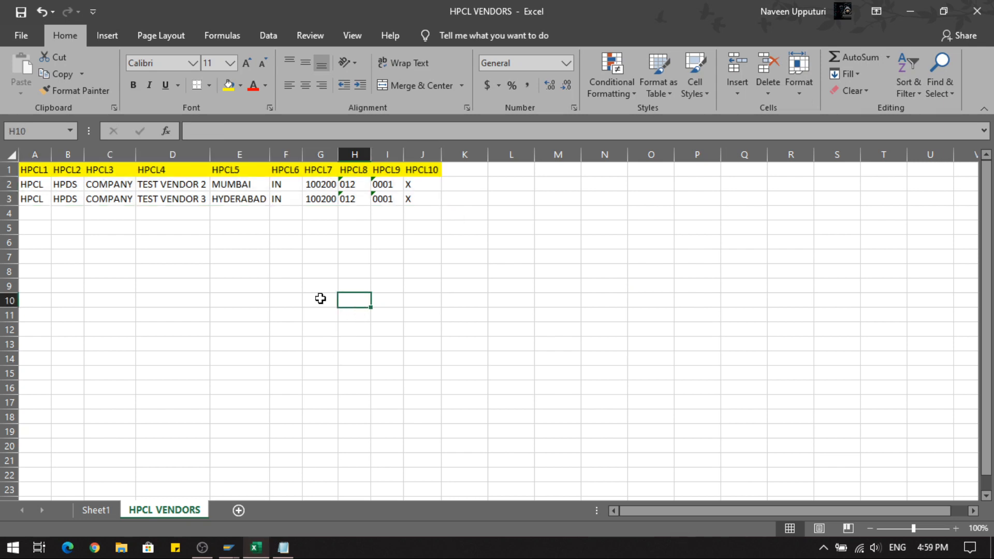
right_click(179, 515)
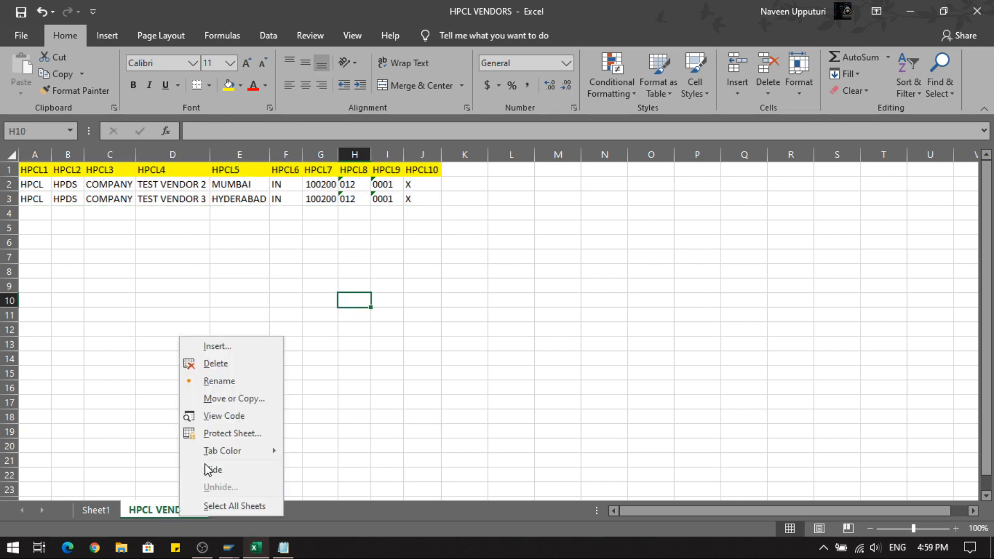
left_click(240, 364)
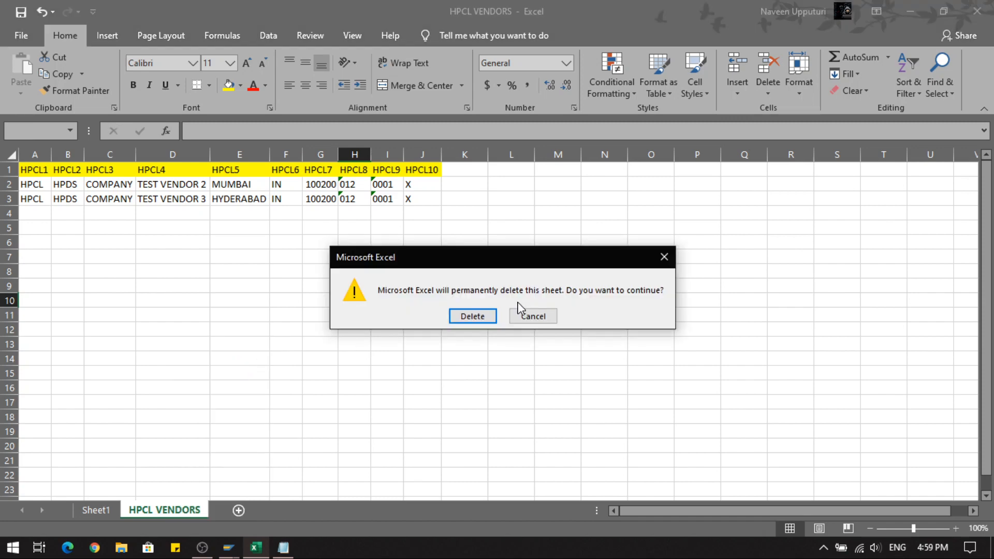
left_click(472, 316)
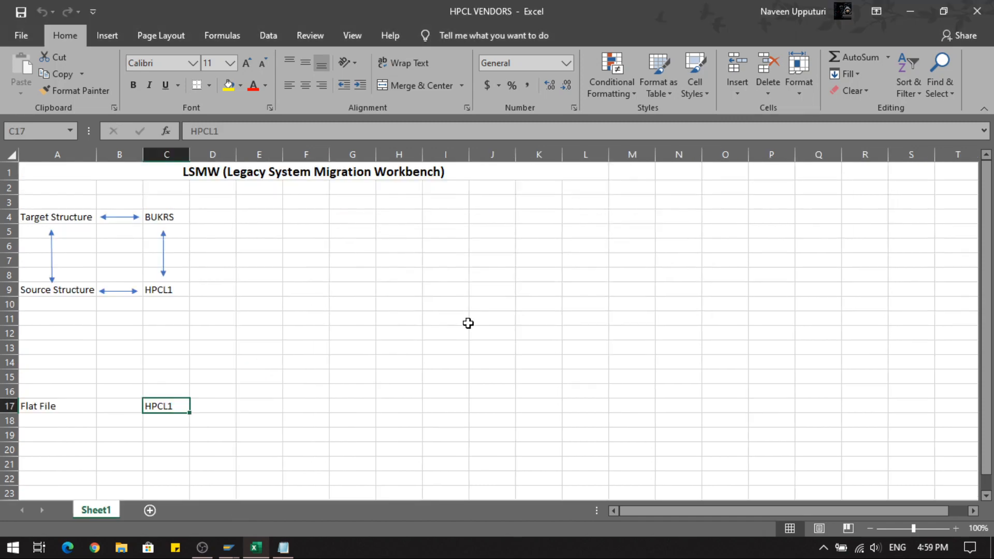
Step: Return to Notepad and retry replacing HPCL VENDORS.txt on the Desktop with the edited text in UTF-8
left_click(284, 548)
key("Left")
key("Left")
key("Left")
key("Left")
key("Left")
key("Left")
key("Left")
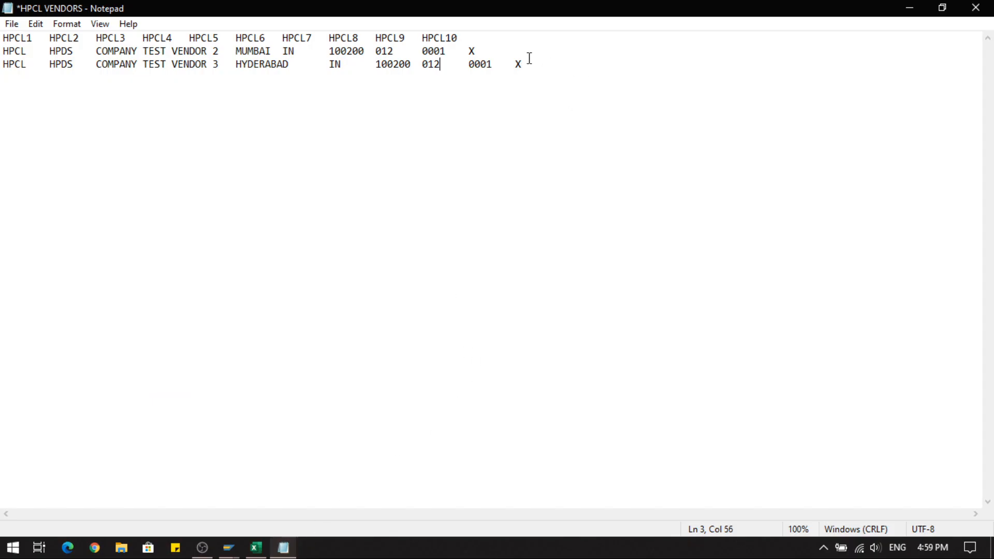
key("ctrl+shift+s")
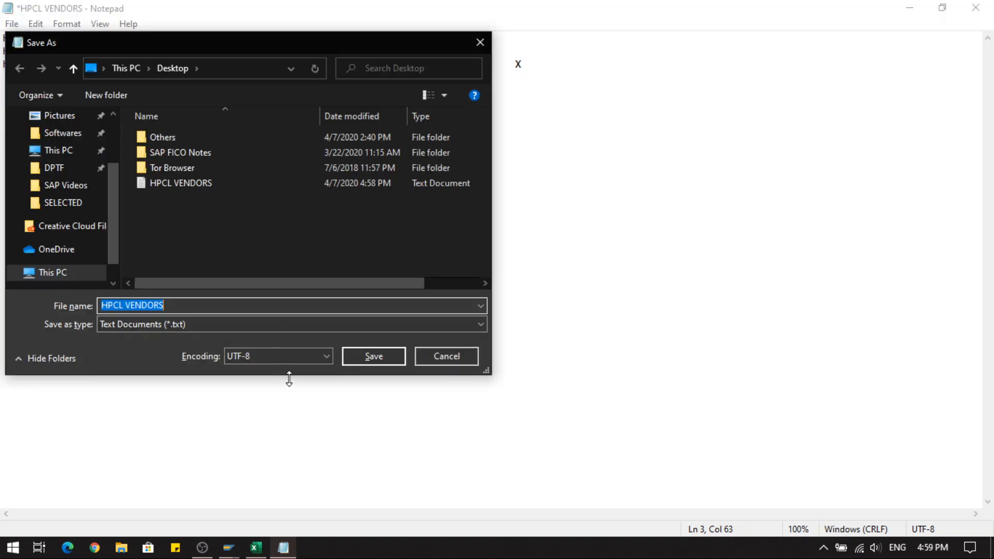
left_click(366, 357)
left_click(527, 275)
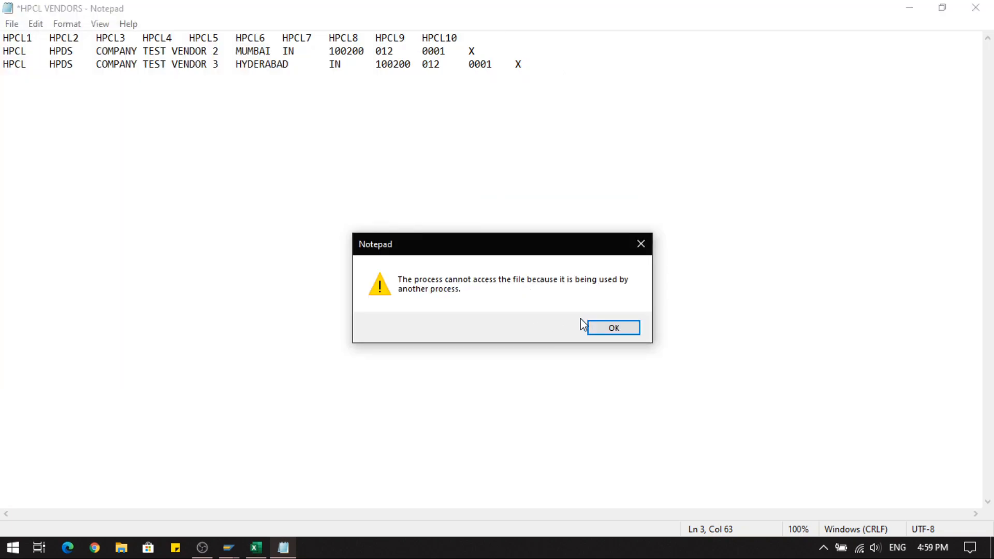
left_click(595, 329)
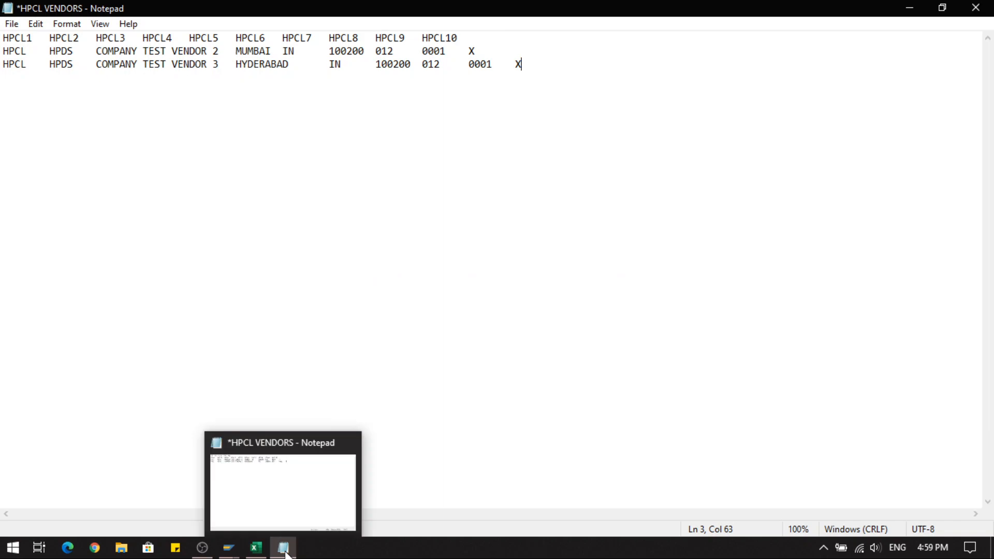
Step: Close Notepad, saving the edited text to the Desktop as a new text file named HPCL VENDORS1
left_click(989, 6)
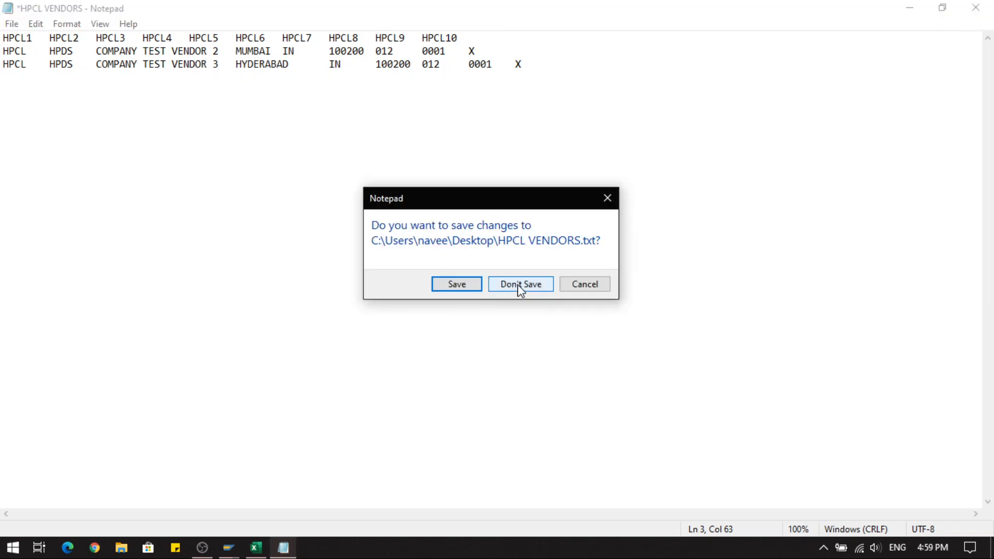
left_click(453, 287)
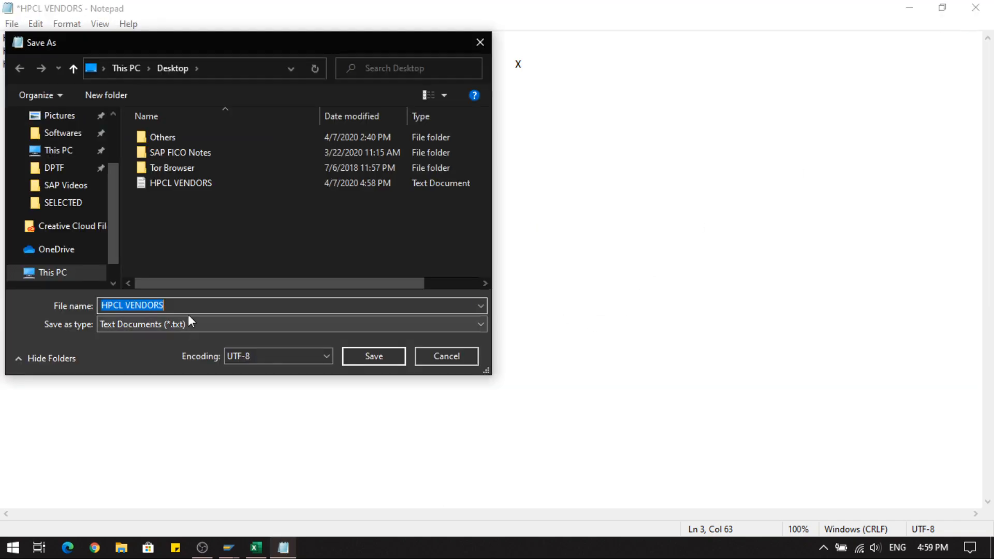
left_click(194, 305)
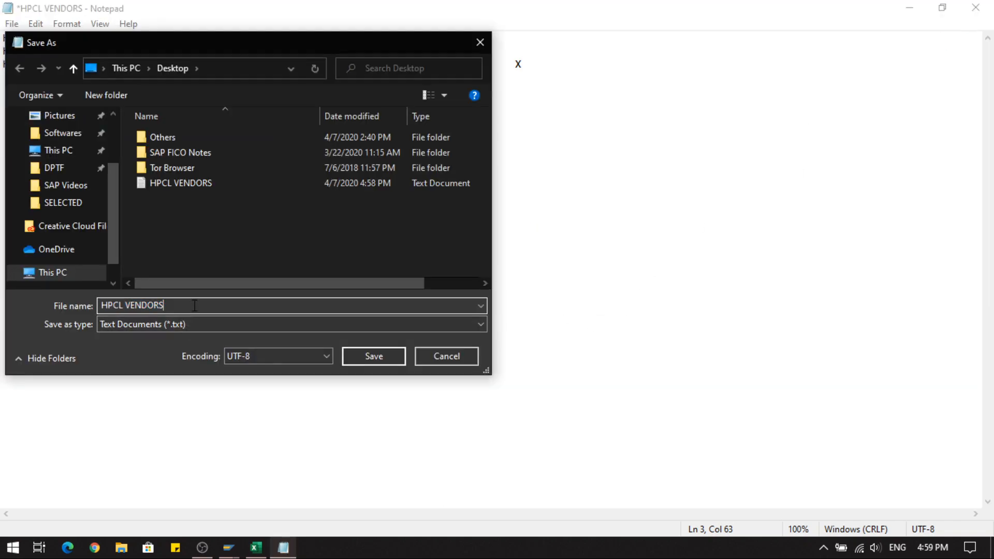
left_click(372, 357)
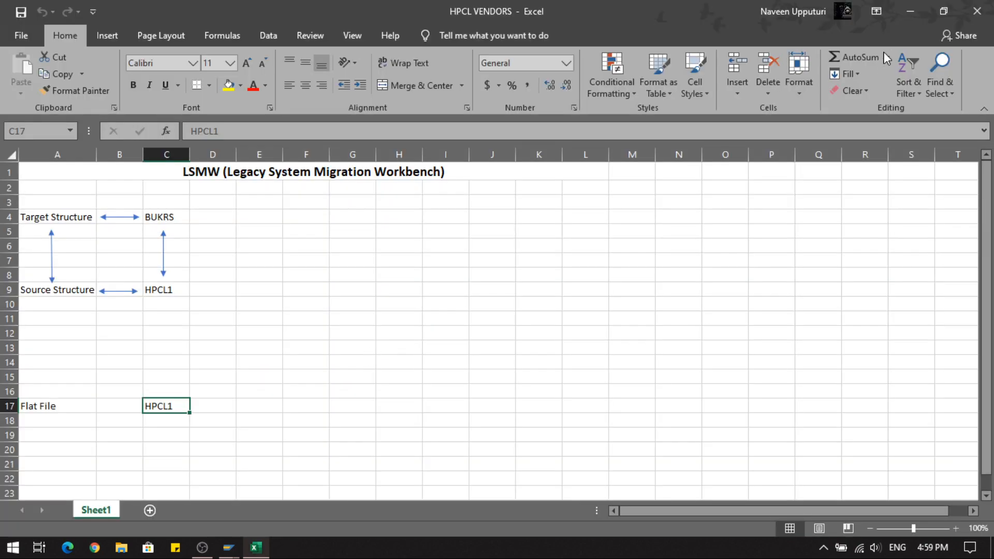
Step: Minimize Excel and try to permanently delete the original HPCL VENDORS text file from the Desktop
left_click(912, 13)
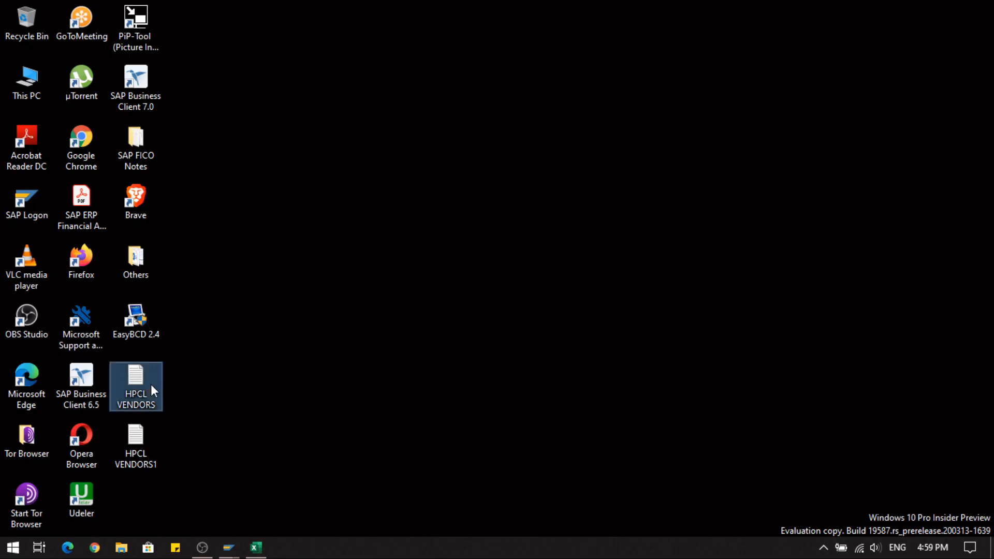
key("shift+Delete")
key("Return")
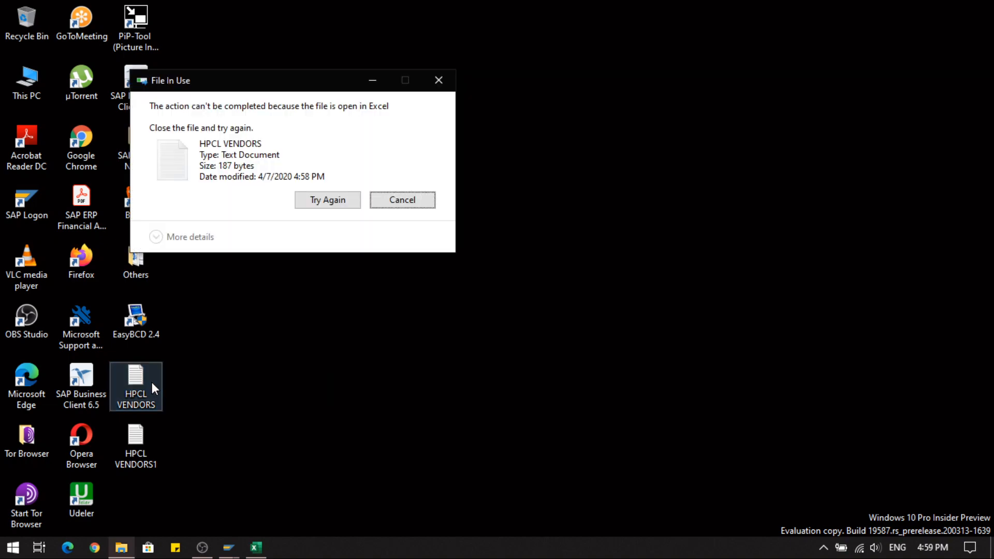
left_click(398, 203)
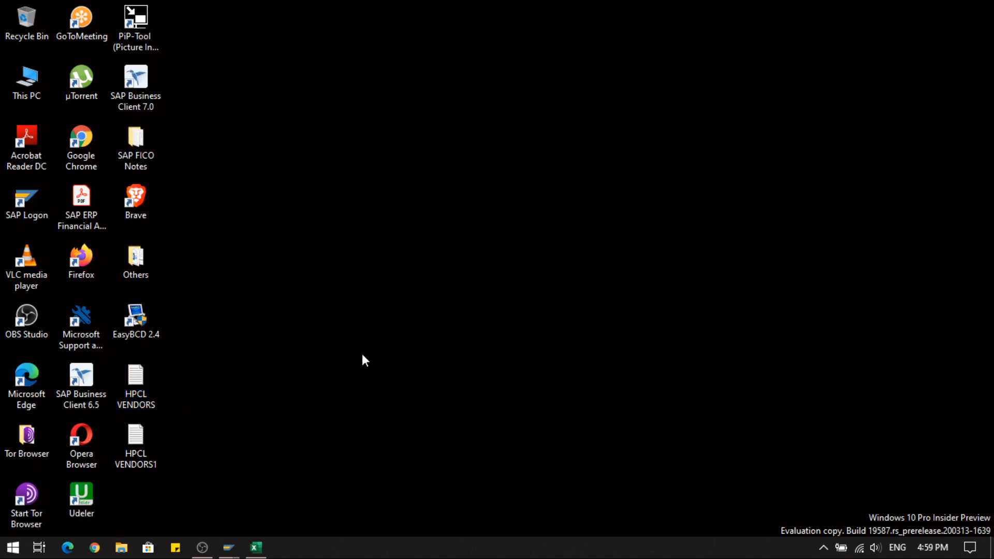
Step: Open HPCL VENDORS1 from the Desktop, check its records and the end of the last line, and close it
double_click(136, 439)
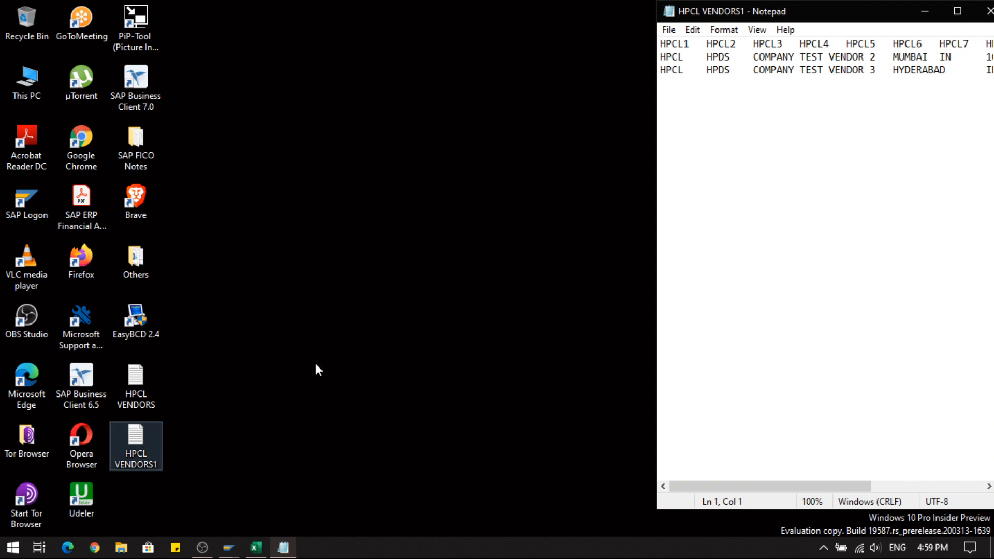
left_click_drag(822, 13, 599, 38)
left_click(739, 37)
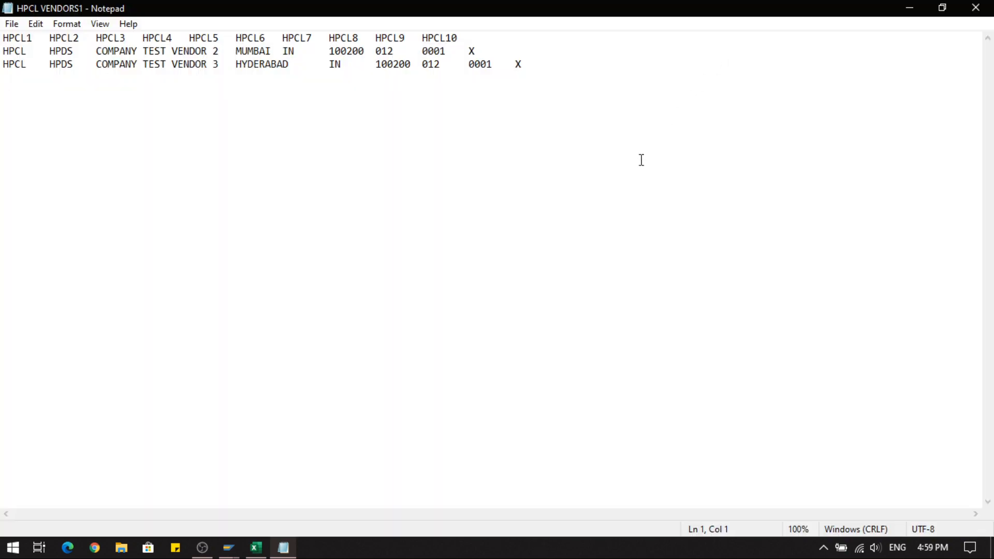
left_click(526, 66)
left_click(975, 7)
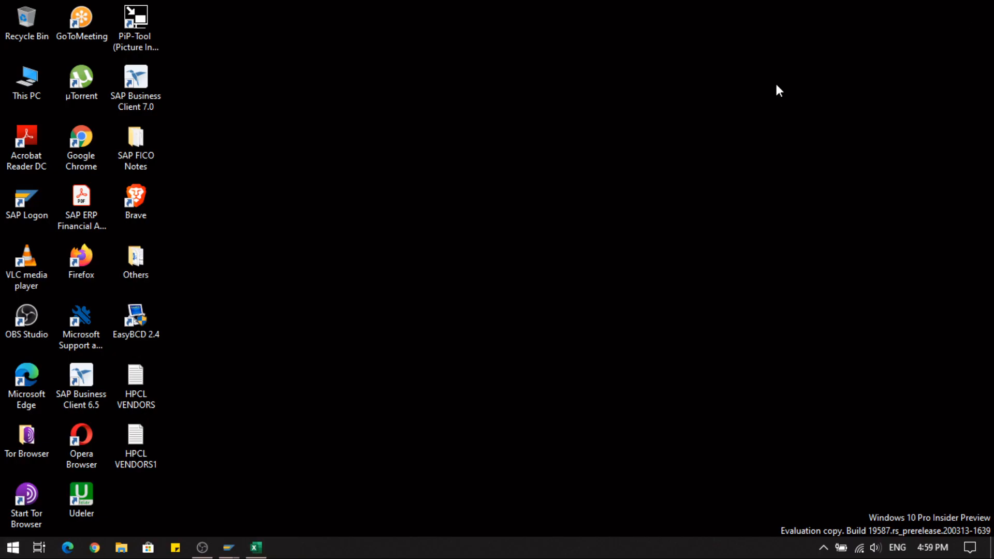
double_click(135, 455)
left_click_drag(440, 74, 466, 99)
left_click(439, 72)
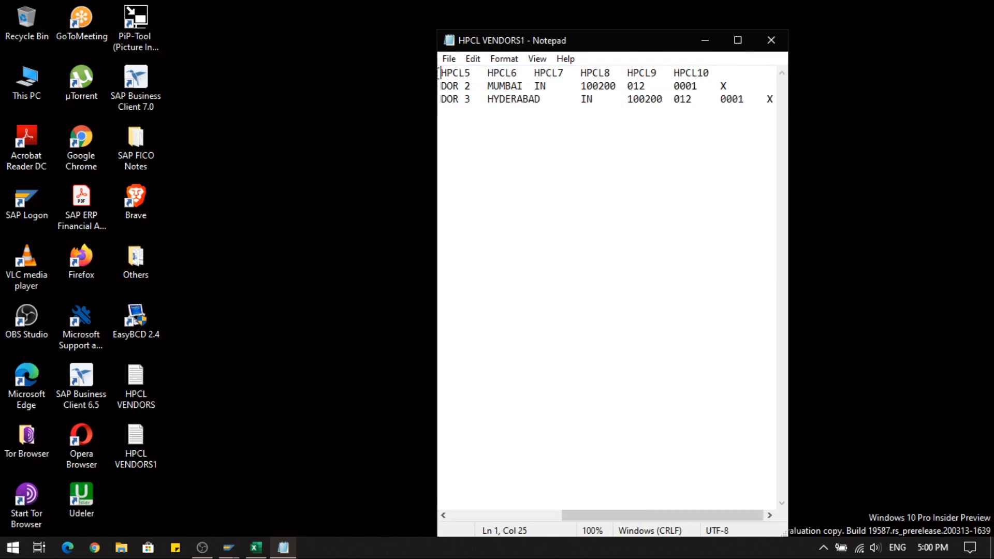
left_click(770, 41)
Step: Switch to SAP, leave the Specify Files screen without saving the changes, and reopen the Specify Files step from the process list
mouse_move(235, 553)
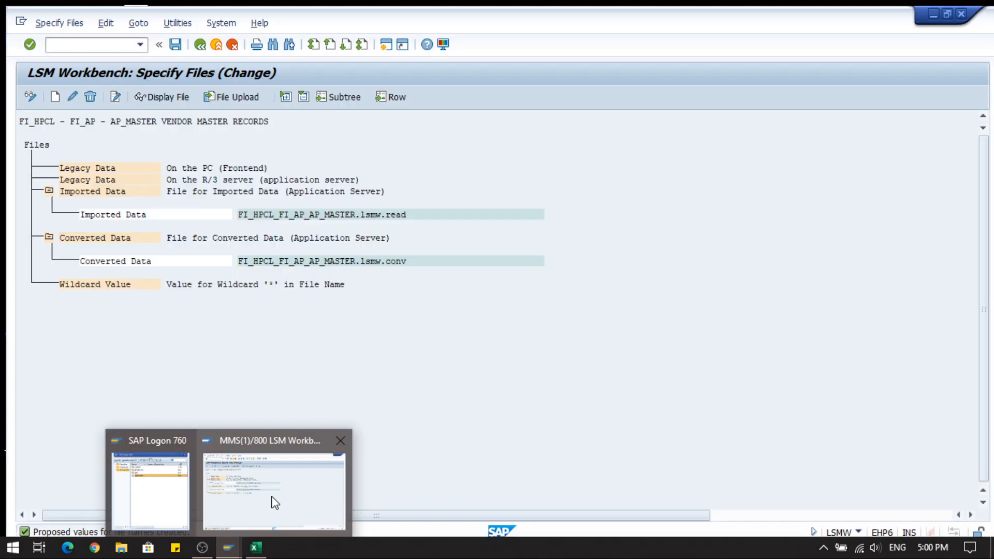
left_click(270, 510)
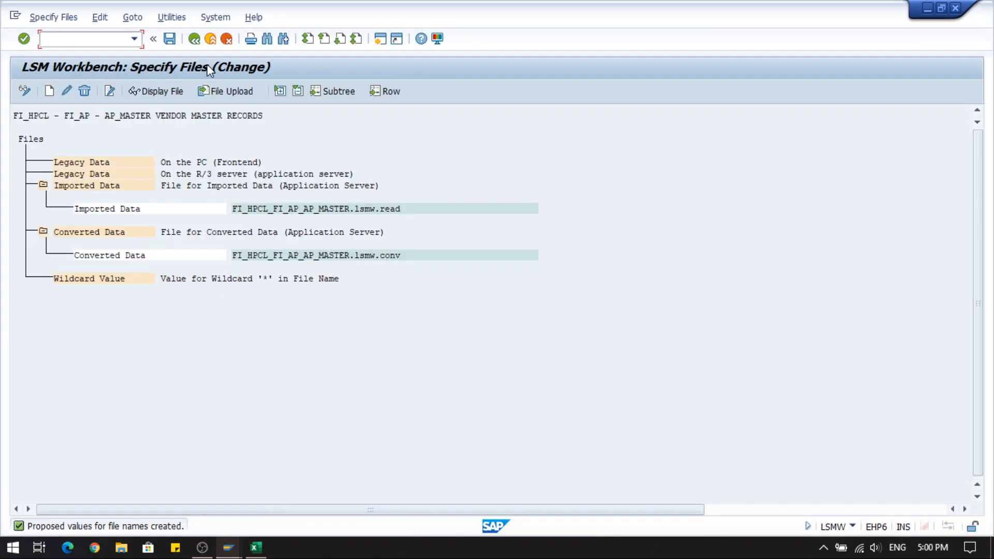
left_click(195, 40)
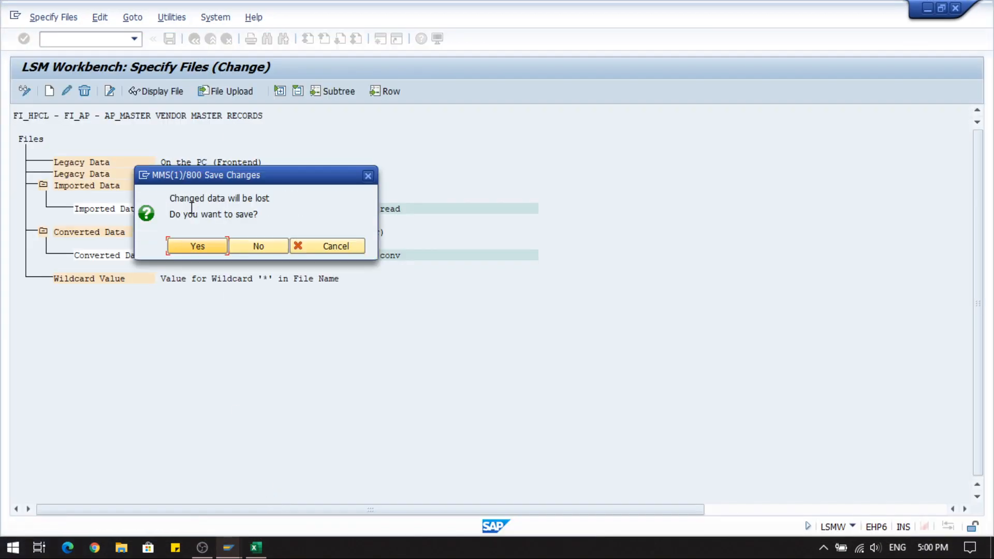
left_click(246, 247)
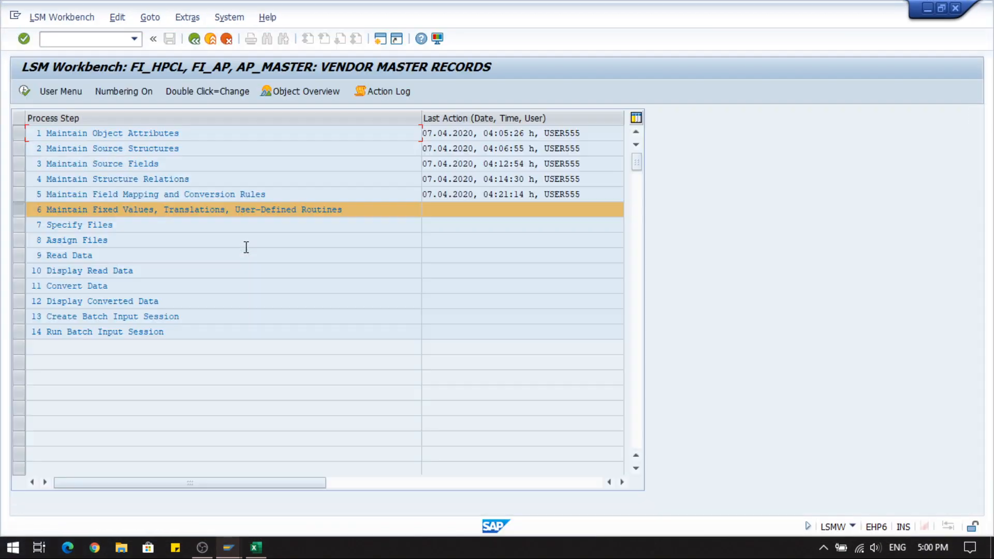
double_click(97, 226)
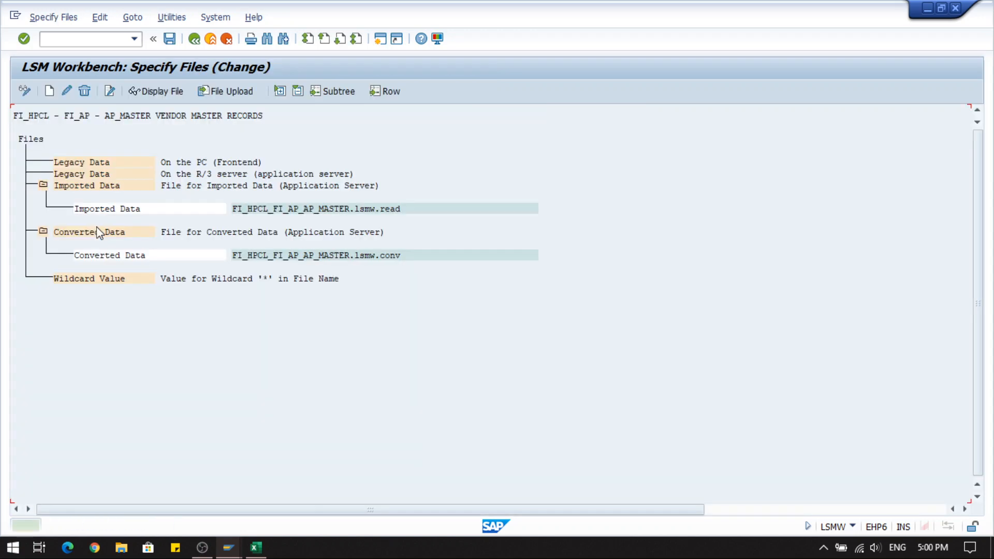
Step: Add a file entry under Legacy Data on the PC (Frontend) and select HPCL VENDORS1 from the Desktop as its source
left_click(87, 163)
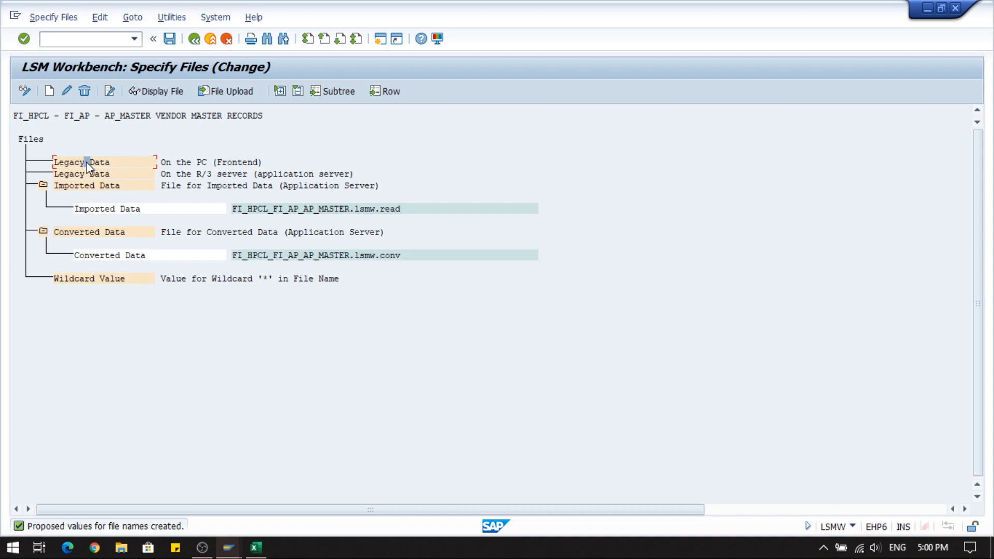
left_click(49, 92)
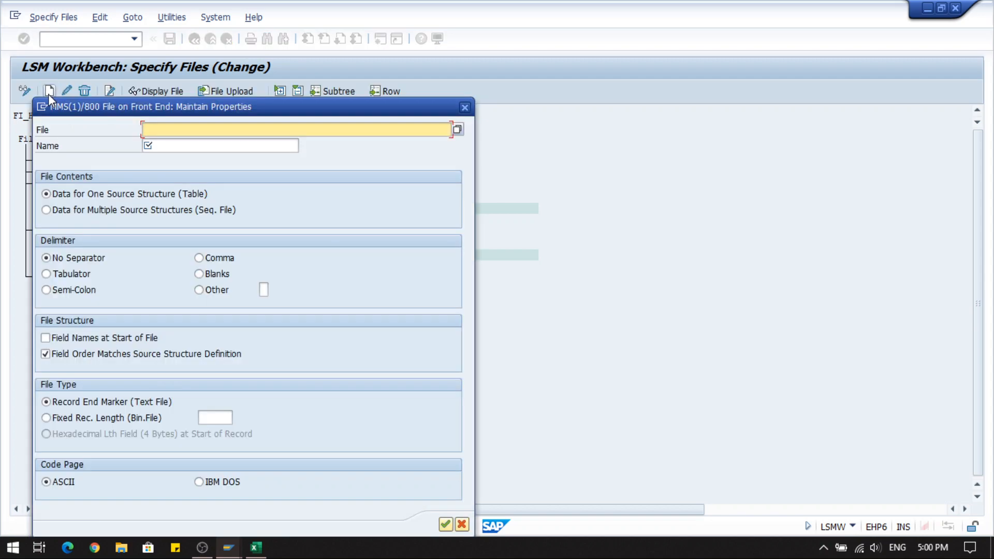
left_click(458, 130)
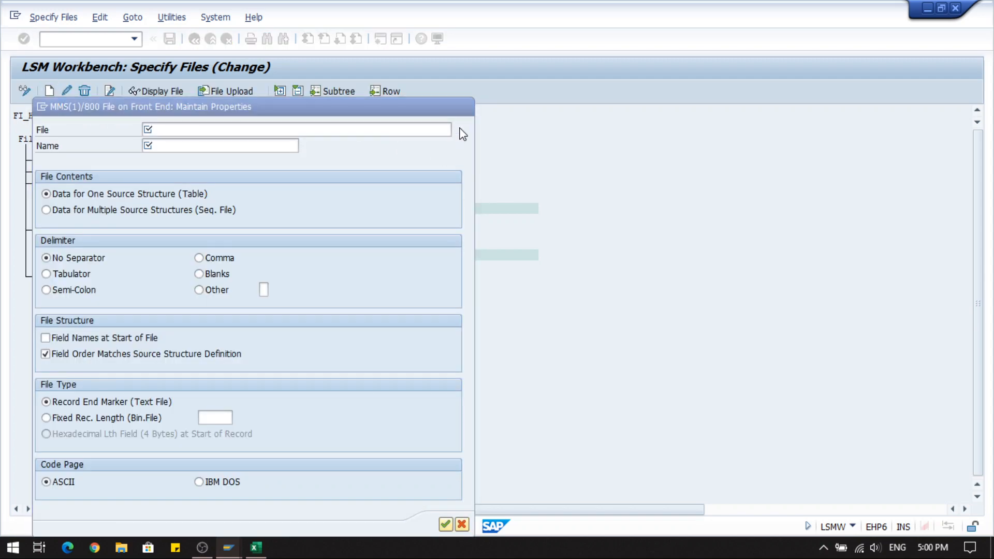
left_click(79, 225)
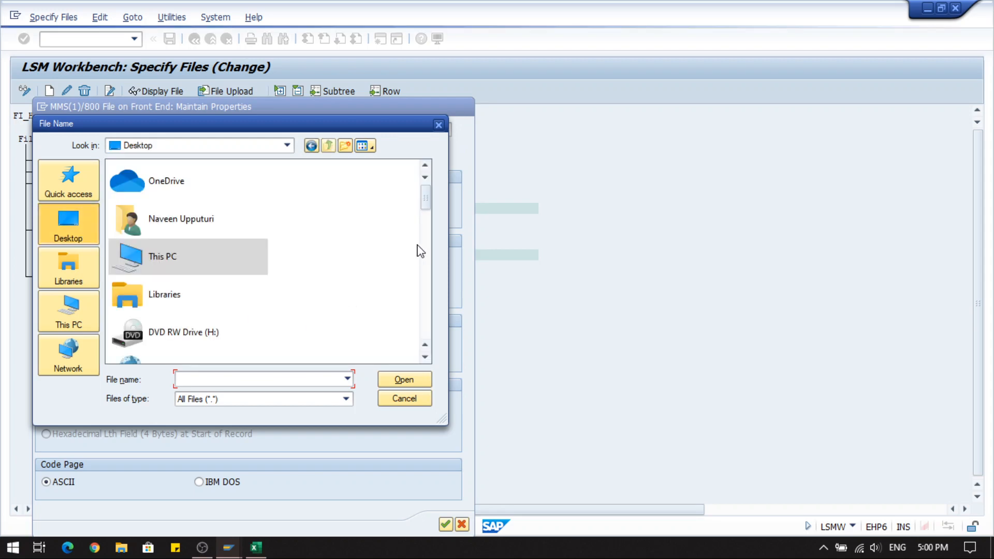
left_click_drag(428, 204, 425, 321)
left_click(175, 252)
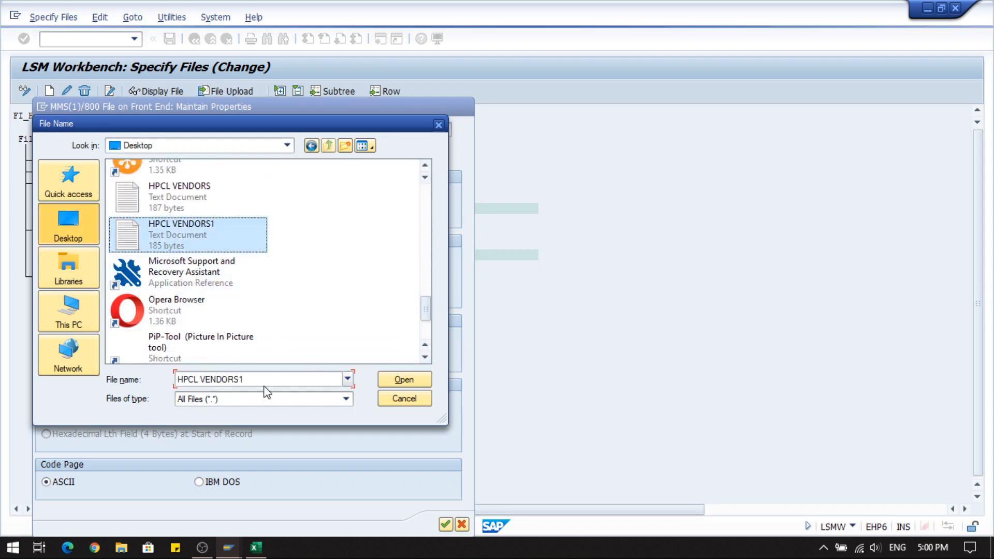
left_click(404, 380)
Step: Name the legacy file HPCL VENDORS, set its delimiter to Tabulator, enable Field Names at Start of File, and confirm its properties
left_click(174, 147)
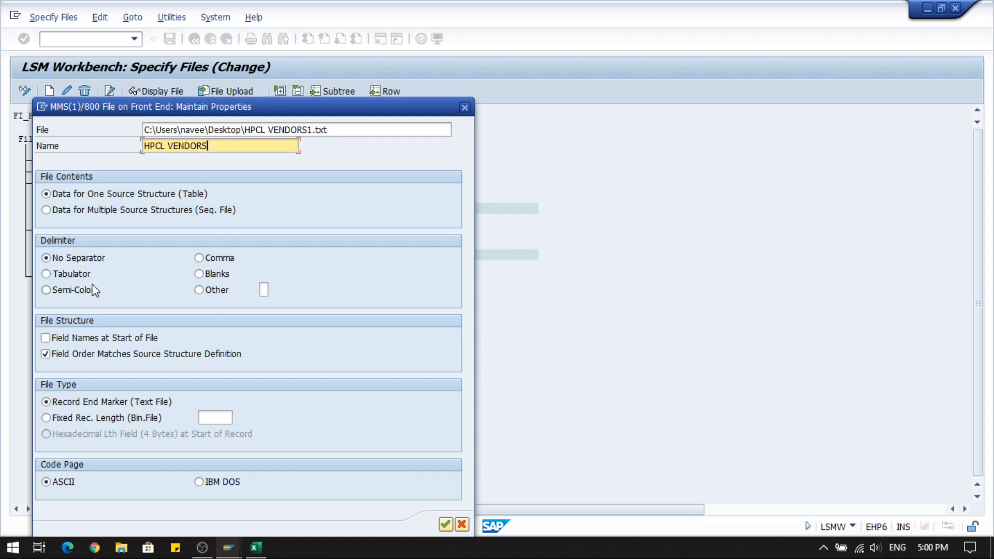
left_click(79, 278)
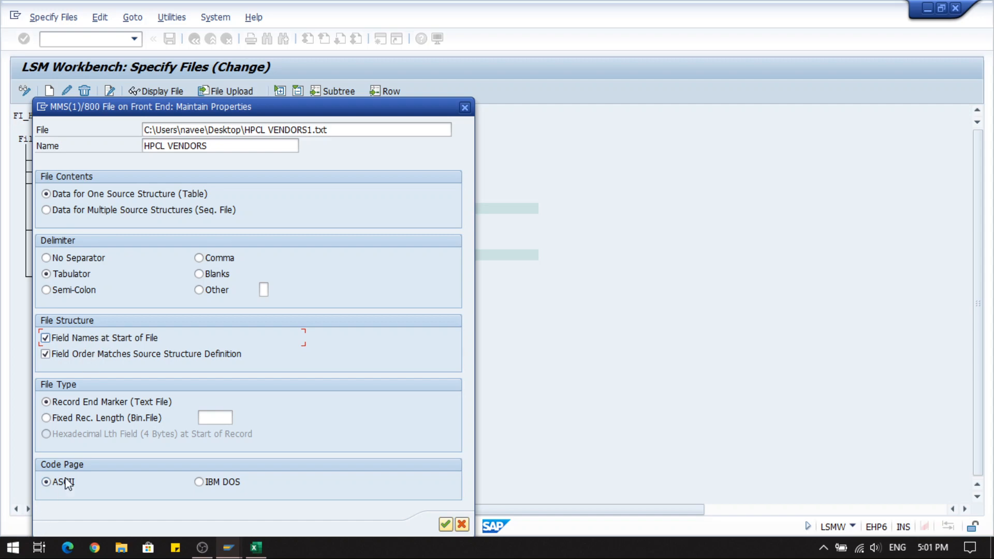
left_click(445, 526)
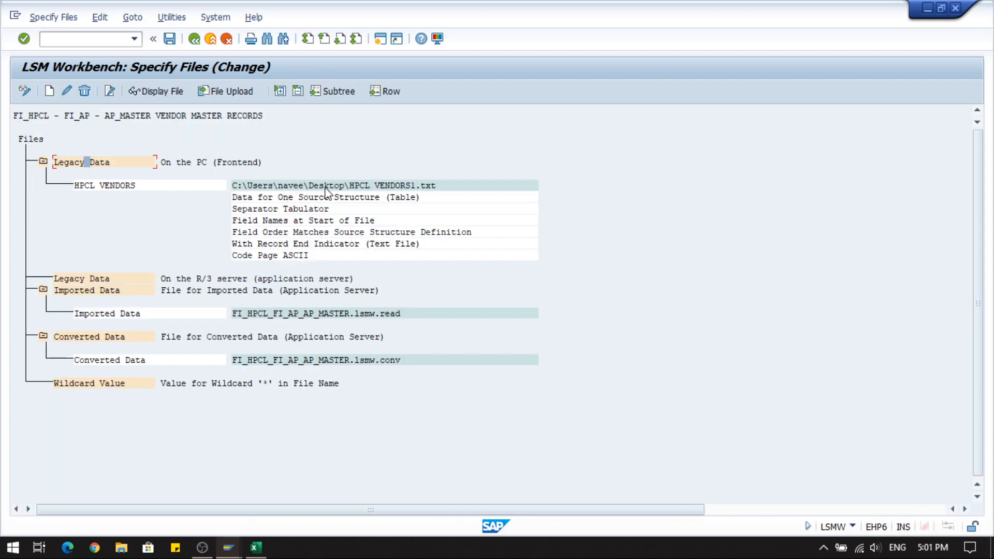
Step: Save the file specification with the HPCL VENDORS entry and open the Assign Files step from the process list
left_click(333, 185)
left_click(139, 187)
left_click(171, 42)
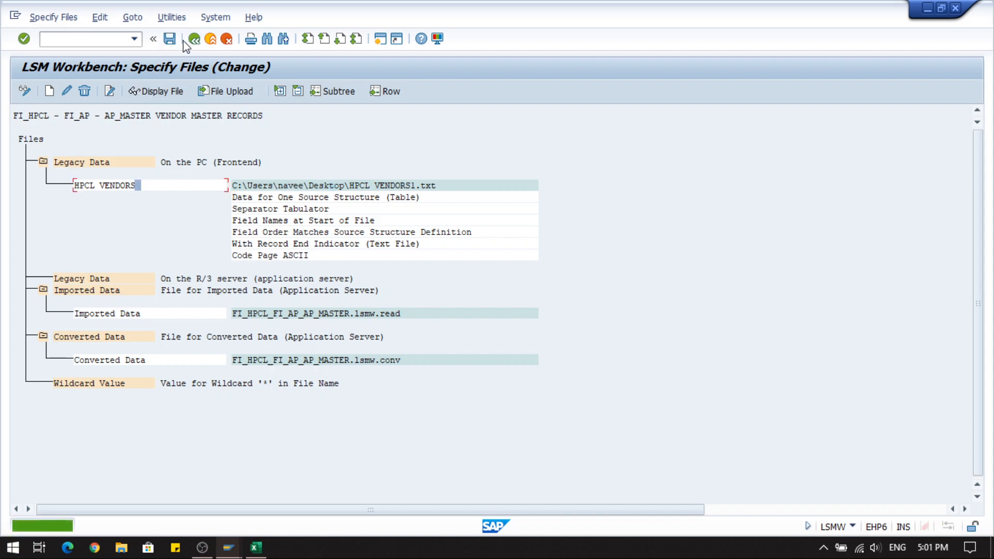
left_click(195, 41)
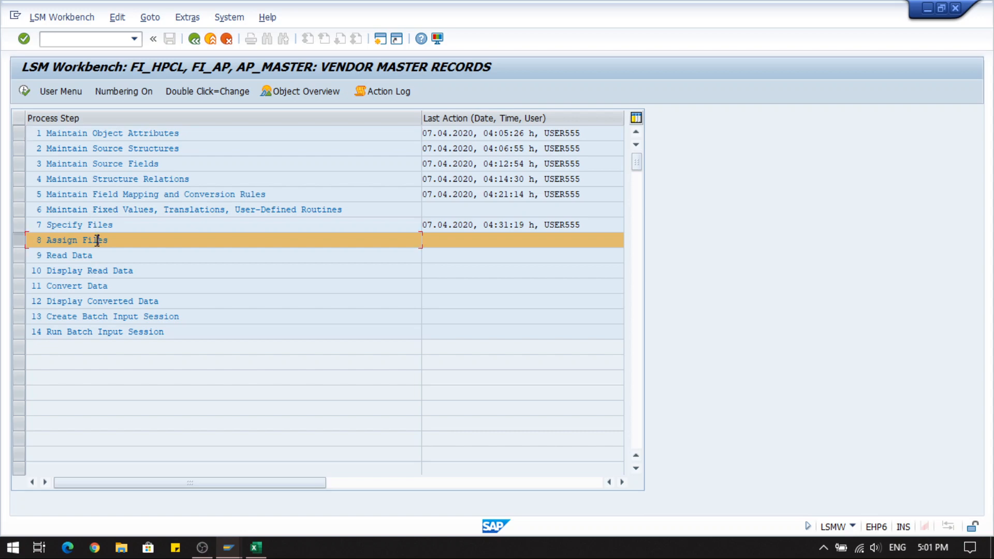
double_click(97, 240)
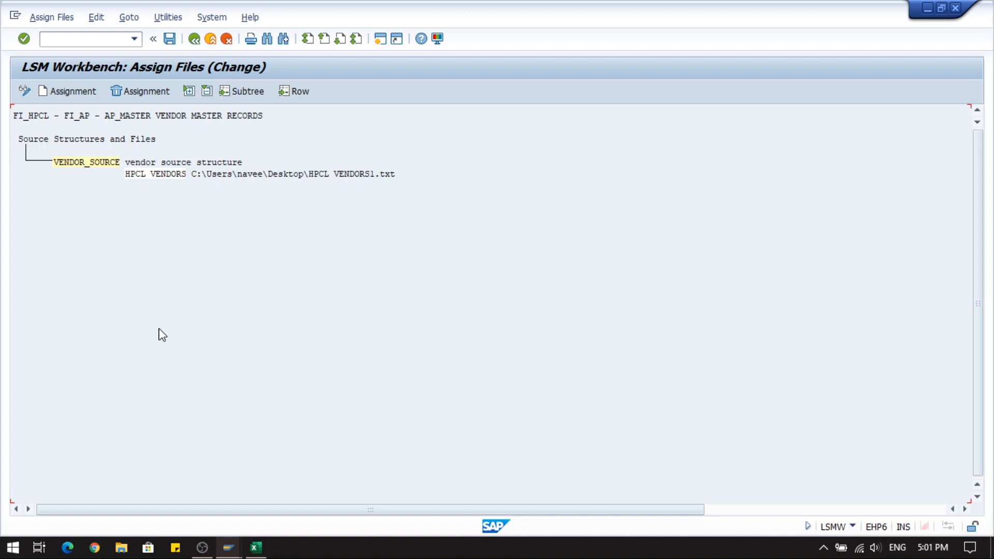
Step: Switch to the HPCL VENDORS workbook in Excel and review the Flat File label against its HPCL1 field in row 17
mouse_move(255, 550)
left_click(244, 514)
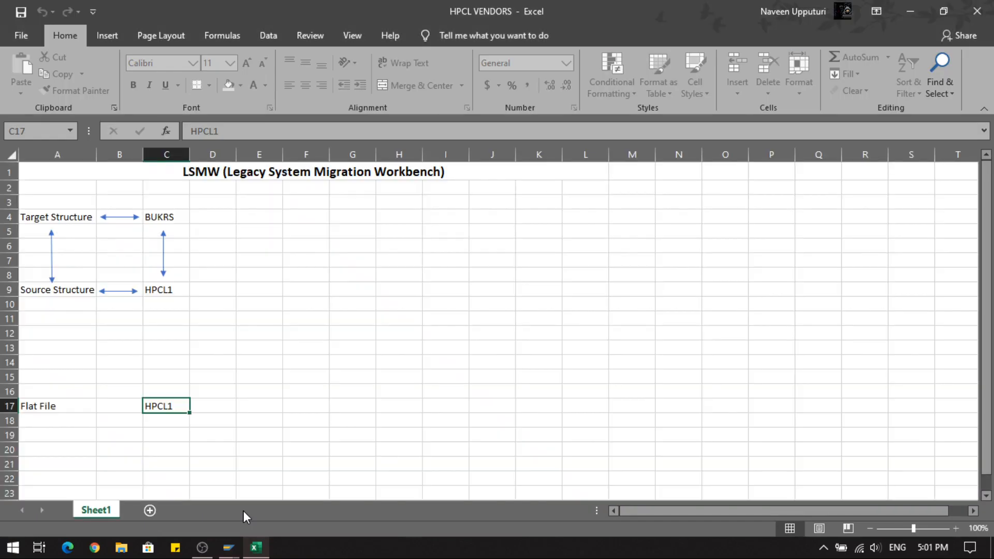
left_click(61, 407)
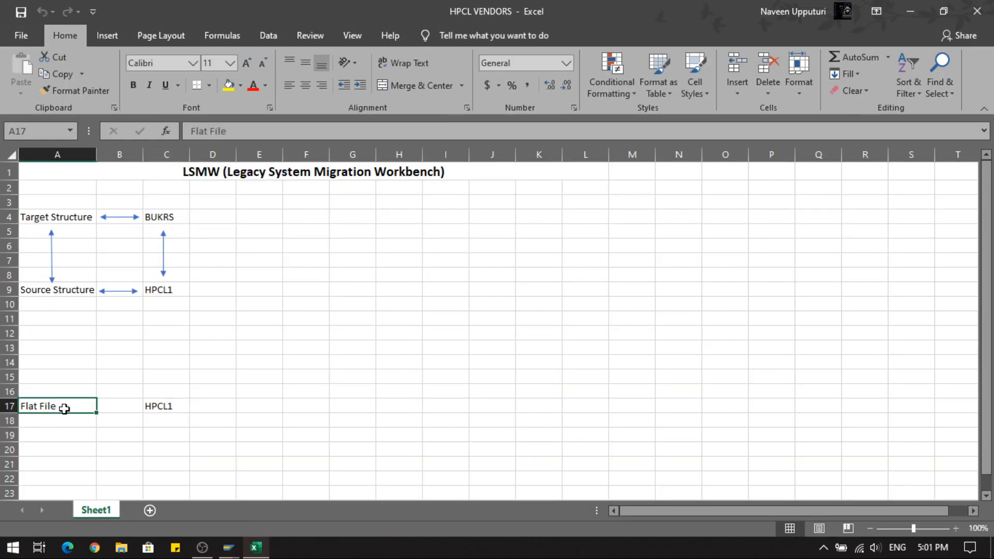
left_click(149, 406)
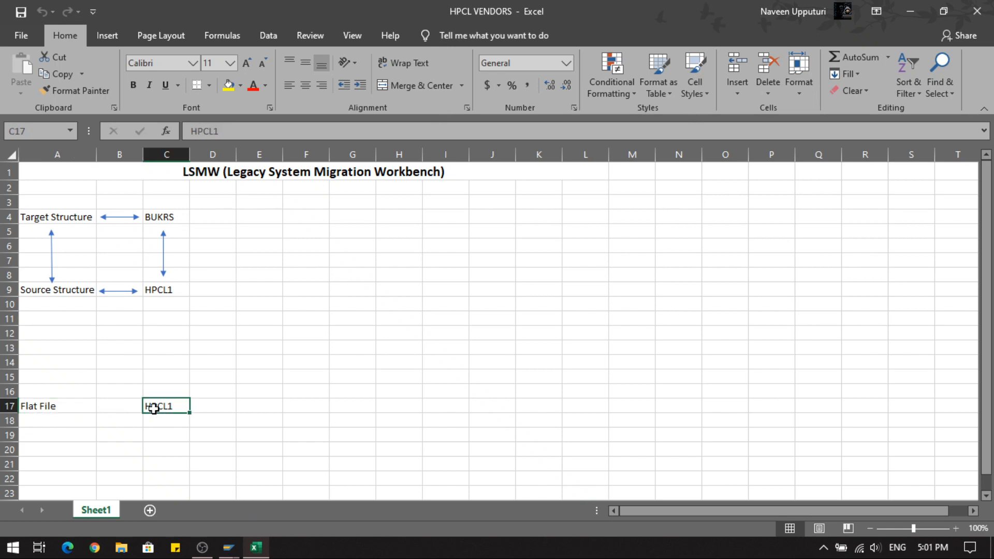
left_click(52, 412)
left_click(150, 409)
left_click(78, 412)
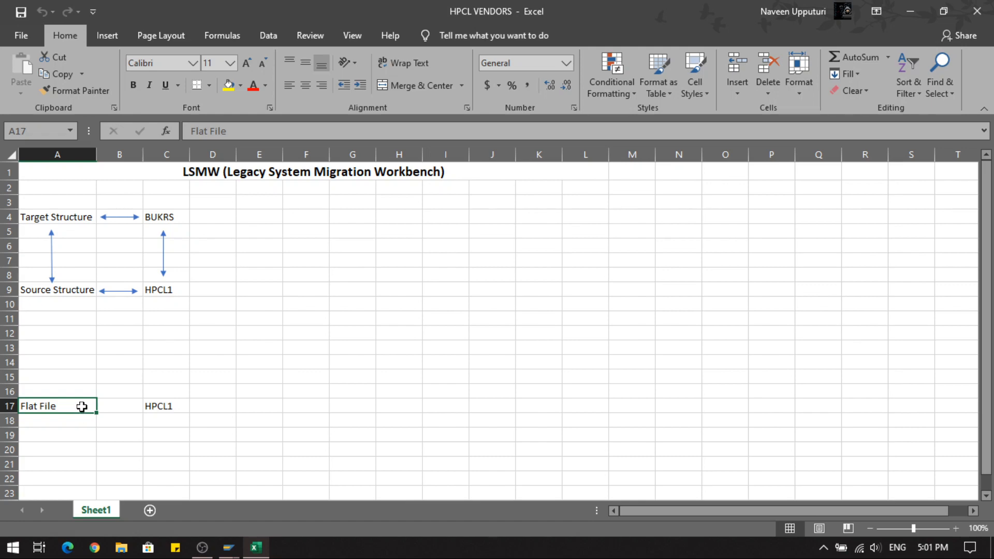
Step: Draw a double-headed line arrow about 1.29 inches tall between the Source Structure and Flat File labels in column A
left_click(119, 38)
left_click(190, 88)
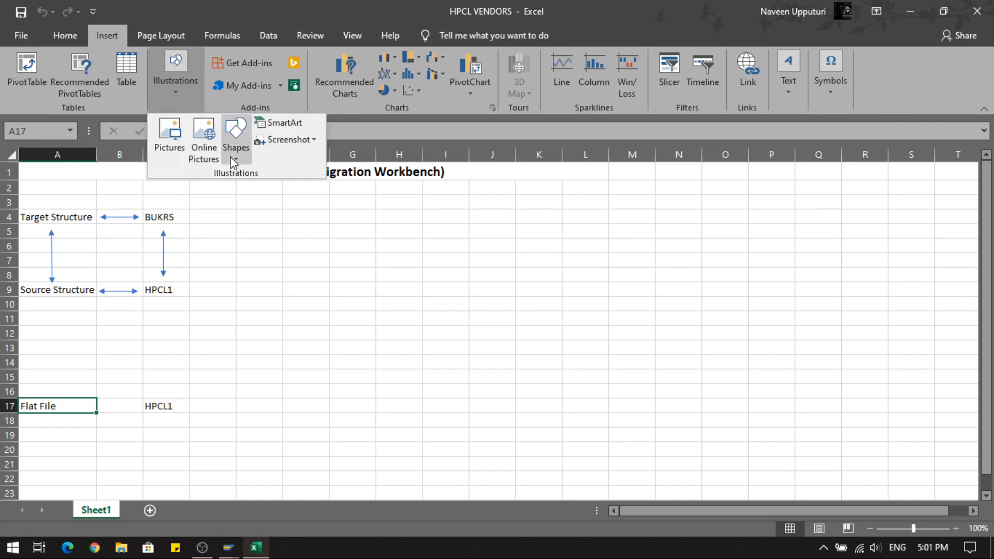
left_click(234, 153)
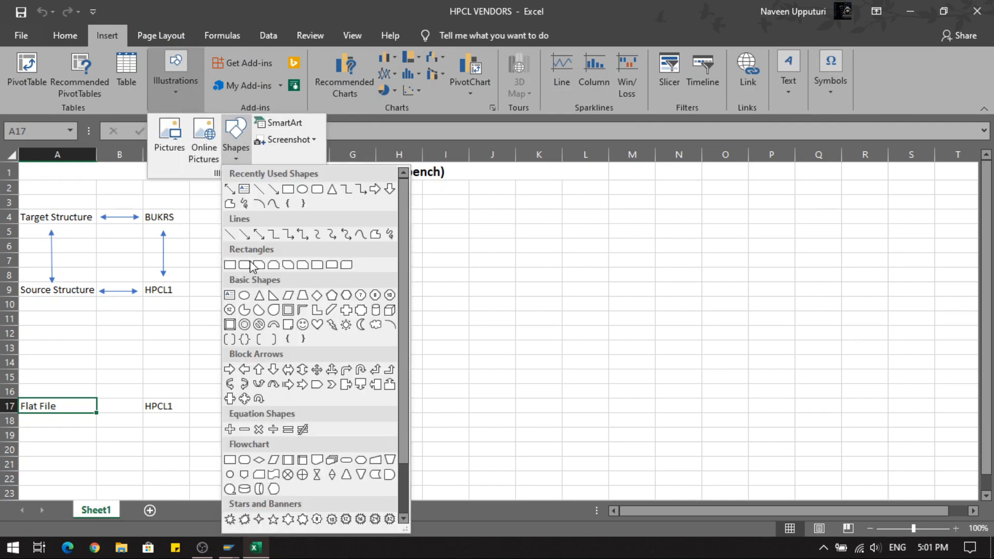
left_click(258, 235)
left_click_drag(54, 391, 51, 304)
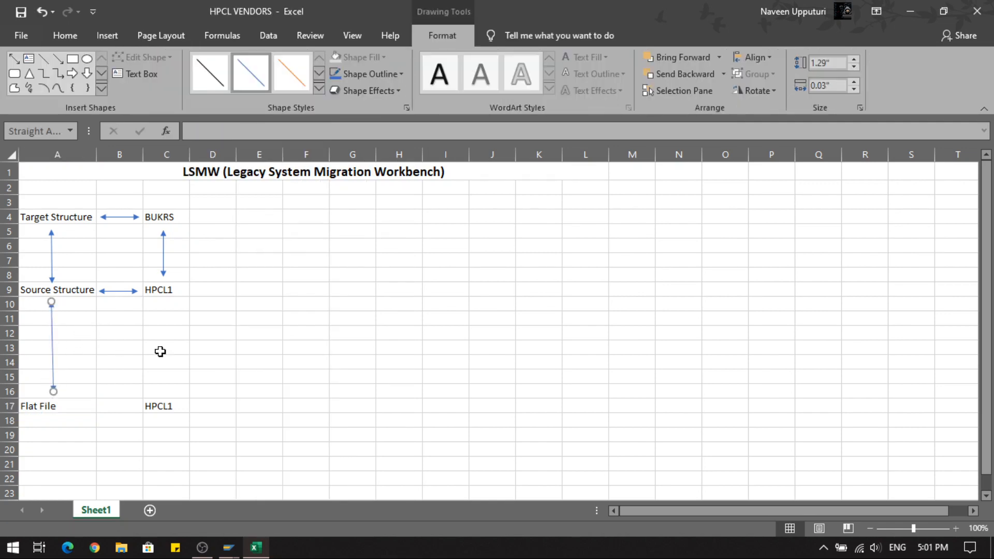
left_click(176, 349)
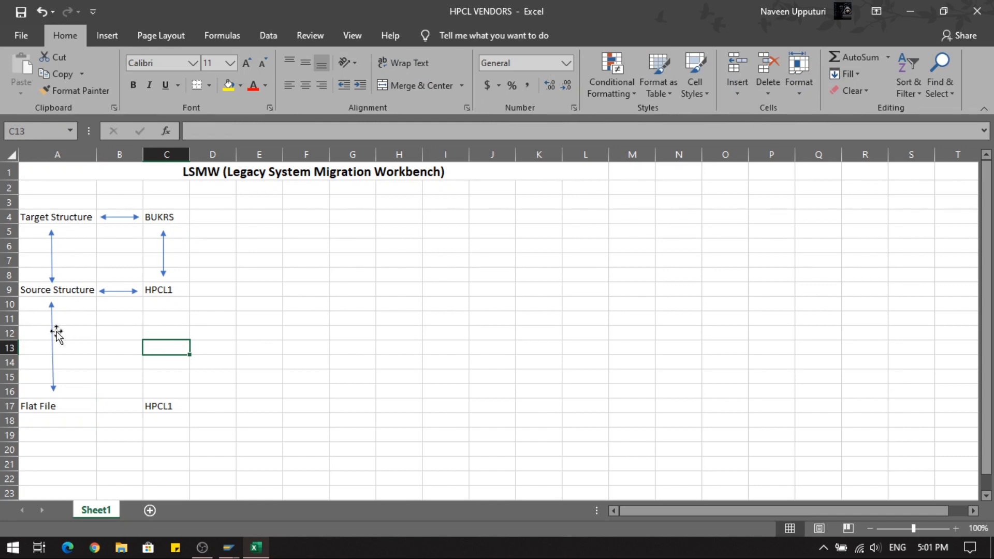
left_click(52, 313)
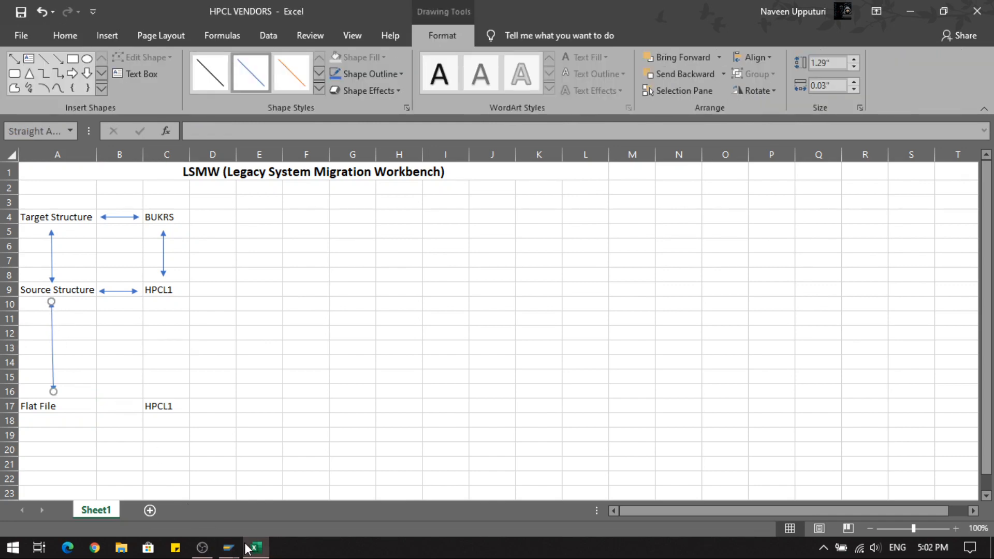
Step: Switch back to SAP, check the file assigned to the VENDOR_SOURCE structure, save the assignment, and leave the Assign Files screen
mouse_move(229, 547)
left_click(257, 515)
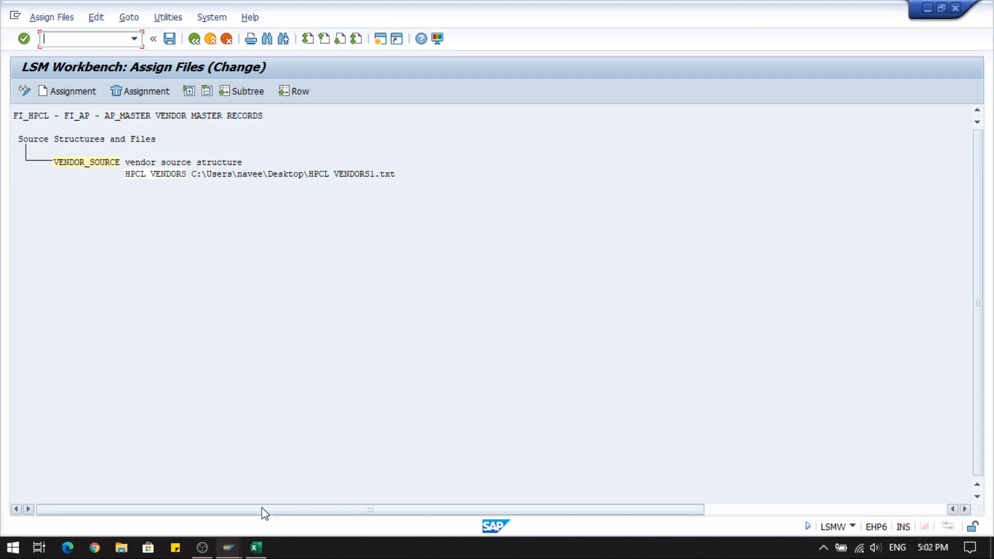
left_click(234, 174)
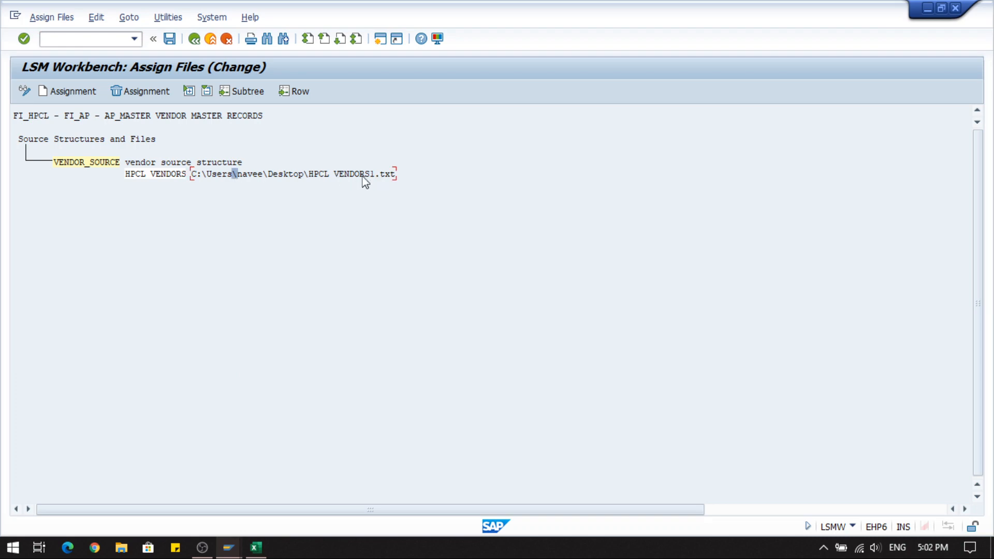
left_click(87, 162)
left_click(194, 162)
left_click(169, 39)
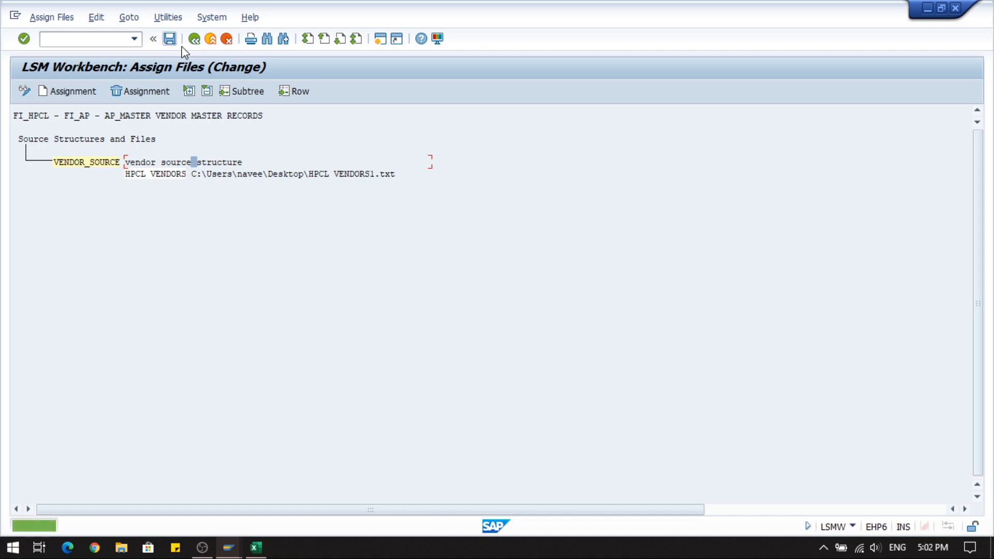
left_click(169, 41)
left_click(191, 42)
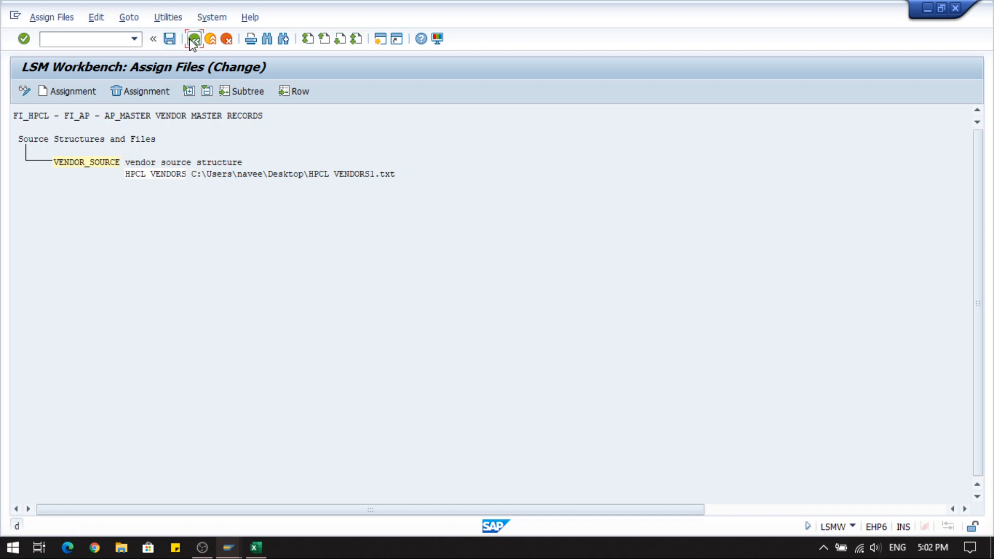
Step: Return to Excel and examine how the Flat File and its HPCL1 field relate to the Source Structure and its HPCL1 field
left_click(255, 547)
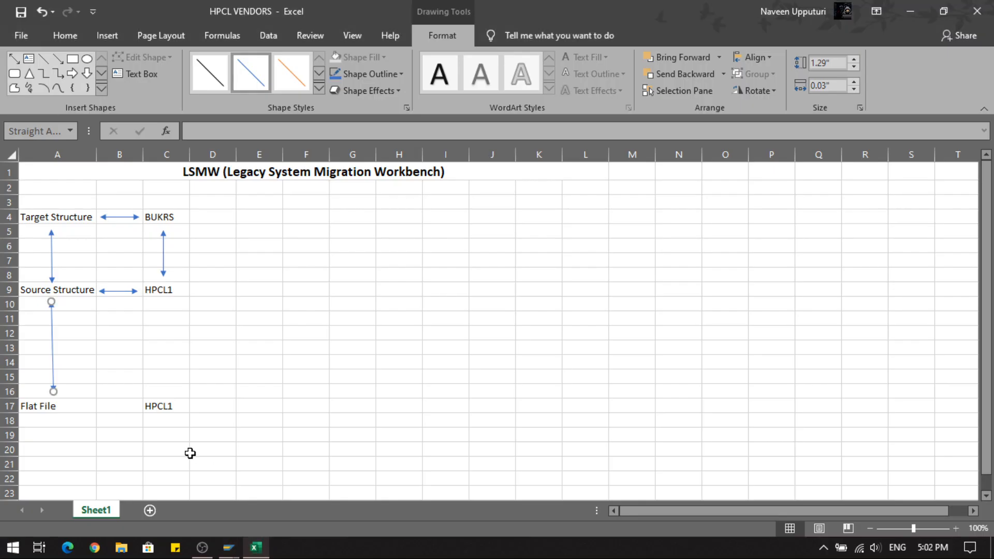
left_click(58, 411)
left_click(50, 294)
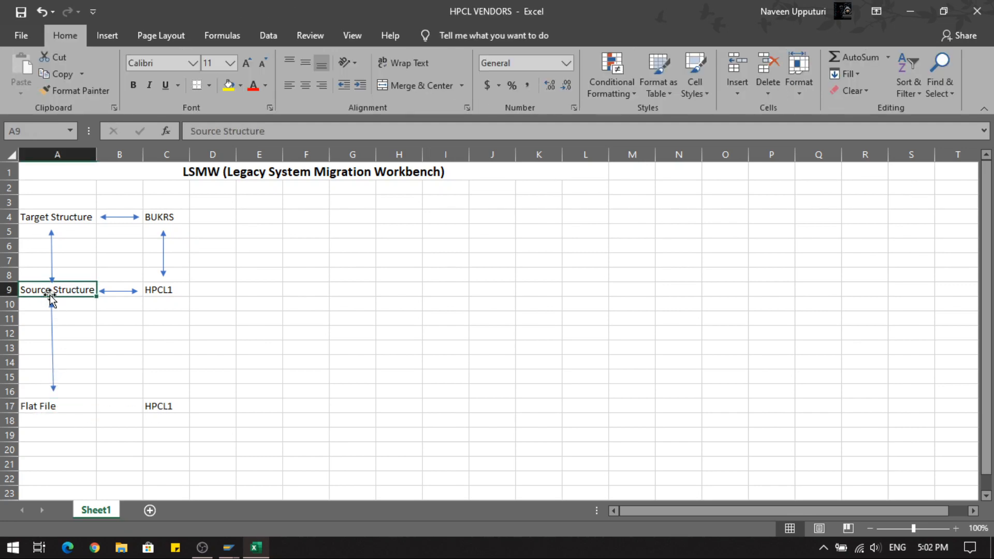
left_click(171, 403)
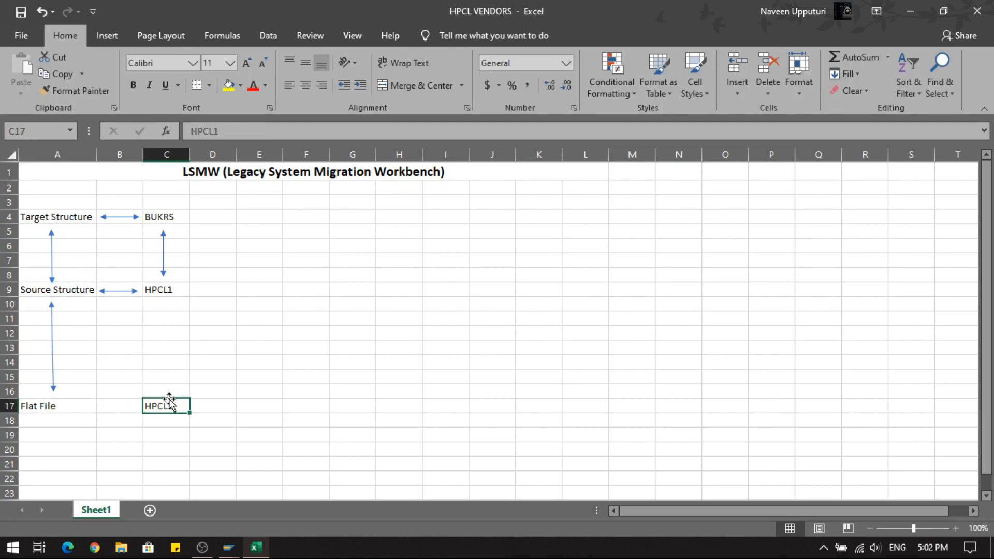
left_click(161, 393)
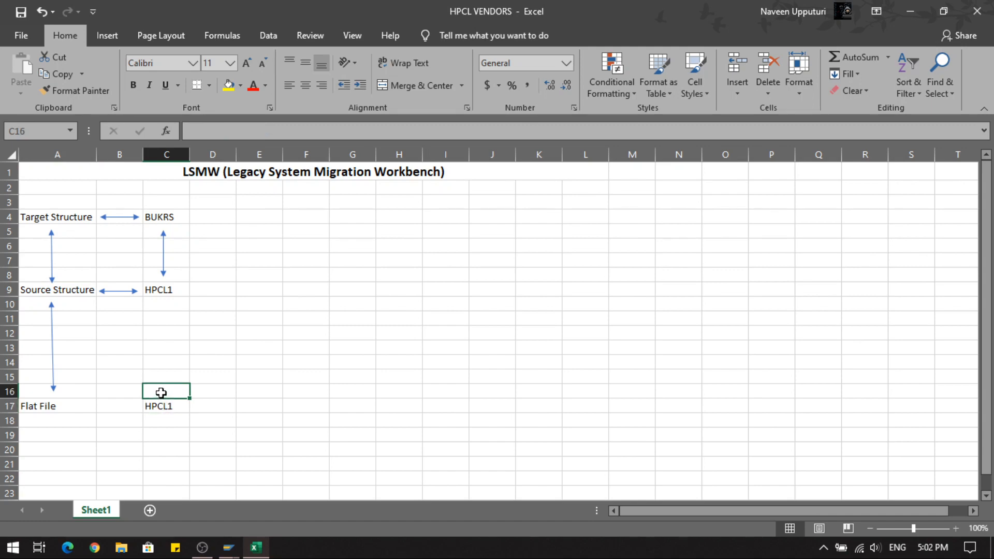
left_click(164, 290)
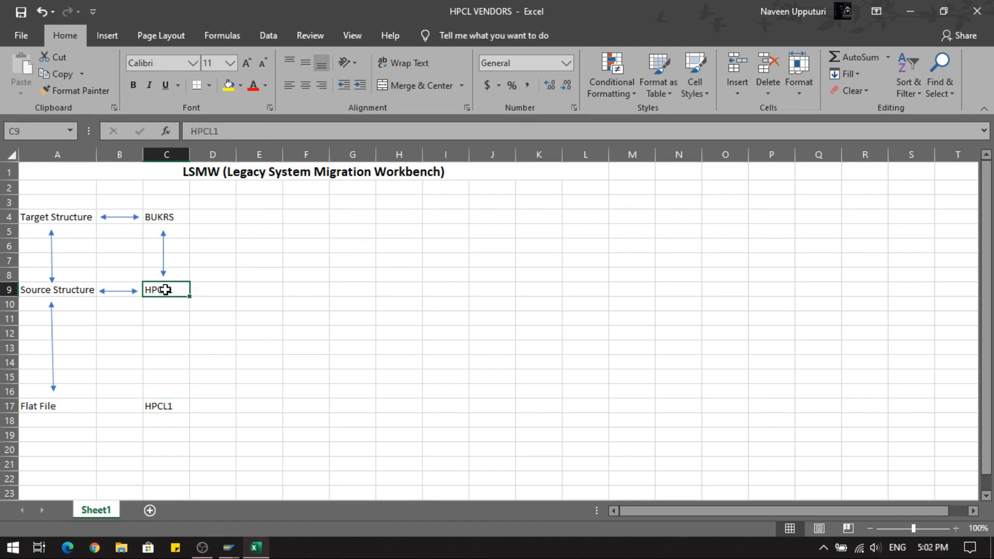
left_click(151, 409)
left_click(44, 406)
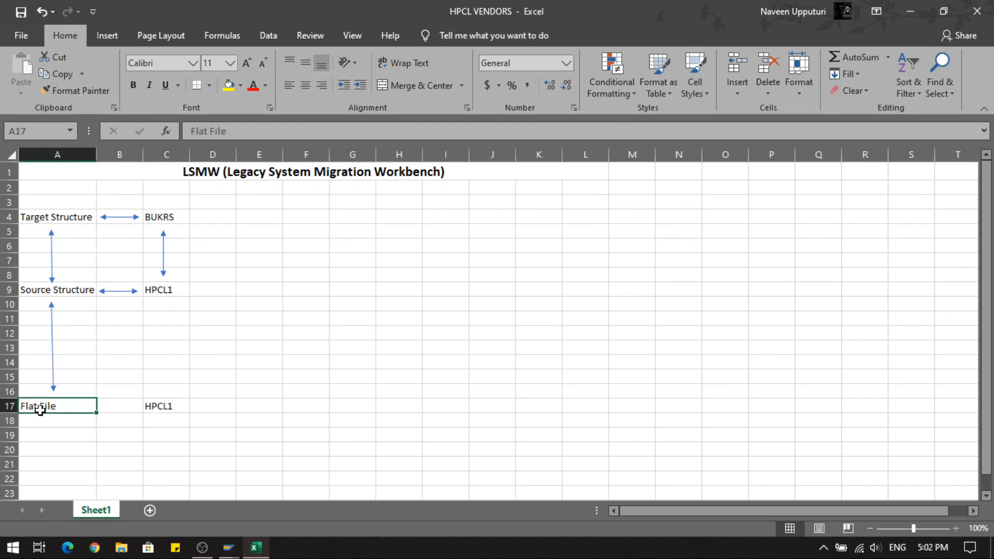
Step: Trace how the flat file's HPCL1 field links through the Source Structure to the BUKRS field of the Target Structure
left_click(45, 291)
left_click(58, 408)
left_click(52, 388)
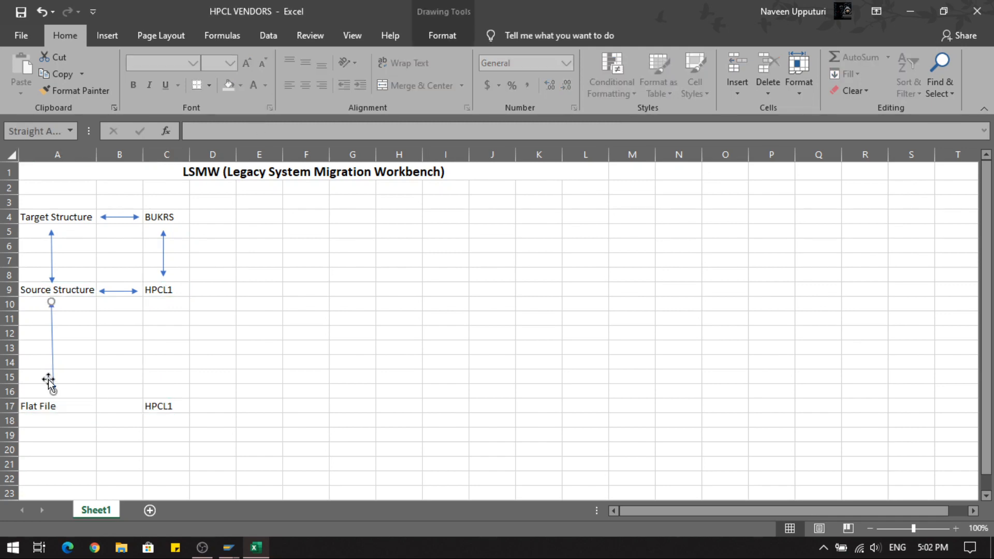
left_click(56, 406)
left_click(52, 356)
left_click(56, 287)
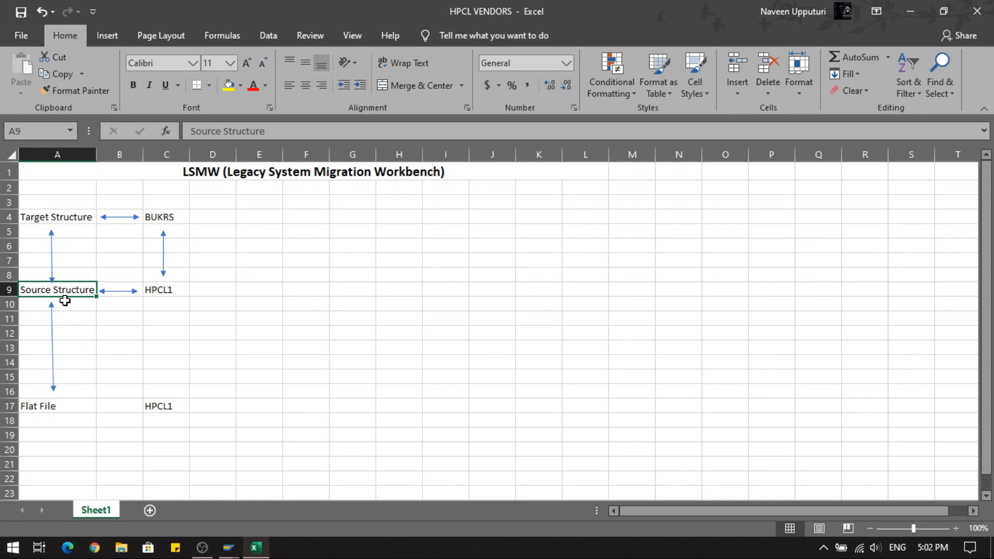
left_click(168, 403)
left_click(151, 299)
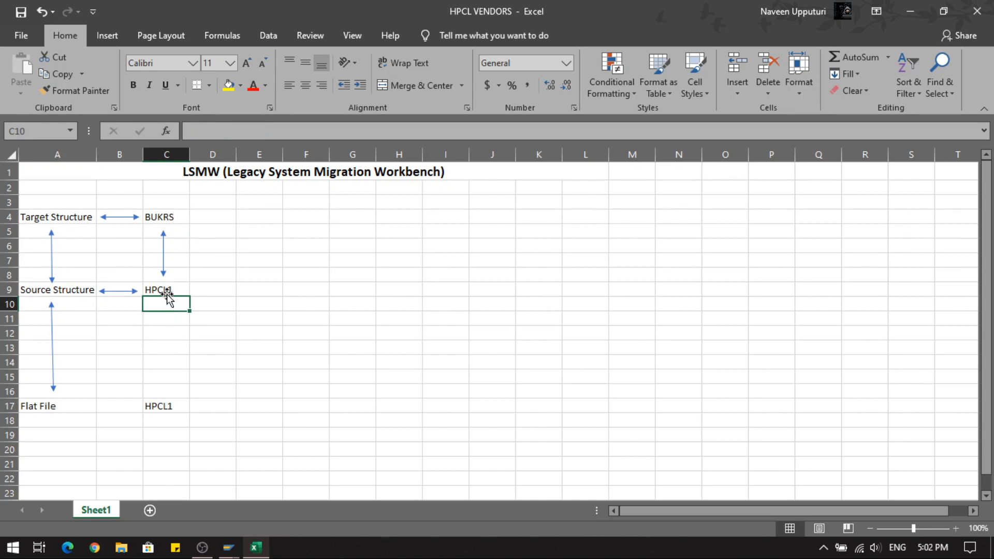
left_click(170, 416)
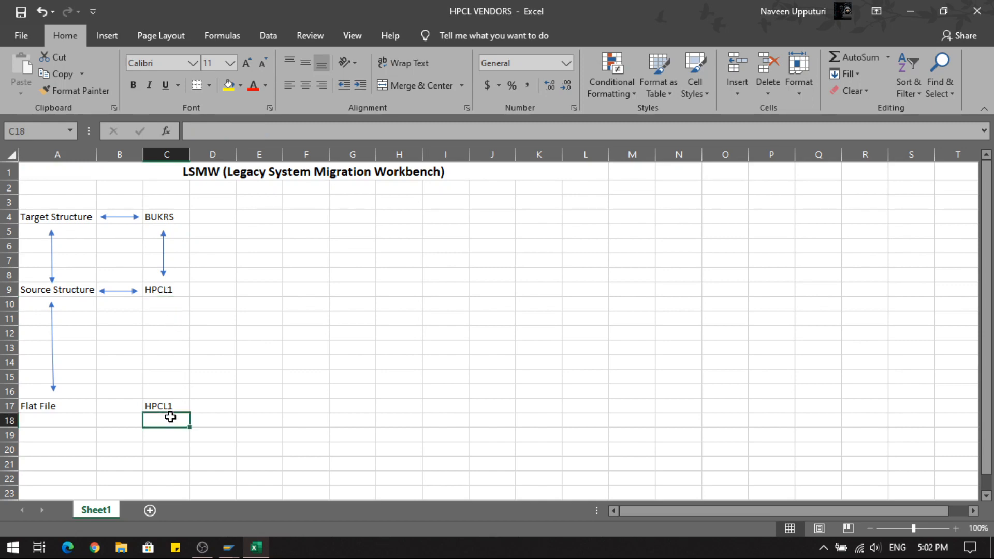
left_click(164, 308)
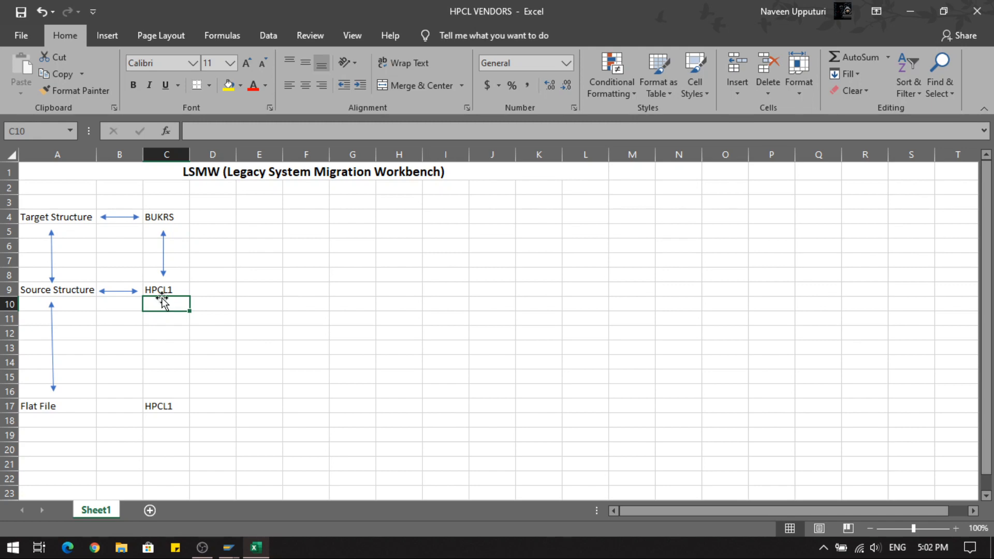
left_click(159, 222)
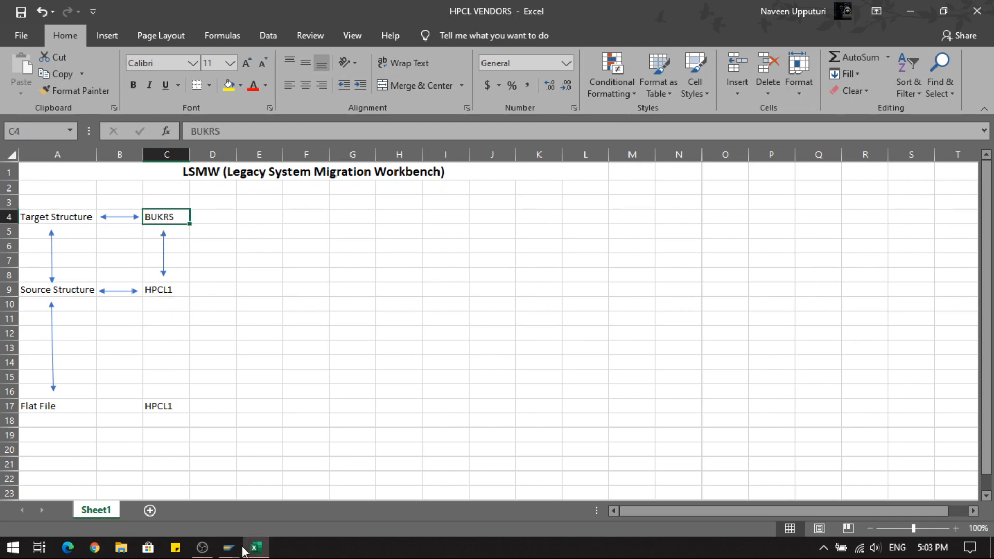
Step: Switch to SAP, review the file assigned to VENDOR_SOURCE in Assign Files, and return to the process step list
mouse_move(228, 547)
left_click(255, 510)
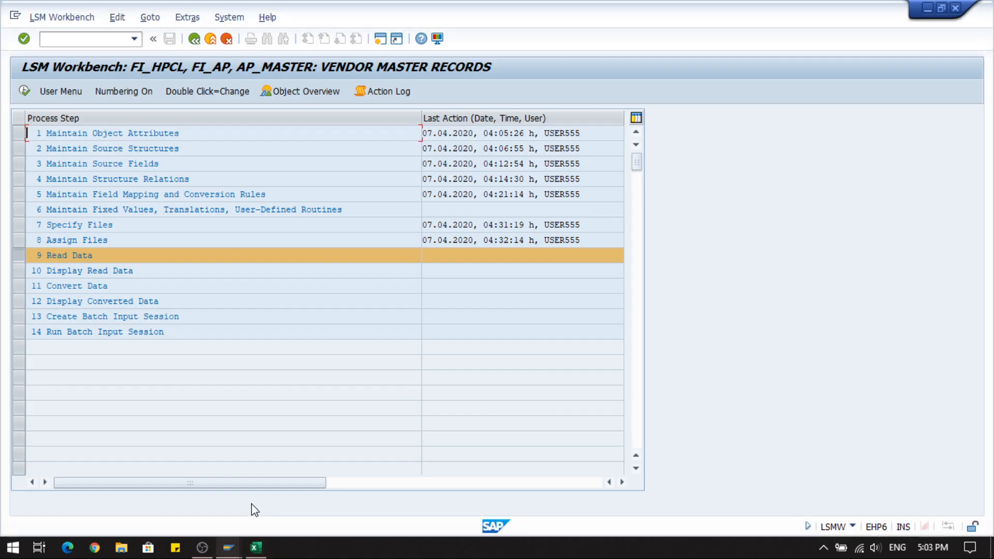
double_click(86, 241)
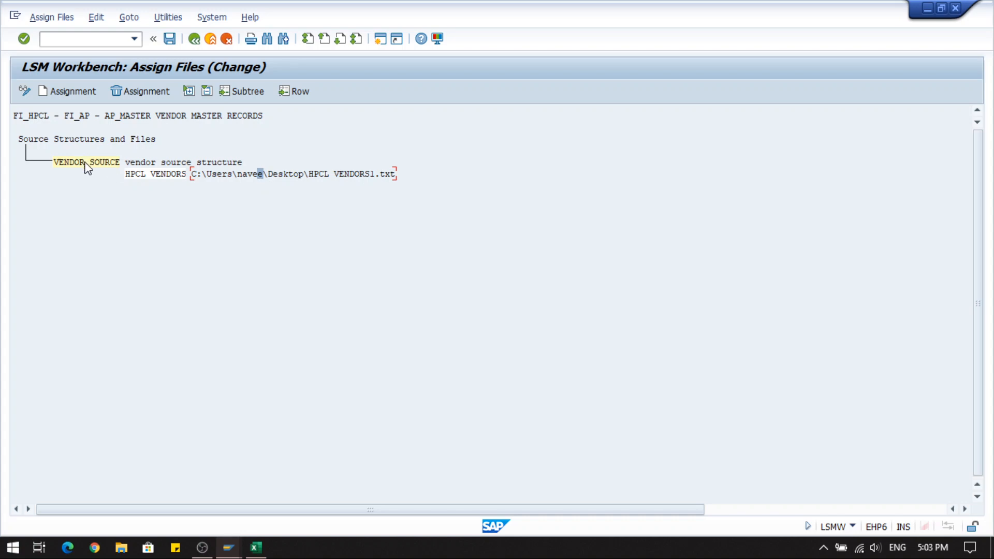
left_click(194, 162)
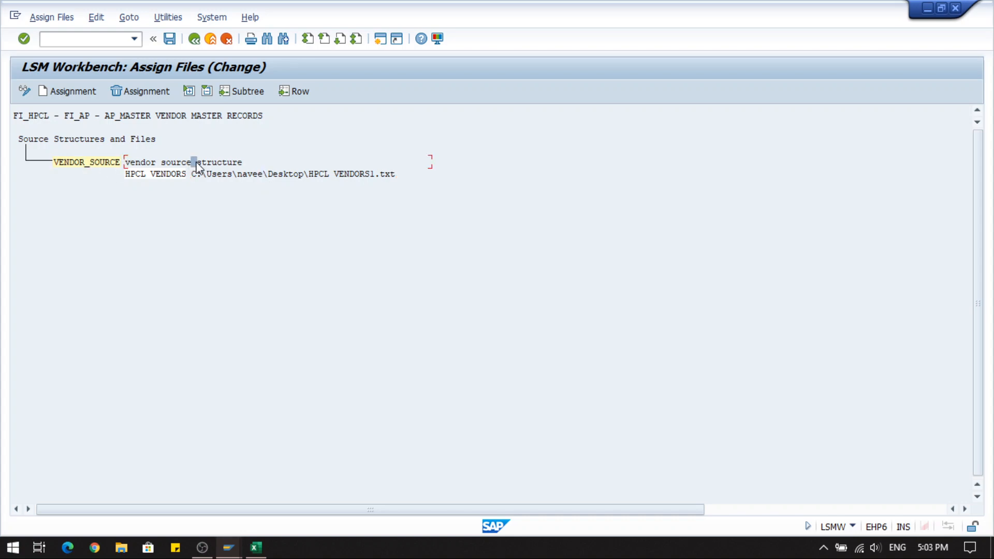
left_click(102, 163)
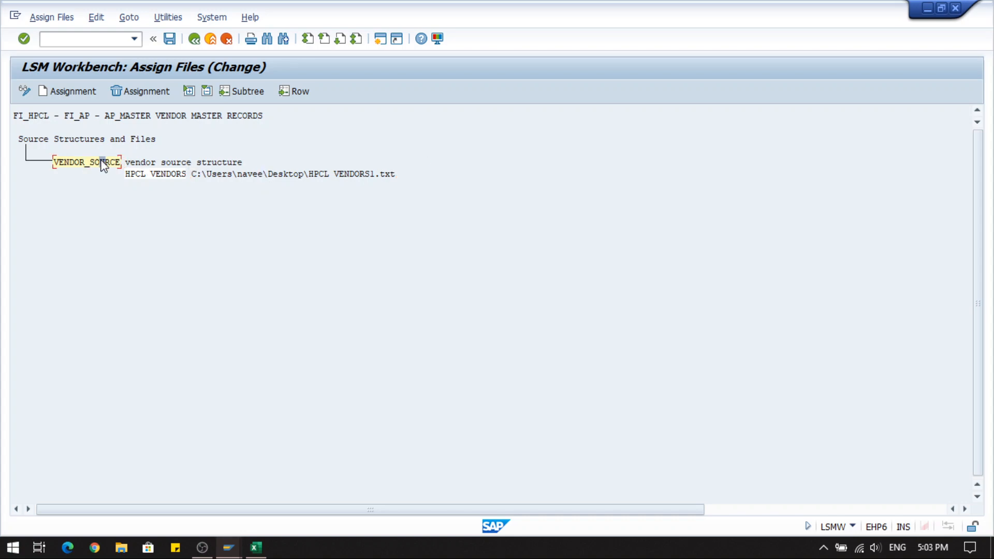
left_click(194, 40)
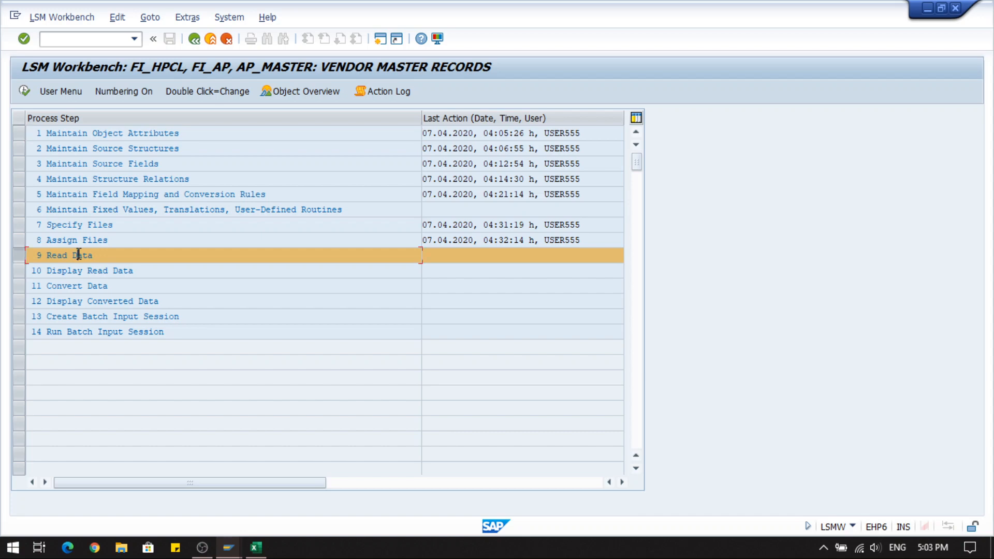
Step: Run Read Data for all transactions, allow access to HPCL VENDORS1.txt with the decision remembered, and return to the process steps
double_click(79, 254)
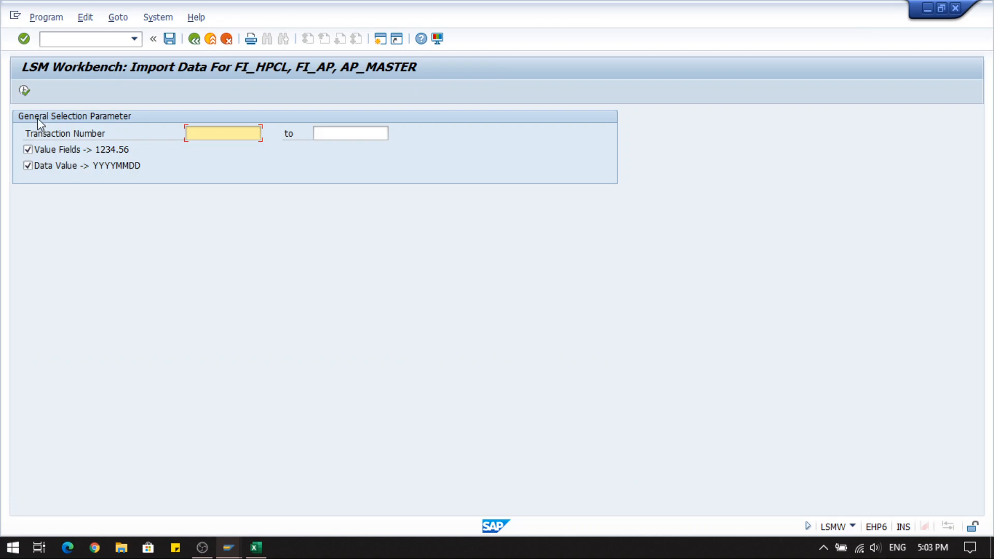
left_click(27, 92)
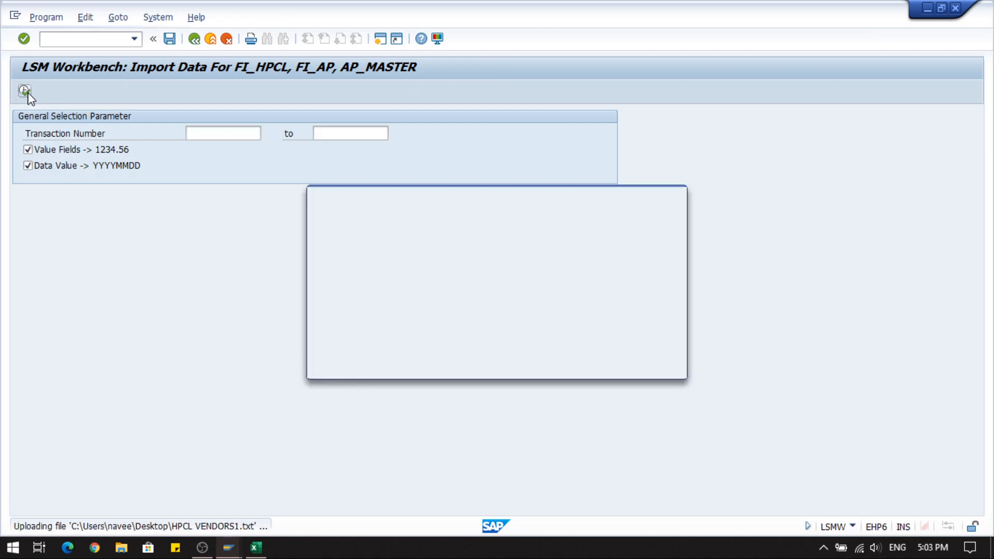
left_click(336, 290)
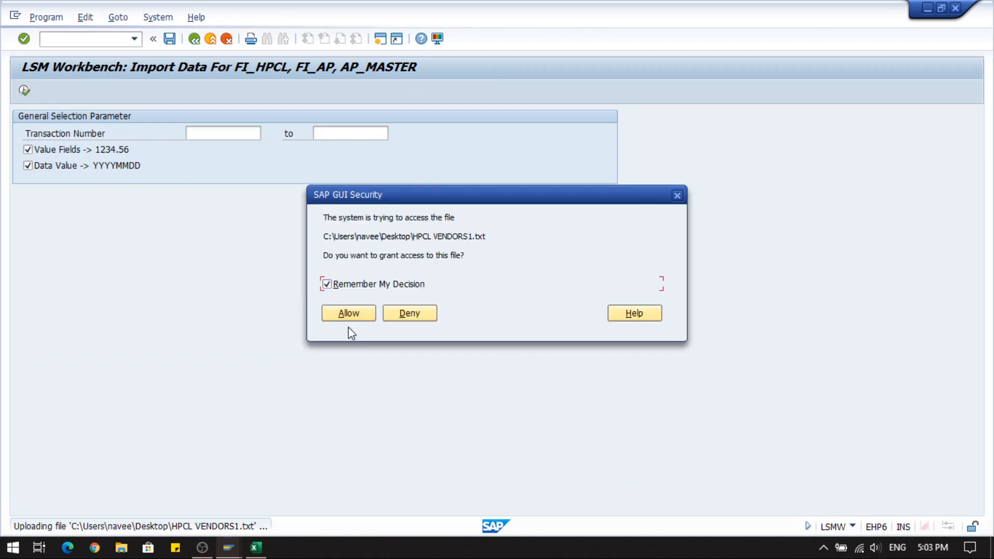
left_click(348, 313)
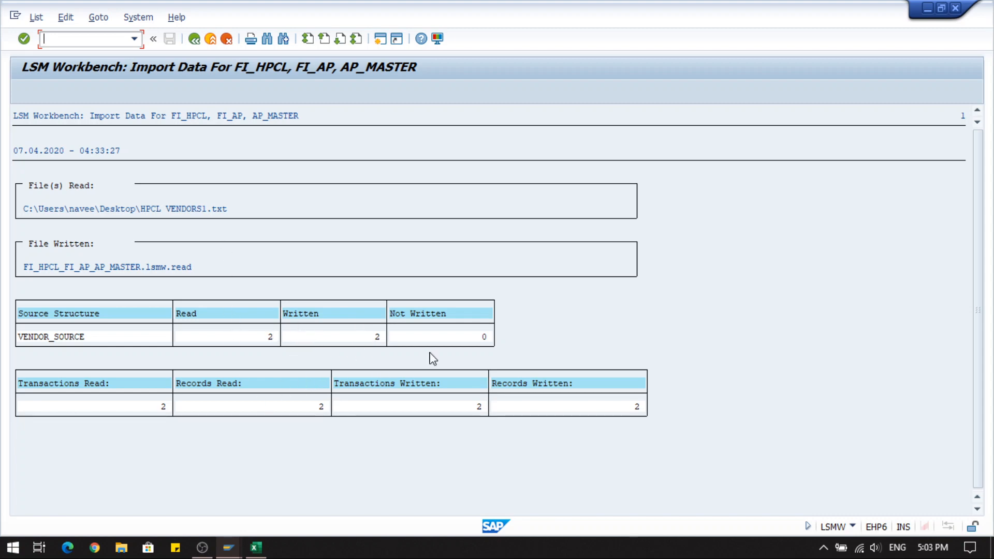
left_click(193, 41)
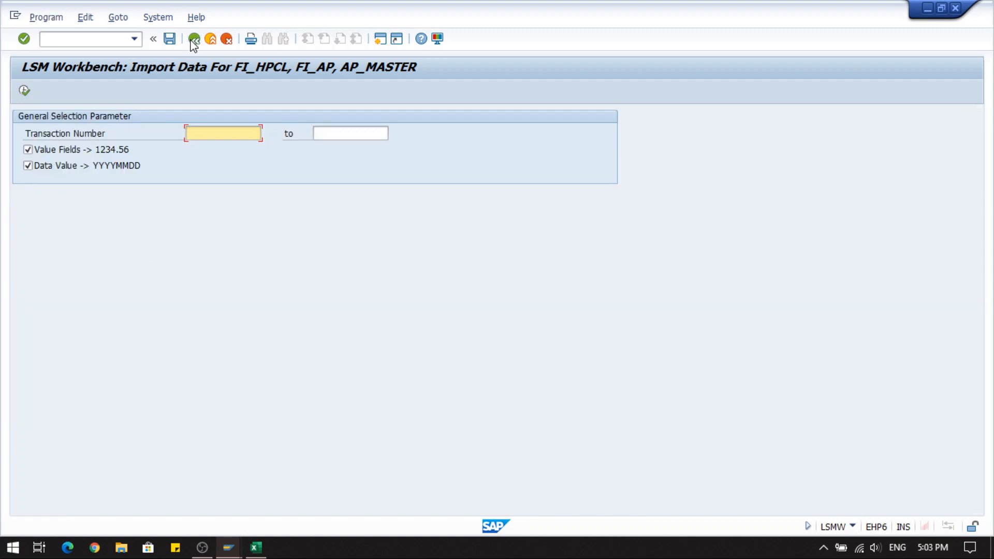
left_click(193, 44)
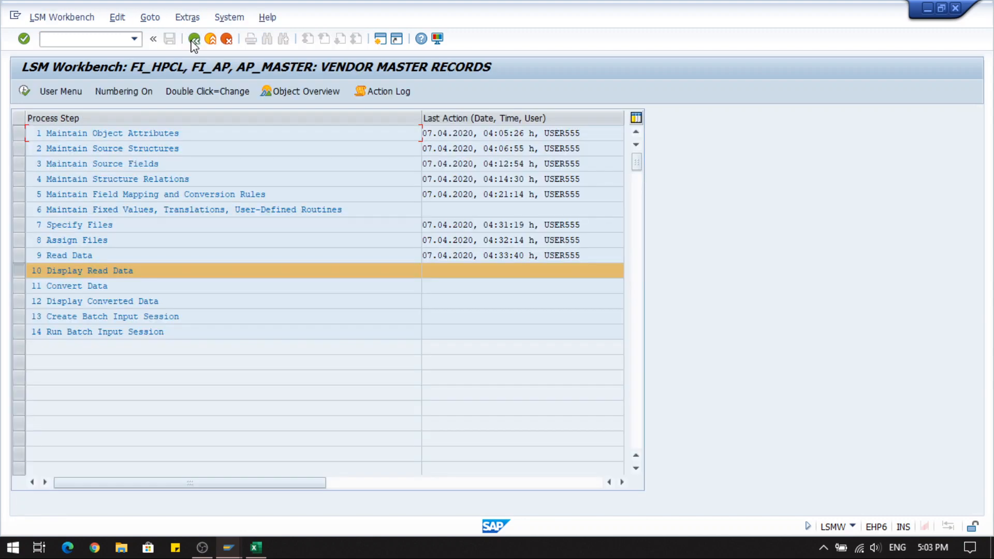
Step: Display the read data and open the field contents of the first VENDOR_SOURCE record
double_click(71, 271)
left_click(444, 312)
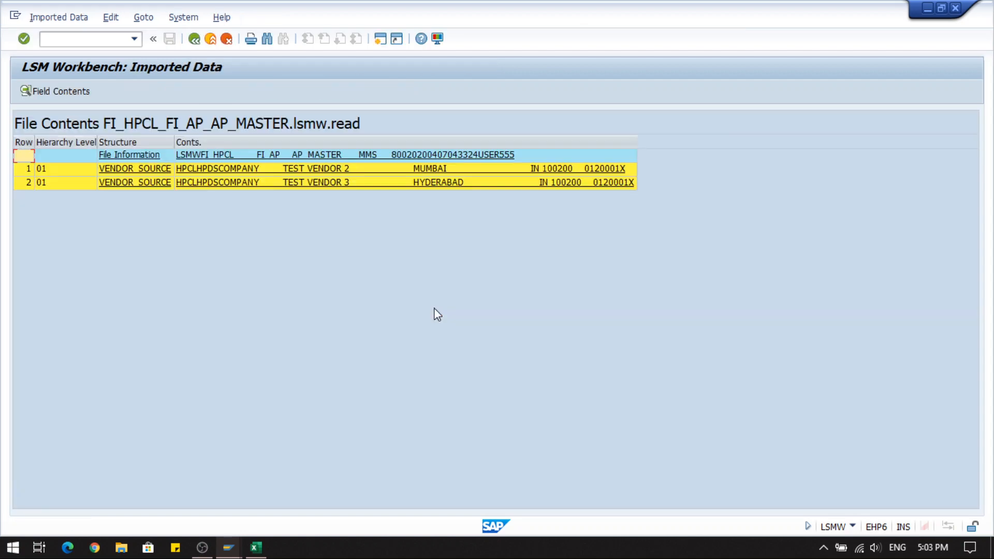
left_click(133, 172)
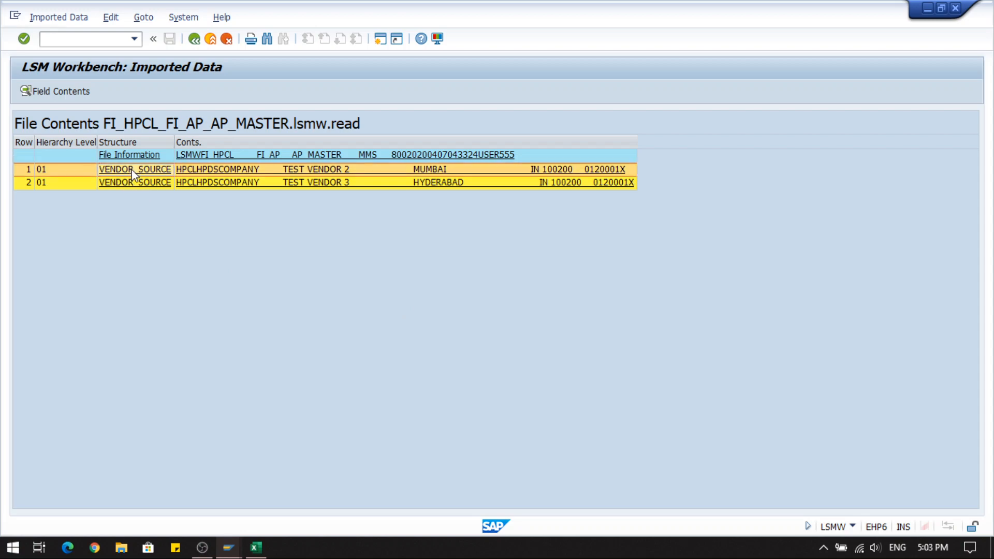
left_click(133, 174)
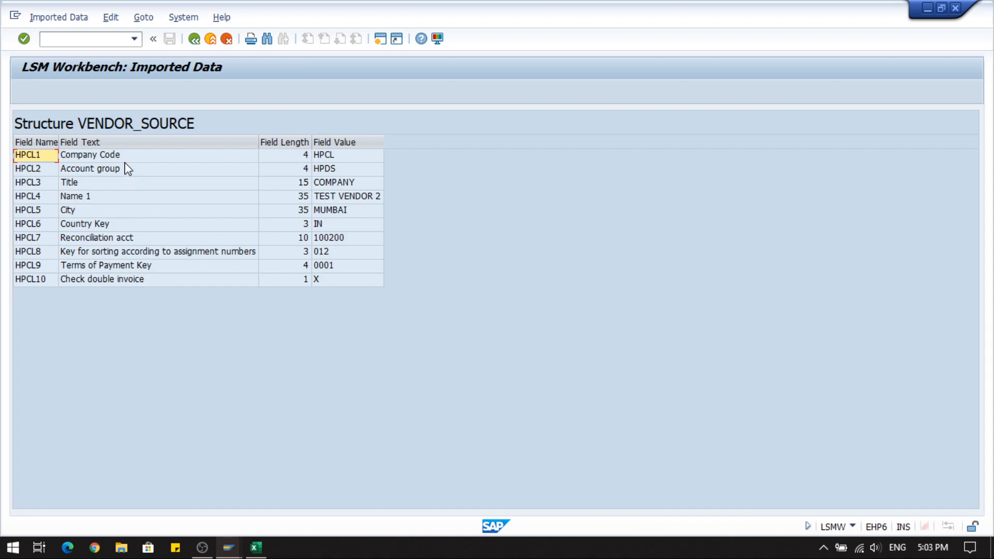
Step: Examine the record's field texts and values from Company Code through Check double invoice
left_click(118, 157)
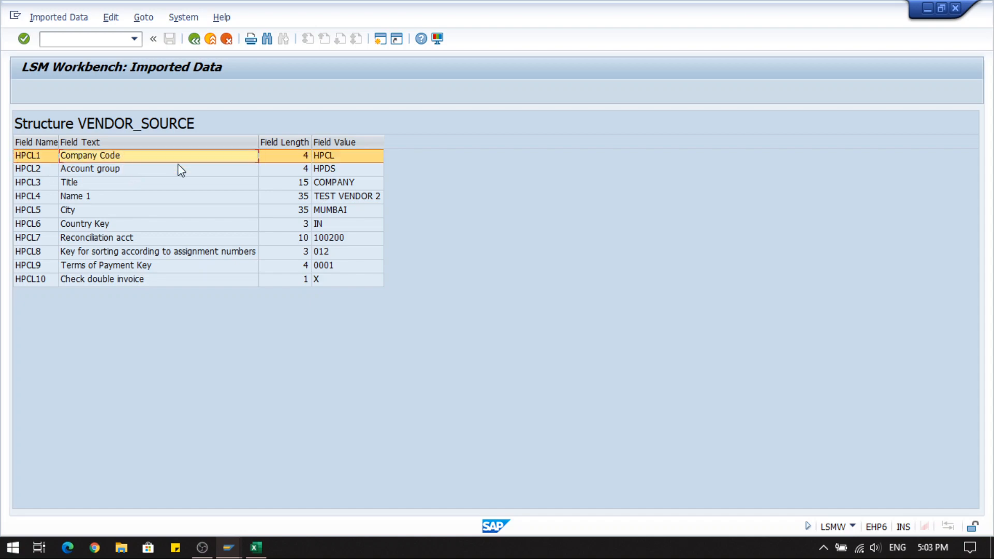
left_click(321, 157)
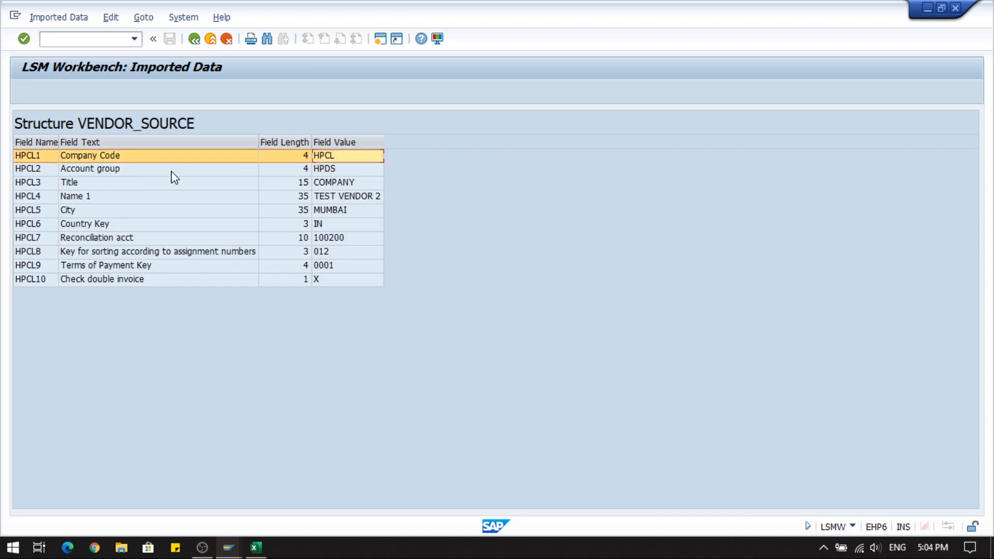
left_click(334, 184)
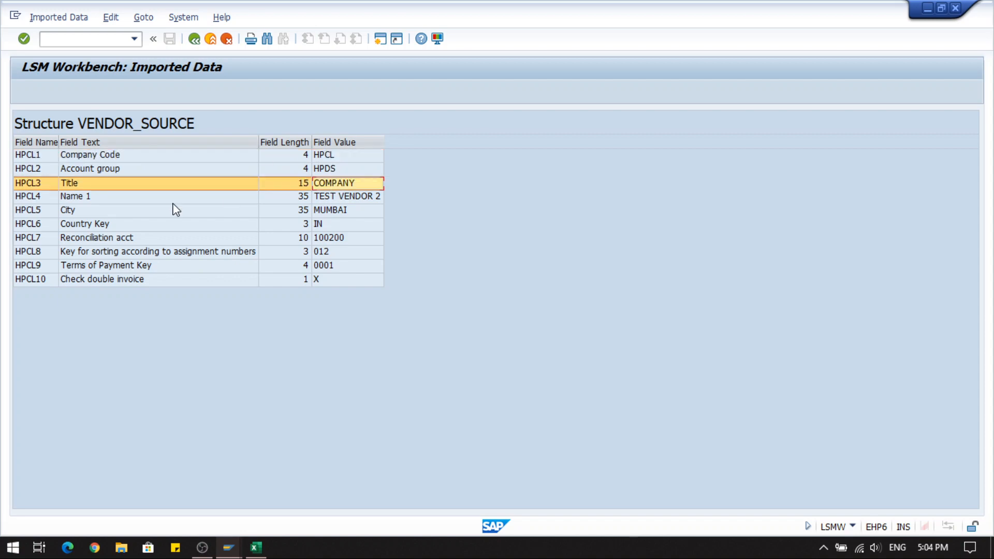
left_click(207, 198)
left_click(320, 195)
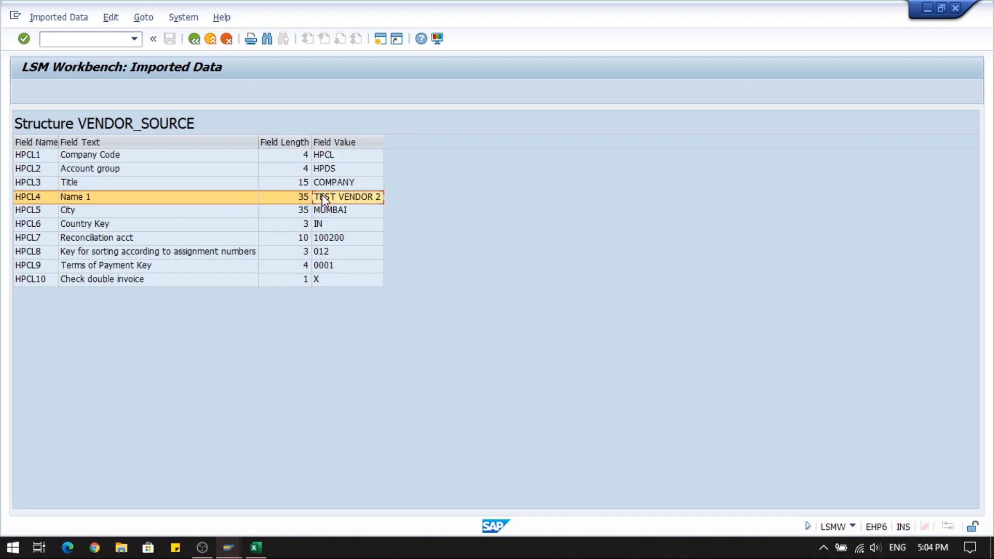
left_click(276, 211)
left_click(276, 224)
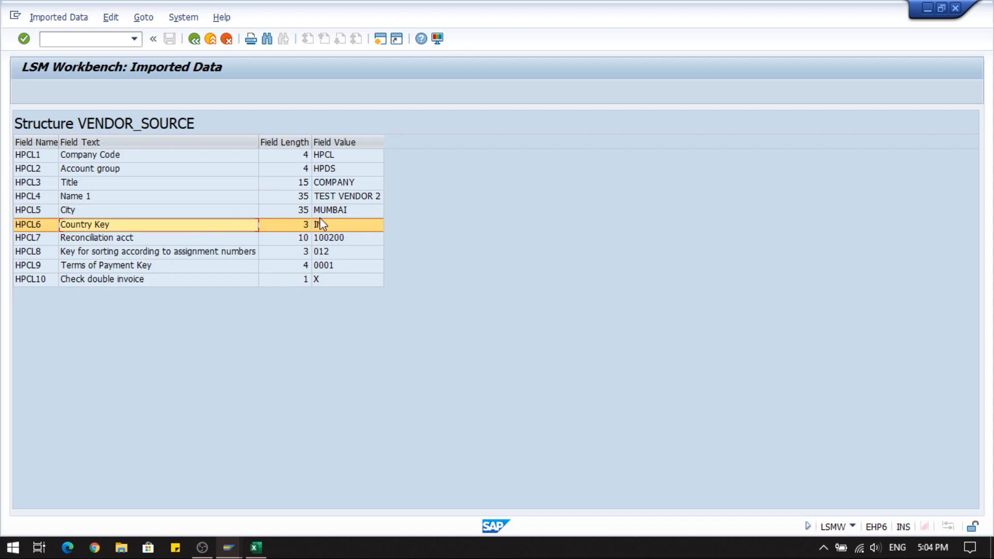
left_click(241, 239)
left_click(330, 237)
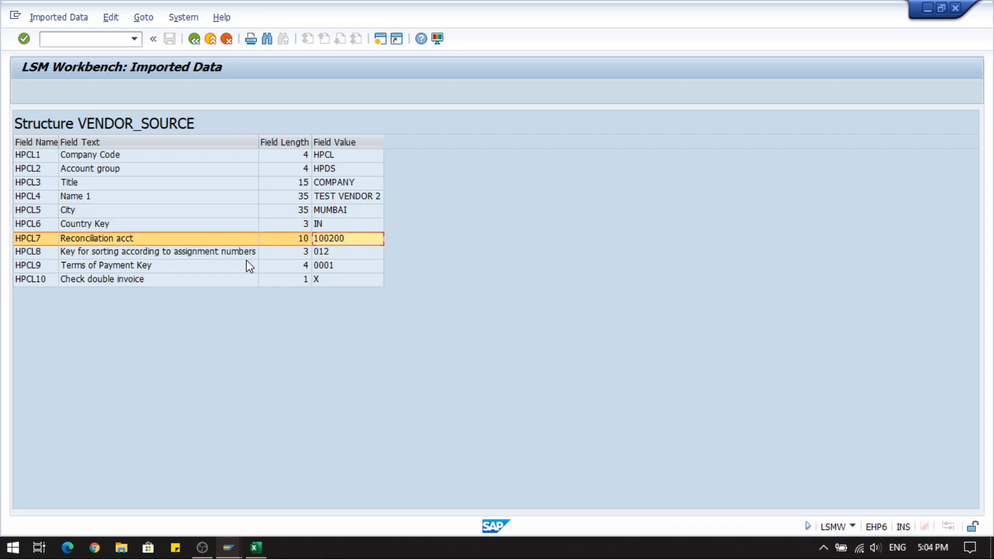
left_click(232, 254)
left_click(329, 253)
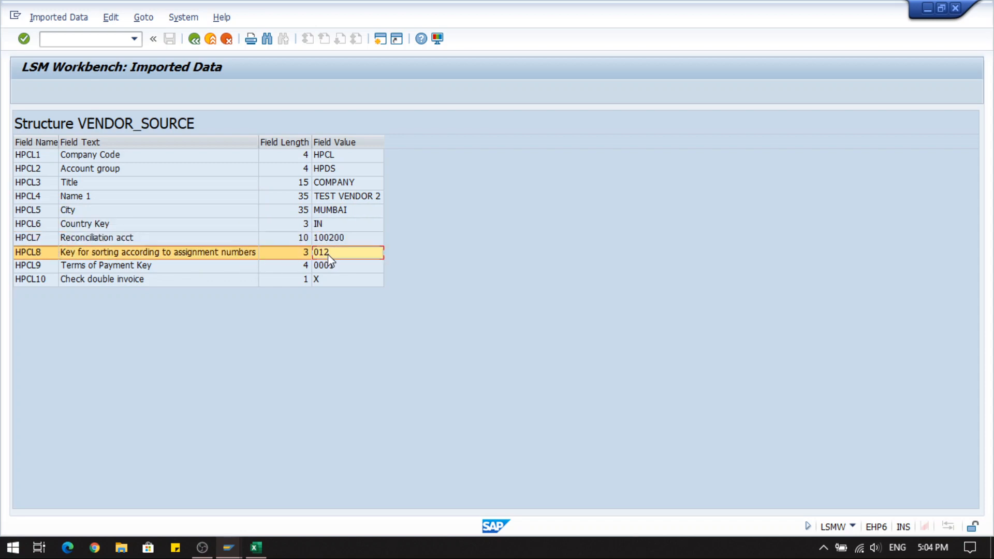
left_click(205, 267)
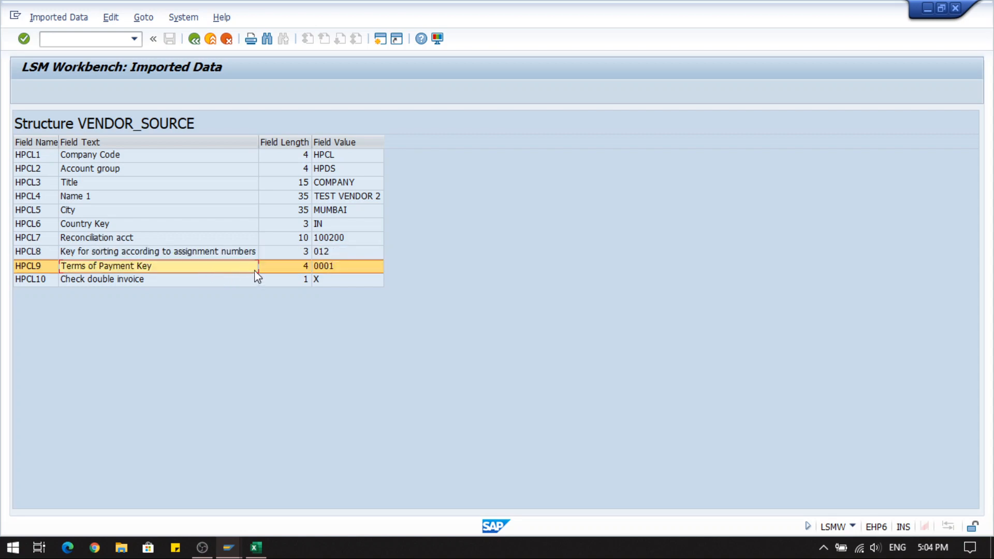
left_click(188, 281)
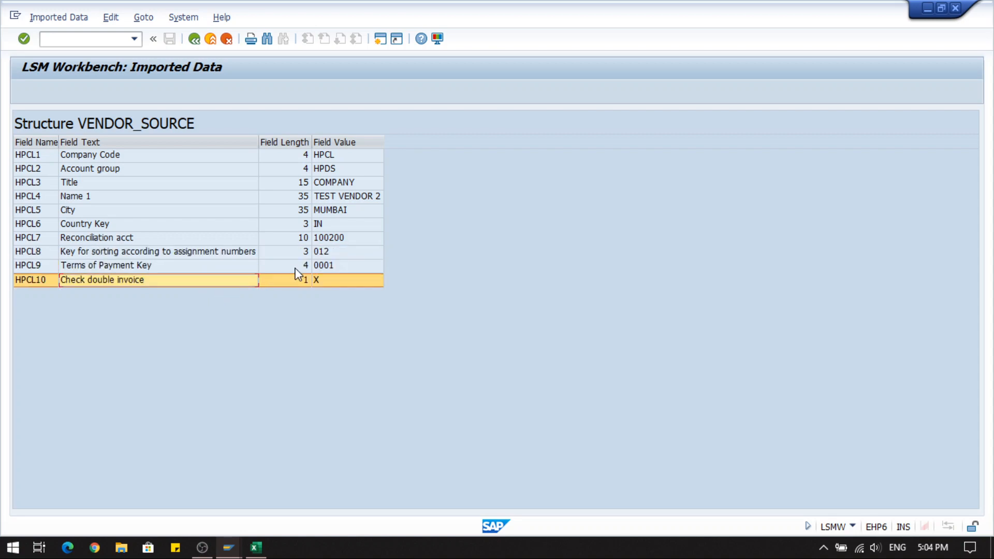
Step: Check the HPCL field names against their values, especially HPCL1 for Company Code, and return to the file contents list
left_click_drag(46, 157, 45, 254)
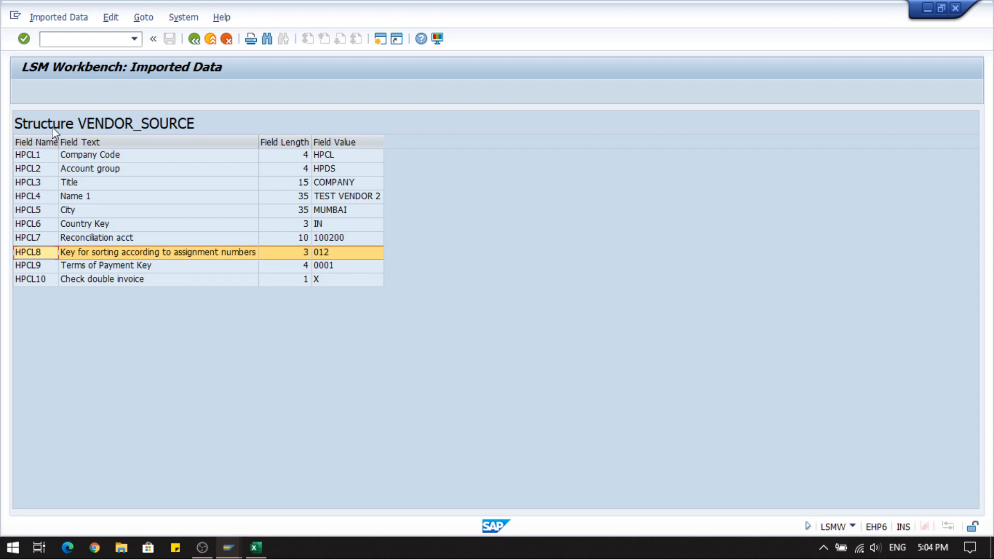
left_click(29, 157)
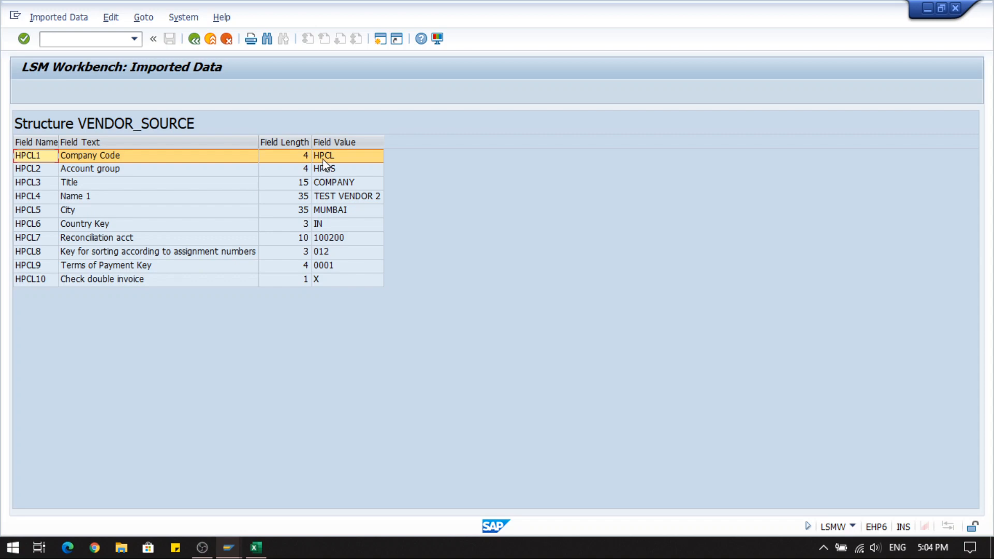
left_click(35, 169)
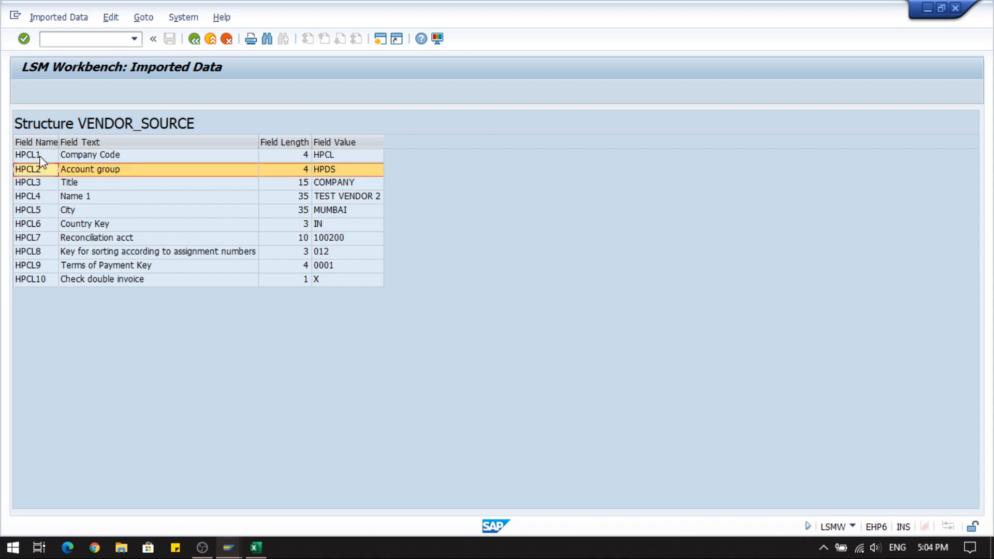
left_click(40, 156)
left_click(334, 157)
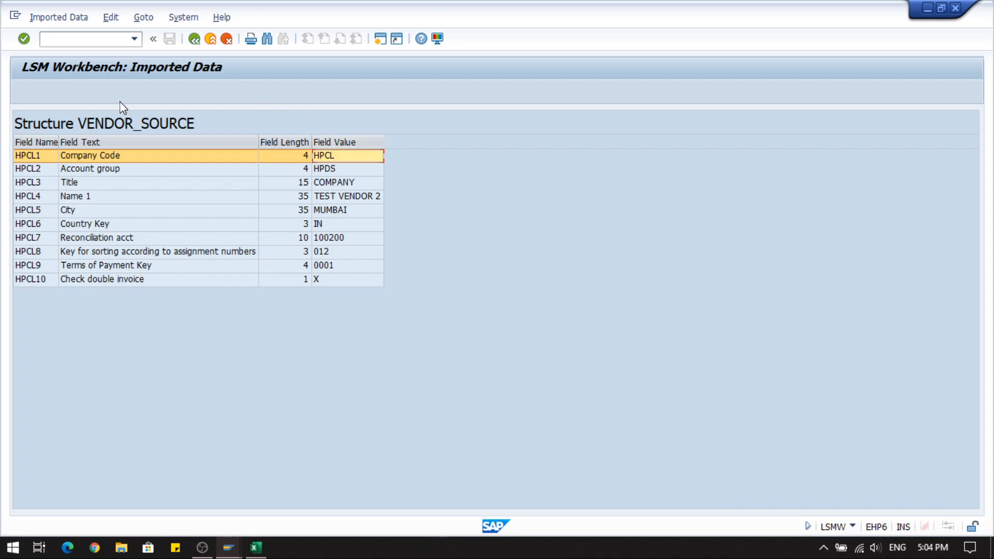
left_click(33, 158)
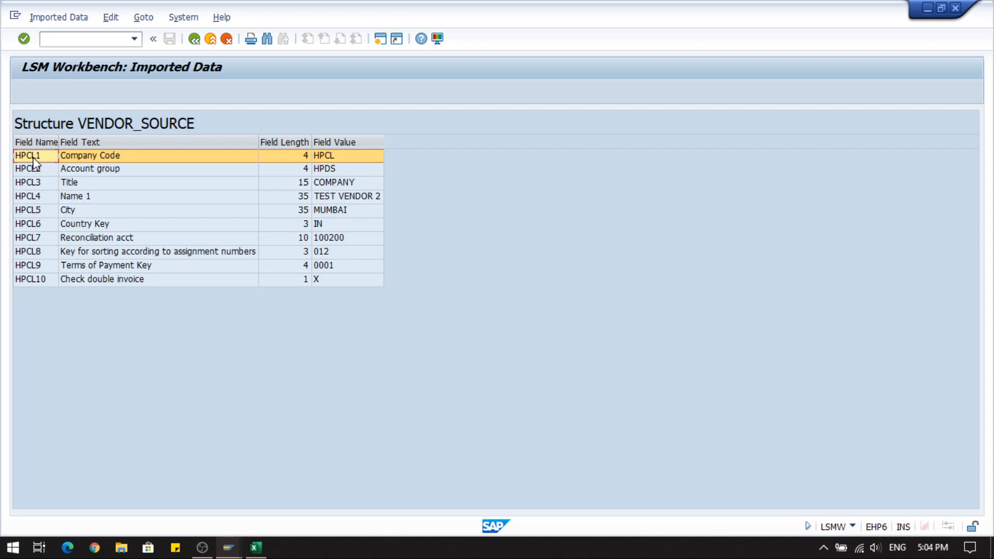
left_click(201, 39)
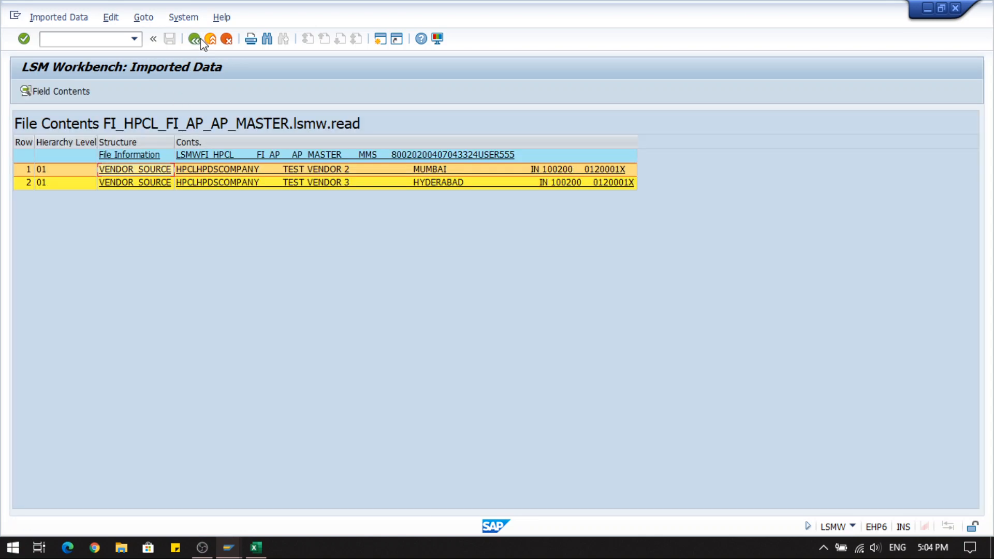
Step: Run Convert Data for all transactions and review the transactions and records read and written
left_click(194, 40)
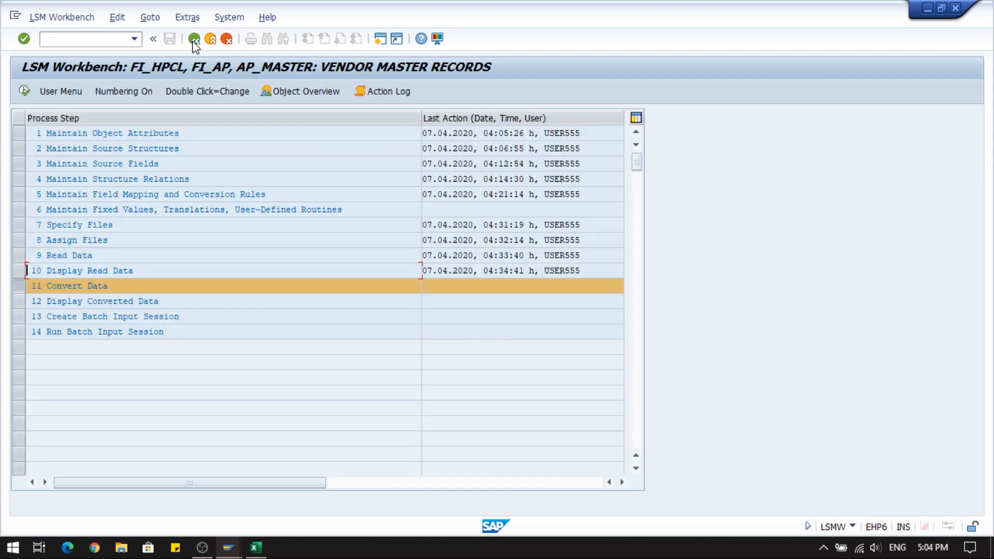
left_click(98, 286)
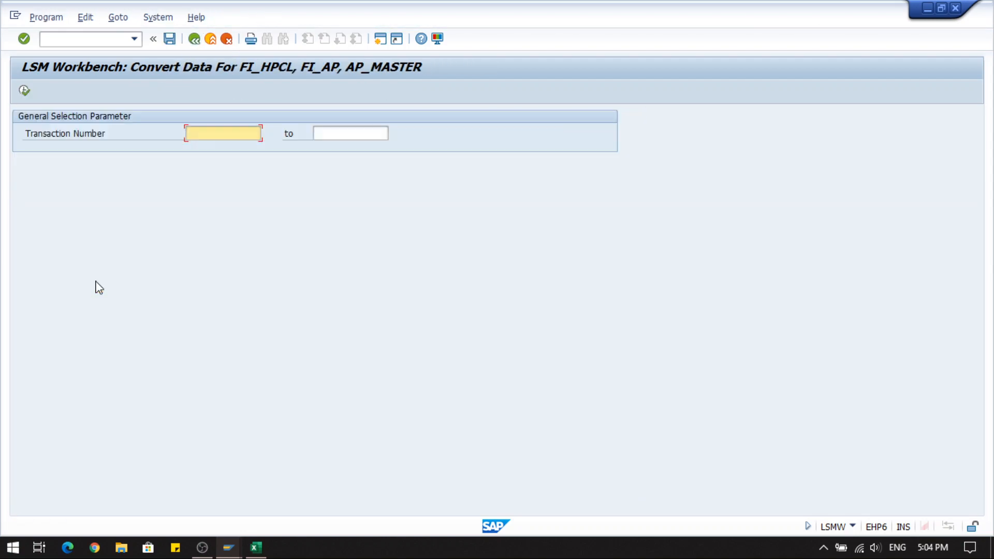
left_click(24, 91)
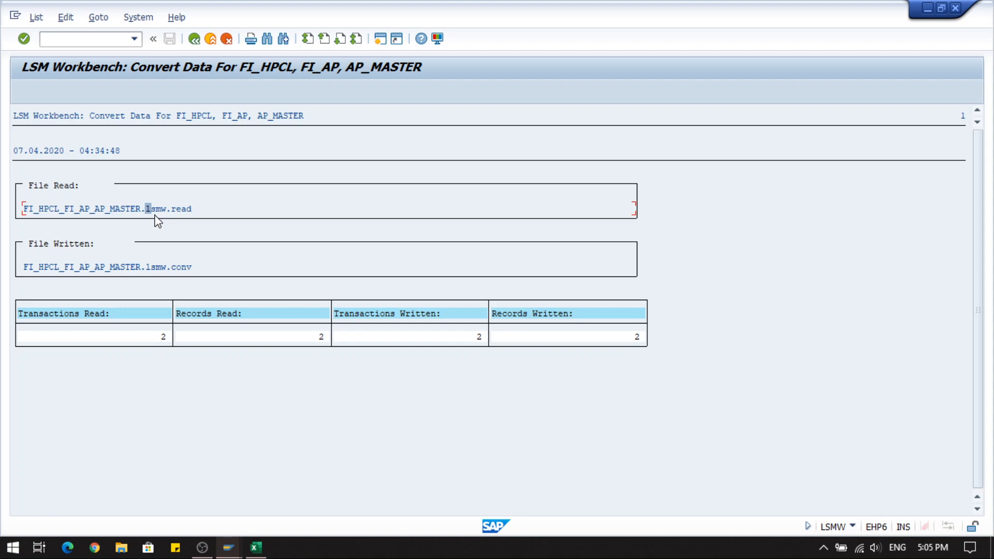
left_click(321, 336)
left_click(434, 336)
Step: Switch to the HPCL VENDORS workbook in Excel, trace HPCL1 from flat file through source structure to target field BUKRS, and return to SAP
left_click(256, 549)
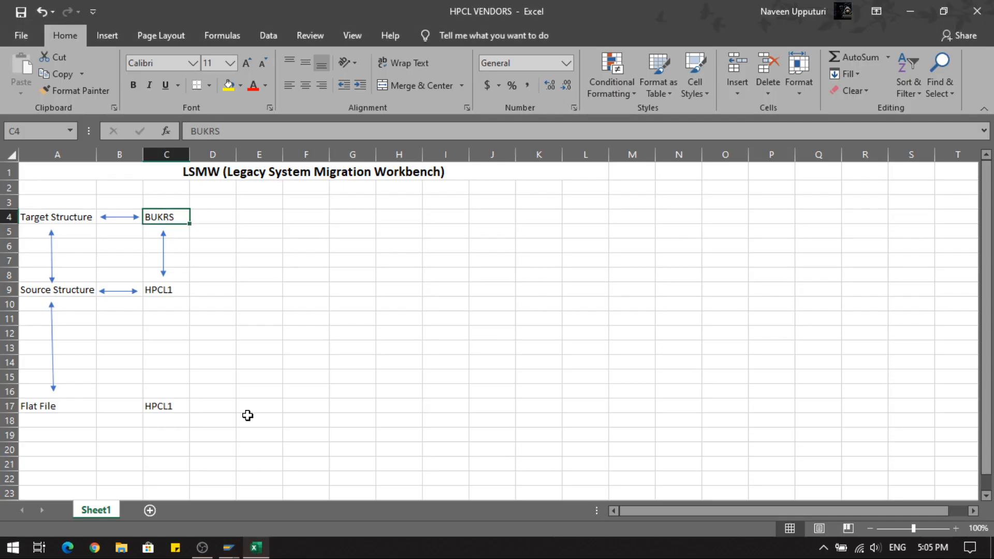
left_click(64, 288)
left_click(166, 406)
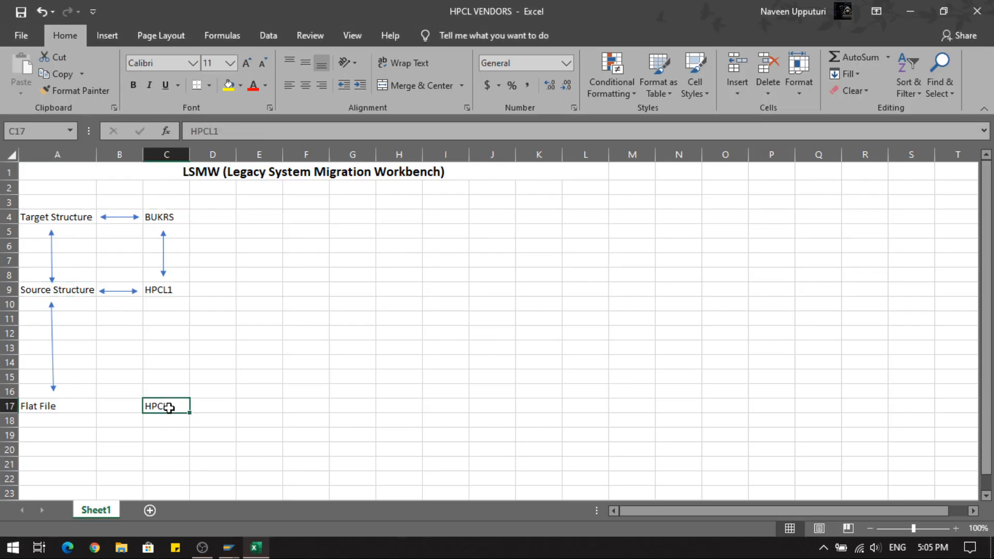
left_click(154, 293)
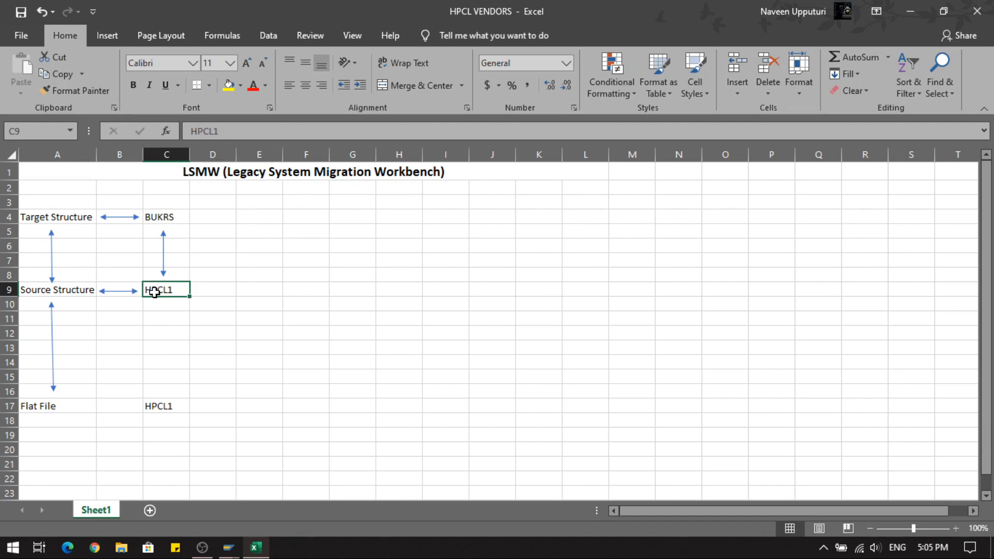
left_click(64, 291)
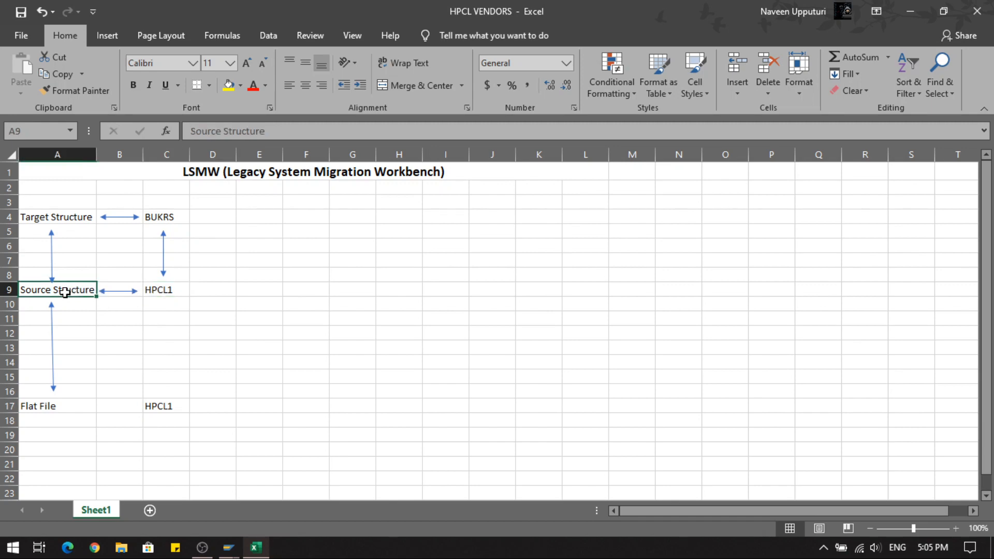
left_click(54, 216)
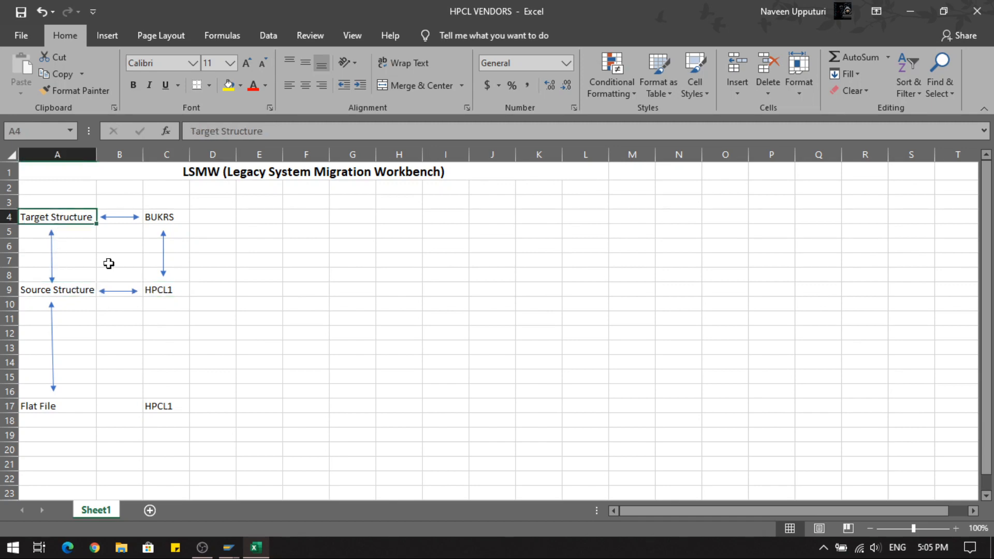
left_click(150, 289)
left_click(162, 222)
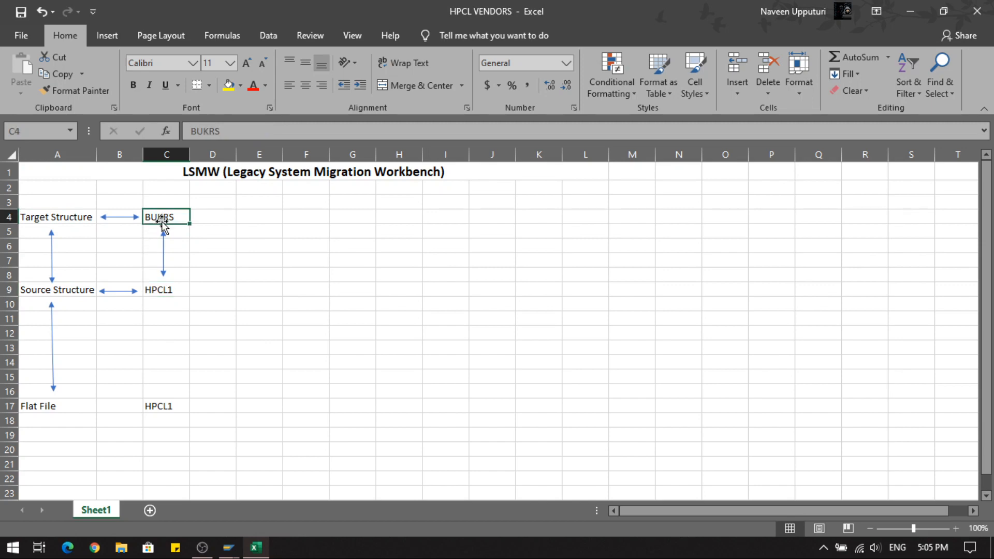
left_click(229, 547)
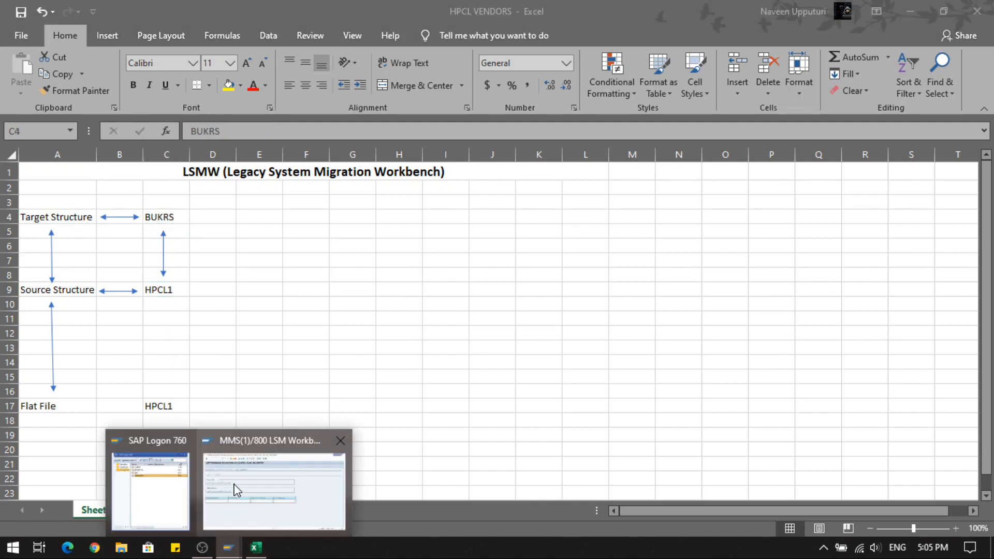
left_click(238, 489)
Step: Return to the process steps, display the converted data, and open the field contents of the first VENDOR record
left_click(195, 40)
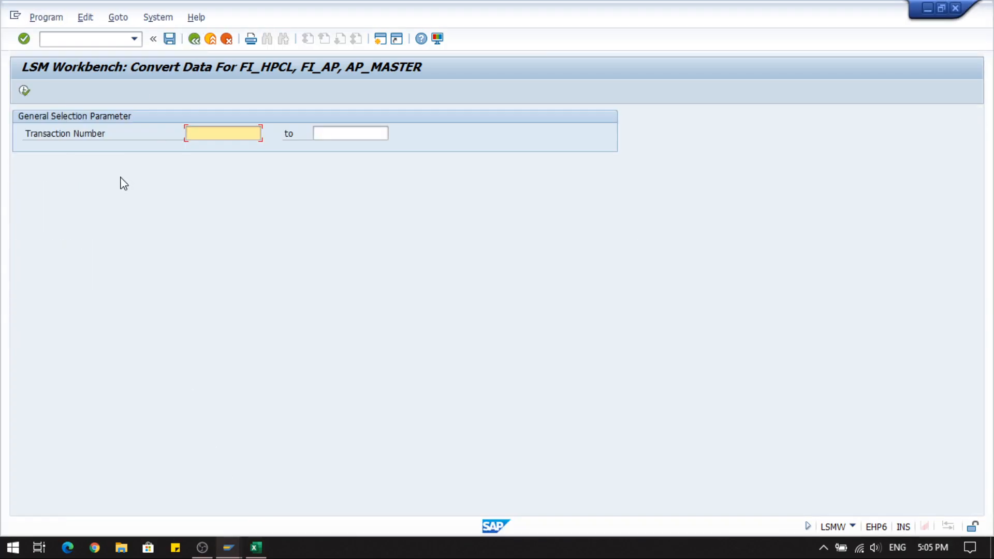
left_click(194, 40)
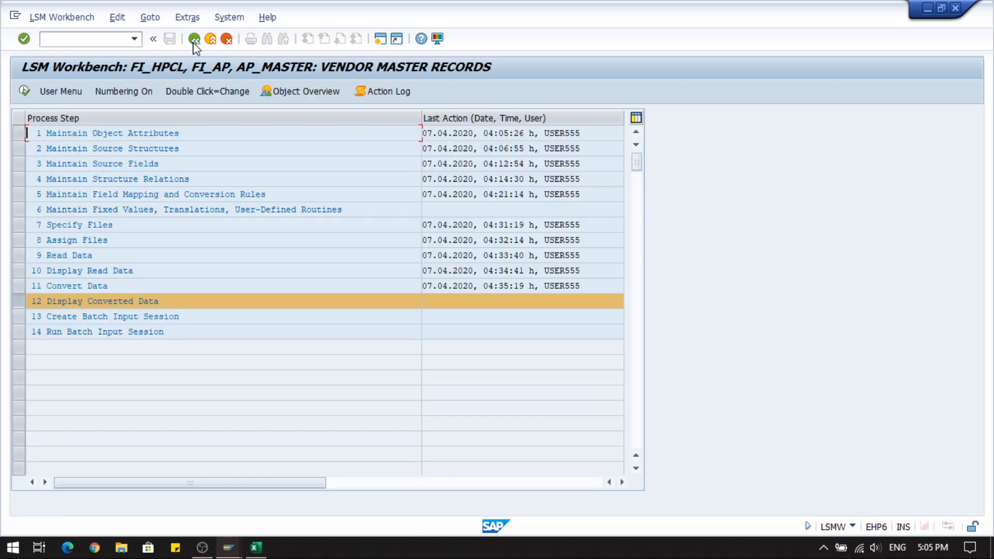
double_click(77, 302)
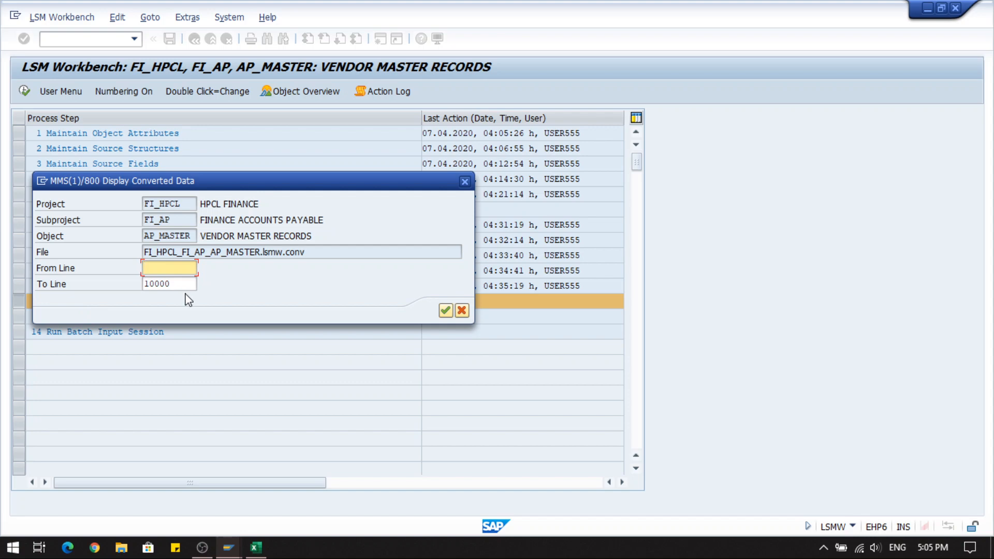
left_click(444, 311)
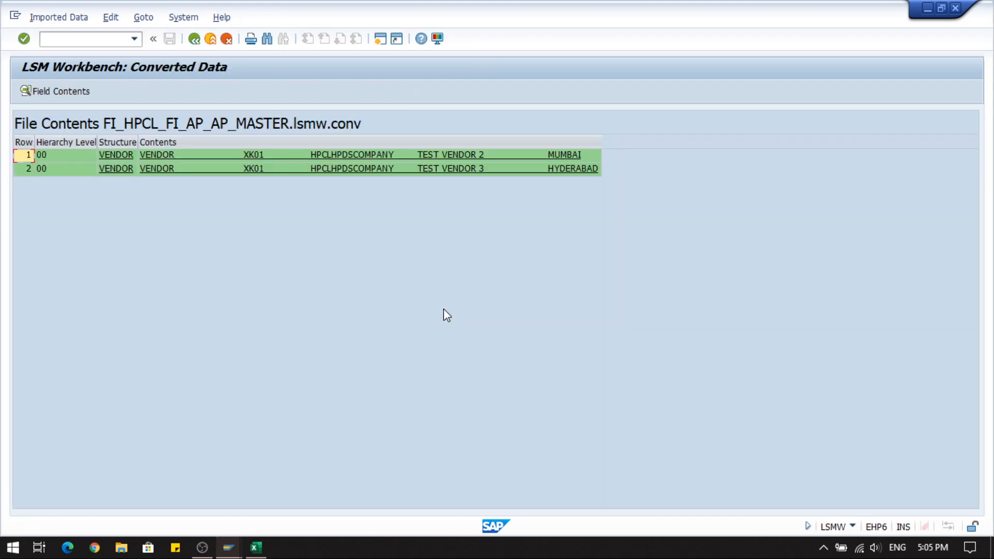
left_click(119, 157)
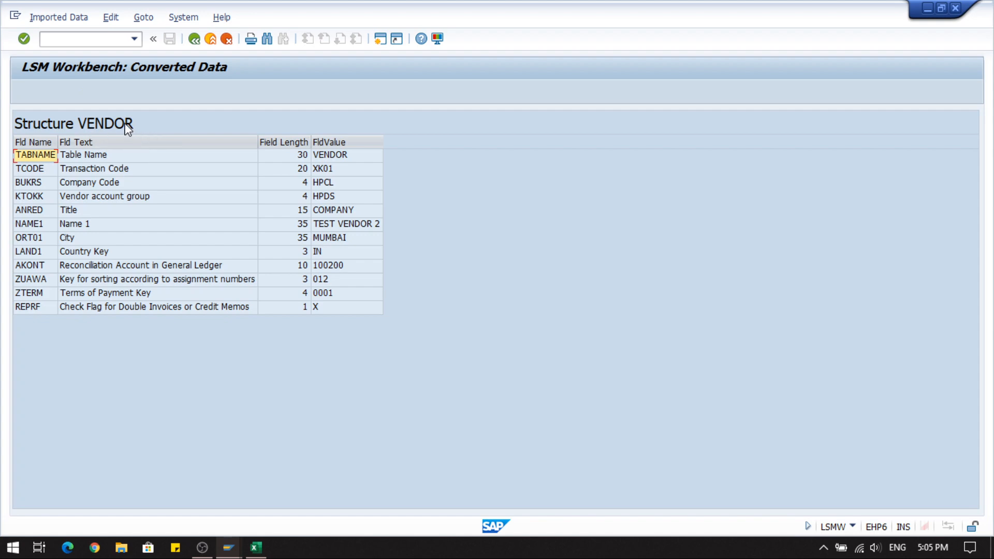
Step: Check the converted record's technical field names from TCODE through NAME1, especially BUKRS and KTOKK
left_click(31, 170)
left_click(30, 184)
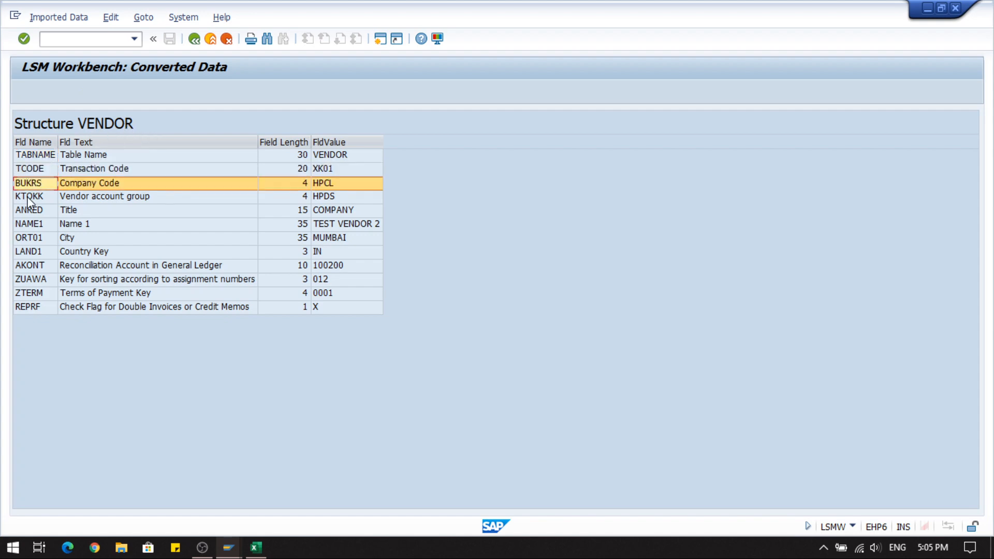
left_click(28, 198)
left_click(23, 222)
left_click(21, 209)
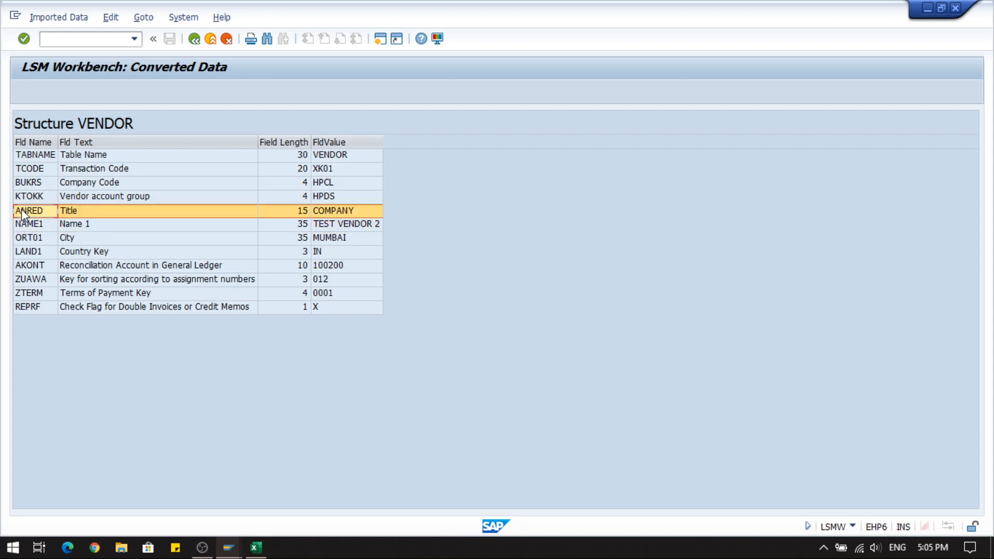
left_click(29, 185)
left_click(31, 198)
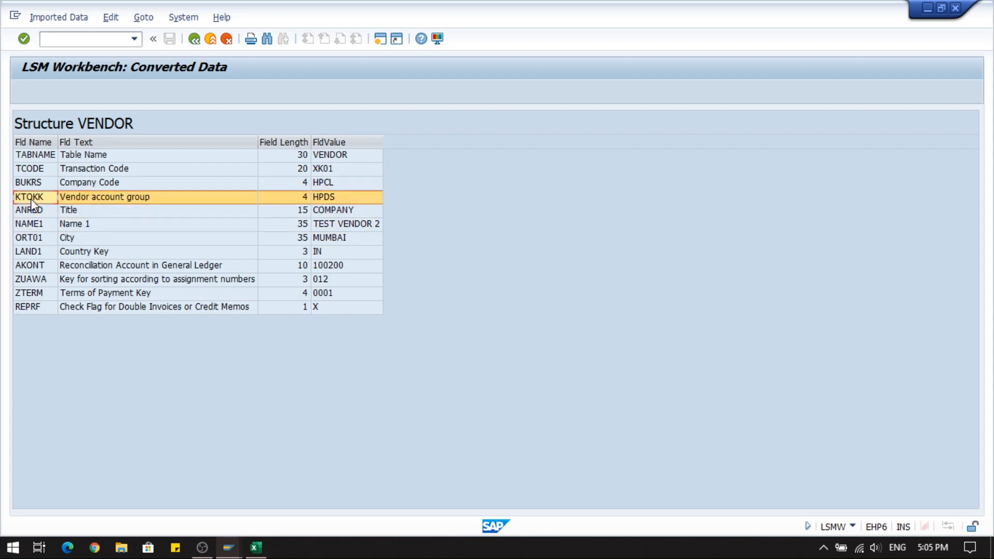
Step: Examine the converted field values from Company Code through Reconciliation Account, comparing the AKONT field name with its value
left_click(342, 184)
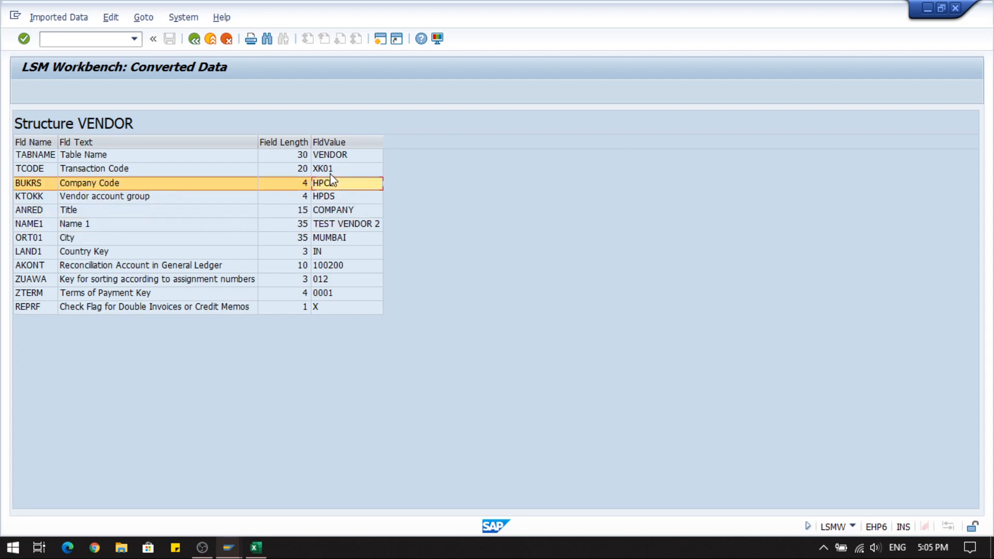
left_click(334, 199)
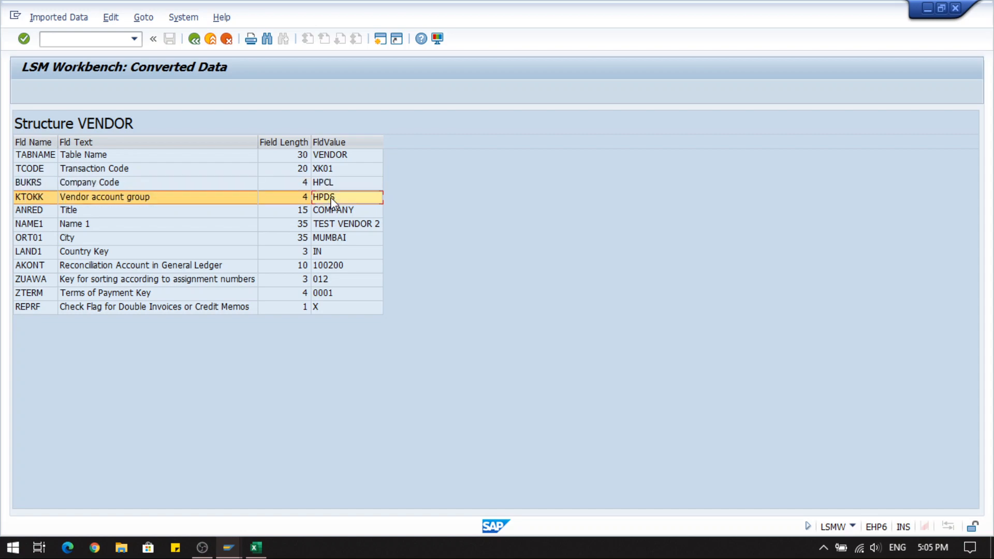
left_click(332, 211)
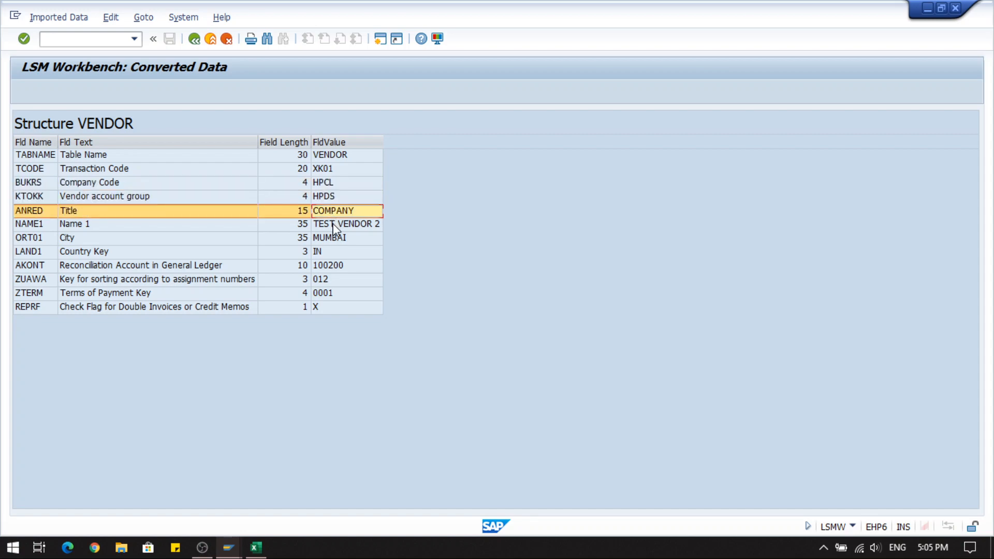
left_click(335, 226)
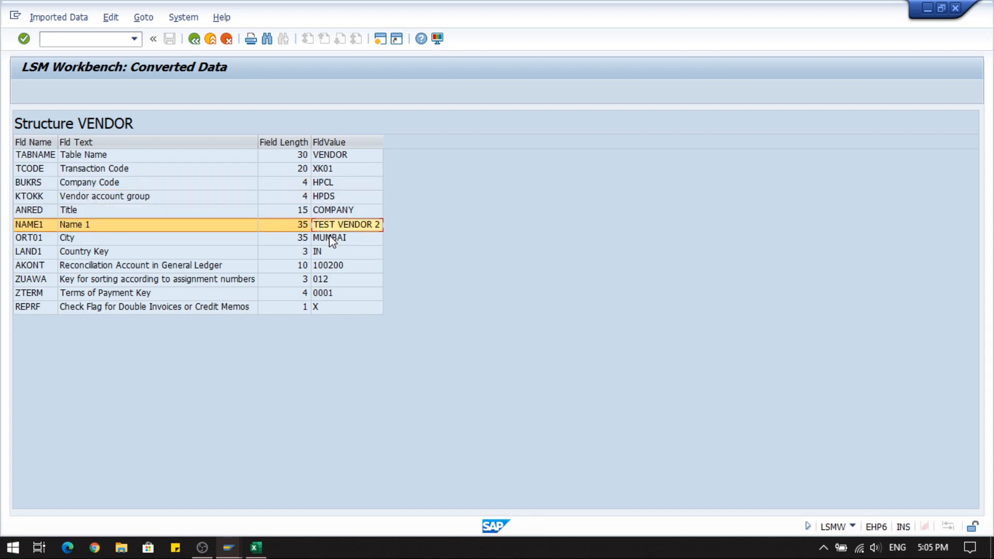
left_click(328, 242)
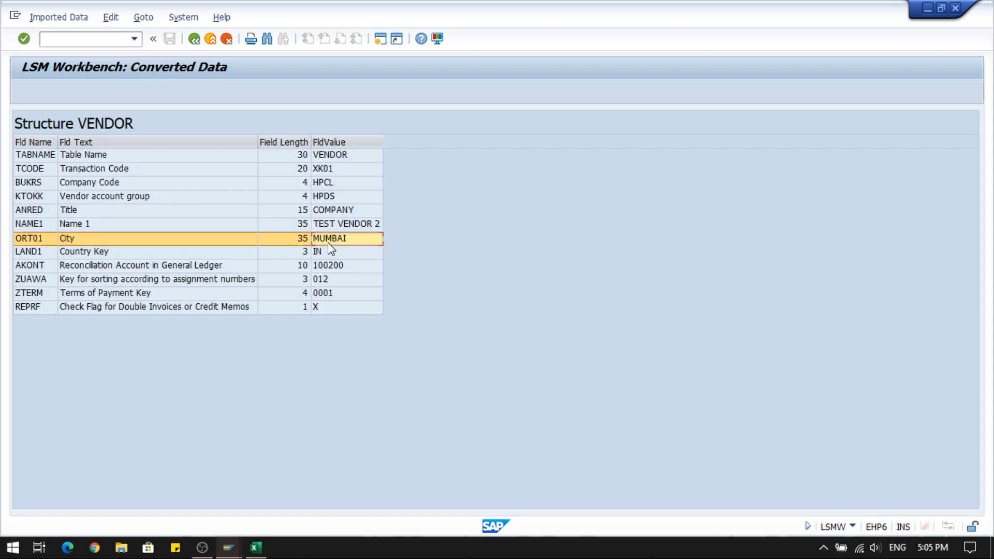
left_click(324, 270)
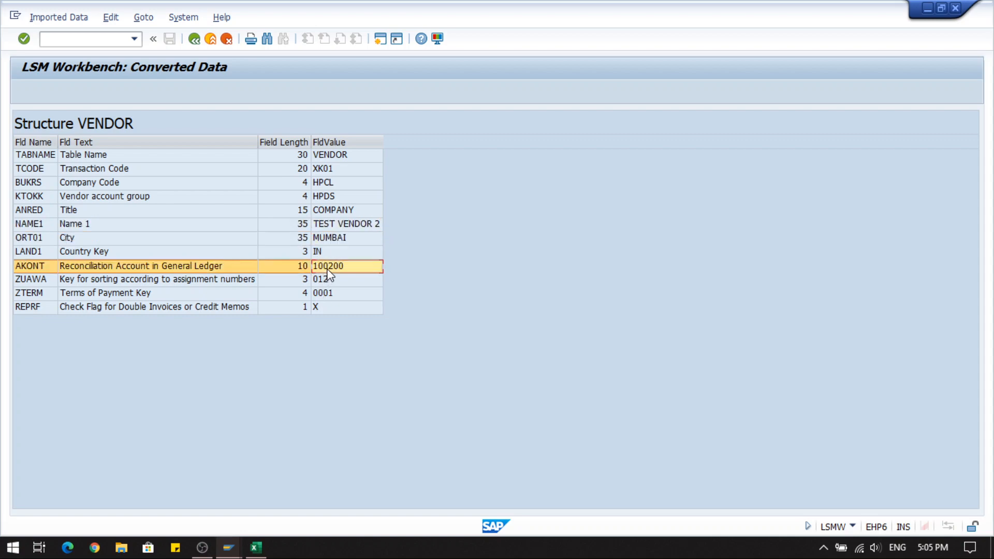
left_click(49, 269)
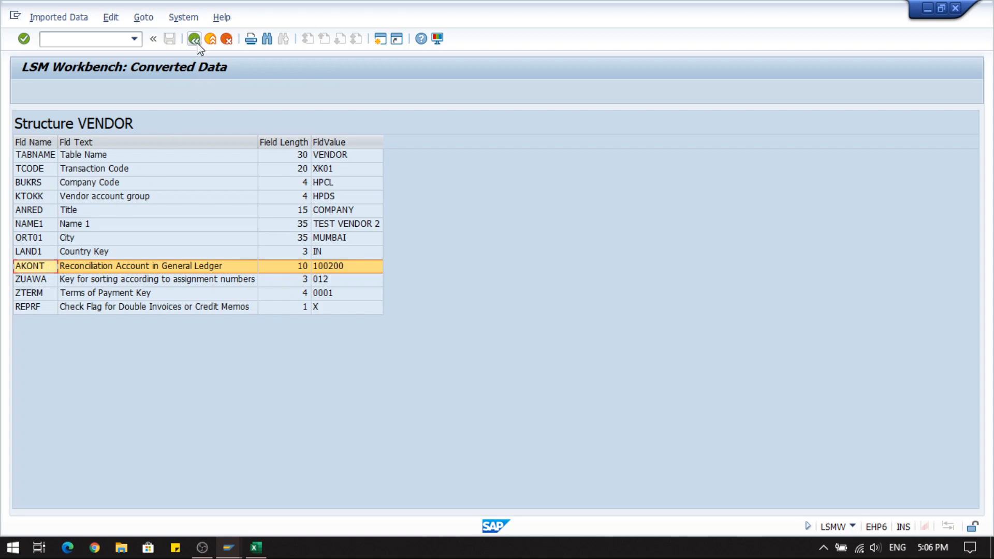
left_click(329, 266)
left_click(33, 270)
Step: Compare source field HPCL1 with target field BUKRS in the Excel structure diagram, and return to the converted data in SAP
left_click(261, 543)
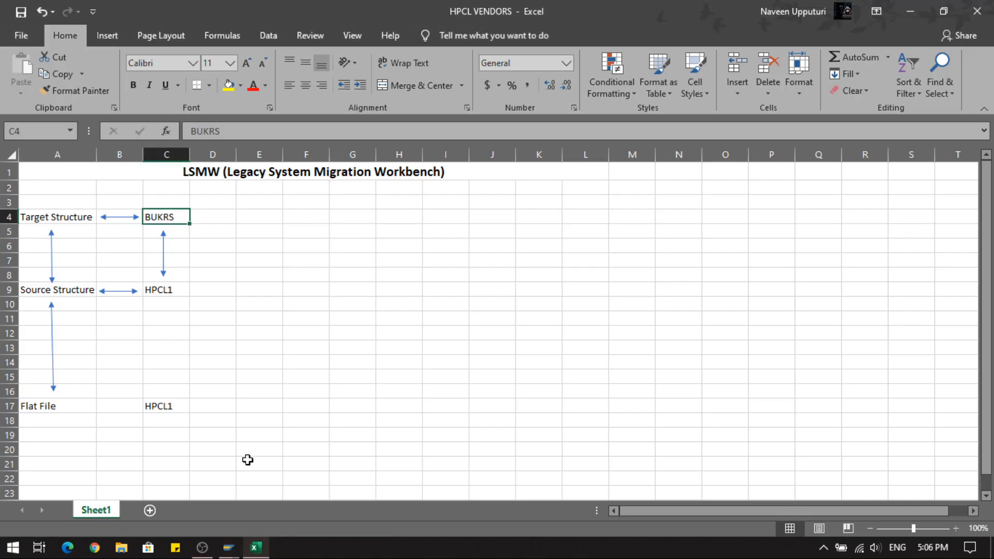
left_click(172, 302)
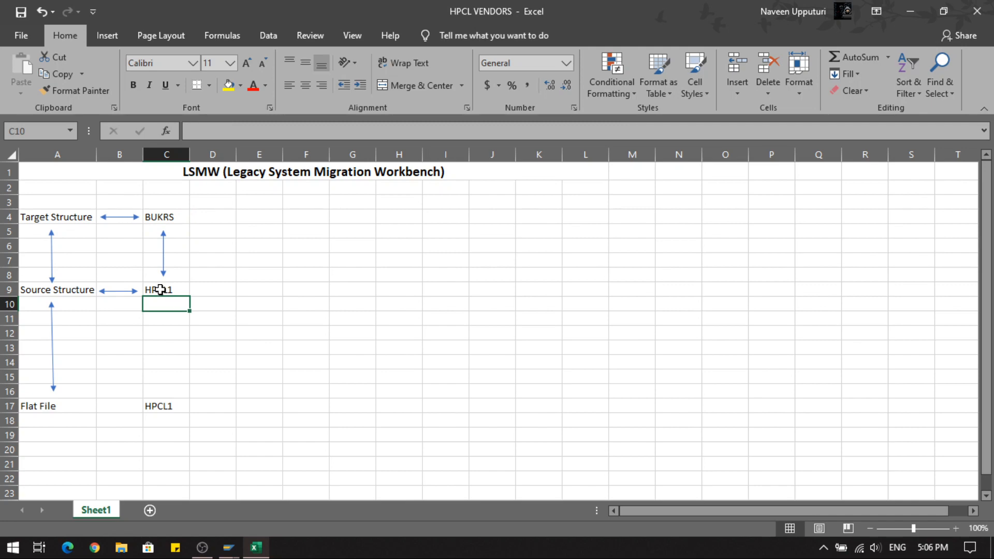
left_click(161, 291)
left_click(157, 220)
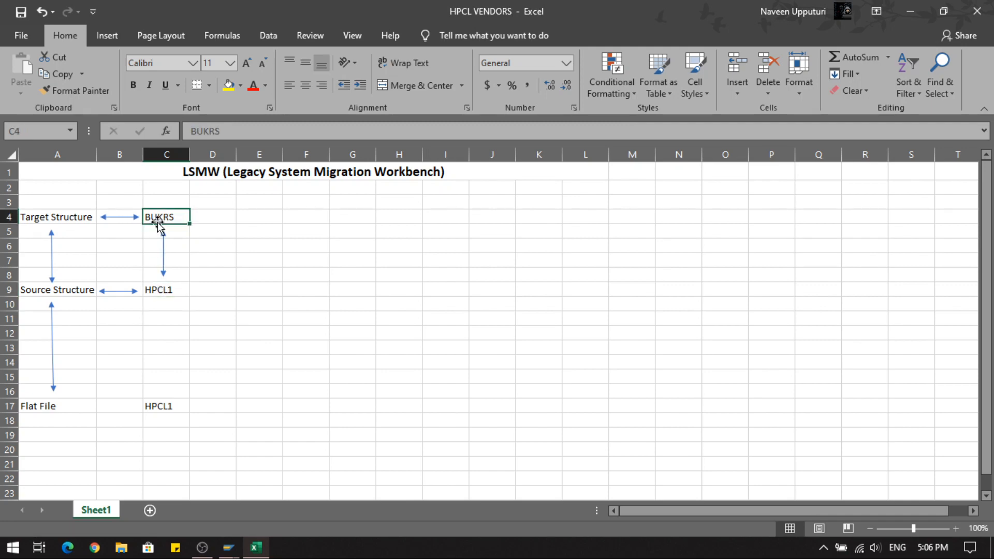
left_click(230, 548)
left_click(254, 499)
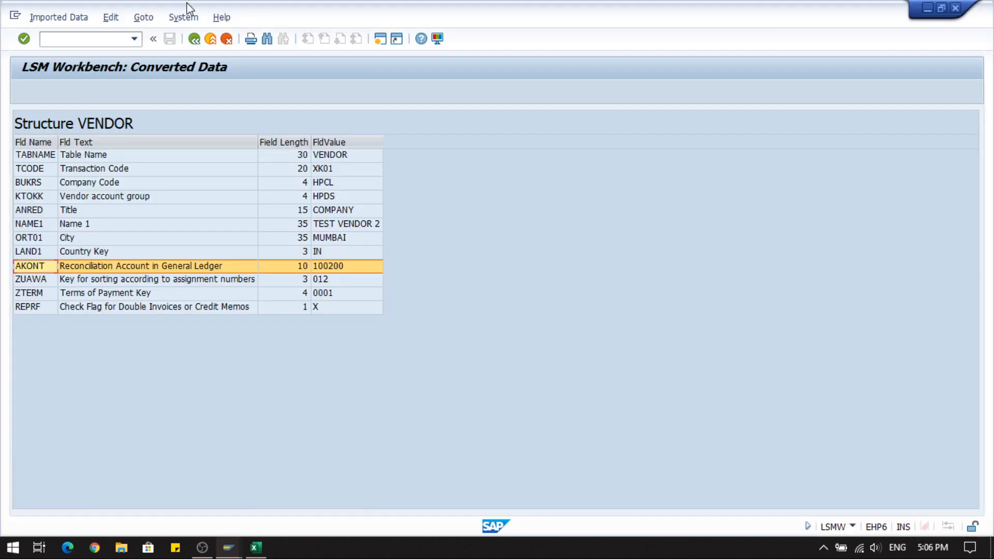
Step: Return to the process steps, open Create Batch Input Session for AP_MASTER, and enable keeping the batch input folder(s) without saving a variant
left_click(193, 40)
left_click(193, 40)
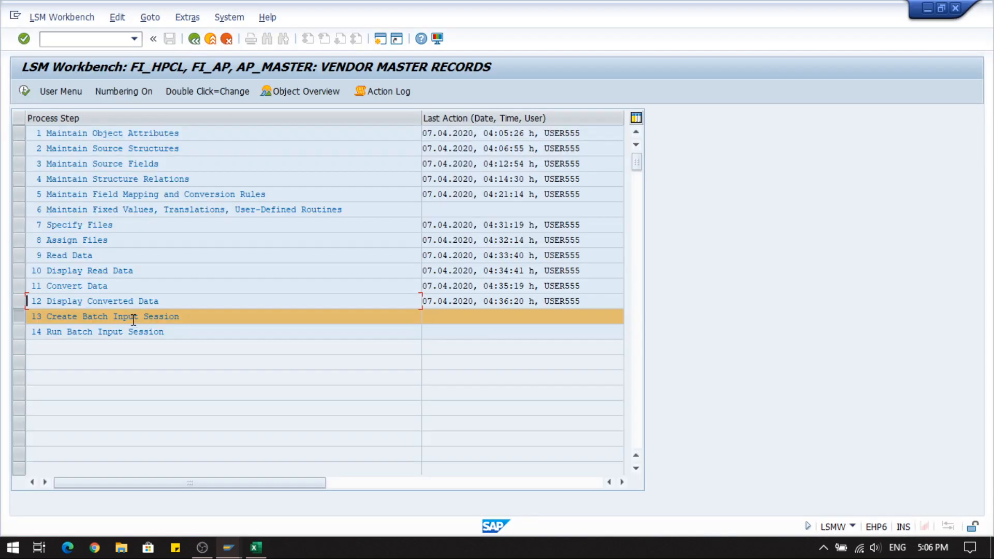
double_click(133, 317)
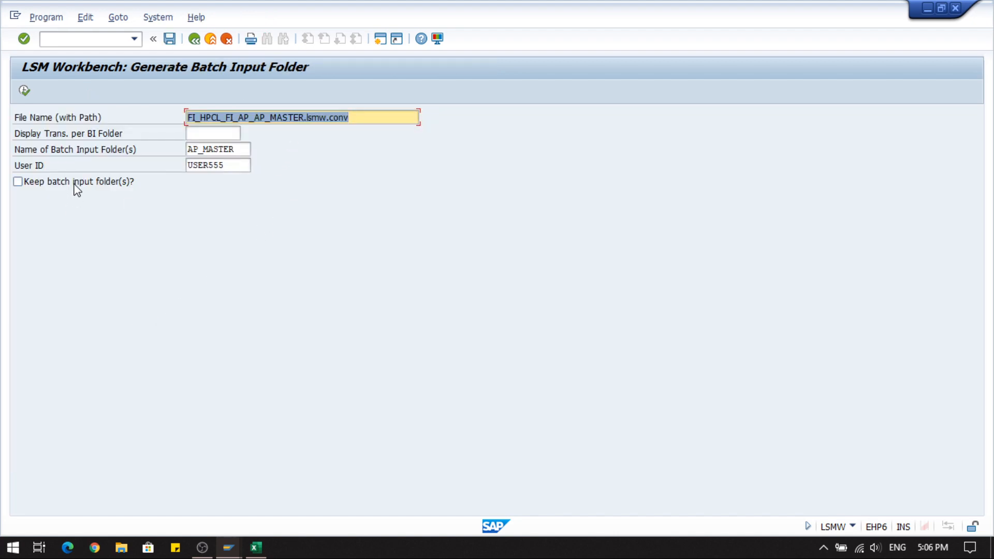
left_click(357, 116)
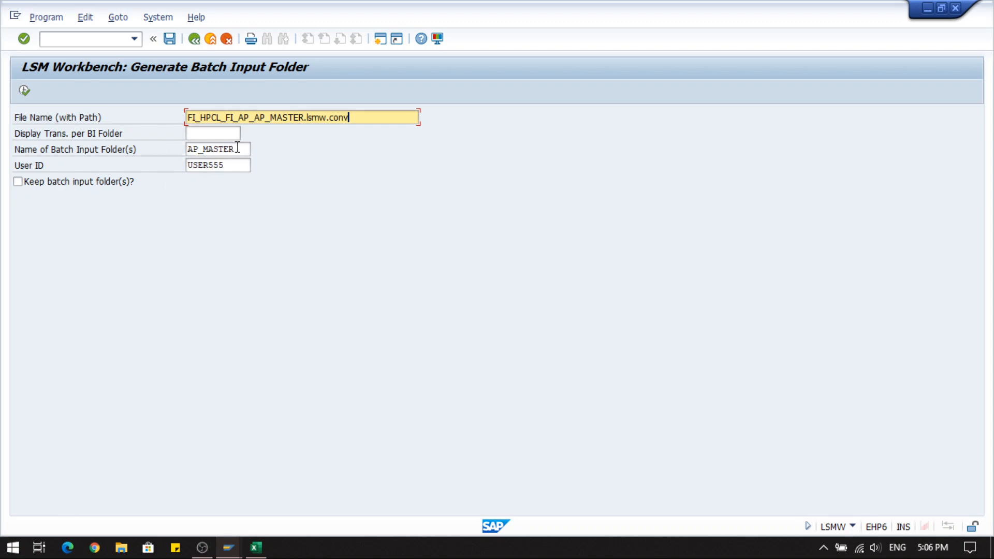
left_click(73, 186)
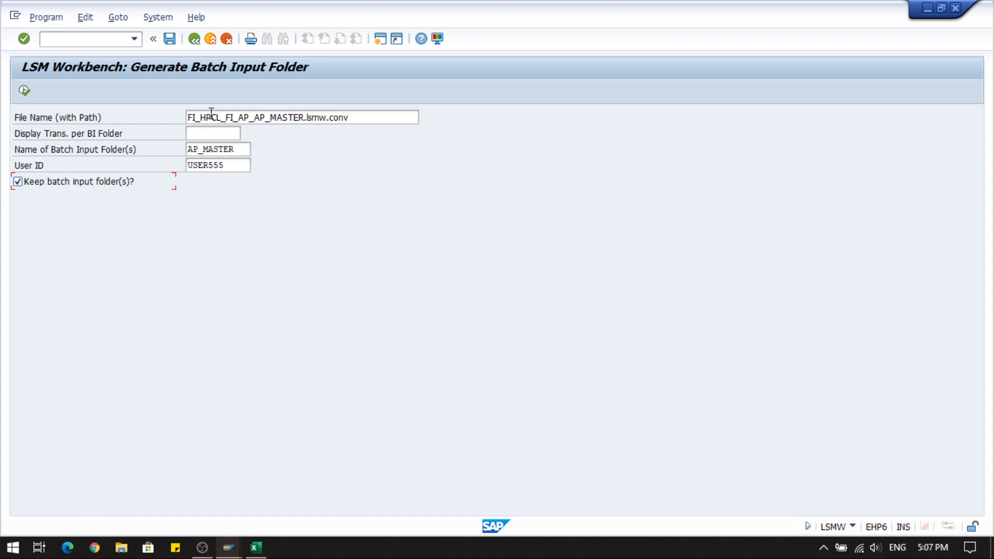
left_click(174, 45)
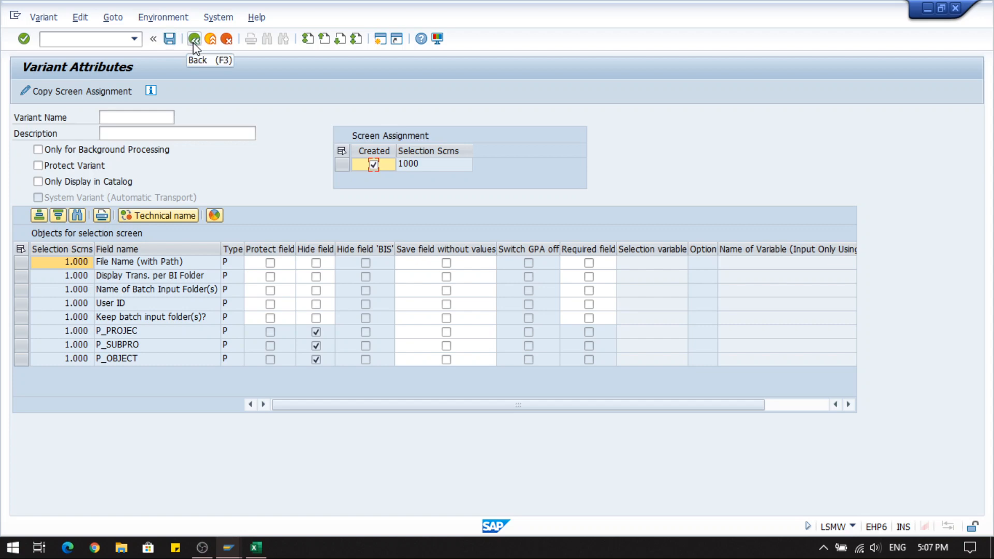
left_click(195, 47)
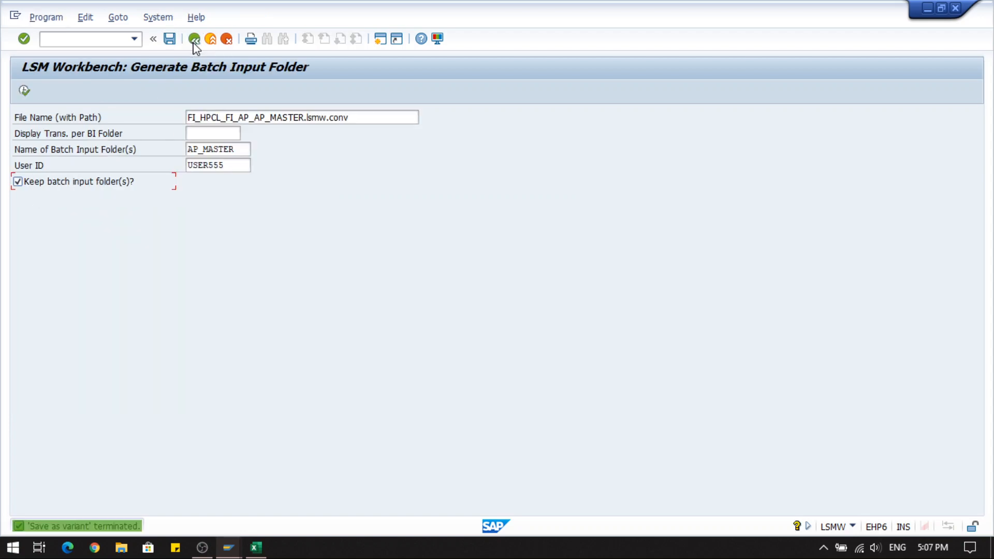
Step: Generate the AP_MASTER batch input folder, acknowledge the creation notice, and open Run Batch Input Session
left_click(24, 91)
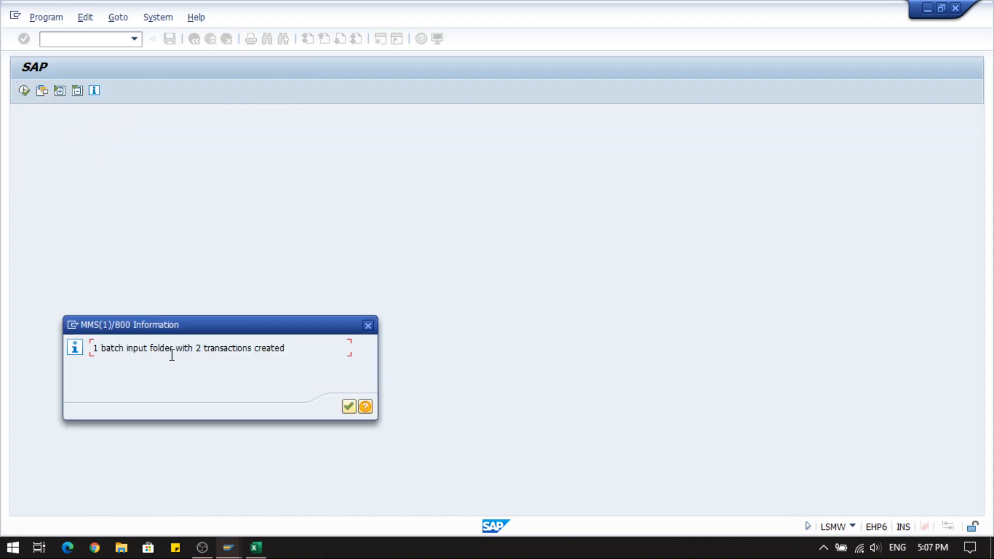
left_click(349, 408)
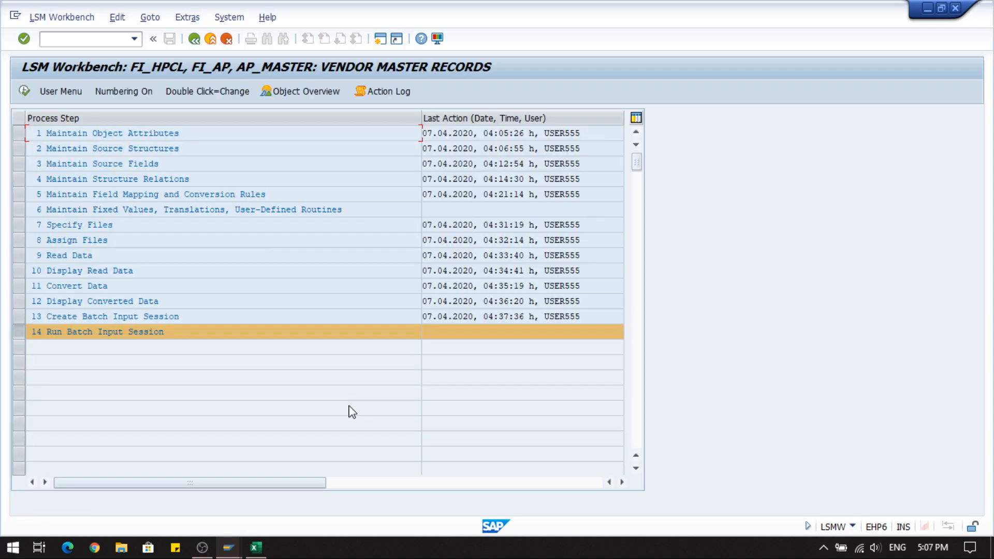
double_click(111, 332)
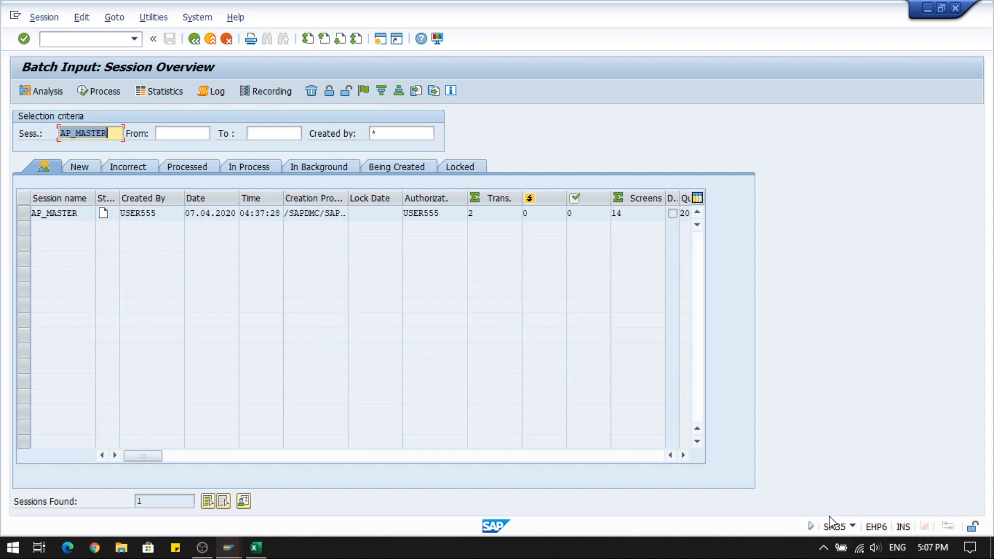
Step: Process the AP_MASTER session in Background mode with Dynpro standard size enabled
left_click(26, 218)
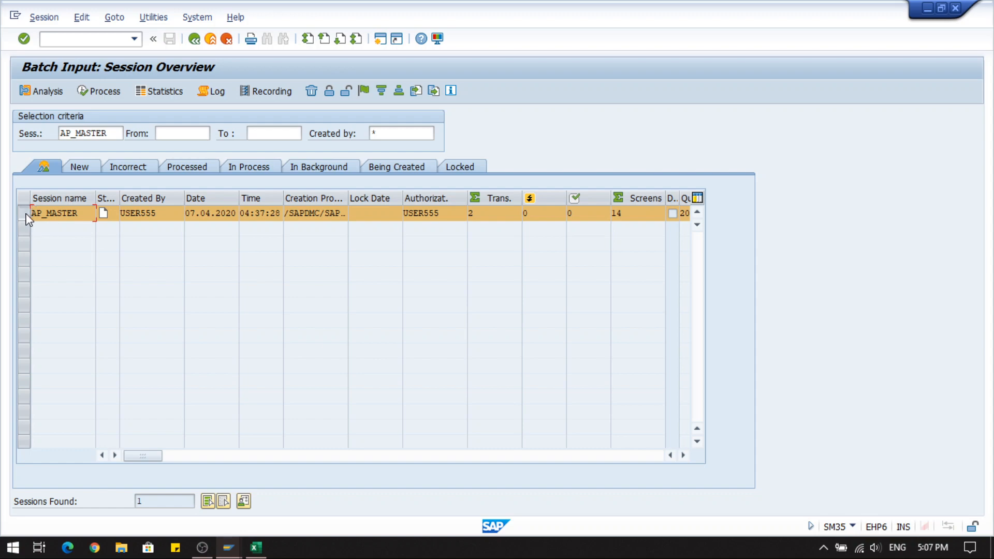
left_click(100, 93)
left_click(85, 267)
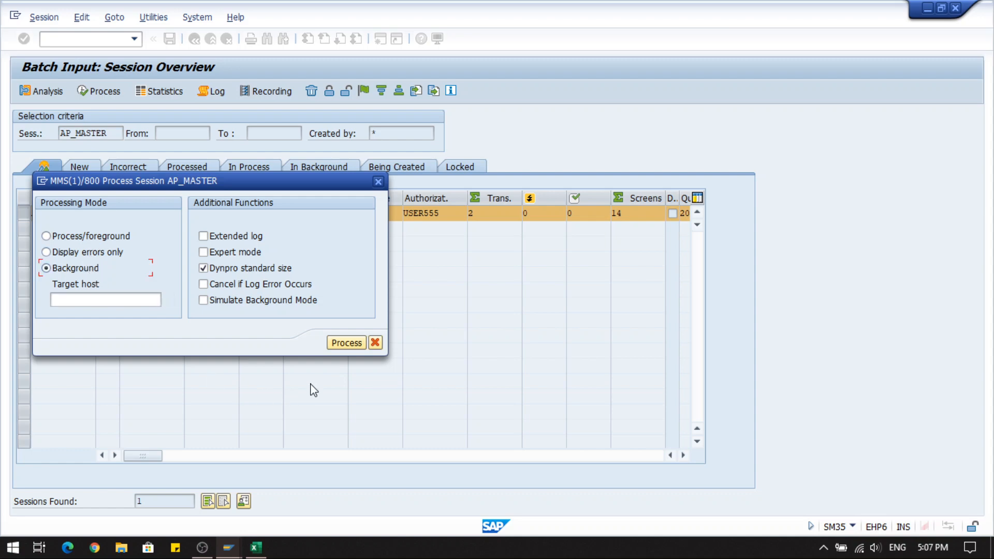
left_click(334, 343)
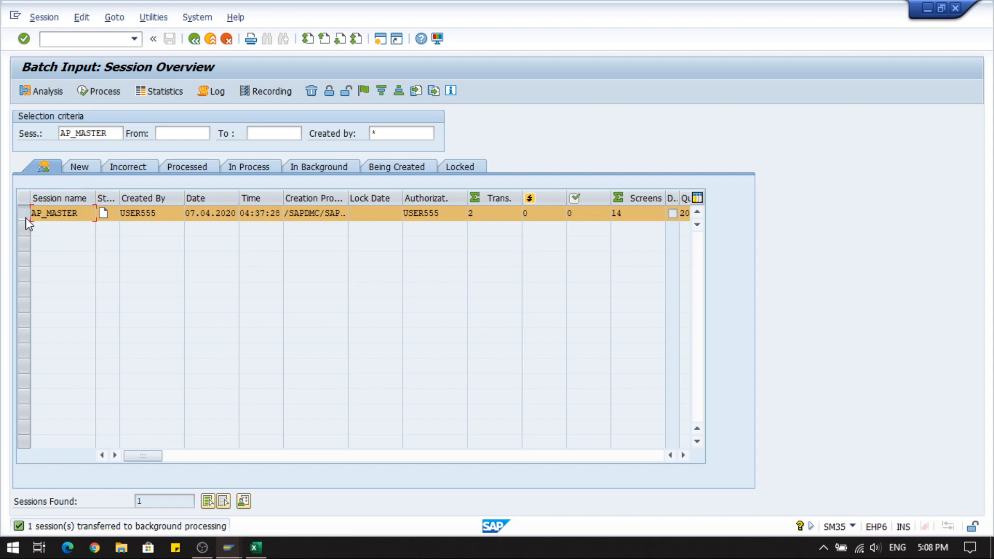
Step: Check the AP_MASTER session's statistics and its transaction analysis, and return to the session overview
left_click(157, 98)
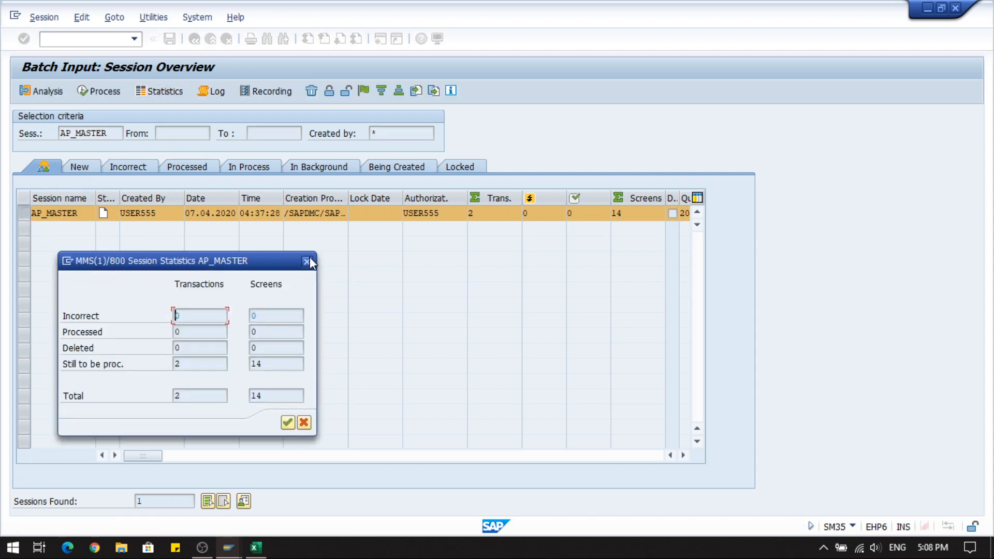
left_click(309, 260)
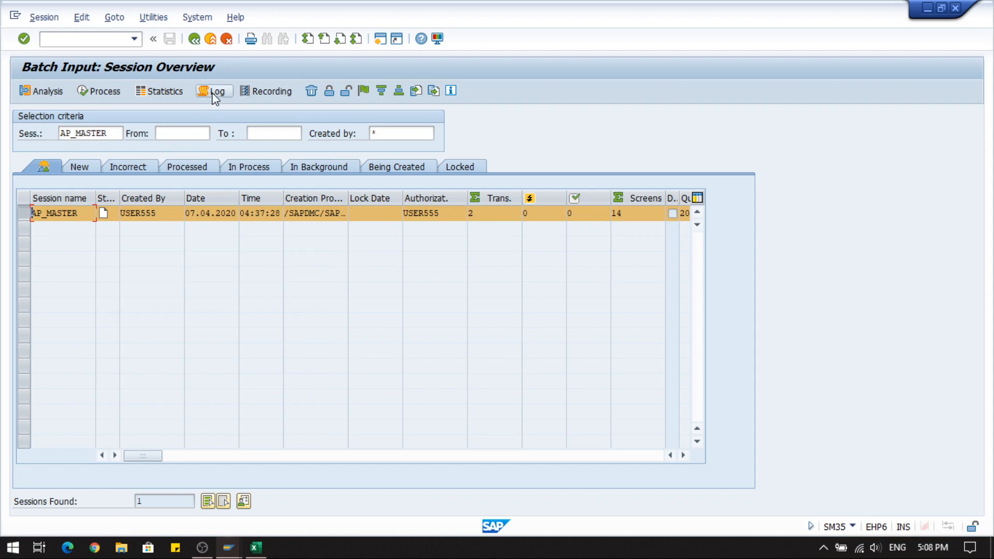
left_click(56, 92)
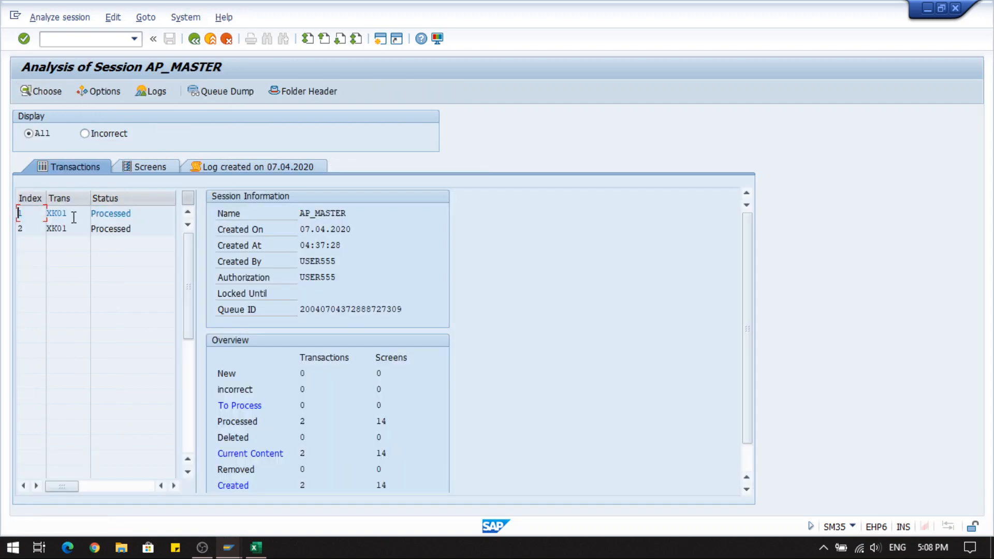
left_click(67, 213)
left_click(133, 212)
left_click(194, 39)
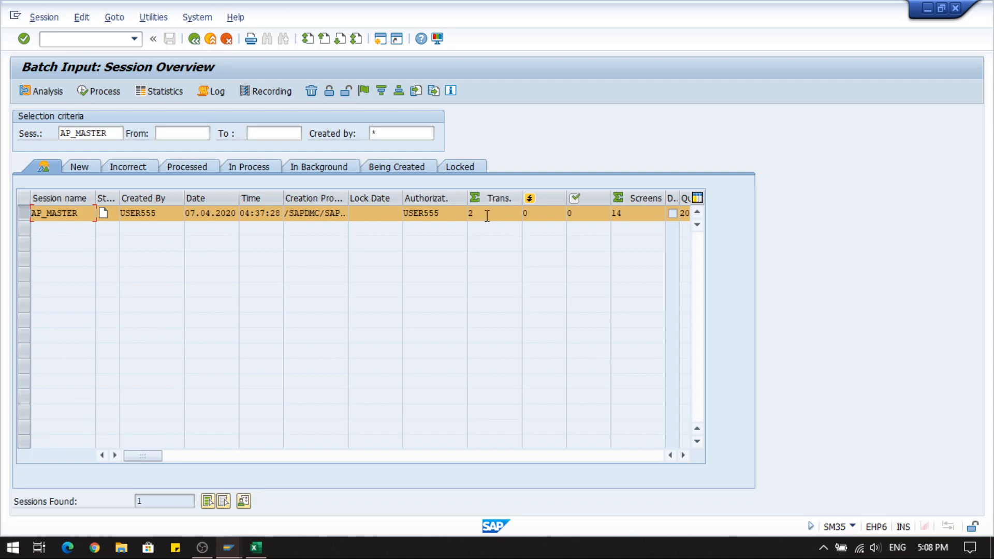
Step: Reopen Run Batch Input Session from the process steps and analyze the AP_MASTER session's XK01 transactions
left_click(190, 44)
double_click(74, 316)
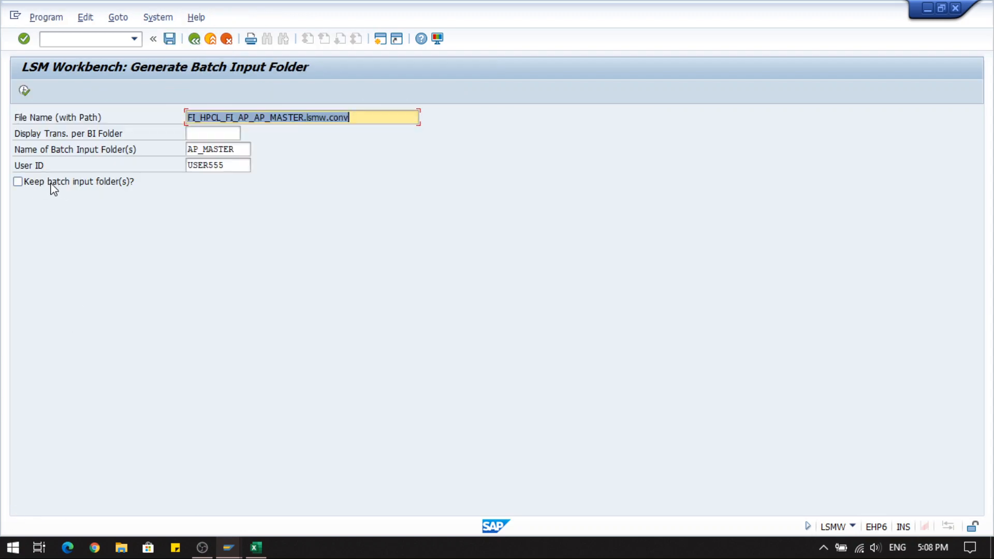
left_click(194, 39)
double_click(72, 332)
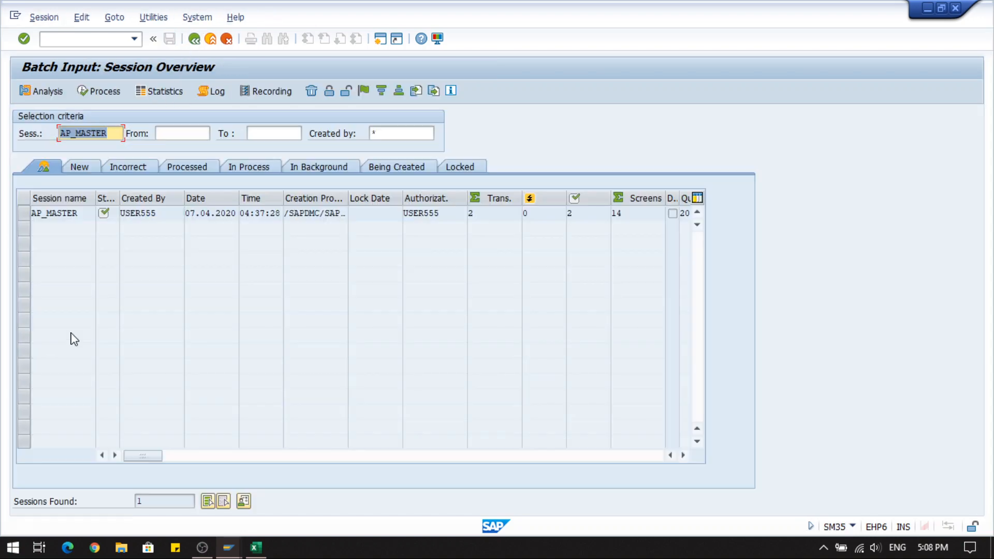
left_click(36, 212)
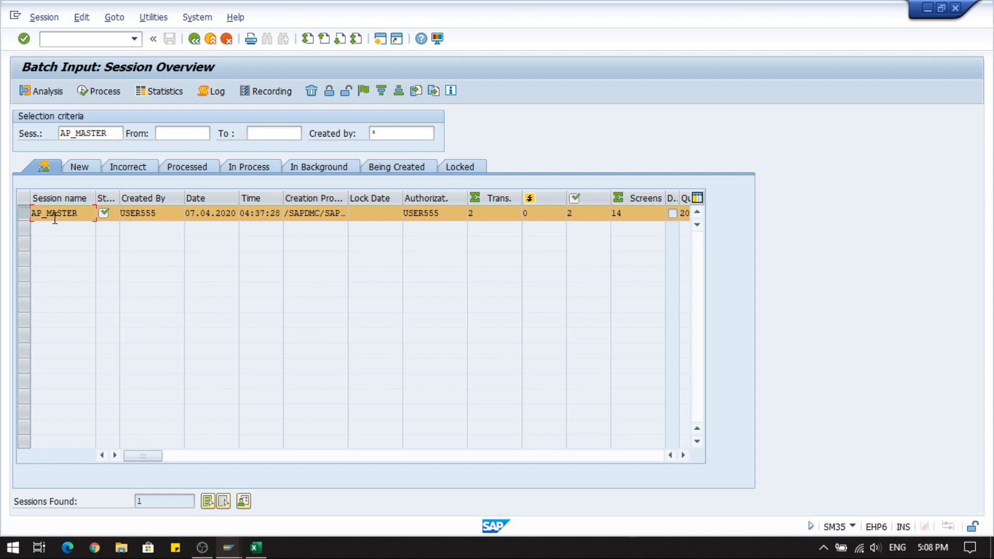
left_click(44, 96)
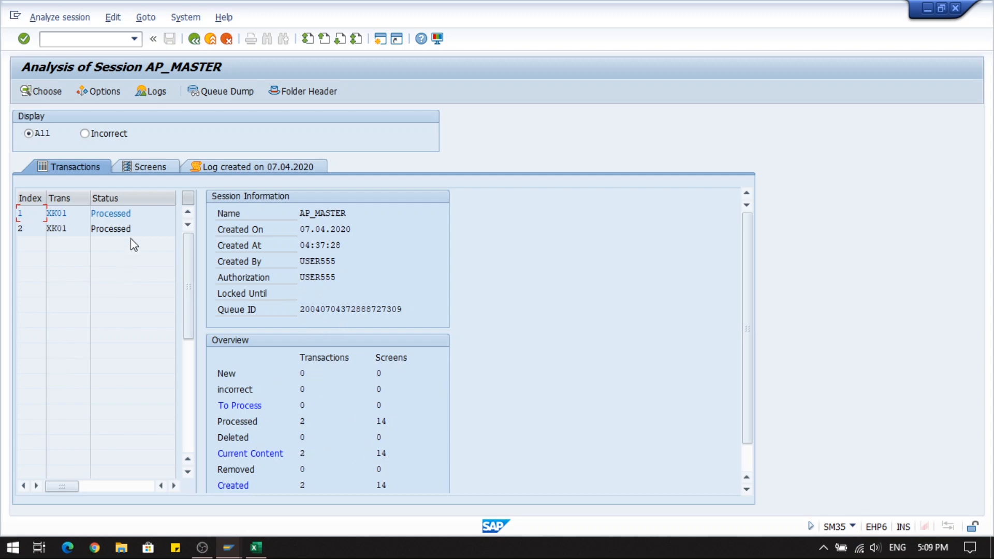
Step: Return to the LSMW process steps and open the Change Vendor transaction XK02 in a new session
left_click(194, 40)
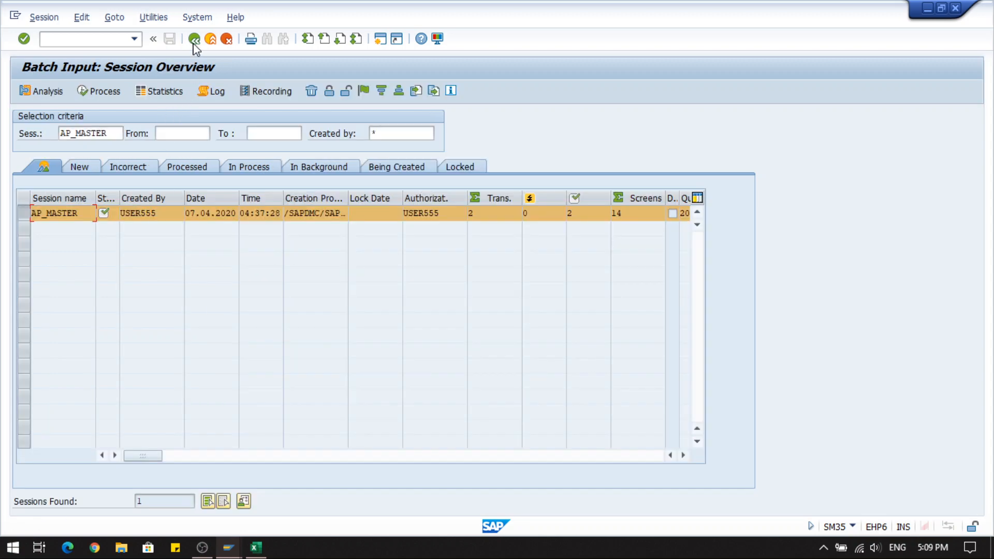
left_click(194, 39)
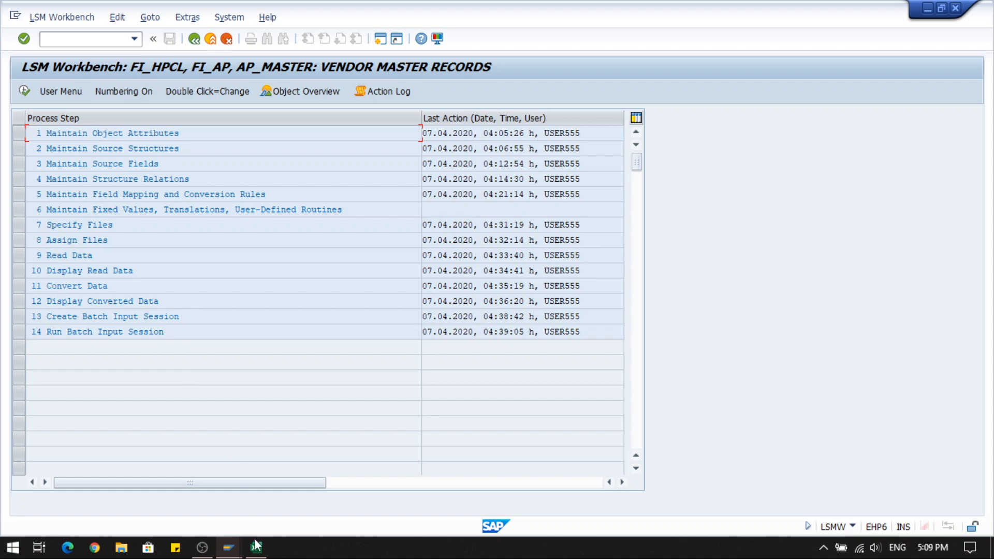
mouse_move(236, 552)
left_click(258, 511)
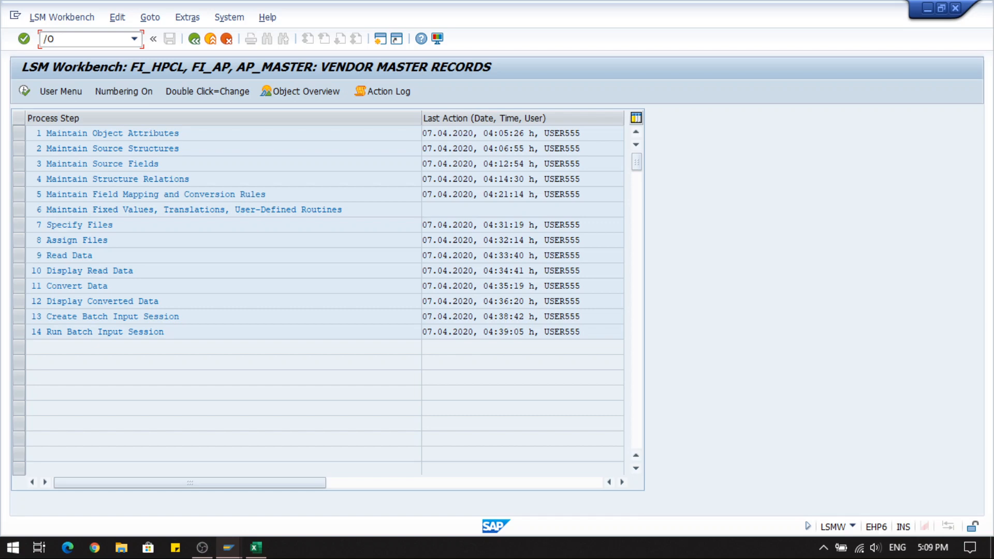
type("02")
key("Return")
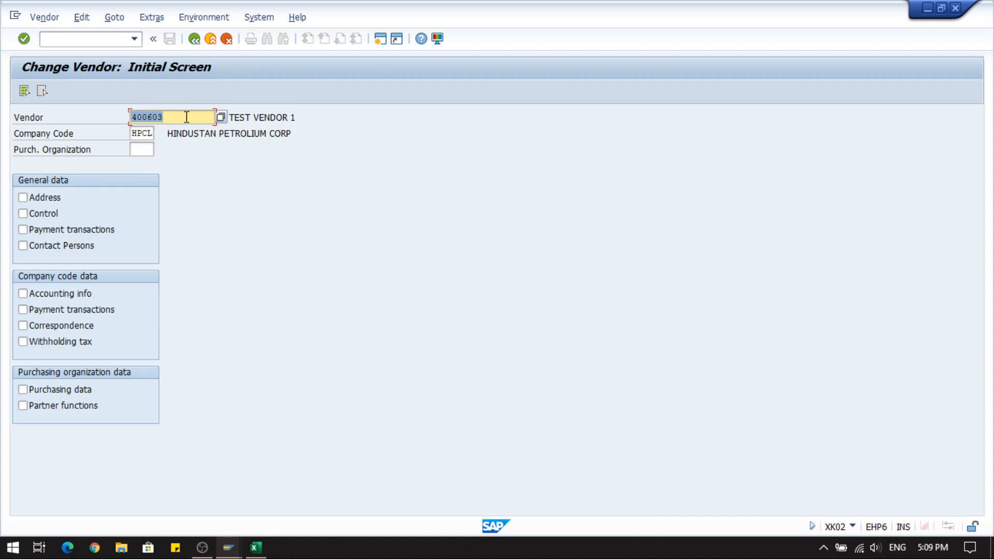
Step: Enter the vendor number of TEST VENDOR 2, select Address and Accounting info, and open the record
left_click(186, 117)
key("BackSpace")
type("4")
left_click(50, 199)
left_click(68, 294)
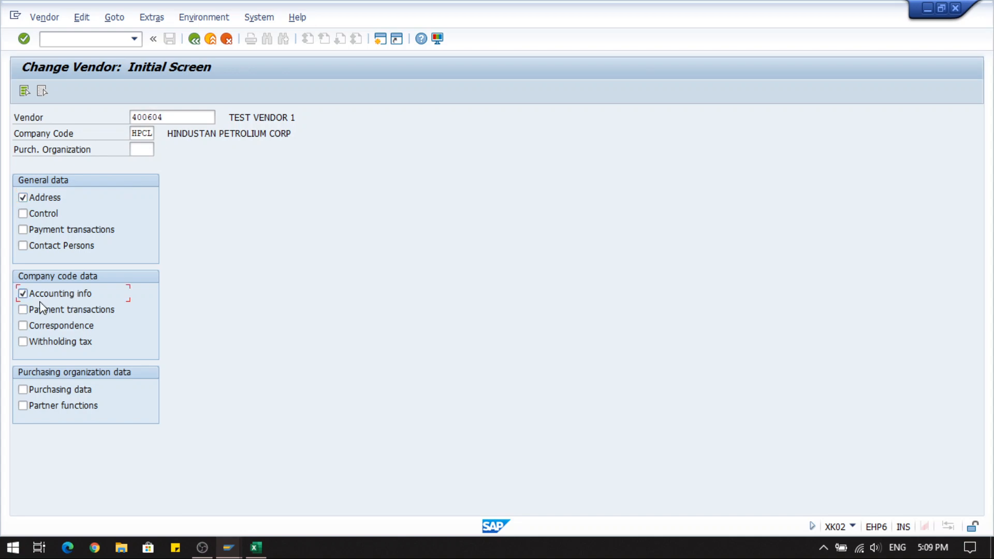
key("Return")
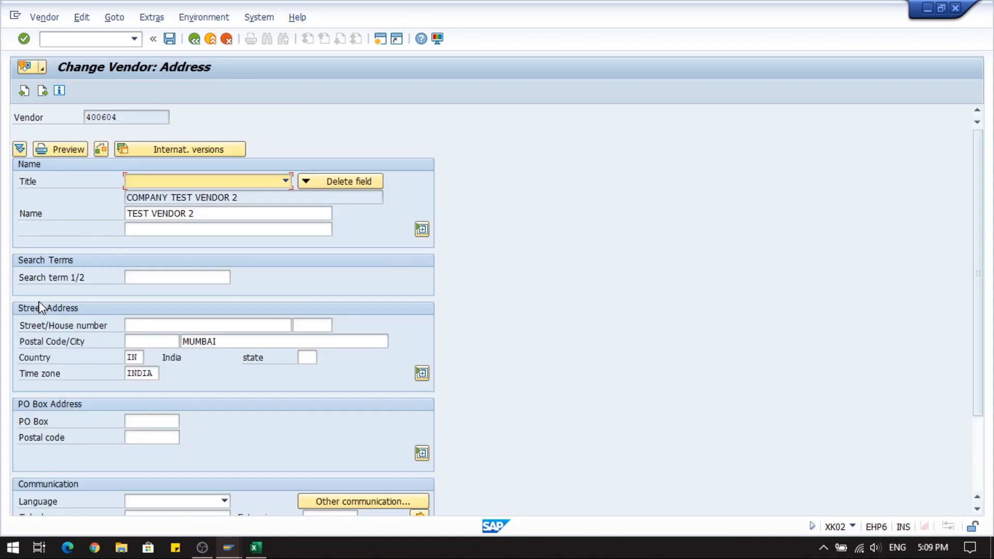
Step: Review TEST VENDOR 2's name, address and accounting information, and return to the Change Vendor initial screen
left_click(189, 214)
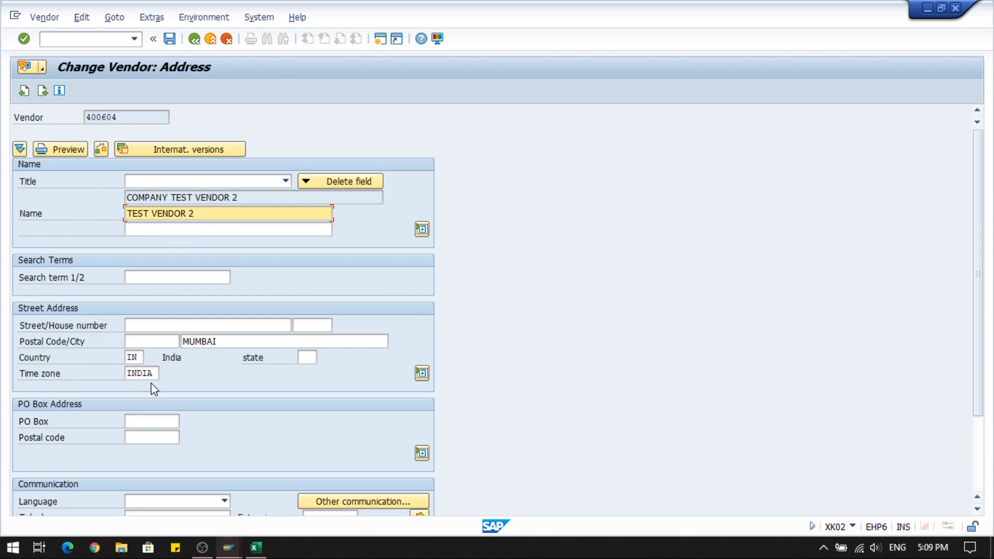
left_click(42, 91)
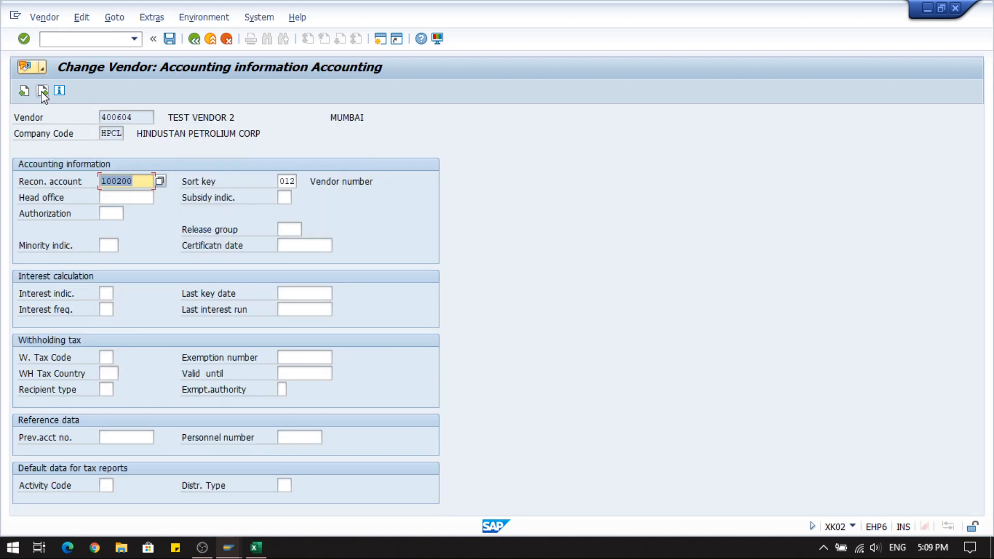
left_click(194, 39)
left_click(271, 272)
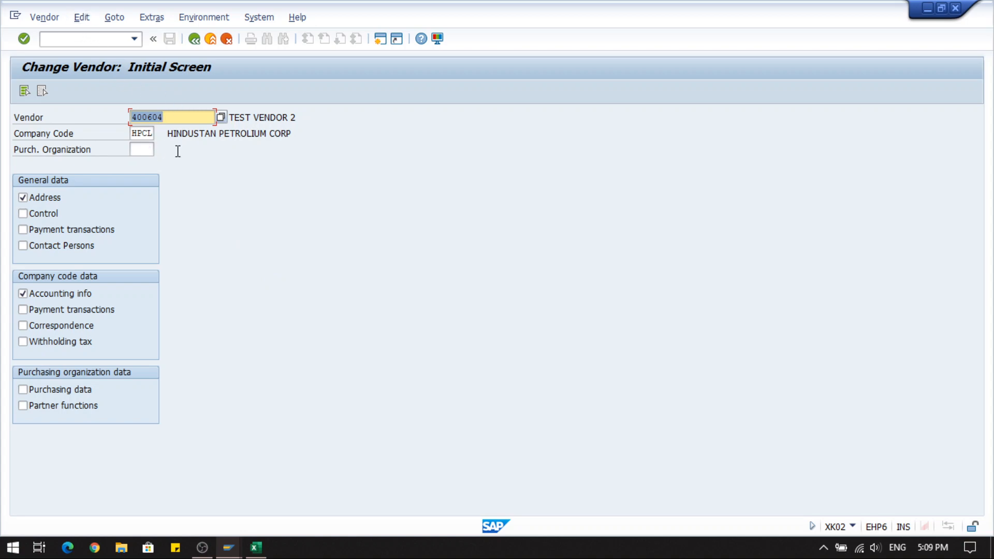
Step: Open TEST VENDOR 3 by its vendor number, check its address data, and return to the initial screen
left_click(171, 116)
key("BackSpace")
type("5")
key("Return")
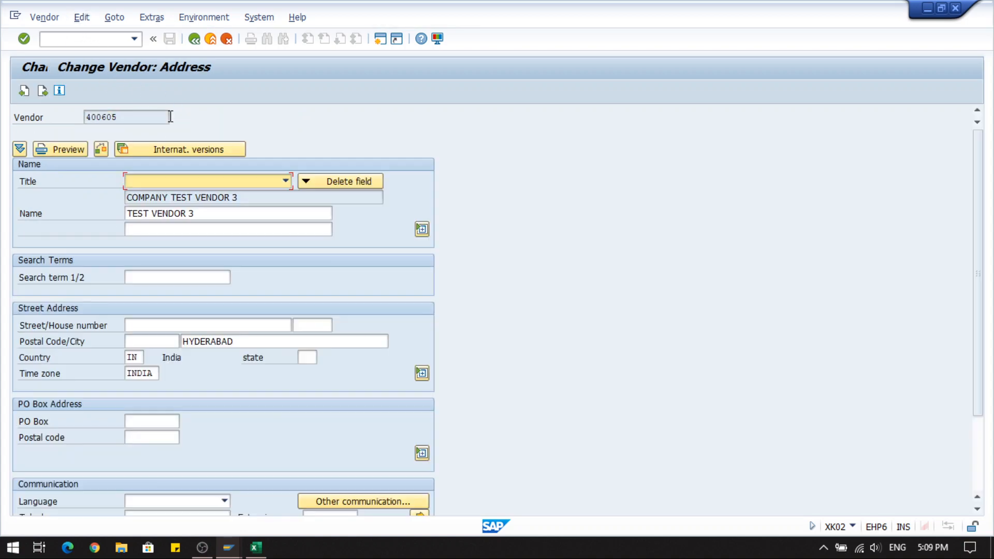
left_click(194, 39)
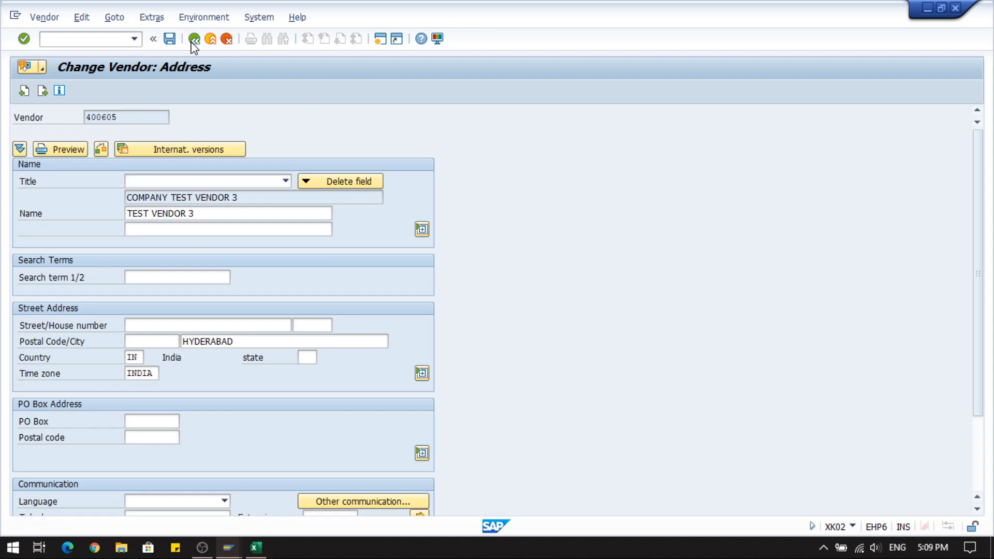
left_click(264, 268)
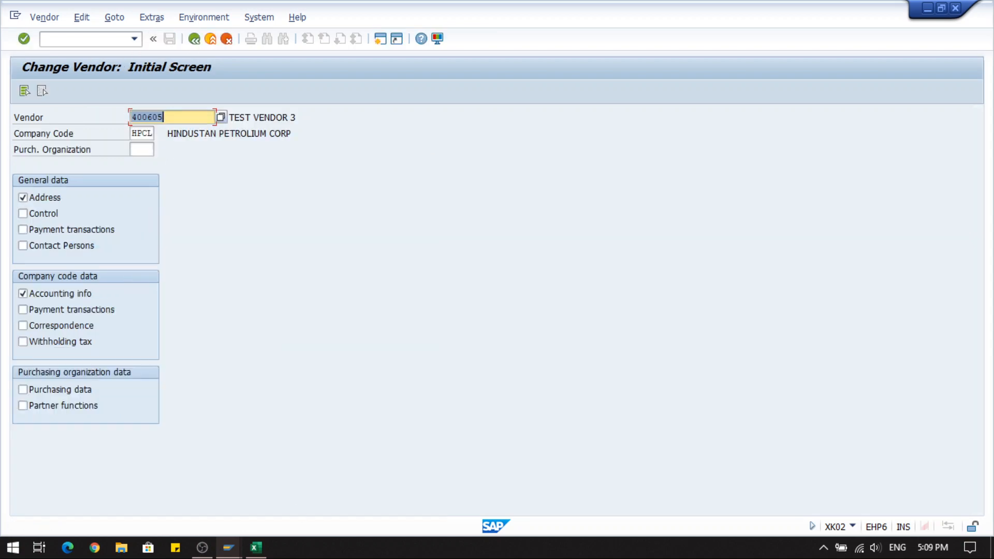
Step: Close the Change Vendor session and bring the LSM Workbench session for AP_MASTER back to the front
mouse_move(230, 549)
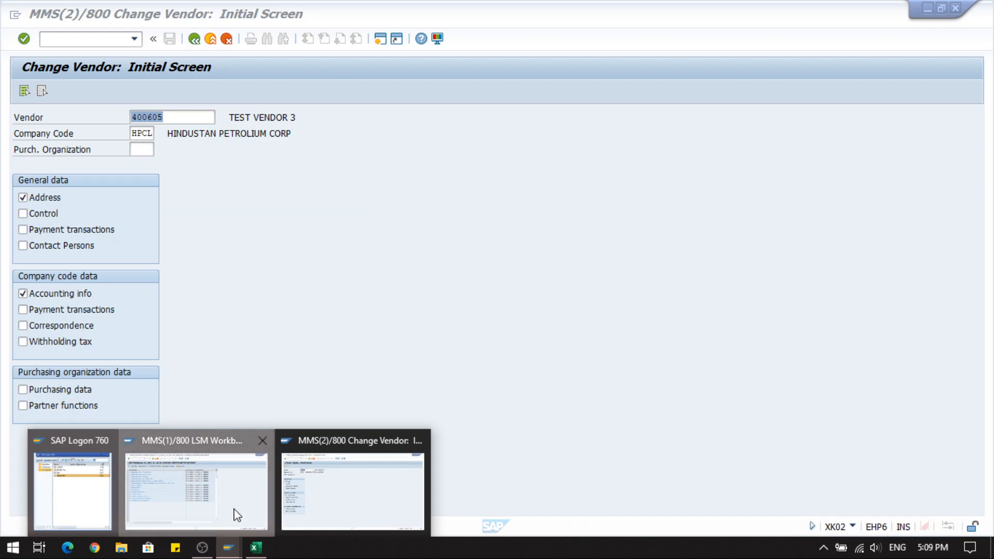
left_click(235, 514)
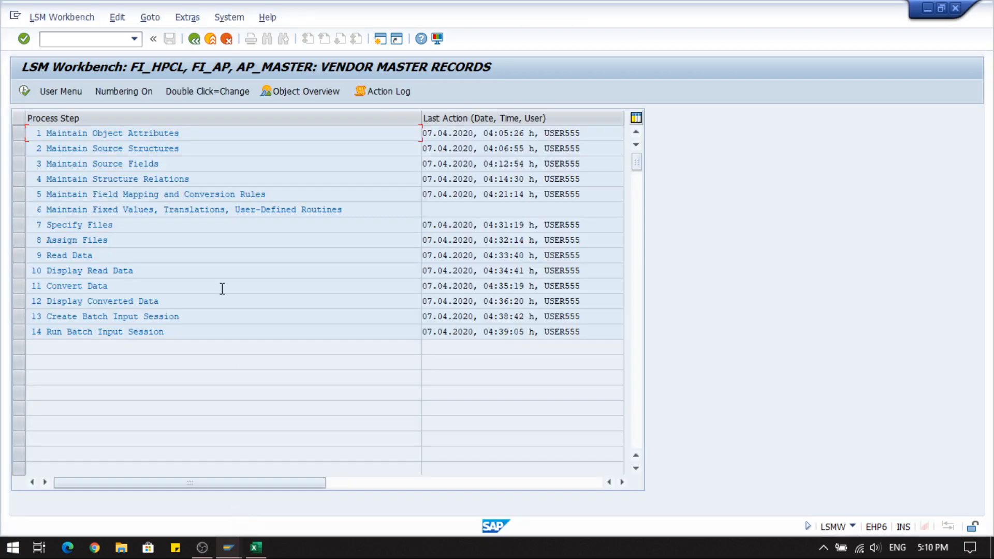
left_click(939, 12)
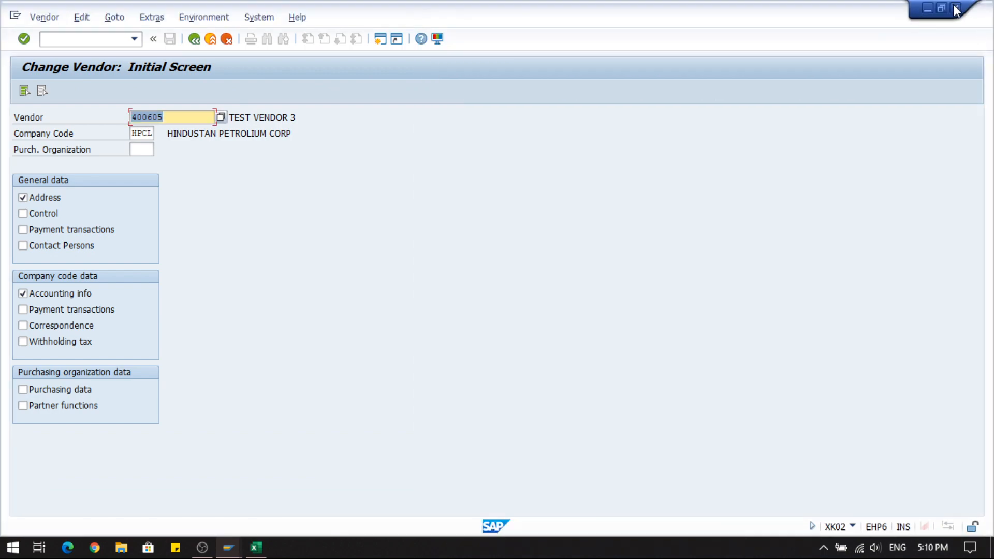
left_click(956, 10)
mouse_move(228, 547)
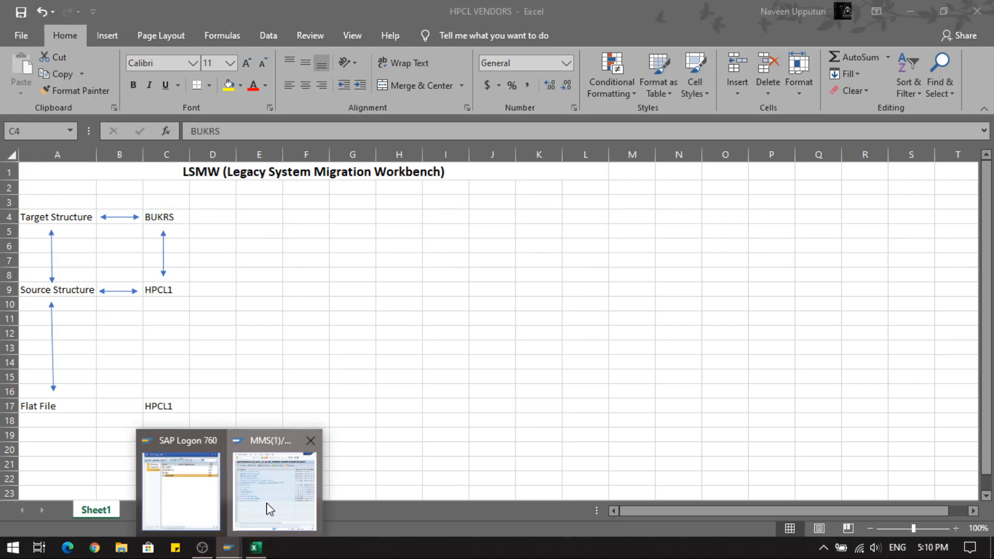
left_click(269, 510)
left_click(927, 8)
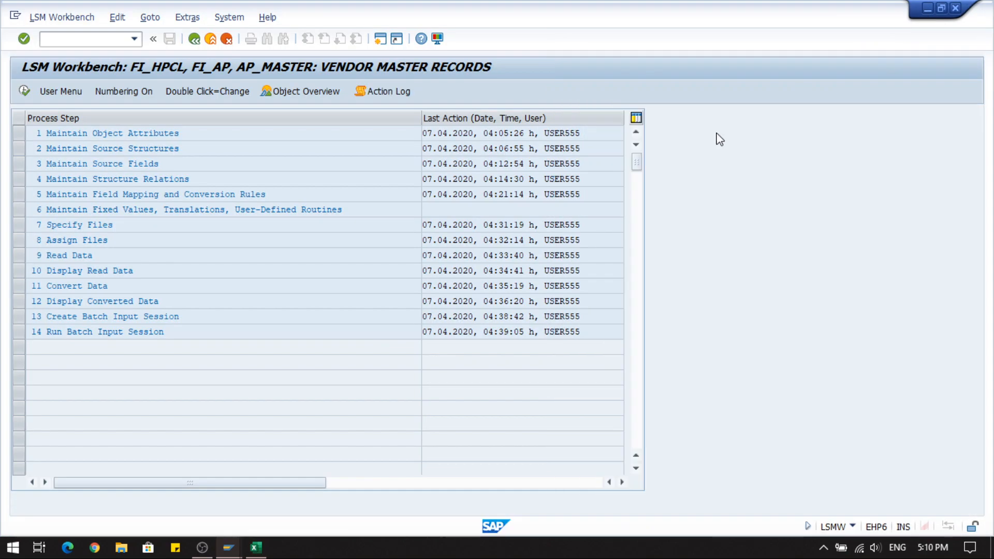
Step: Review the last-action times of the AP_MASTER process steps and the object's action log, and close the log
left_click(493, 179)
left_click(504, 315)
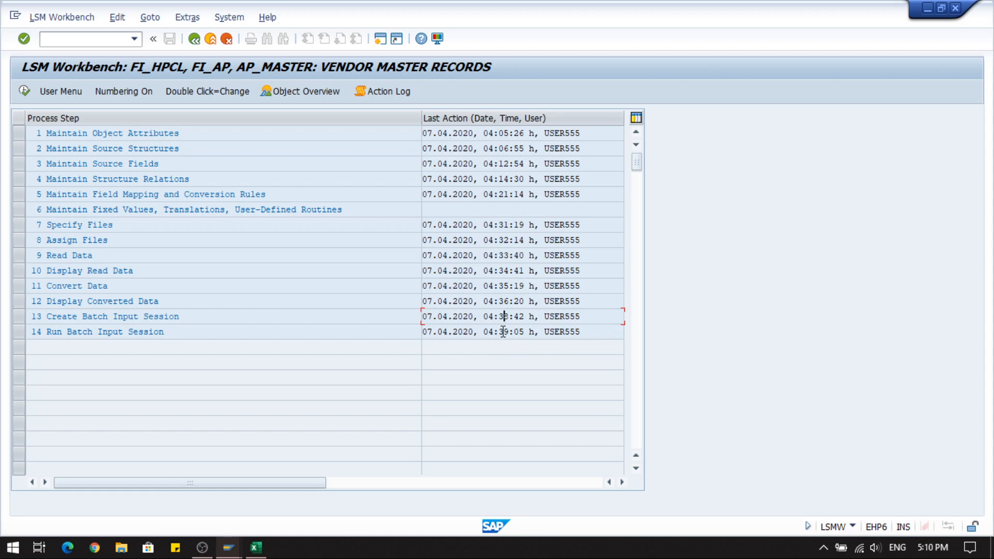
left_click(495, 254)
left_click(386, 91)
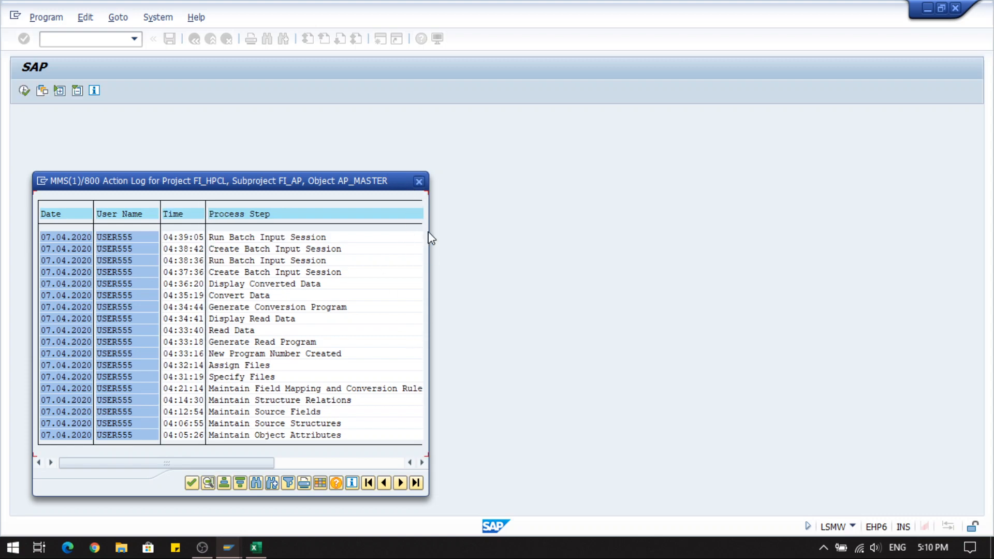
left_click(418, 182)
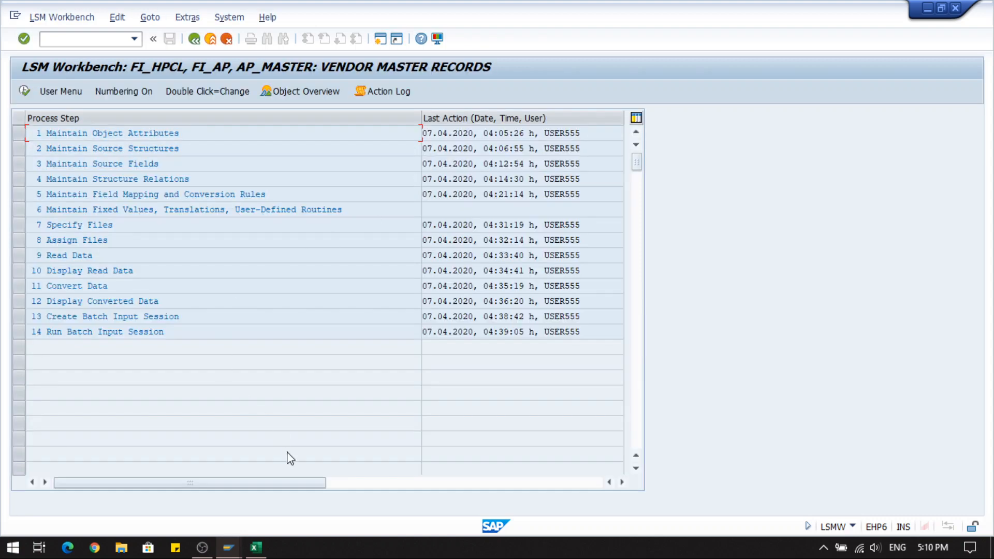
mouse_move(256, 547)
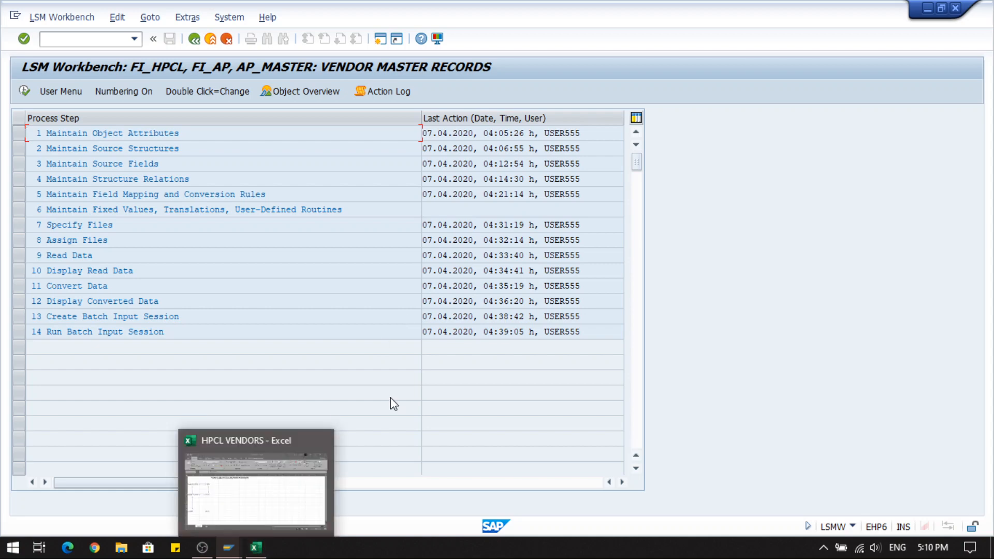
Step: Shrink the LSM Workbench window and the HPCL VENDORS workbook in Excel, and arrange them side by side
left_click(941, 8)
left_click_drag(657, 16, 342, 18)
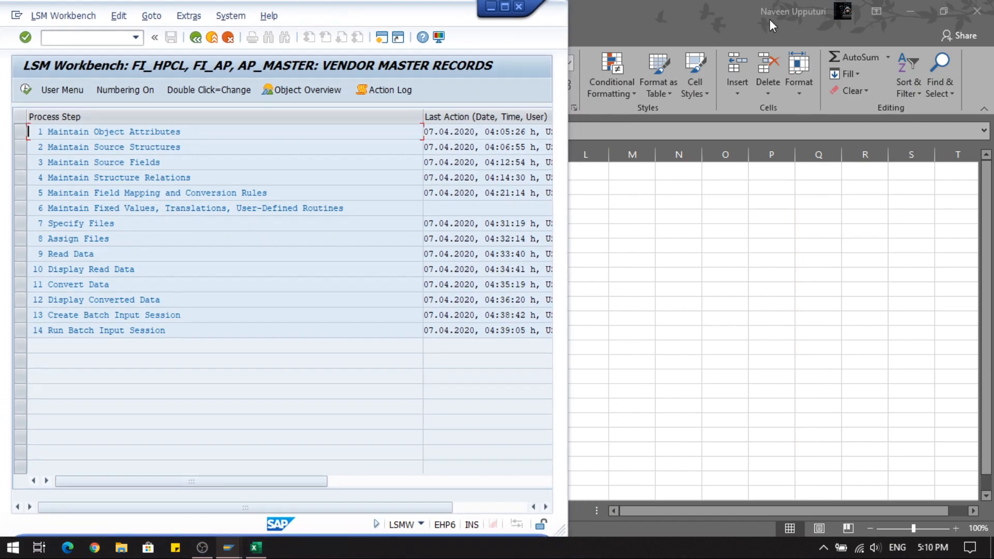
left_click(944, 11)
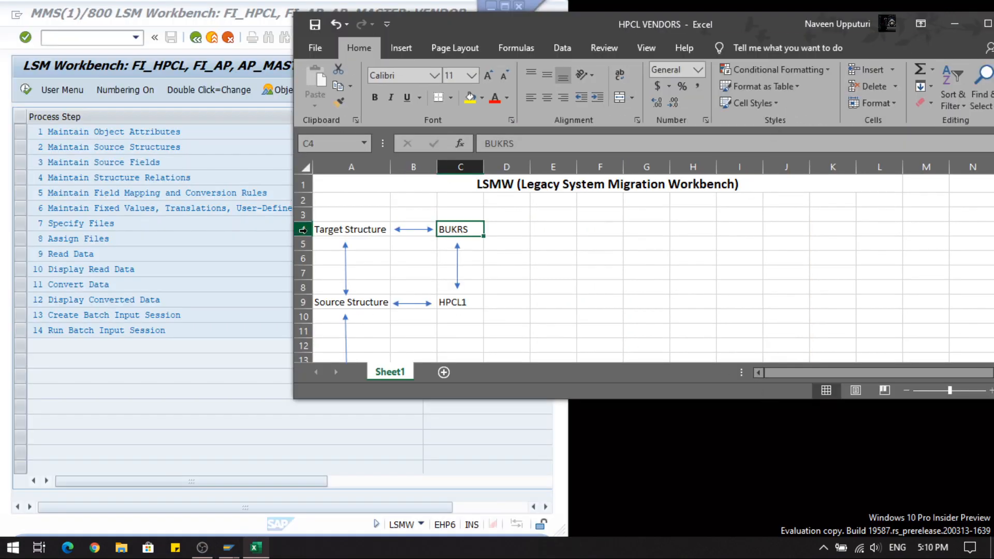
left_click_drag(288, 238, 576, 256)
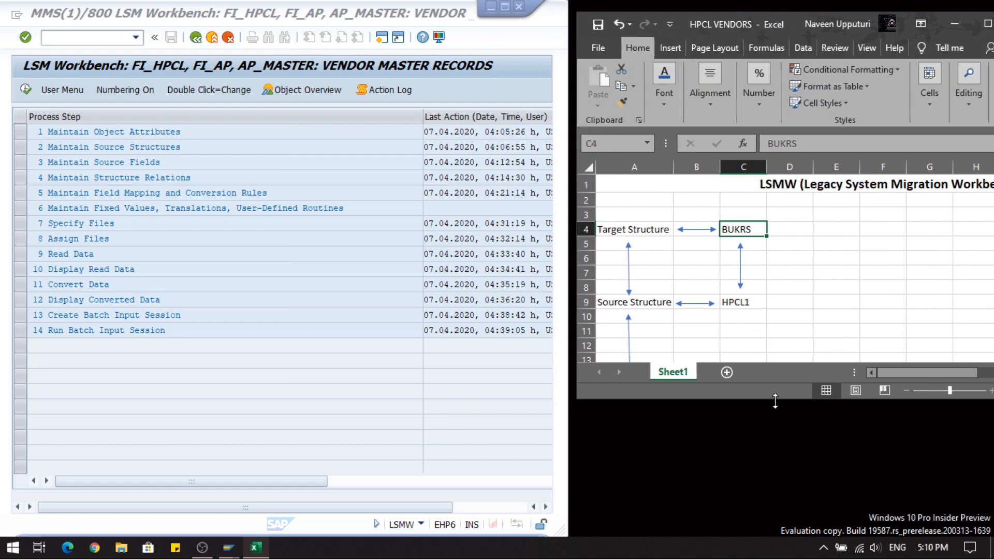
left_click_drag(777, 399, 776, 532)
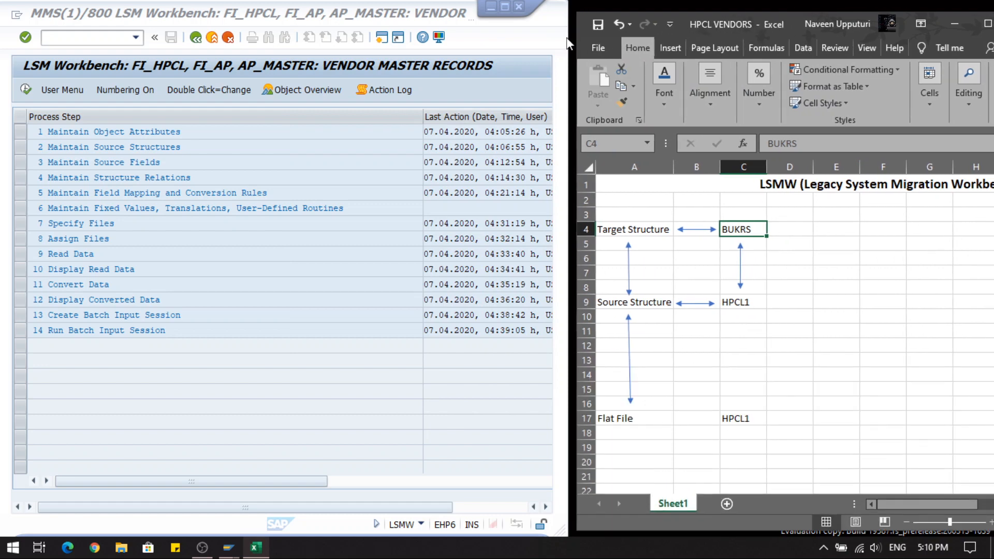
left_click_drag(572, 44, 605, 65)
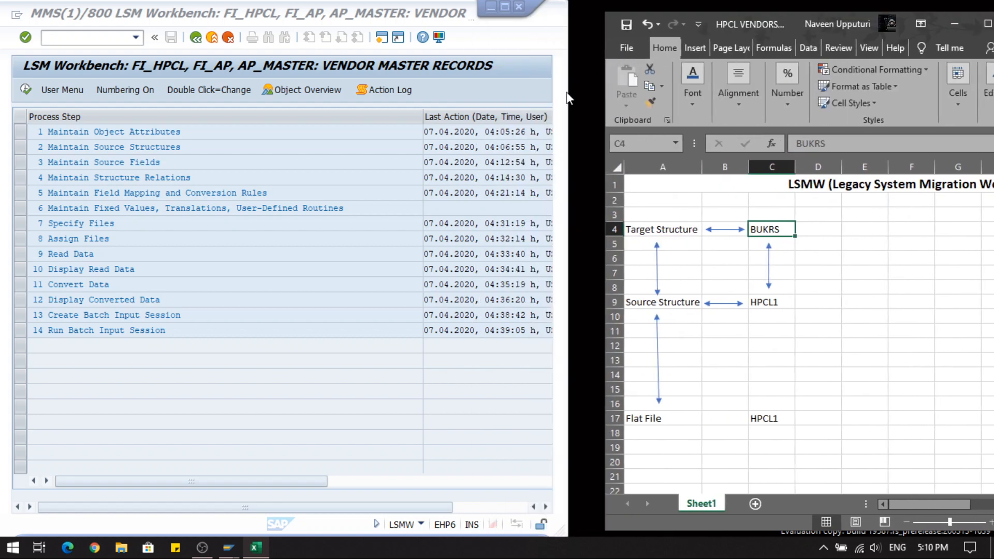
left_click(567, 95)
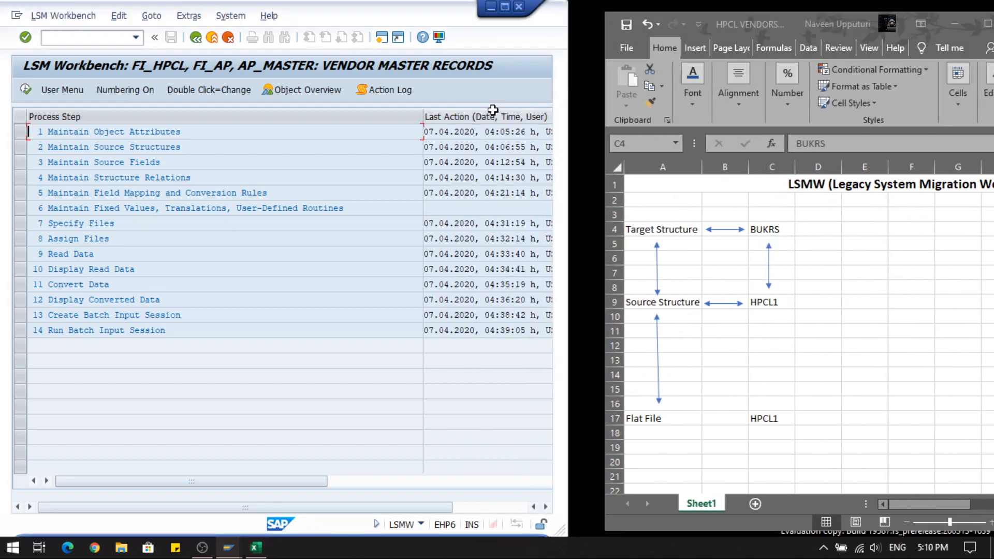
left_click_drag(568, 147, 493, 152)
left_click_drag(606, 196, 501, 206)
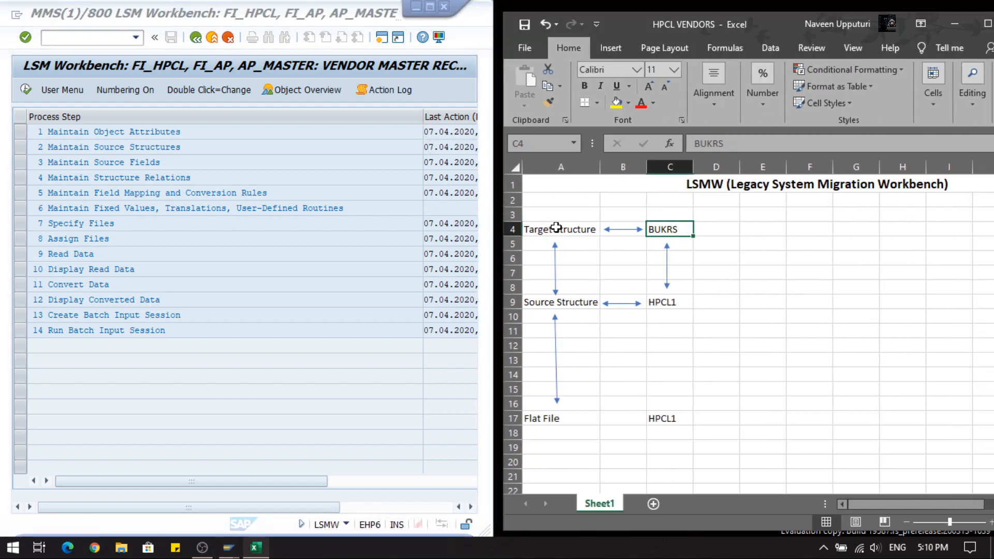
Step: Compare the Target Structure and its BUKRS field in the LSMW diagram with the Maintain Object Attributes process step
left_click(557, 228)
left_click(109, 133)
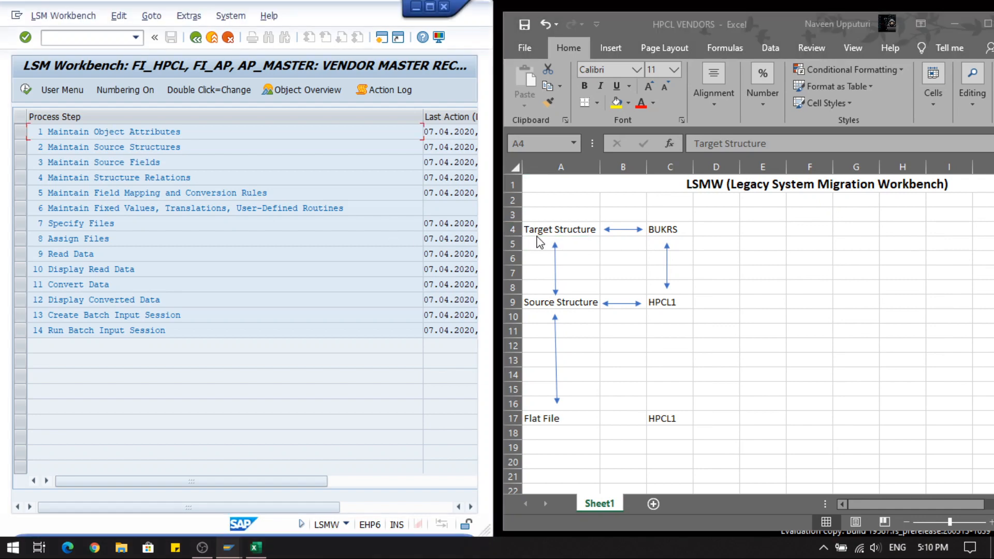
left_click(563, 227)
left_click(666, 228)
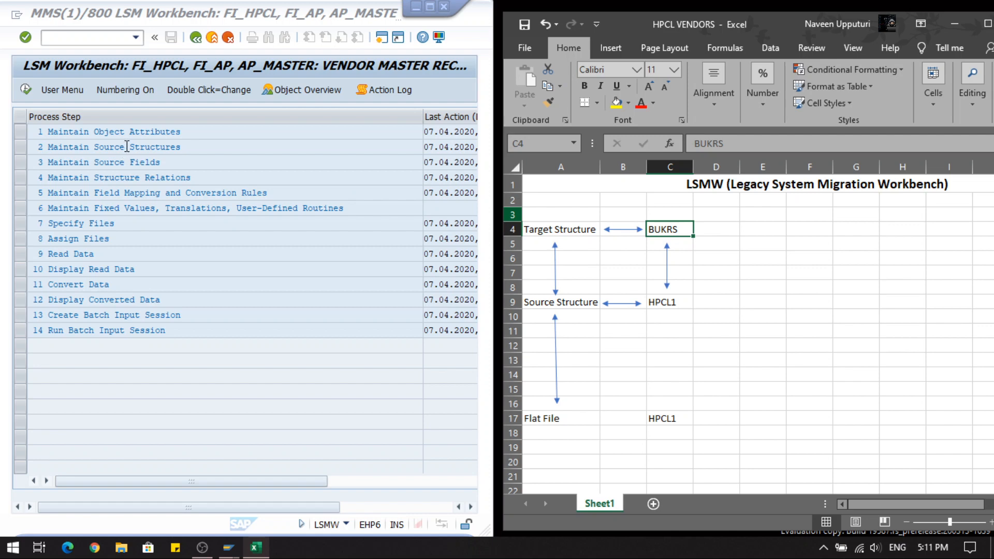
Step: Examine the Source Structure and HPCL1 entries against the Target Structure, and relate them to the Maintain Source Structures process step
left_click(563, 303)
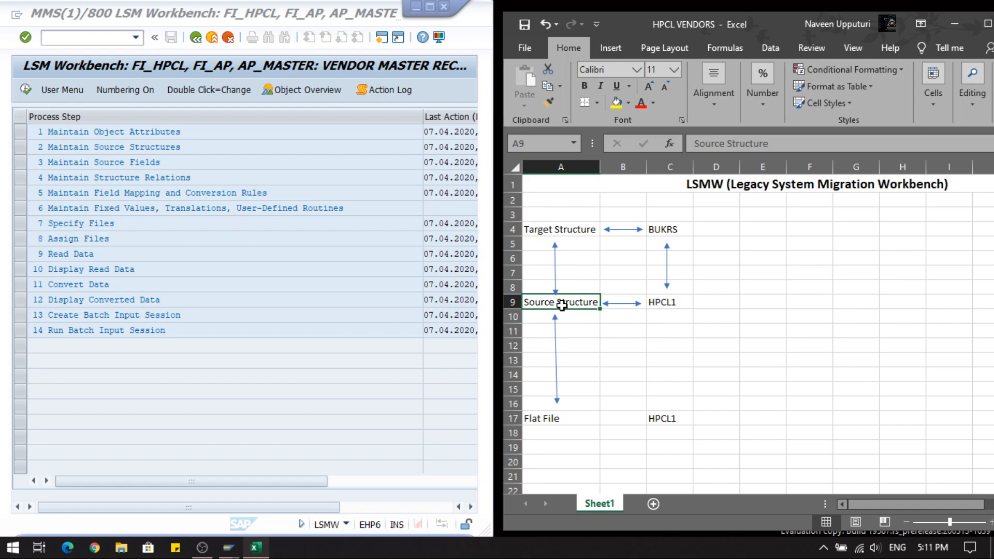
left_click(657, 306)
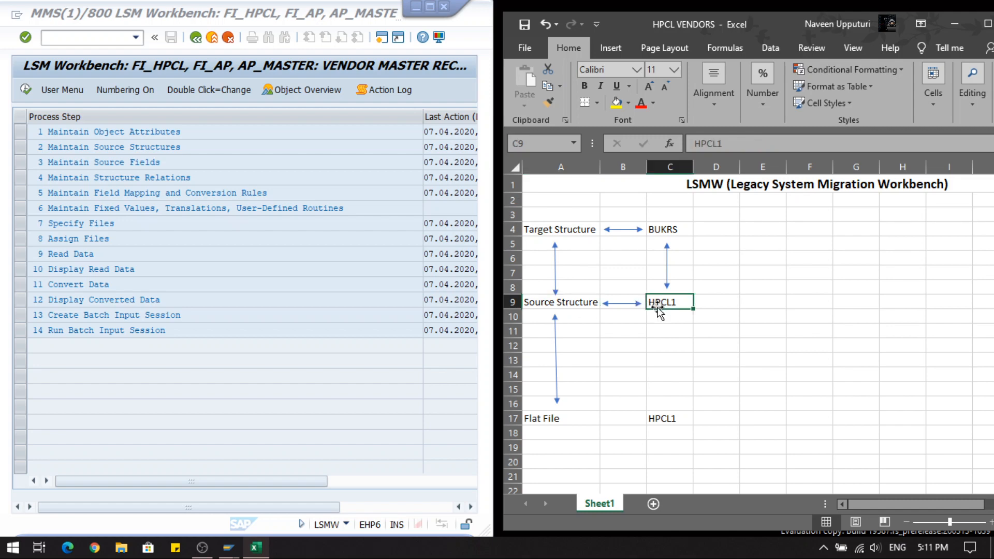
left_click(568, 303)
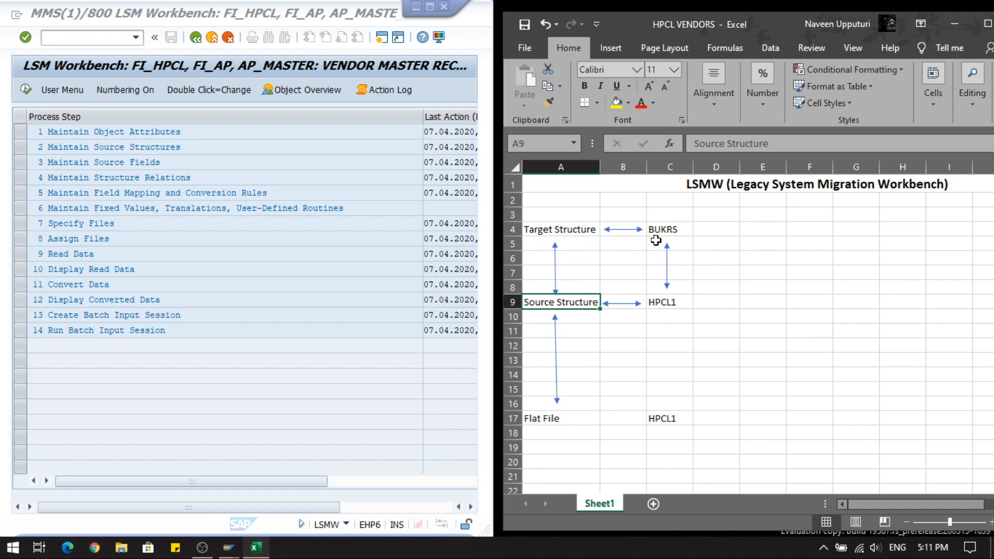
left_click(656, 240)
left_click(564, 230)
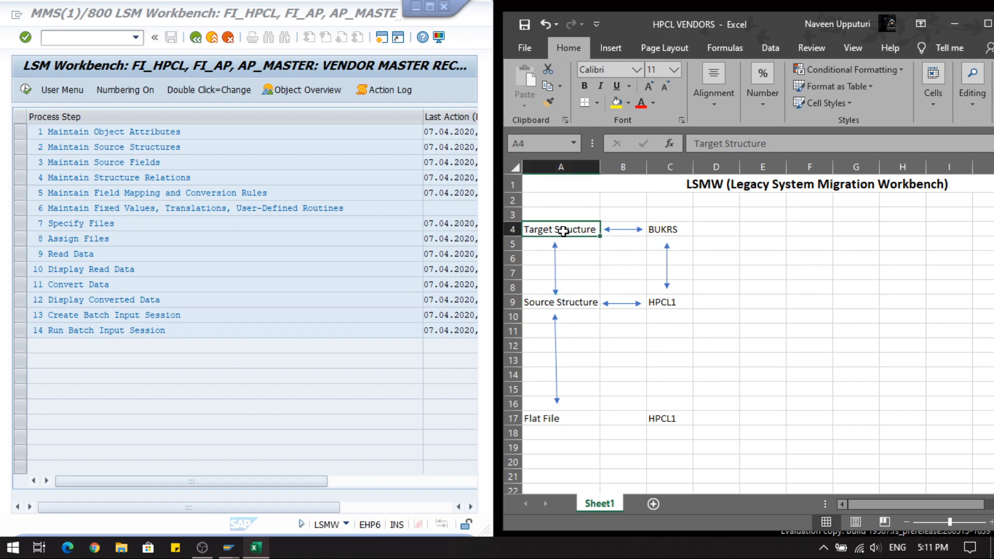
left_click(664, 230)
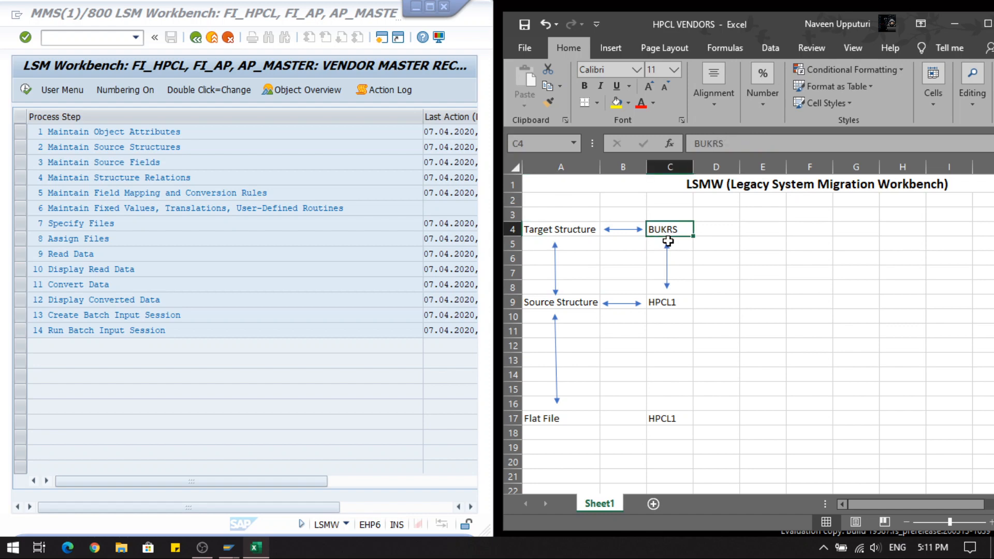
left_click(582, 303)
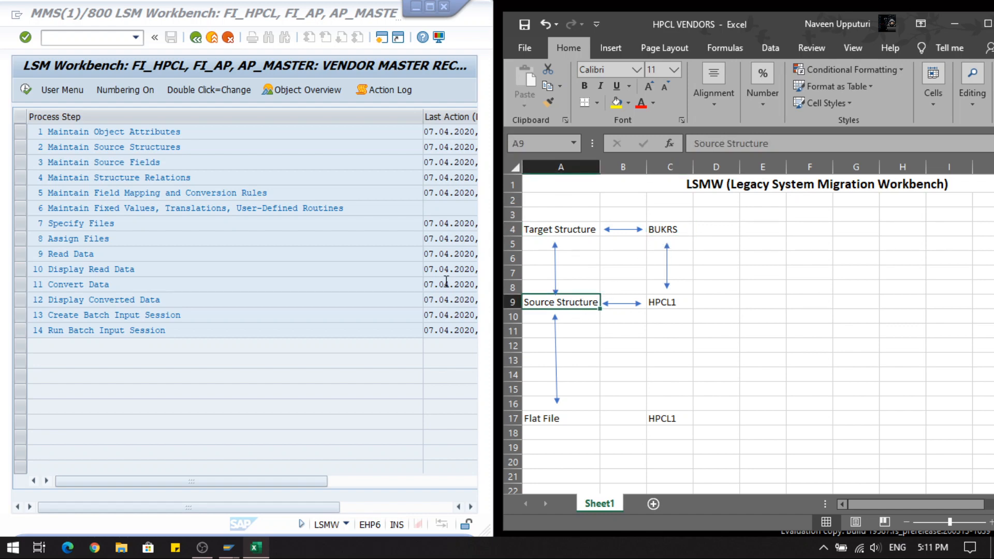
left_click(146, 146)
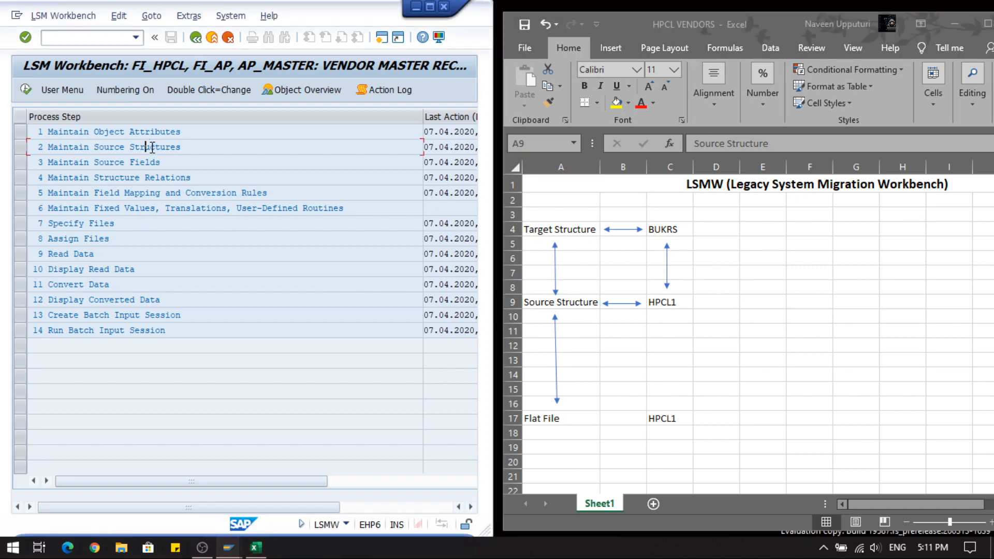
Step: Examine the BUKRS and HPCL1 entries and the cells beside them as the fields of the target and source structures
left_click(669, 297)
left_click(661, 233)
key("Right")
key("Right")
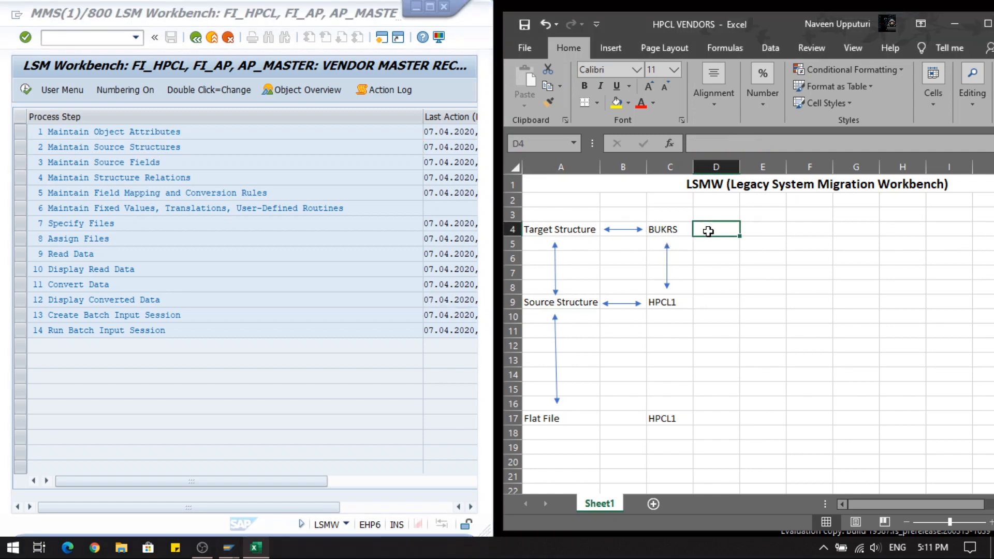
left_click(673, 234)
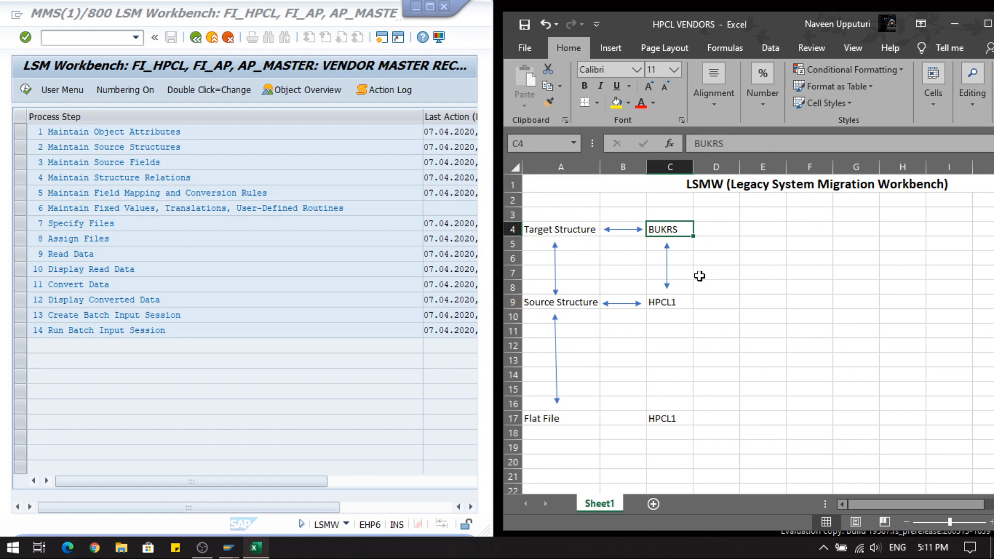
left_click(668, 303)
left_click(710, 303)
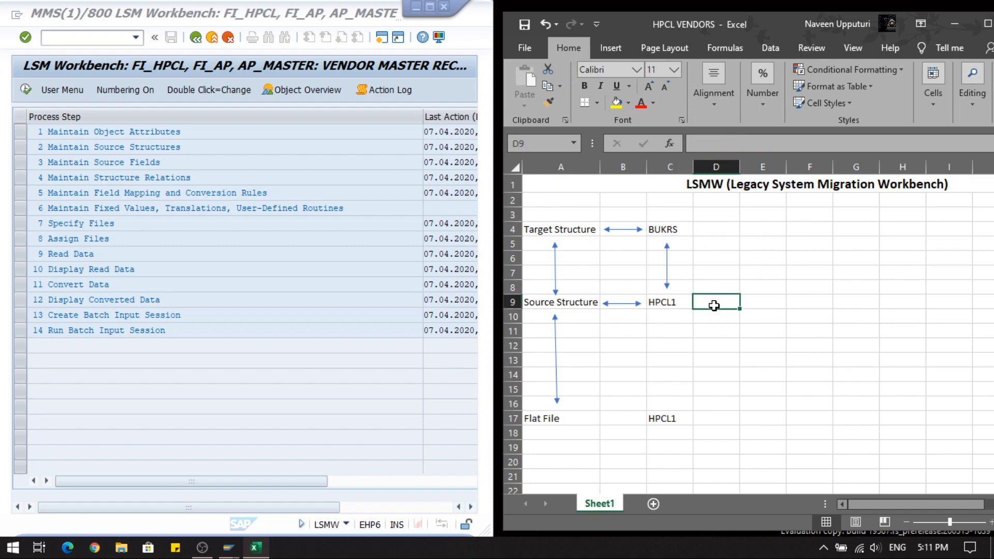
left_click(676, 305)
left_click(704, 301)
Step: Examine the link between Source Structure and Target Structure, and relate it to the Maintain Structure Relations process step
left_click(549, 231)
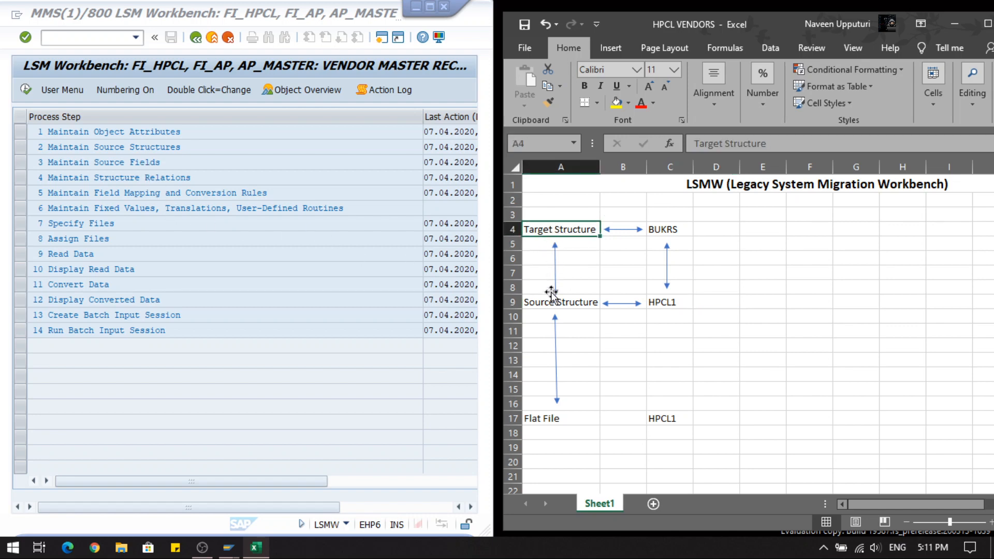
left_click(552, 301)
left_click(549, 245)
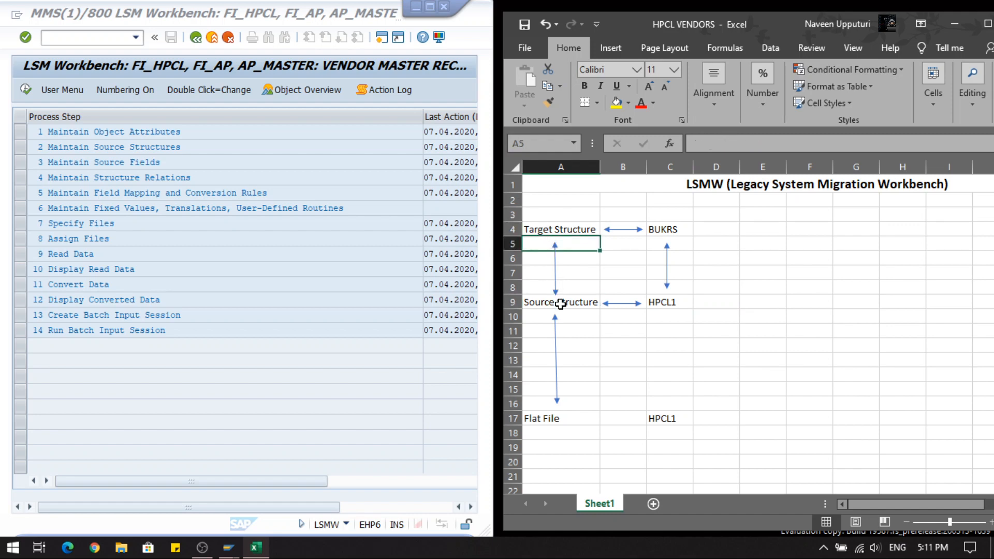
left_click(560, 304)
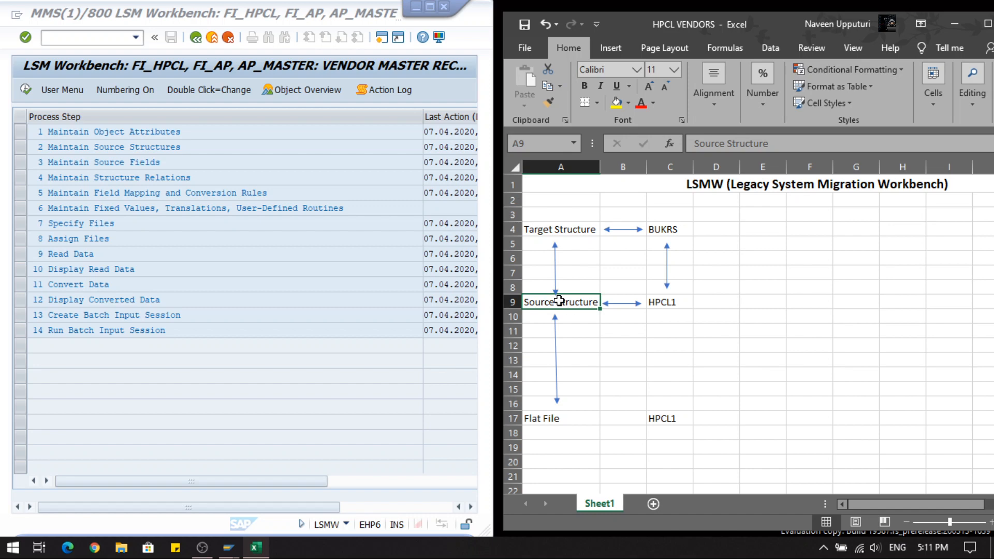
left_click(555, 228)
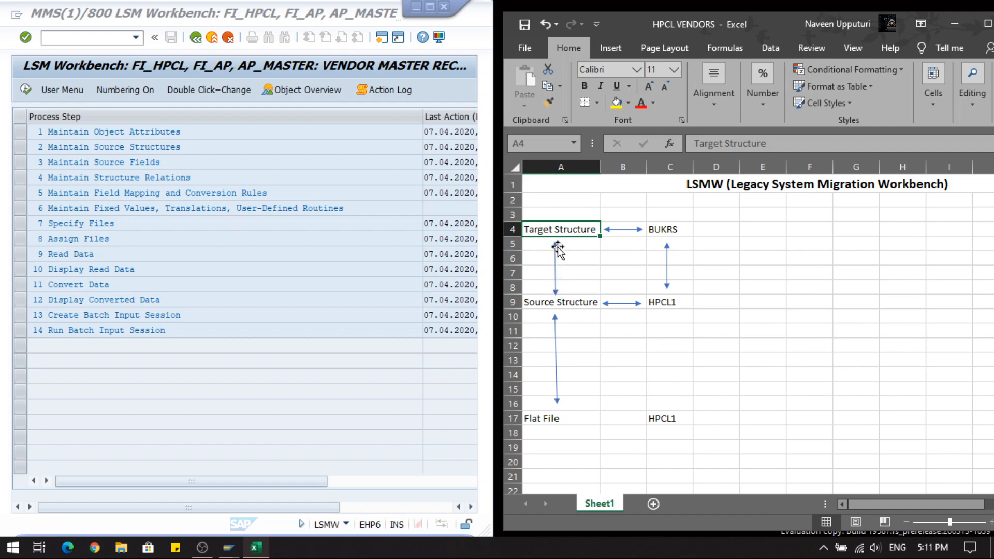
left_click(99, 175)
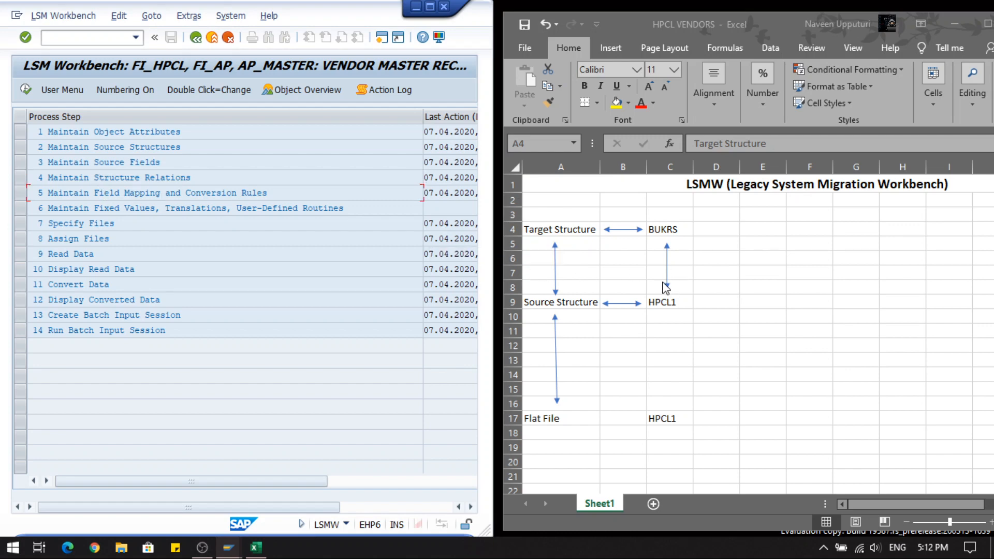
Step: Examine the arrow connecting BUKRS and HPCL1 and the neighbouring cells as the field mapping between target and source
left_click(665, 248)
left_click(681, 299)
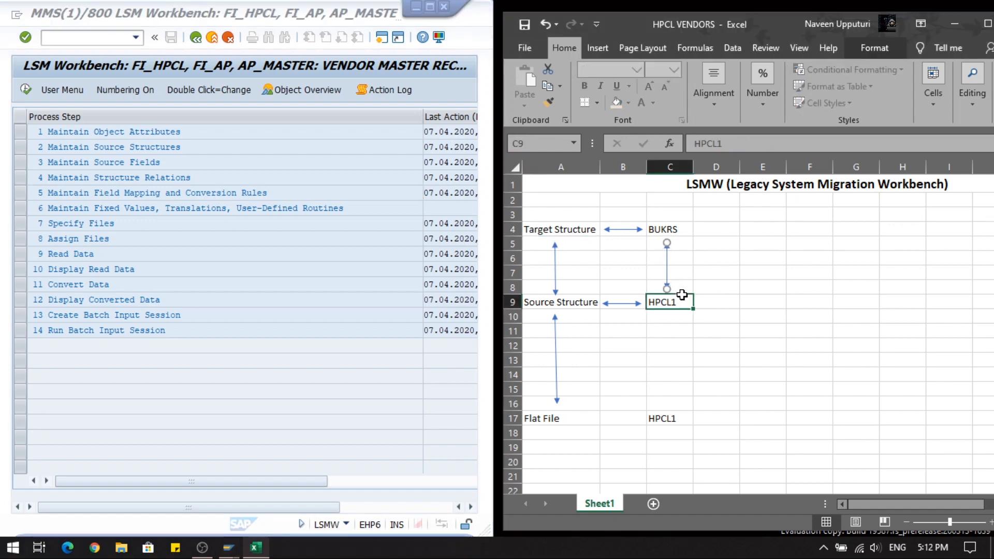
left_click(680, 287)
left_click(673, 244)
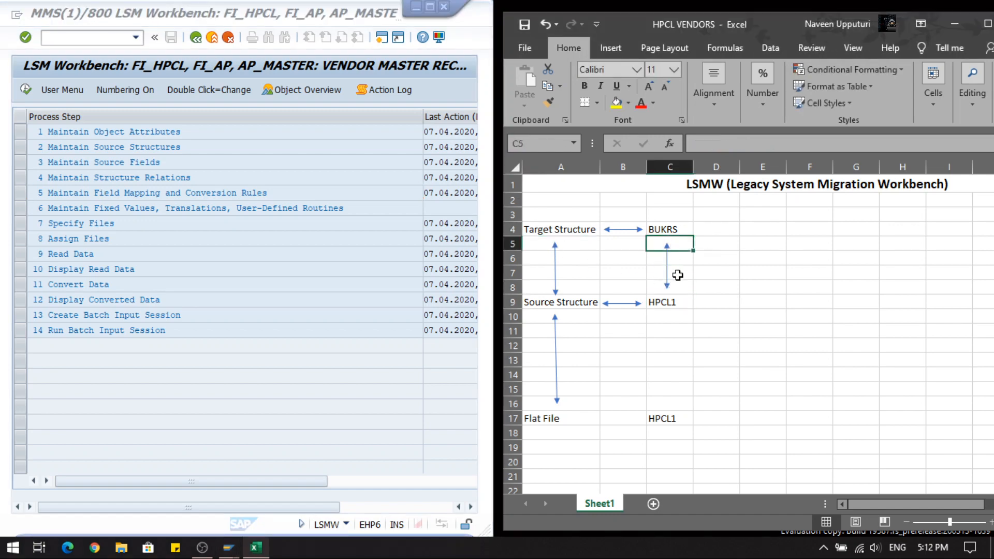
left_click(679, 288)
left_click(670, 246)
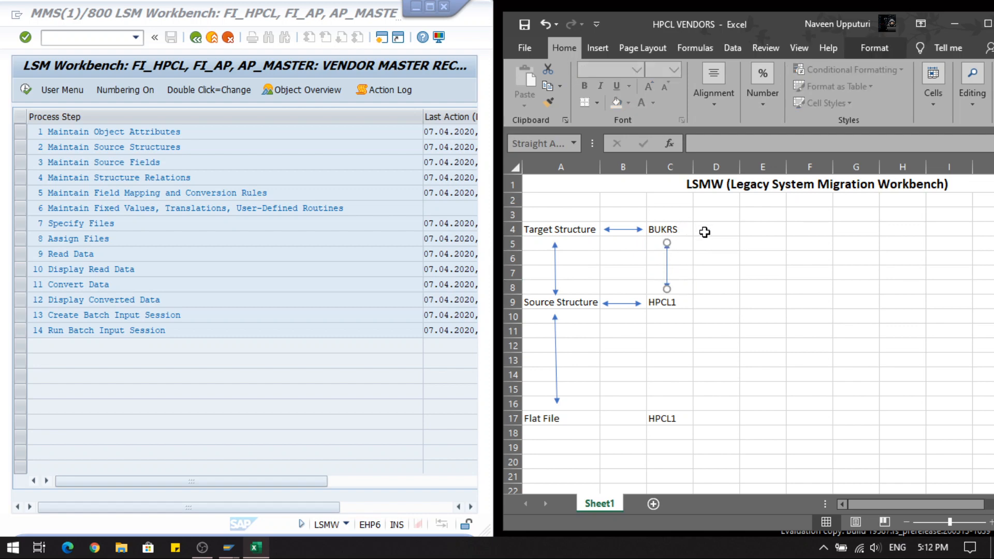
left_click(704, 229)
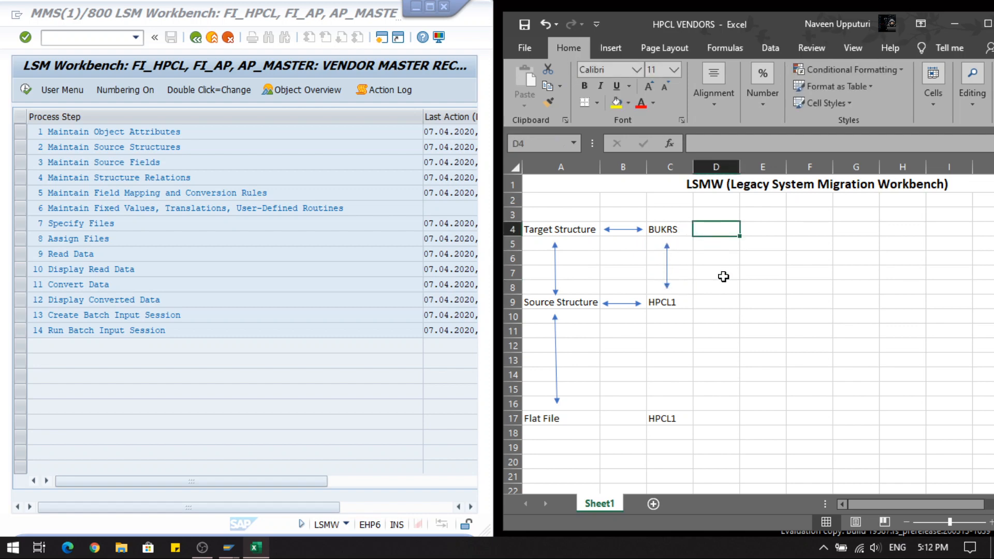
left_click(768, 233)
left_click(769, 295)
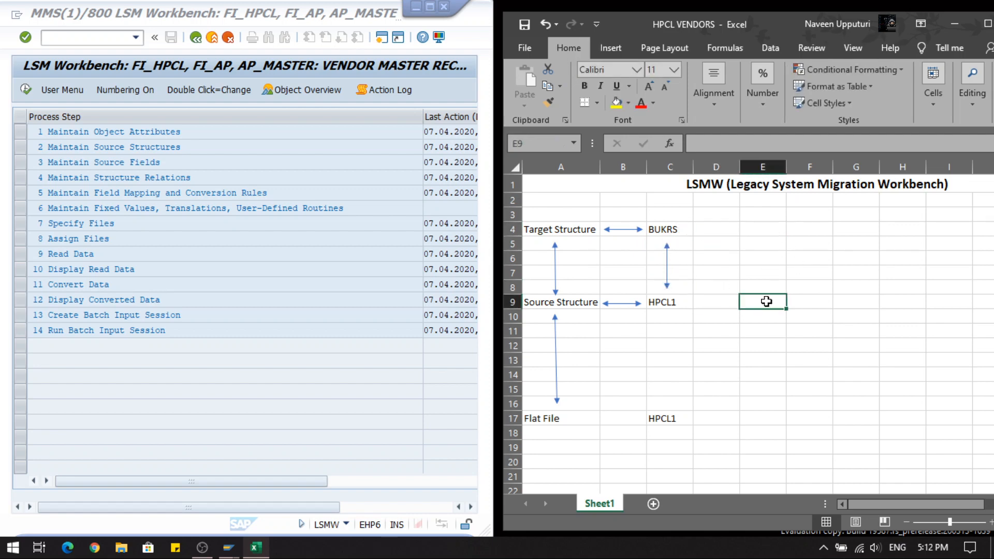
left_click(816, 237)
left_click(841, 237)
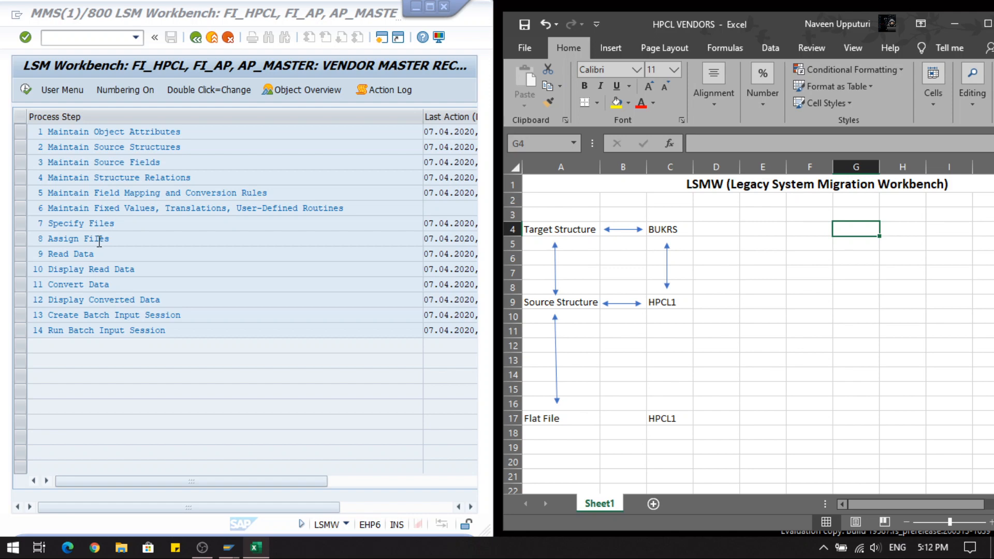
Step: Examine the link between Flat File and Source Structure, and relate it to the file assignment and Read Data process steps
left_click(559, 418)
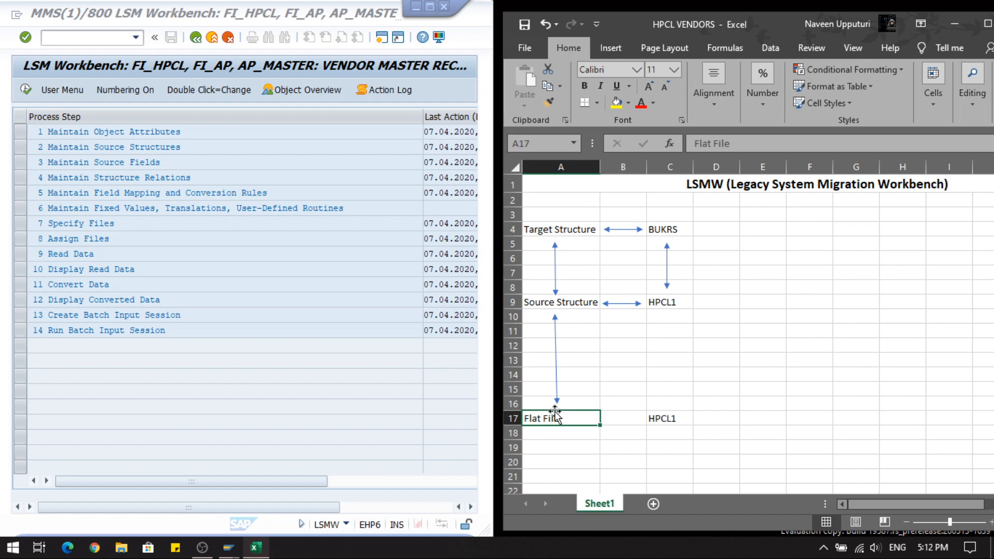
left_click(547, 302)
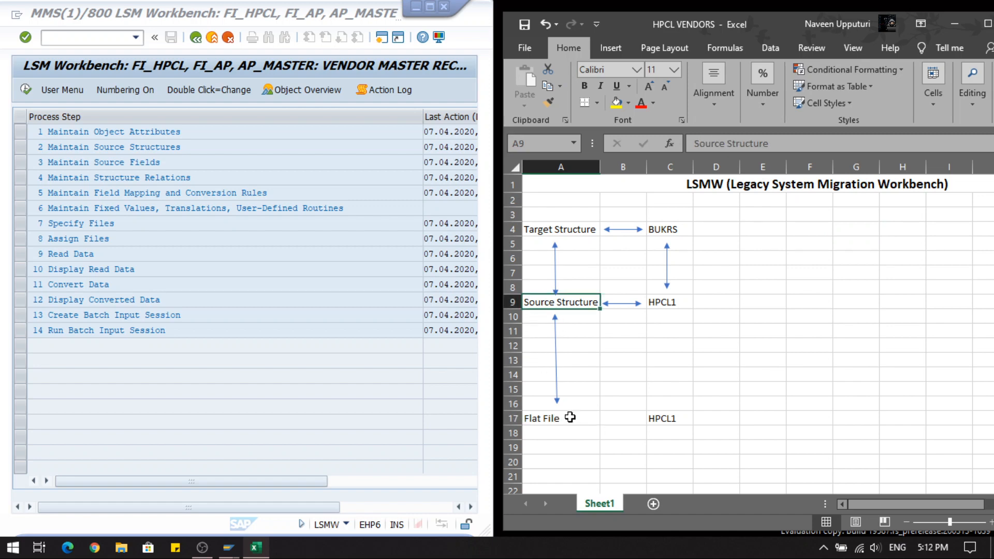
left_click(555, 413)
left_click(550, 307)
left_click(556, 365)
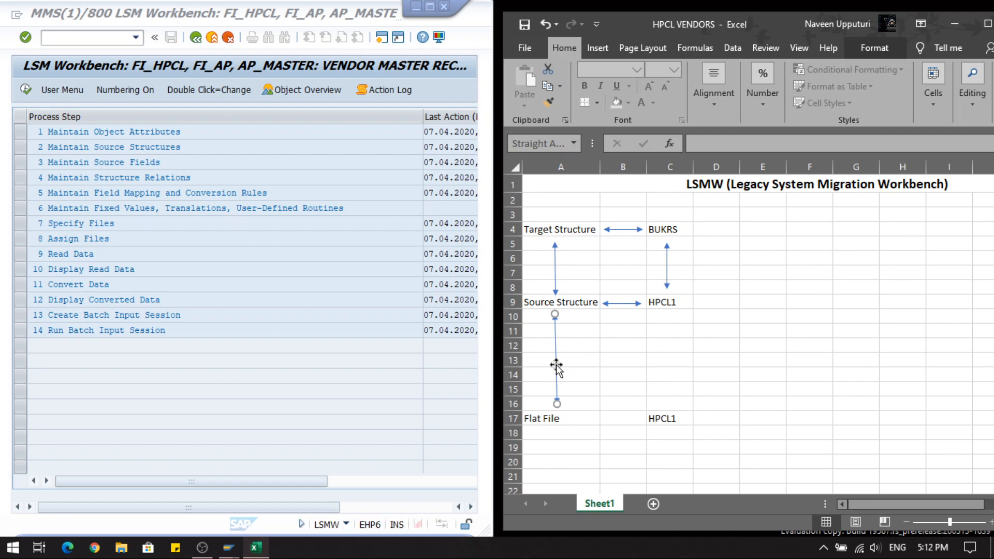
left_click(552, 413)
left_click(542, 302)
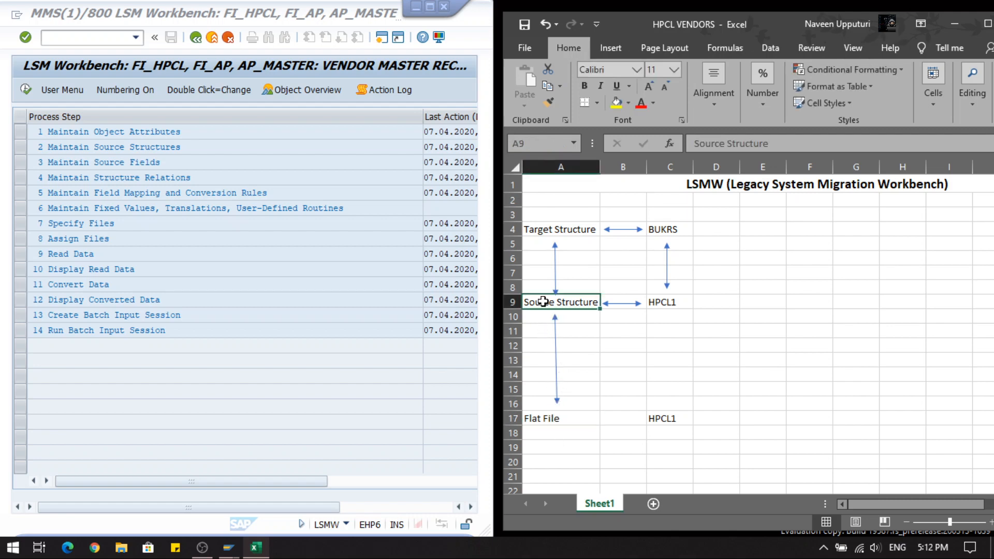
left_click(83, 238)
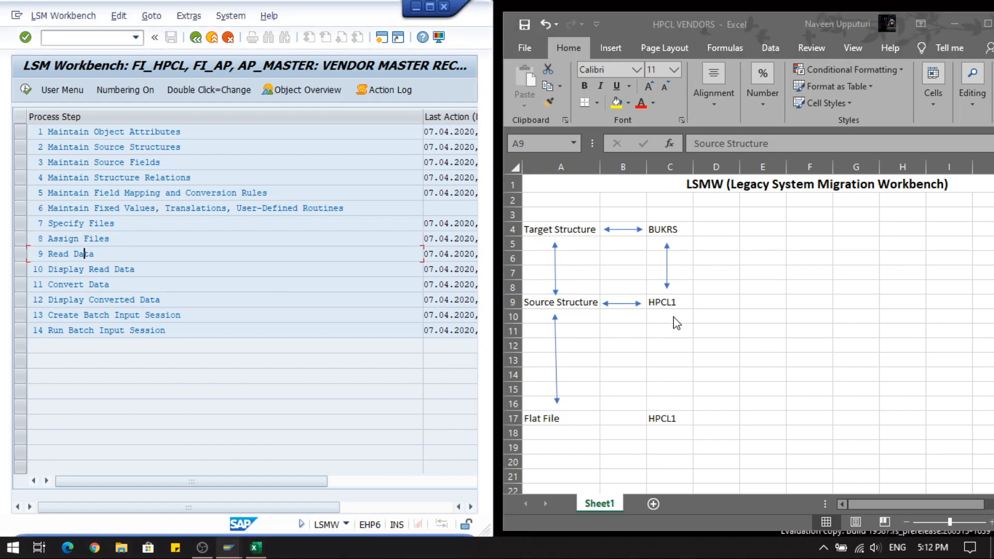
Step: Examine the HPCL1 entries for the flat file and source structure and the BUKRS entry as the linked fields
left_click(676, 417)
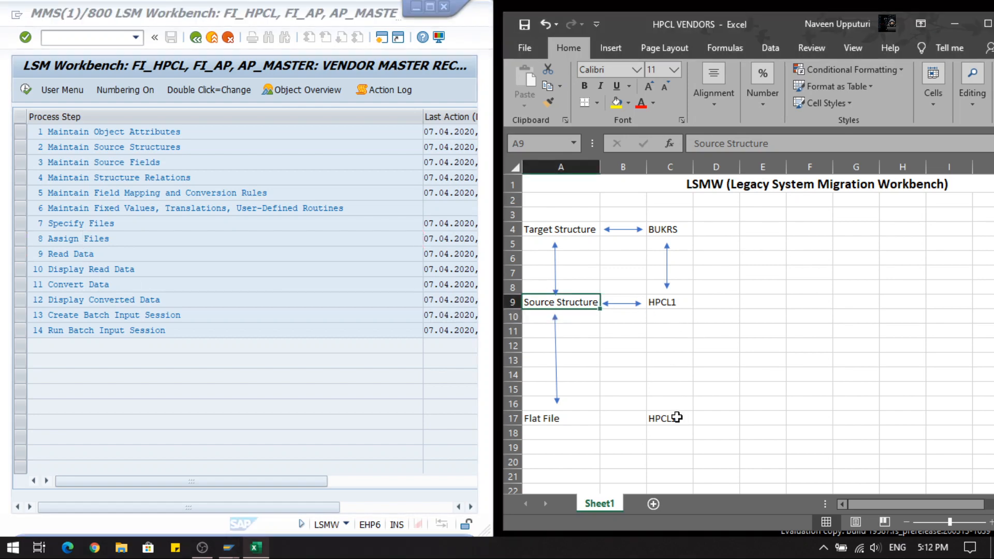
left_click(668, 306)
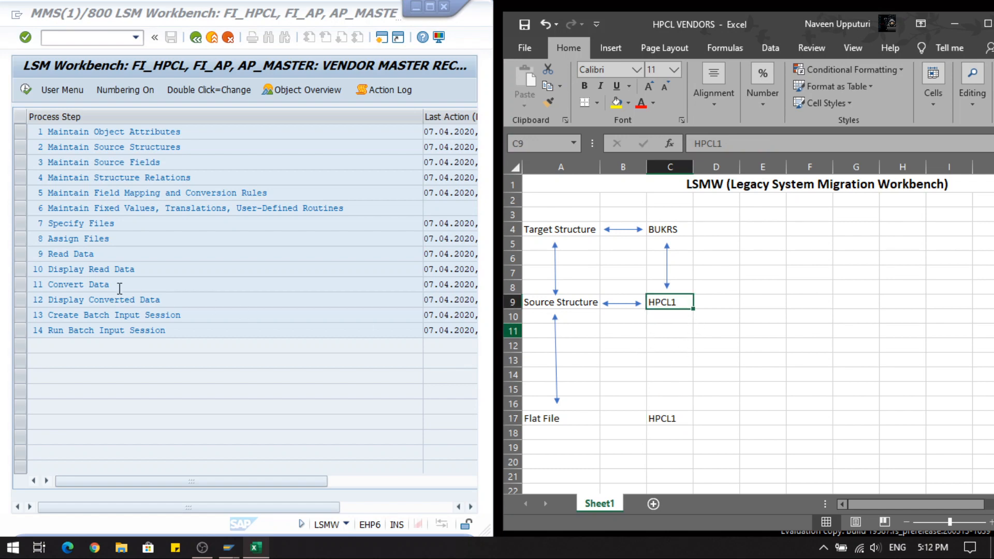
left_click(705, 306)
left_click(673, 303)
left_click(668, 229)
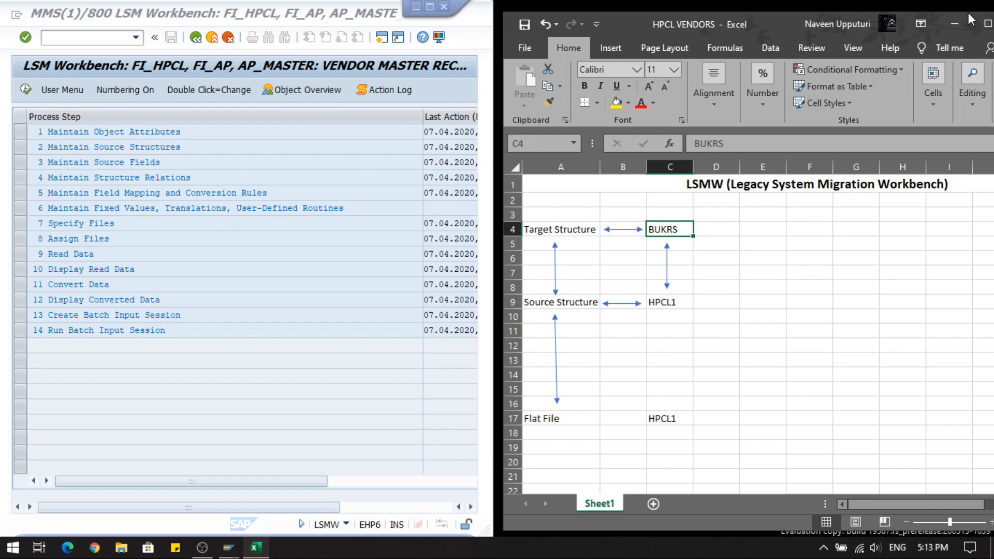
Step: Minimize the HPCL VENDORS workbook and the LSM Workbench session, and refresh the desktop
left_click_drag(767, 25, 753, 24)
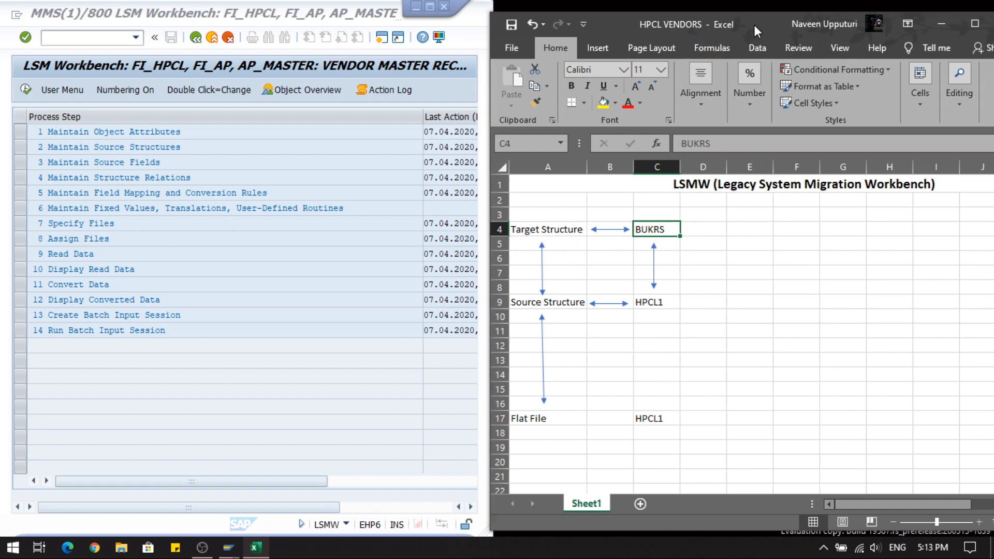
left_click(656, 313)
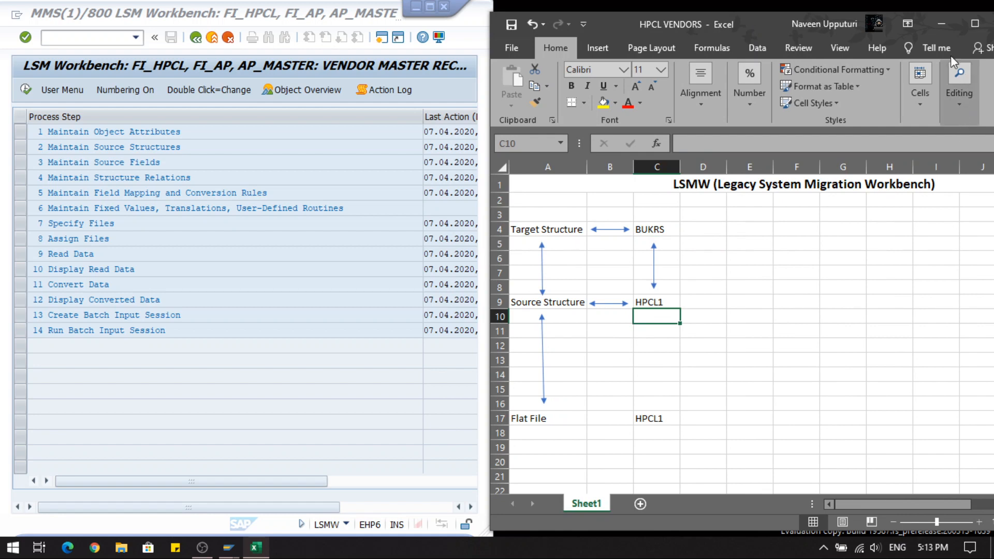
left_click(942, 25)
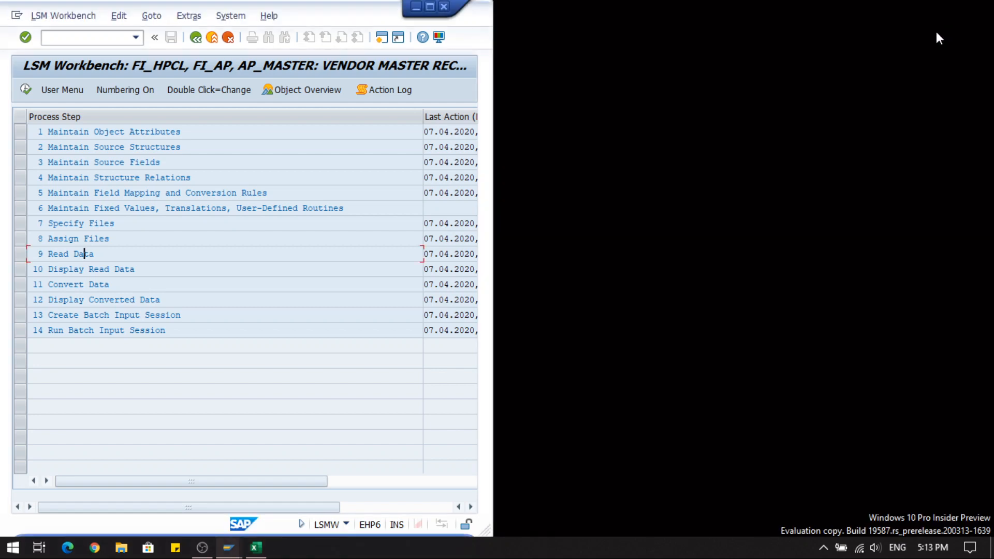
left_click(430, 6)
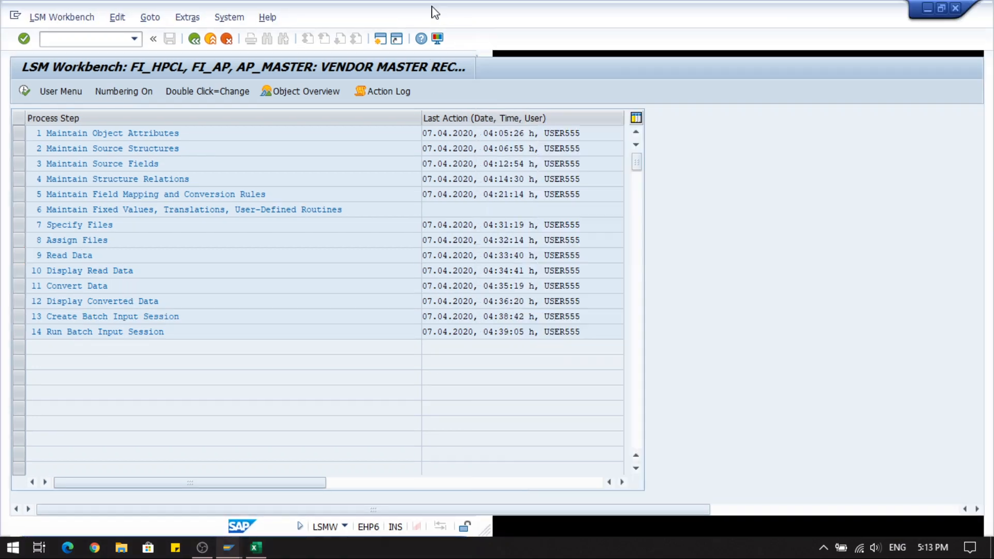
left_click(927, 8)
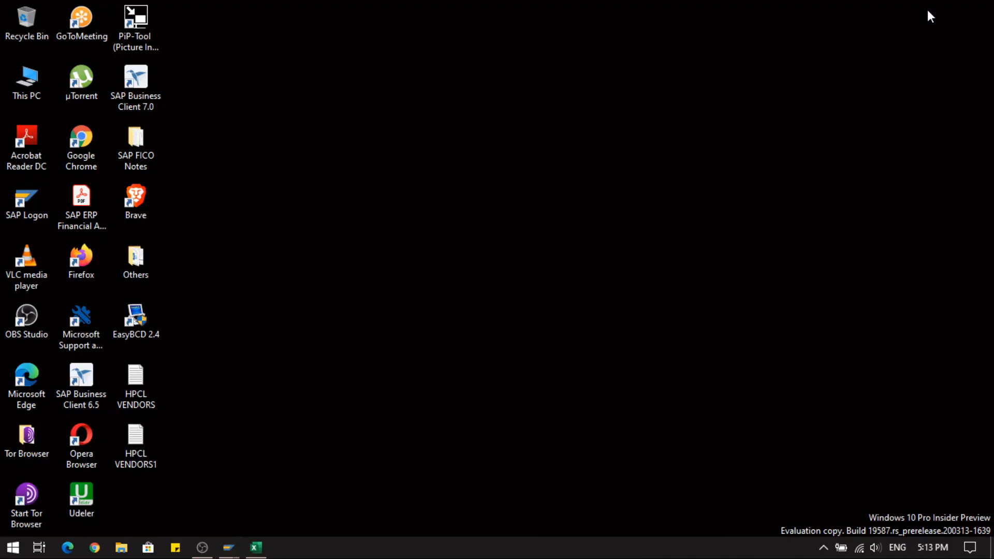
right_click(526, 138)
left_click(572, 183)
Step: Open Remote Desktop Connection and connect to the remembered computer with the saved credentials
key("super")
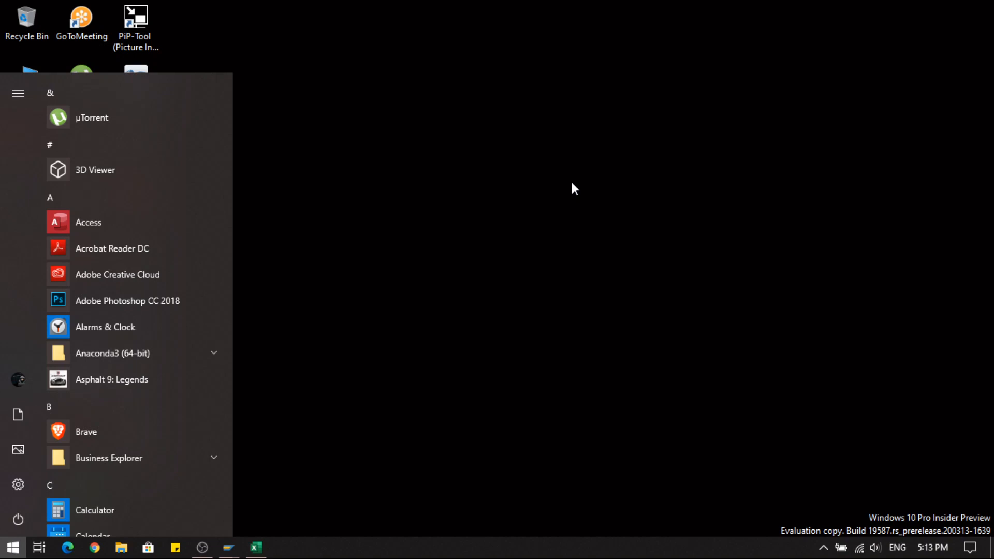
type("r")
key("Return")
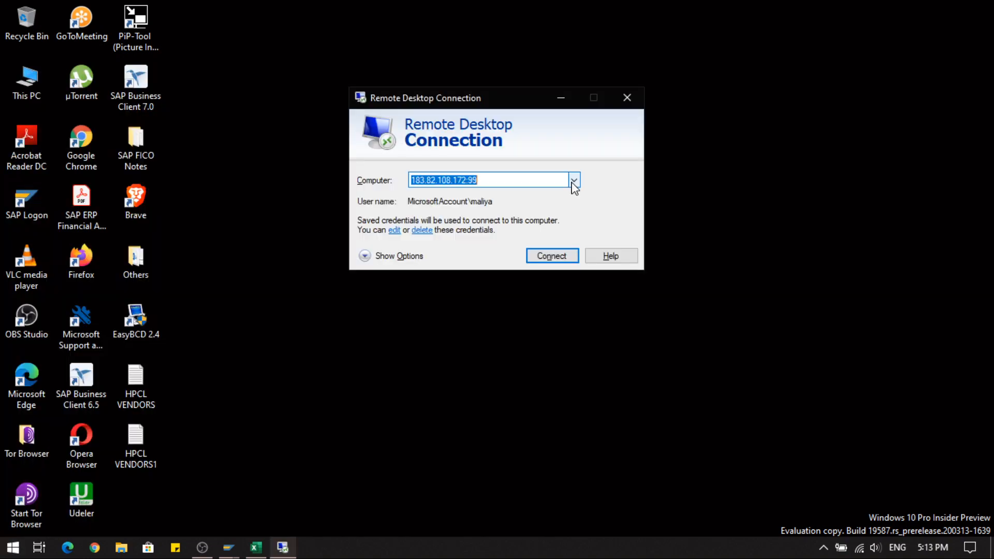
key("Return")
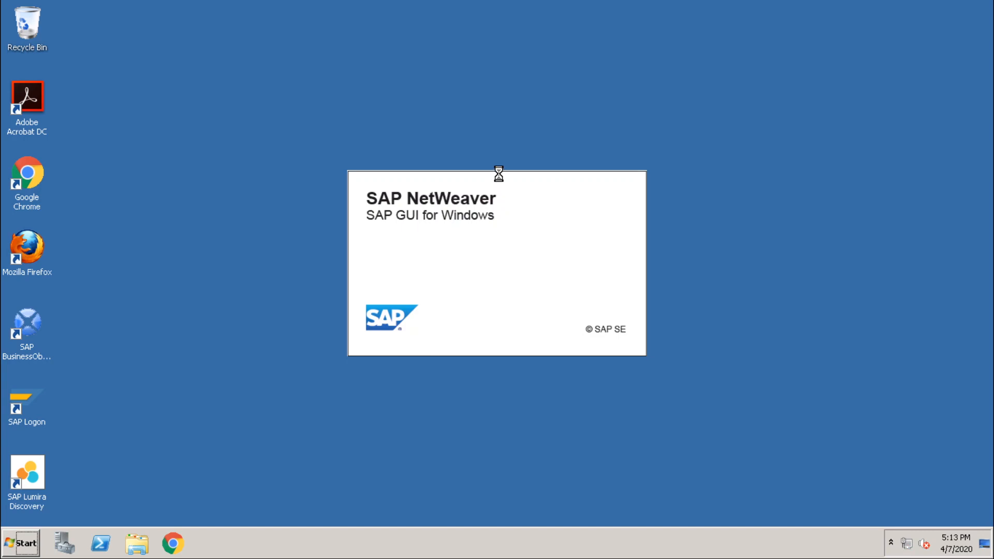
Step: Log on to the S4HANA_1909 system in client 800 with the user name and account password, and dismiss the copyright notice
double_click(396, 306)
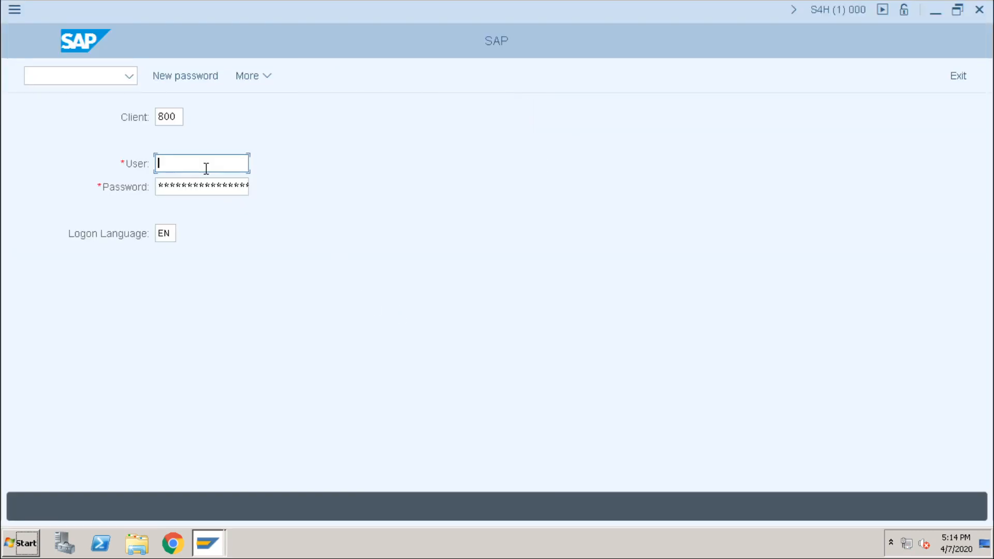
left_click(213, 195)
left_click(213, 194)
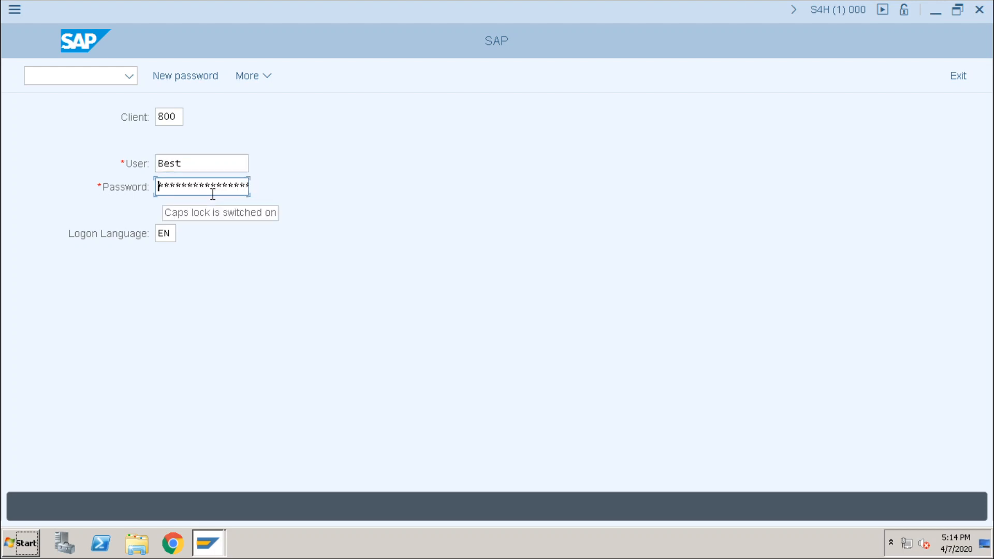
key("Right")
key("Right")
key("Right")
key("Right")
key("Right")
key("Right")
key("Right")
key("Right")
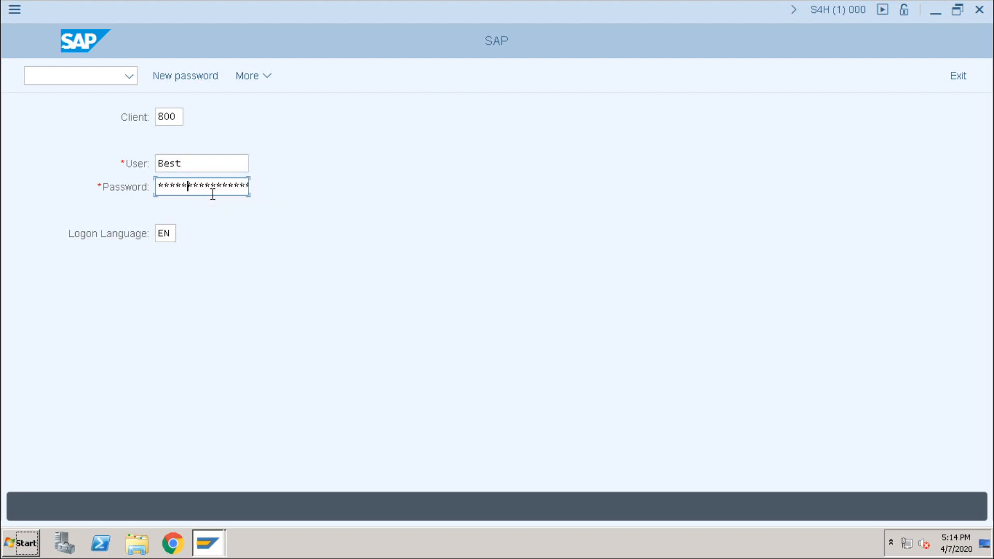
key("Right")
key("Right")
key("Return")
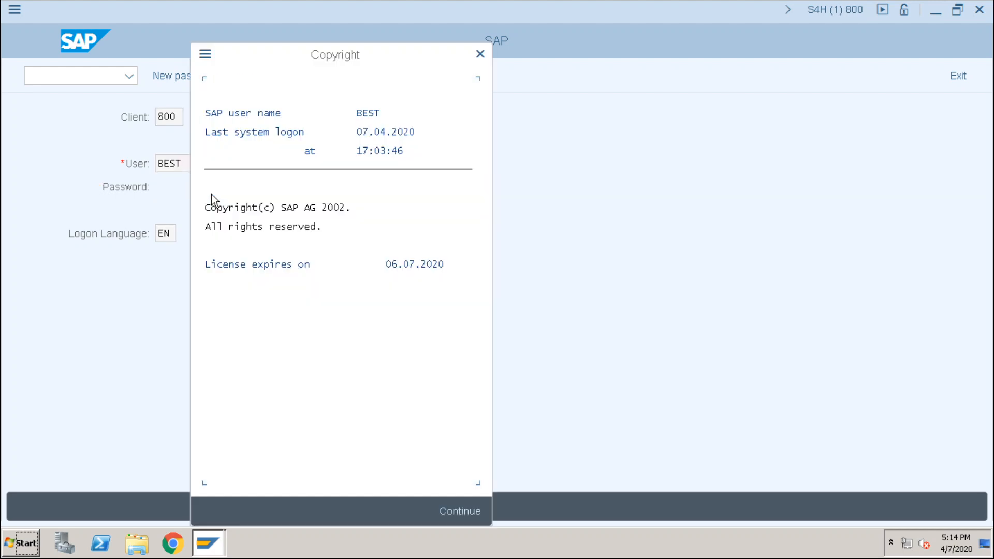
key("Return")
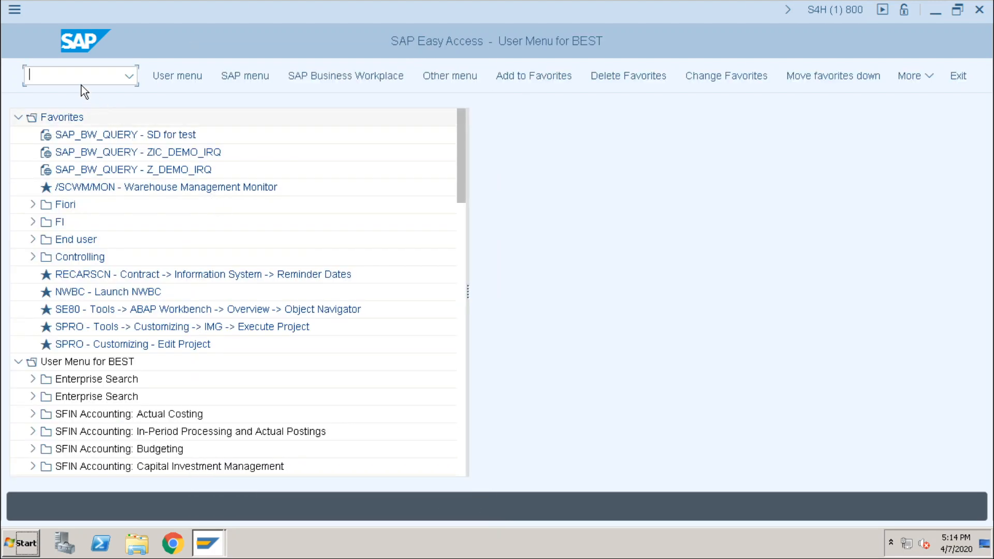
Step: Check the installed product versions through the product version details in the system status
left_click(933, 76)
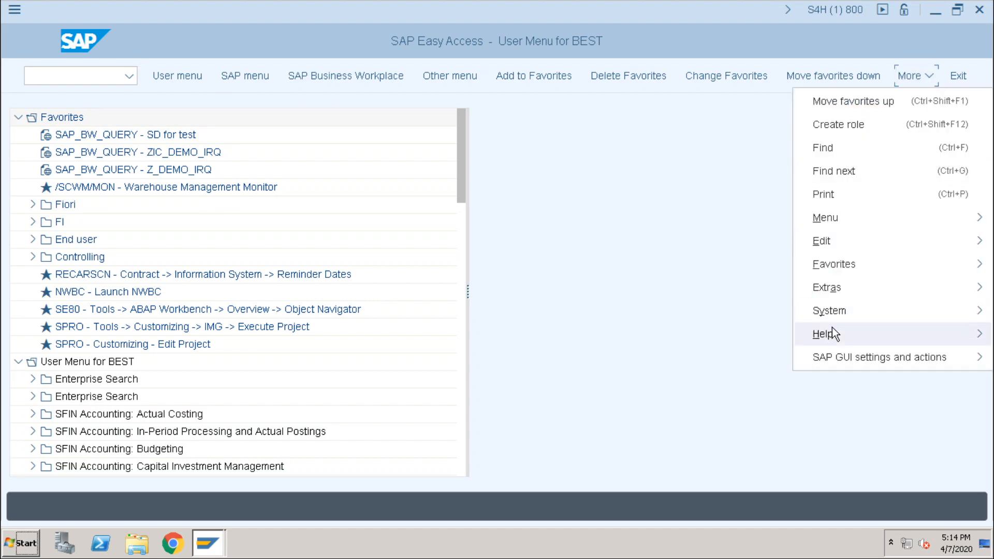
mouse_move(824, 316)
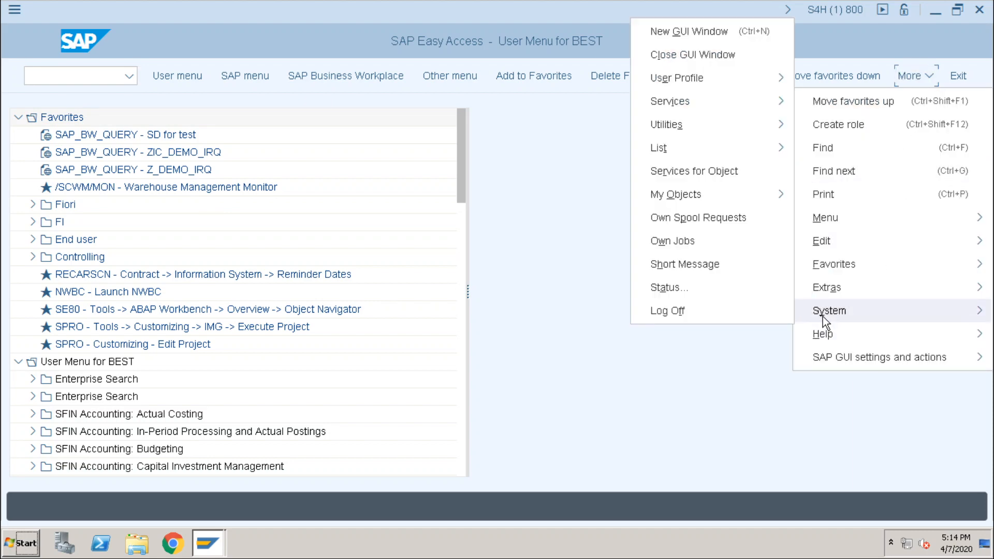
left_click(709, 288)
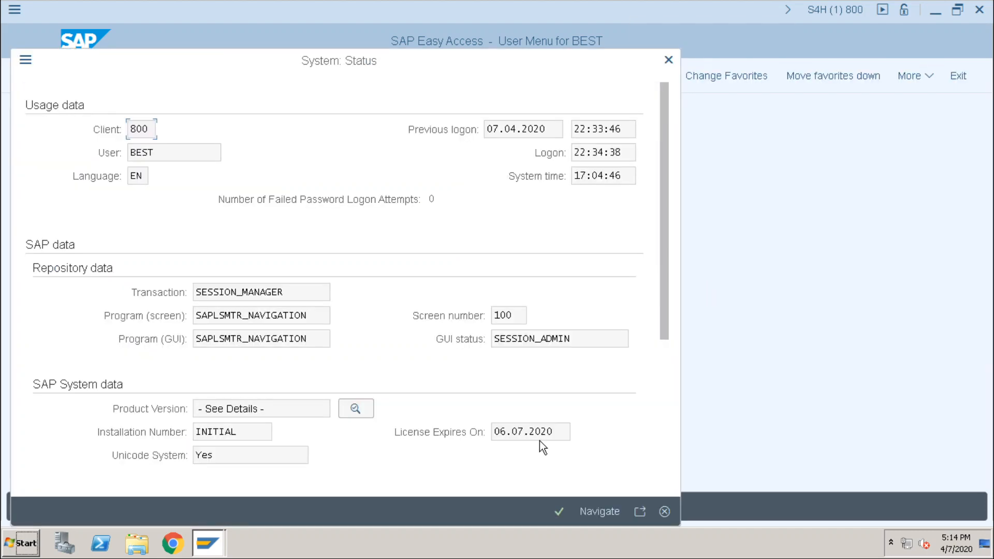
left_click(358, 409)
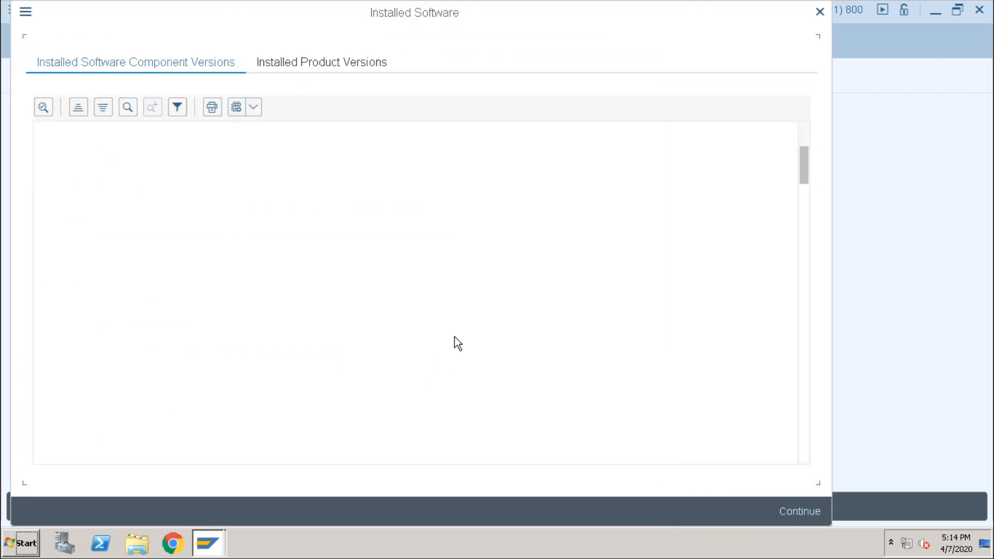
left_click(348, 63)
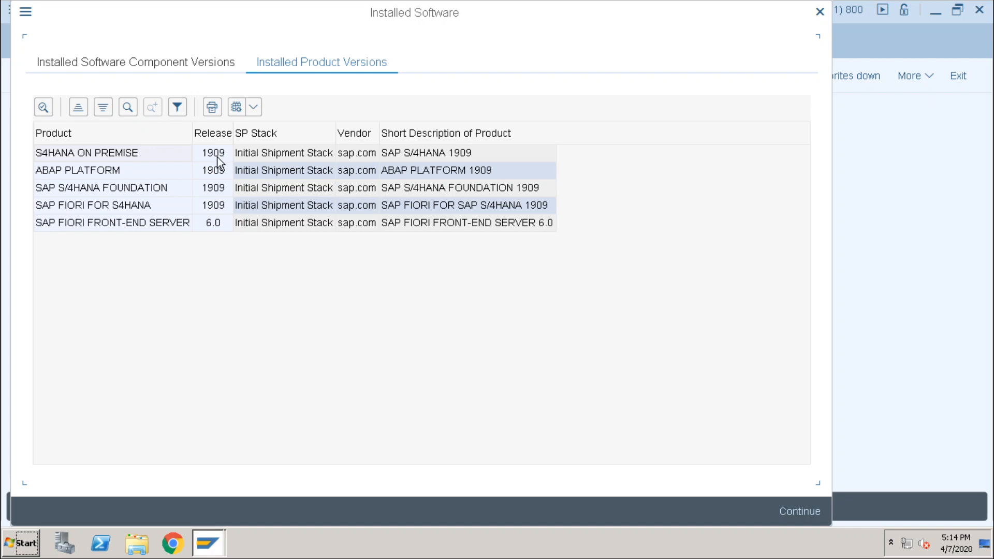
left_click(821, 11)
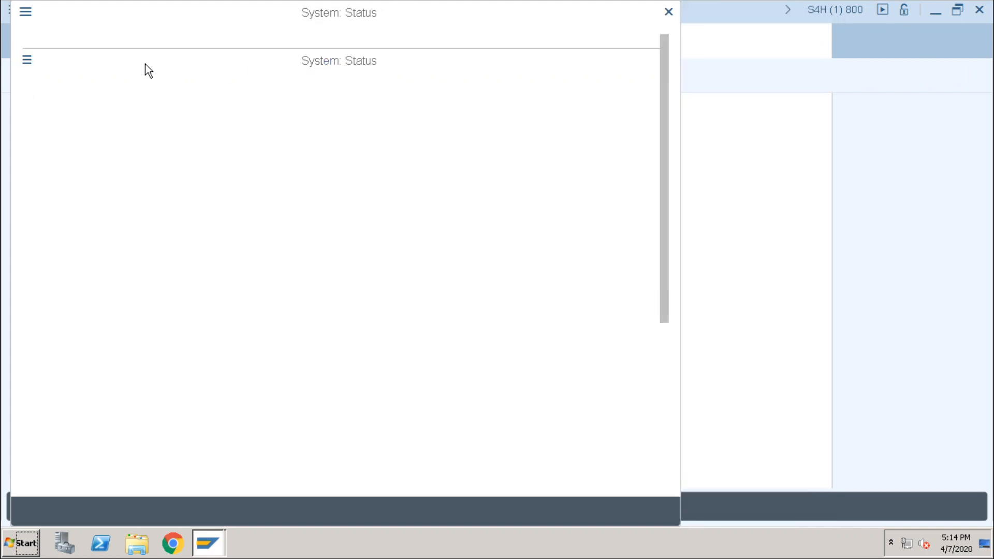
Step: Check the database system in the database data of the system status, and close the status window
left_click_drag(662, 336, 654, 451)
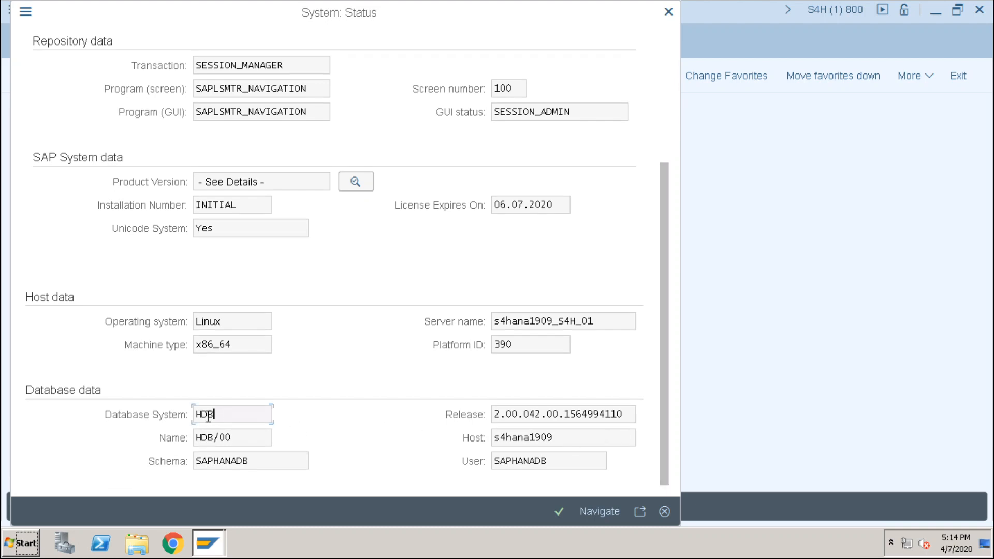
left_click_drag(208, 416, 181, 416)
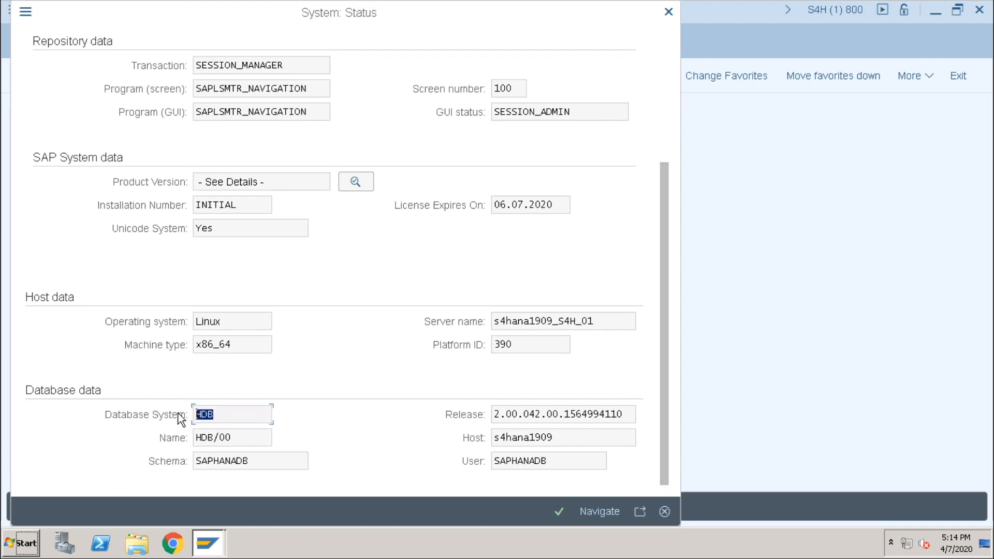
left_click(669, 12)
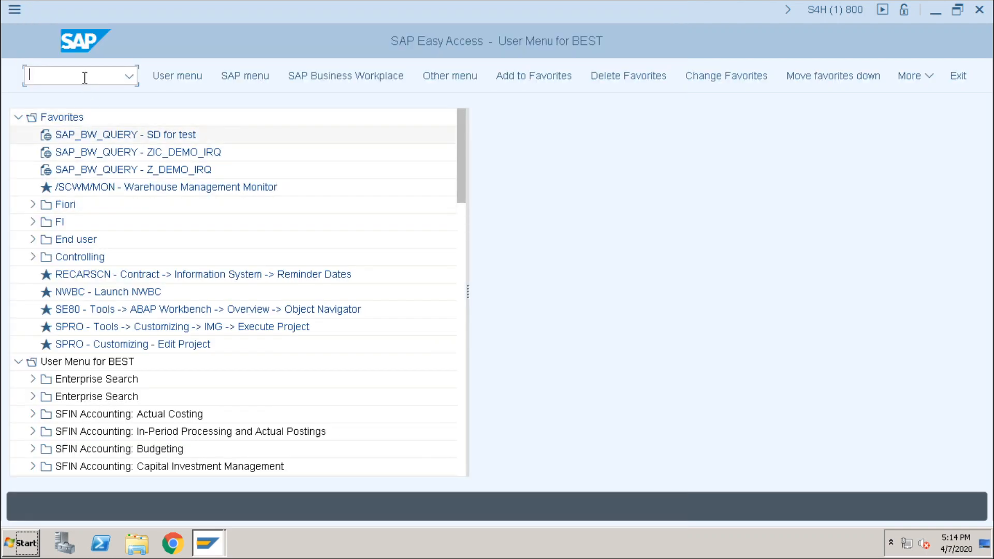
Step: Open transaction LSMW, and switch from it to the Migrate Your Data transaction
type("LSMW")
key("Return")
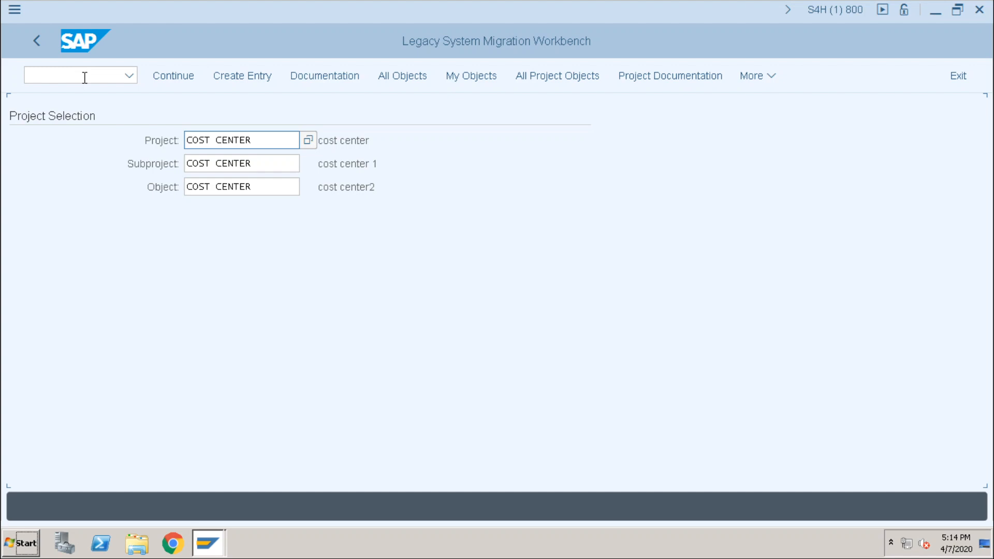
left_click(84, 78)
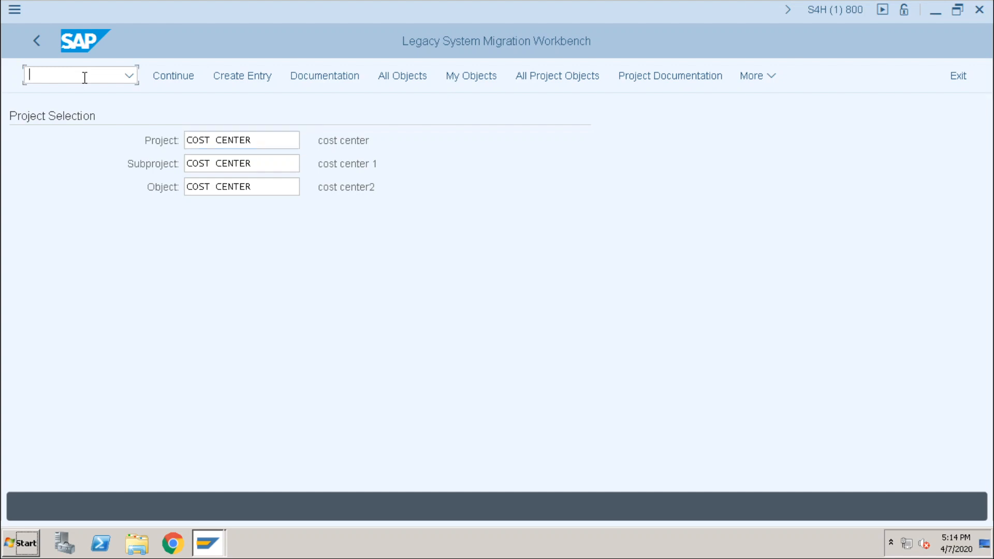
type("/NLTM")
key("Return")
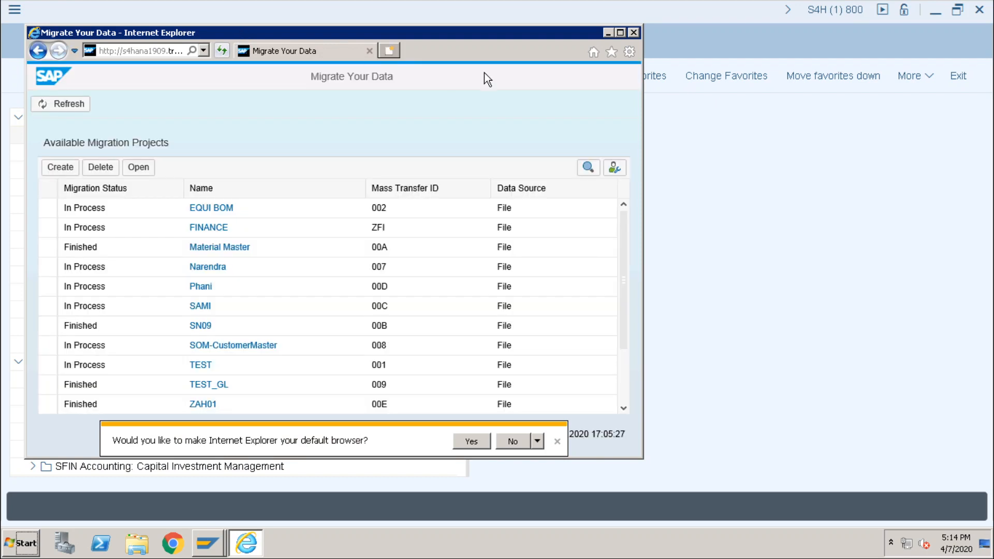
Step: Examine the available migration projects in a maximized browser window without the default browser prompt, and close the page
left_click(623, 35)
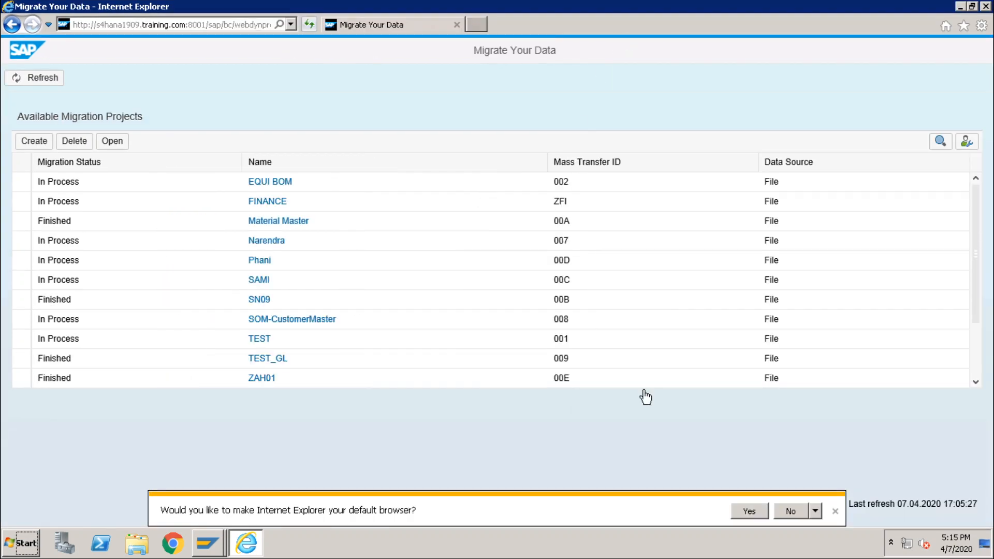
left_click(835, 512)
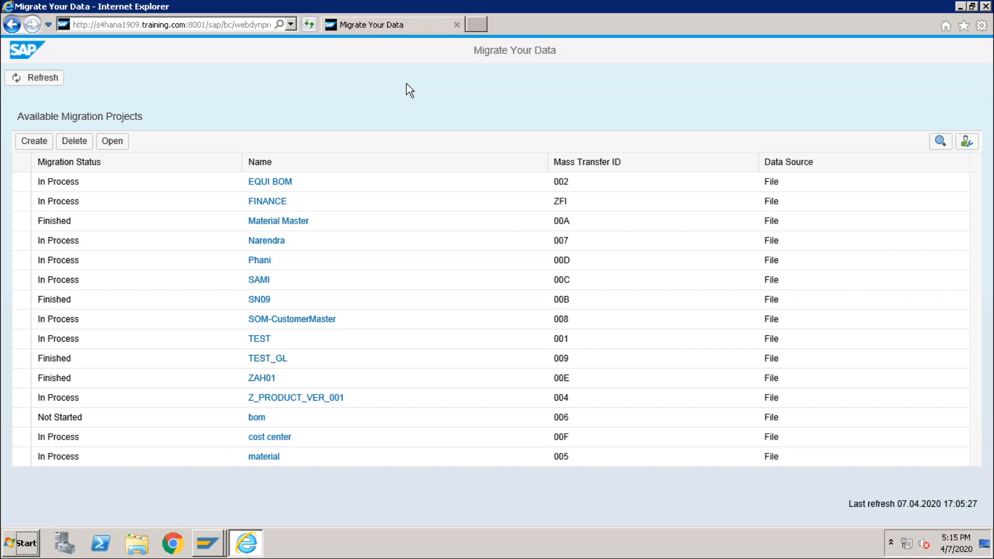
left_click(456, 25)
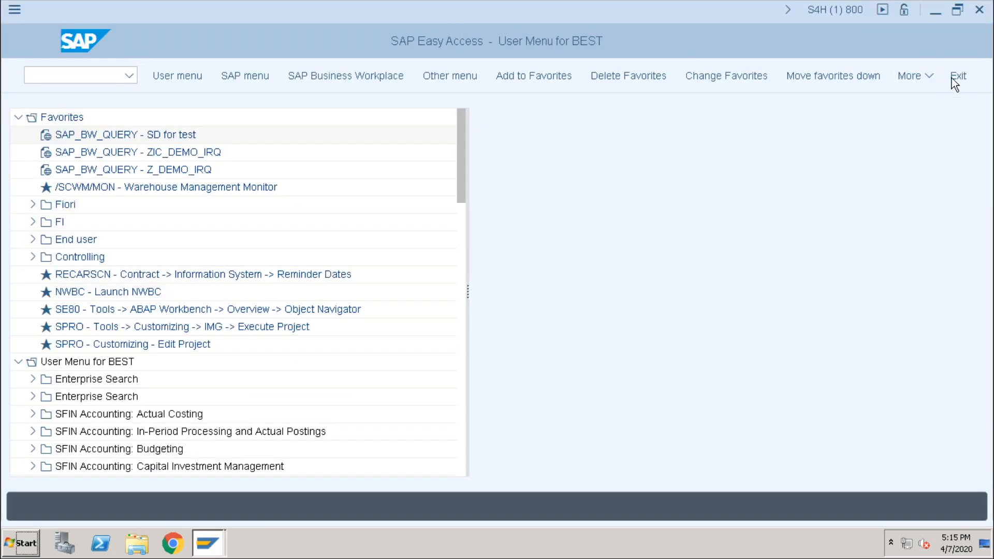
Step: Exit the S/4HANA session and log off from the remote desktop
left_click(957, 77)
left_click(215, 354)
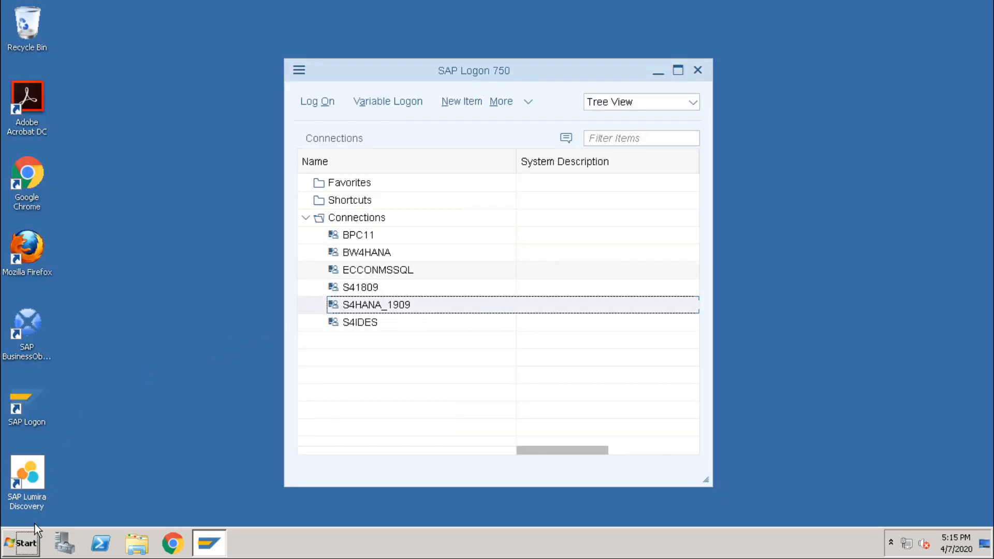
left_click(21, 544)
left_click(207, 511)
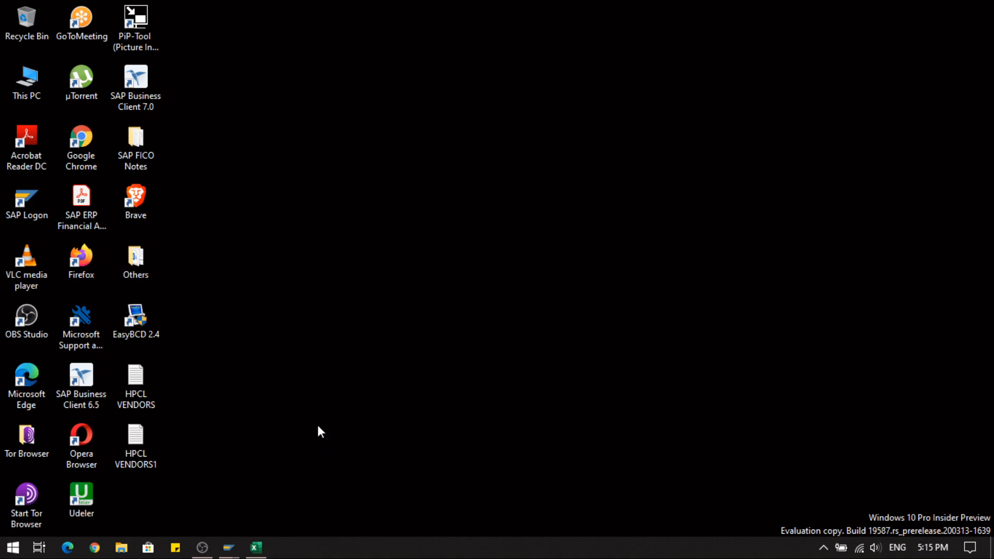
left_click(255, 548)
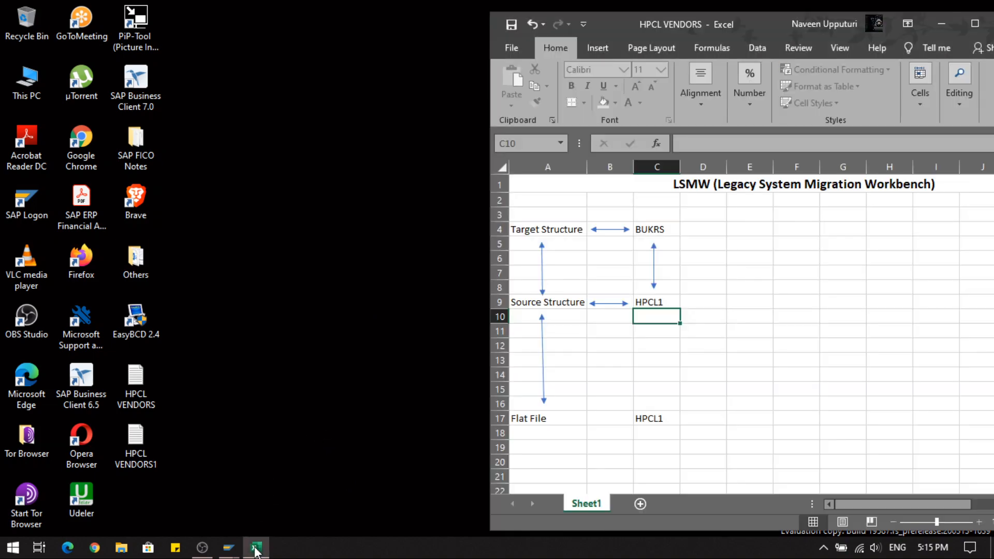
left_click(256, 548)
right_click(465, 169)
left_click(497, 212)
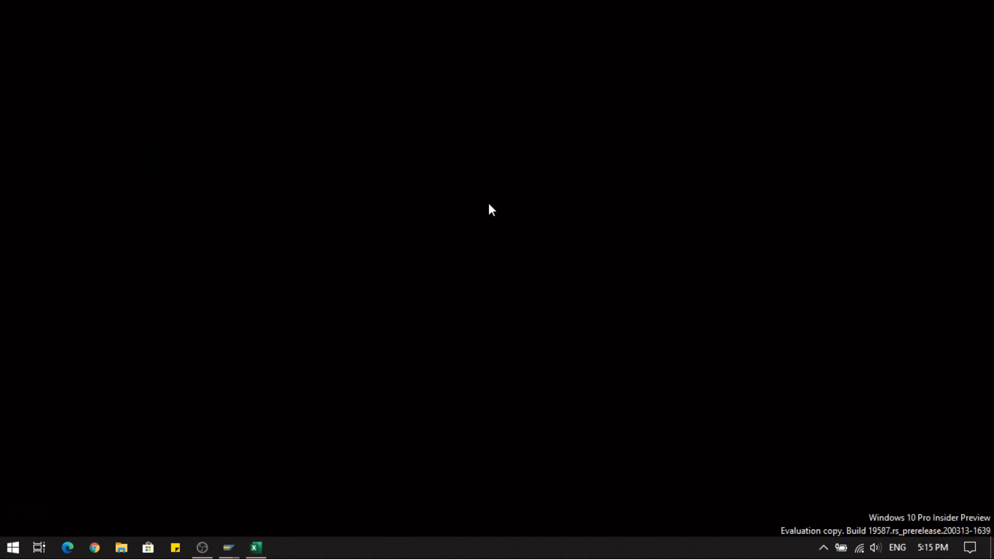